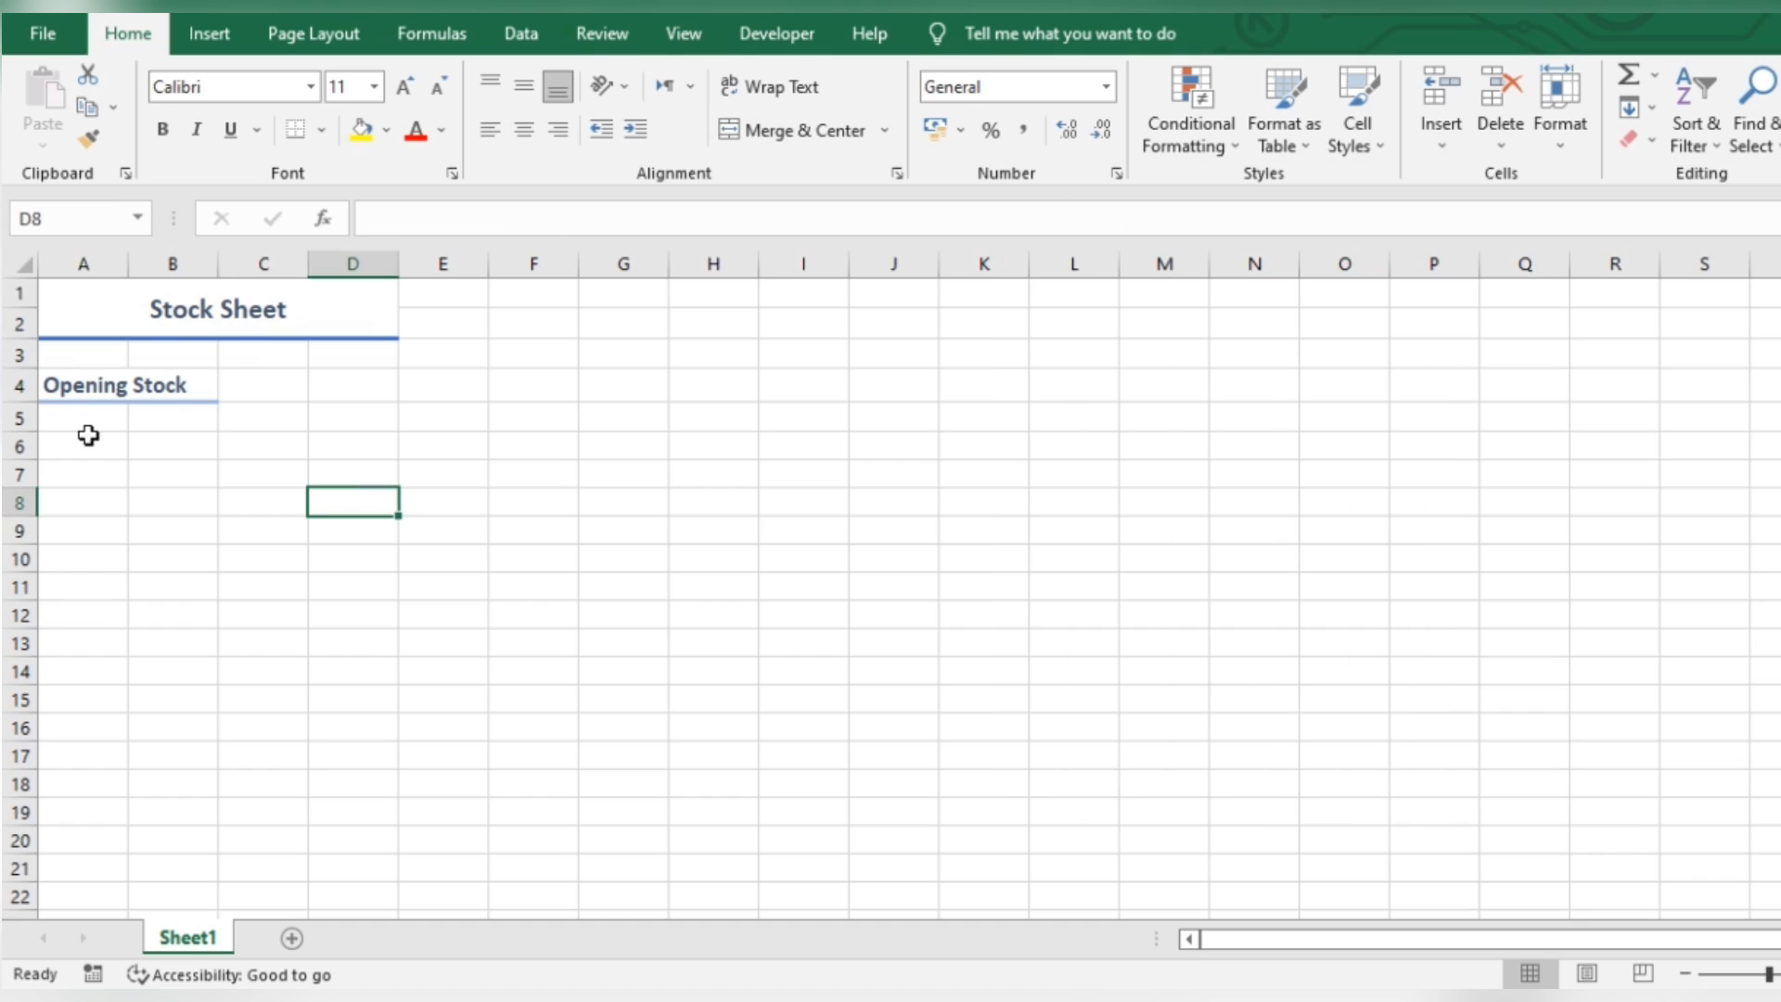
Step: Enter the headings Code, Description, Category and Quantity in cells A6 to D6
click(85, 441)
text(Code)
key(Tab)
text(Description)
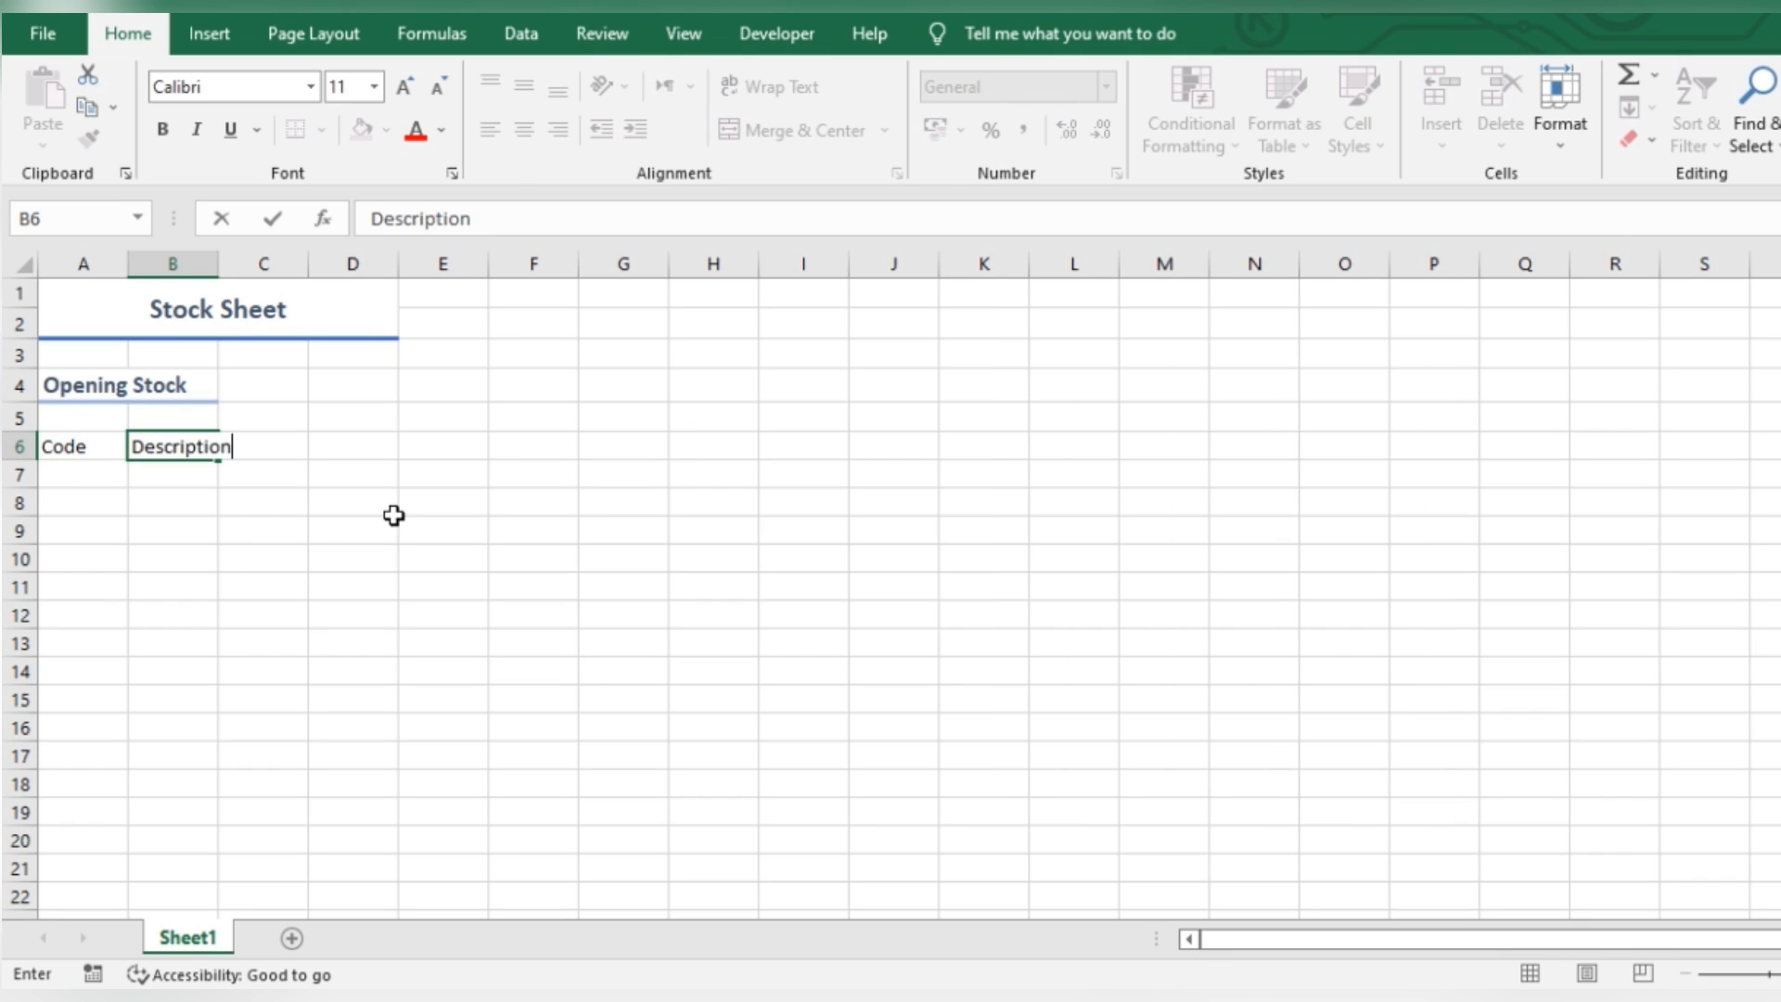
key(Tab)
text(Category)
key(Tab)
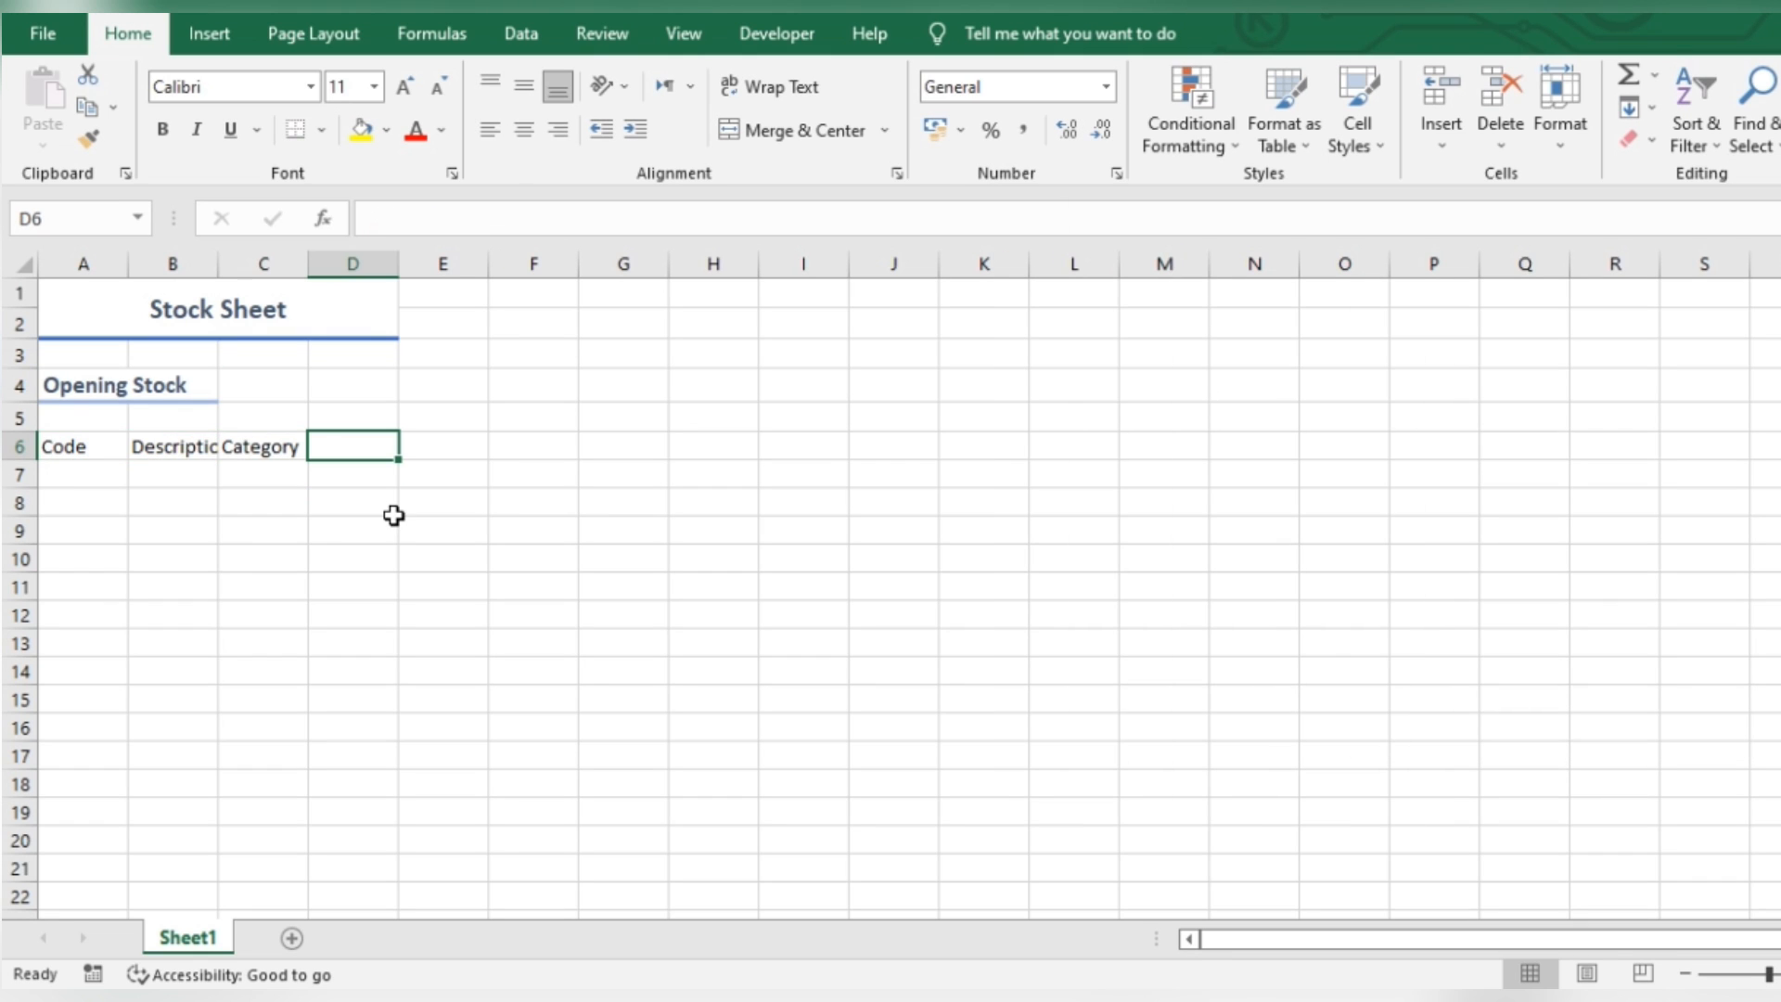
text(Quantity)
key(Return)
Step: Convert the heading range A6:D6 into a table that has headers
drag(102, 449, 366, 447)
key(ctrl+t)
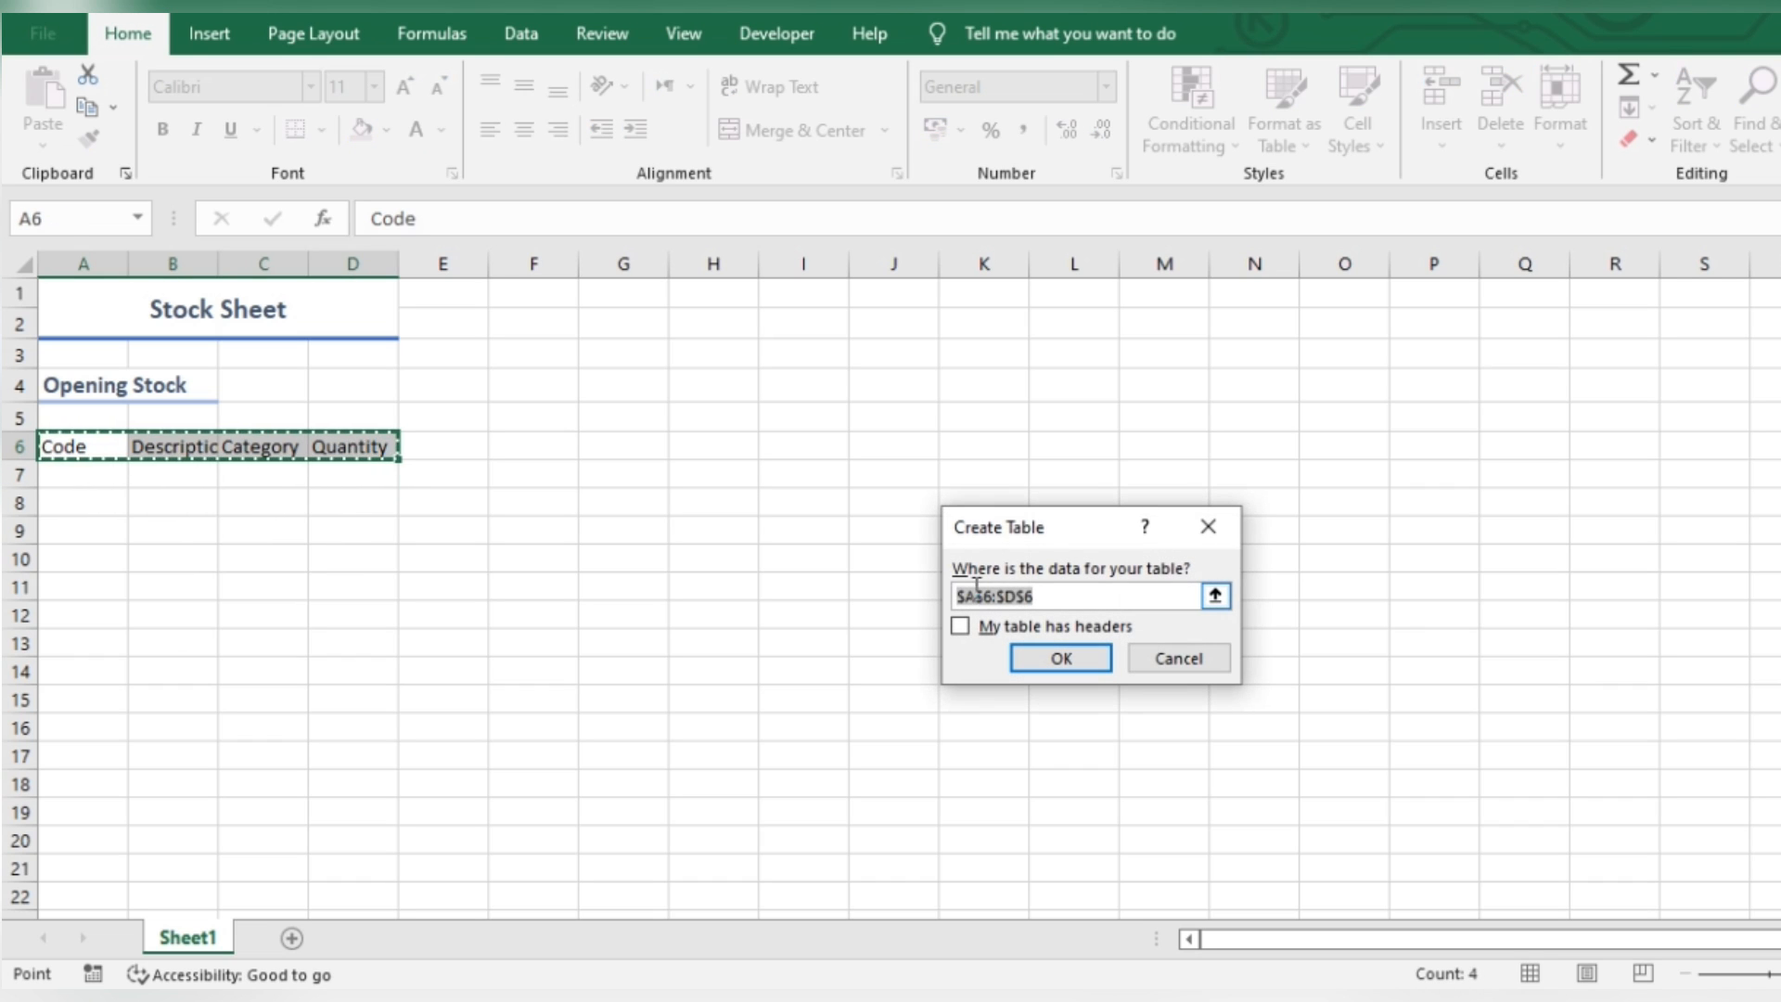
click(960, 625)
click(1039, 666)
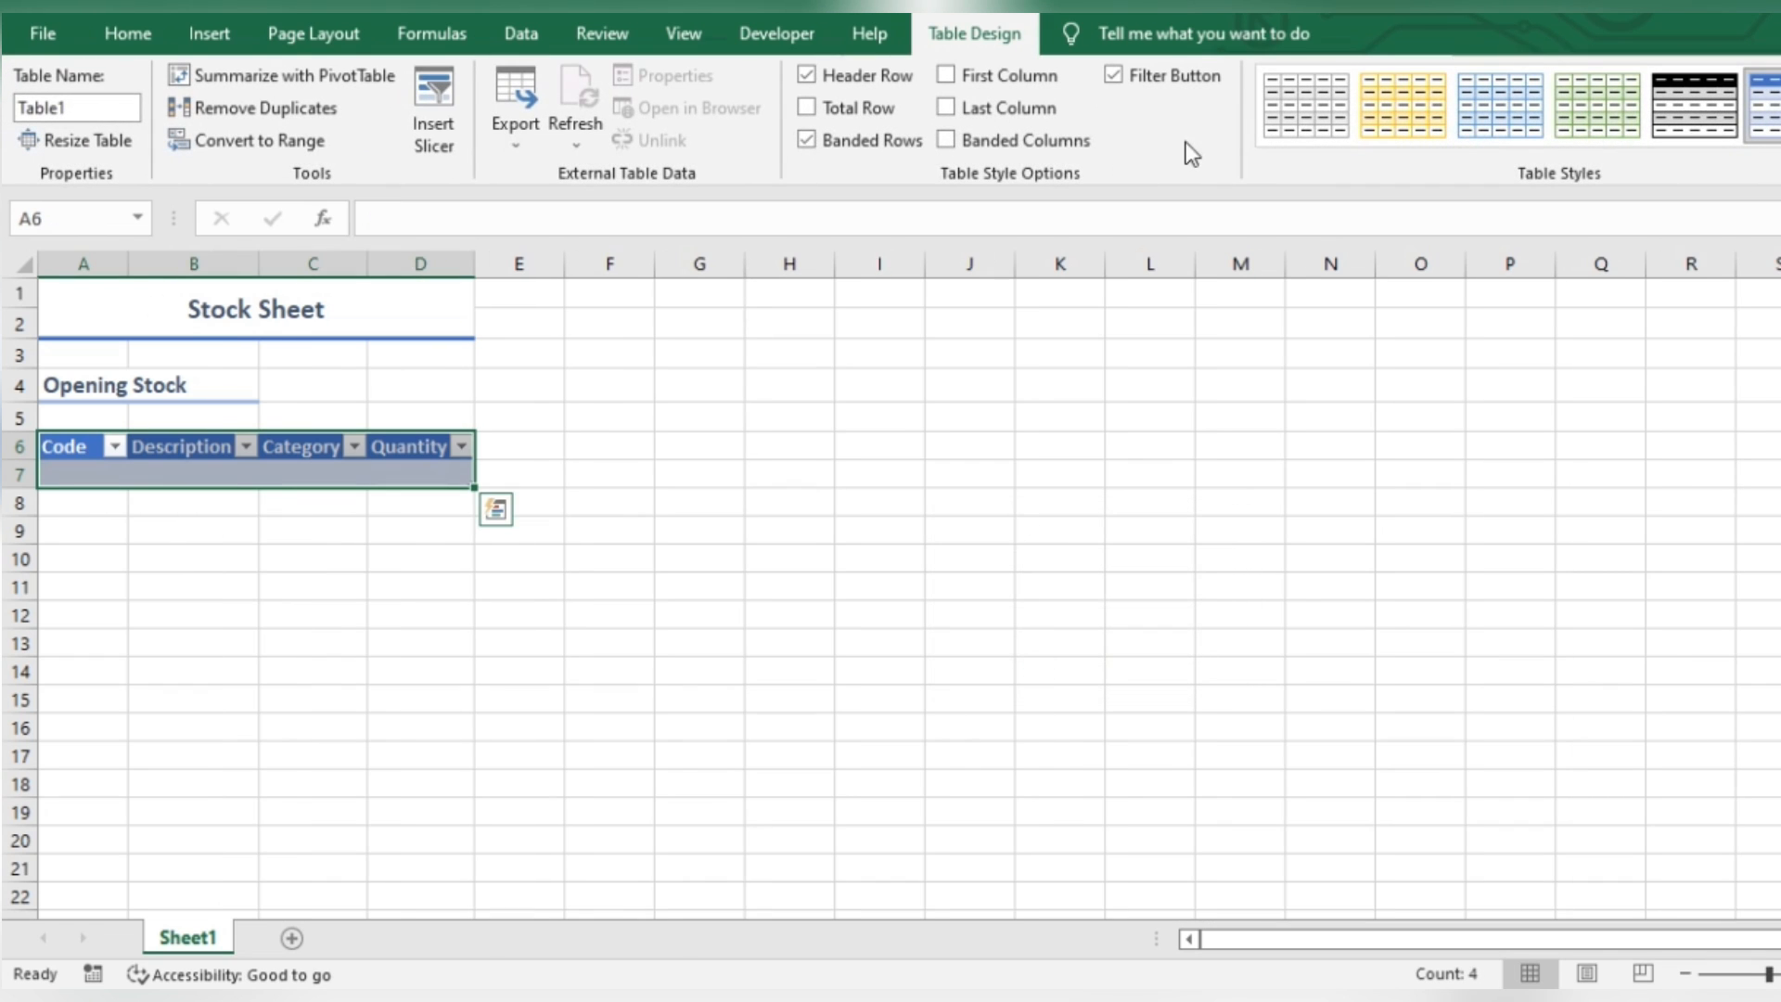
Step: Apply the light blue table style with a solid blue header row to the table
click(1771, 159)
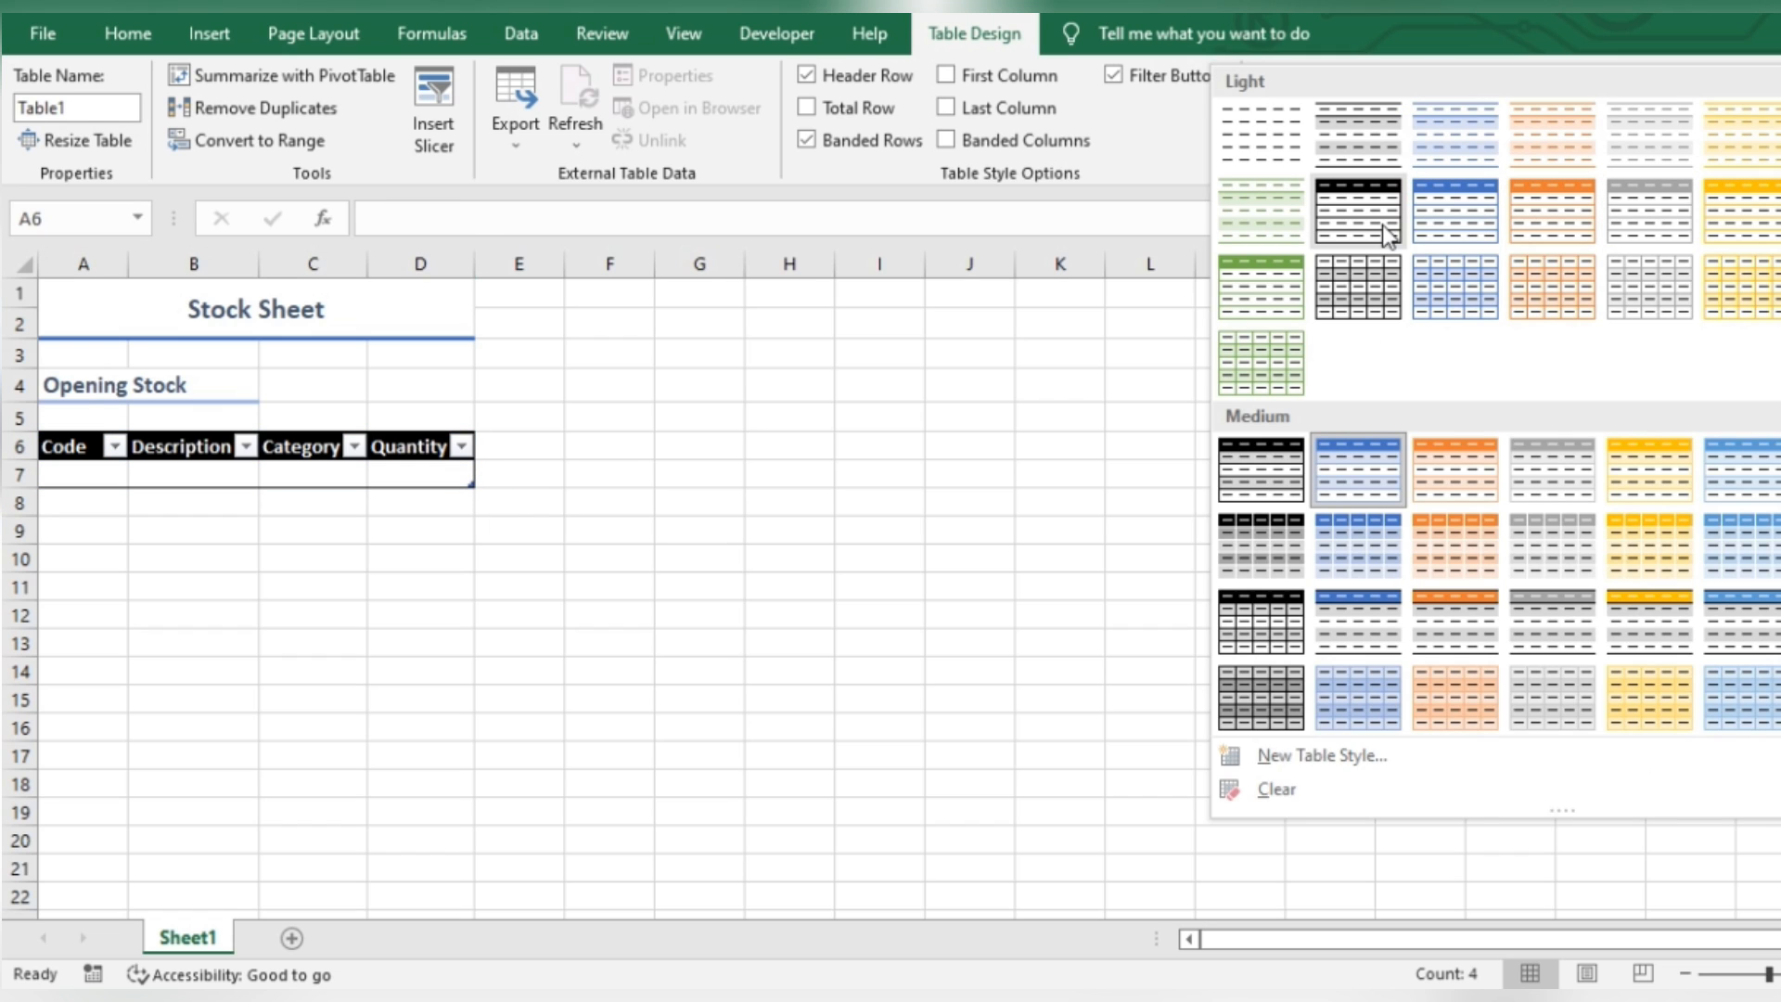
click(1476, 236)
click(478, 647)
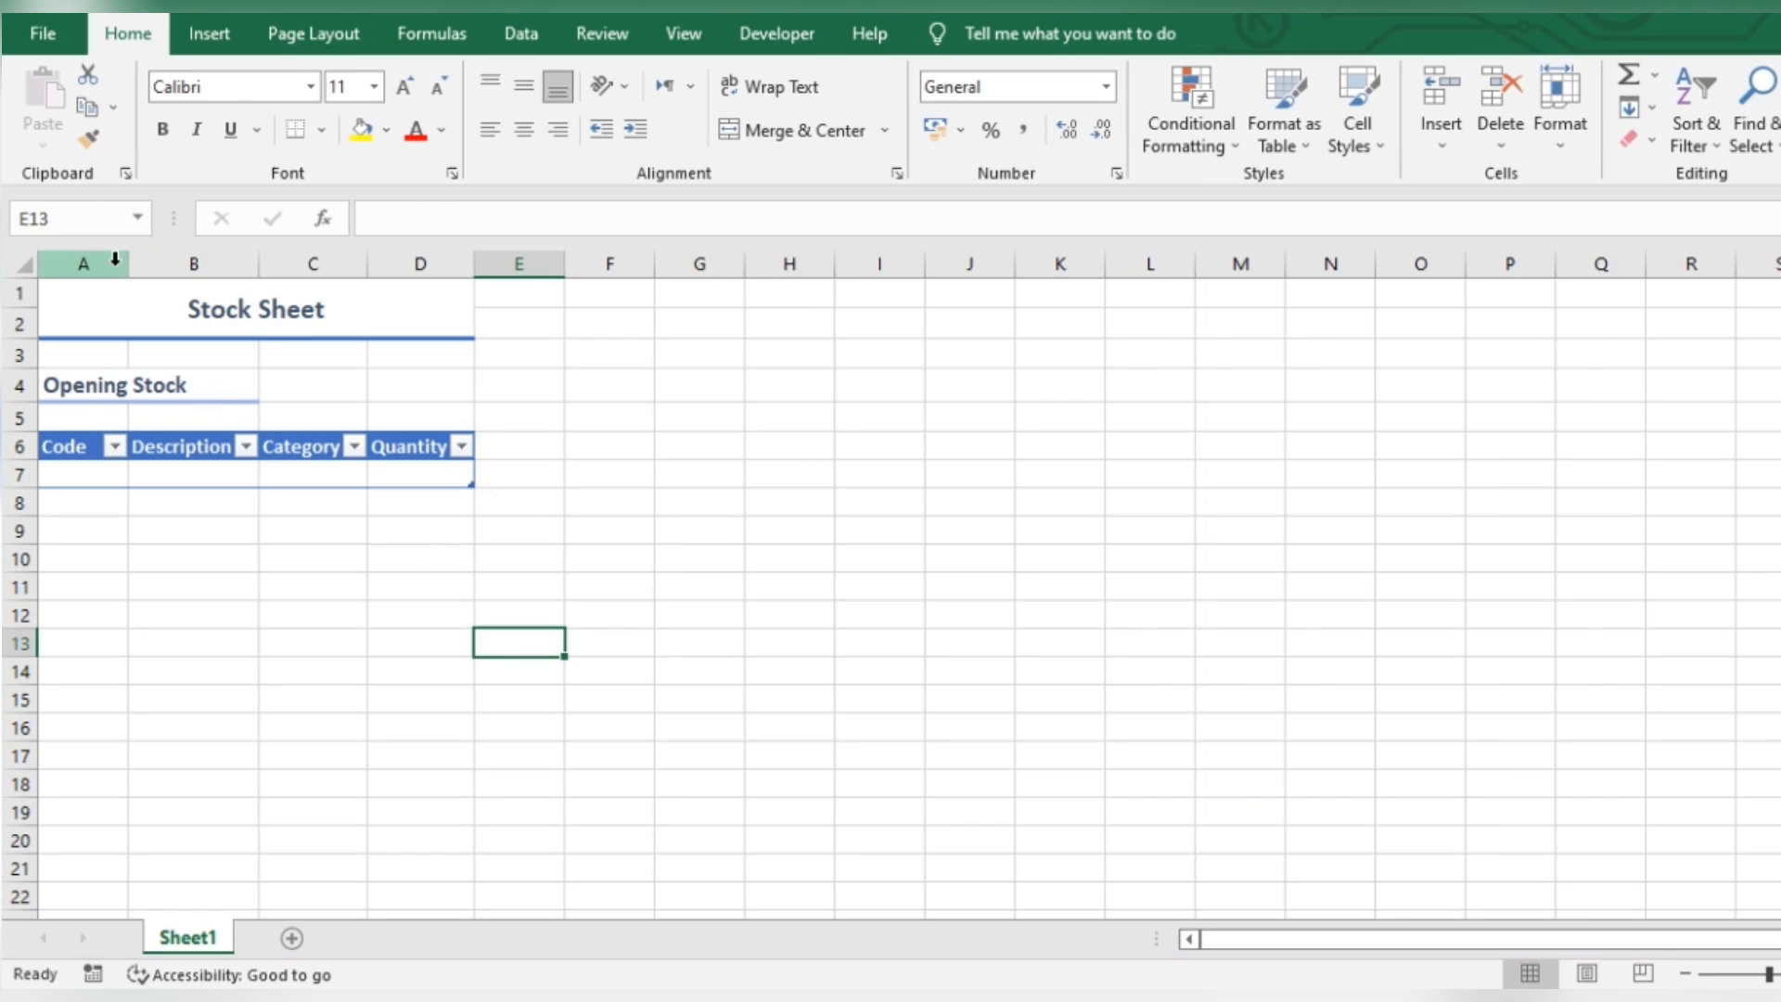
Step: Widen columns A to D equally so the headings have ample room
drag(113, 263, 434, 265)
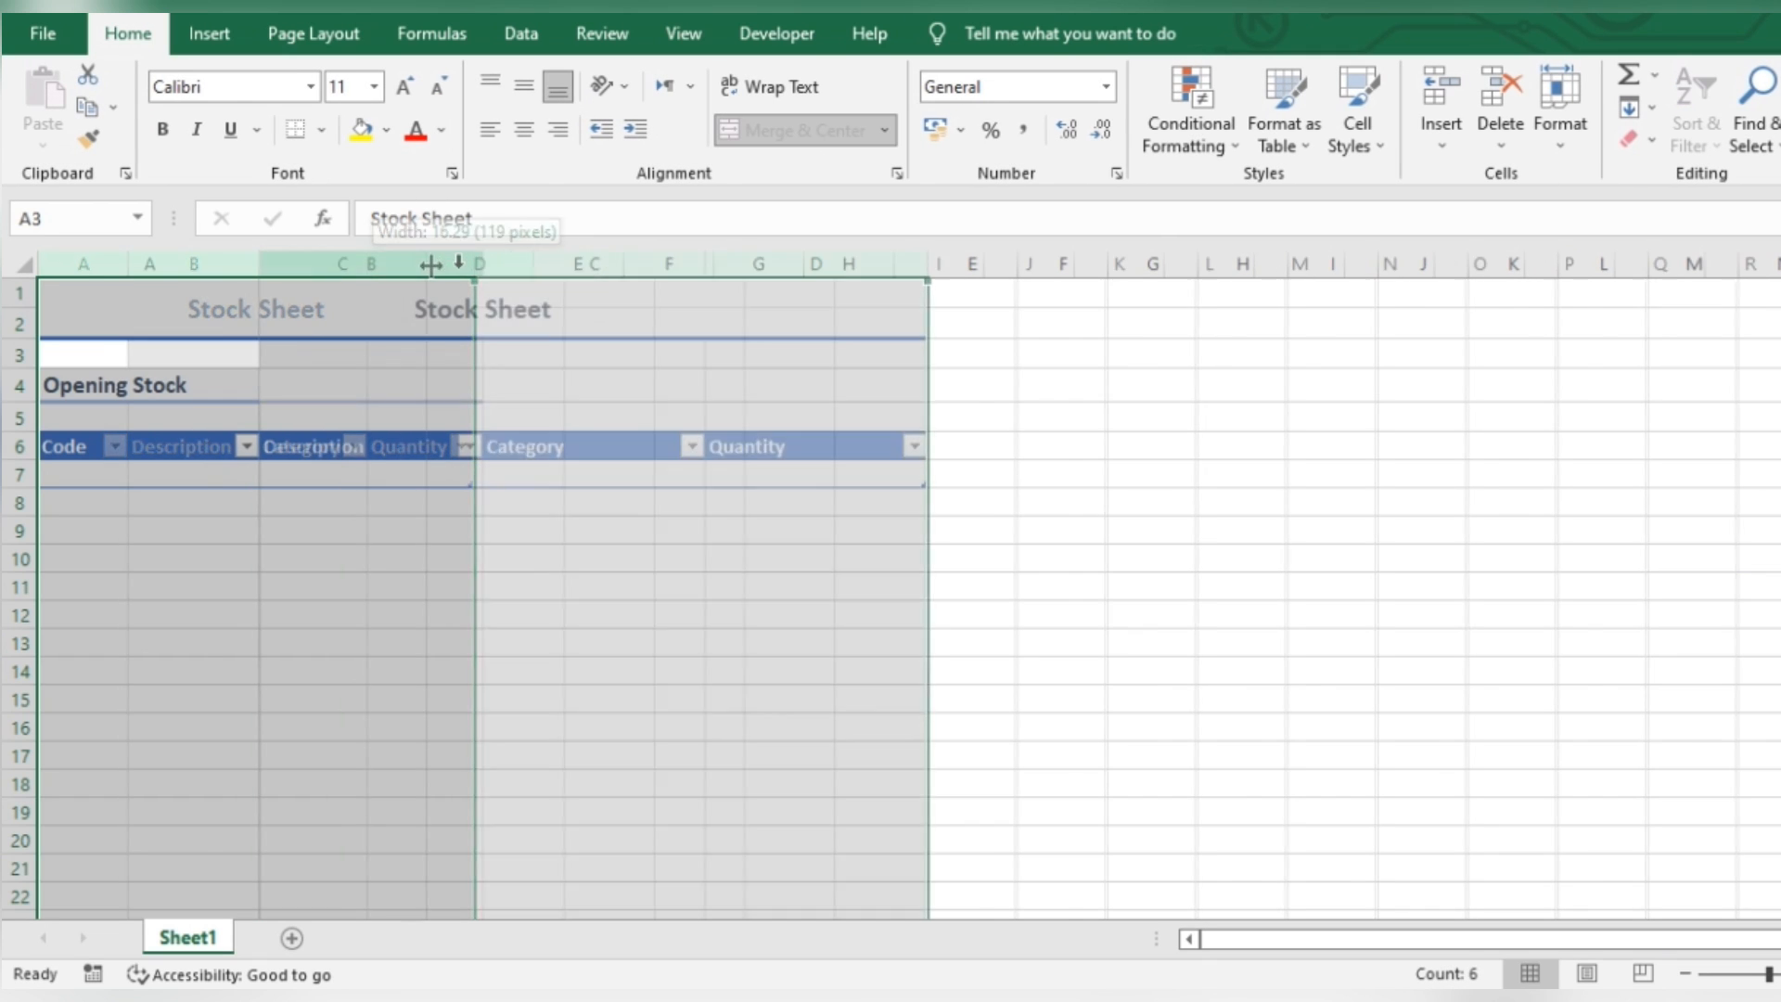
drag(430, 264, 537, 263)
click(335, 502)
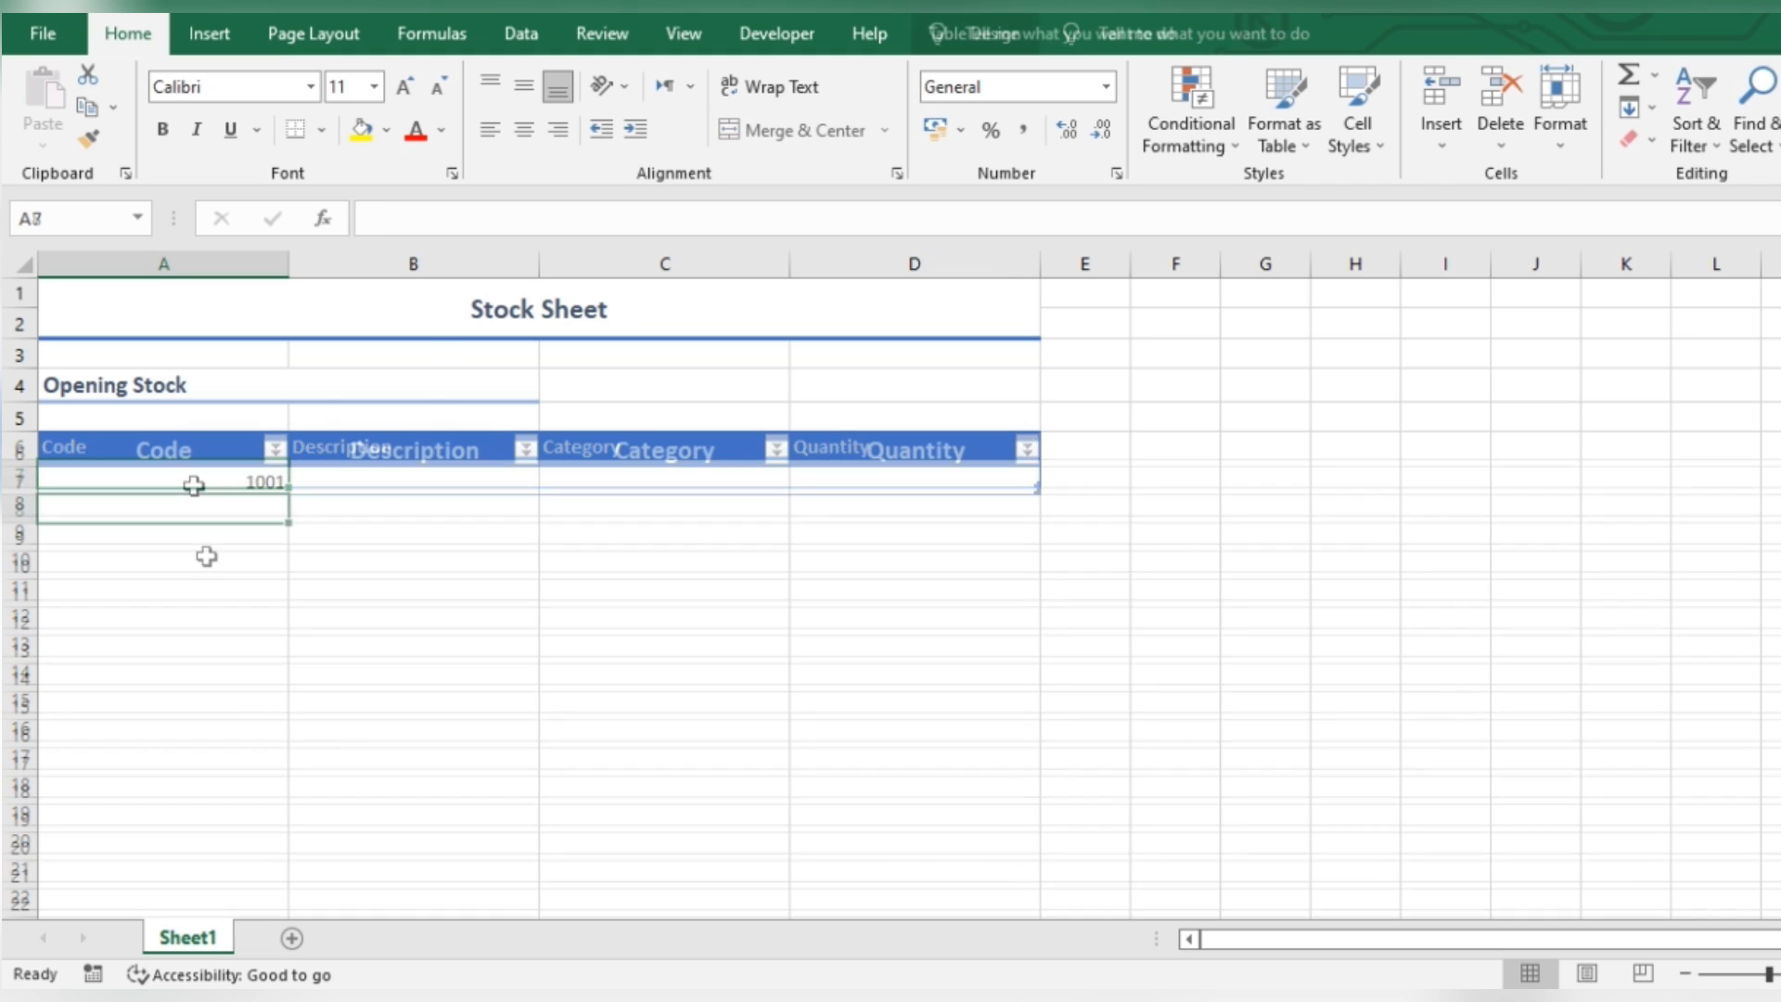
Step: Centre the first data row both ways in bold 12-point text, and increase the height of rows 7 to 16
drag(242, 485, 869, 426)
click(524, 86)
click(525, 129)
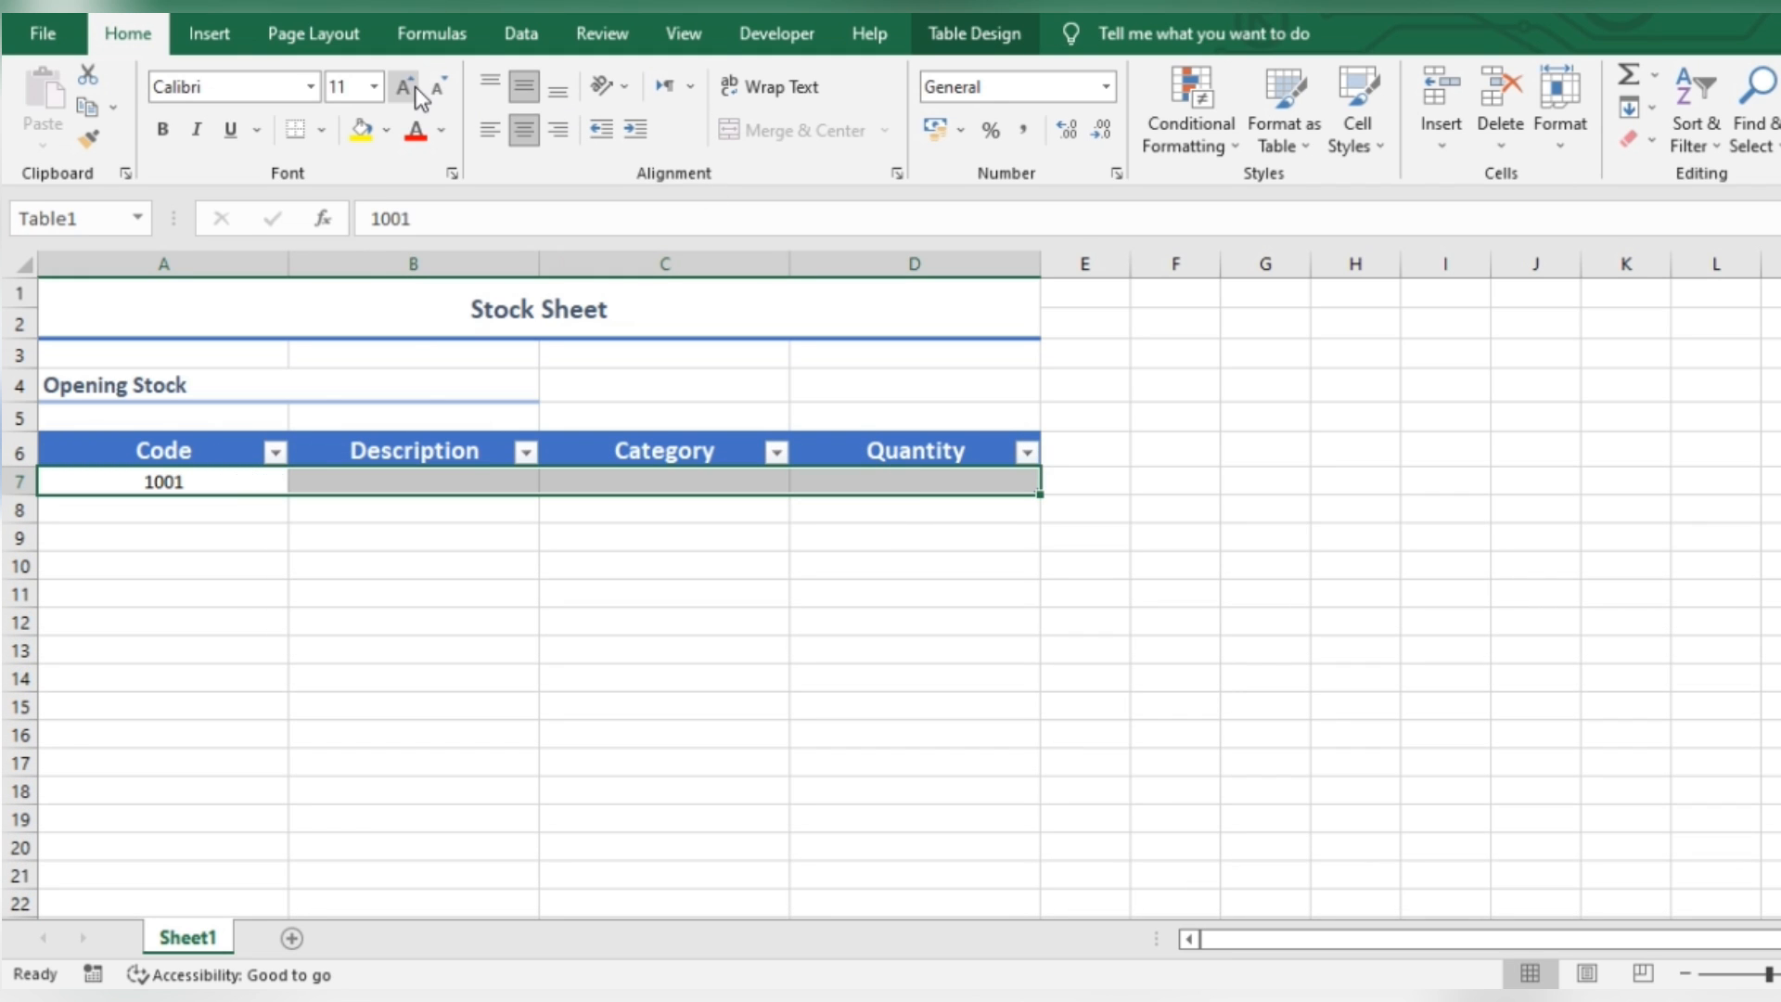
click(405, 86)
click(167, 133)
click(381, 594)
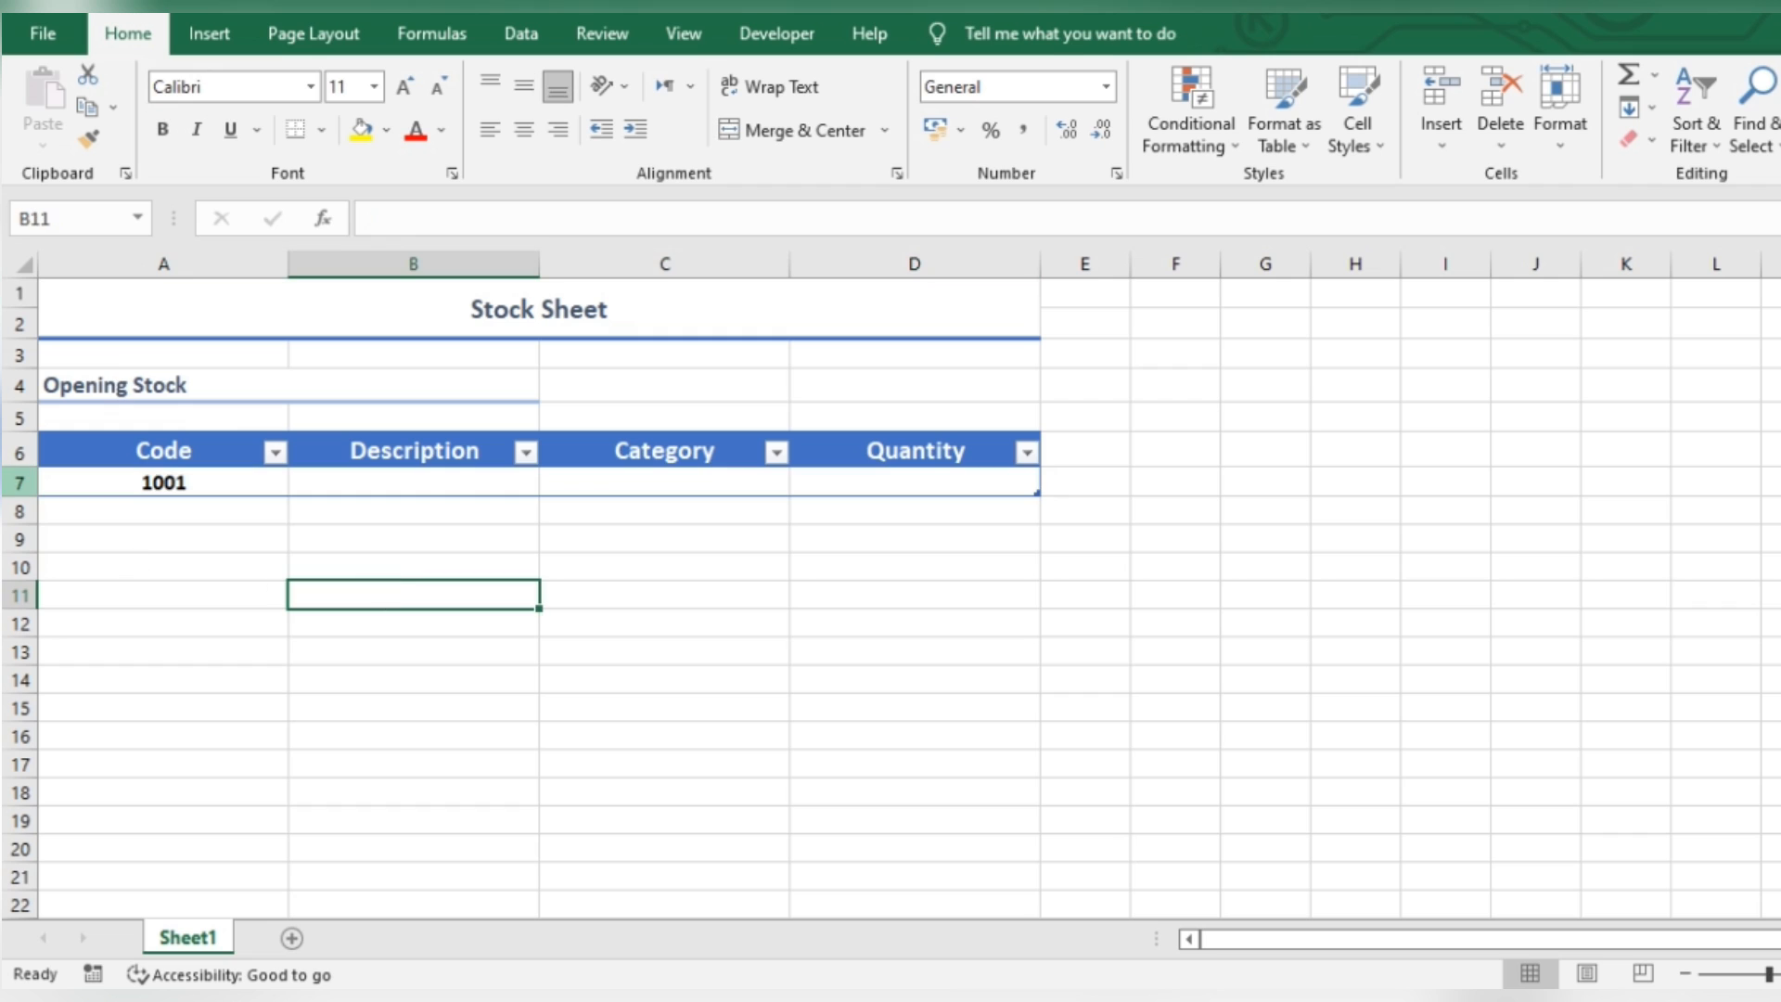
drag(19, 483, 22, 703)
Step: Enter Apple as the description for code 1001
click(366, 477)
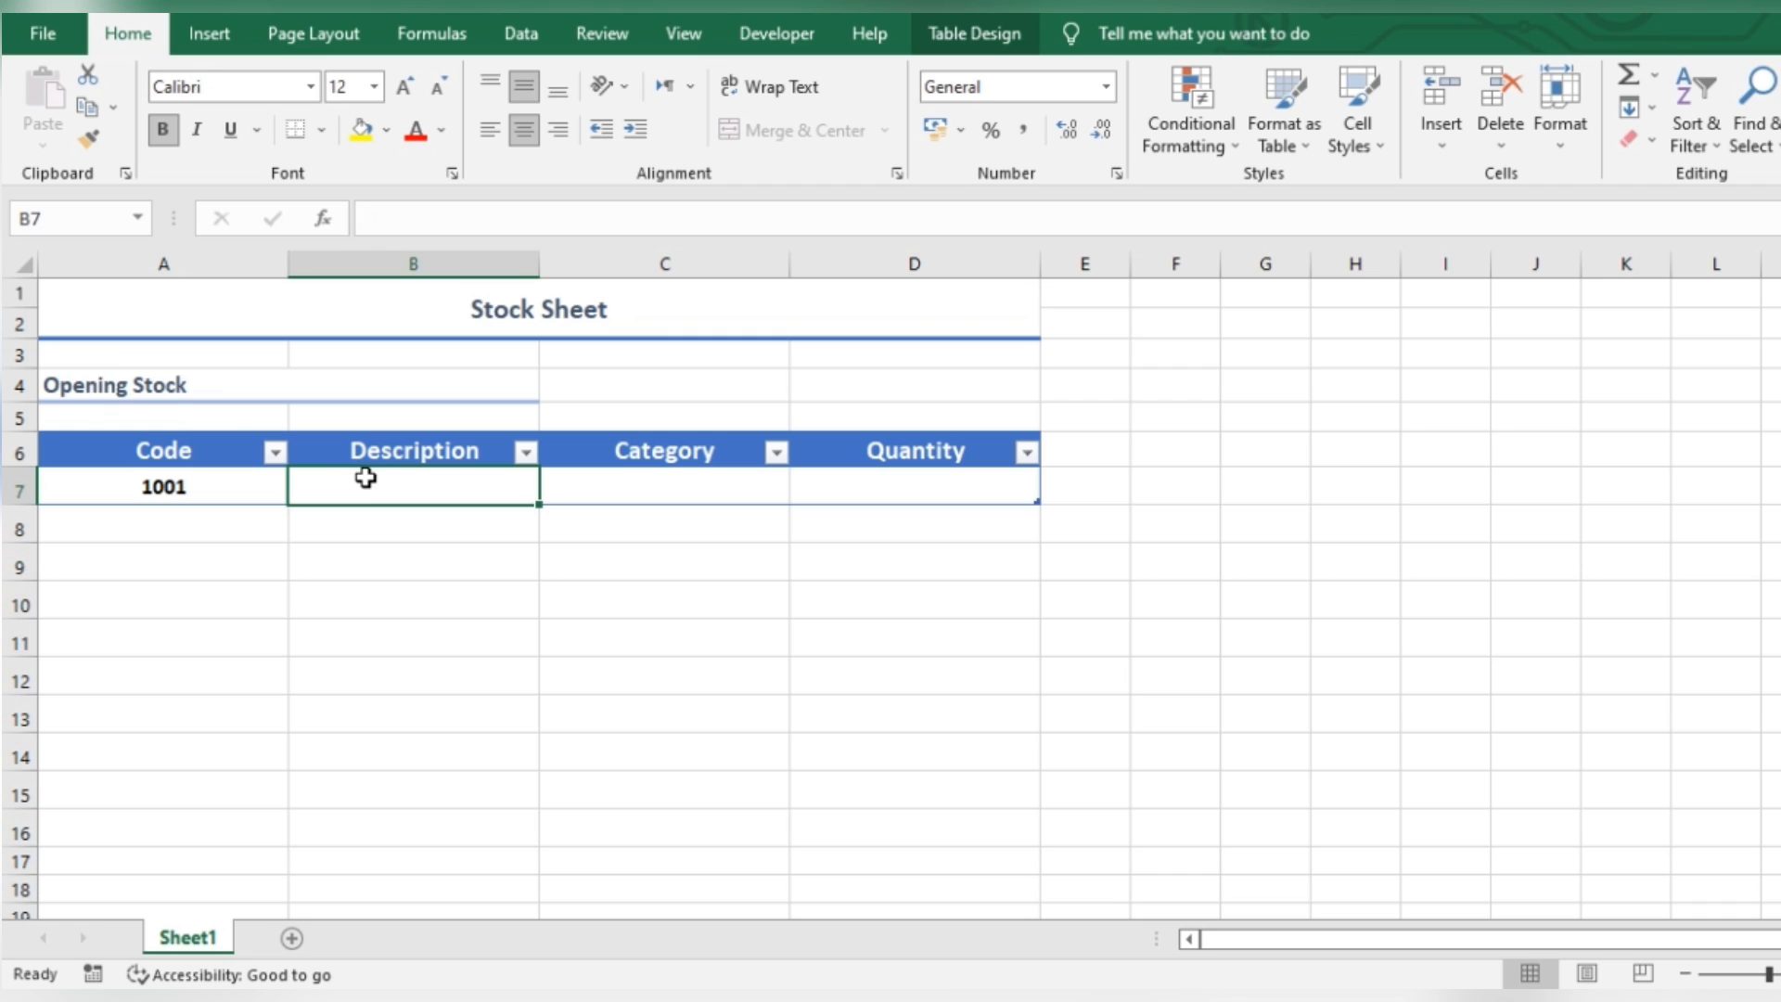
text(Apple)
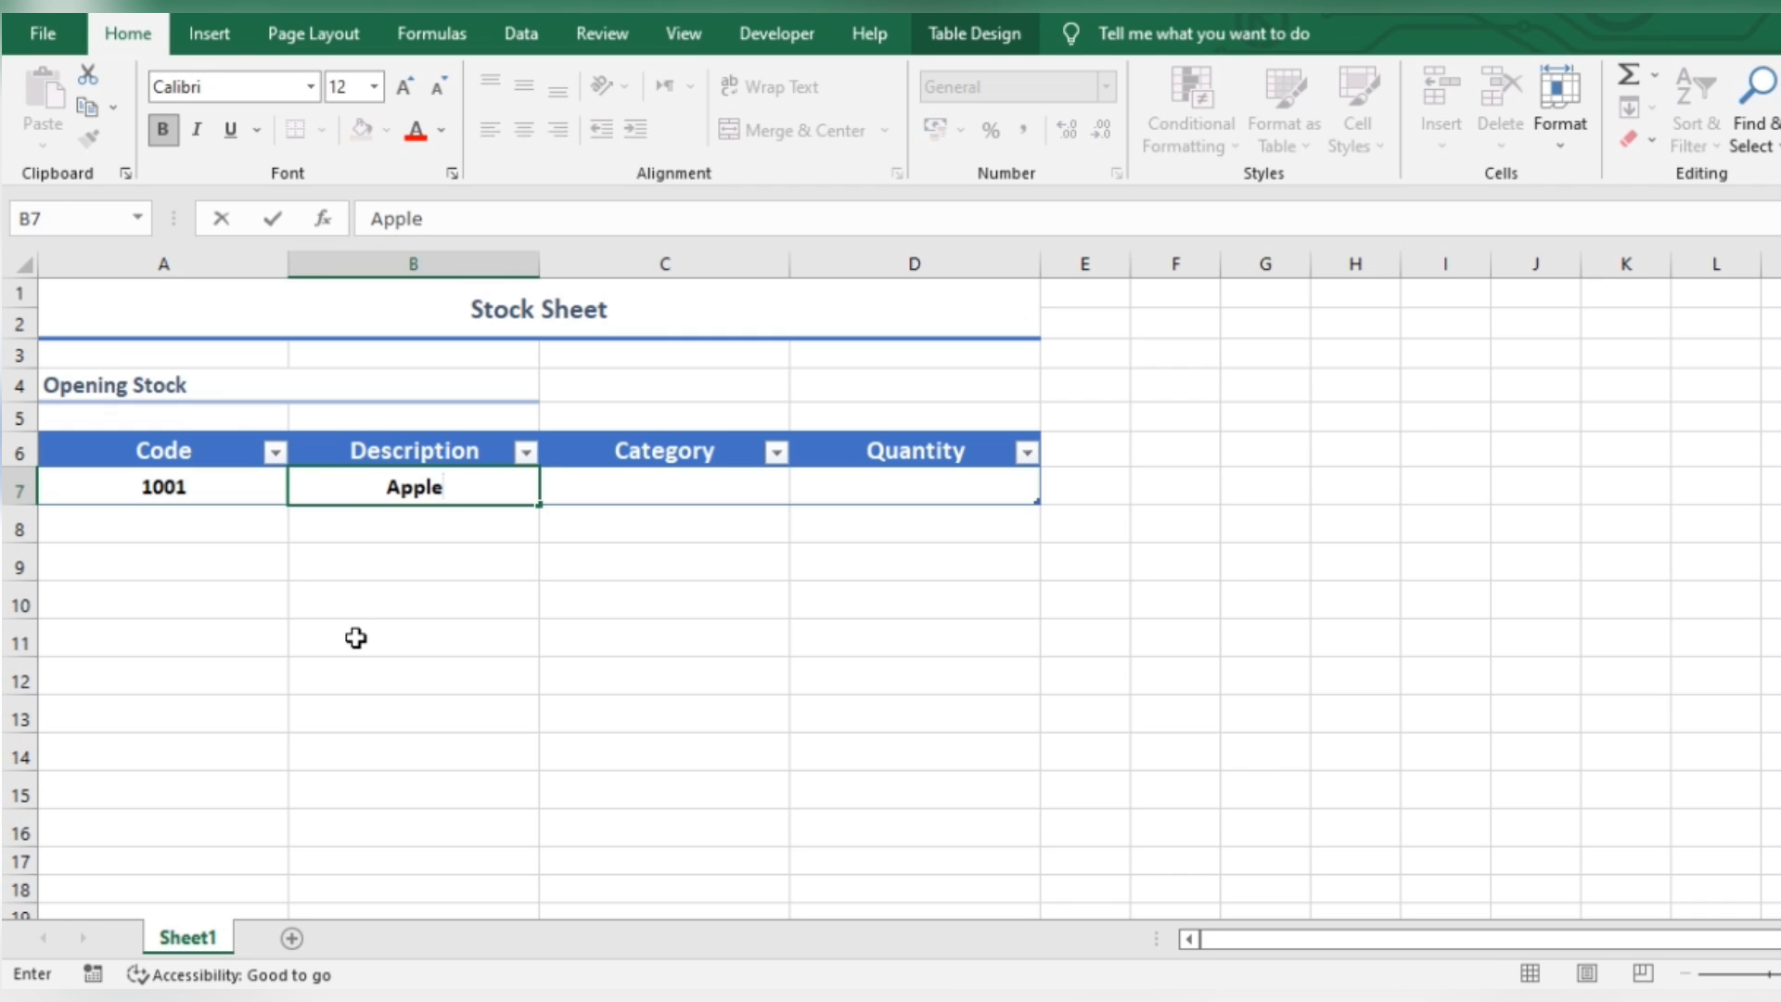
key(Tab)
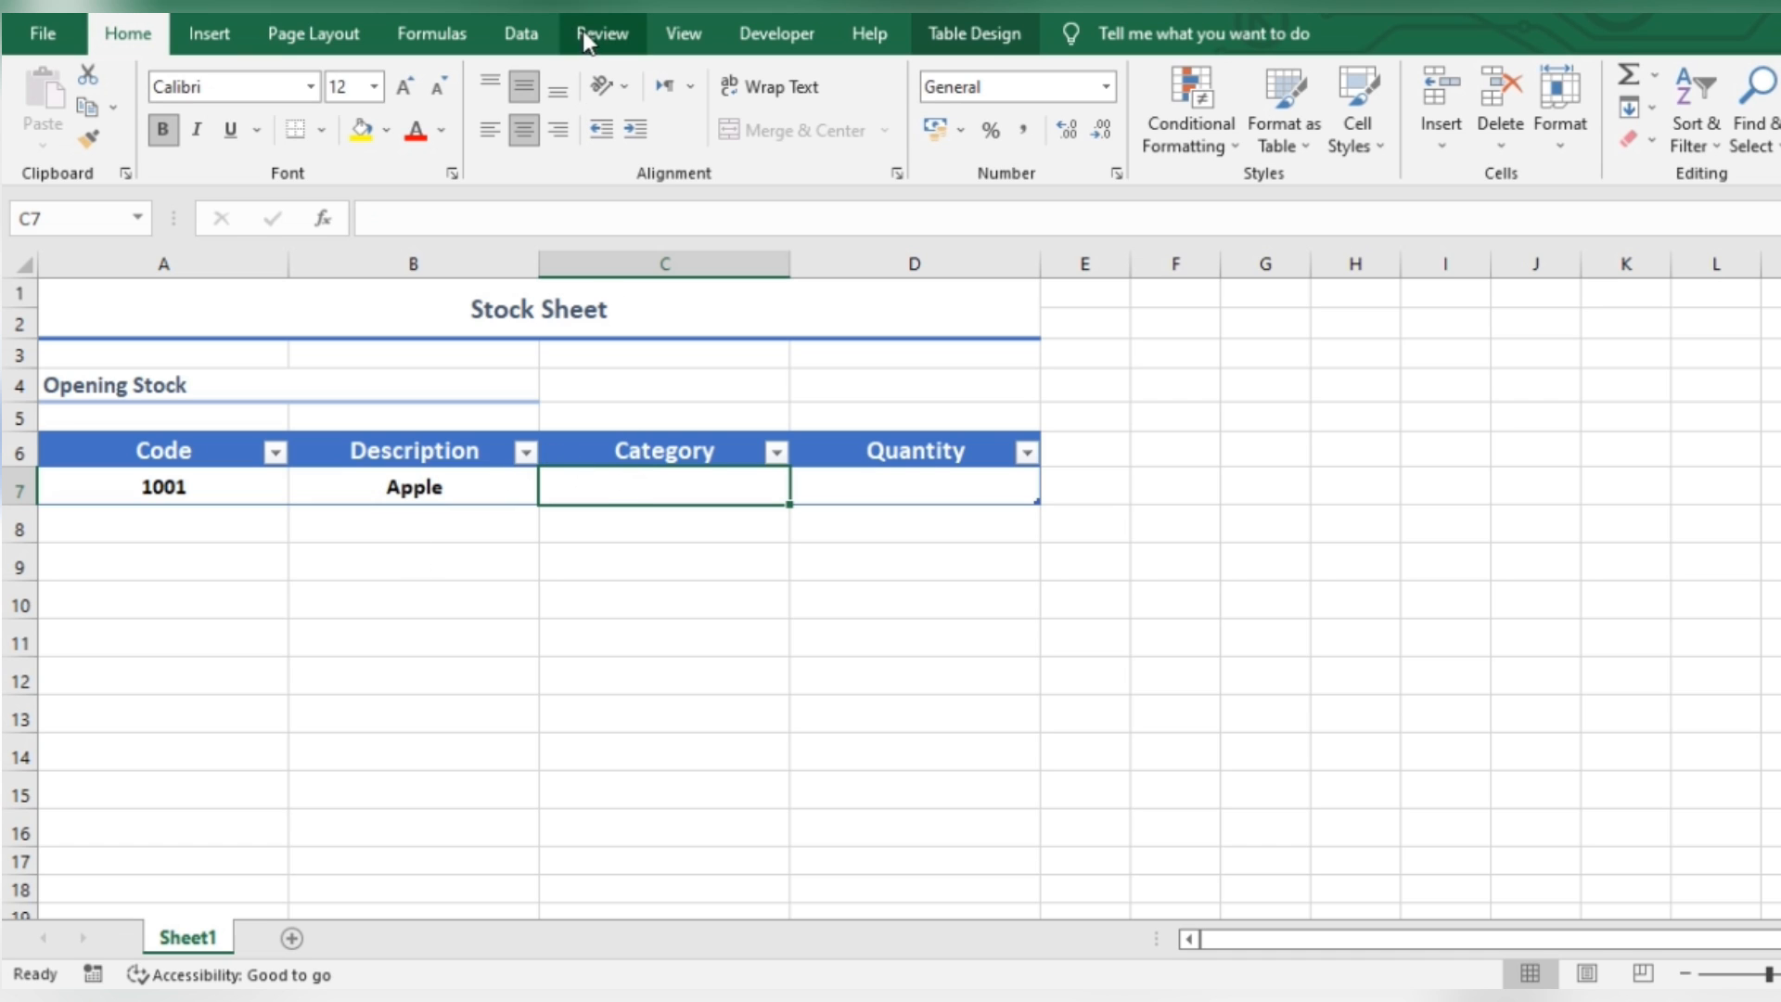
Step: Add a list validation to category cell C7 with the options Fruits, Vegetables, Grocery, Dairy
click(543, 28)
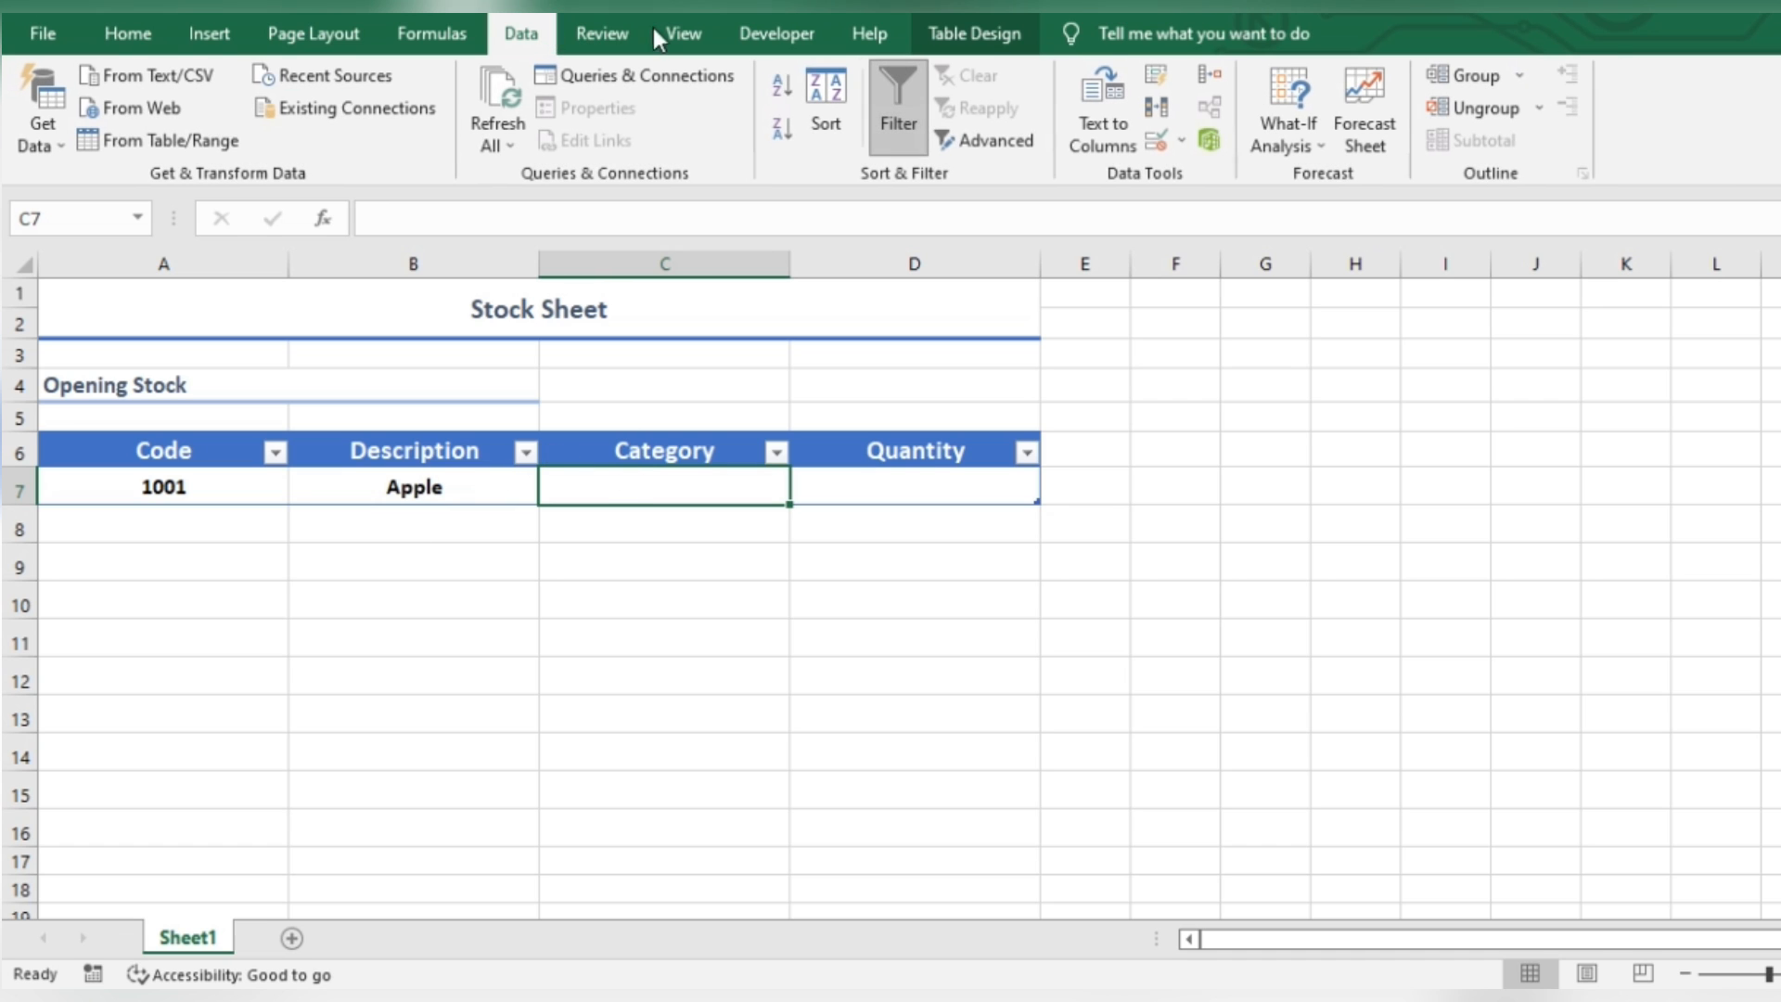
click(1154, 141)
click(924, 487)
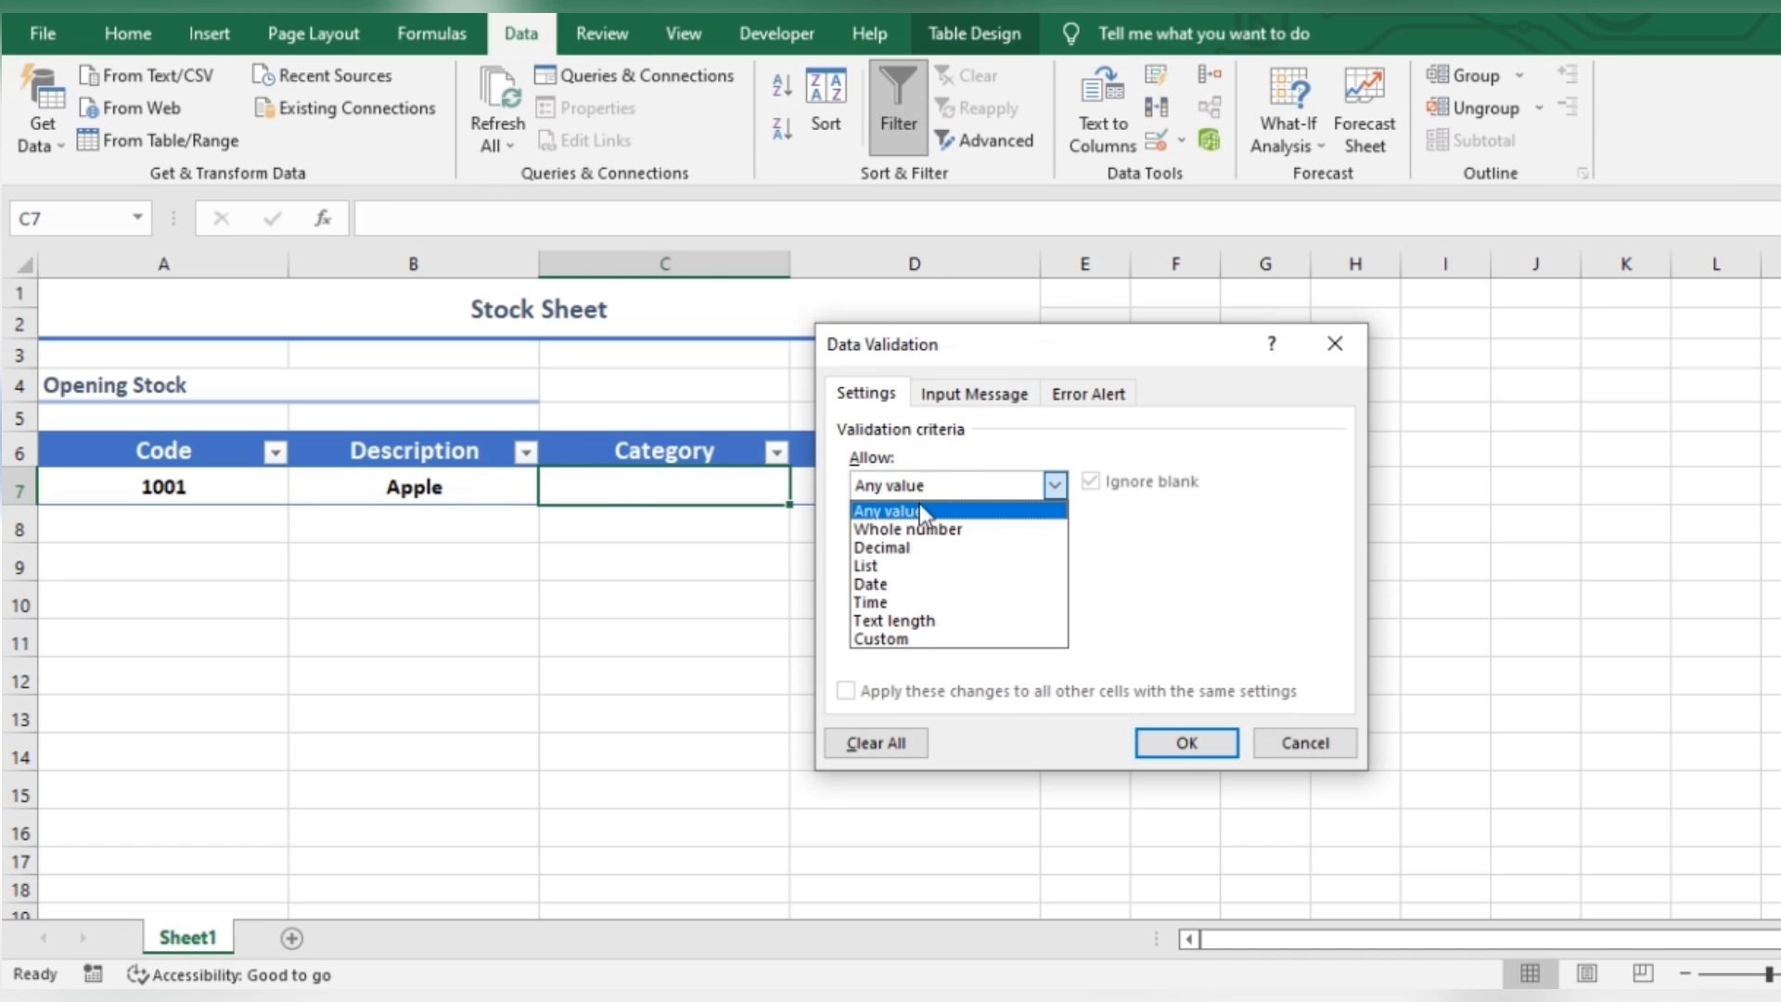
click(890, 565)
click(903, 596)
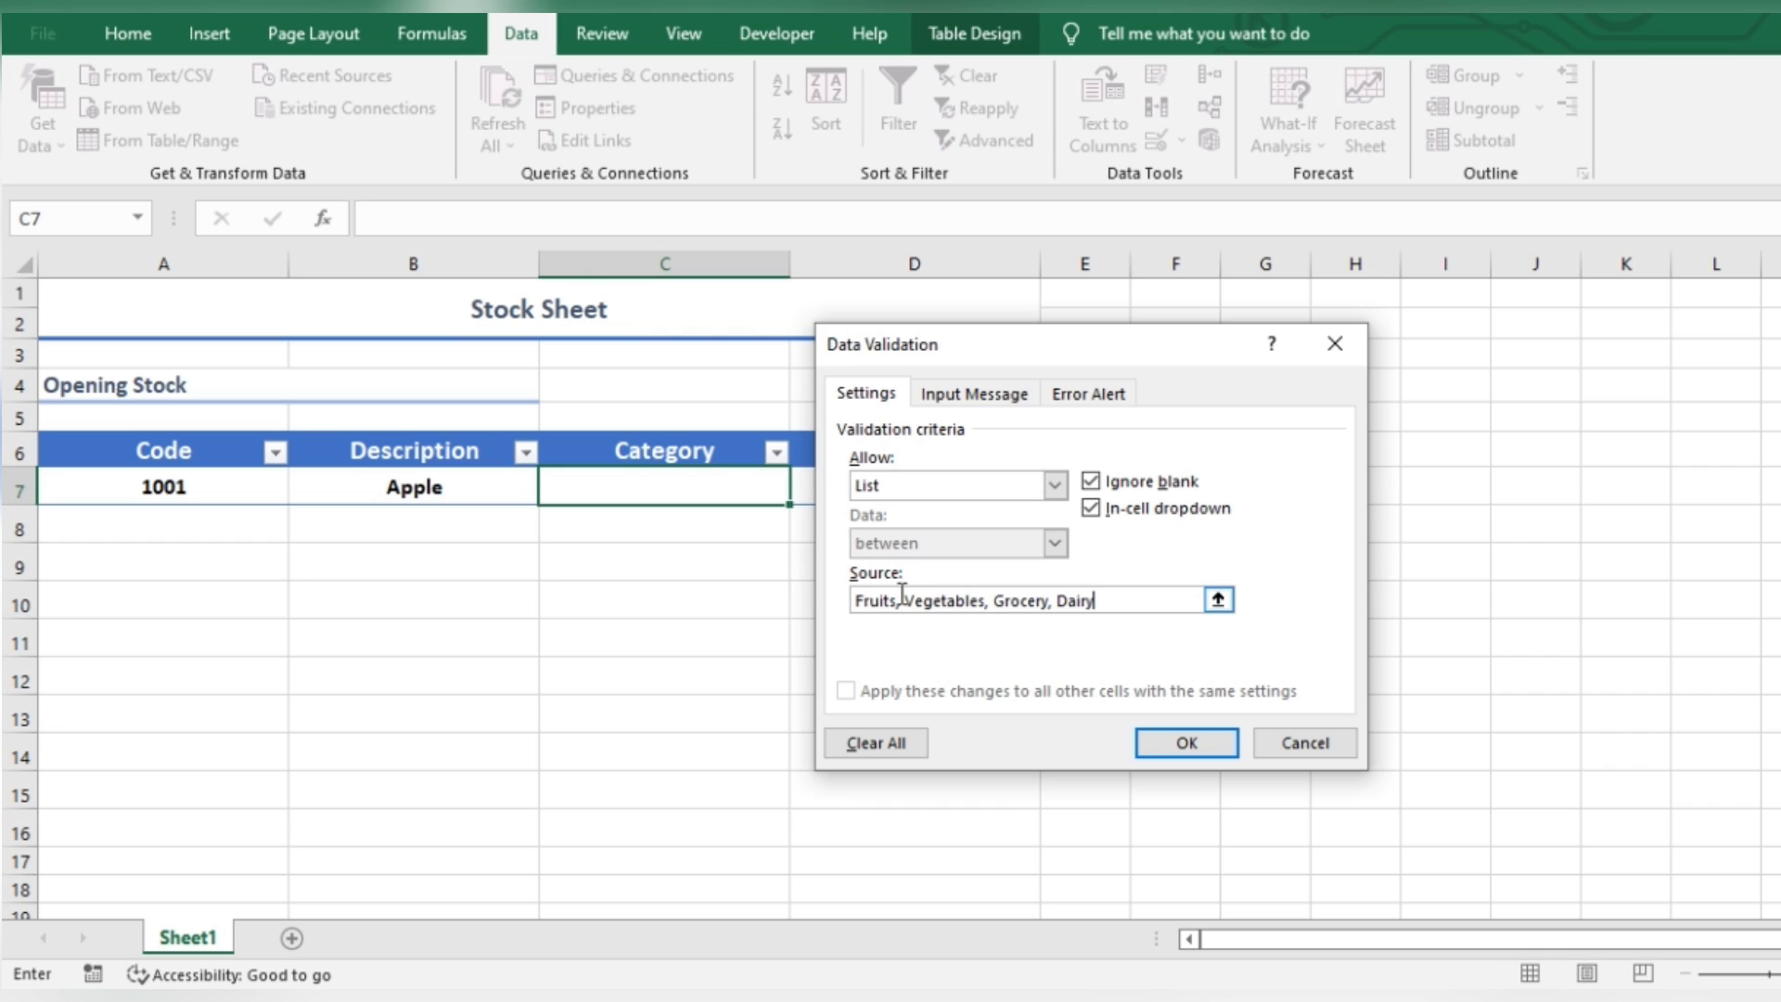
key(Return)
Step: Choose Fruits as the Apple item's category and enter a quantity of 5
click(801, 491)
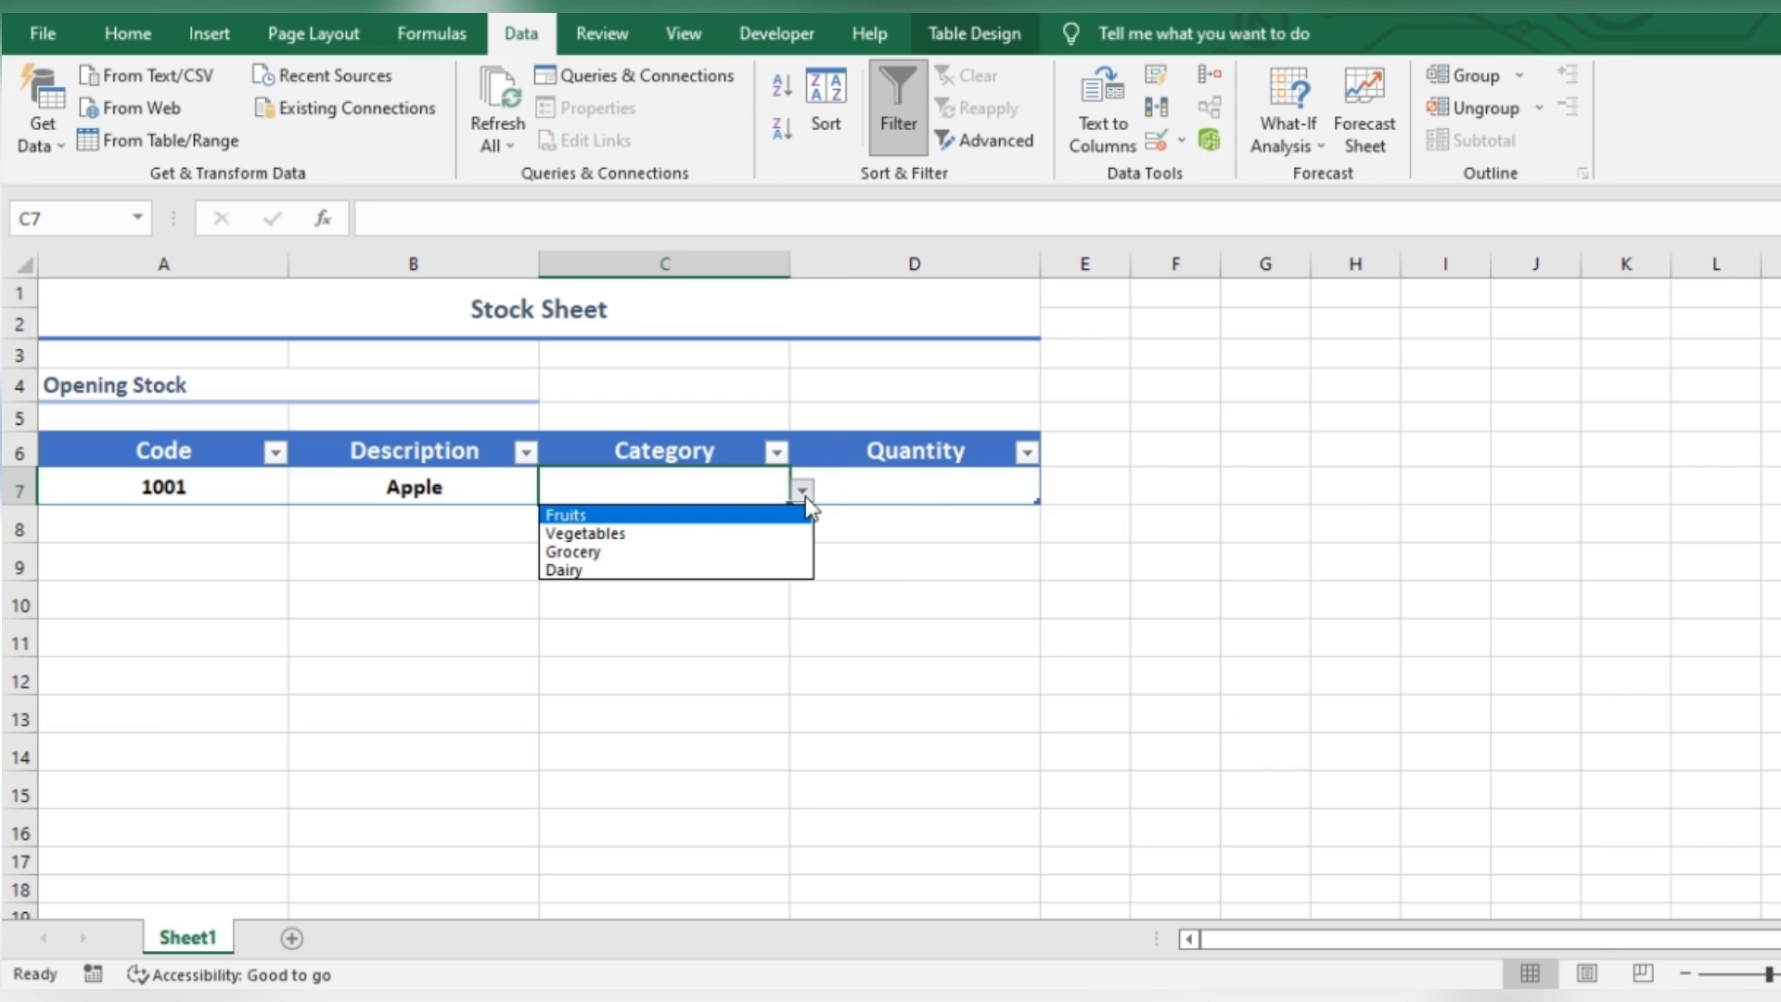
click(715, 512)
click(856, 492)
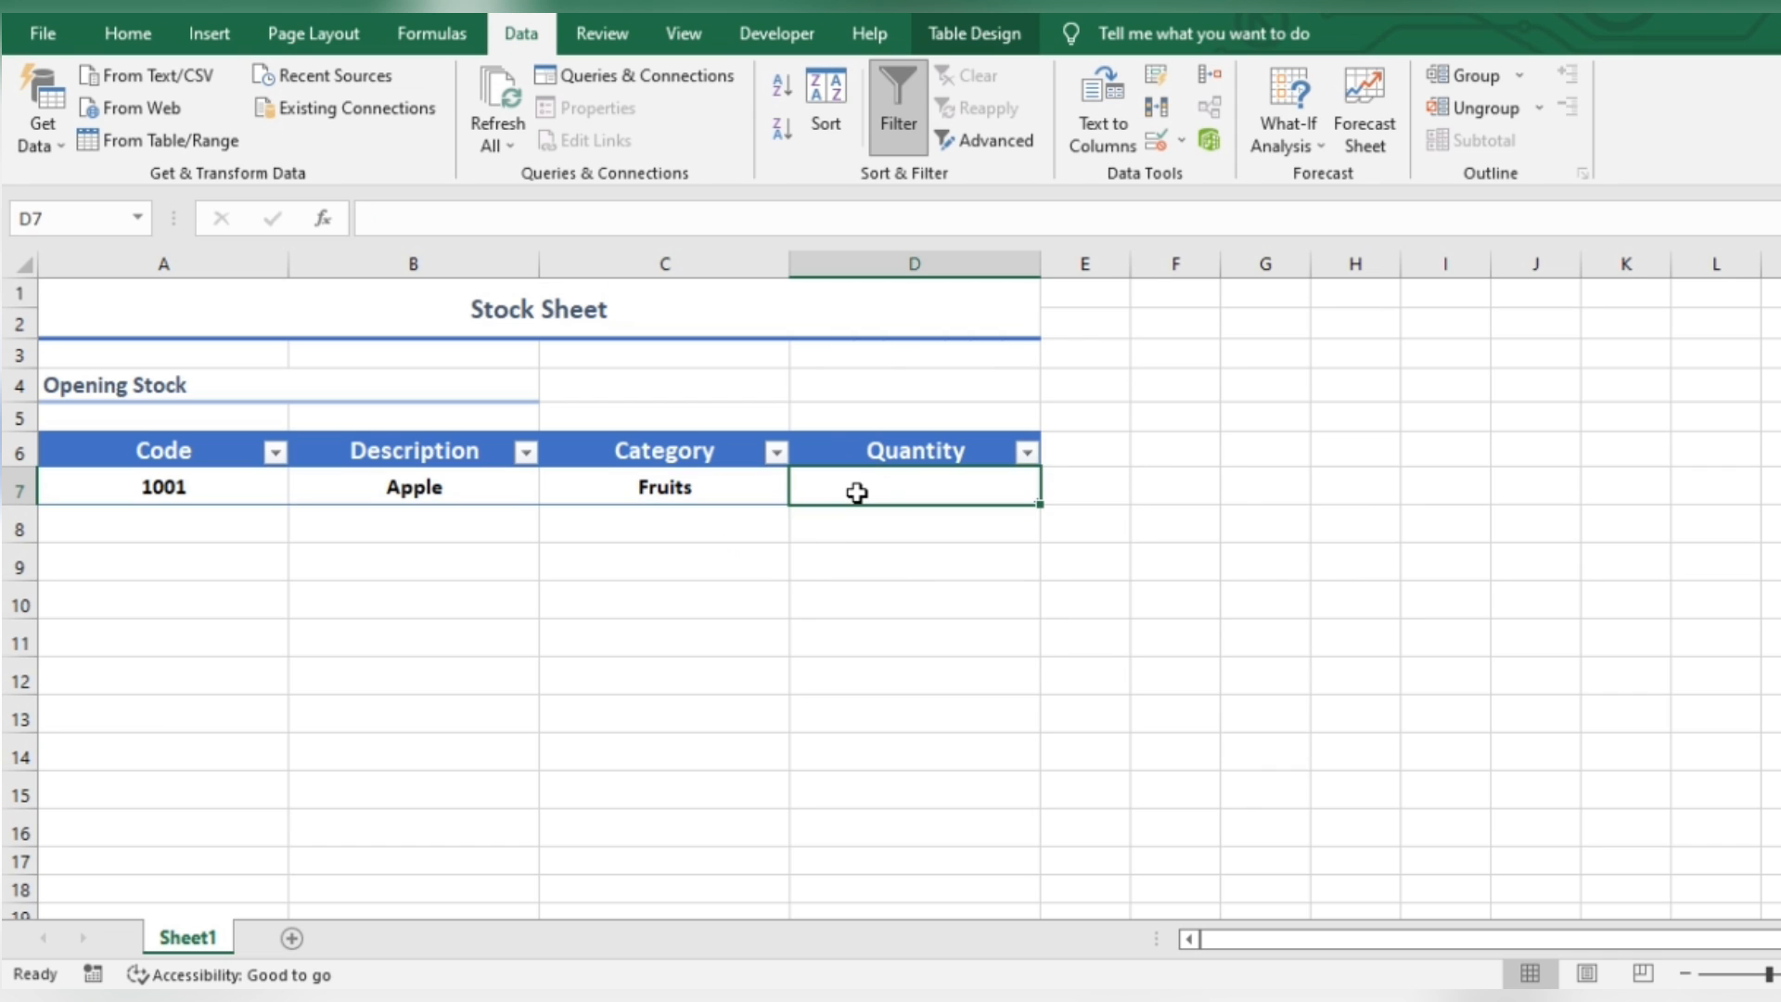
text(5)
key(Return)
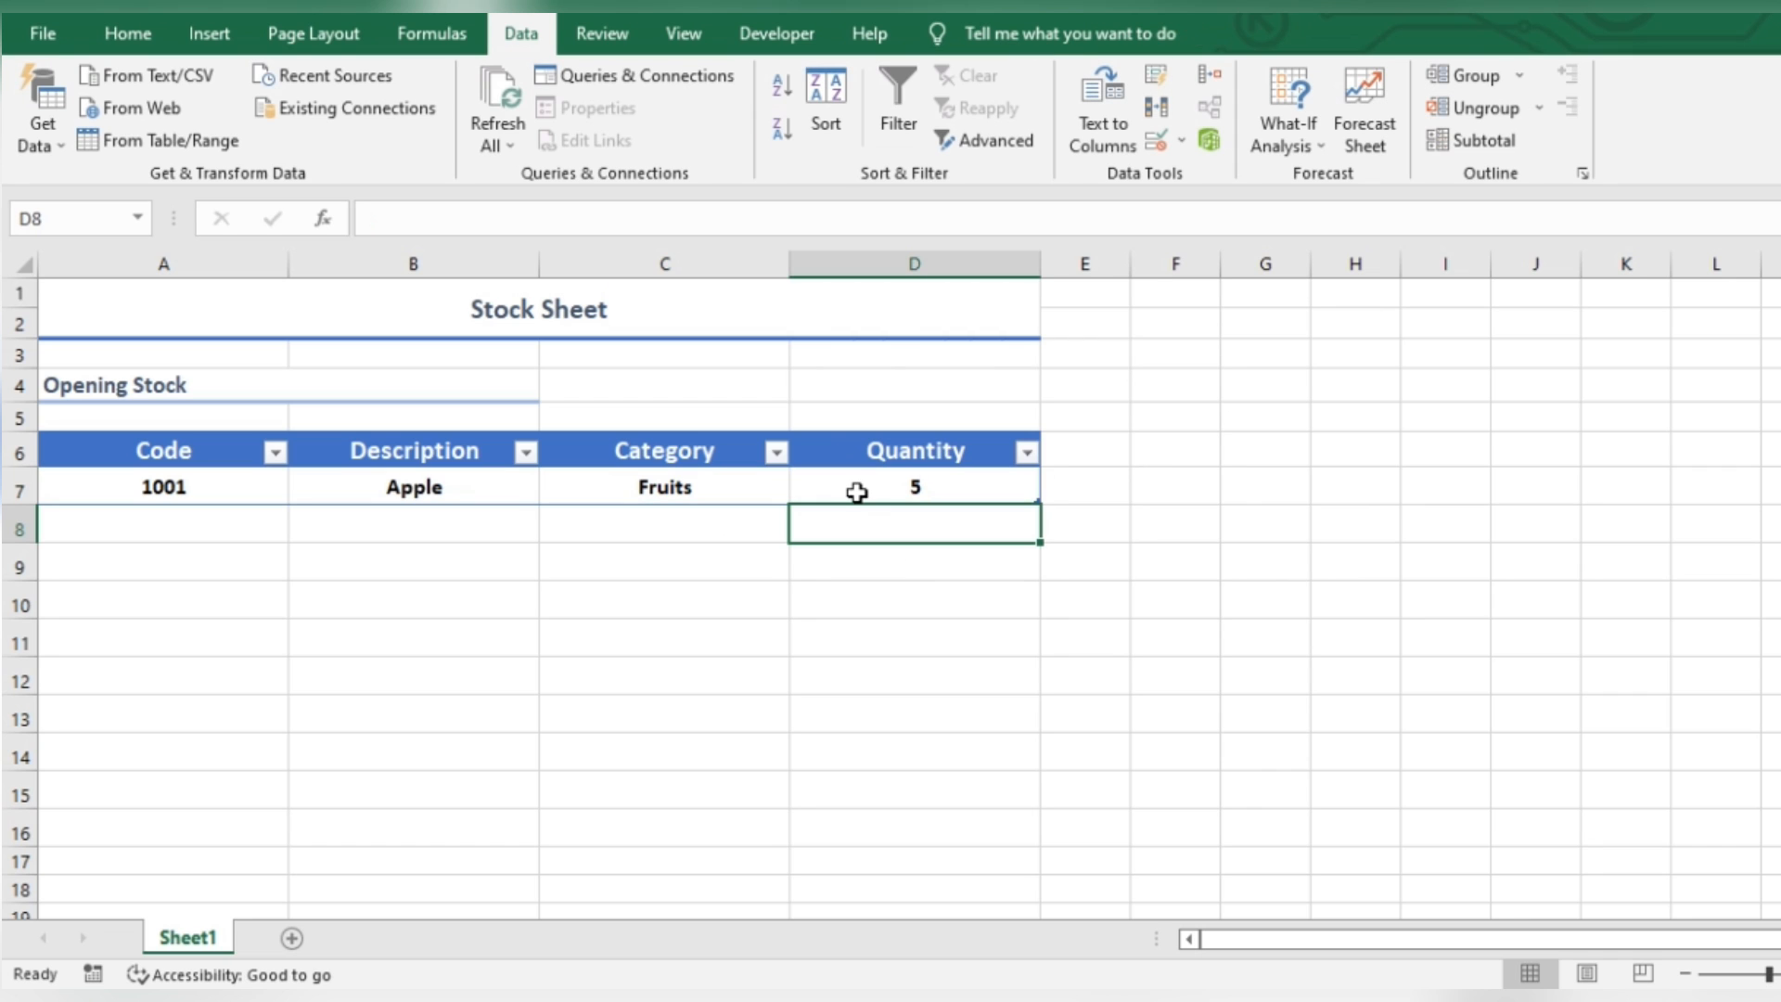
Step: Add an item below Apple with code 1002 and description Banana
click(175, 528)
text(1003)
key(Tab)
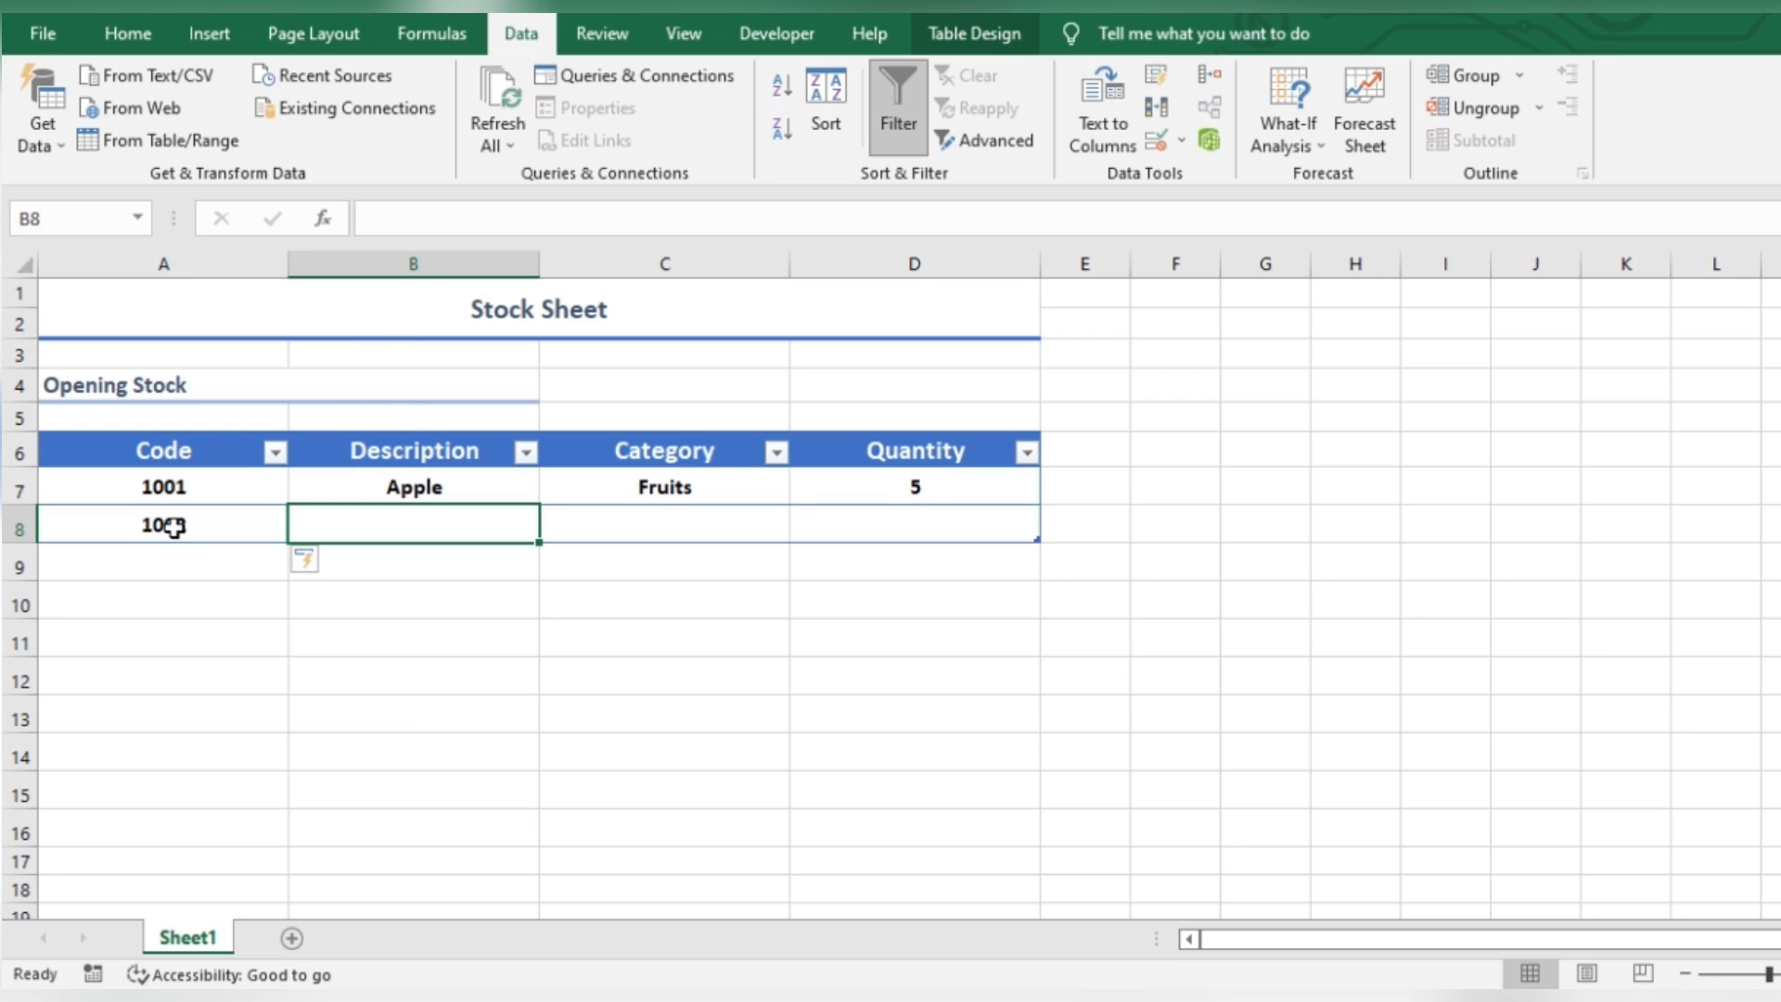
text(Banana)
key(Tab)
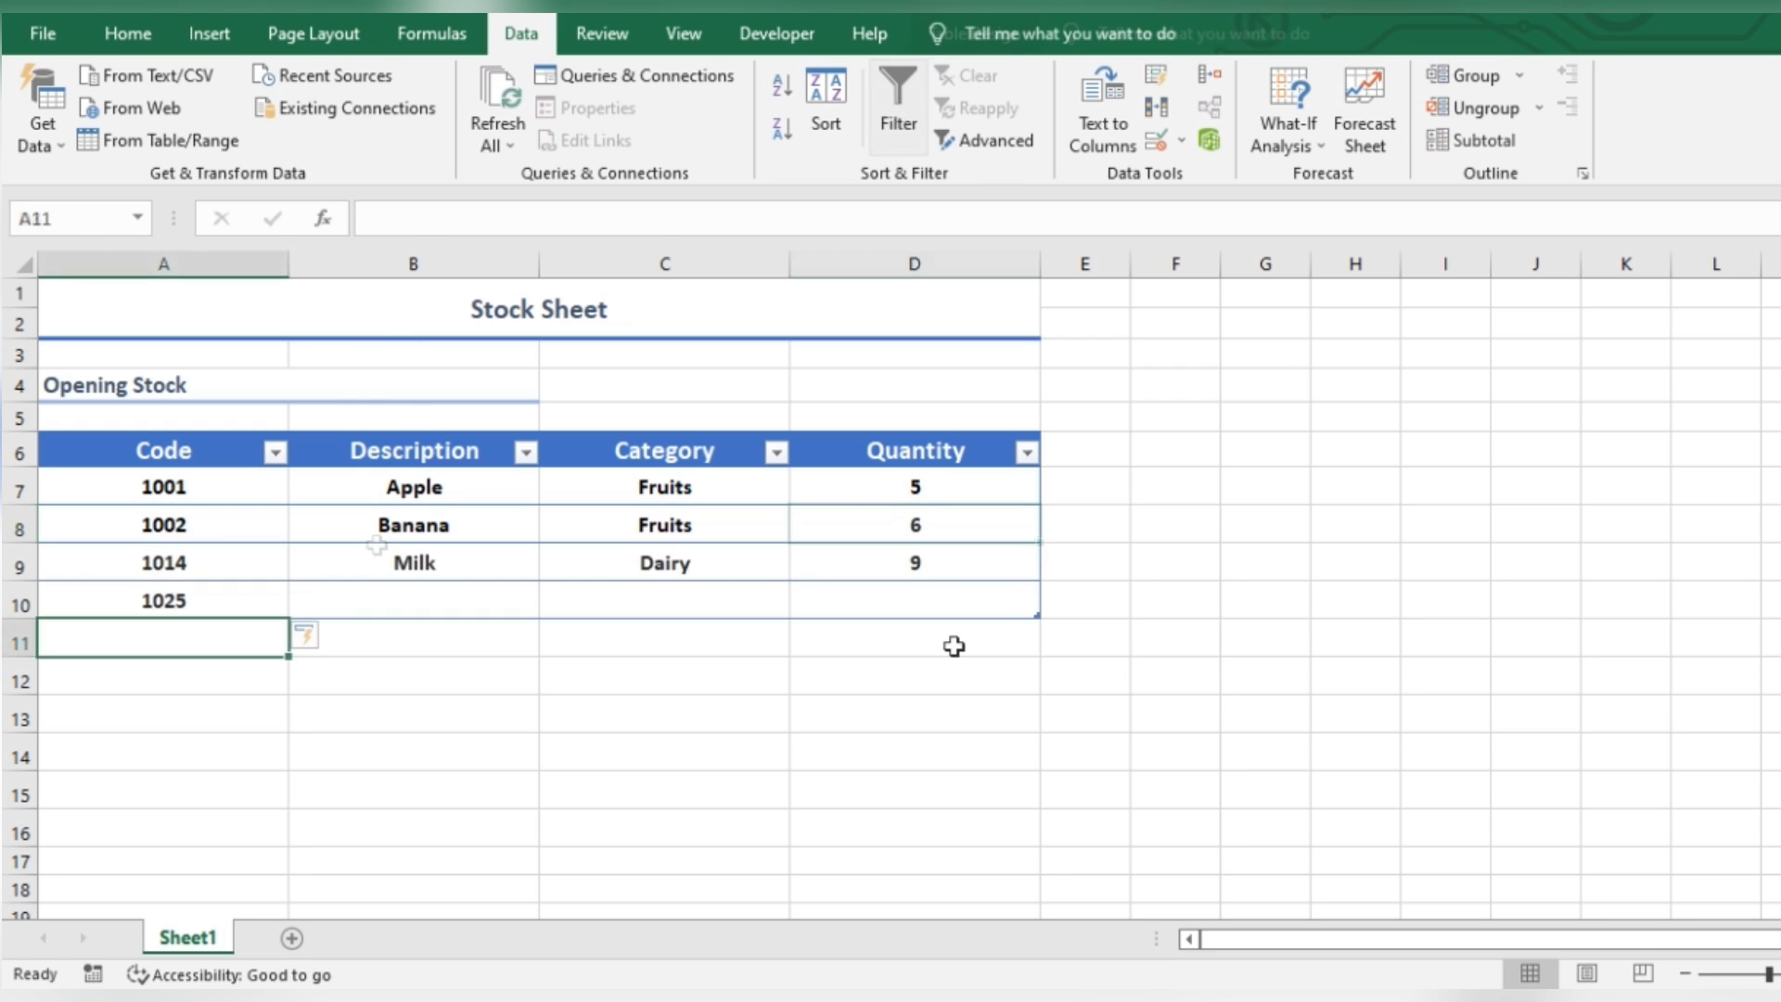
Step: Complete the item with code 1025 using description Potato, category Vegetables and quantity 5
key(Up)
key(Tab)
text(Potatou)
key(BackSpace)
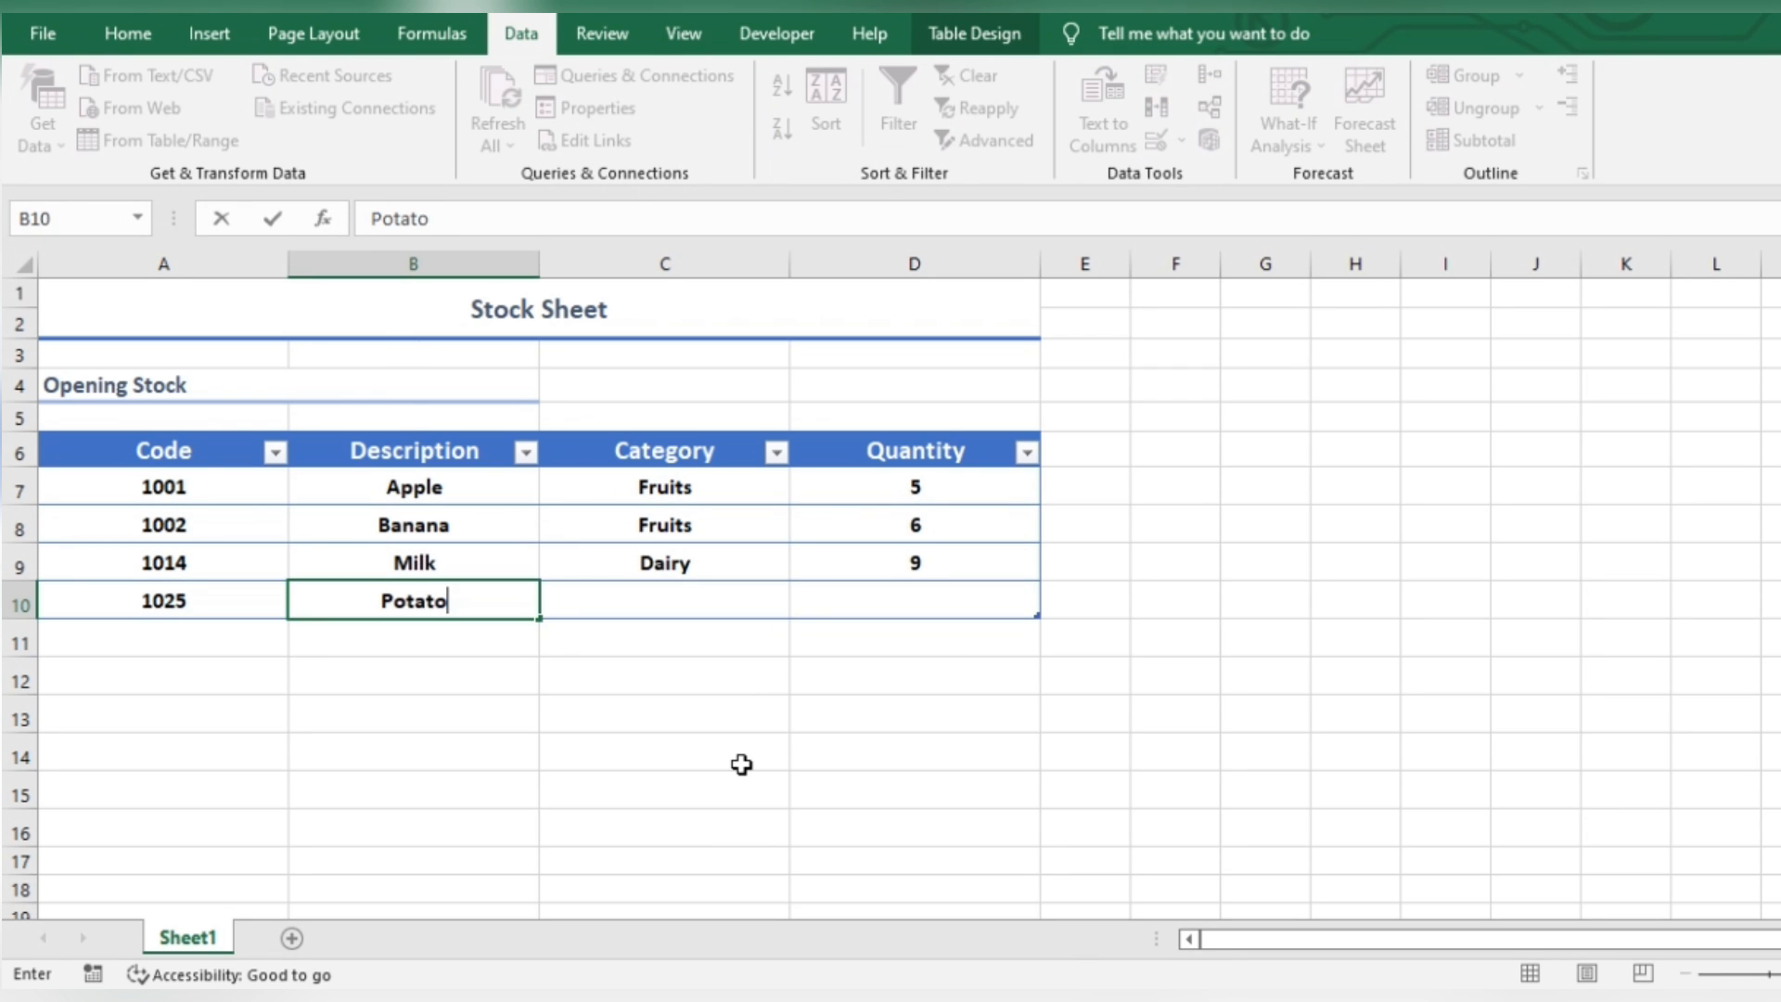
text(es)
key(BackSpace)
key(BackSpace)
key(Tab)
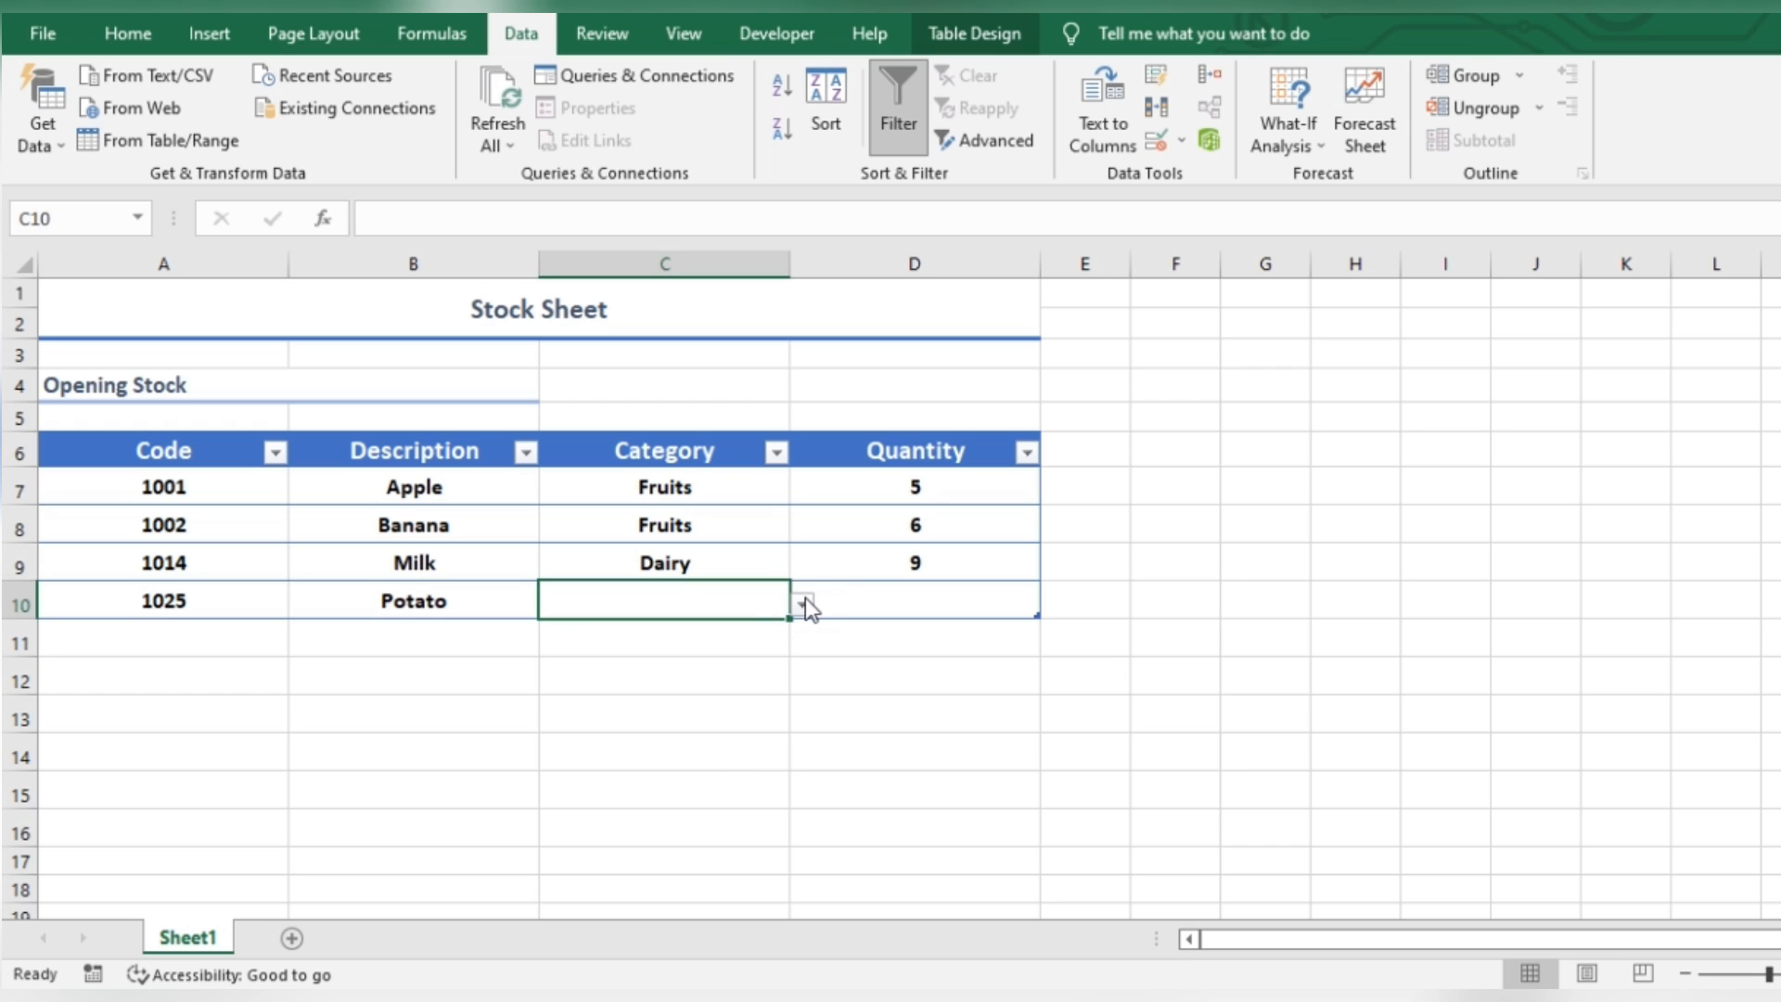
click(802, 604)
click(708, 648)
key(Tab)
text(5)
key(Return)
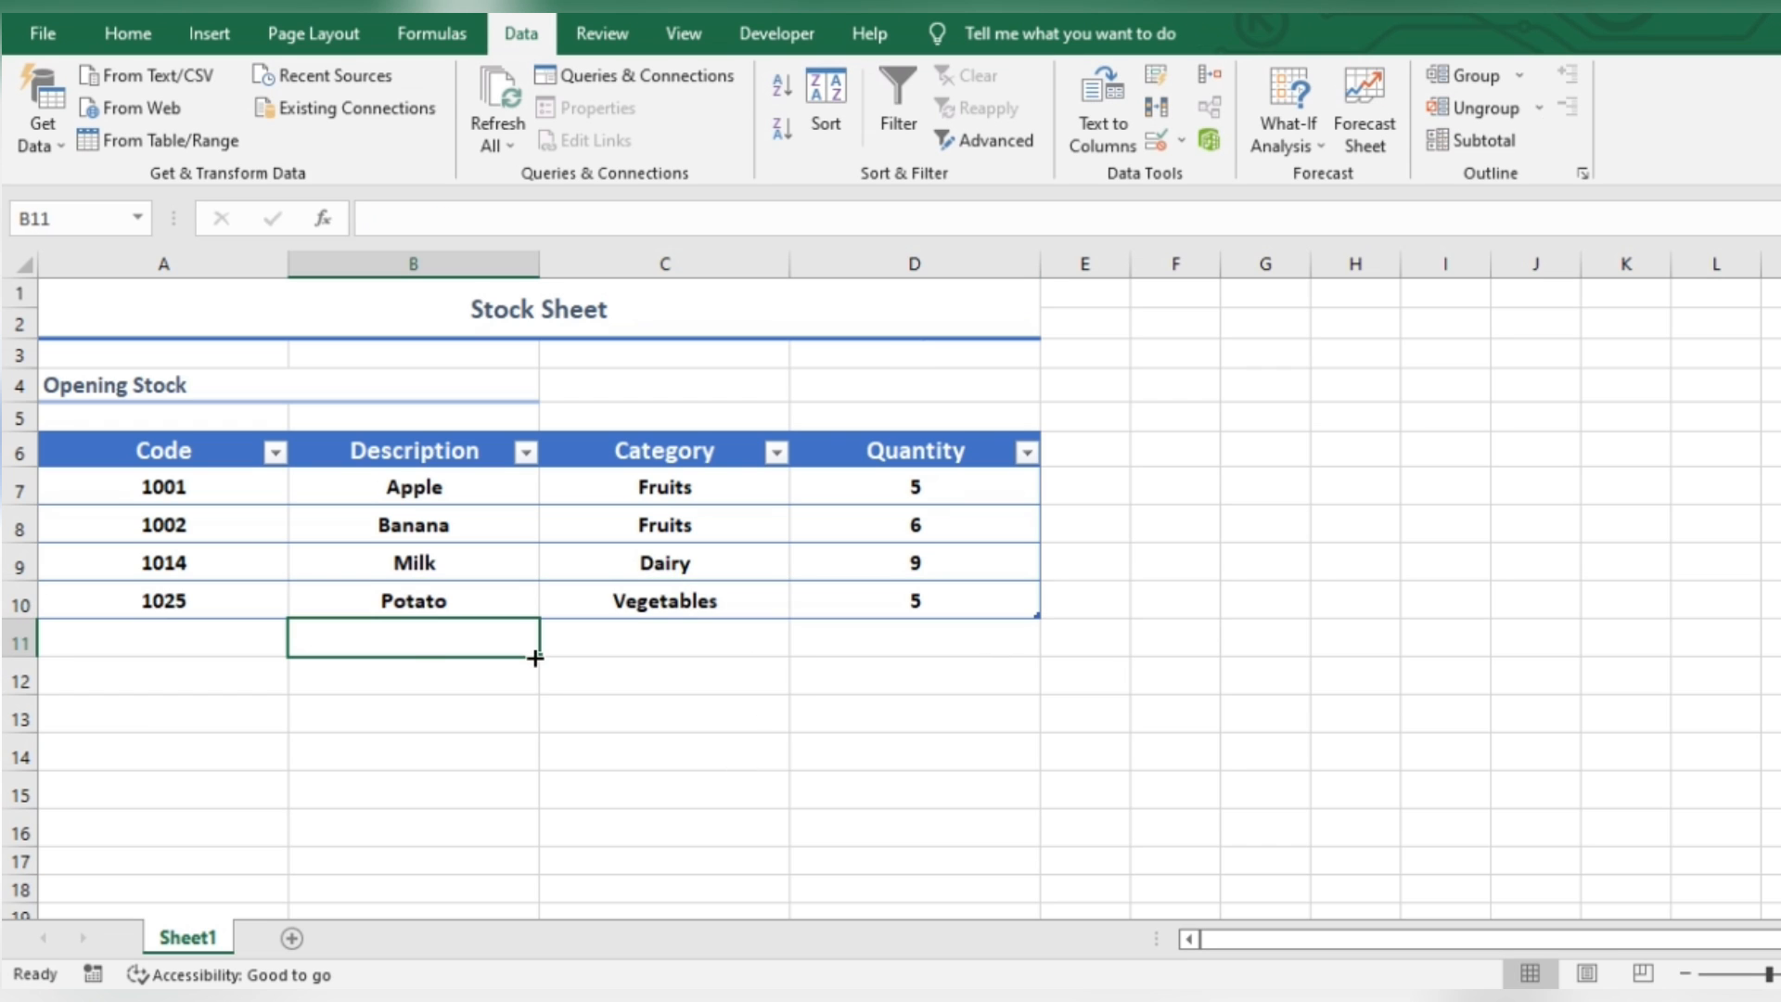
Step: Continue the item list and complete the Pasta item with category Grocery and quantity 4
click(270, 637)
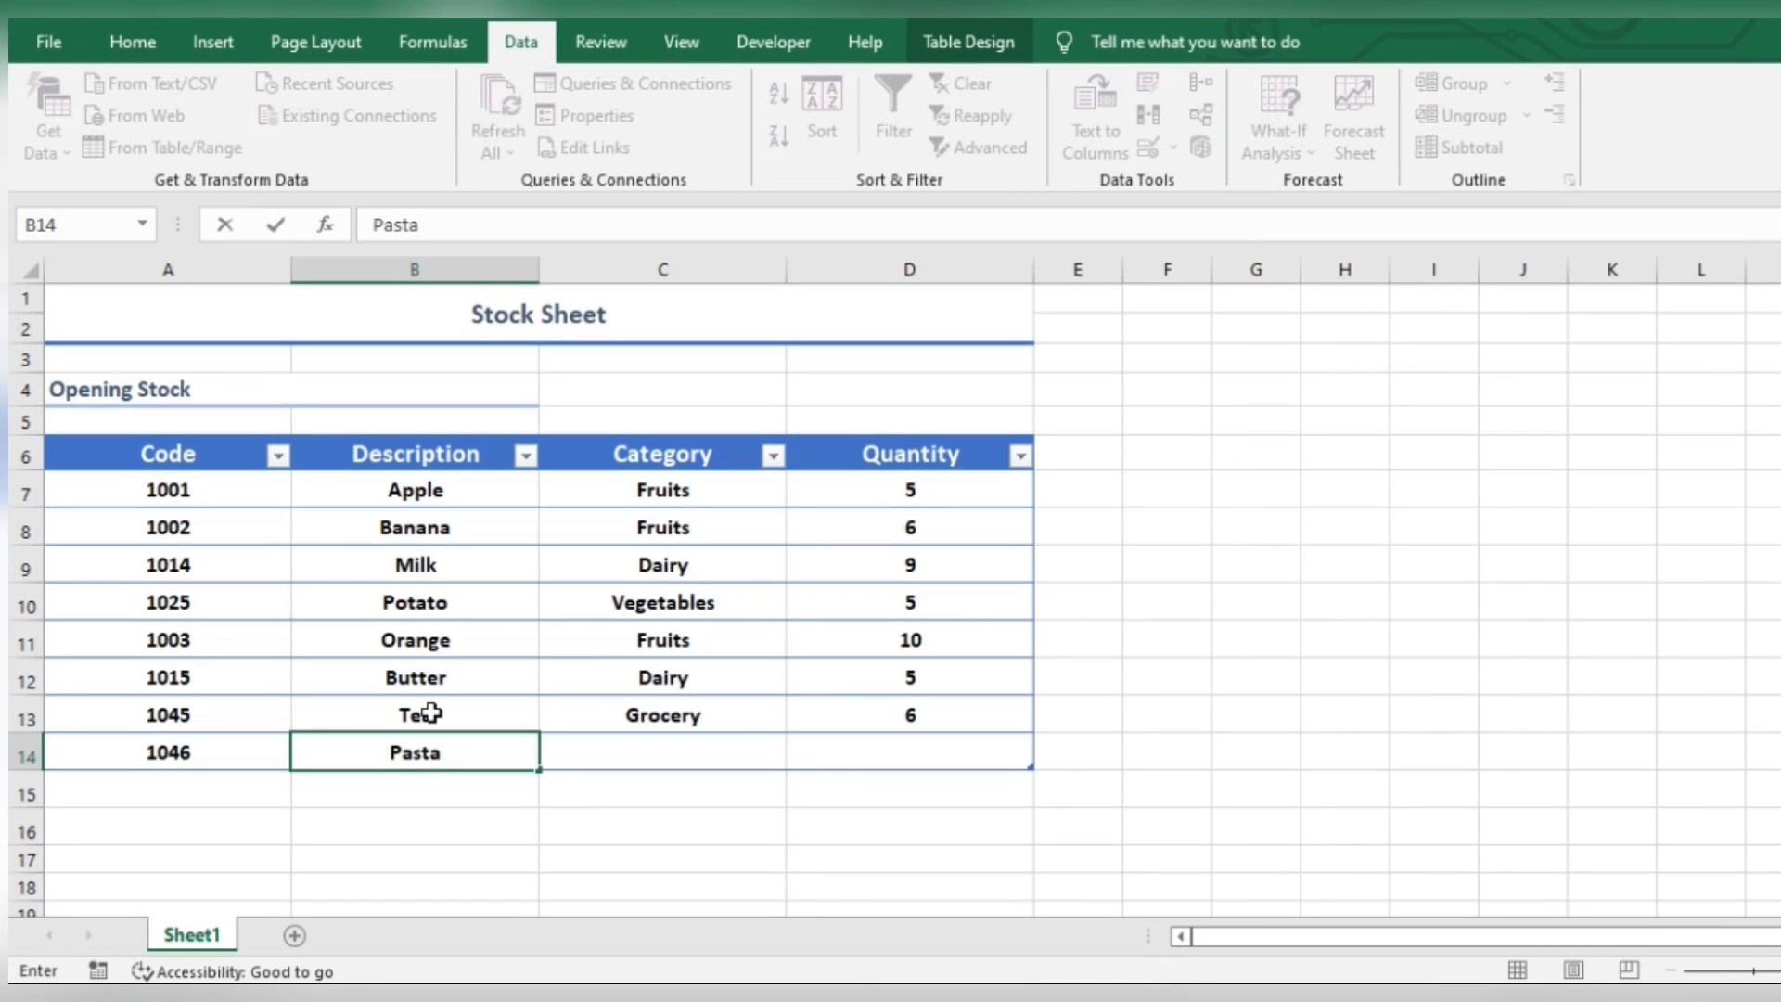
key(Tab)
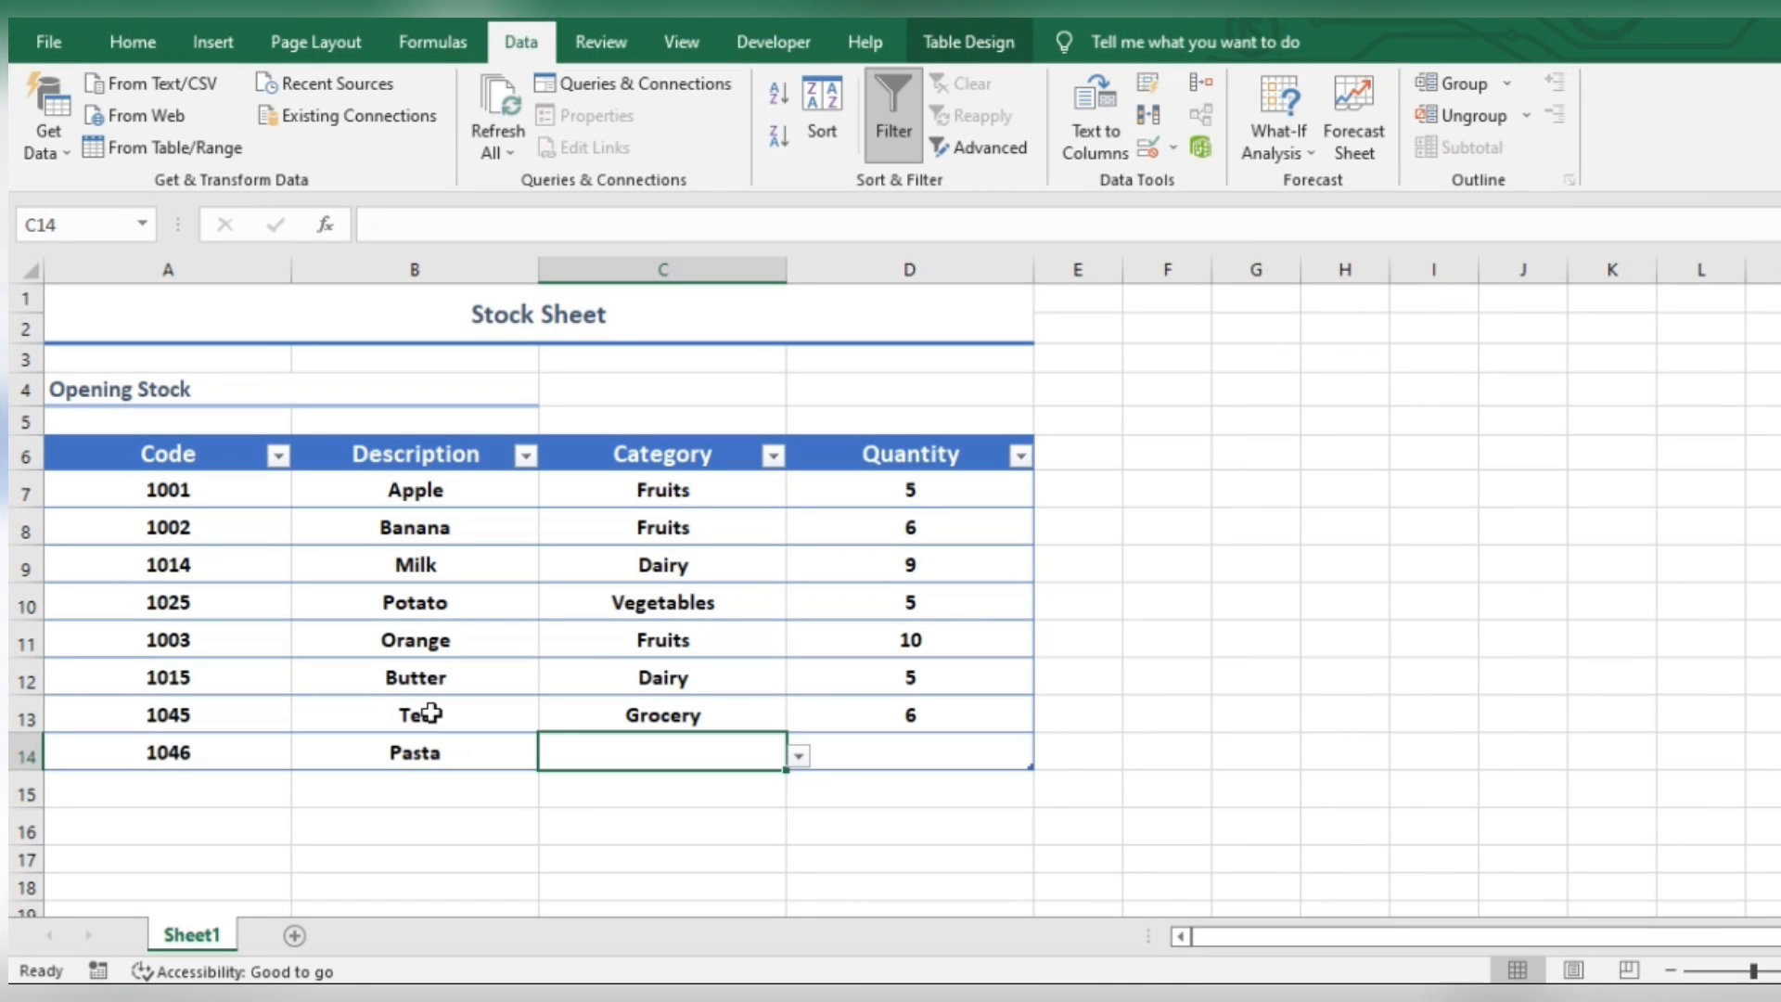
text(G)
key(Tab)
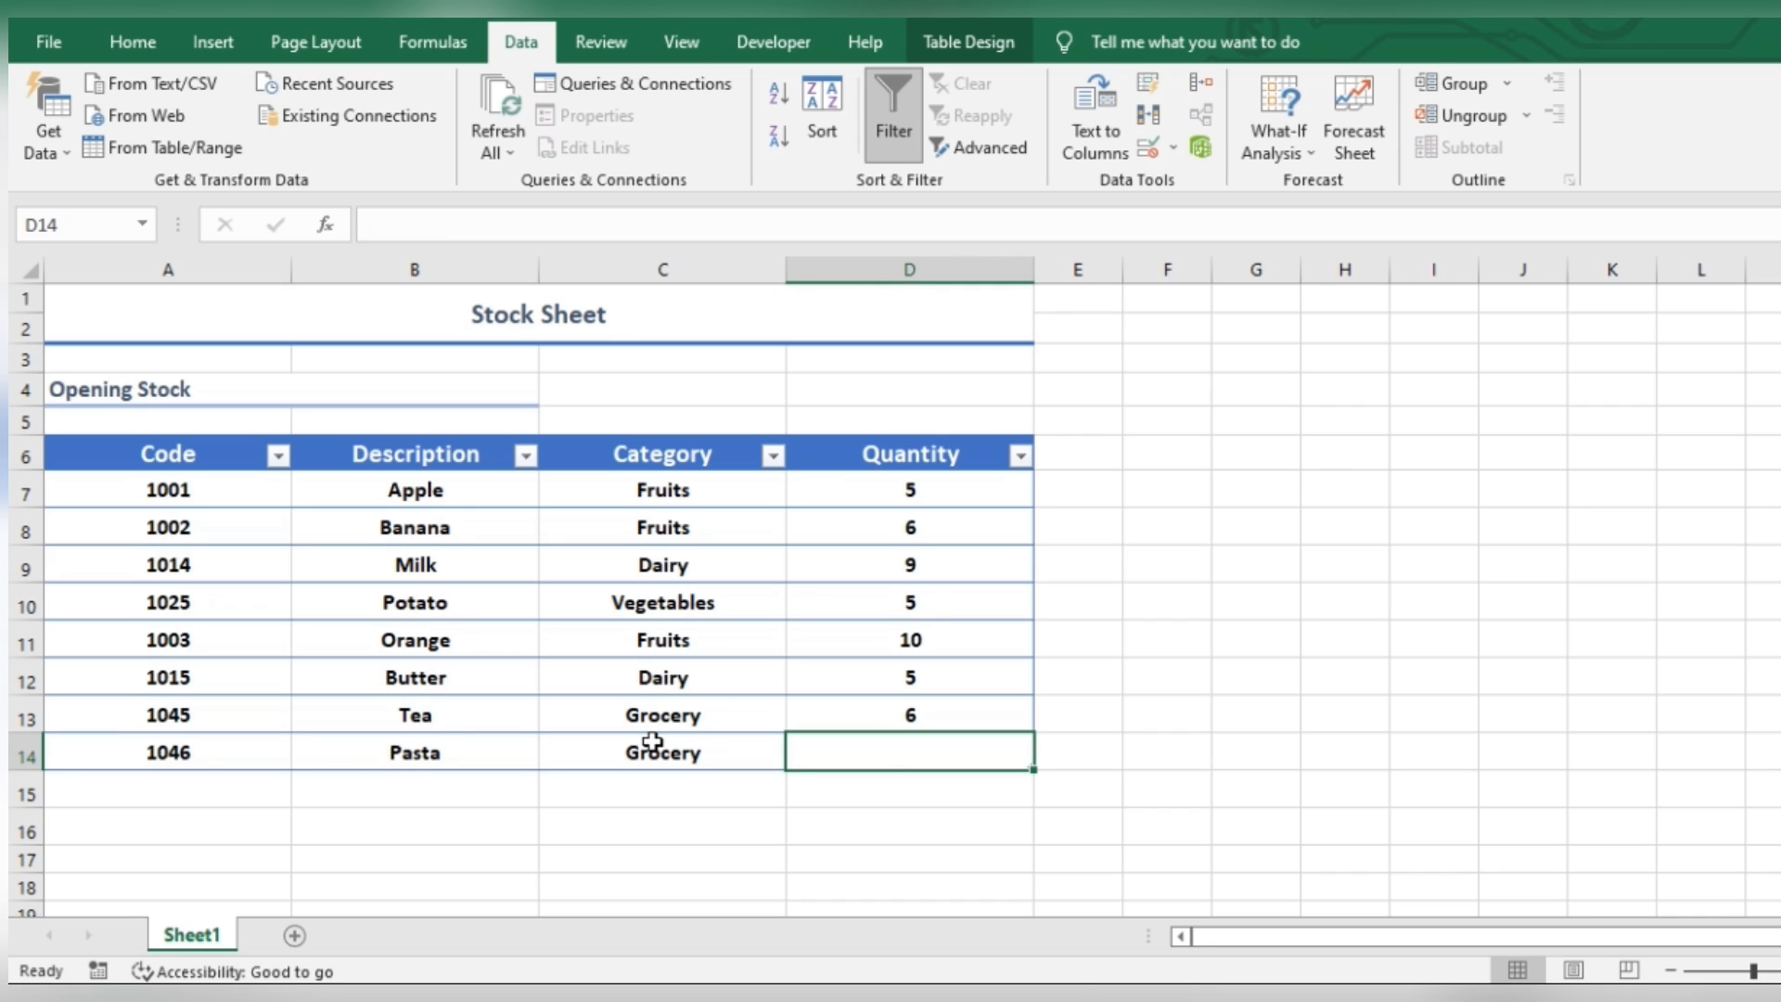
text(4)
key(Return)
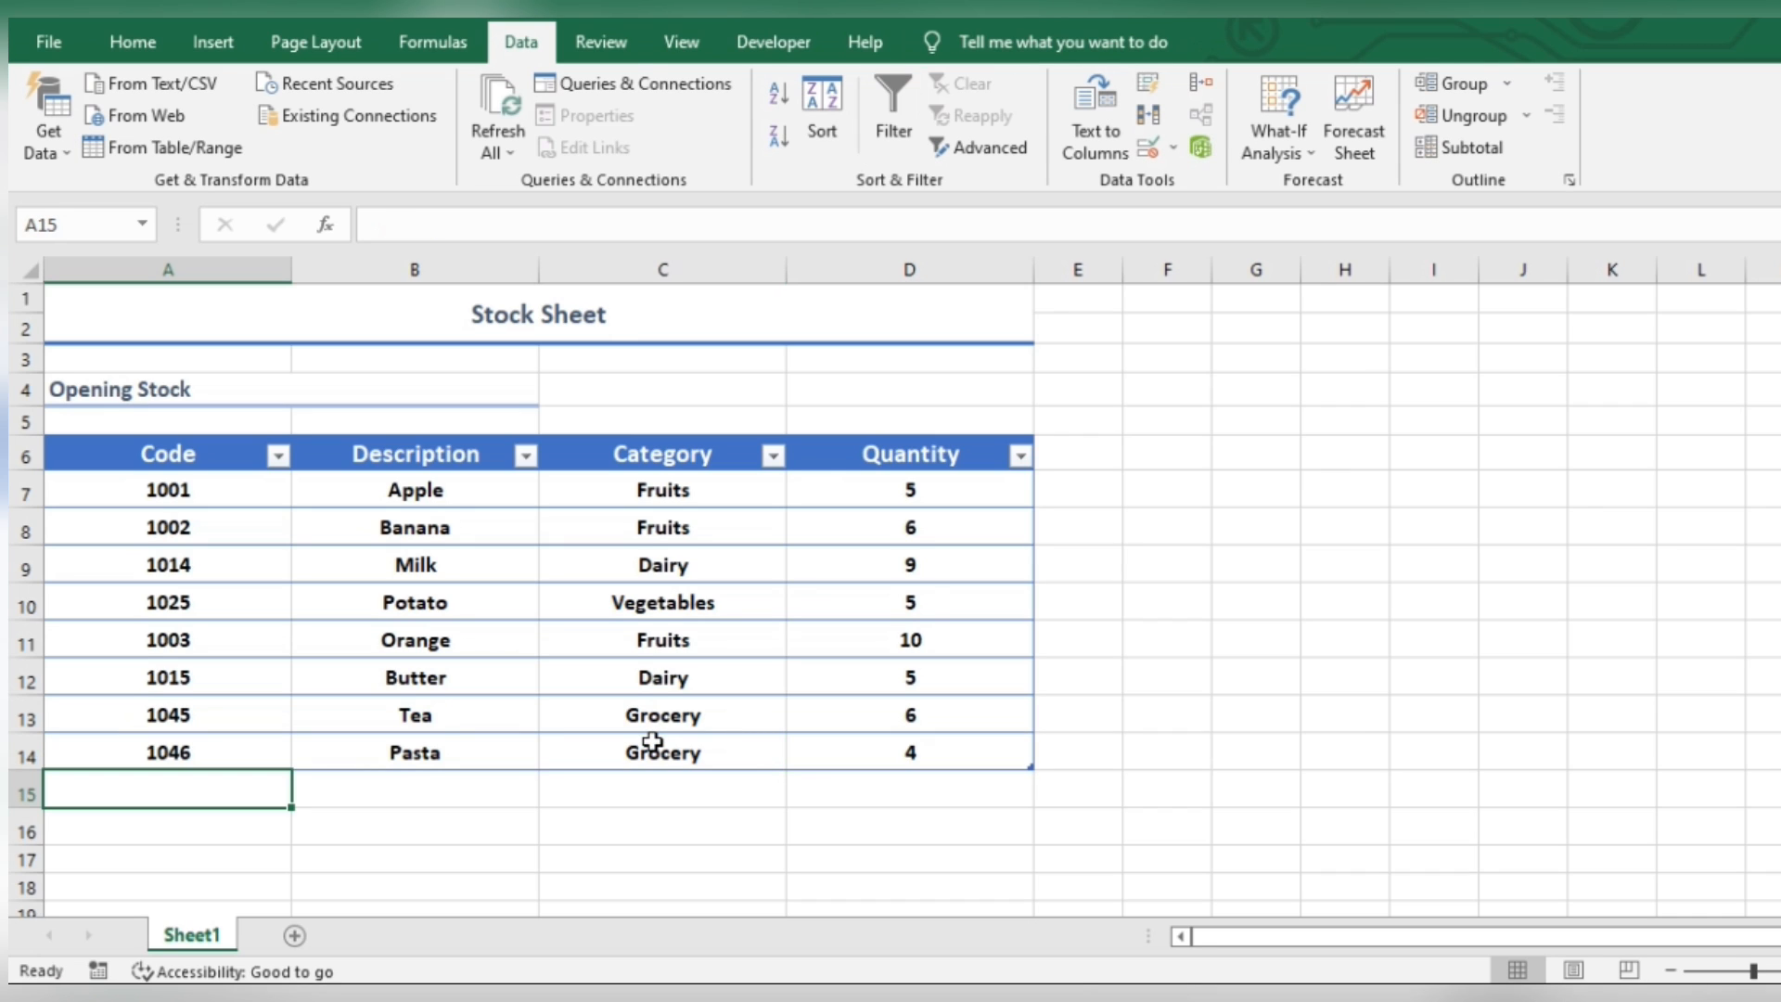
Step: Rename the worksheet as Opening Stock
double_click(229, 938)
text(Opene)
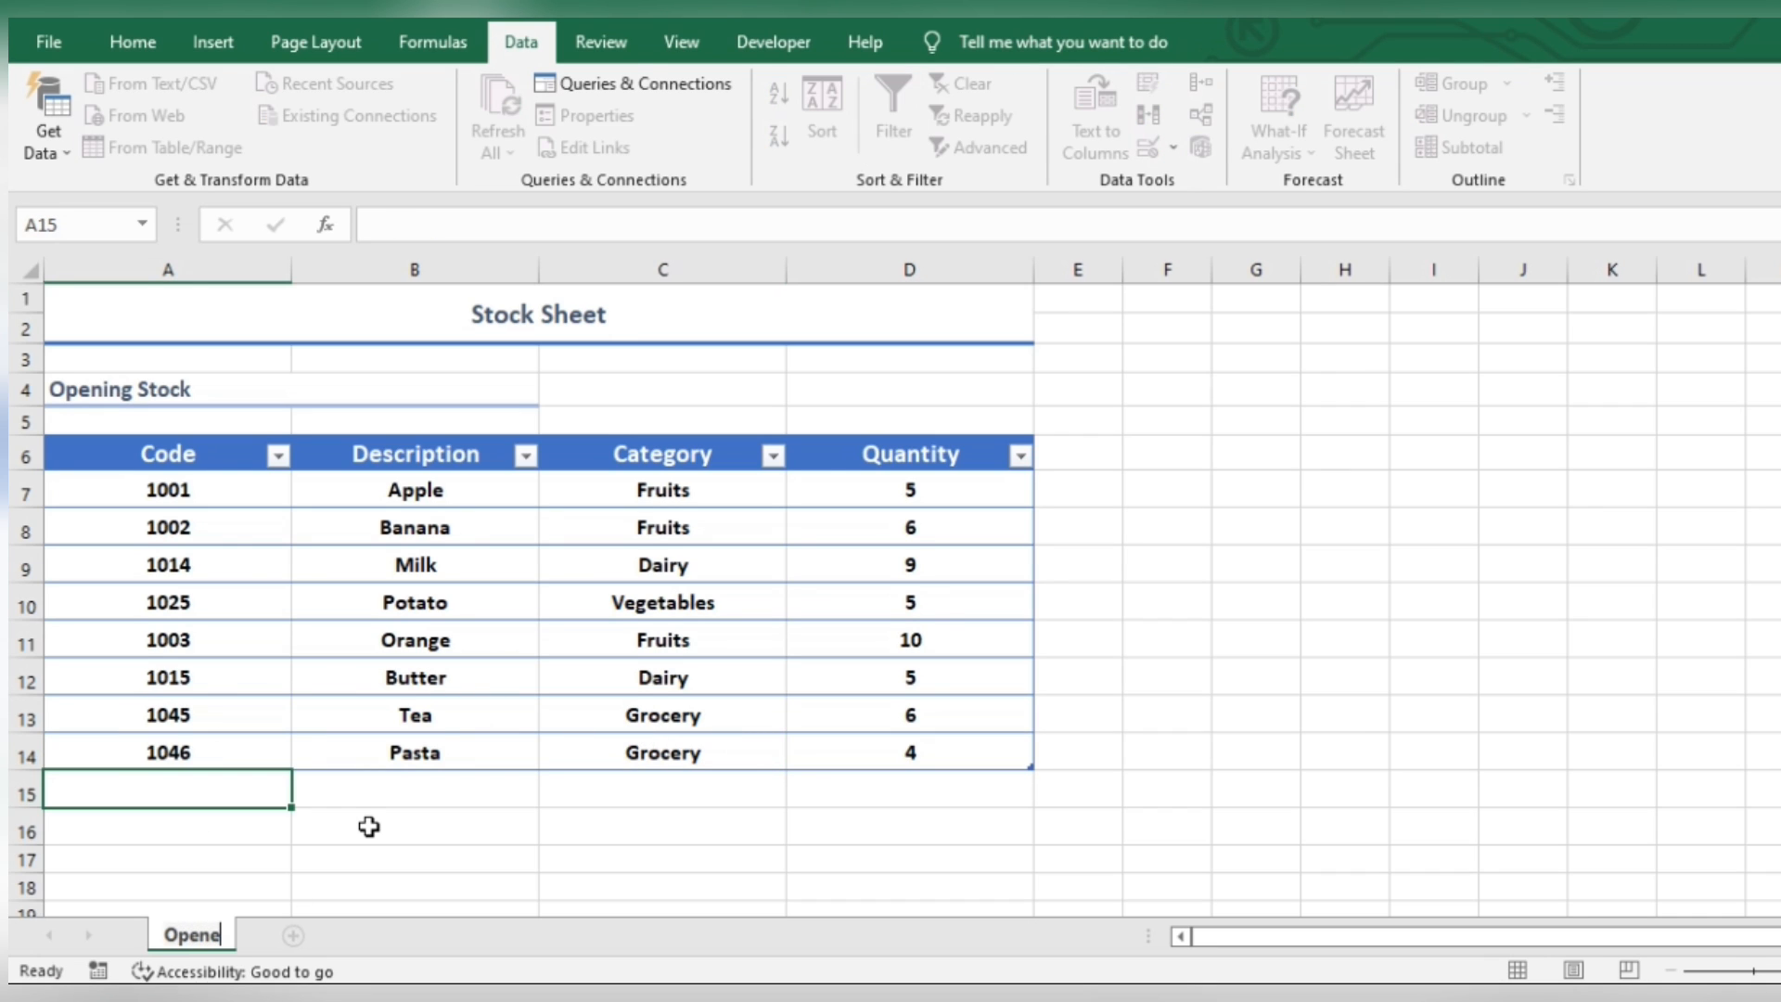
key(BackSpace)
text(ing Stoc)
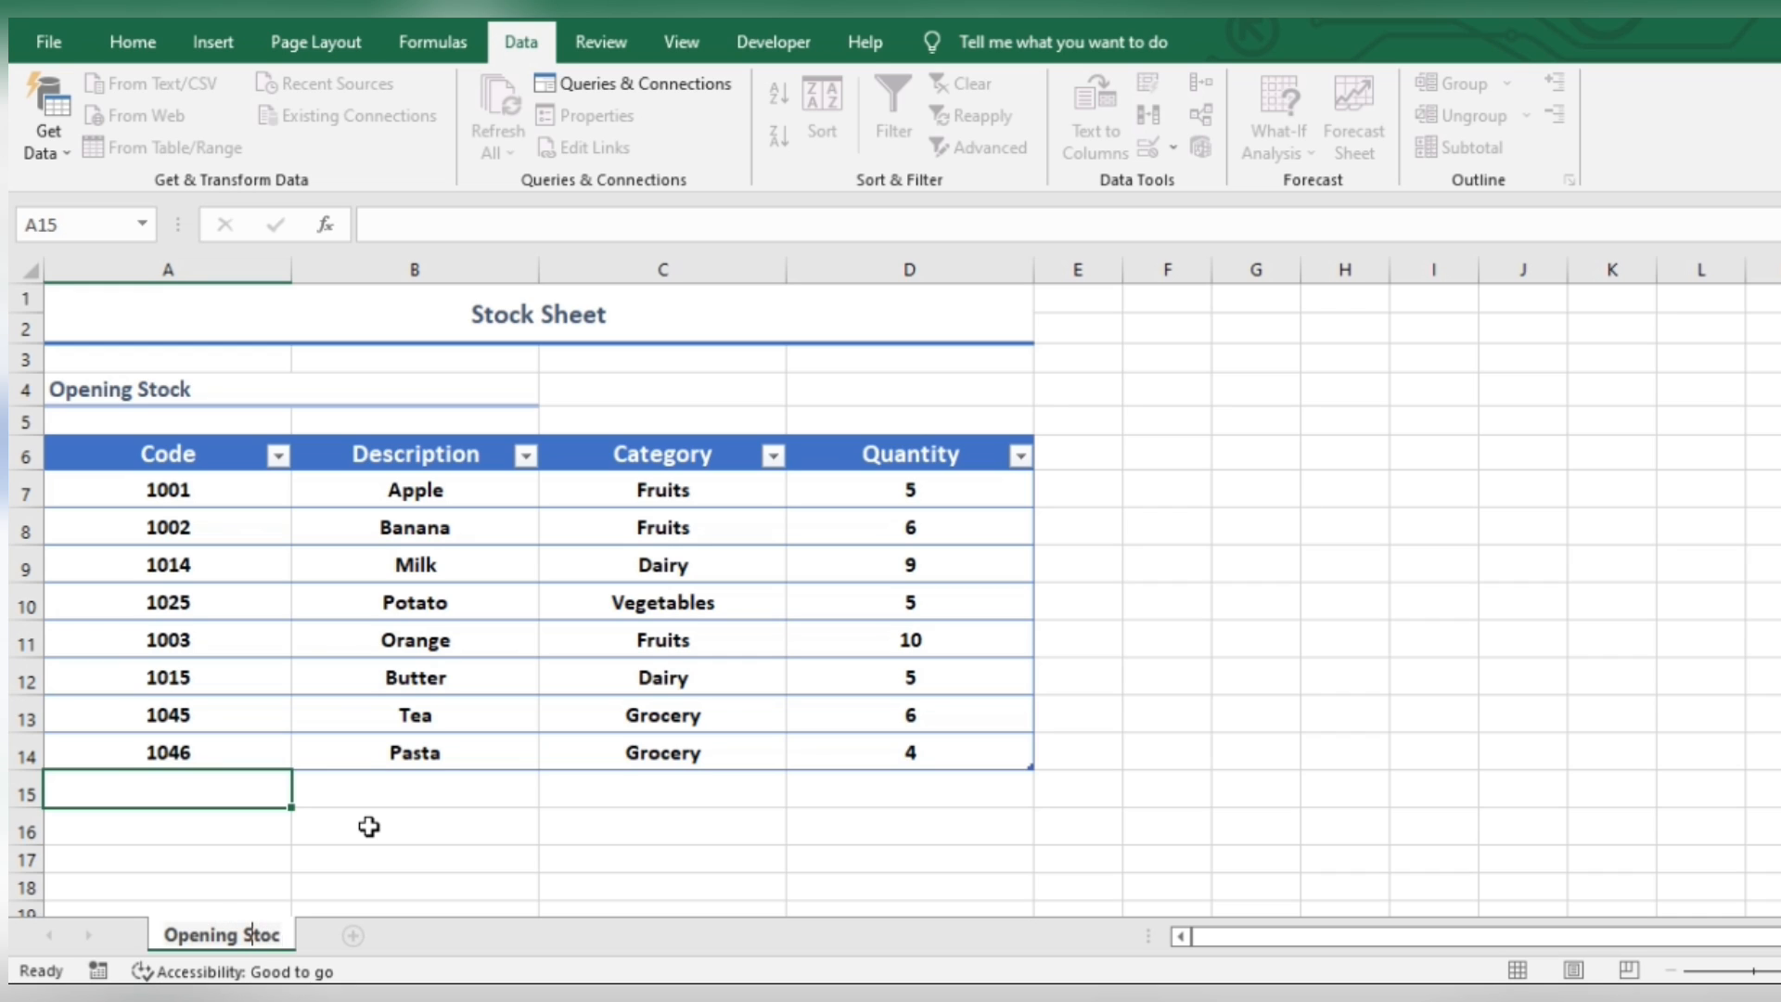
text(k)
key(Return)
Step: Rename the stock table as OpeningStock
click(463, 701)
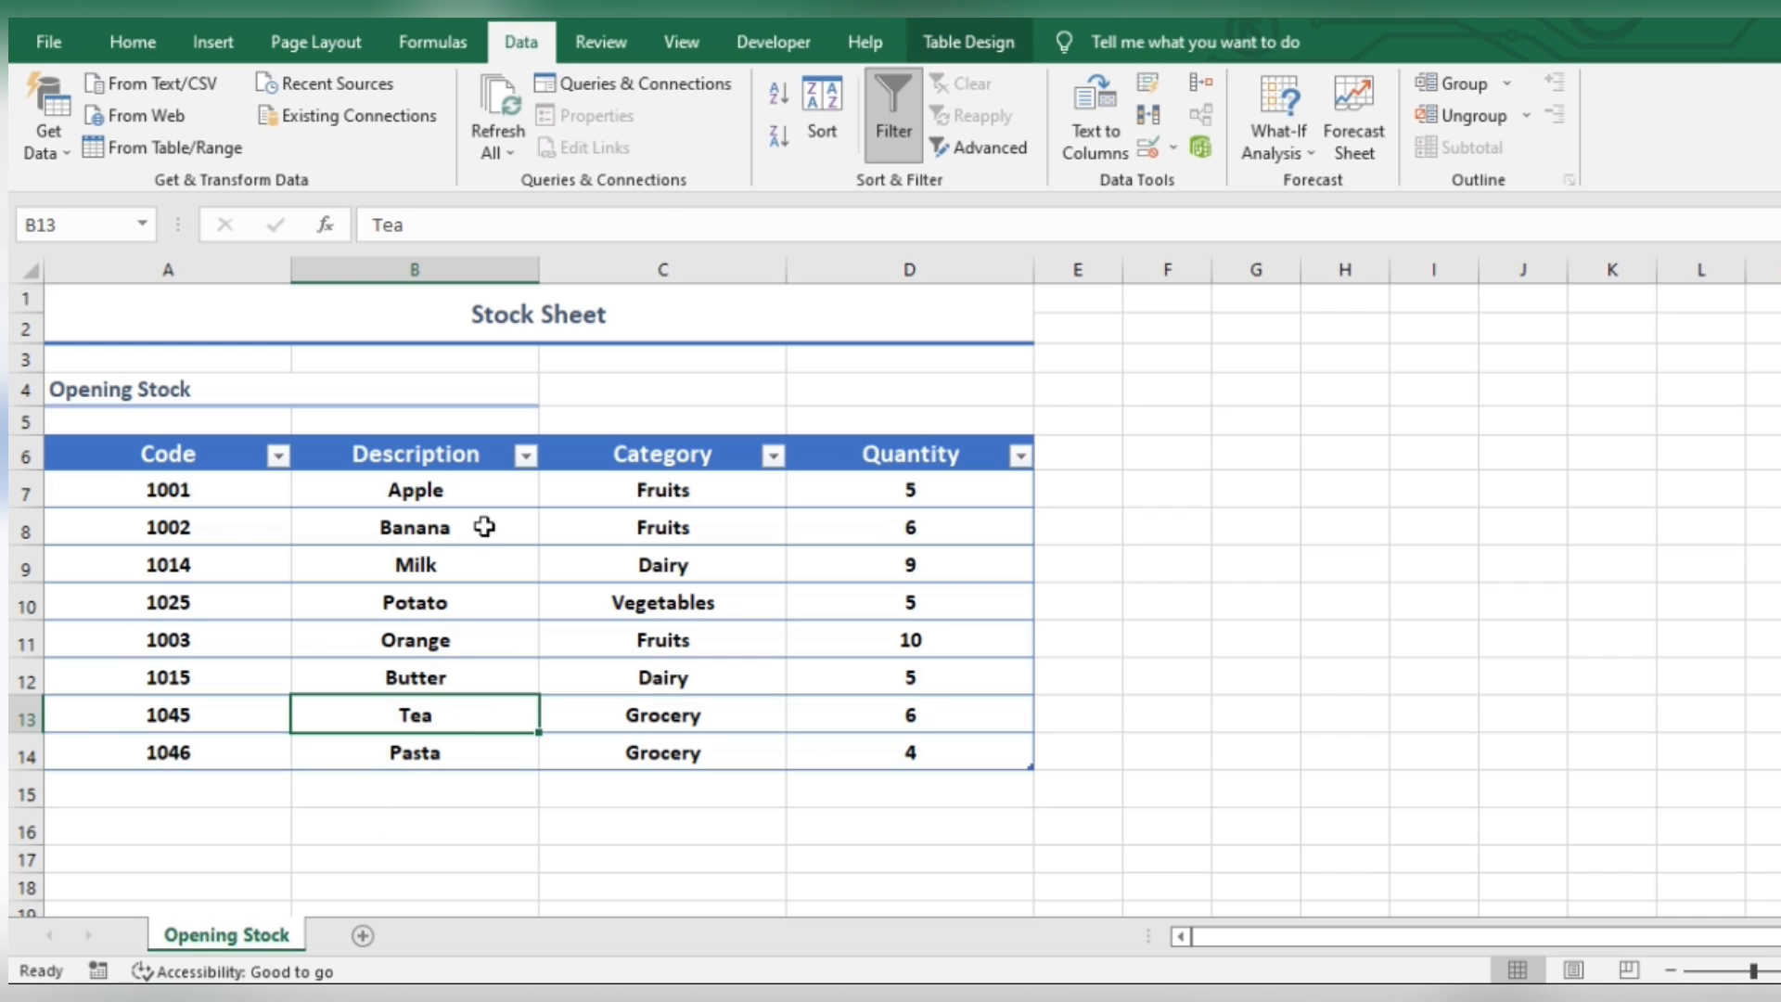
click(968, 41)
click(93, 123)
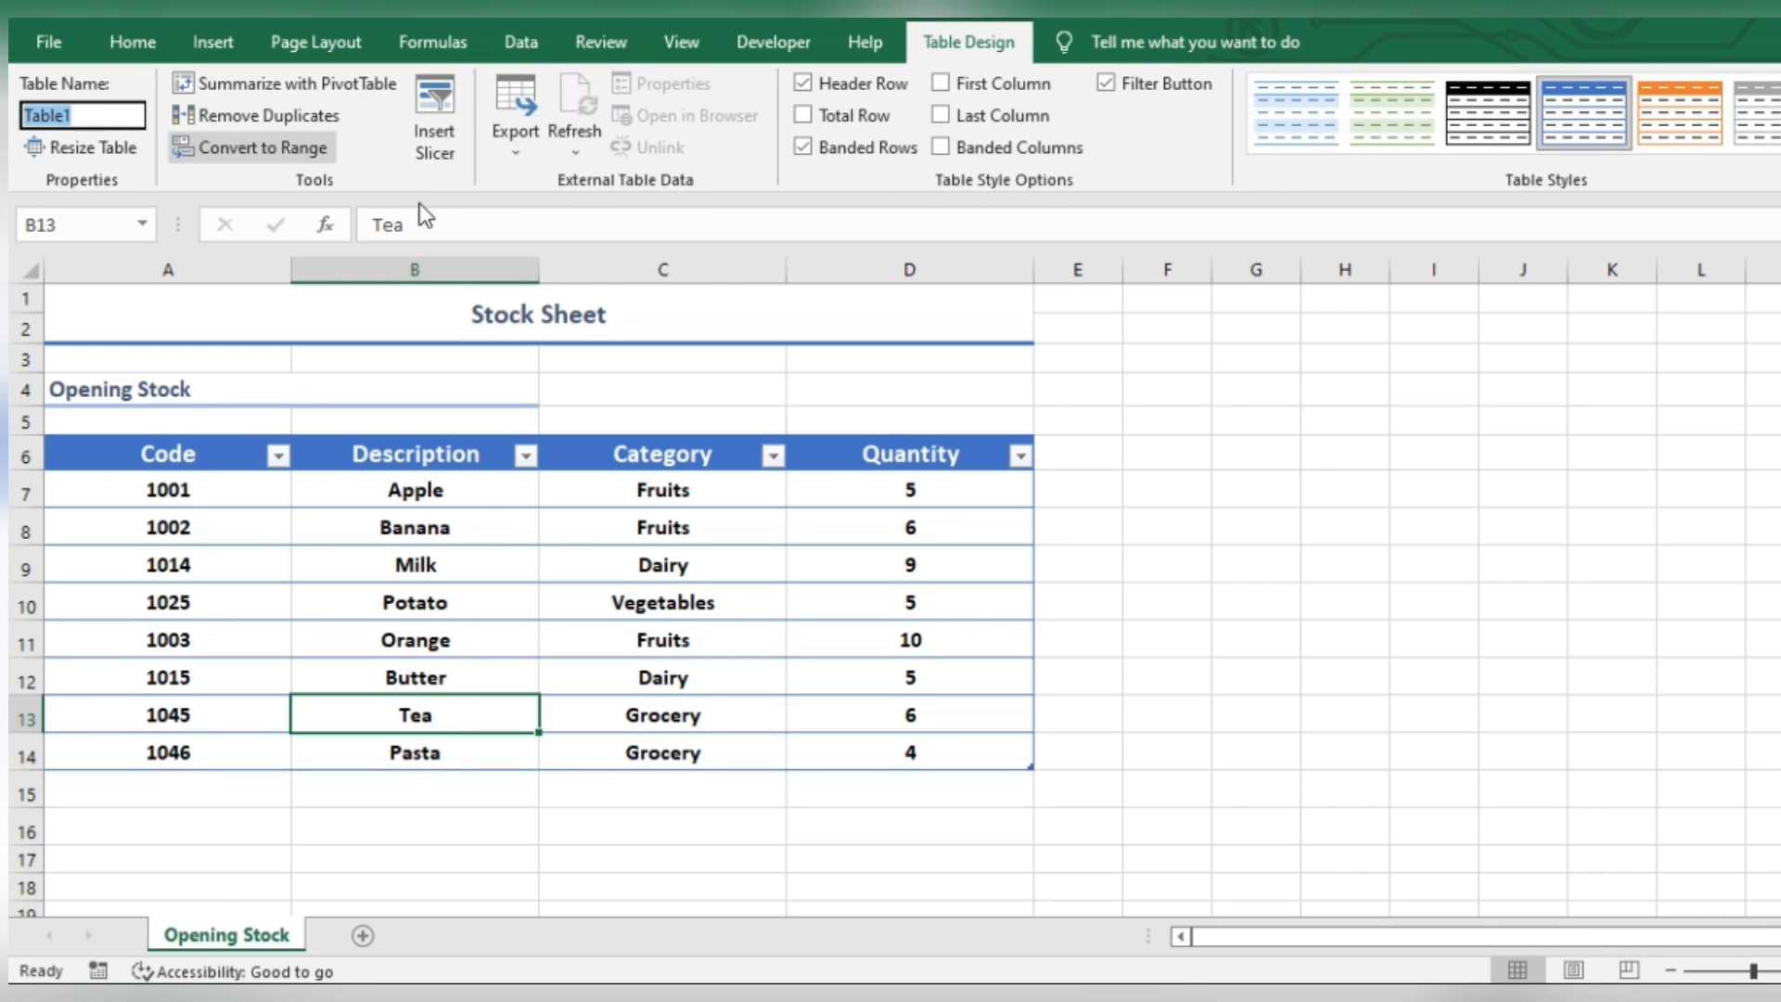
text(OpeningS)
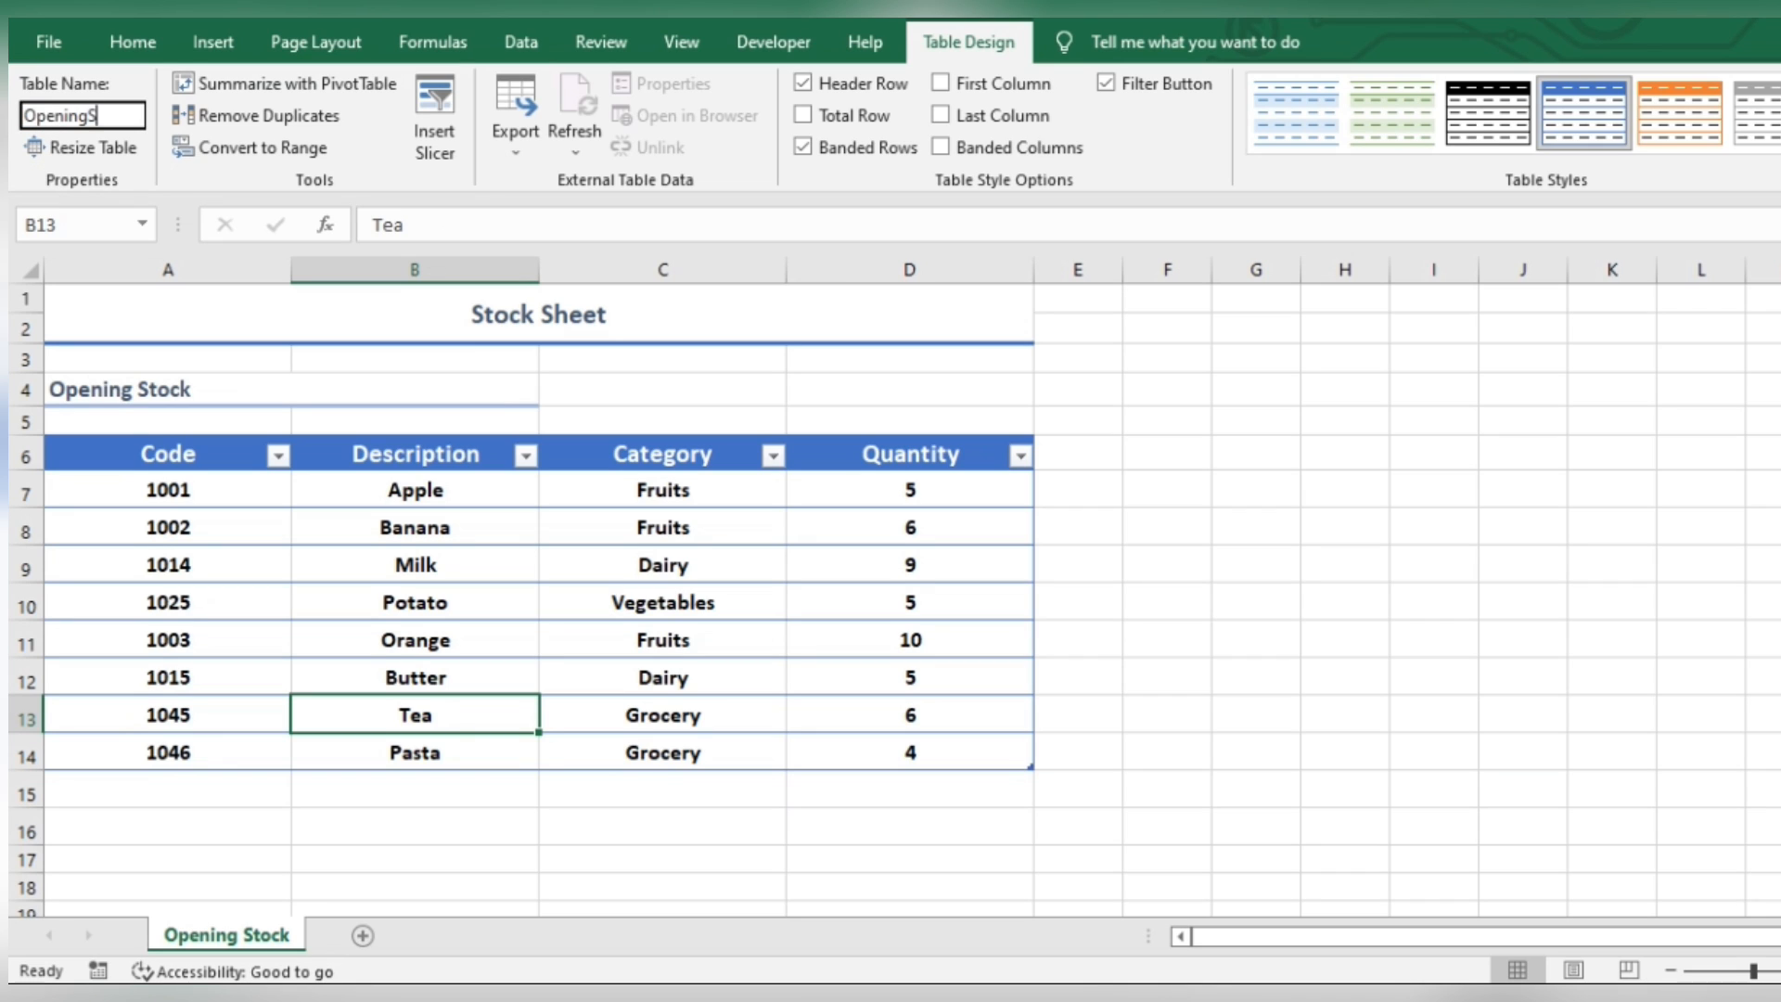
text(tock)
key(Return)
click(461, 677)
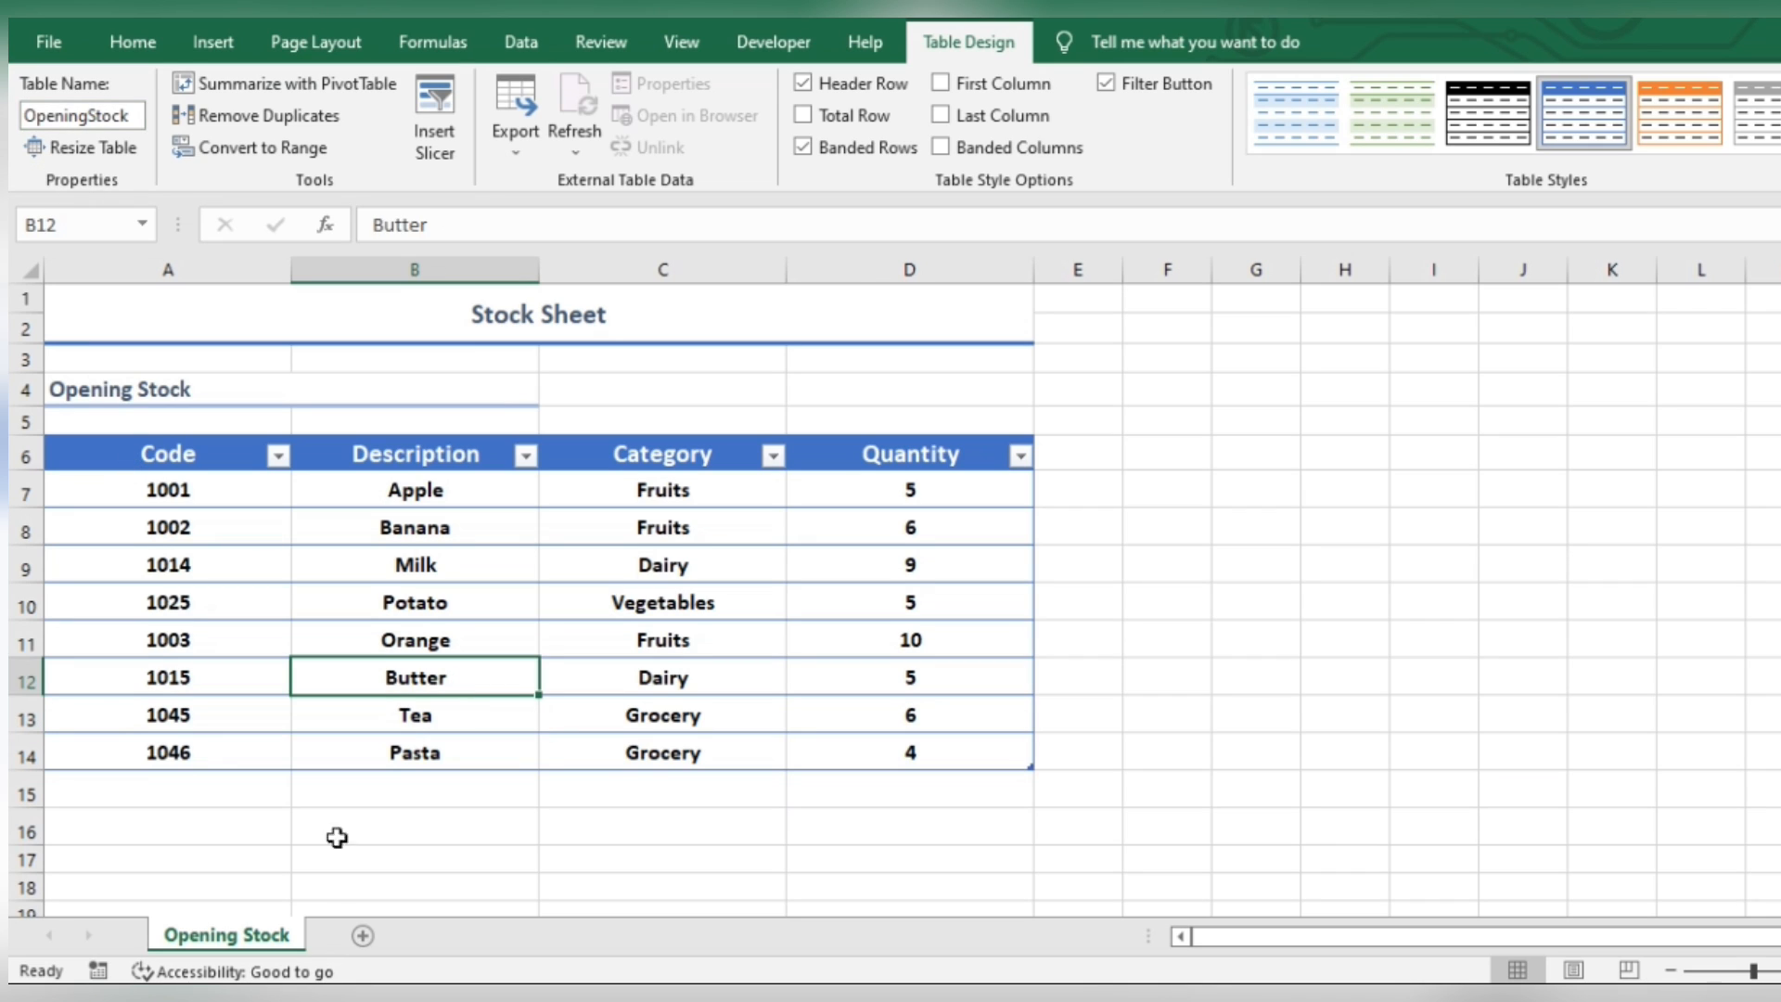
Step: Add a new worksheet after Opening Stock and name it Purchases
click(373, 939)
double_click(356, 935)
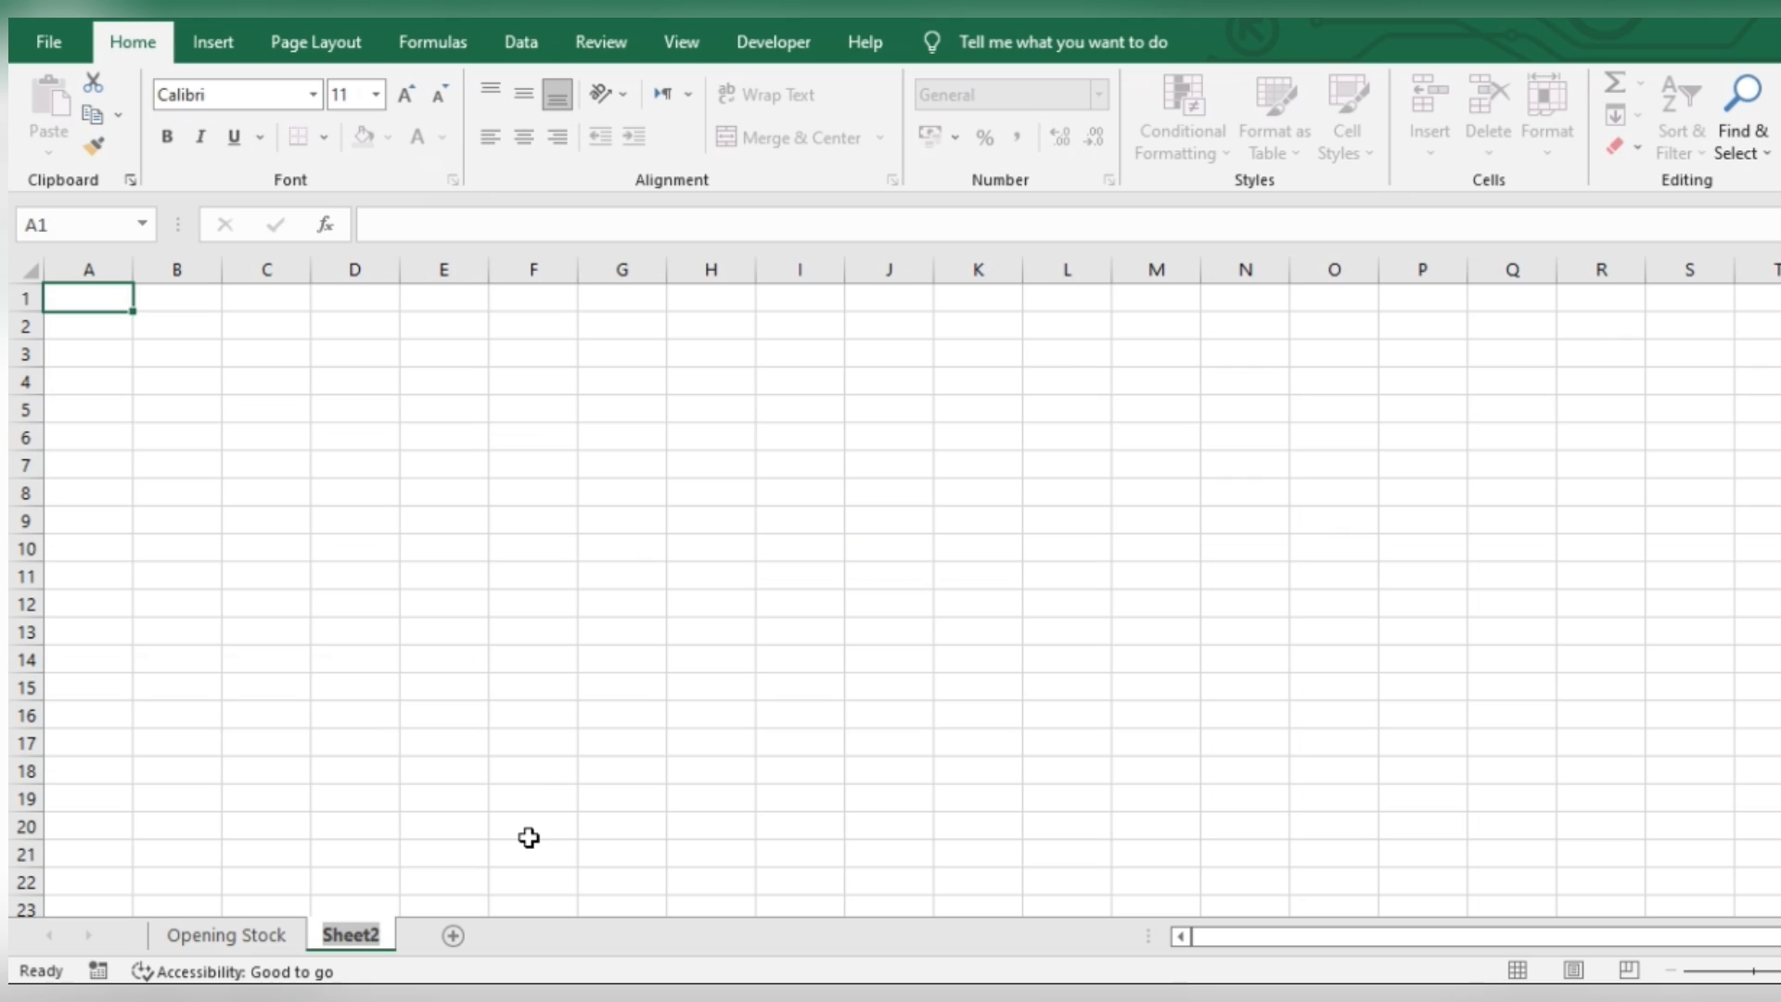
text(Purchae)
key(BackSpace)
text(ses)
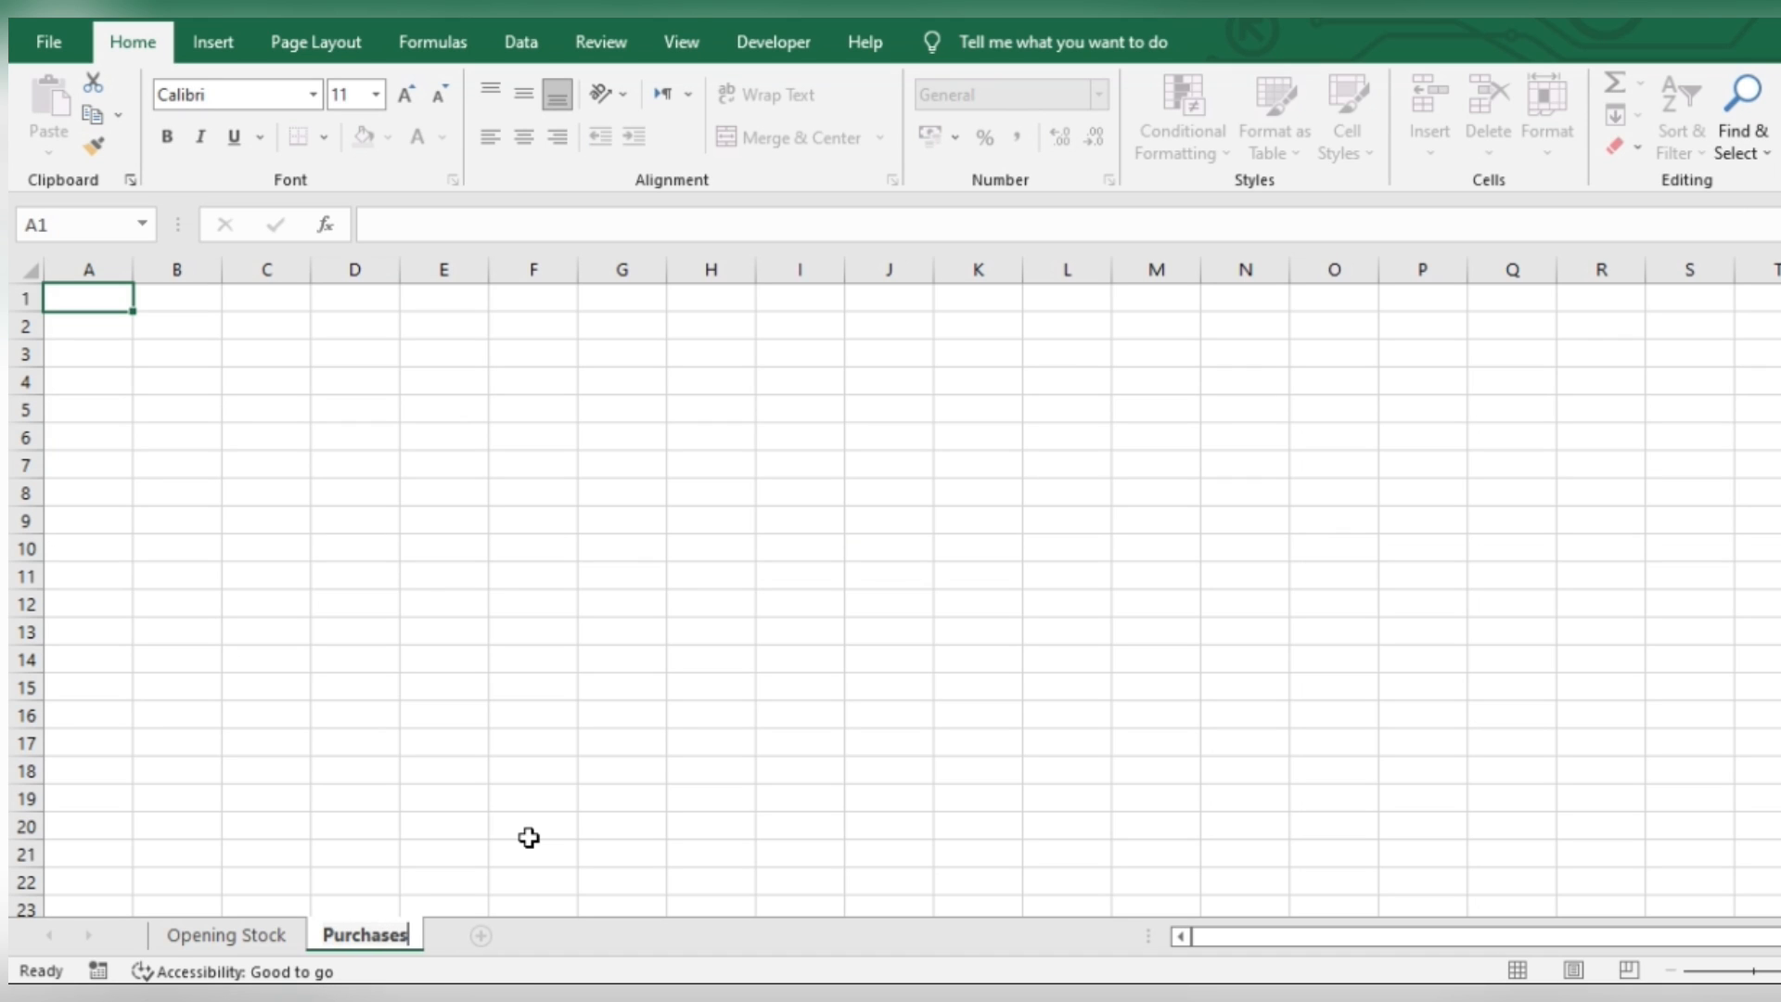
click(529, 838)
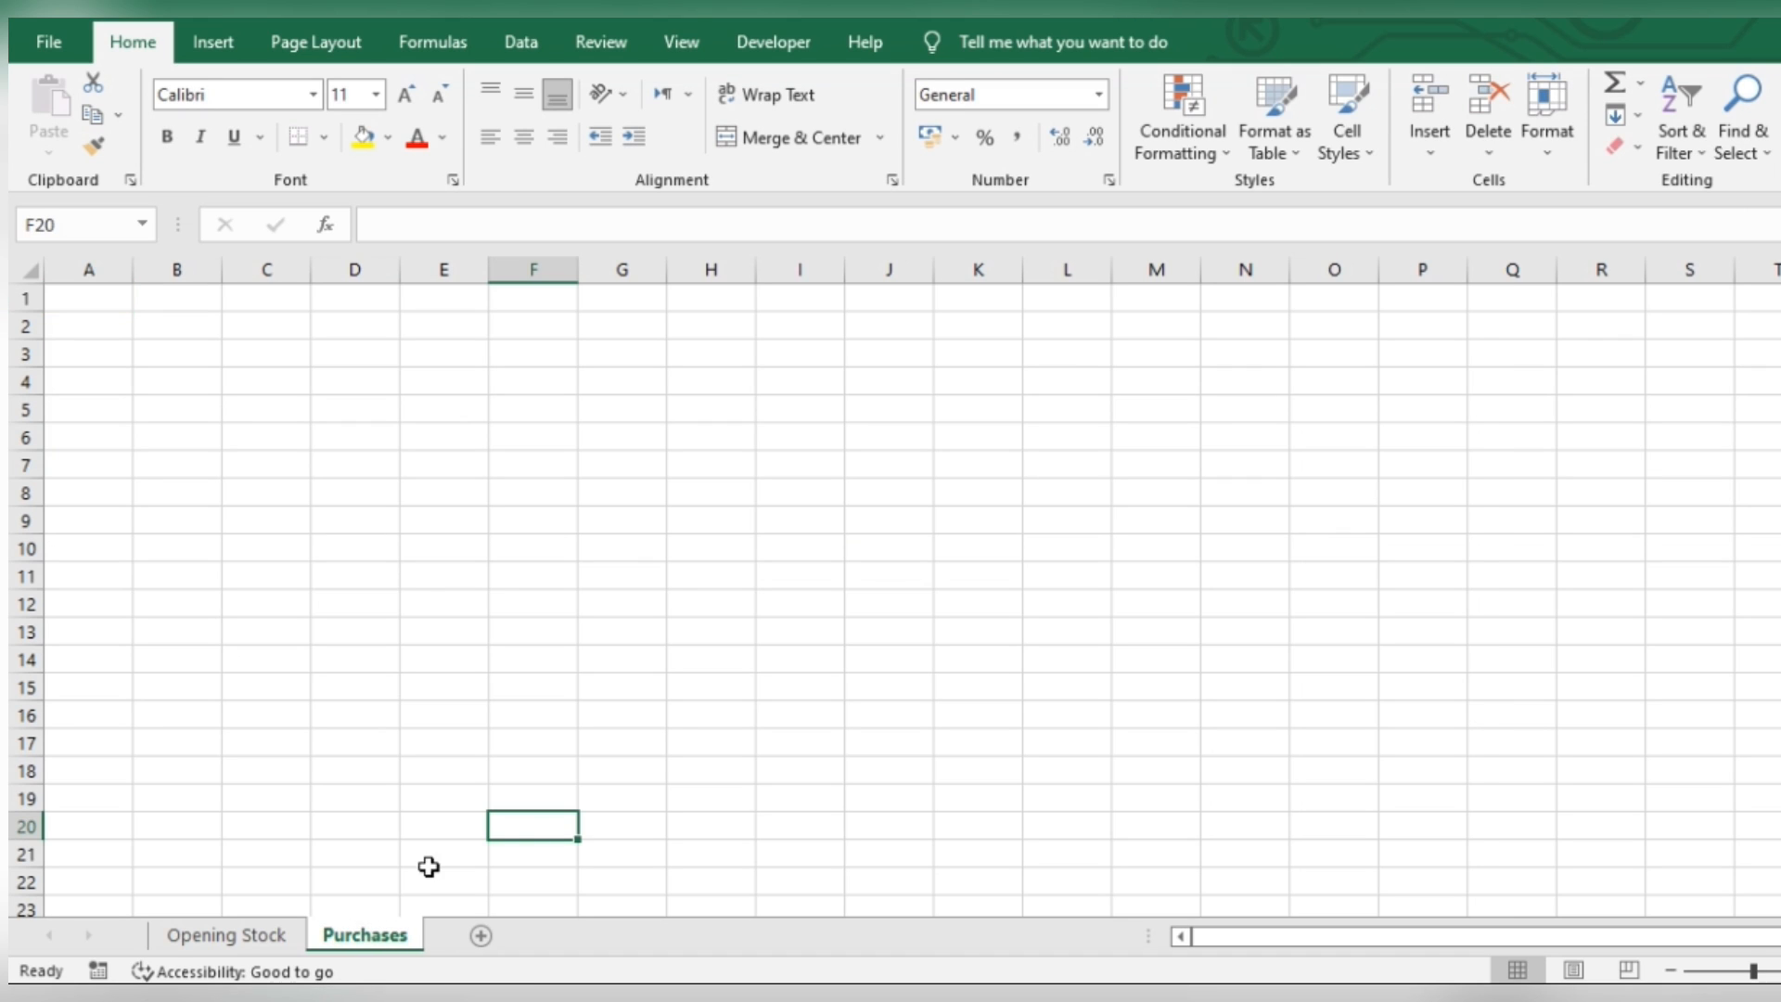
Step: Copy the title and subheading rows 1 to 4 of the Opening Stock sheet into the Purchases sheet, starting at A1
click(230, 935)
drag(206, 314, 239, 393)
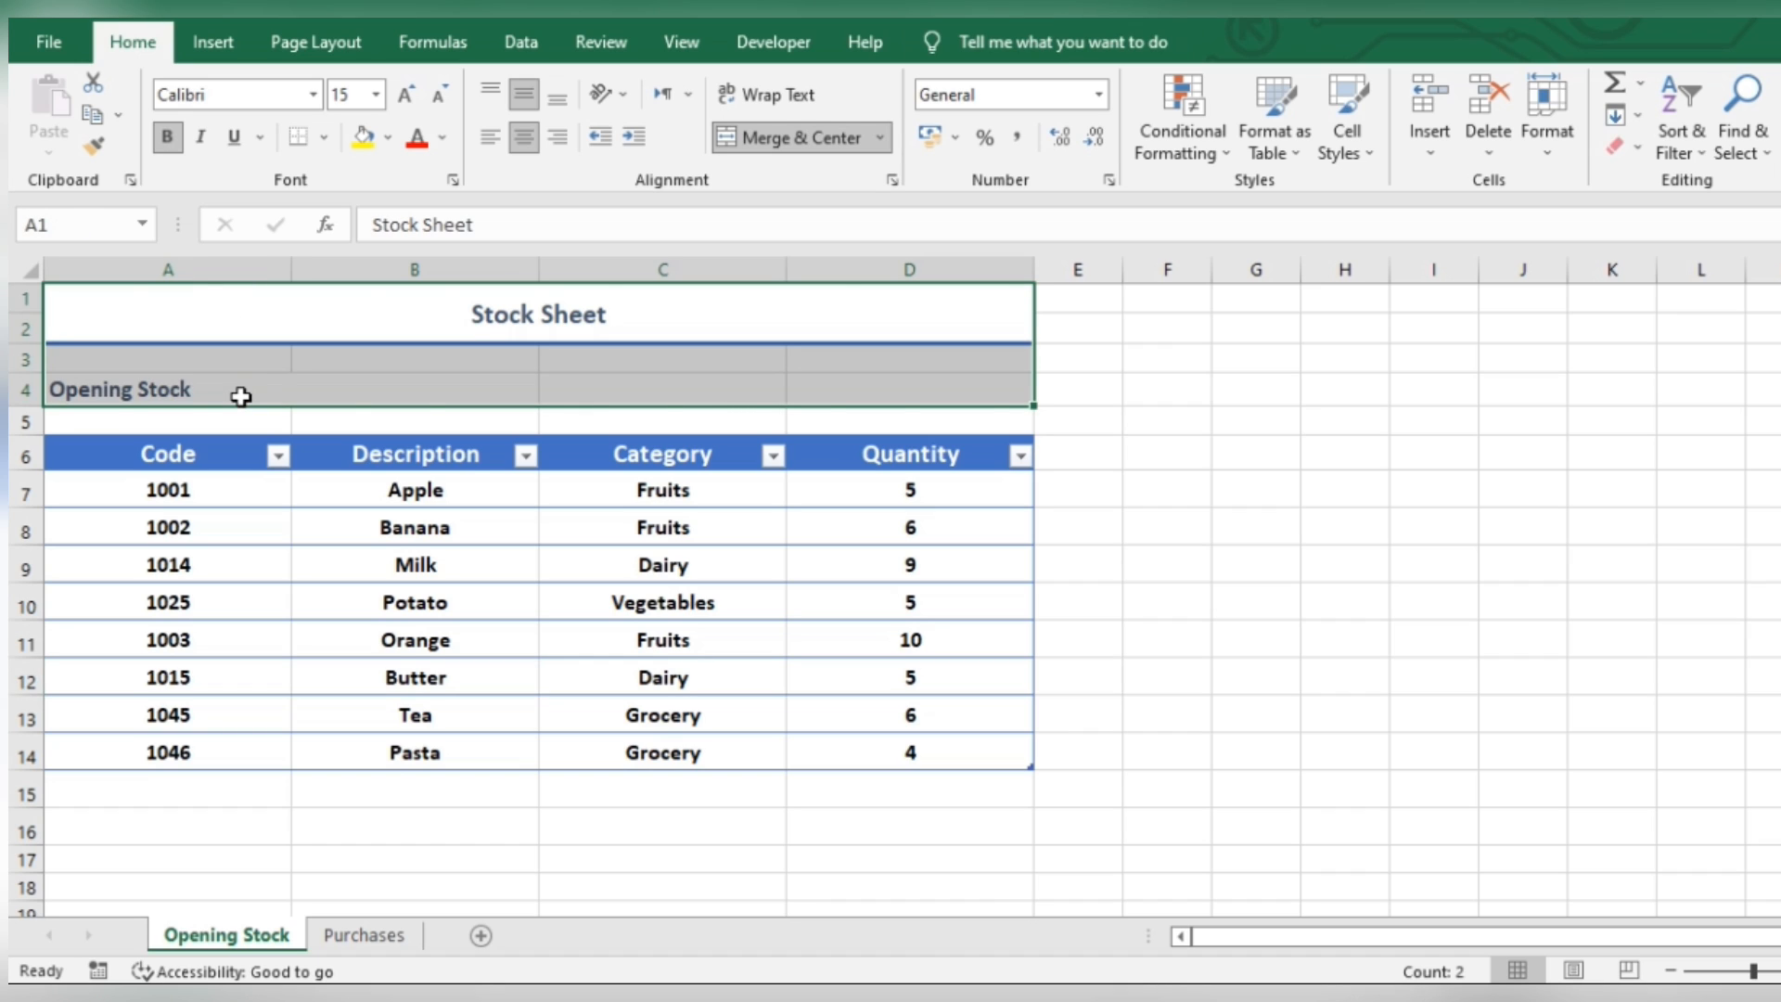
key(ctrl+c)
click(365, 935)
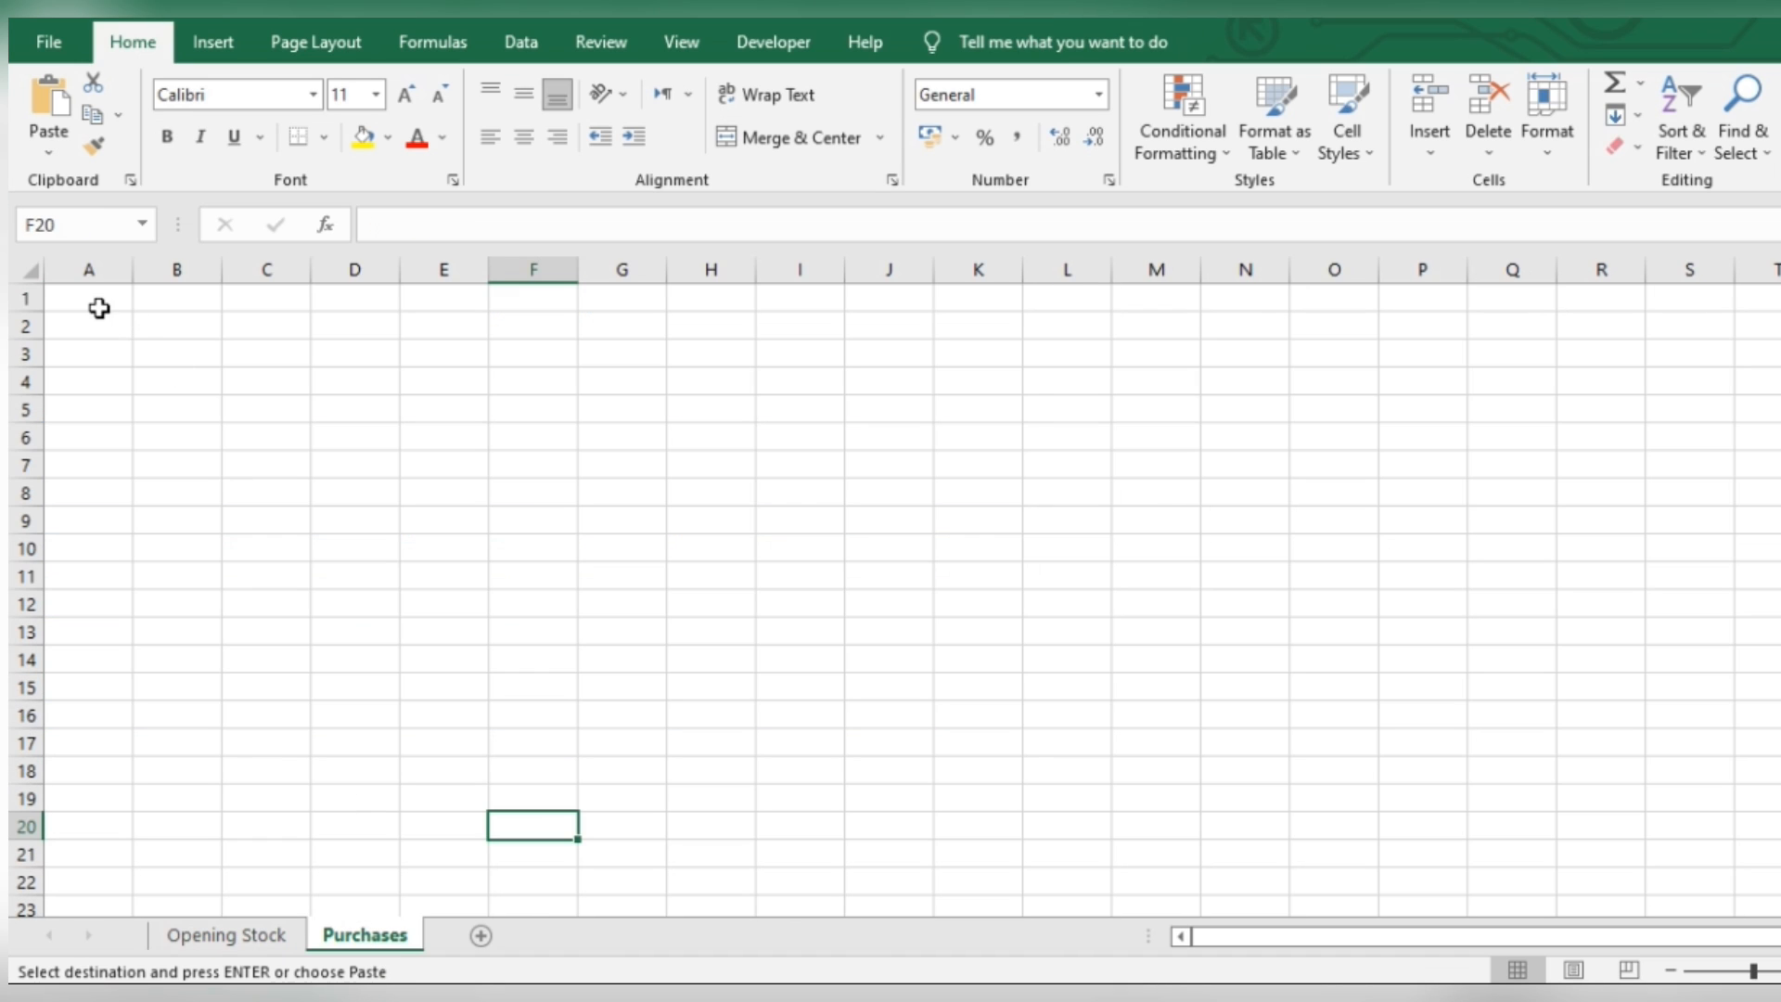
click(90, 301)
key(ctrl+v)
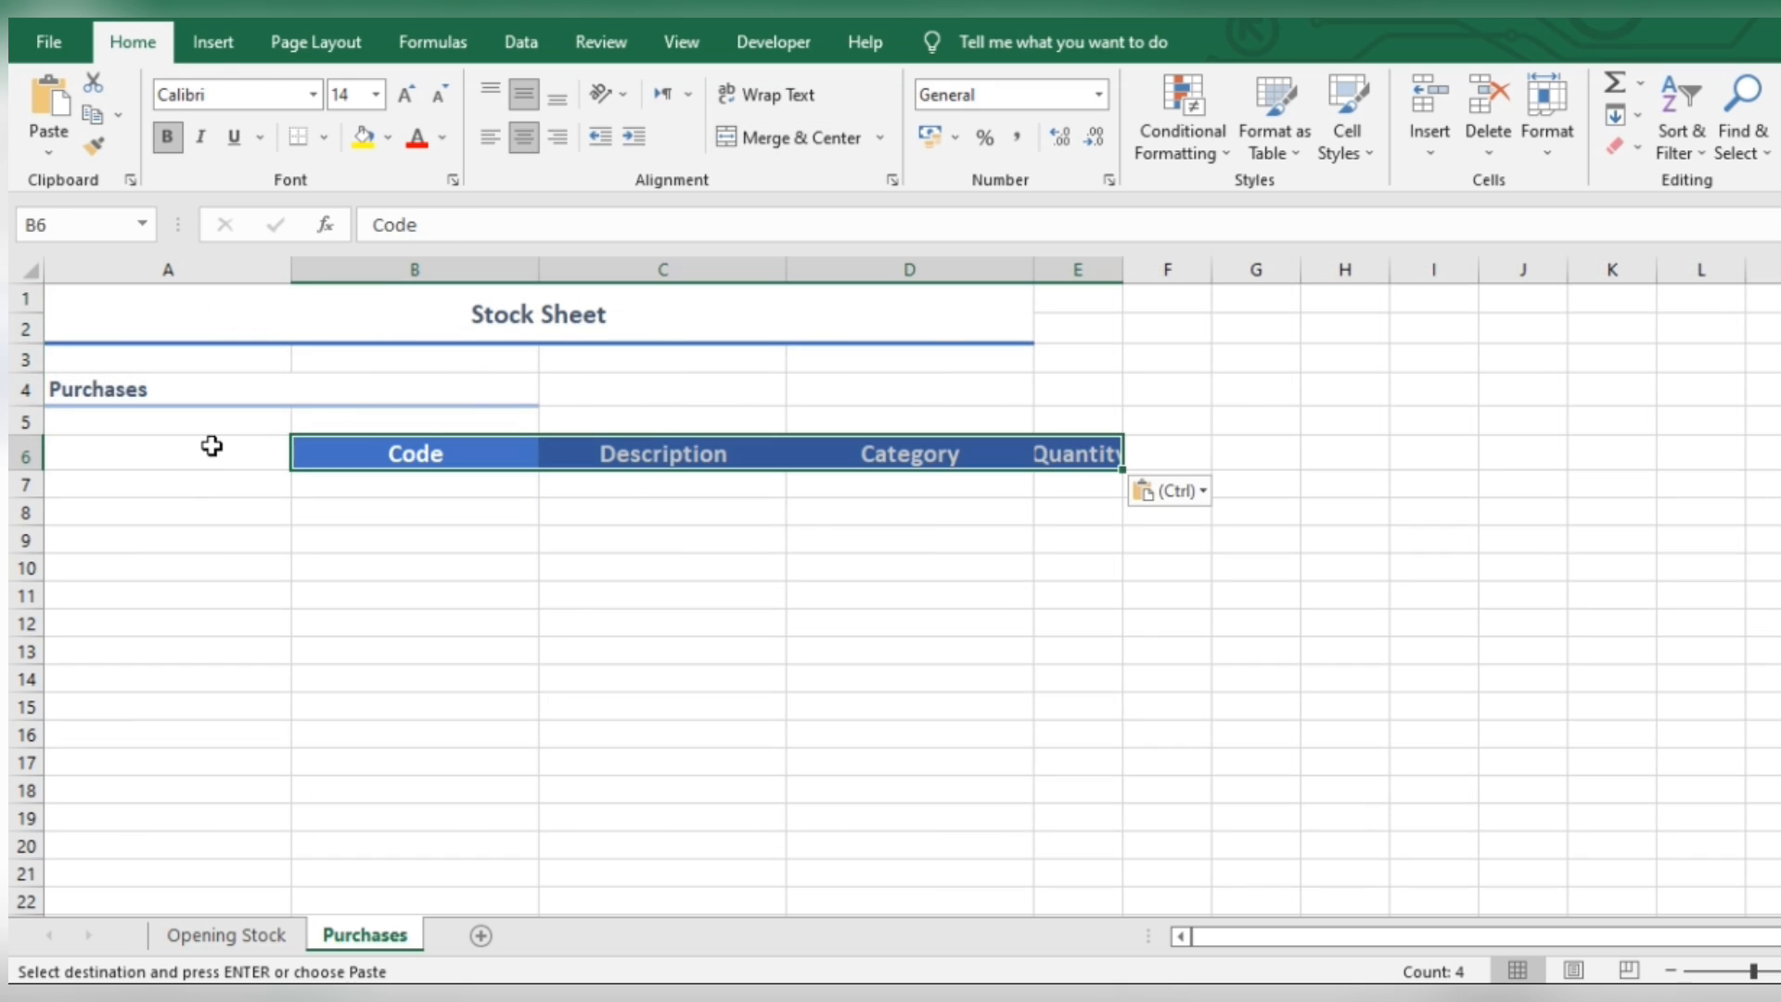
Step: Enter the heading Date in cell A6, ahead of the Code heading on the Purchases sheet
click(246, 448)
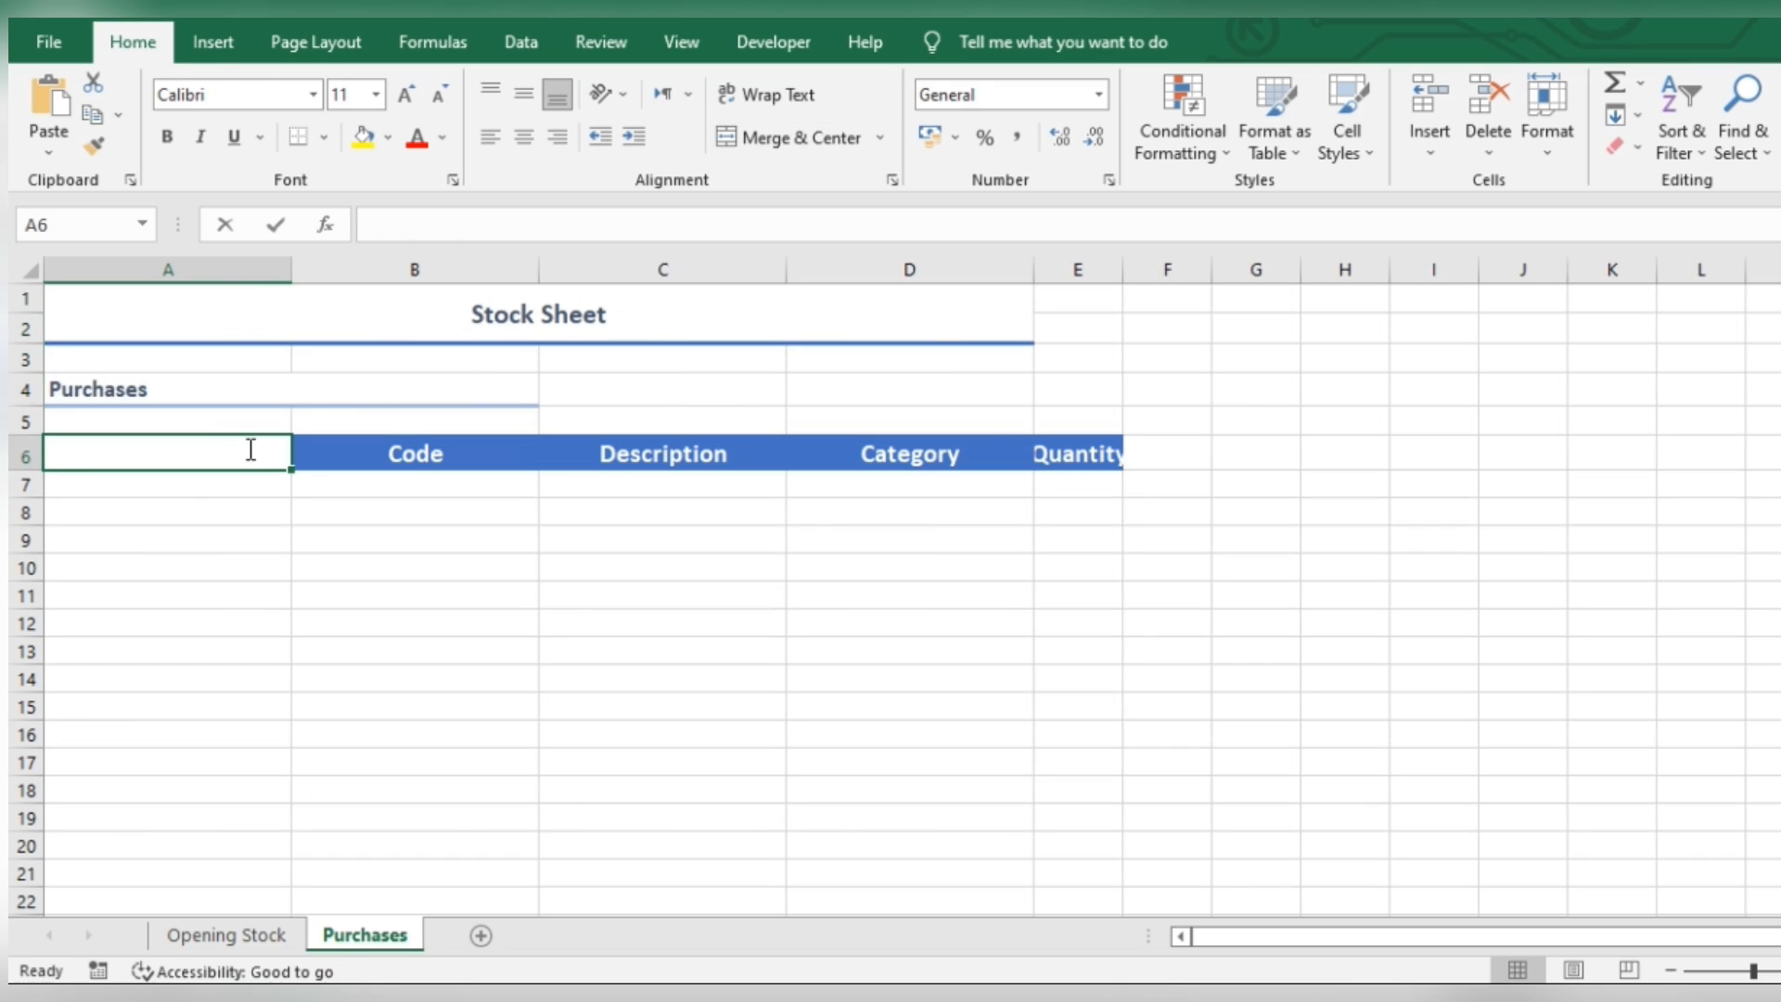
text(Date)
key(Return)
click(248, 449)
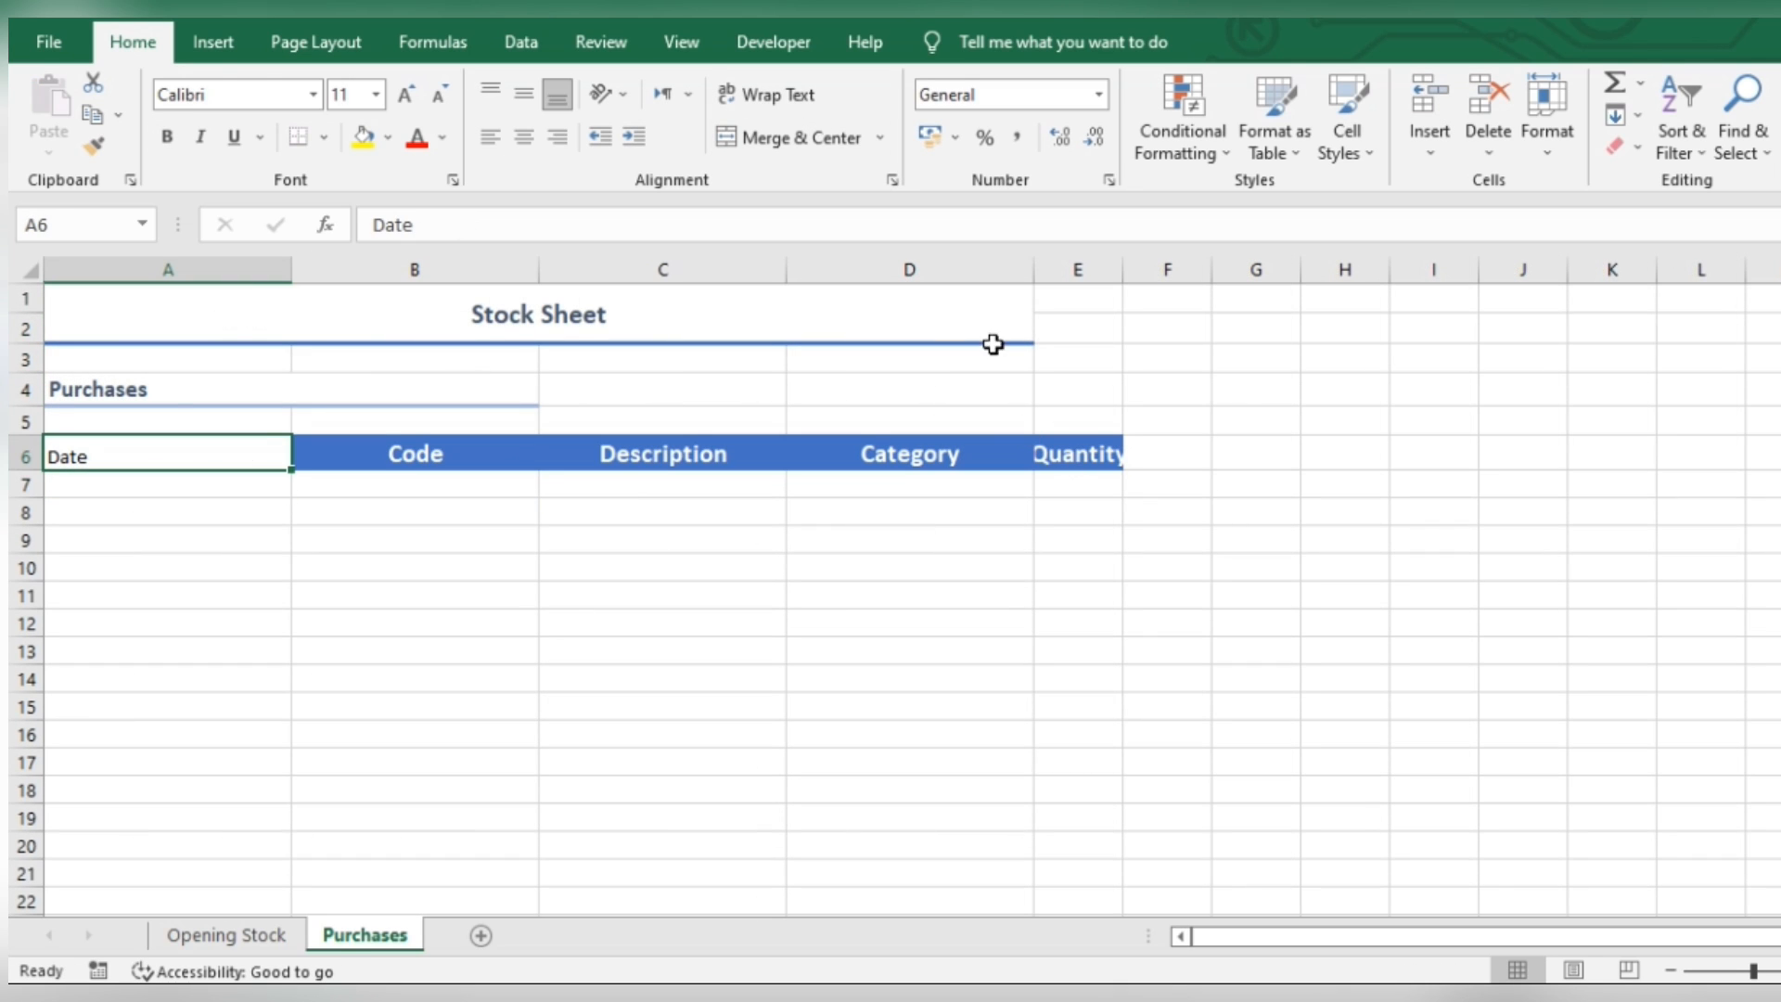
Step: Re-merge and center the Stock Sheet title so that it spans columns A to E
drag(992, 342, 1073, 322)
click(780, 138)
click(621, 622)
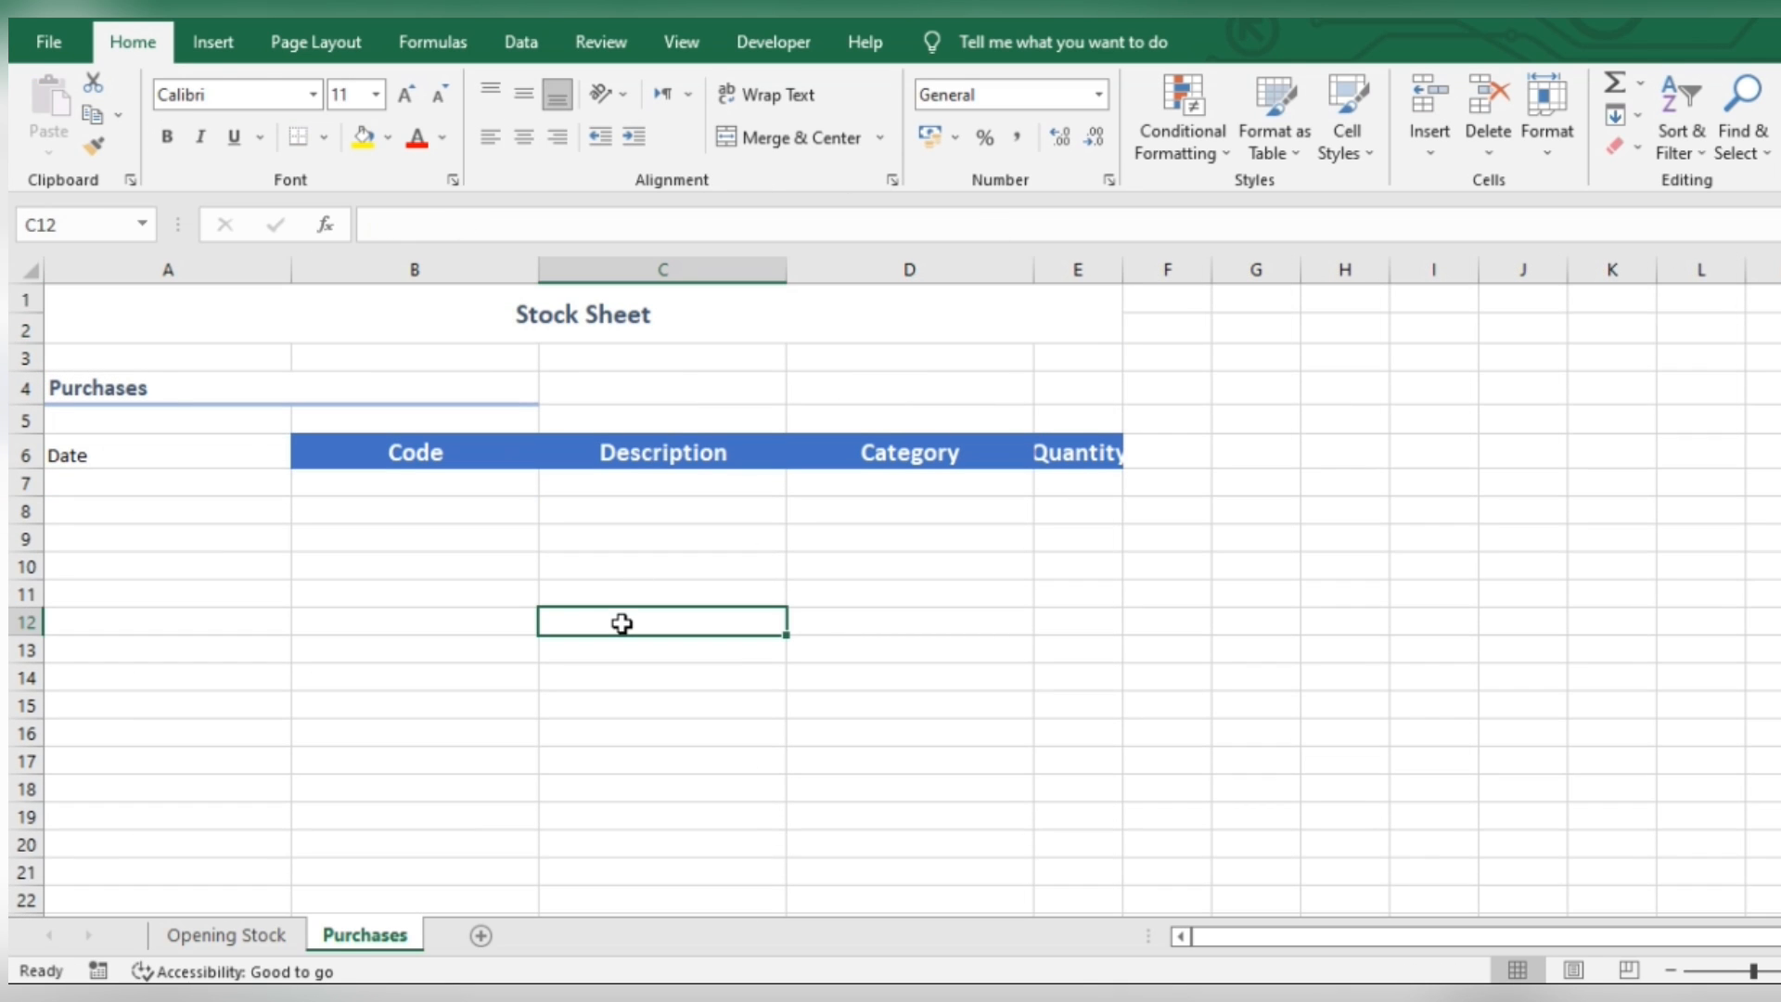
Step: Convert the heading row A6:E6 into a table that has headers
drag(193, 450, 1104, 459)
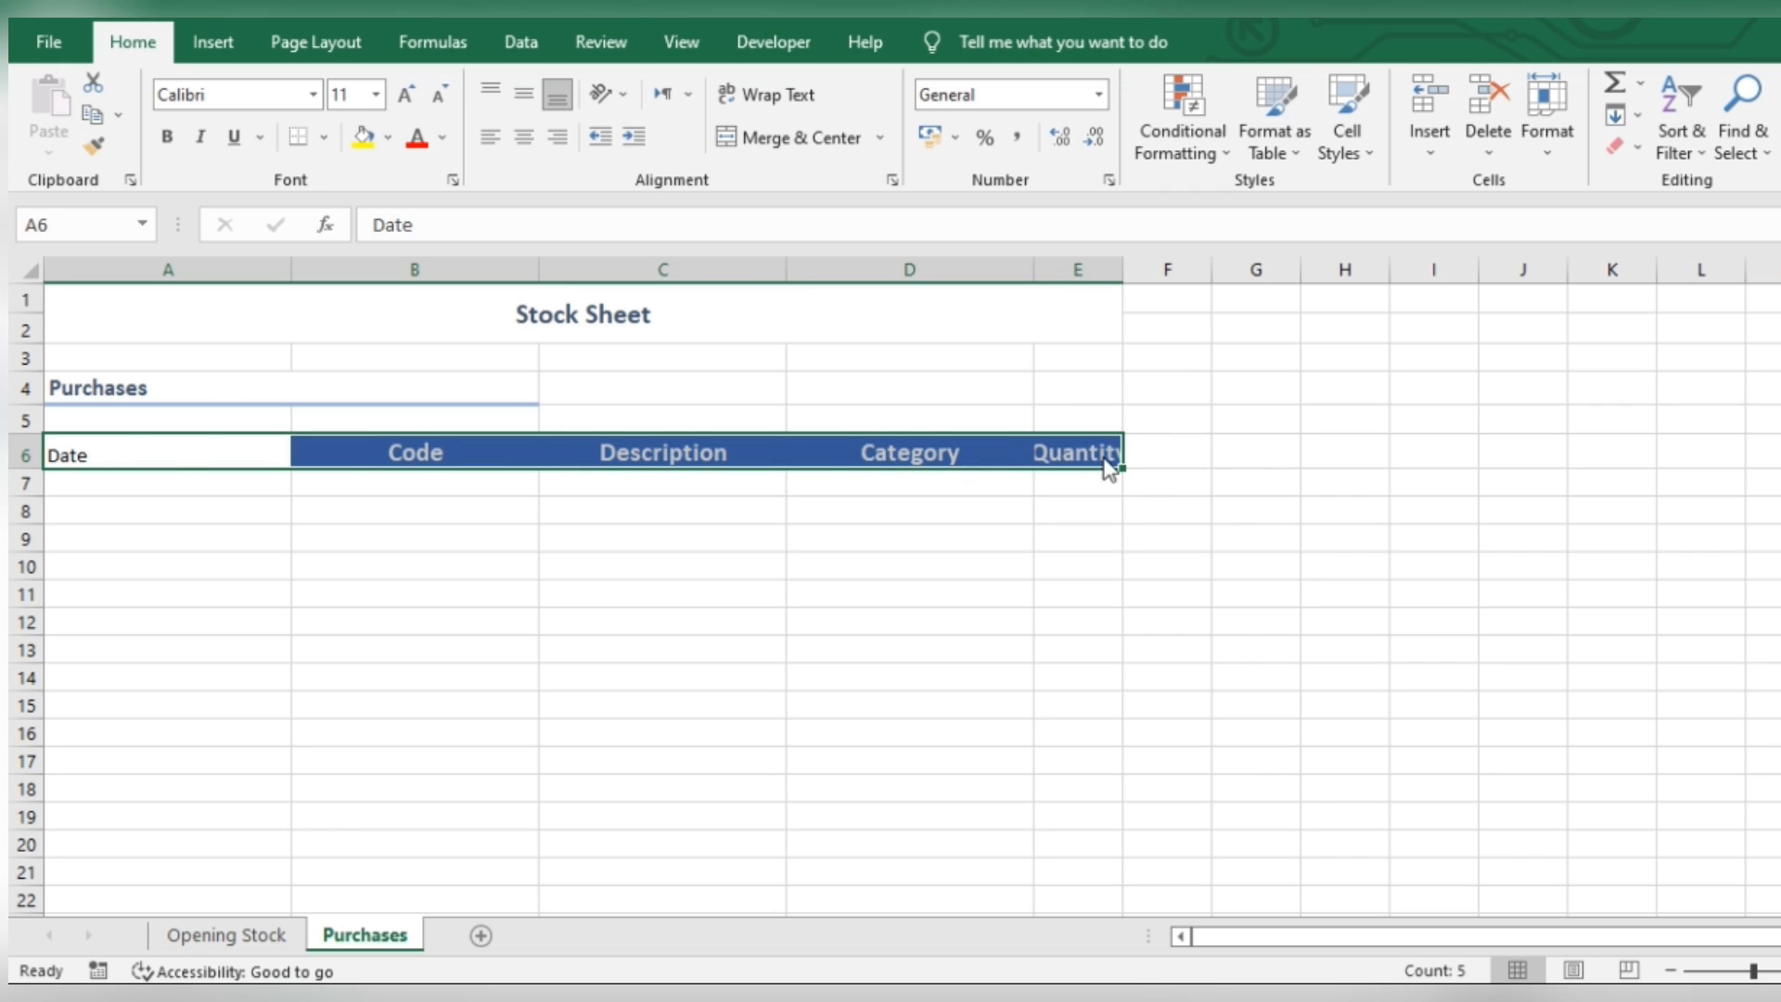
key(ctrl+t)
click(972, 627)
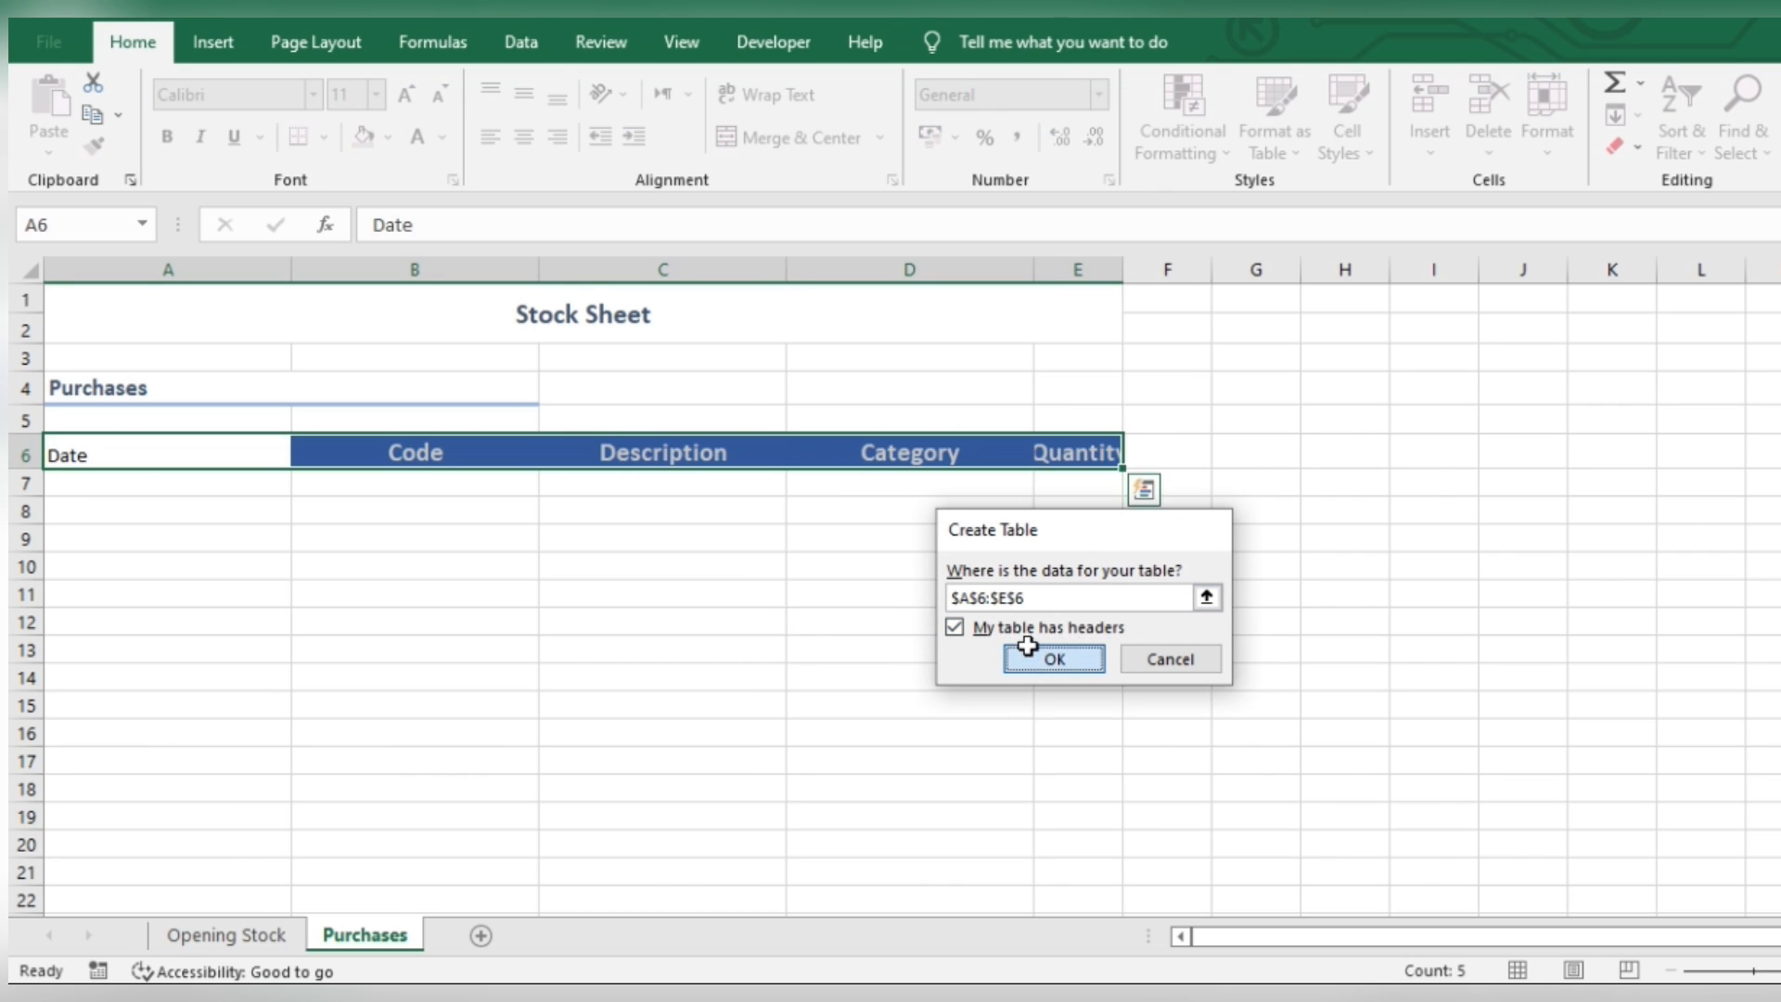
click(1054, 658)
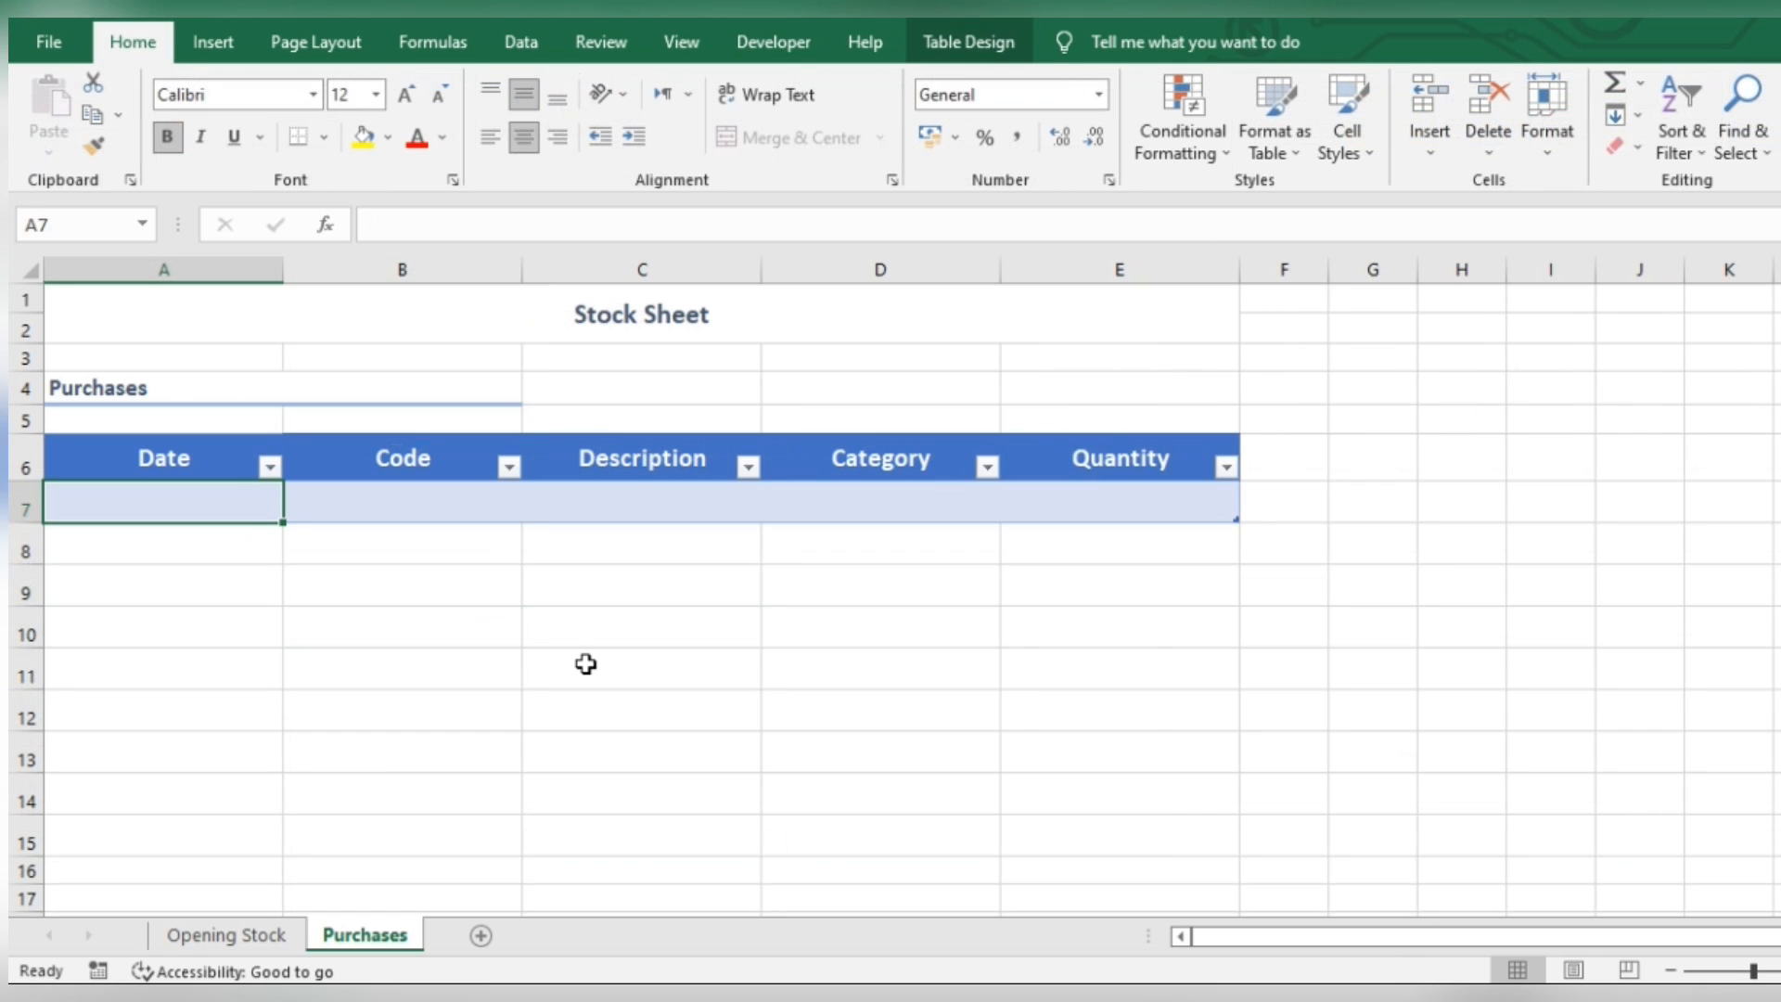
Step: Start the first purchase row with date 12/01/2022 and code 1001
text(12)
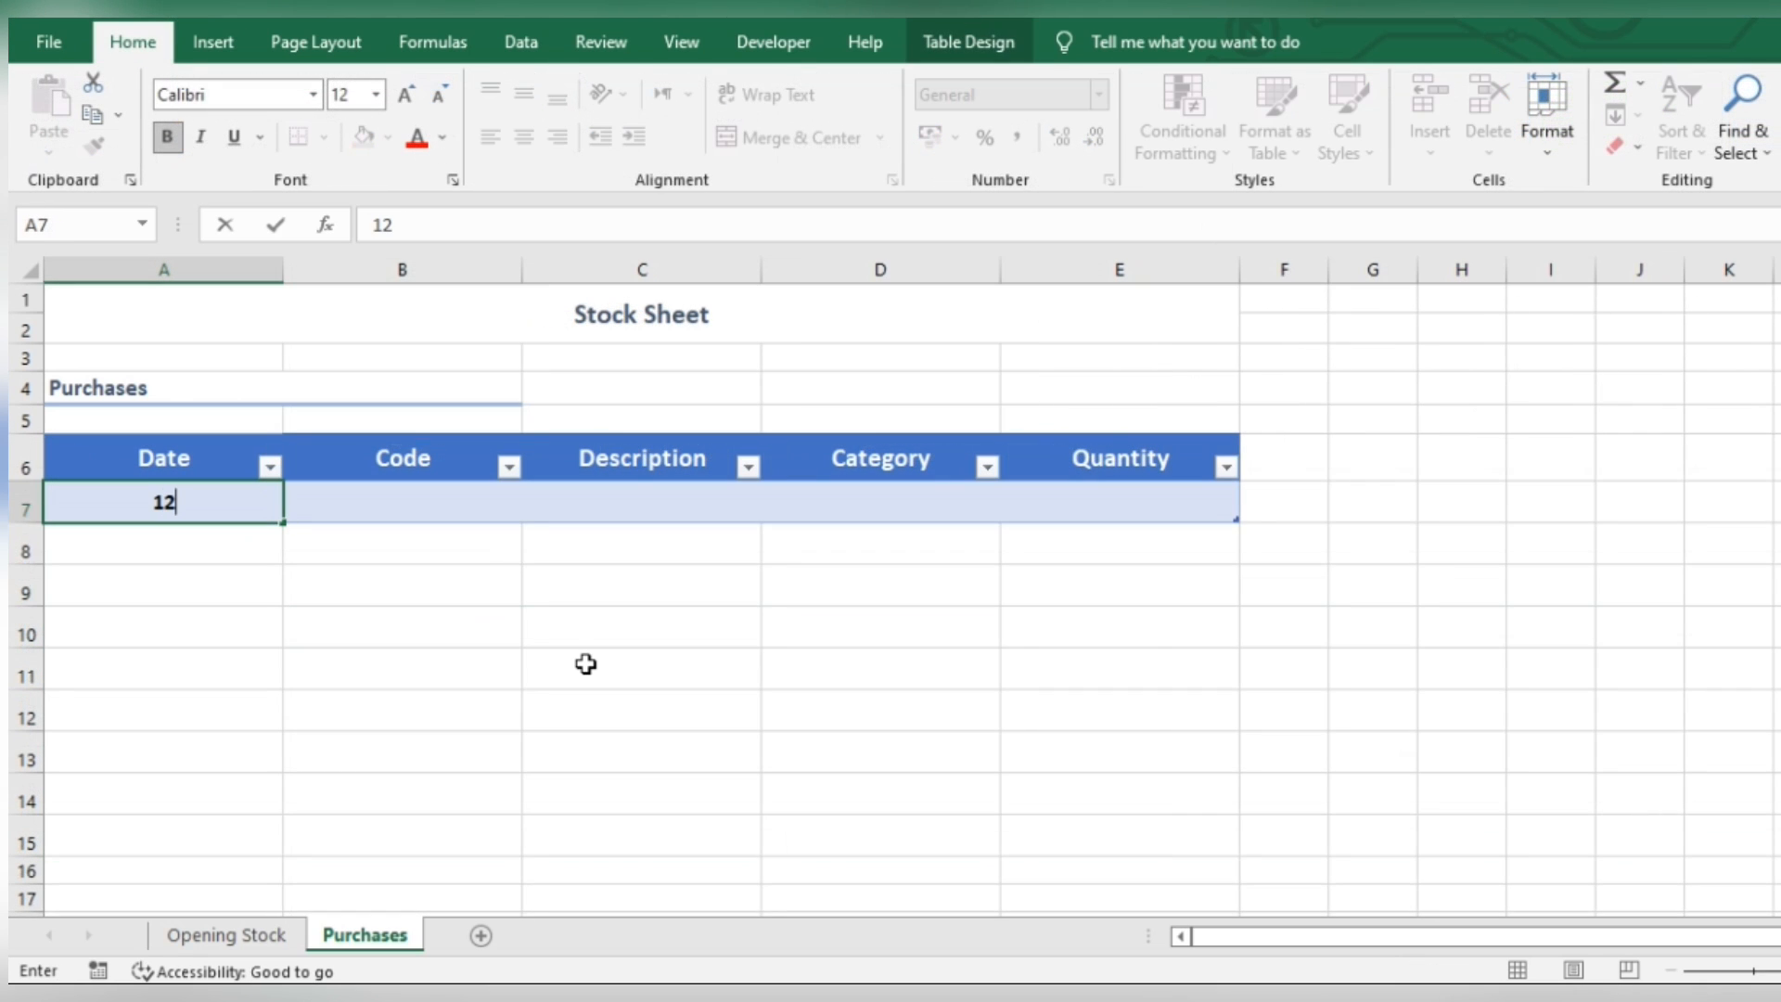
text(/01/2022)
key(Tab)
text(100)
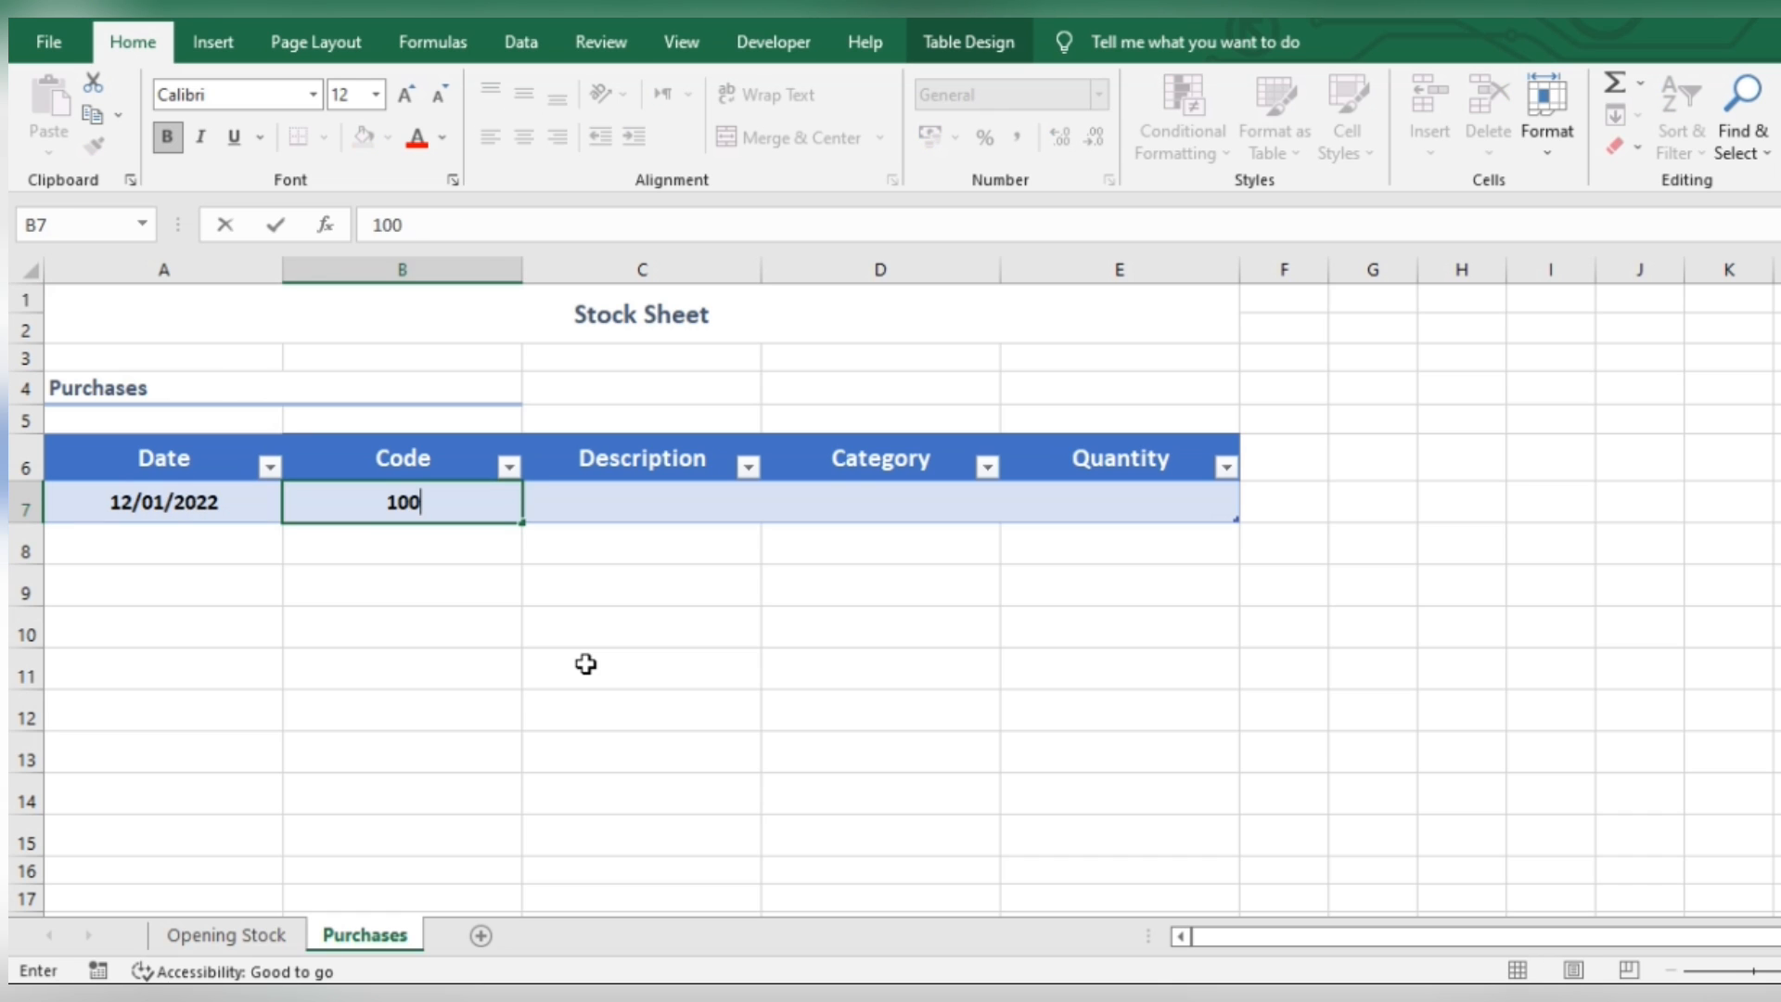
text(1)
key(Tab)
Step: Fill the first row's Description with an exact-match VLOOKUP of its Code, returning column 2 of the OpeningStock table
text(=vl)
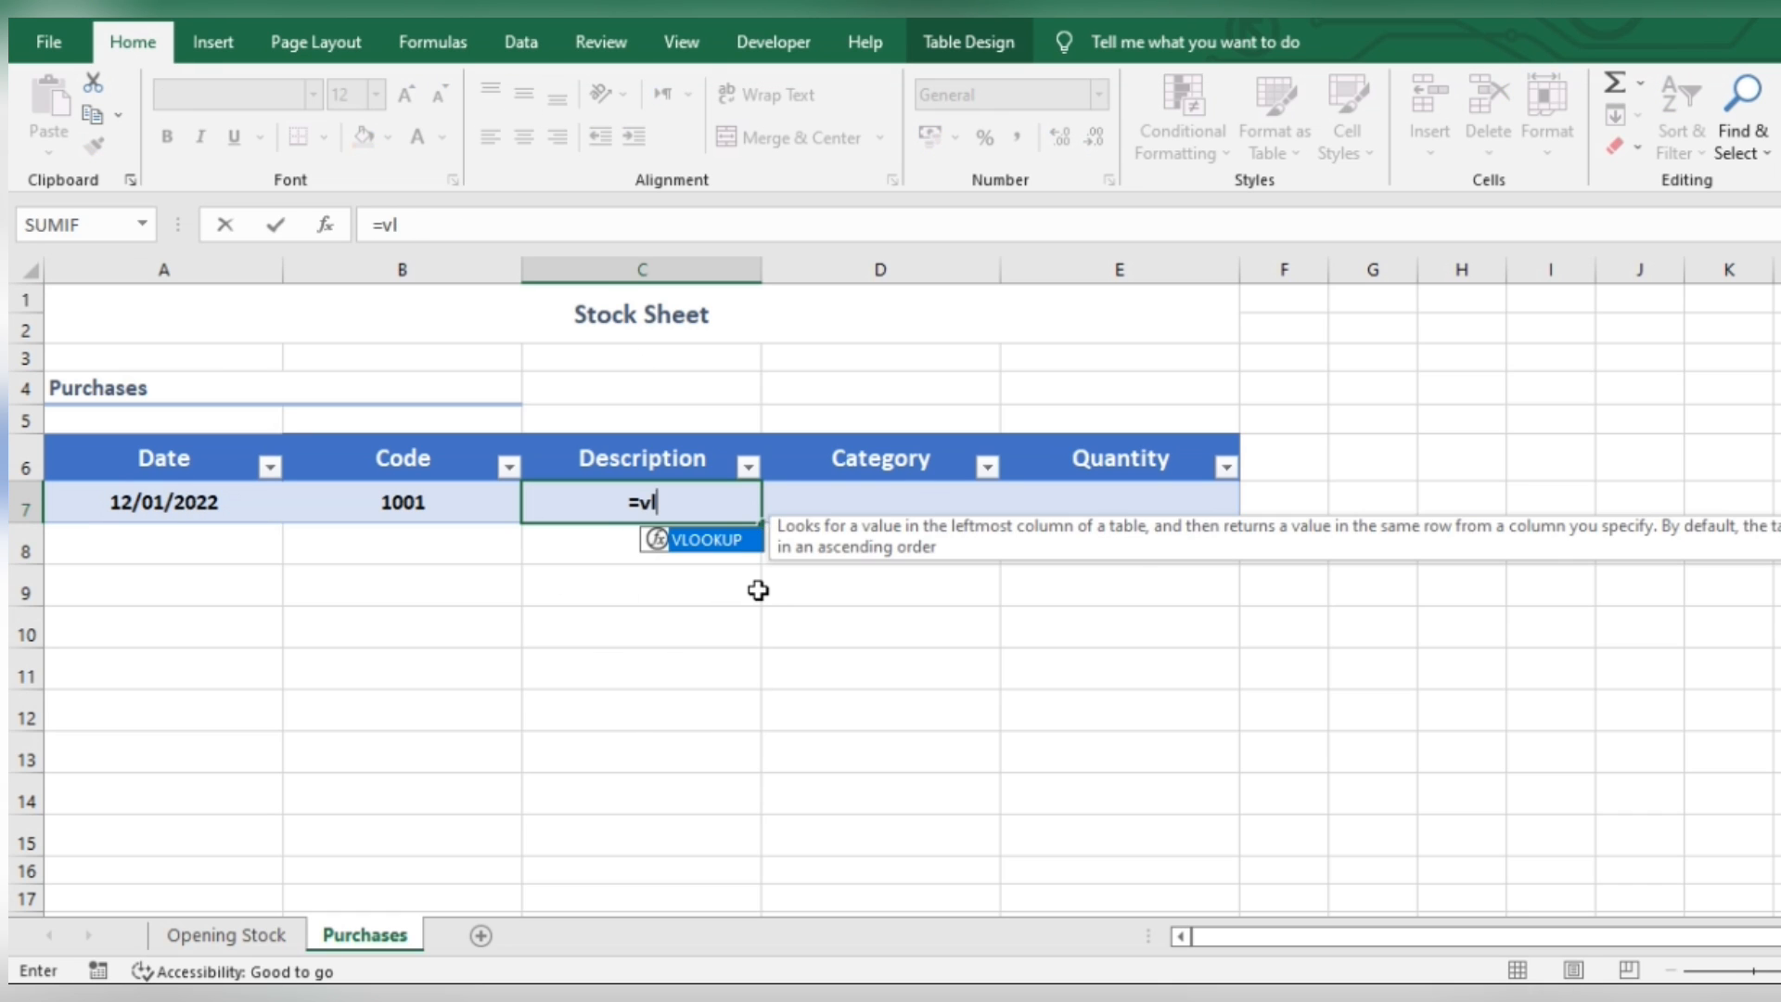
text(ookup)
key(Tab)
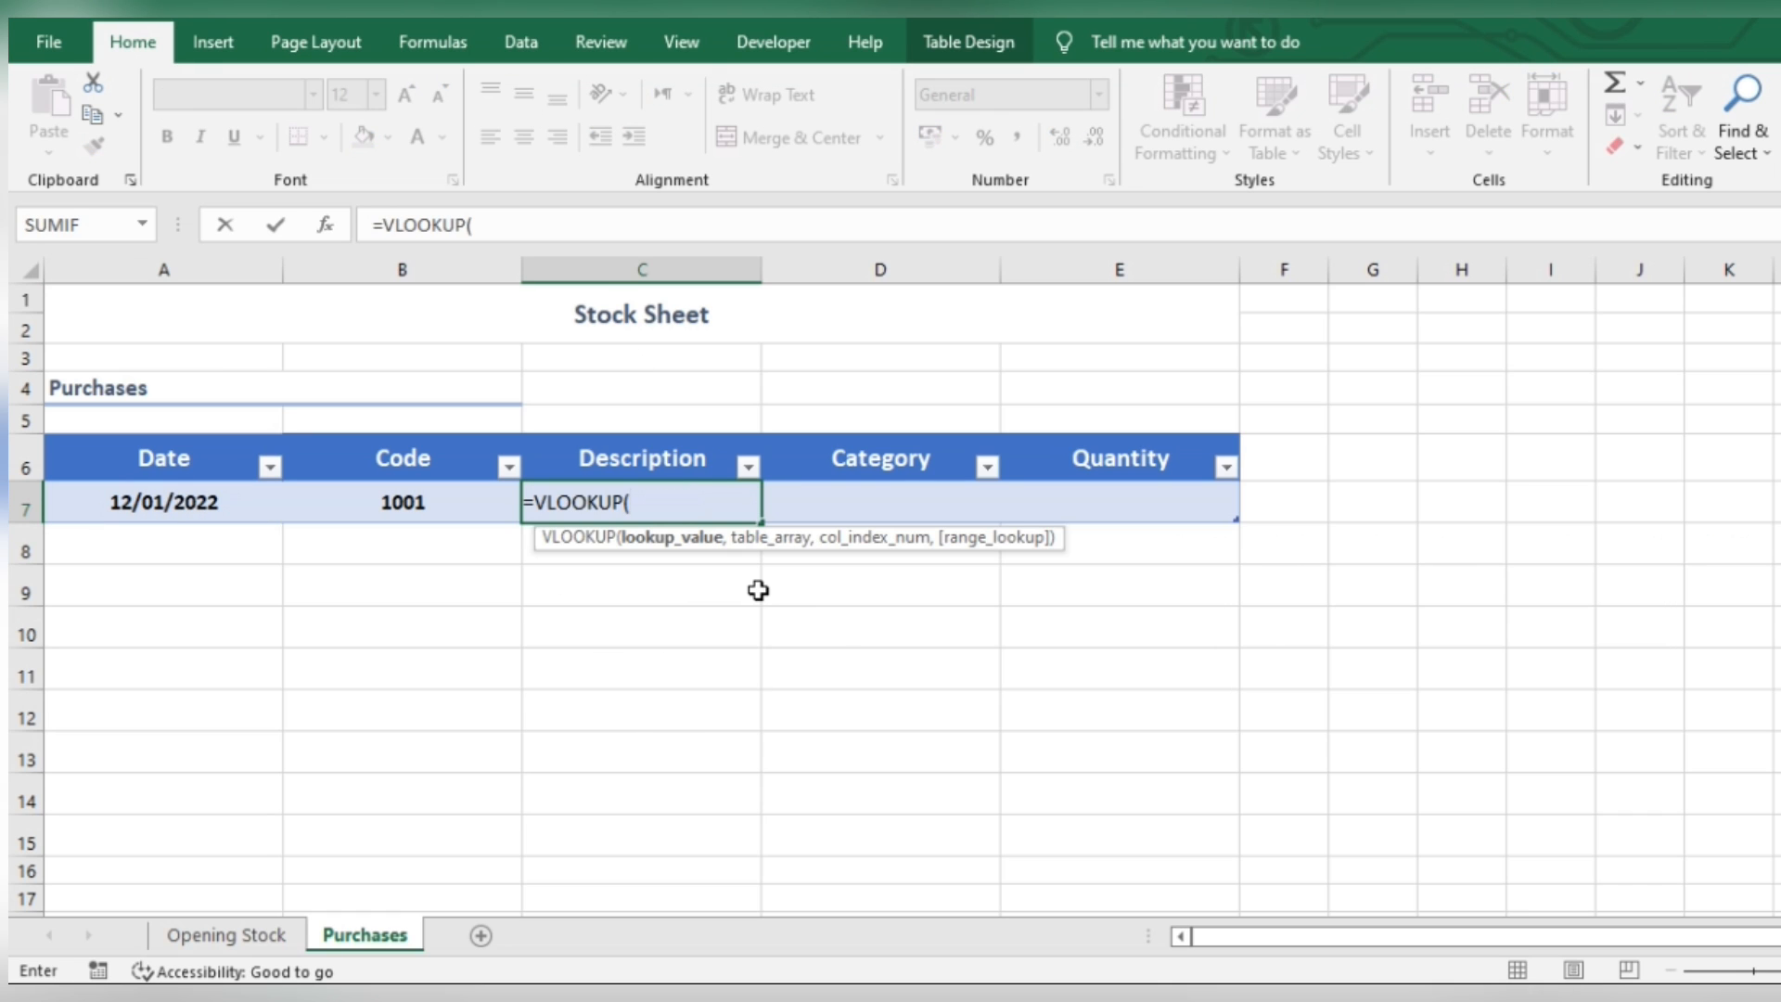
click(418, 503)
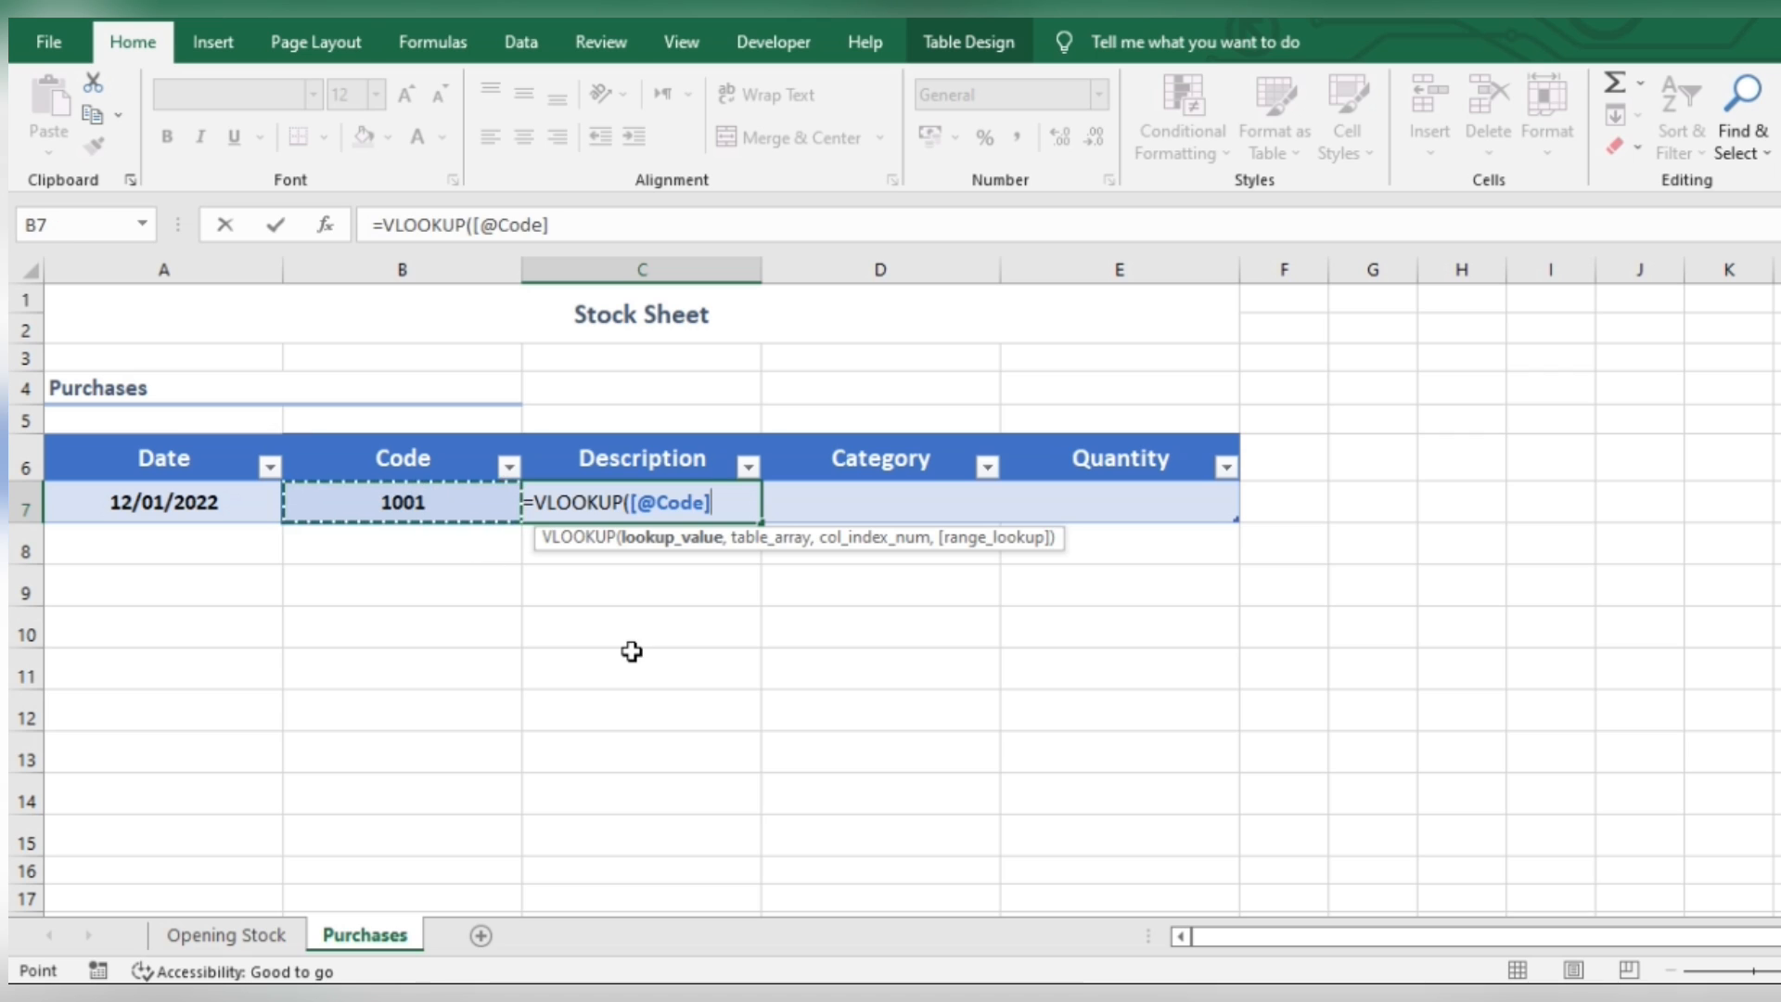
text(,)
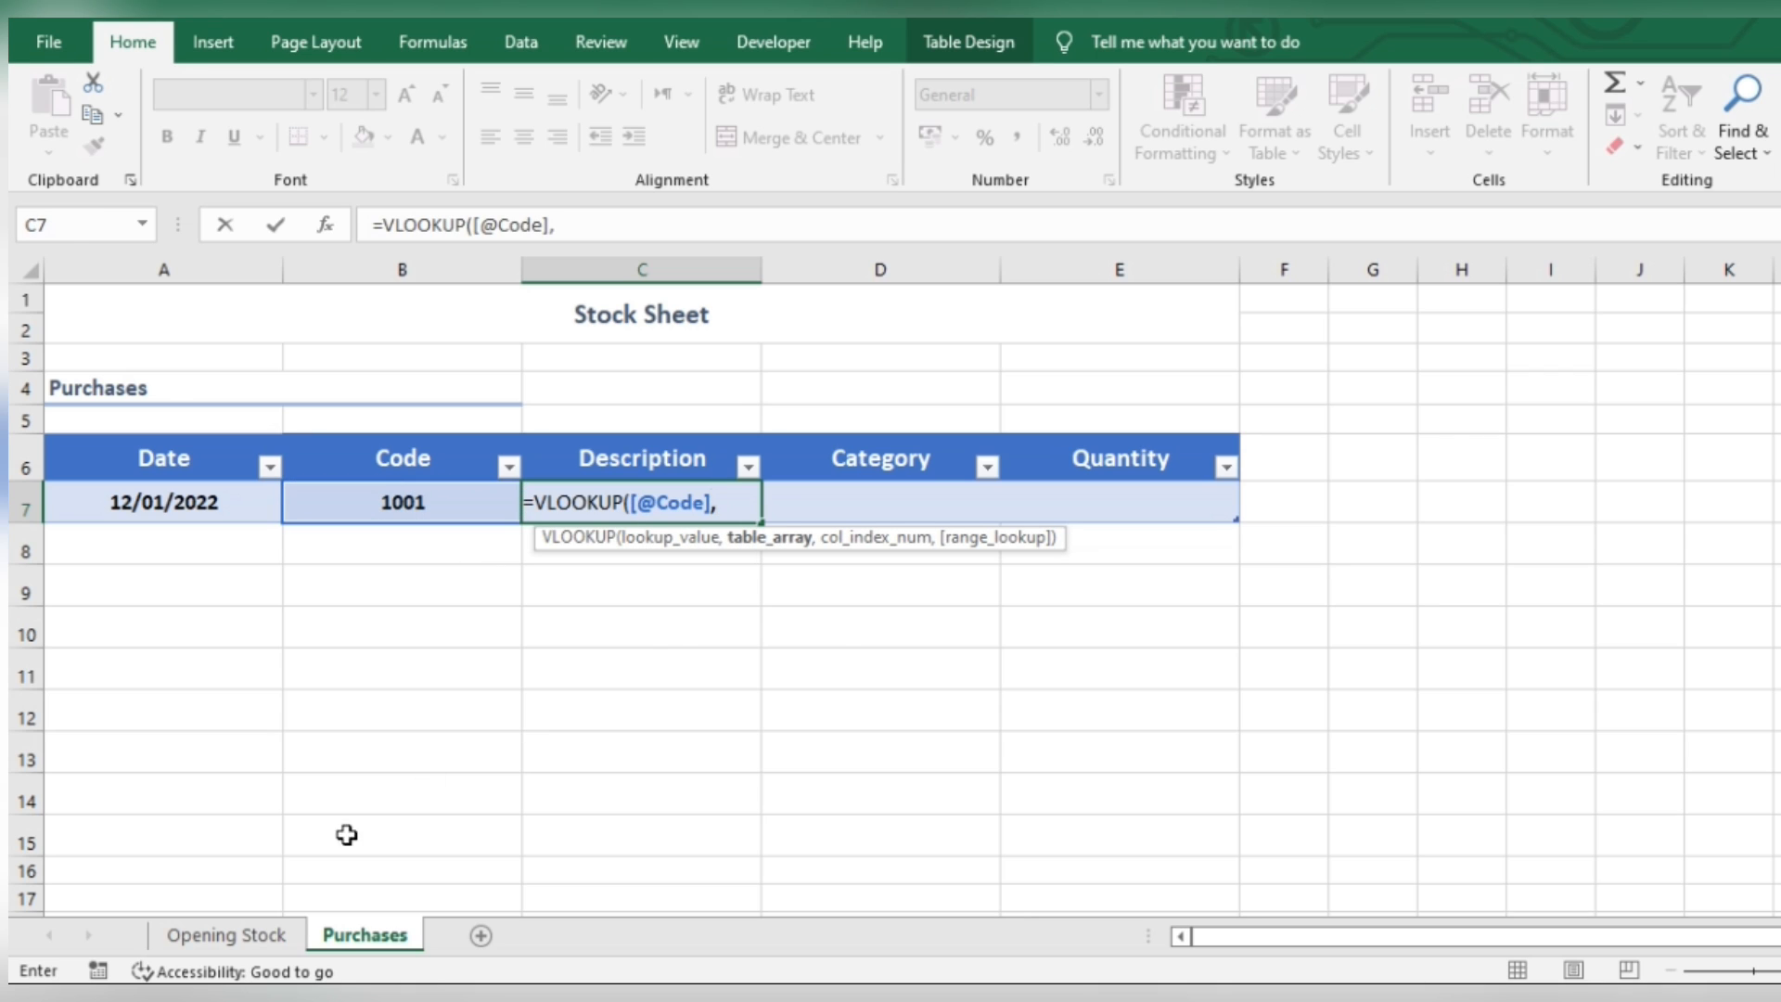
click(243, 937)
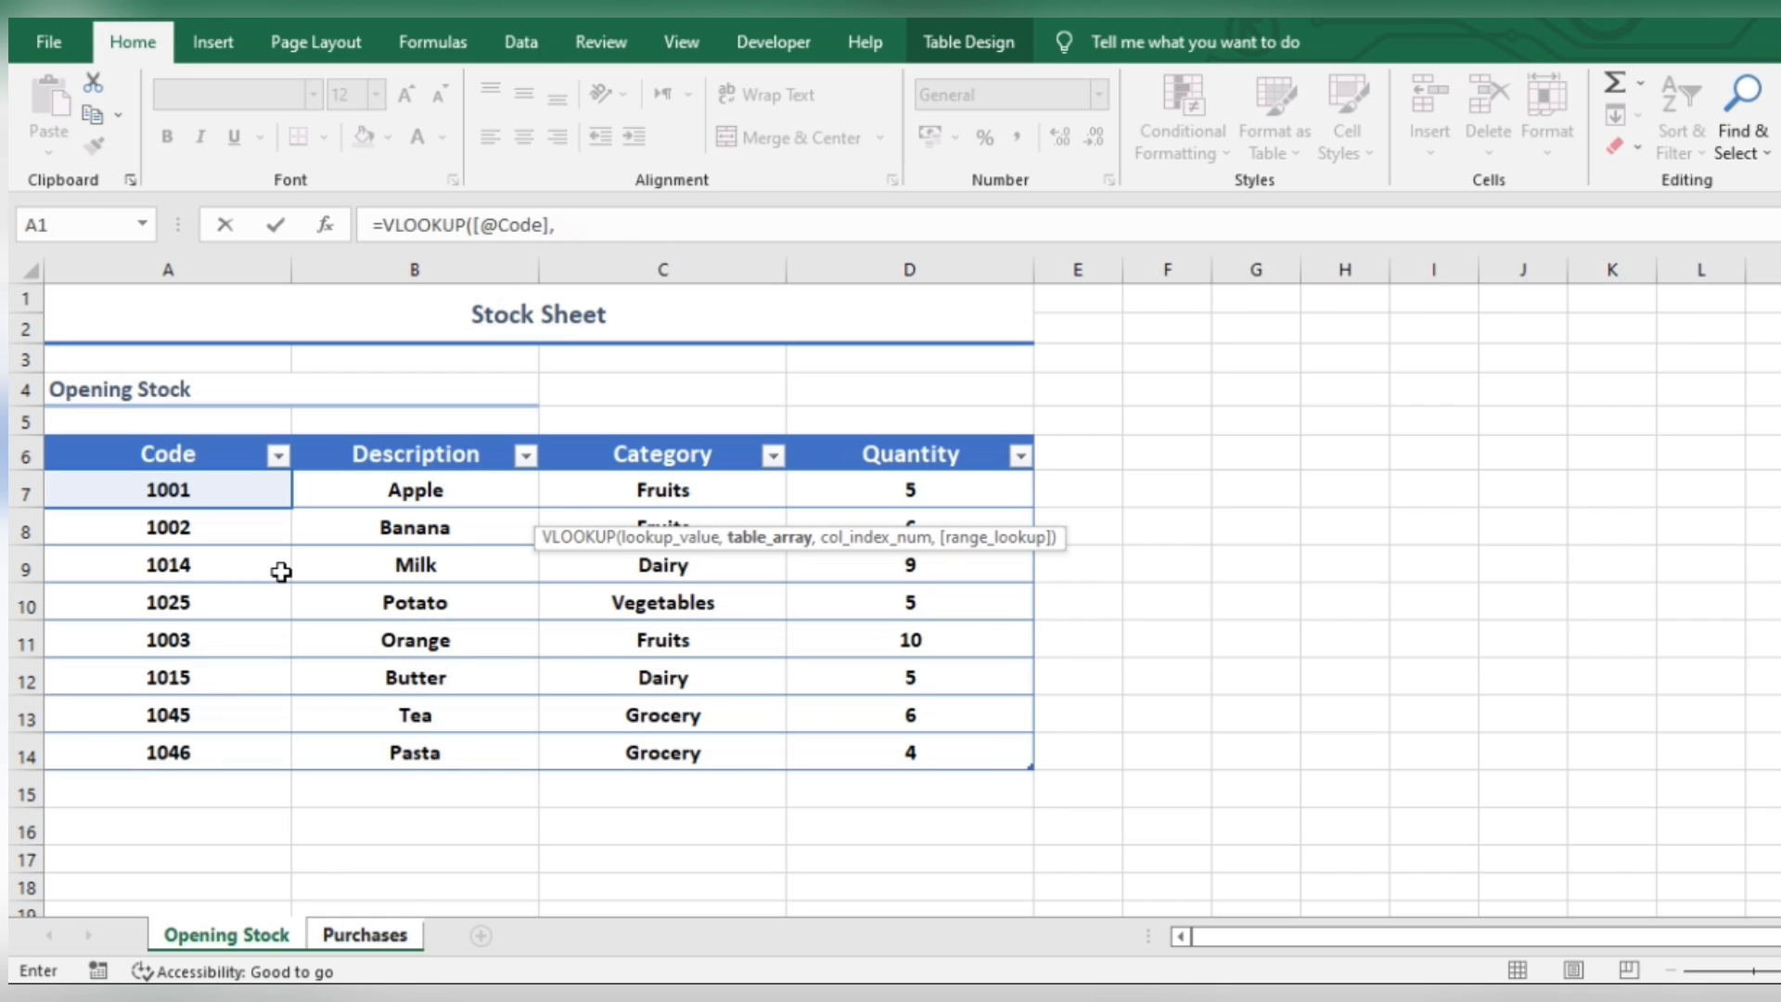
drag(220, 493, 946, 755)
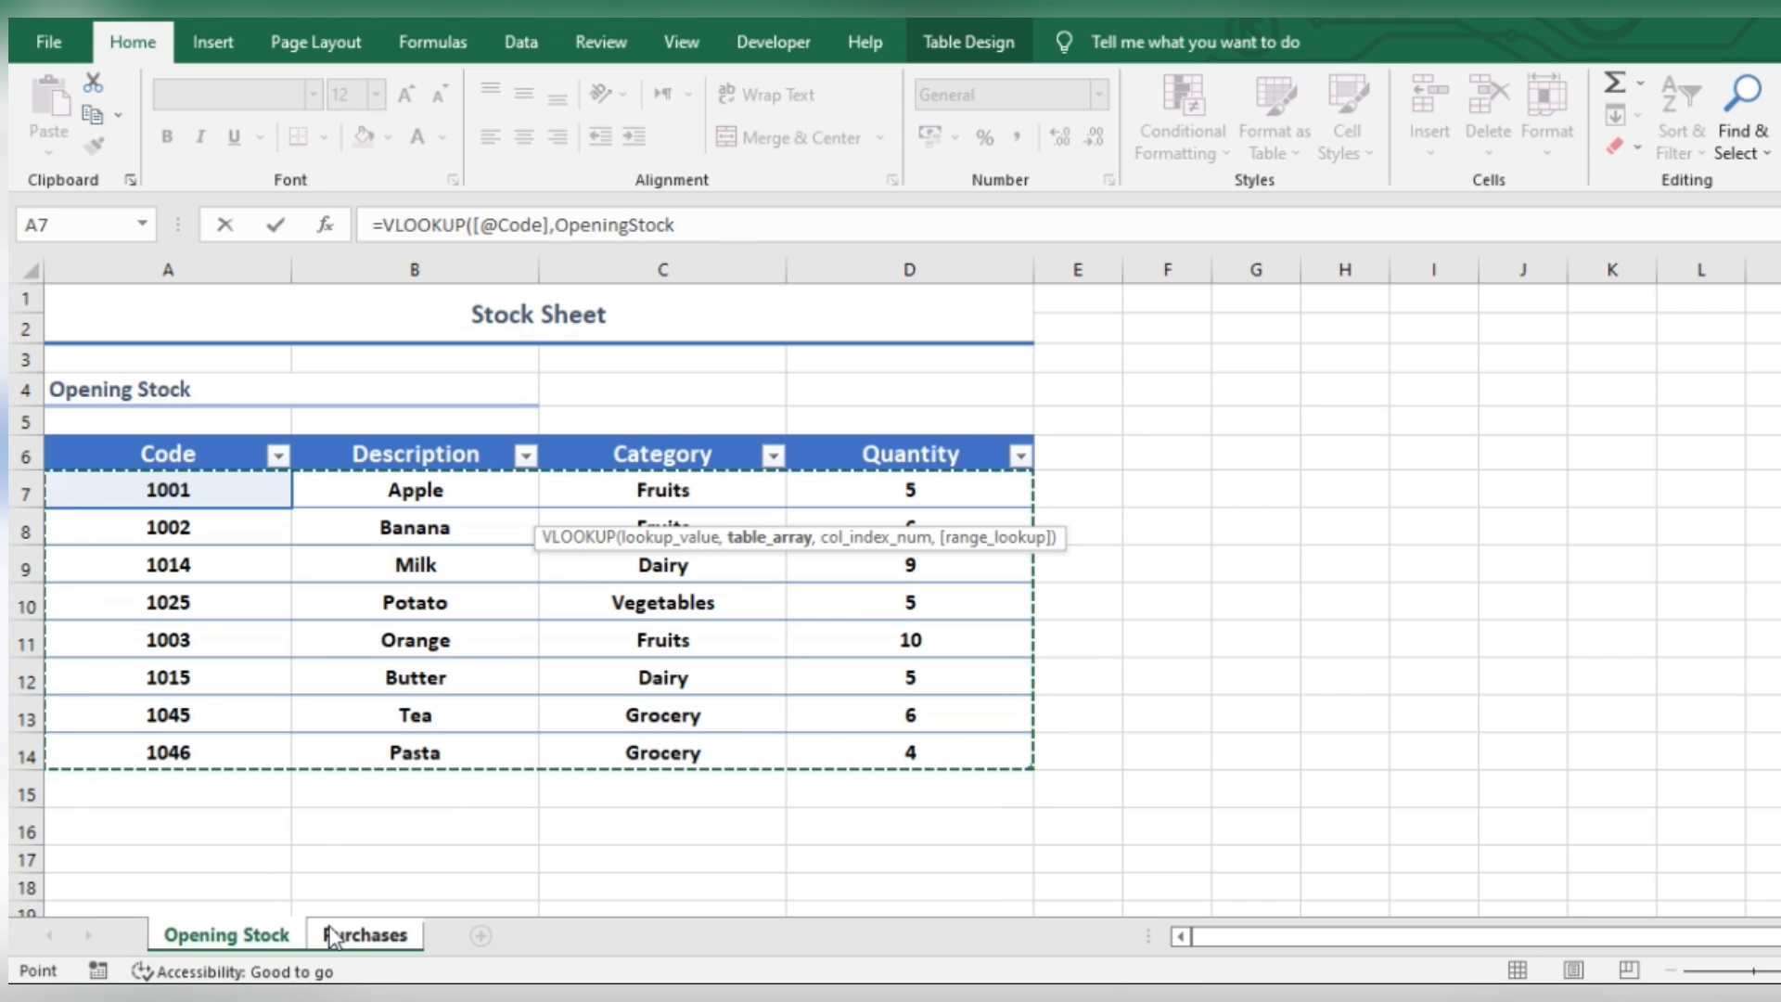
text(,)
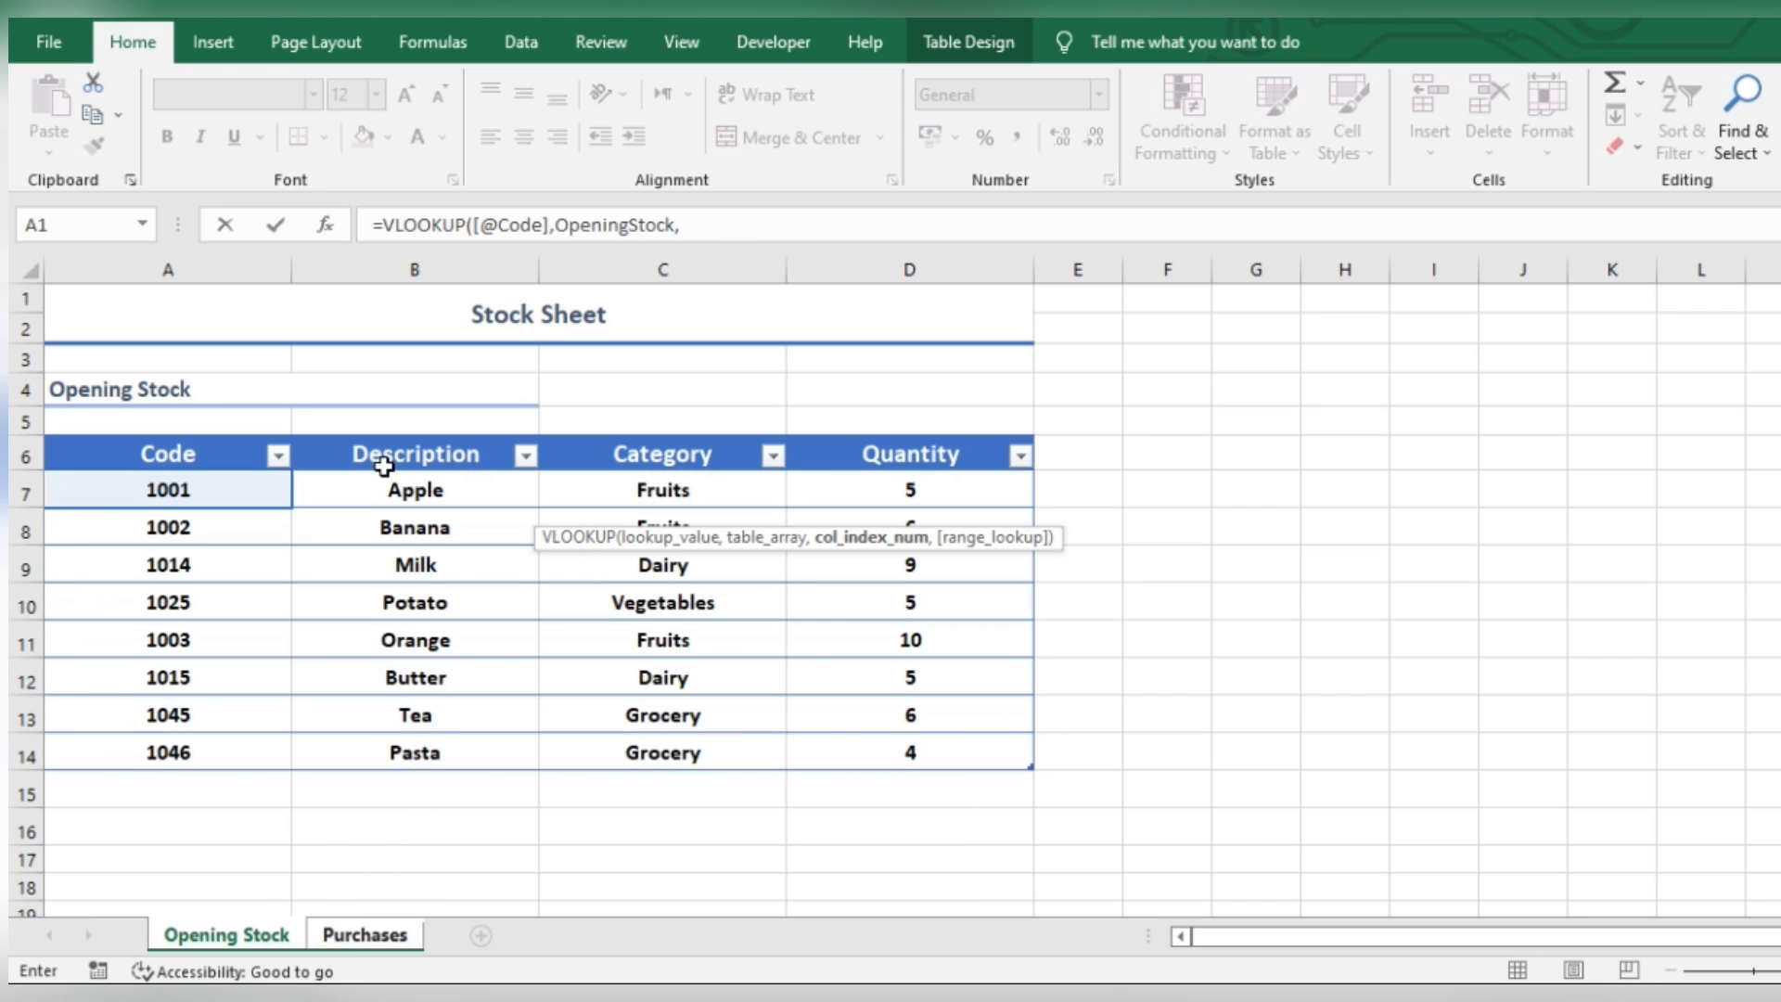
text(2,)
key(Down)
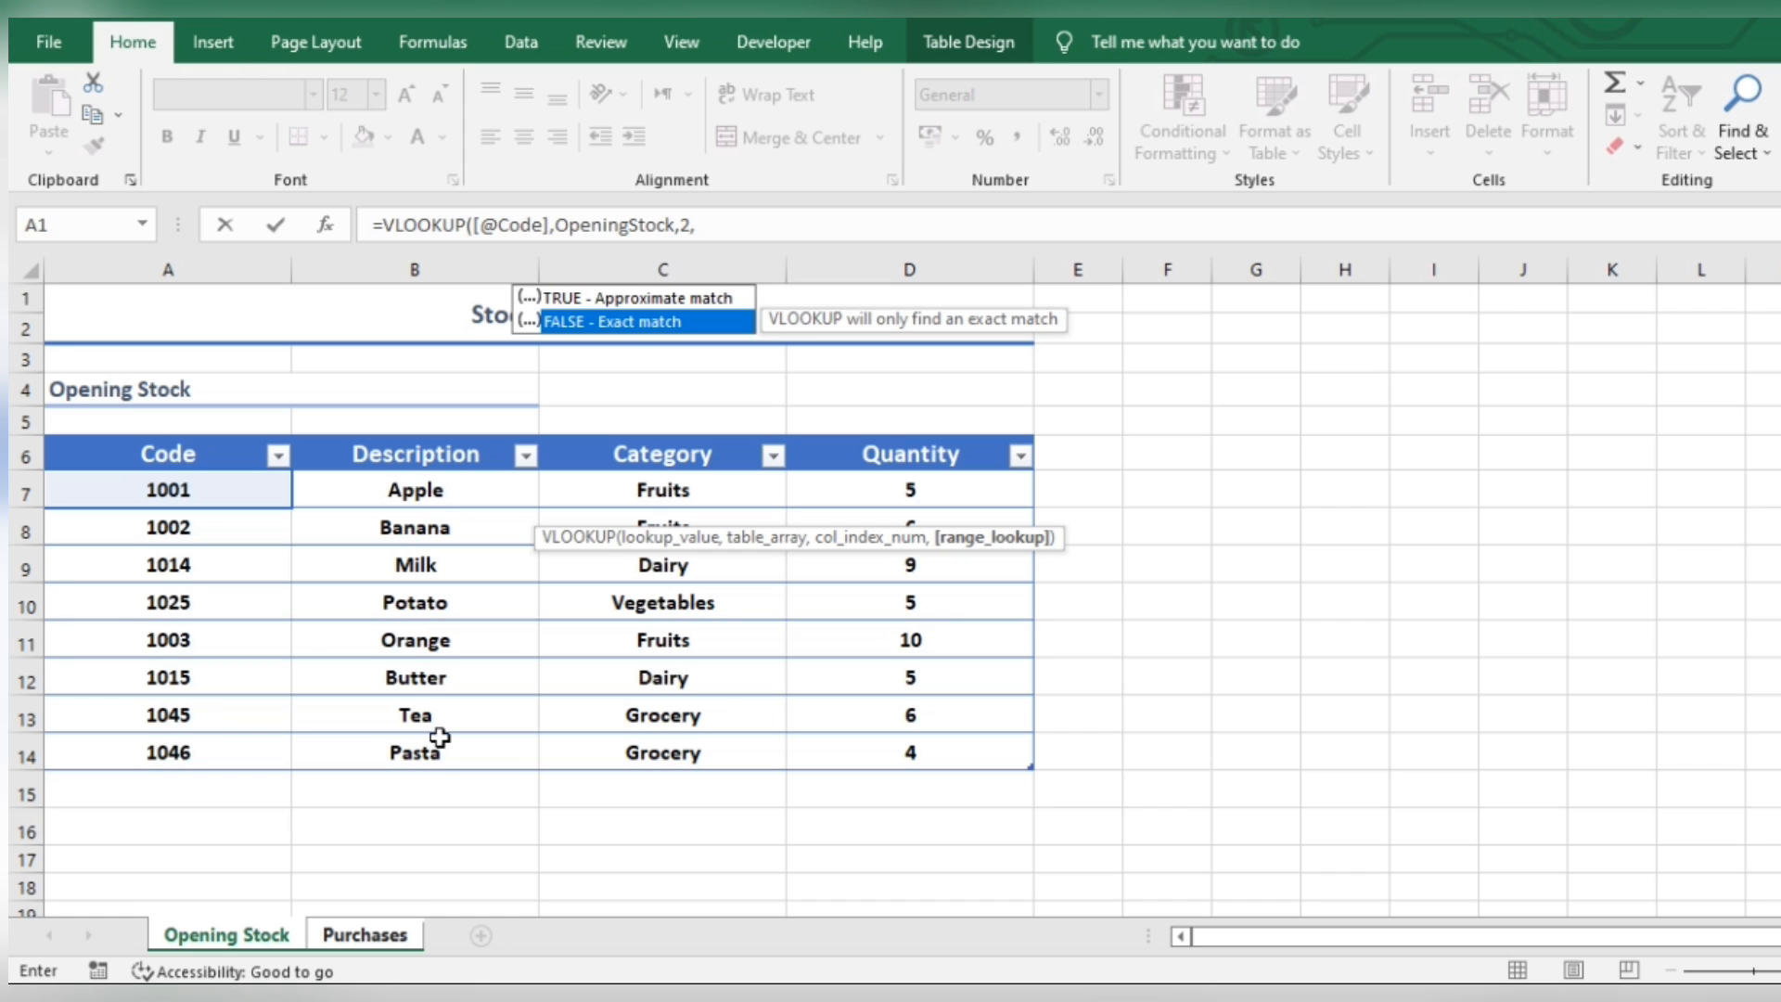
key(Tab)
text())
key(Return)
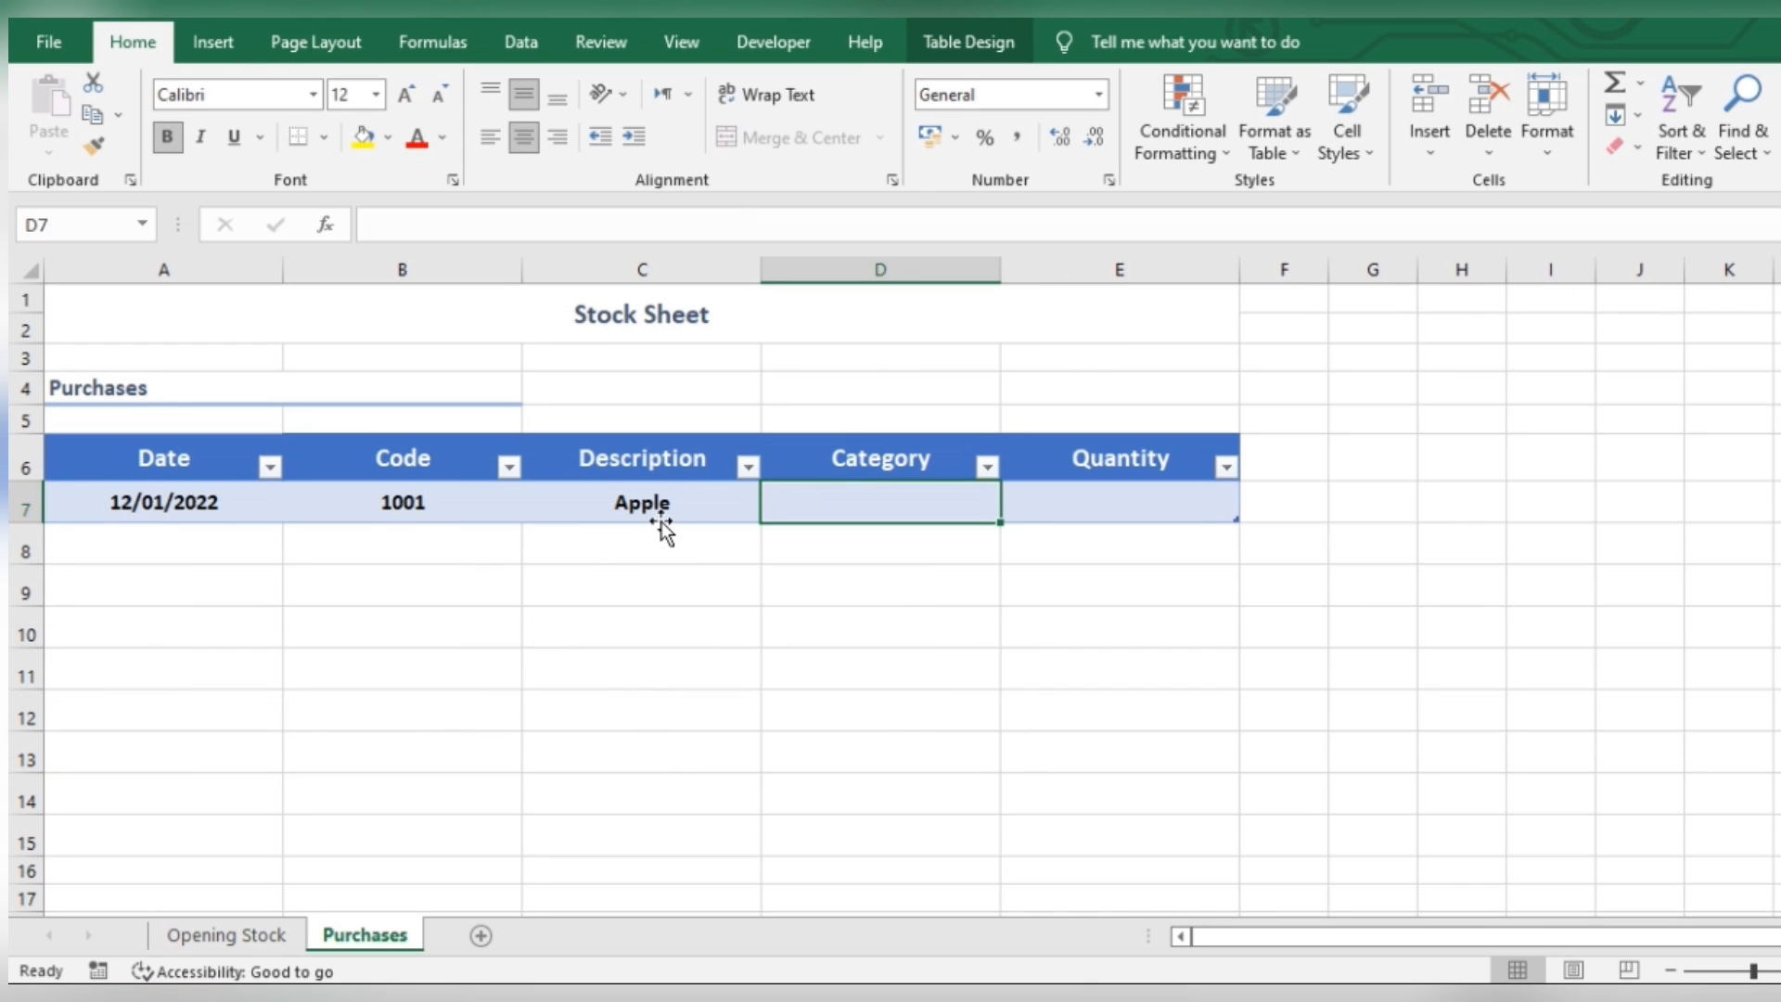
Step: Copy the first Category cell on the Opening Stock sheet and paste only its validation into Category cell D7 of Purchases
click(256, 937)
click(728, 494)
key(ctrl+c)
click(365, 935)
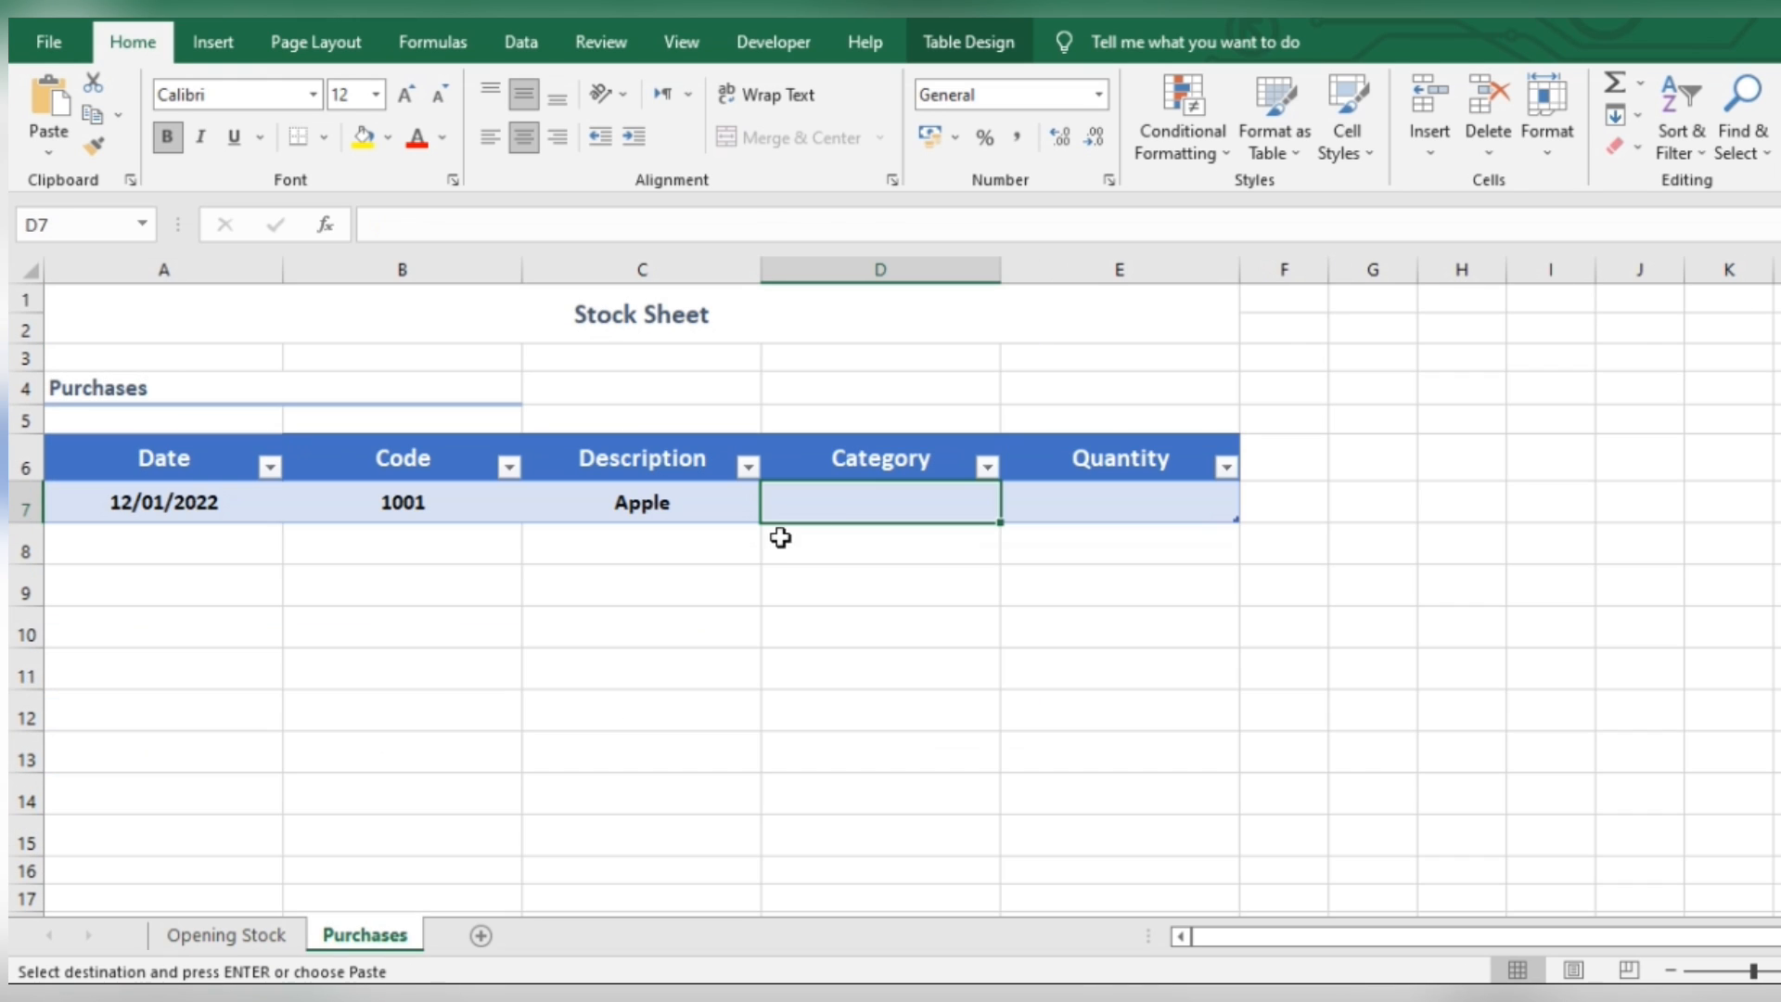
key(ctrl+alt+v)
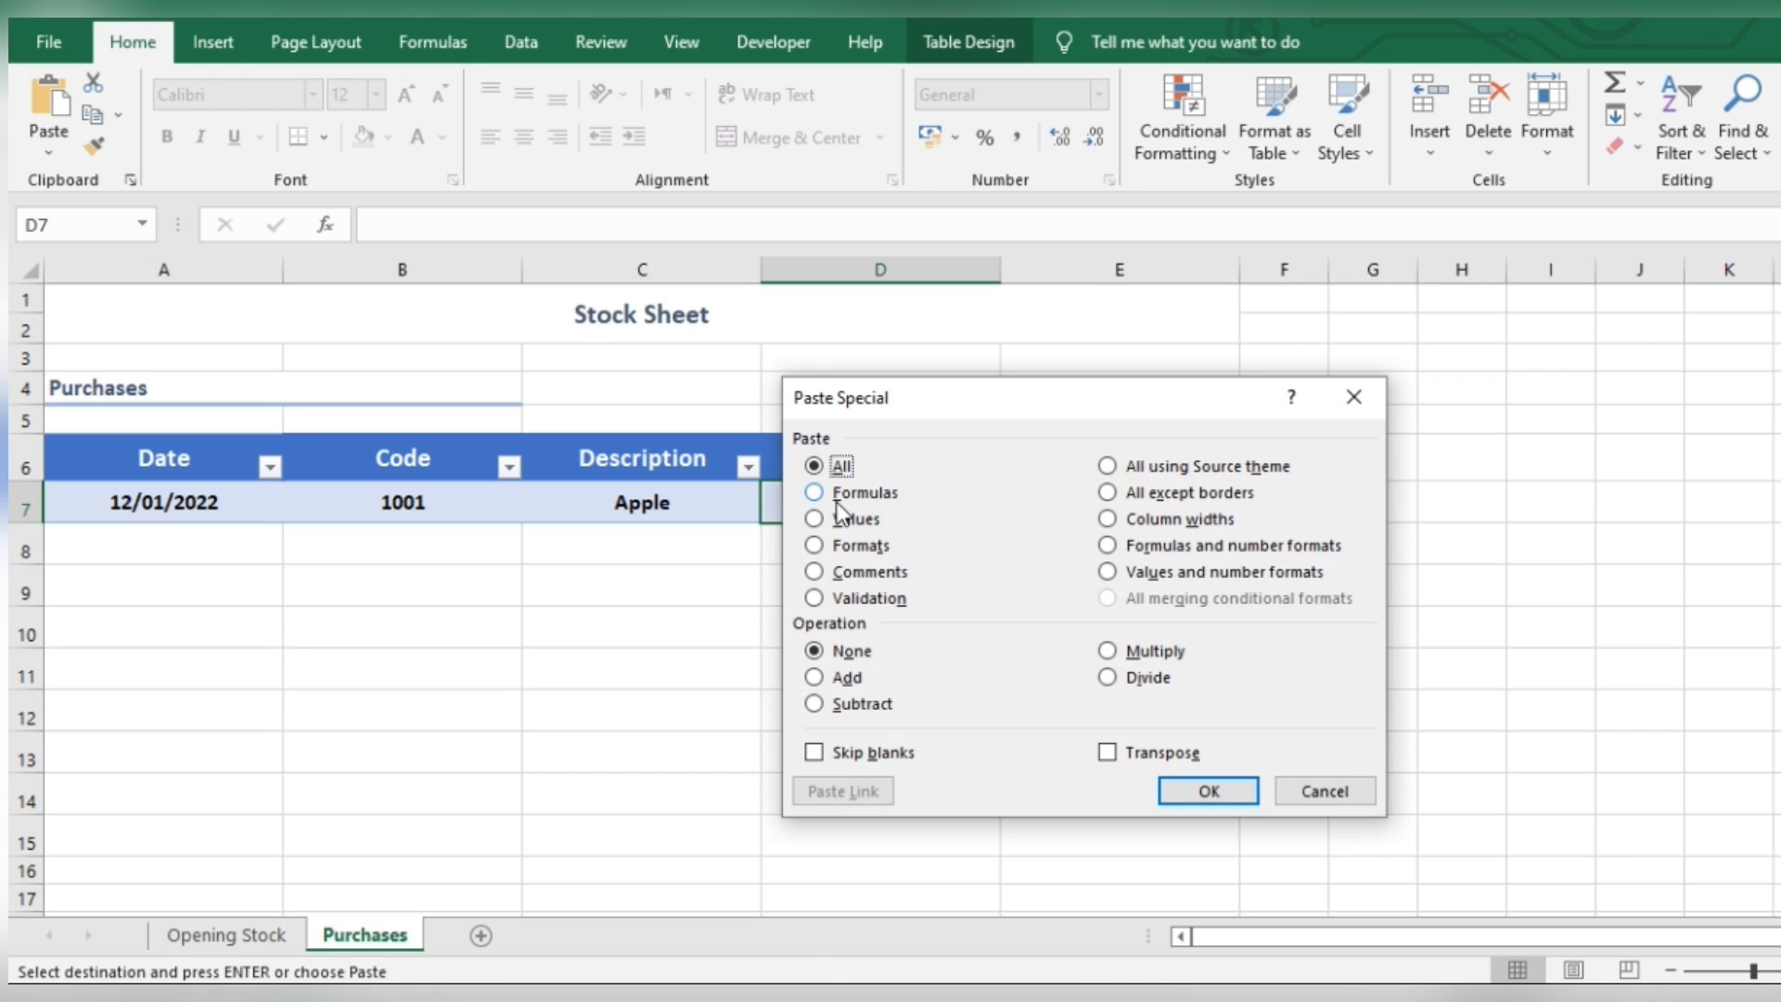
click(859, 598)
click(1228, 794)
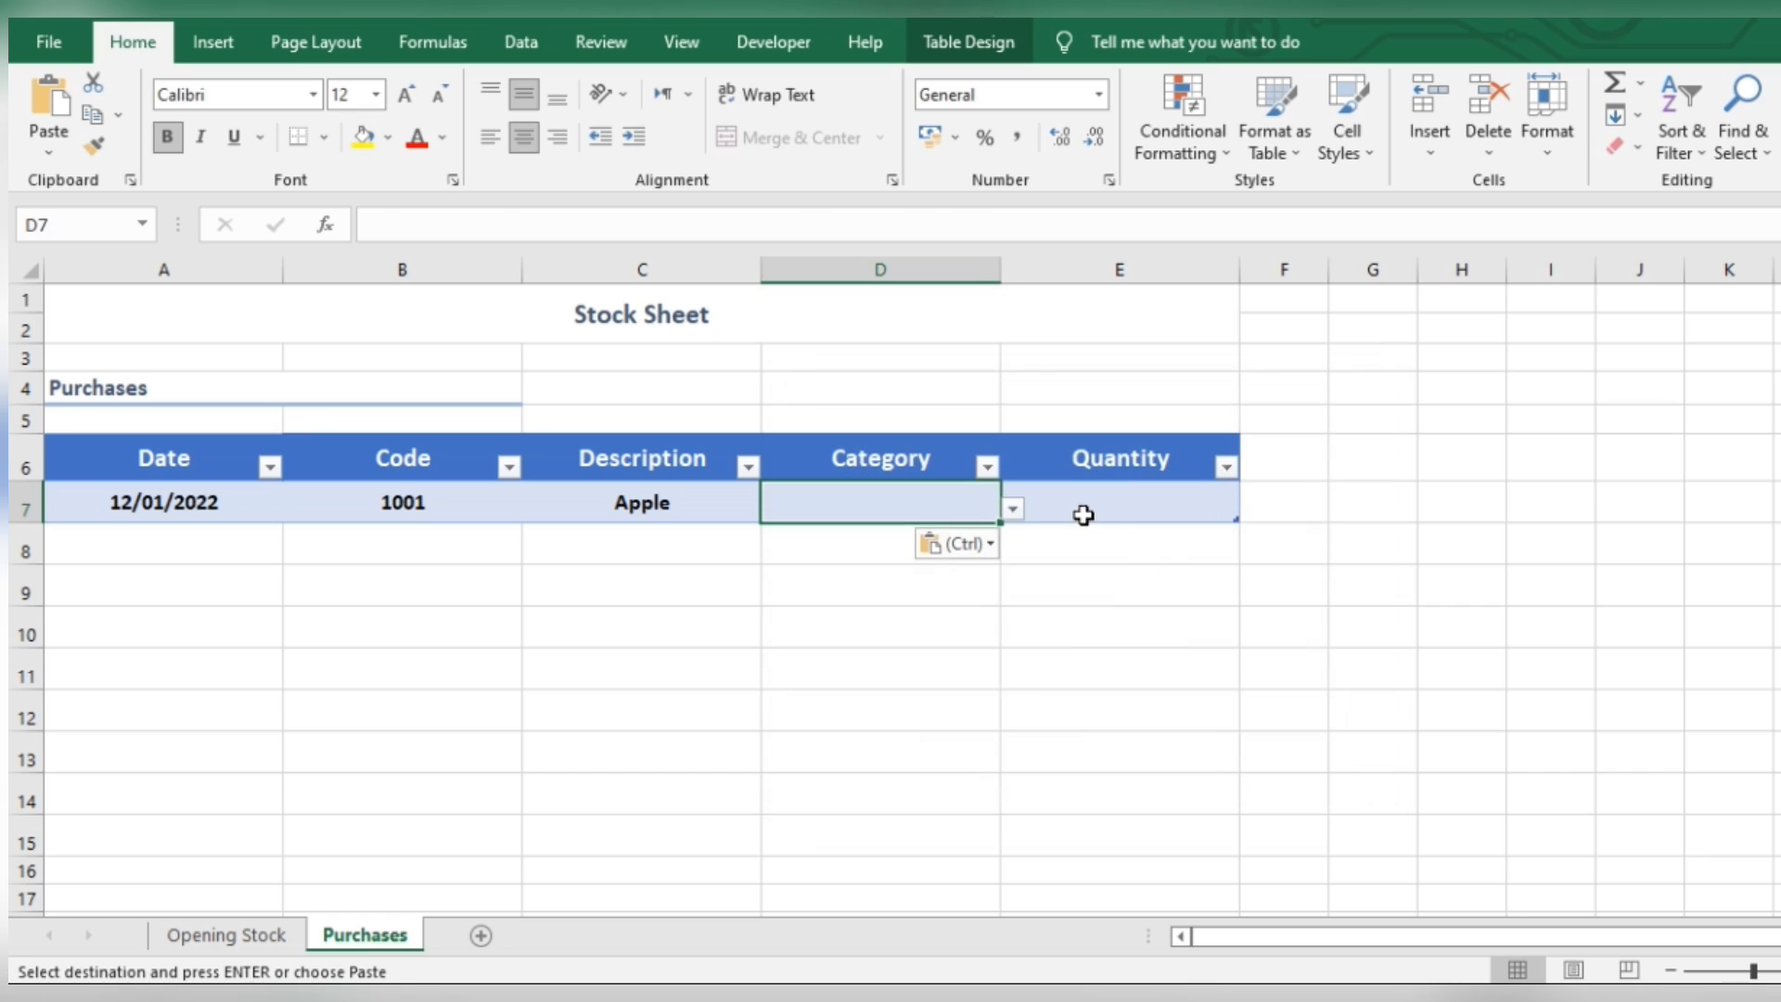
Step: Reuse the Description VLOOKUP formula in Category cell D7 with the column index set to 3
click(714, 506)
drag(776, 223, 520, 202)
key(ctrl+c)
key(Escape)
key(Right)
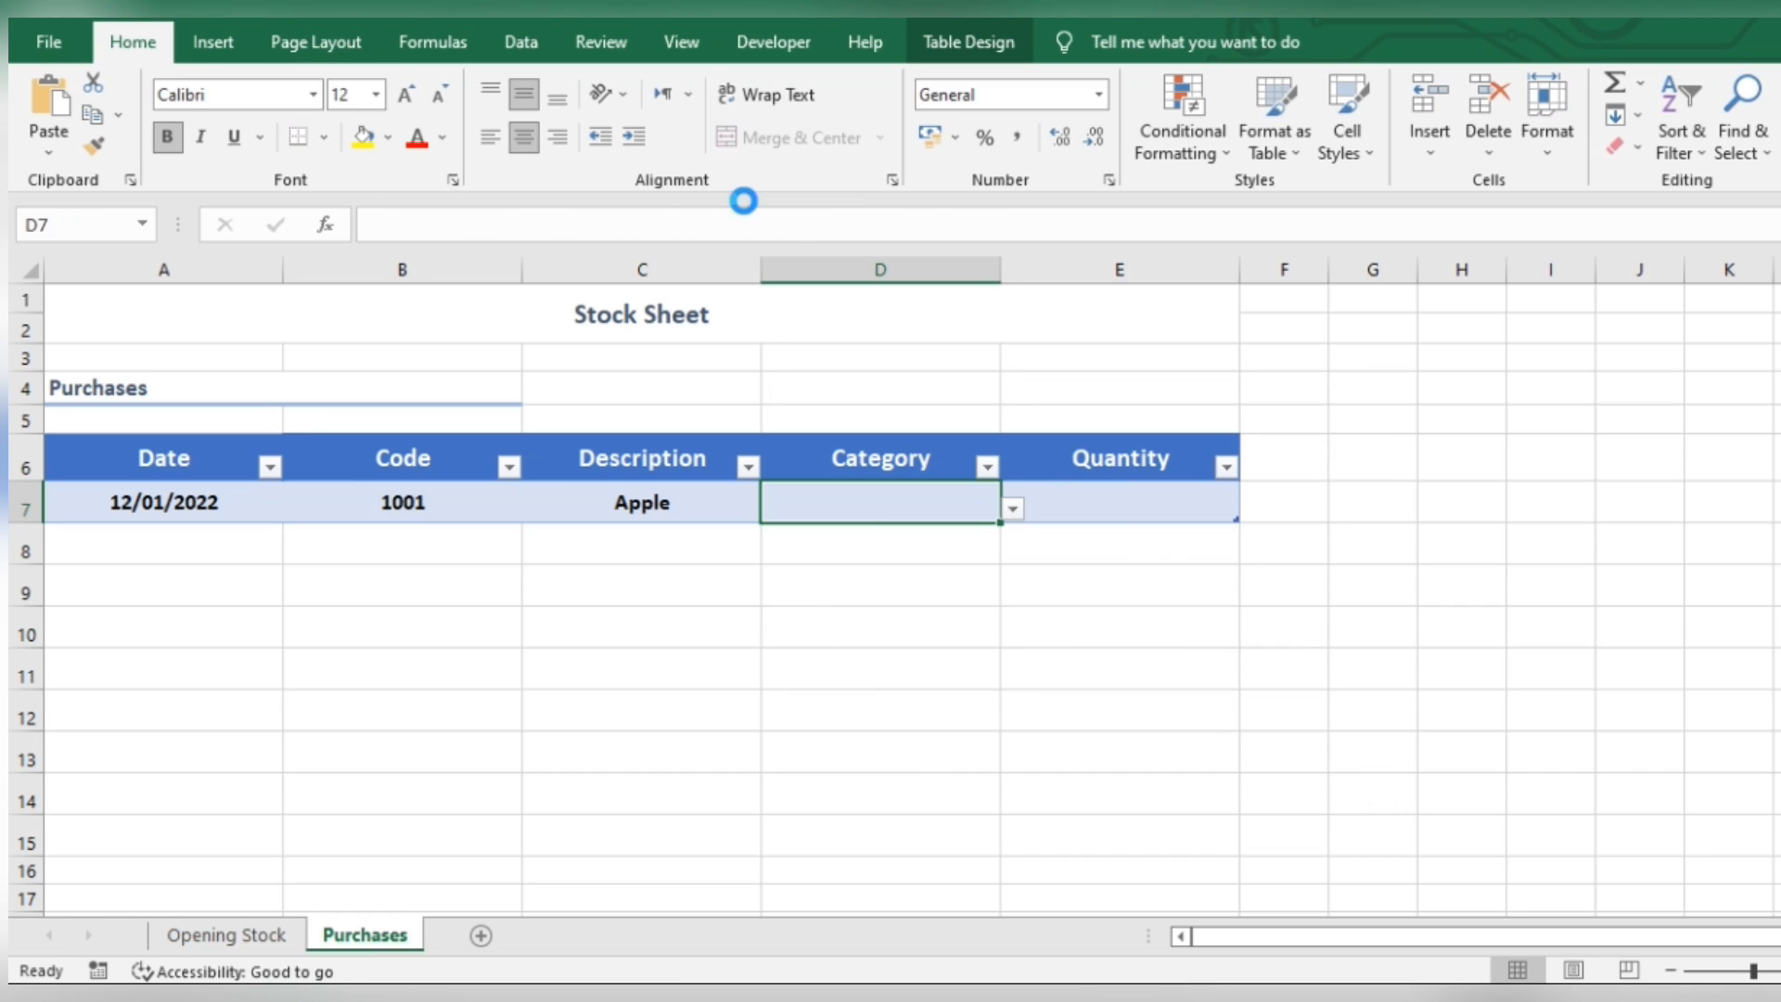
key(ctrl+v)
click(691, 223)
key(BackSpace)
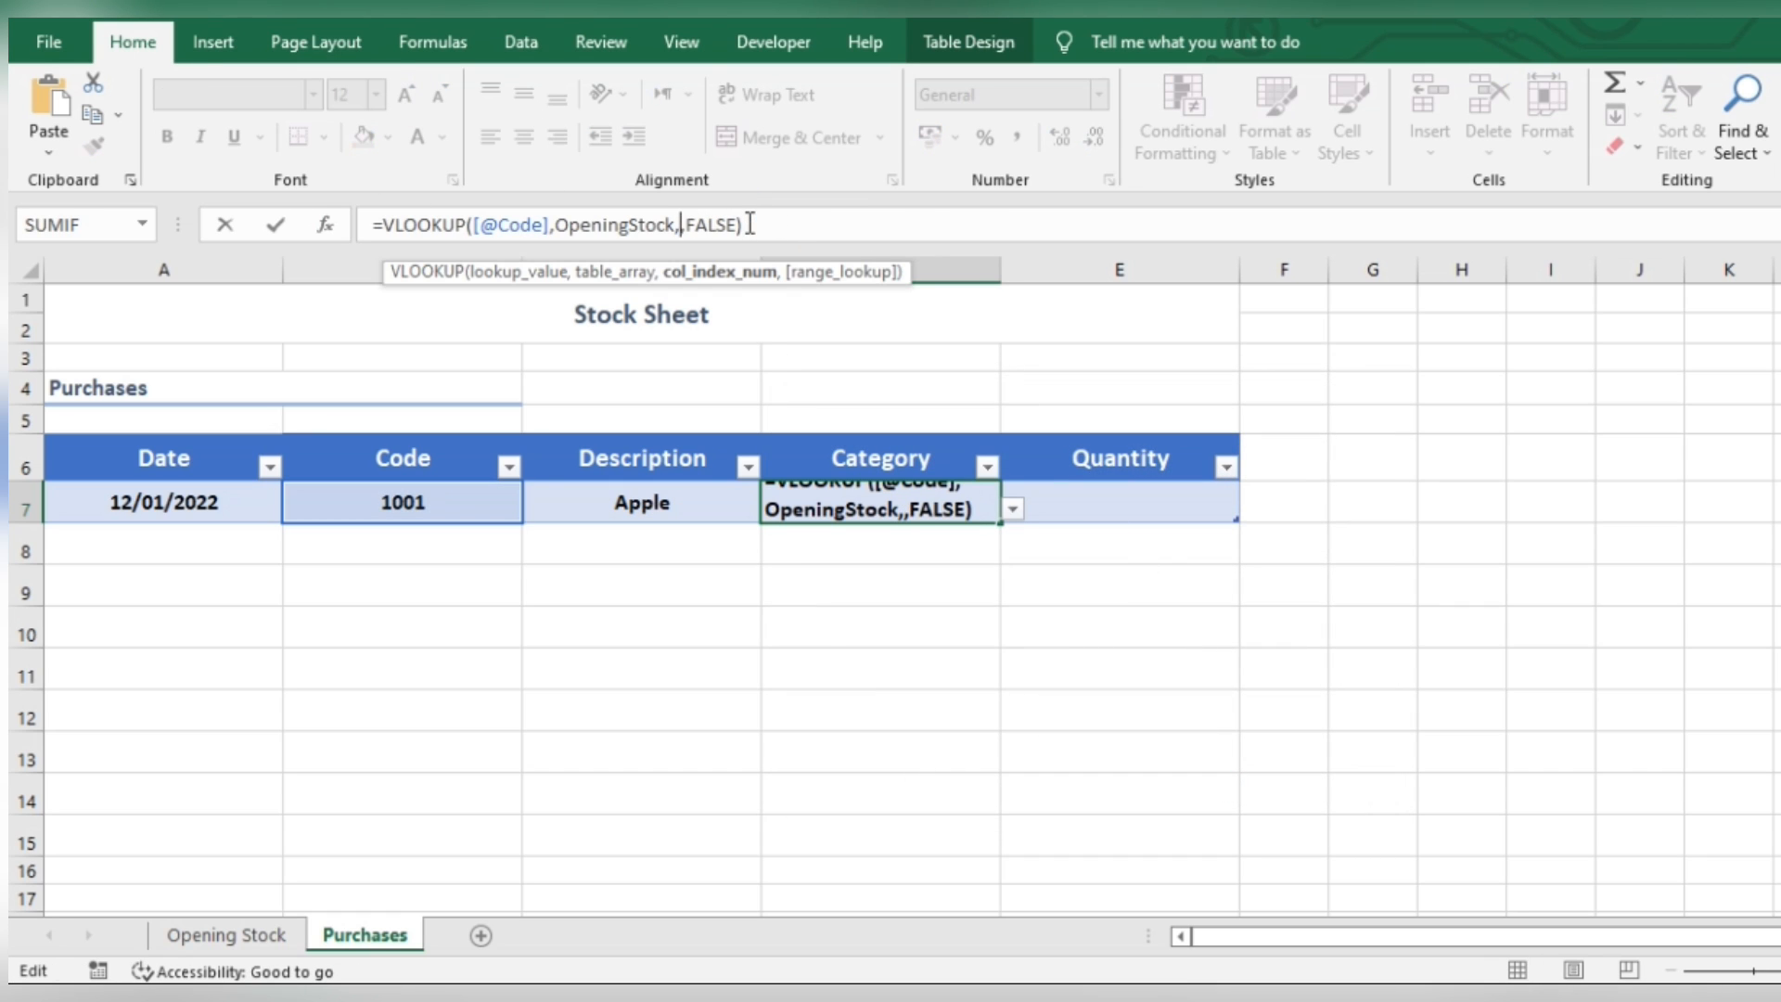
text(3)
key(Return)
click(994, 502)
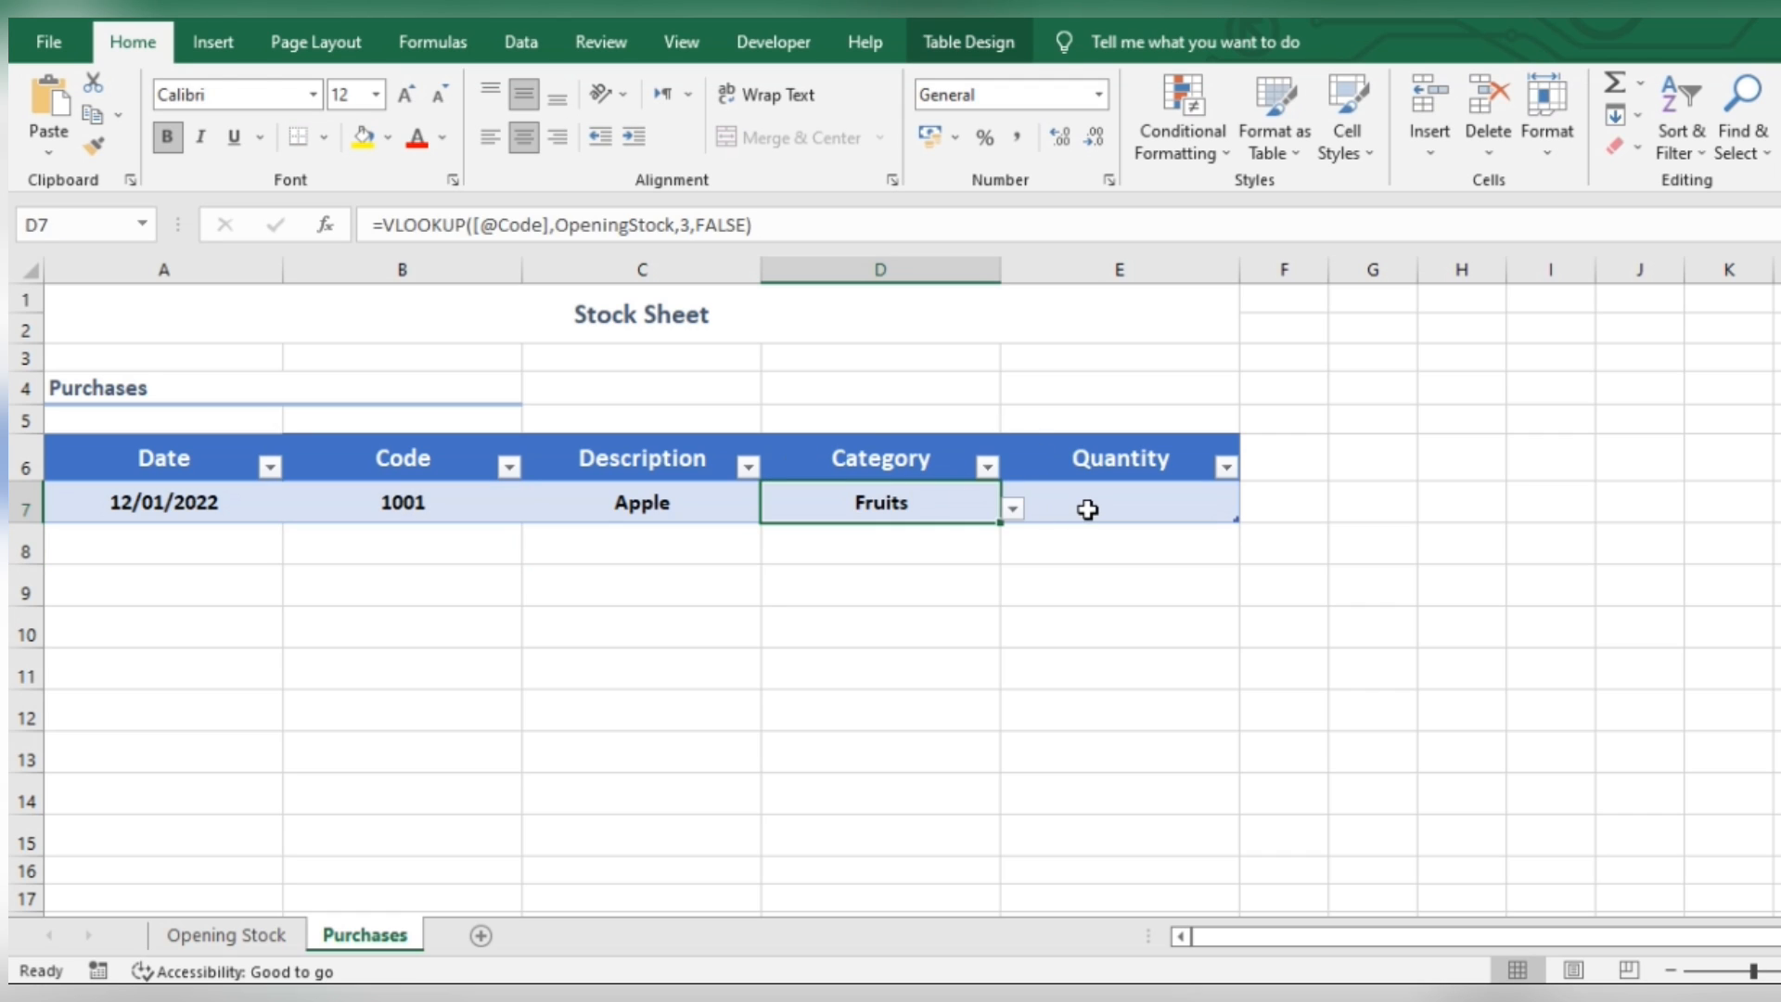
Step: Set the first purchase's quantity to 5 and start the next purchase row with date 13/02/2022
click(1085, 509)
text(5)
key(Return)
key(Home)
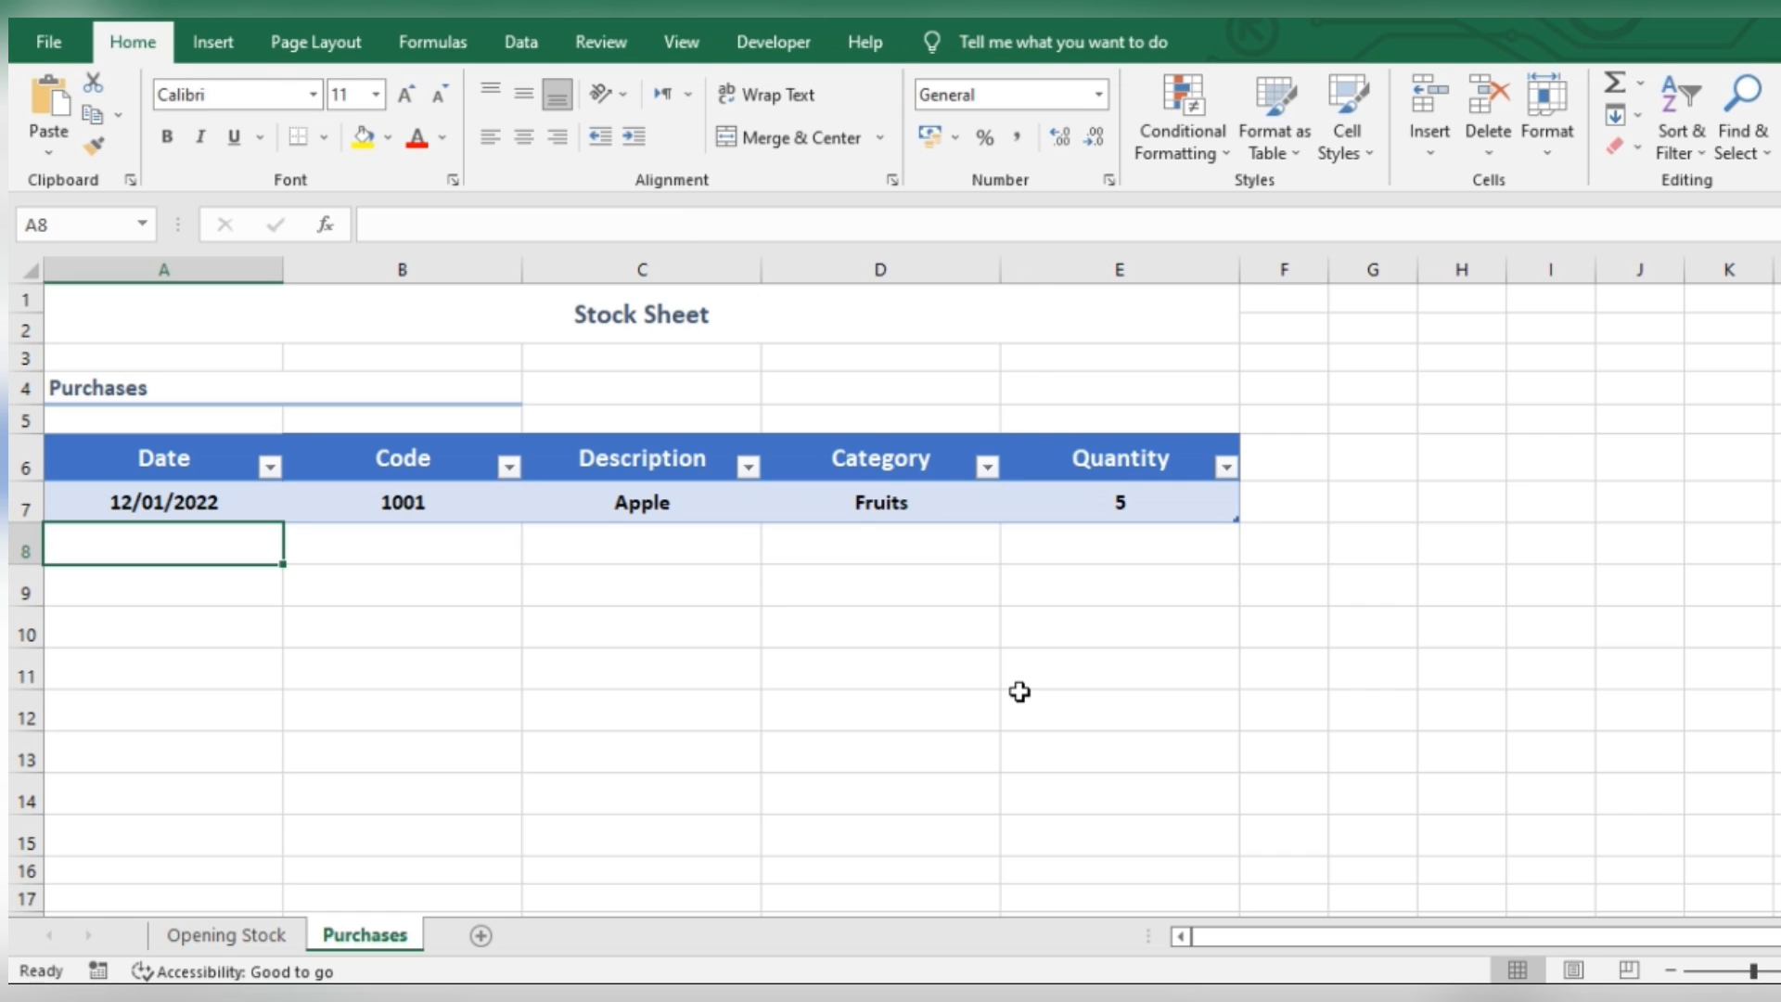
text(13/02/2022)
key(Tab)
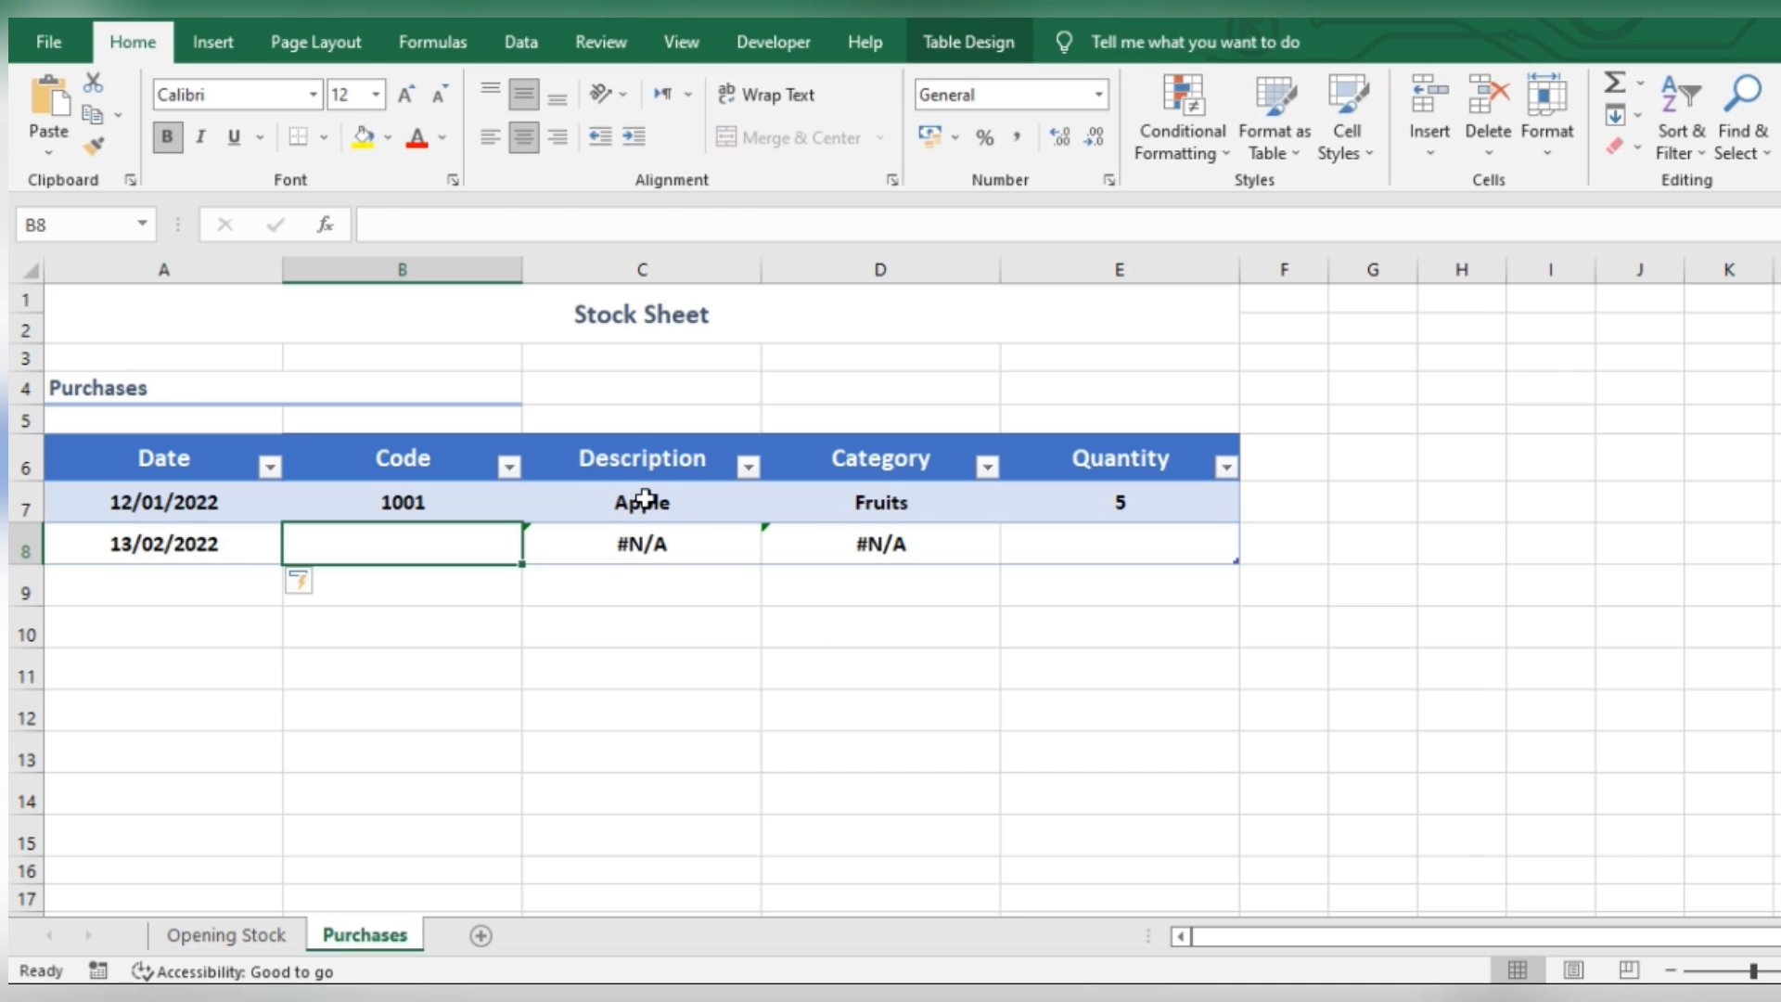
Step: Wrap the VLOOKUP in Description cell C7 of Purchases in IFERROR so that errors return an empty string
click(644, 499)
click(386, 224)
text(i)
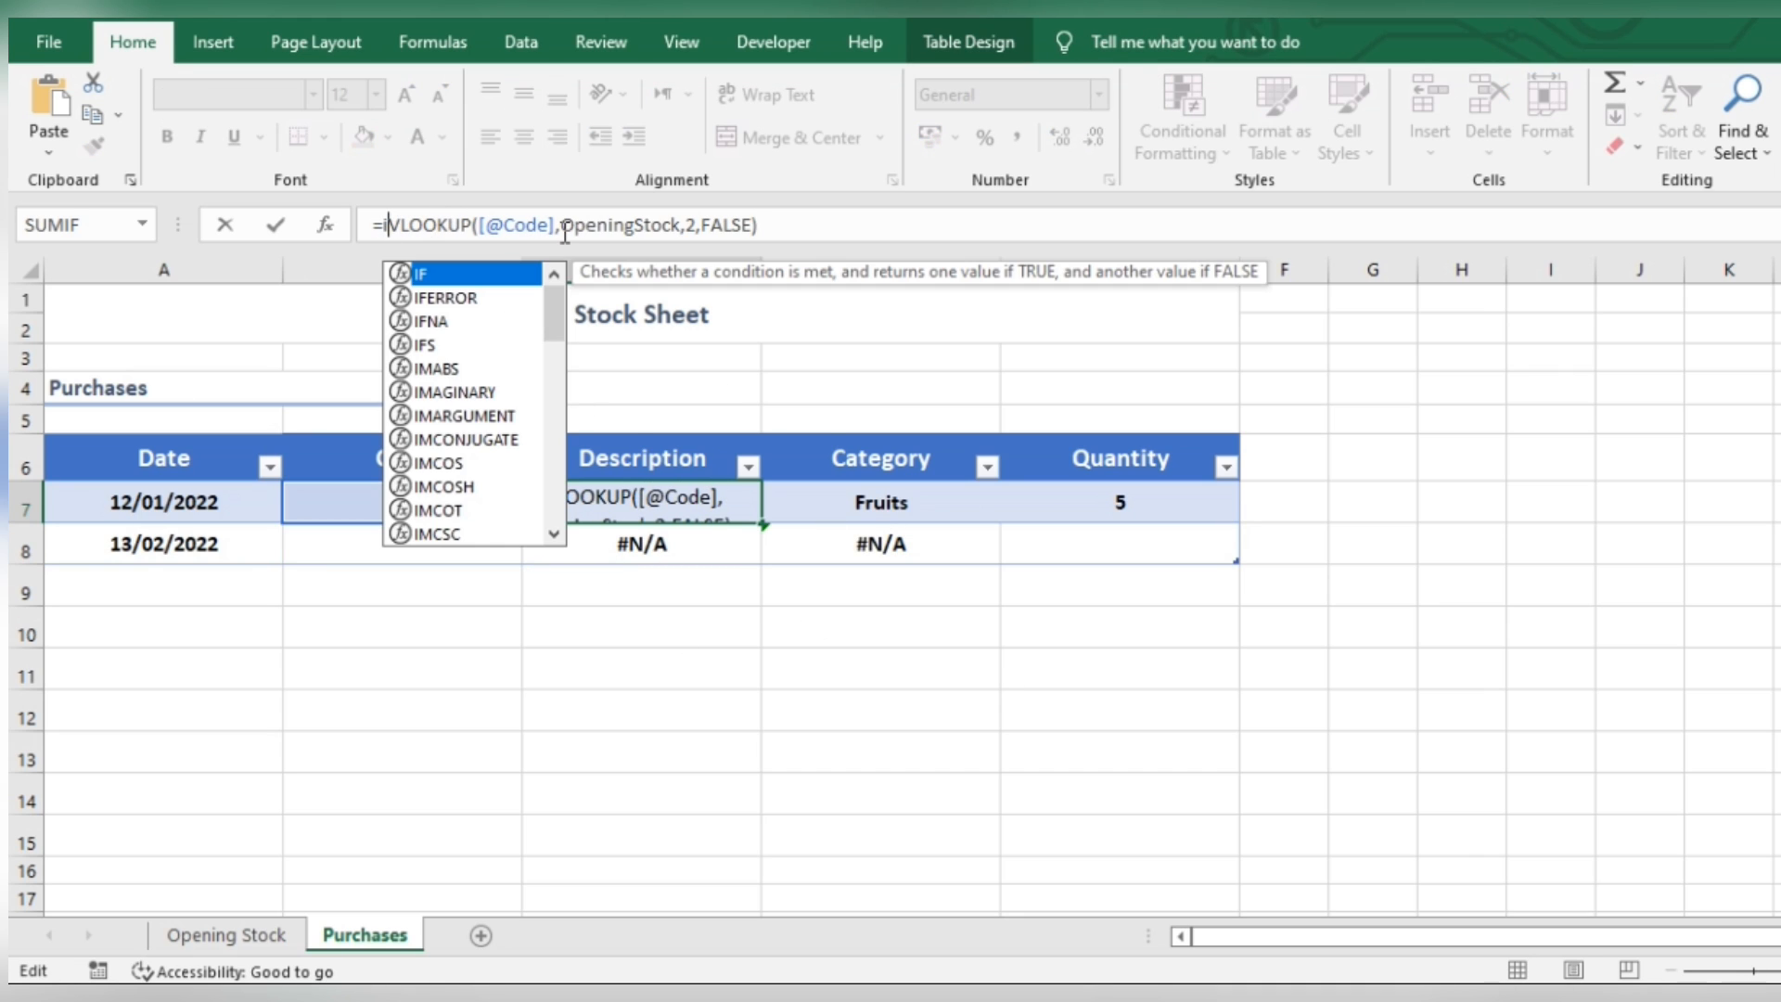
text(ferror)
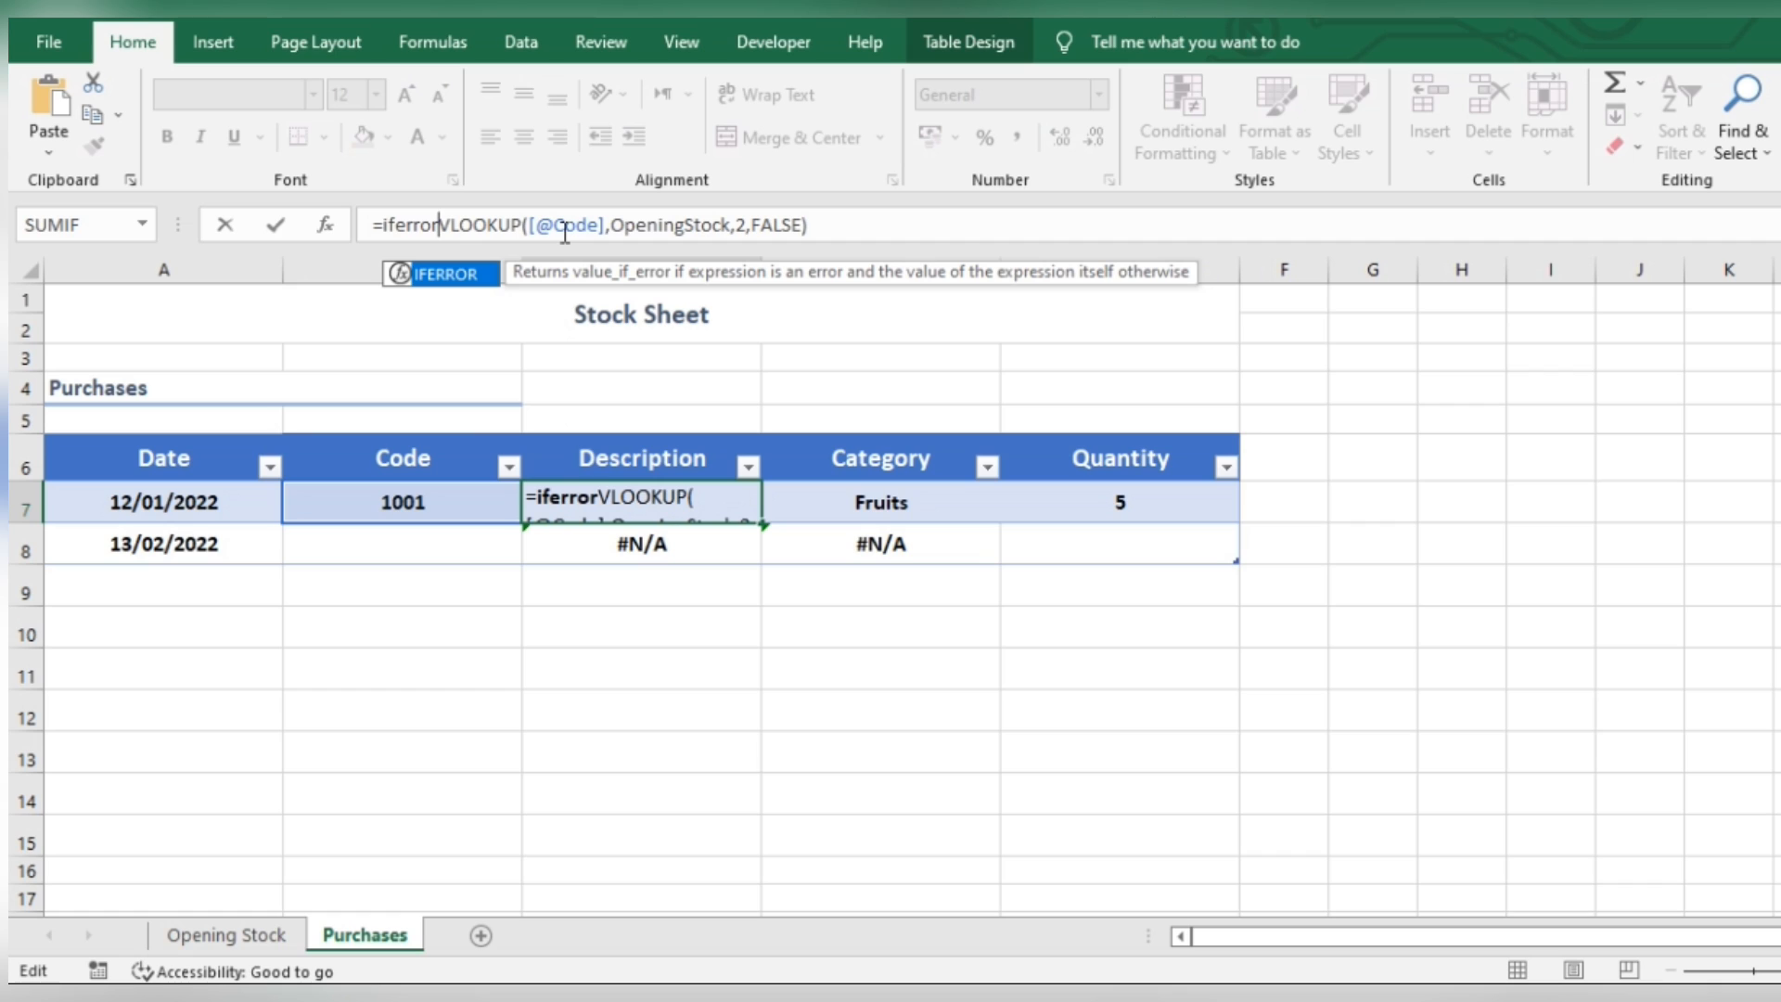
text(()
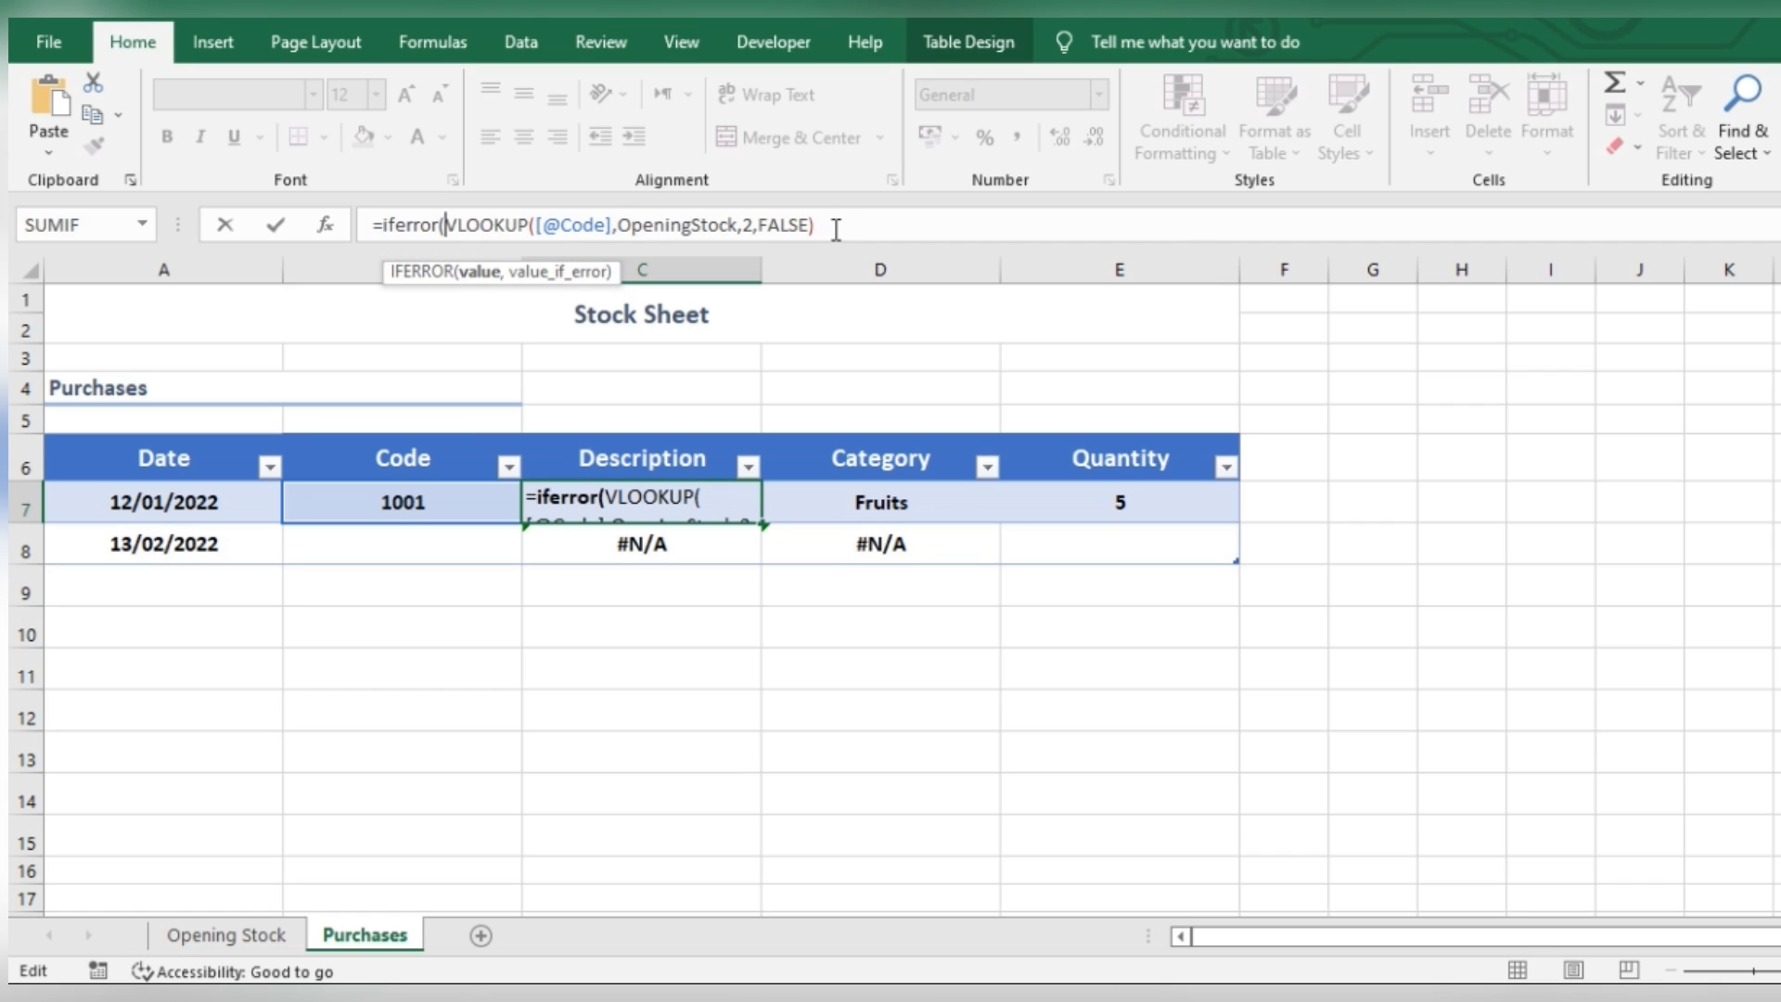
click(835, 228)
text(,)
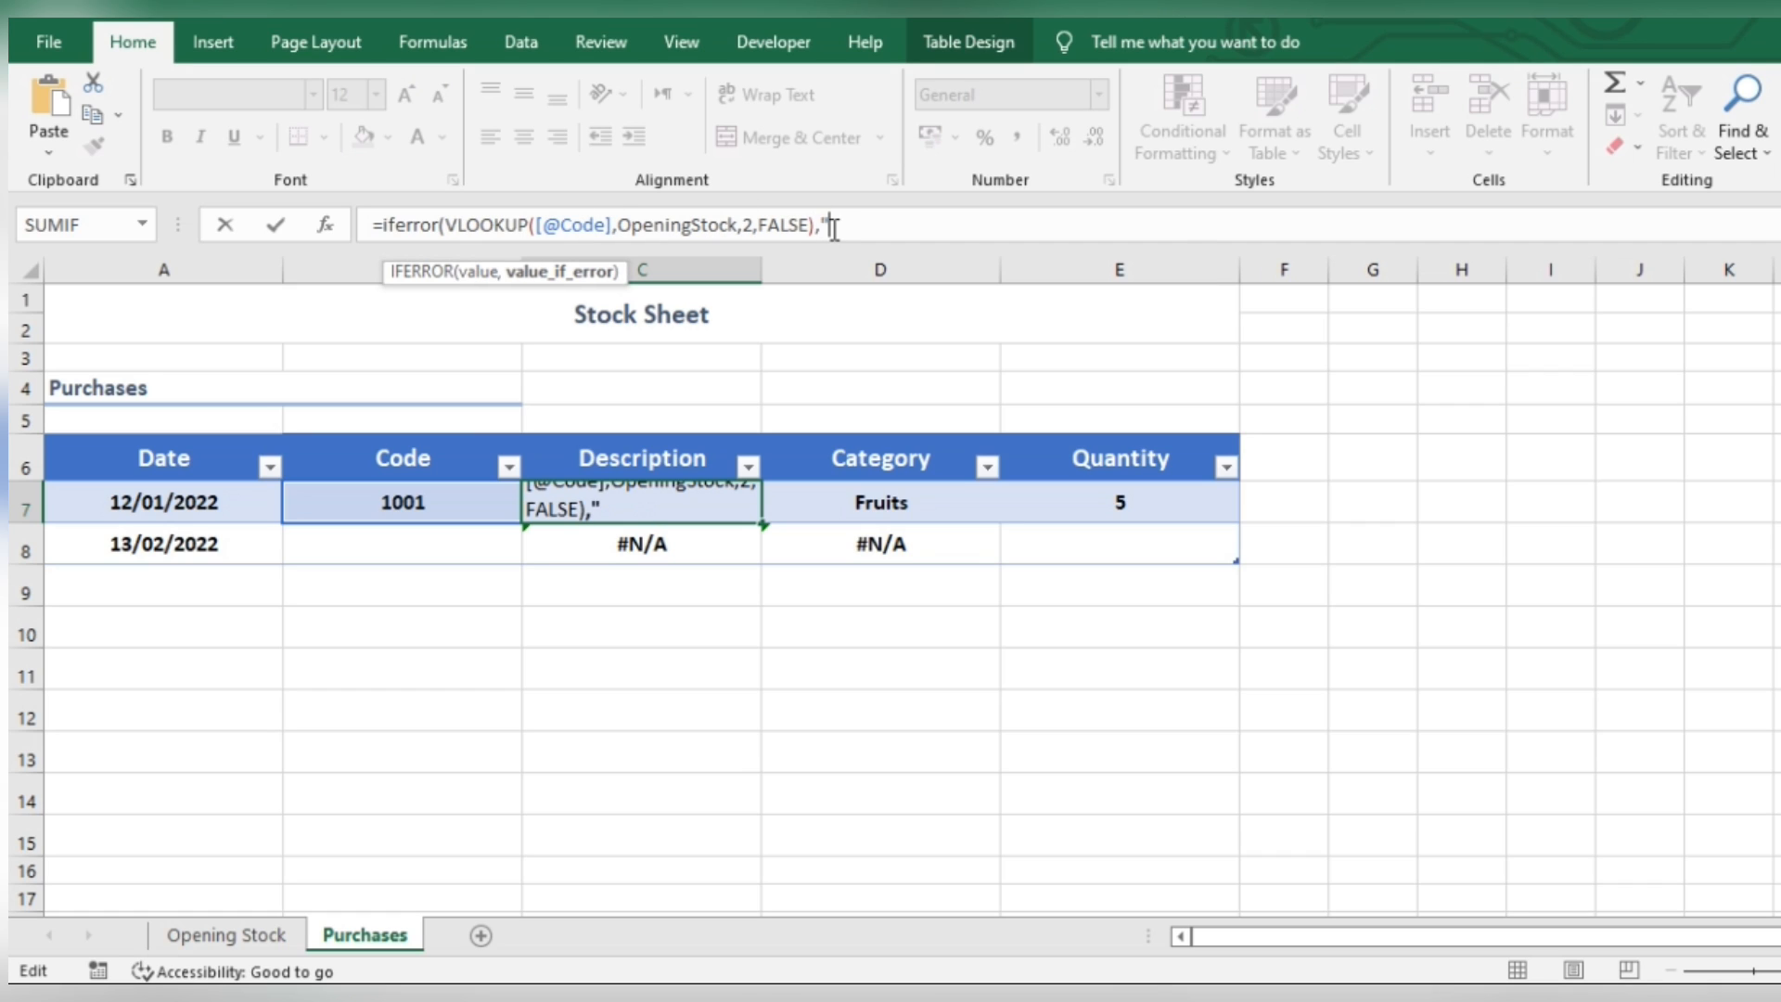
text(""))
key(Return)
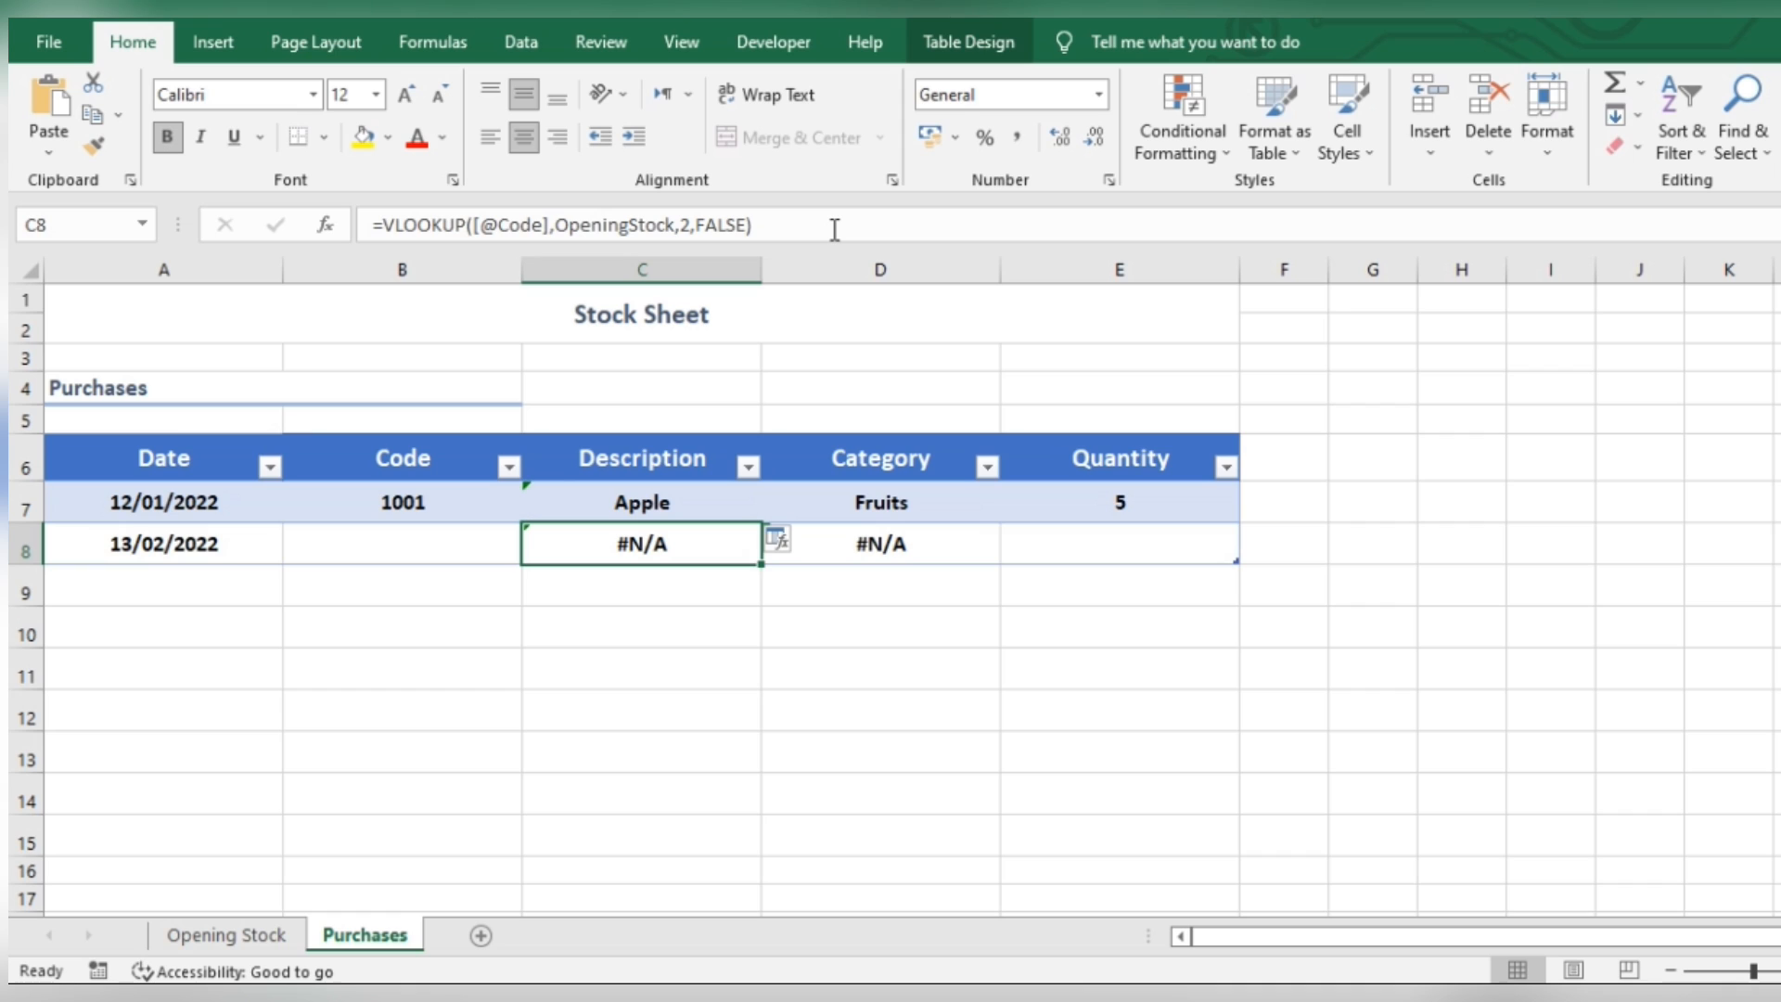
Step: Wrap the VLOOKUP in Category cell D7 of Purchases in IFERROR with an empty string as the error value
click(859, 486)
click(378, 225)
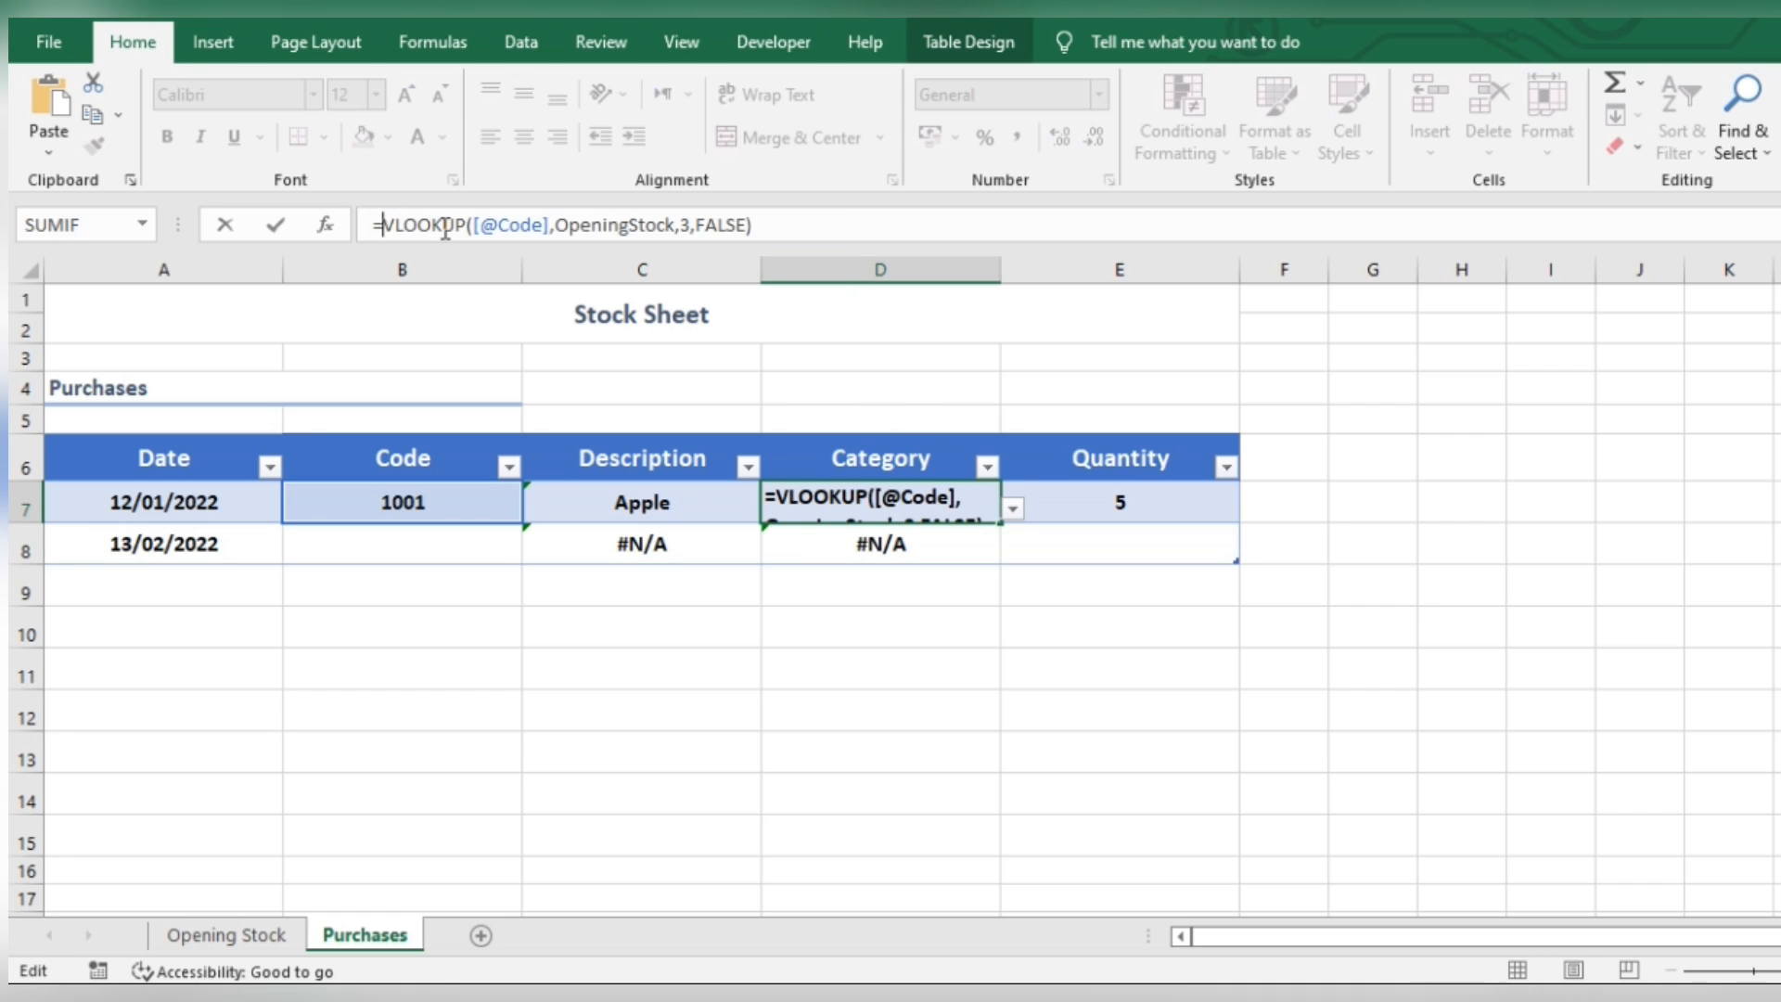
text(iferror()
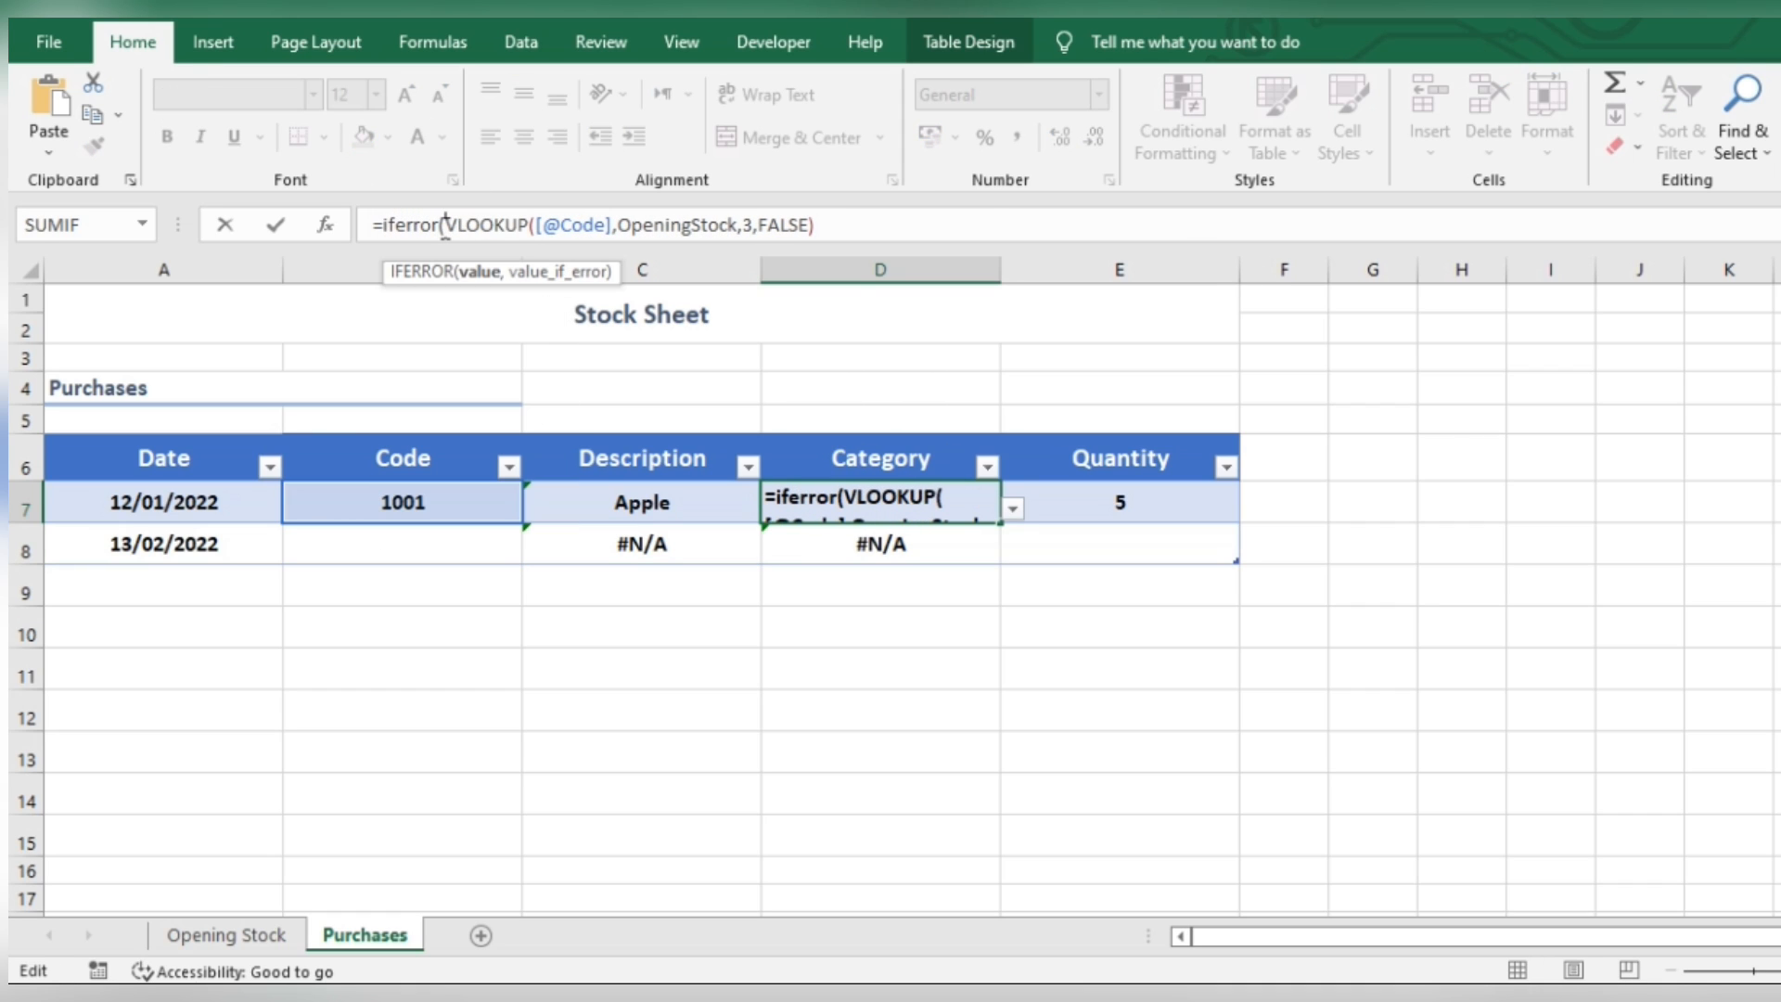
click(784, 225)
text(,""))
key(Return)
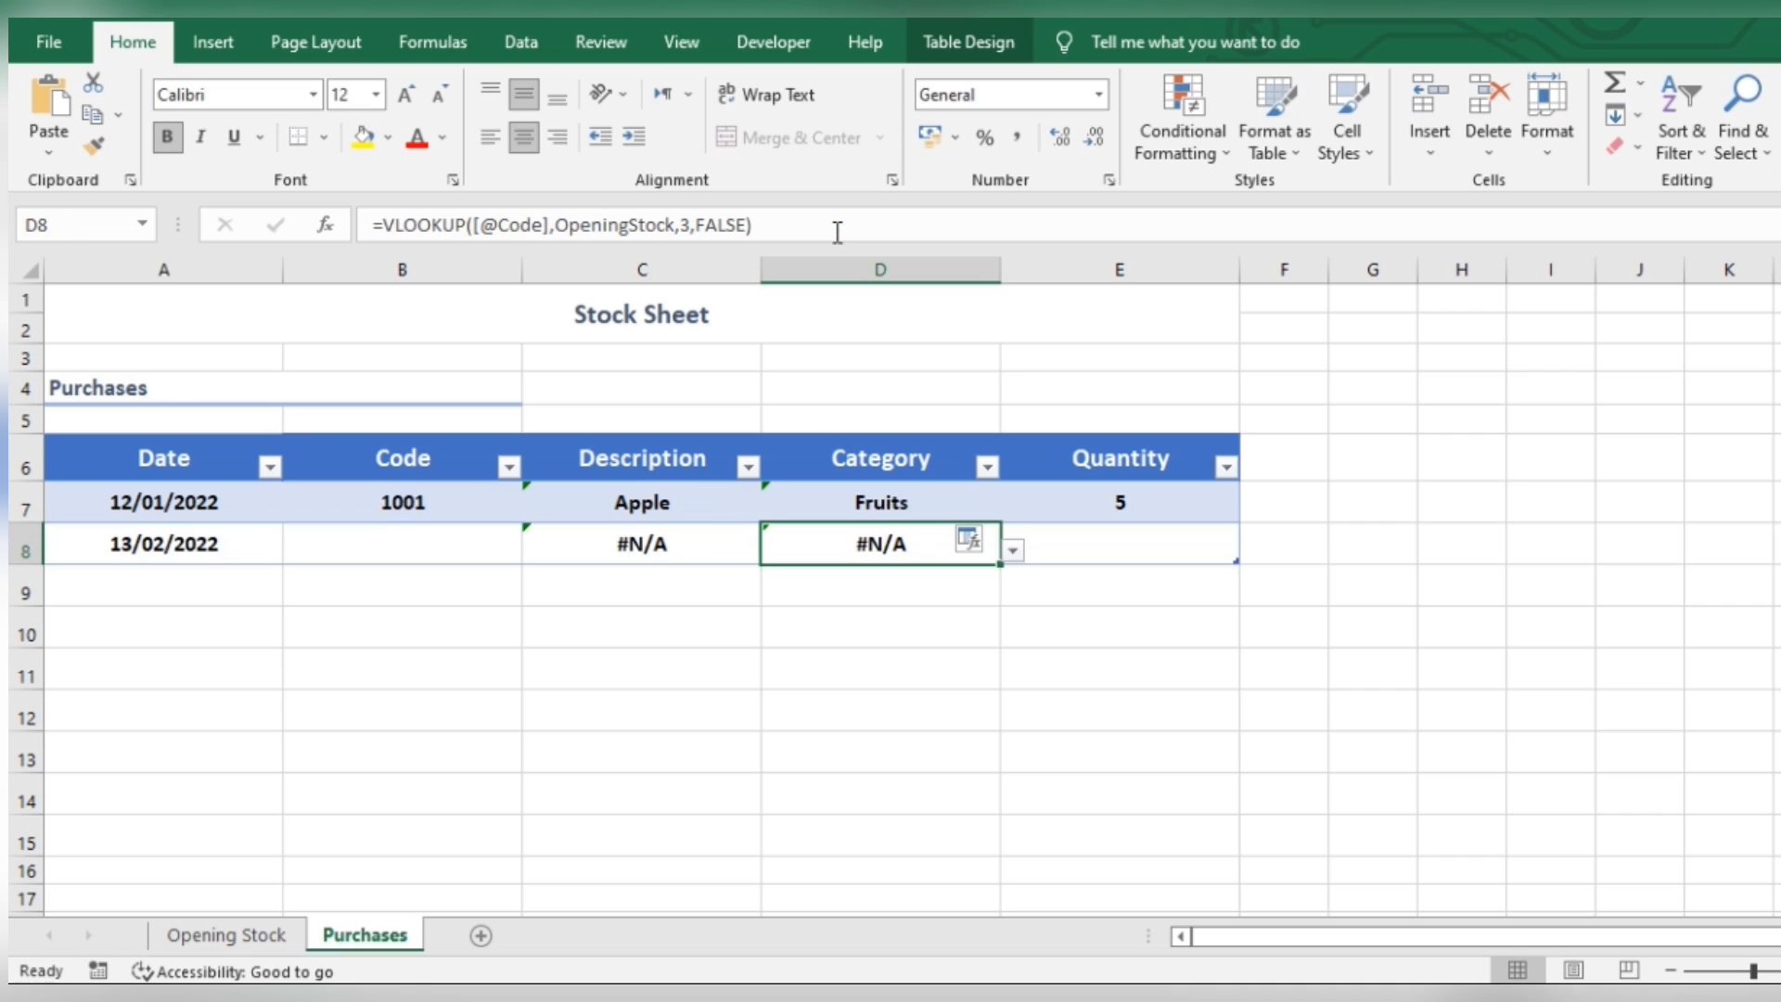
Step: Fill the IFERROR formulas of the first Description and Category cells down to row 8
click(661, 499)
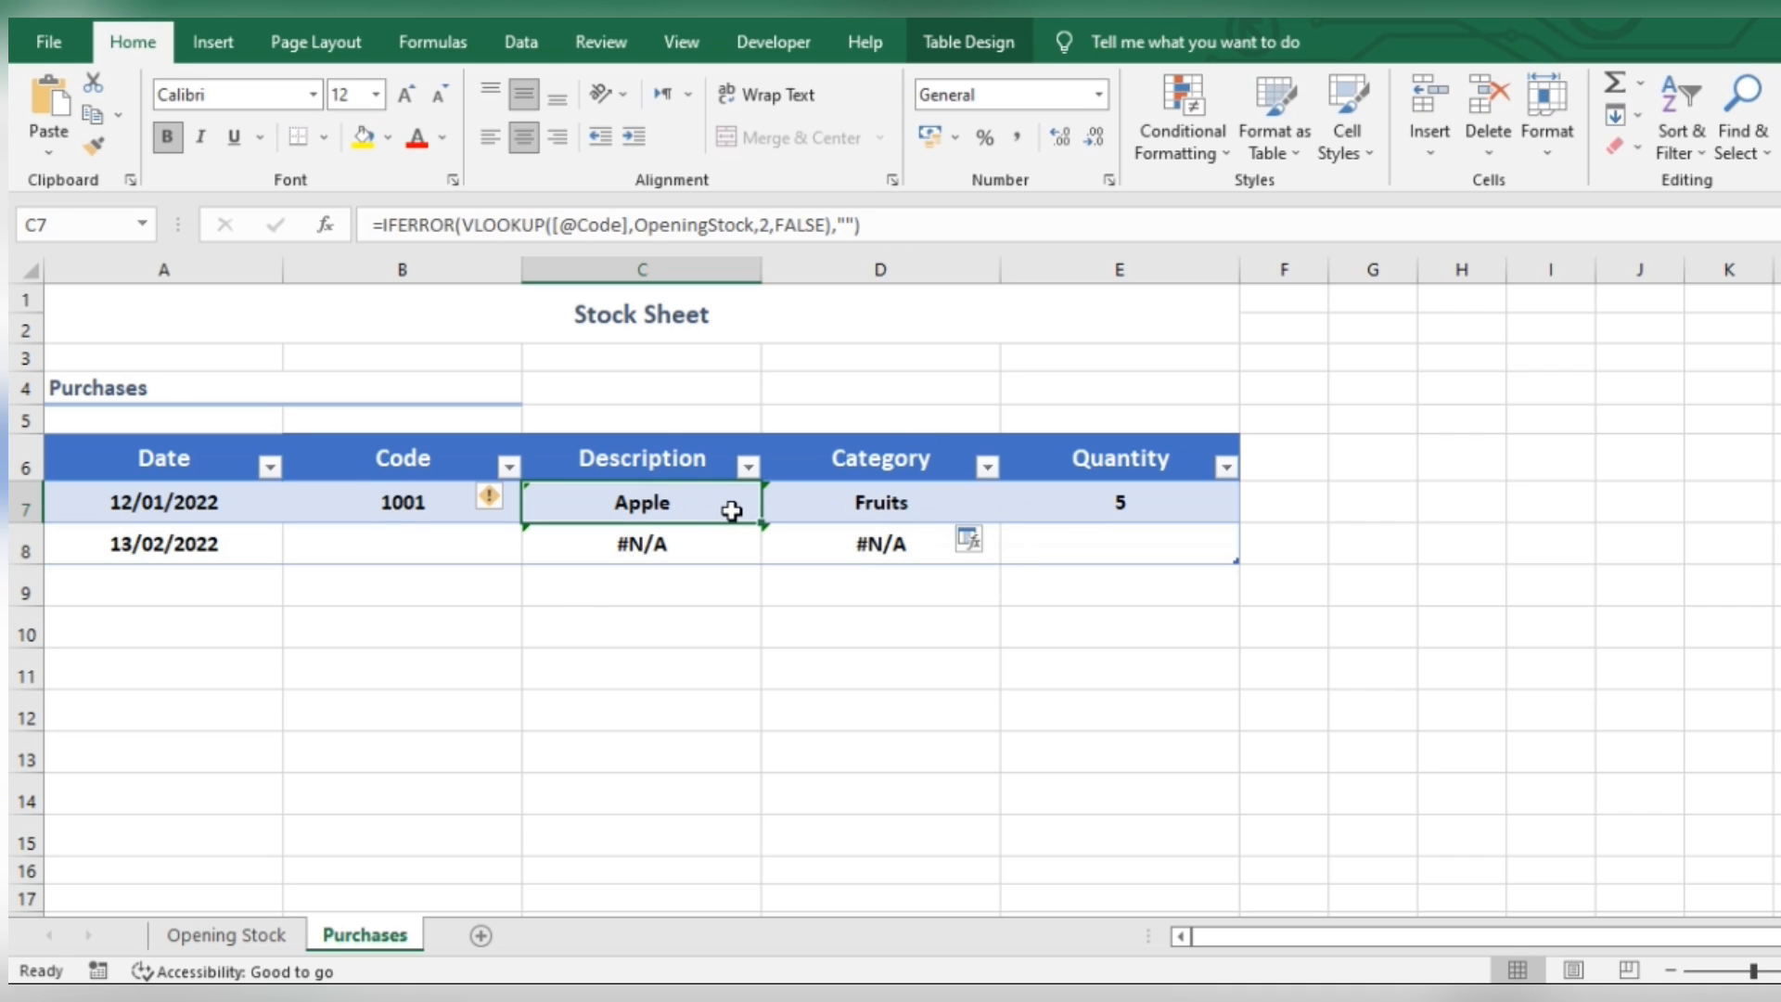
drag(768, 527, 766, 555)
click(854, 501)
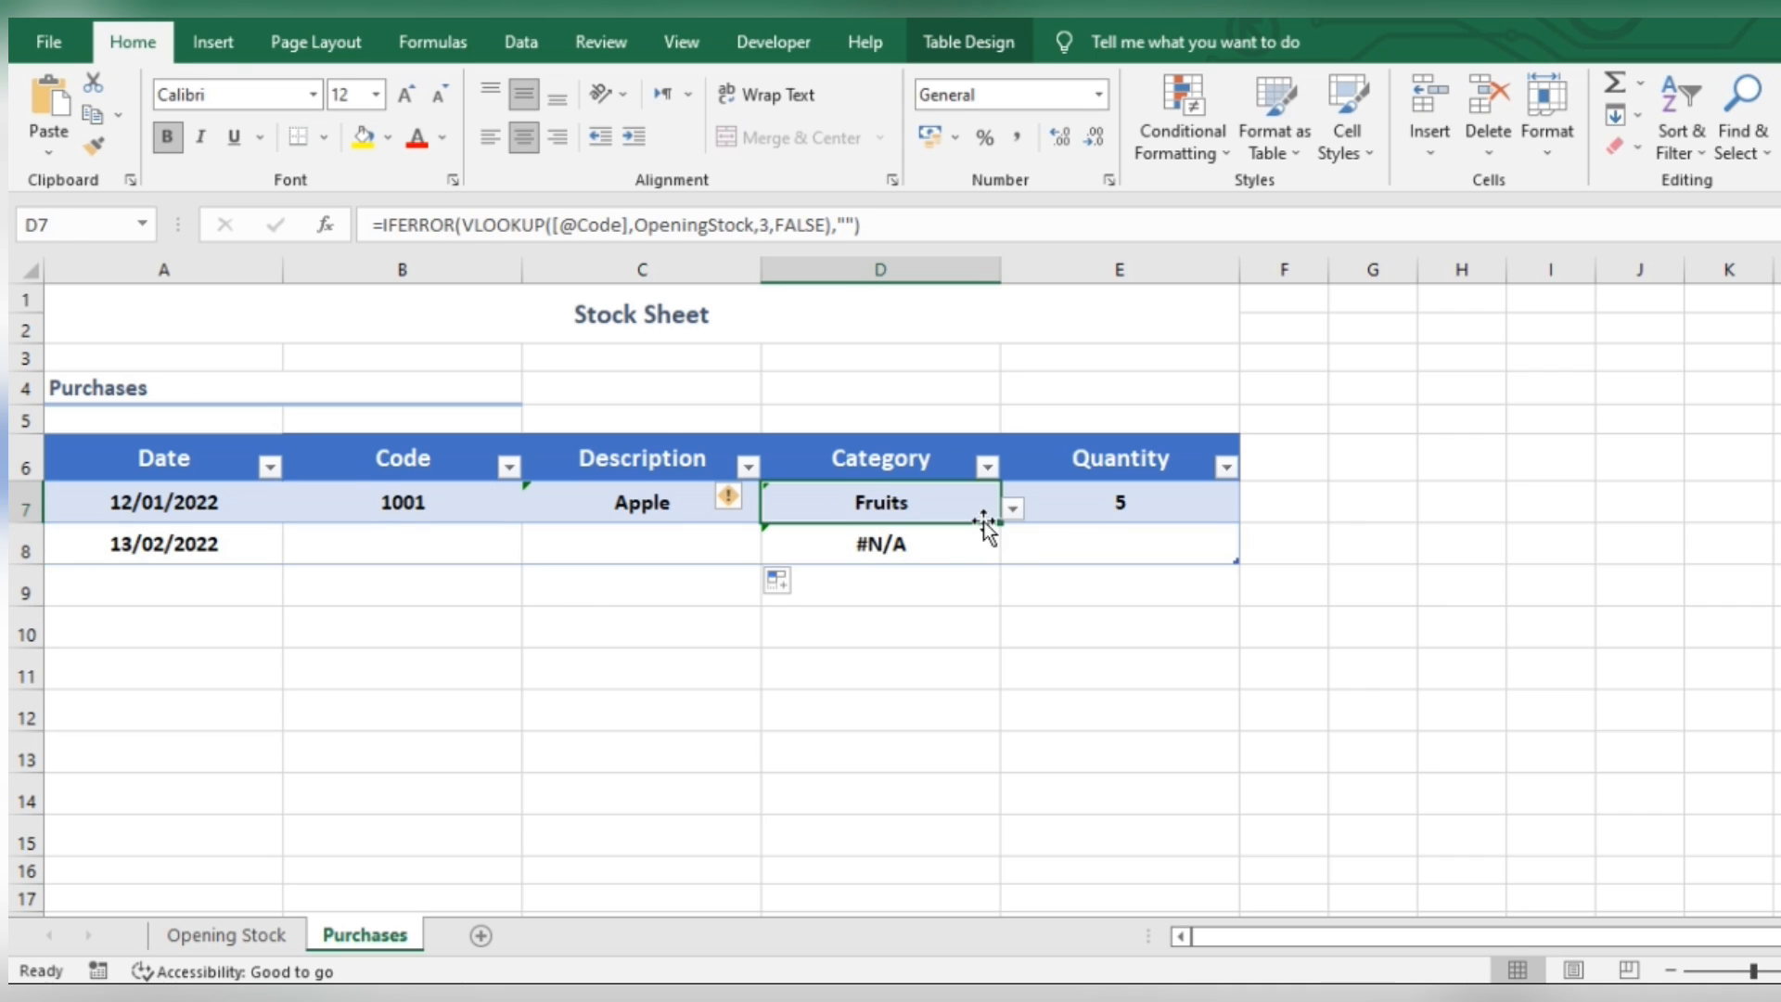
double_click(1000, 520)
click(561, 583)
Step: Complete the second purchase row with code 1002 and quantity 8
click(402, 544)
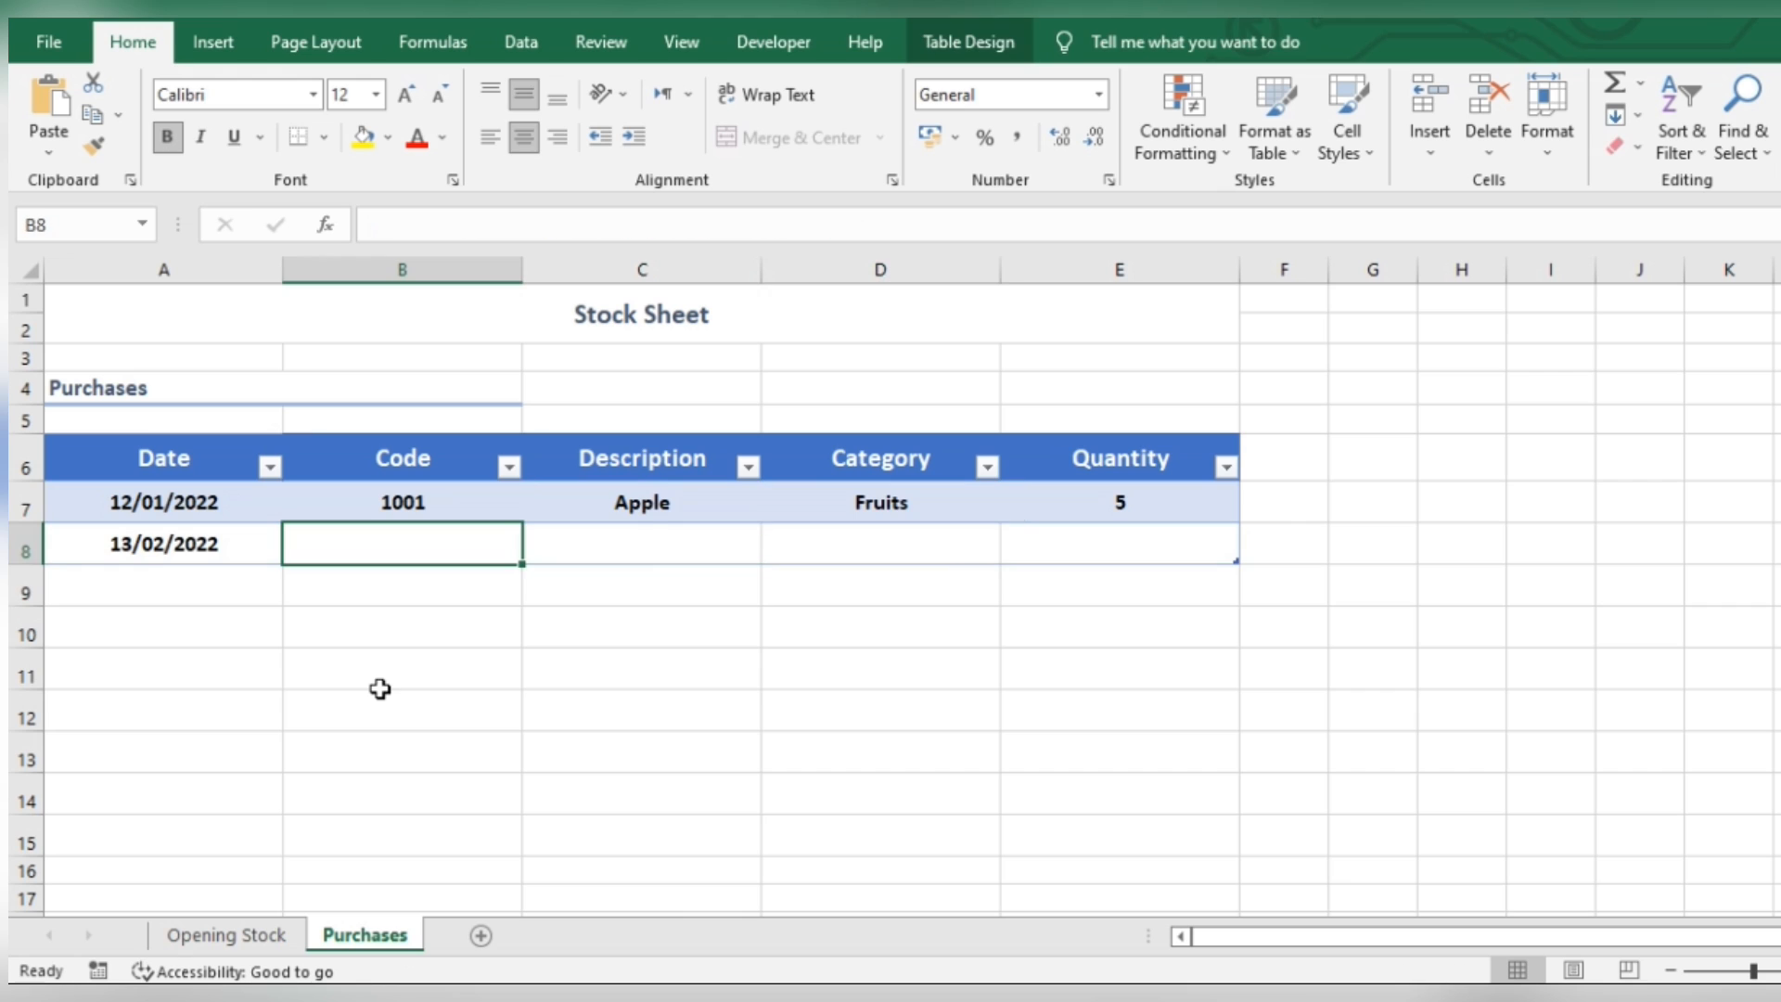
text(1002)
key(Tab)
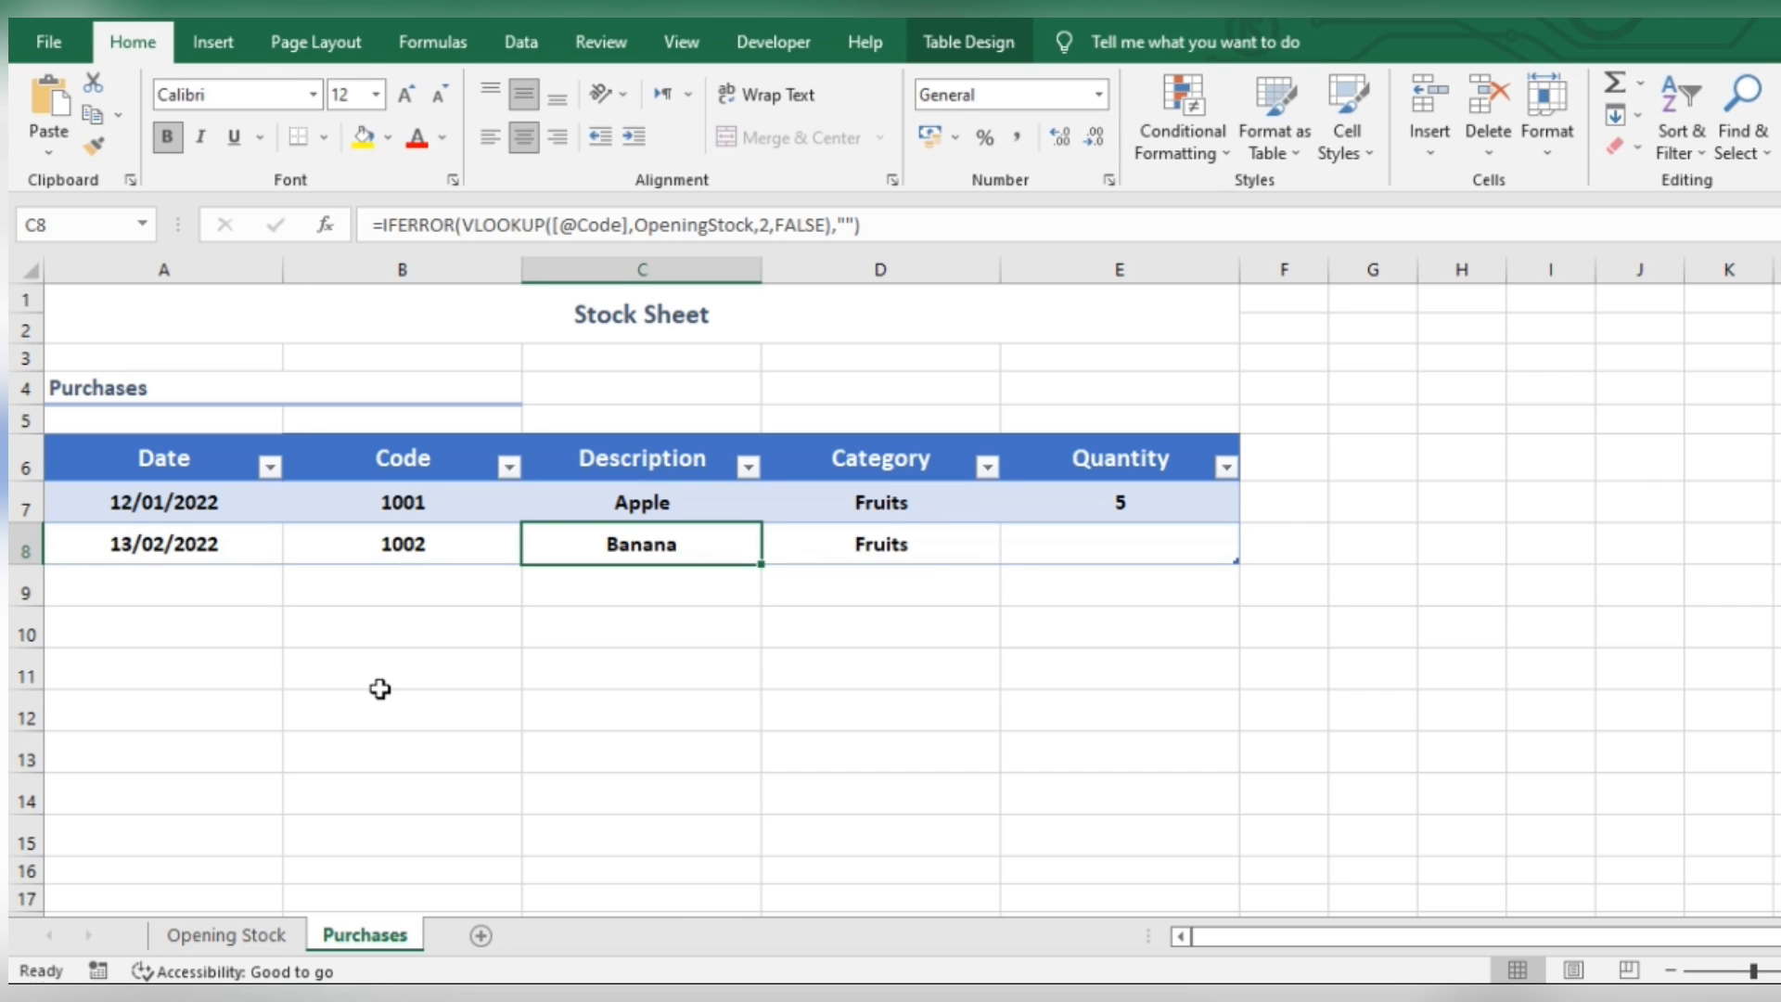
key(Tab)
key(Tab)
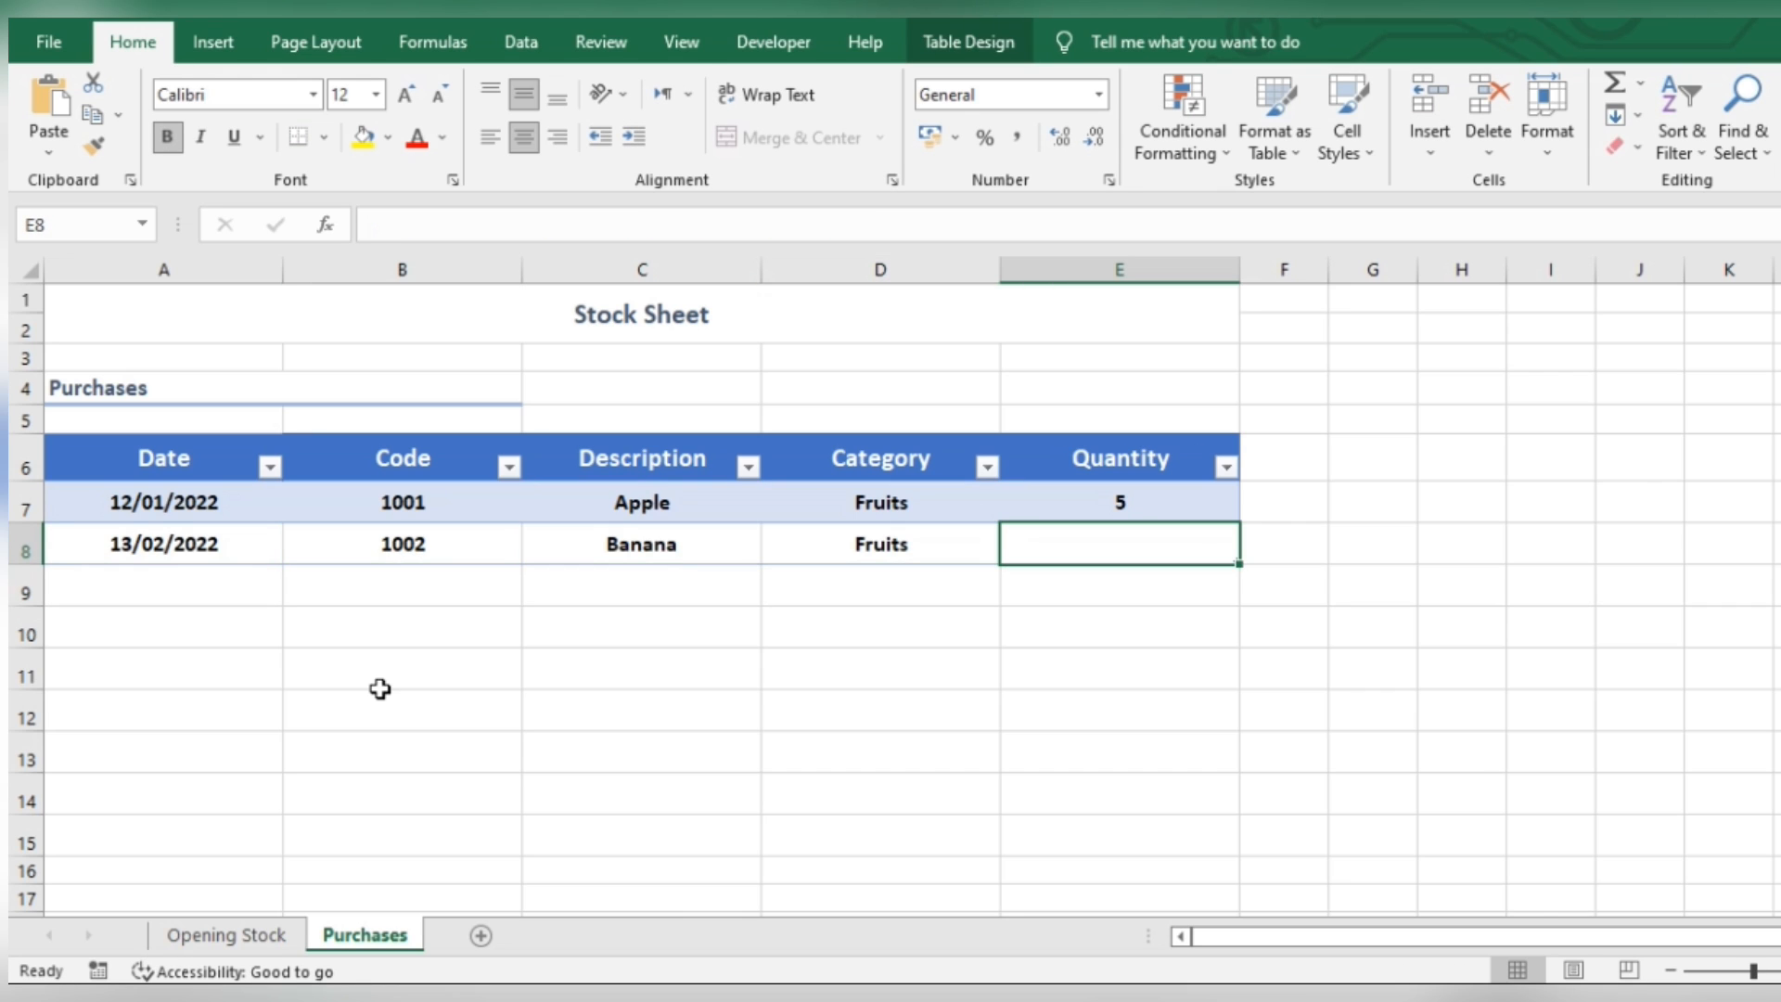
text(8)
key(Return)
Step: Start the third purchase row with date 14/02/2022 and code 1007
key(Left)
text(14/02/2022)
key(Tab)
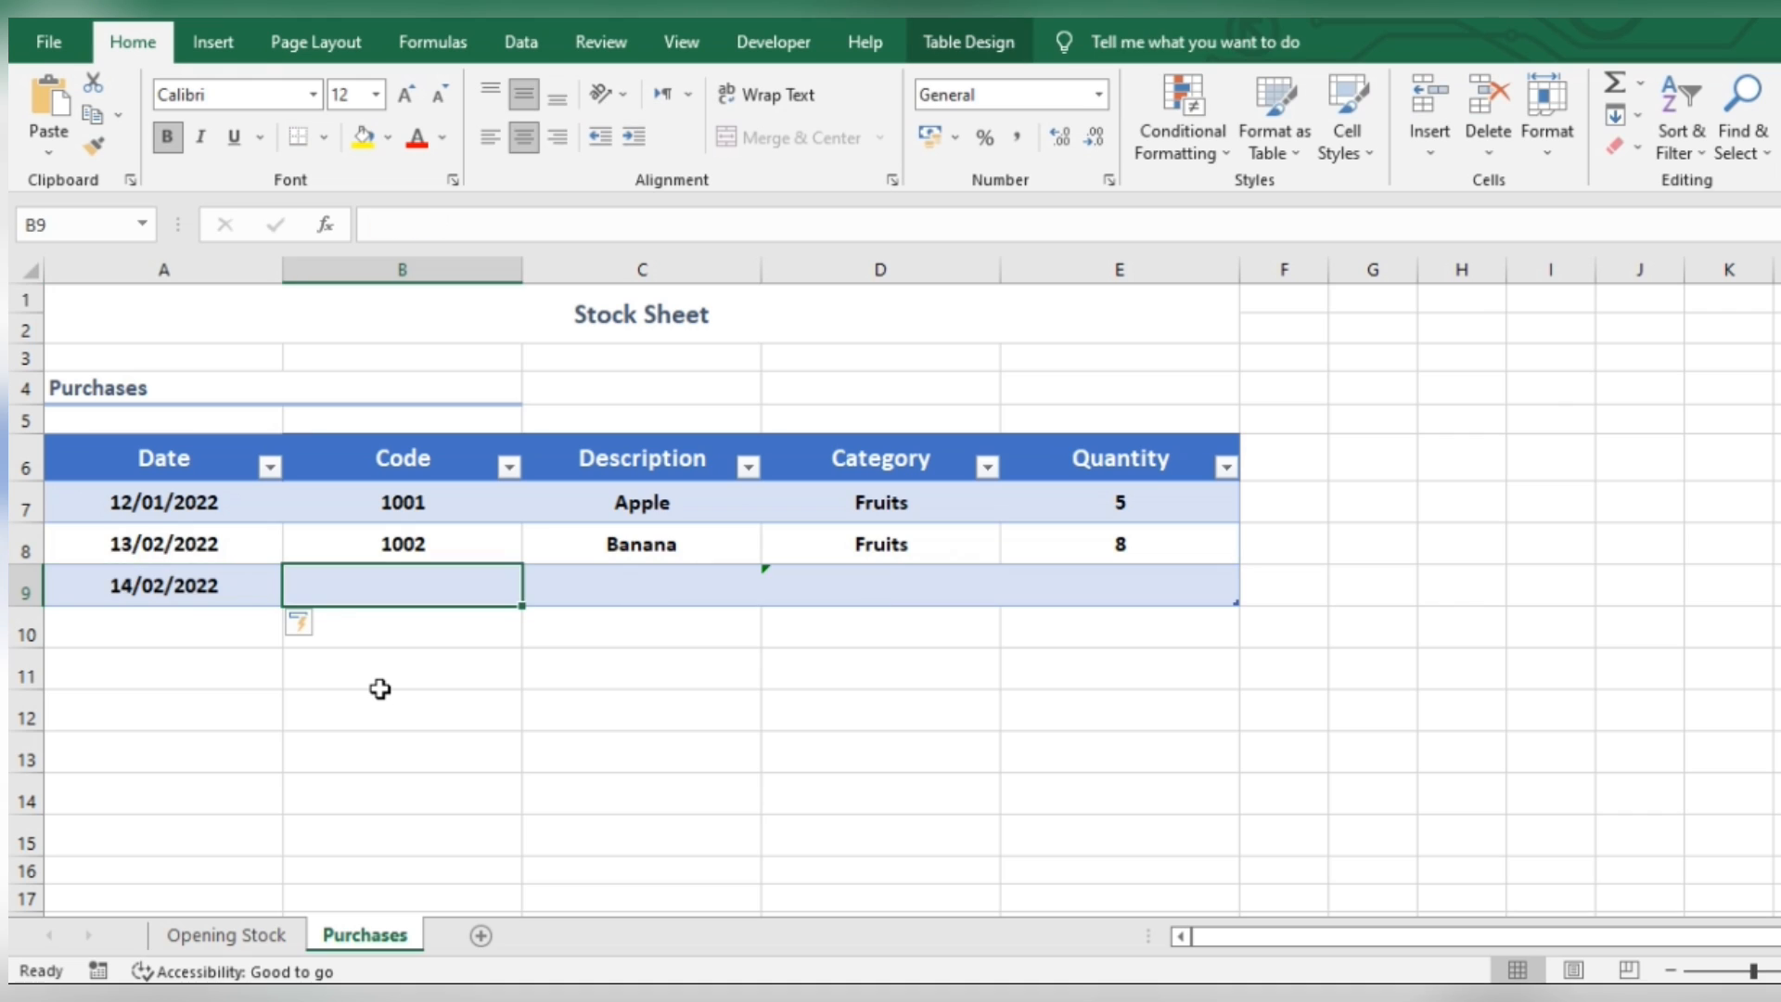
text(1007)
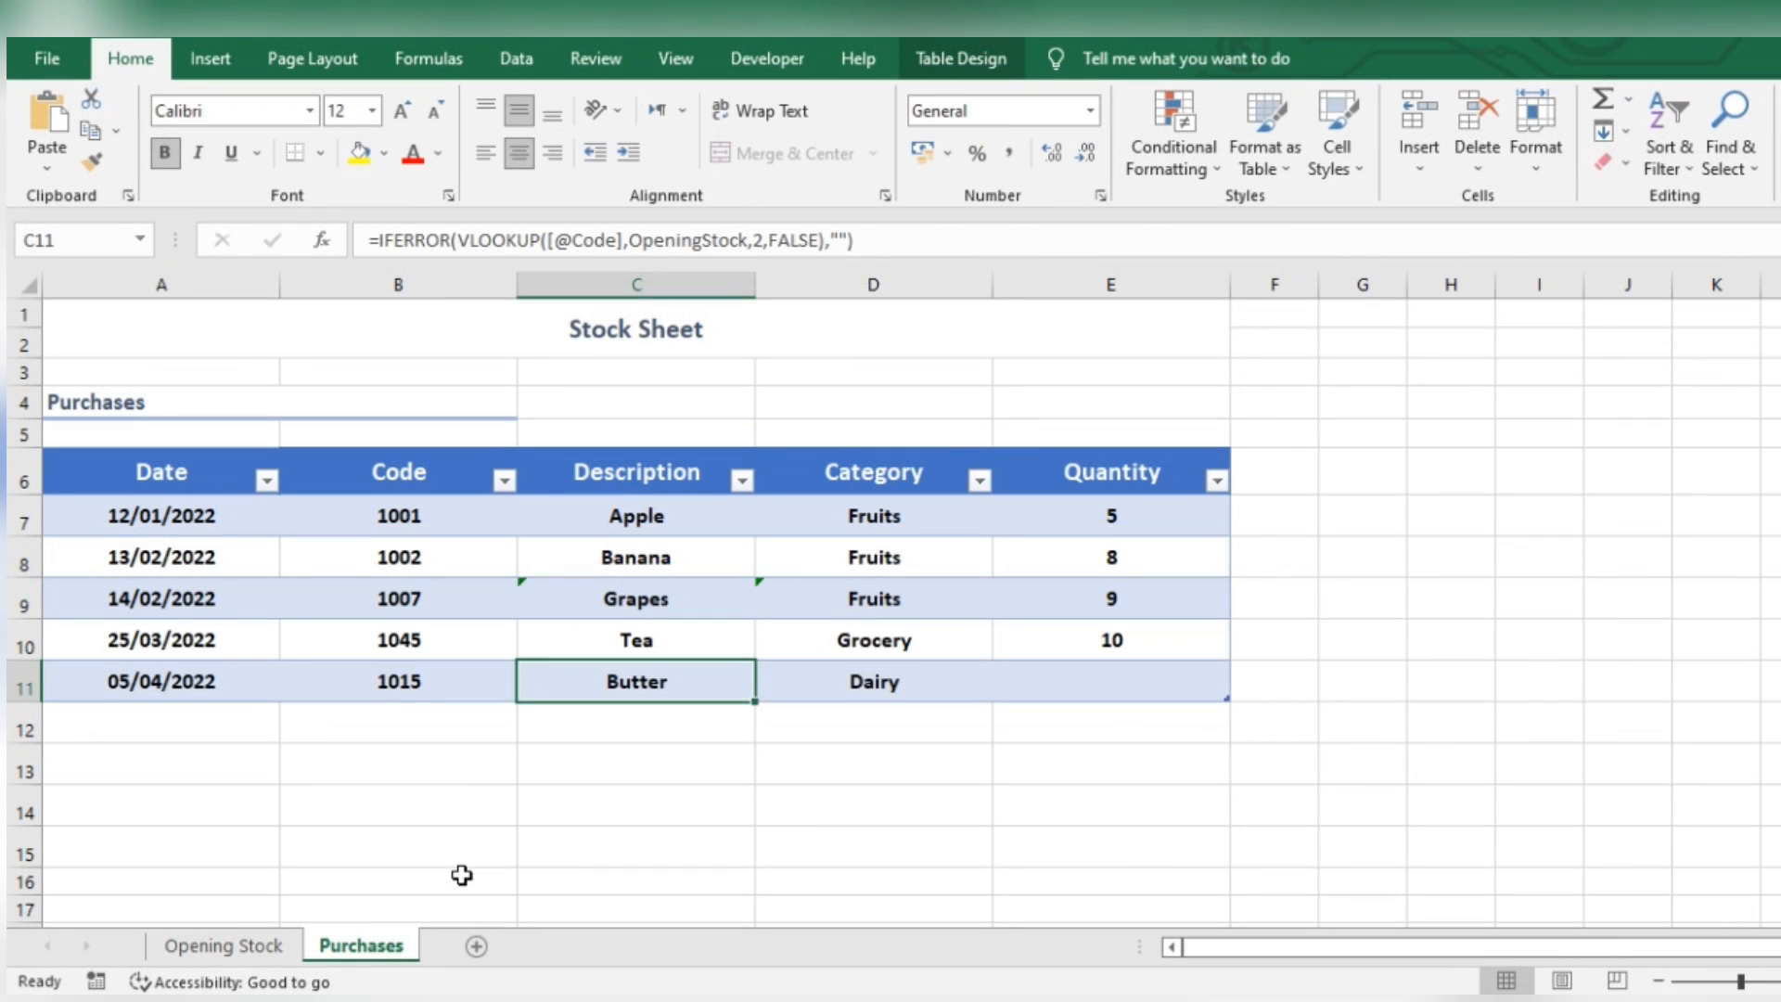
Step: Set the quantity of the 05/04/2022 purchase with code 1015 to 5
key(Tab)
key(Tab)
text(5)
key(Return)
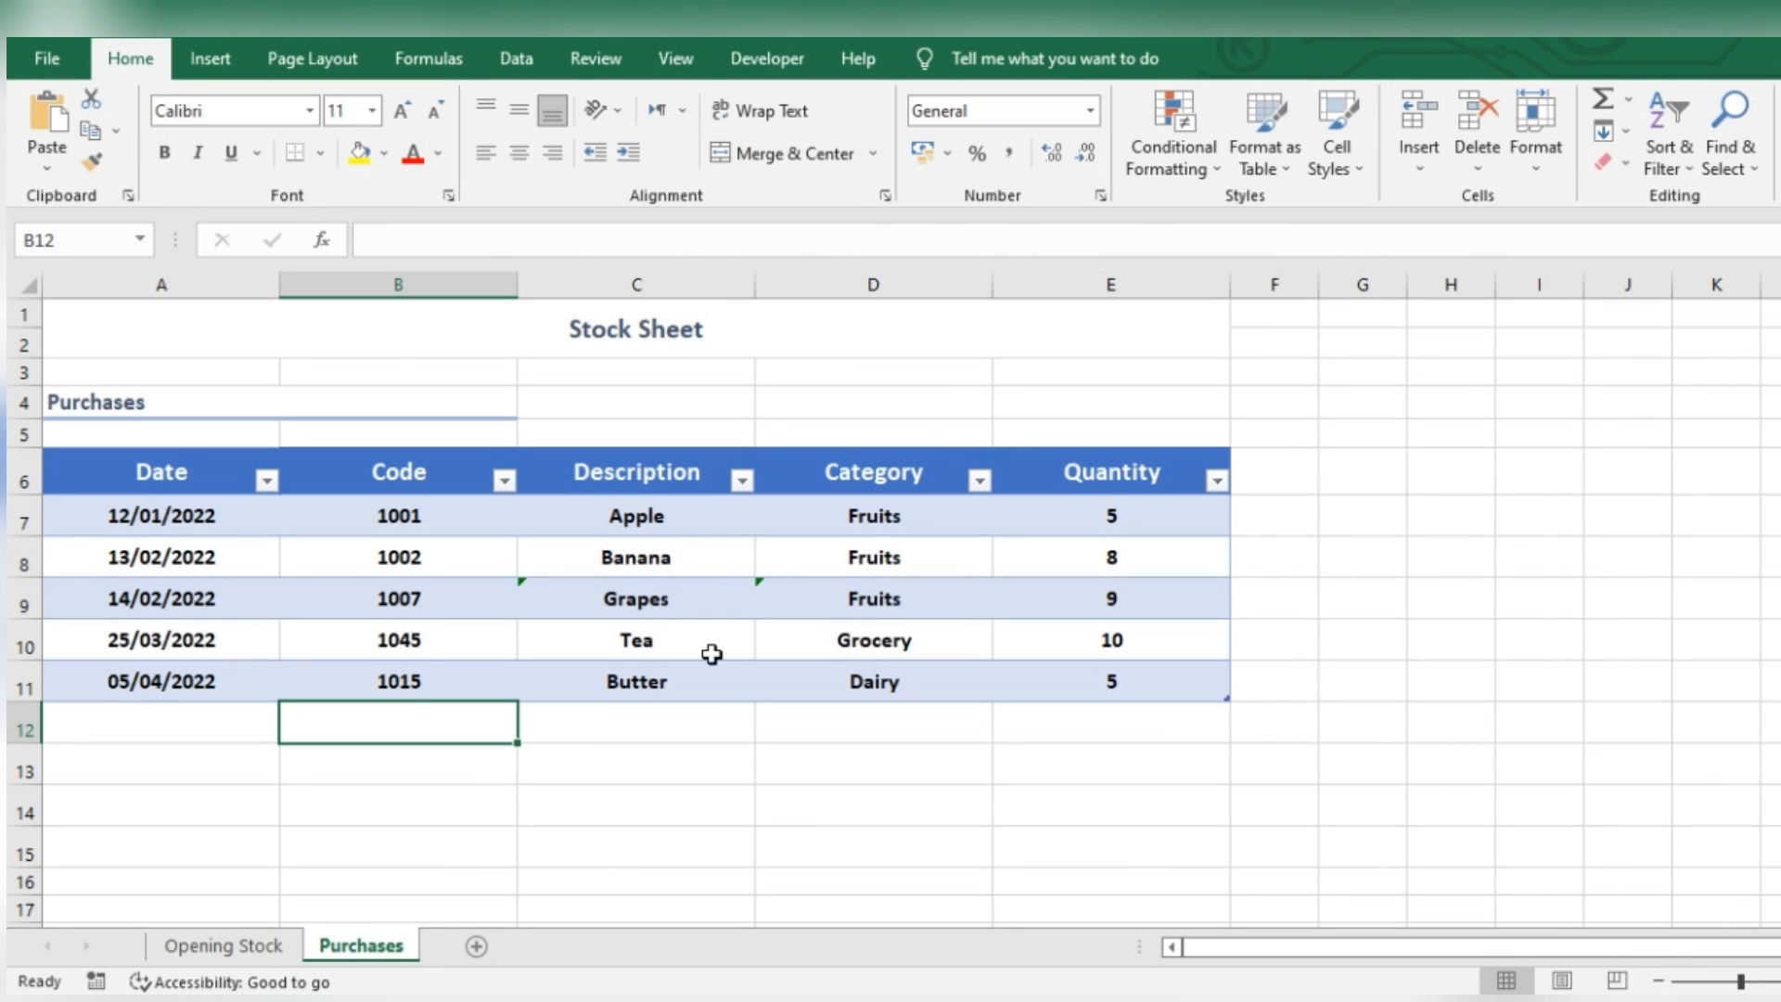
Step: Apply a heading cell style with a blue bottom border to the Stock Sheet title on Purchases
click(943, 329)
click(1336, 153)
click(399, 771)
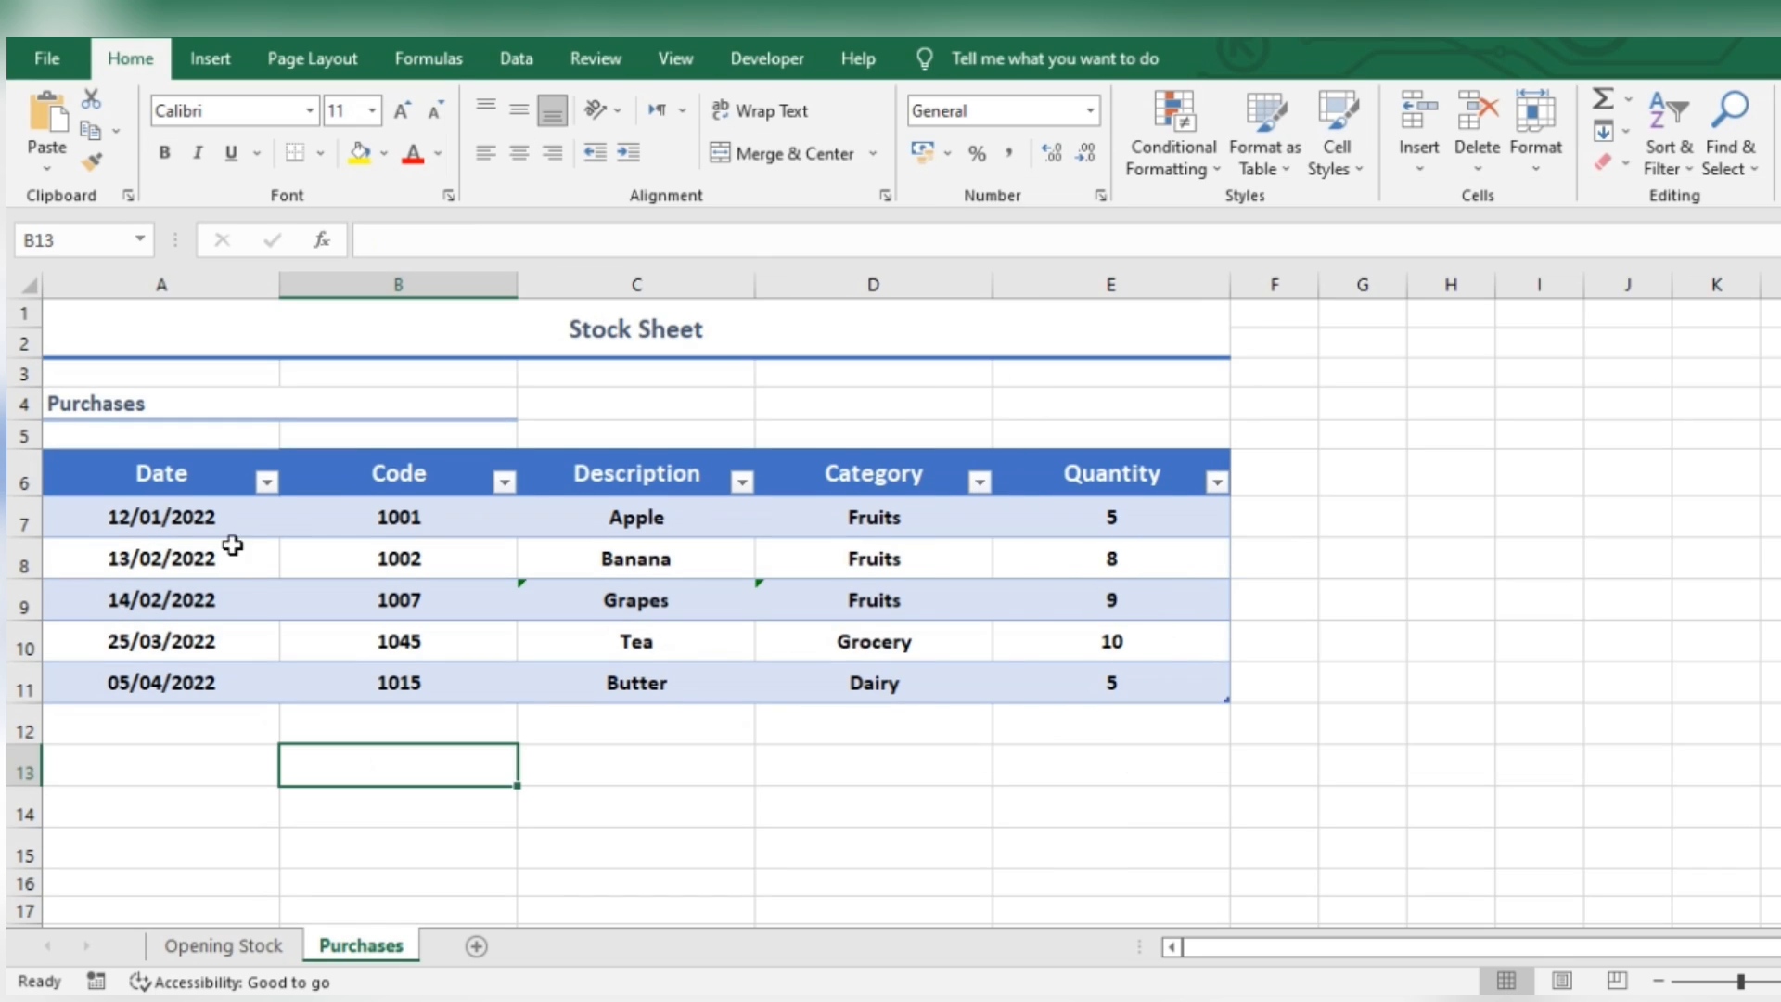
Step: Apply the Blue, Table Style Light 9 style to the purchases table
drag(162, 490, 1047, 701)
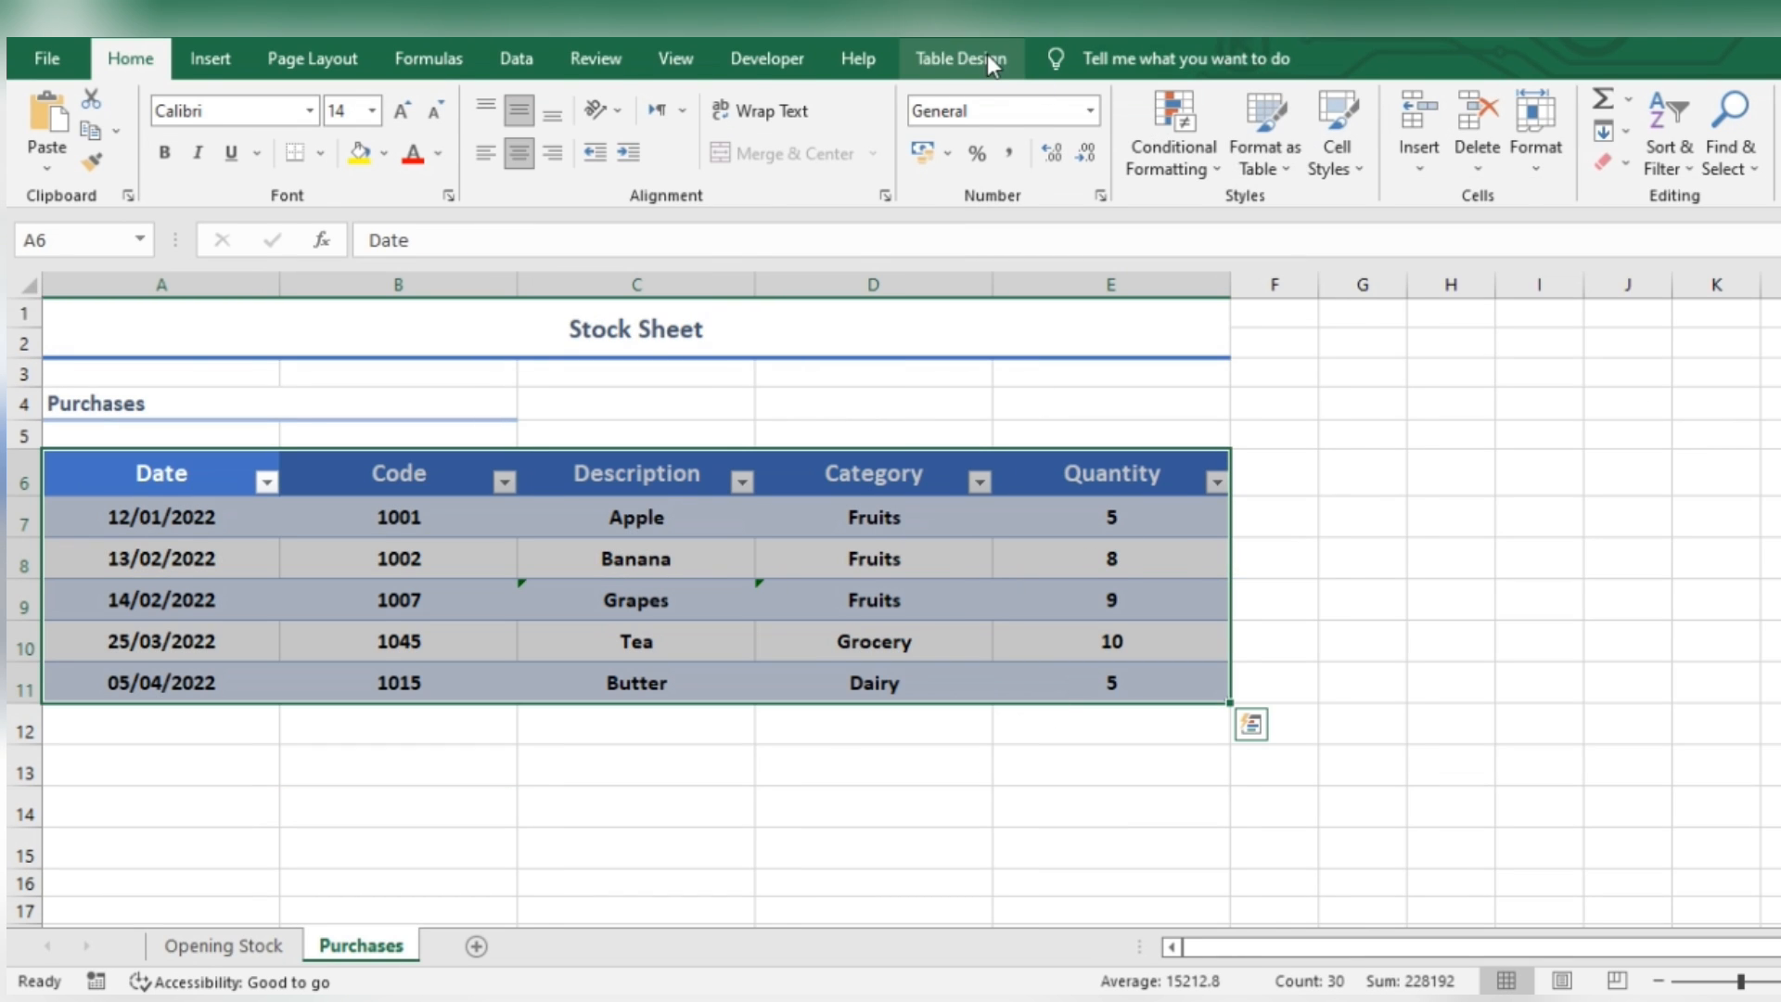
click(961, 58)
click(1770, 172)
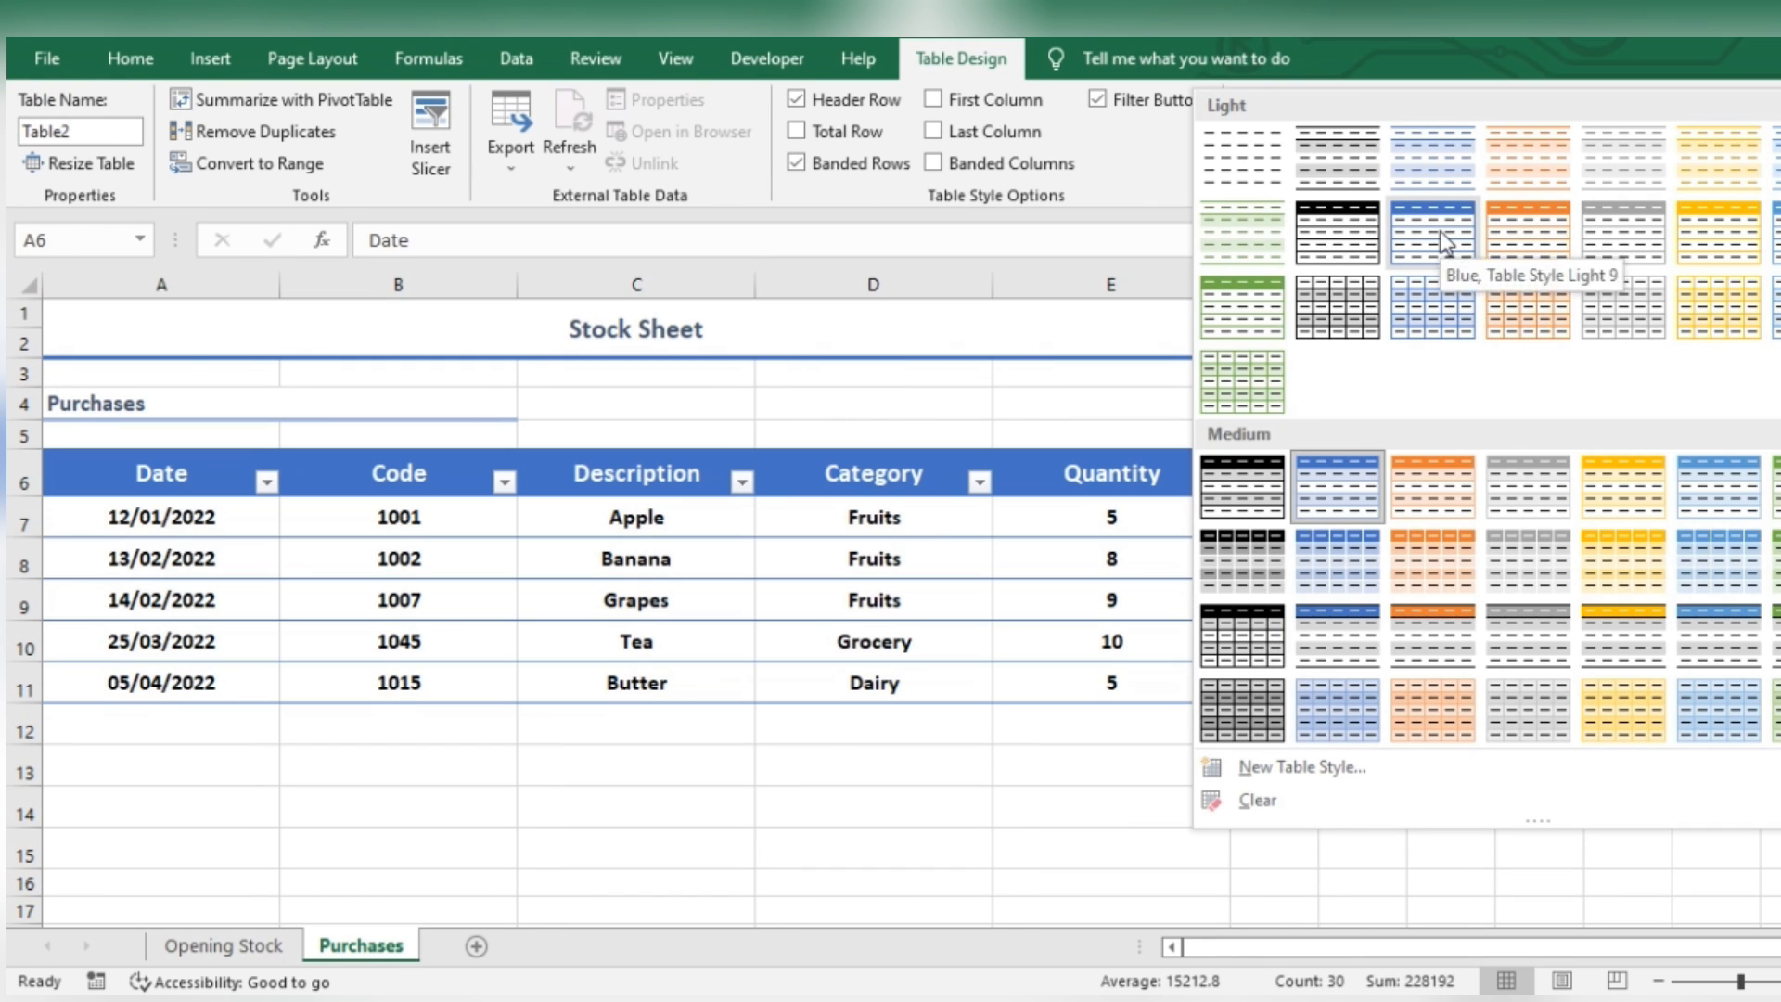
click(1433, 232)
click(631, 851)
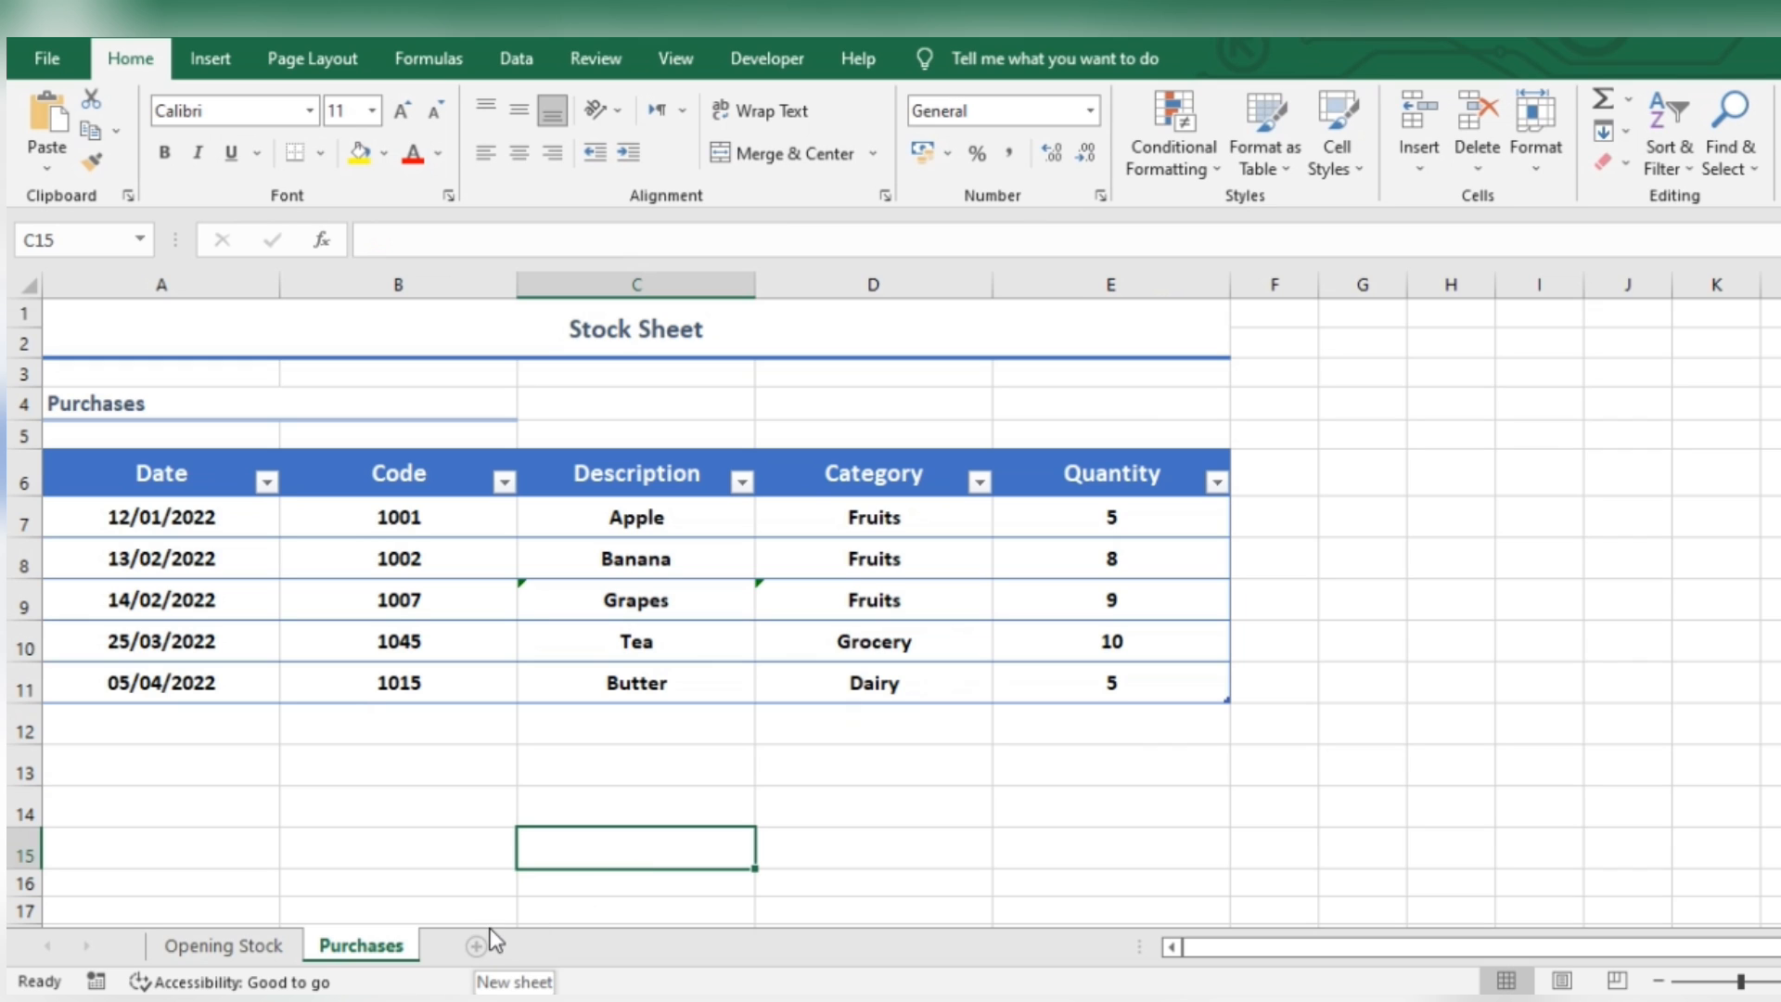
Step: Name the purchases table Purchases
click(382, 527)
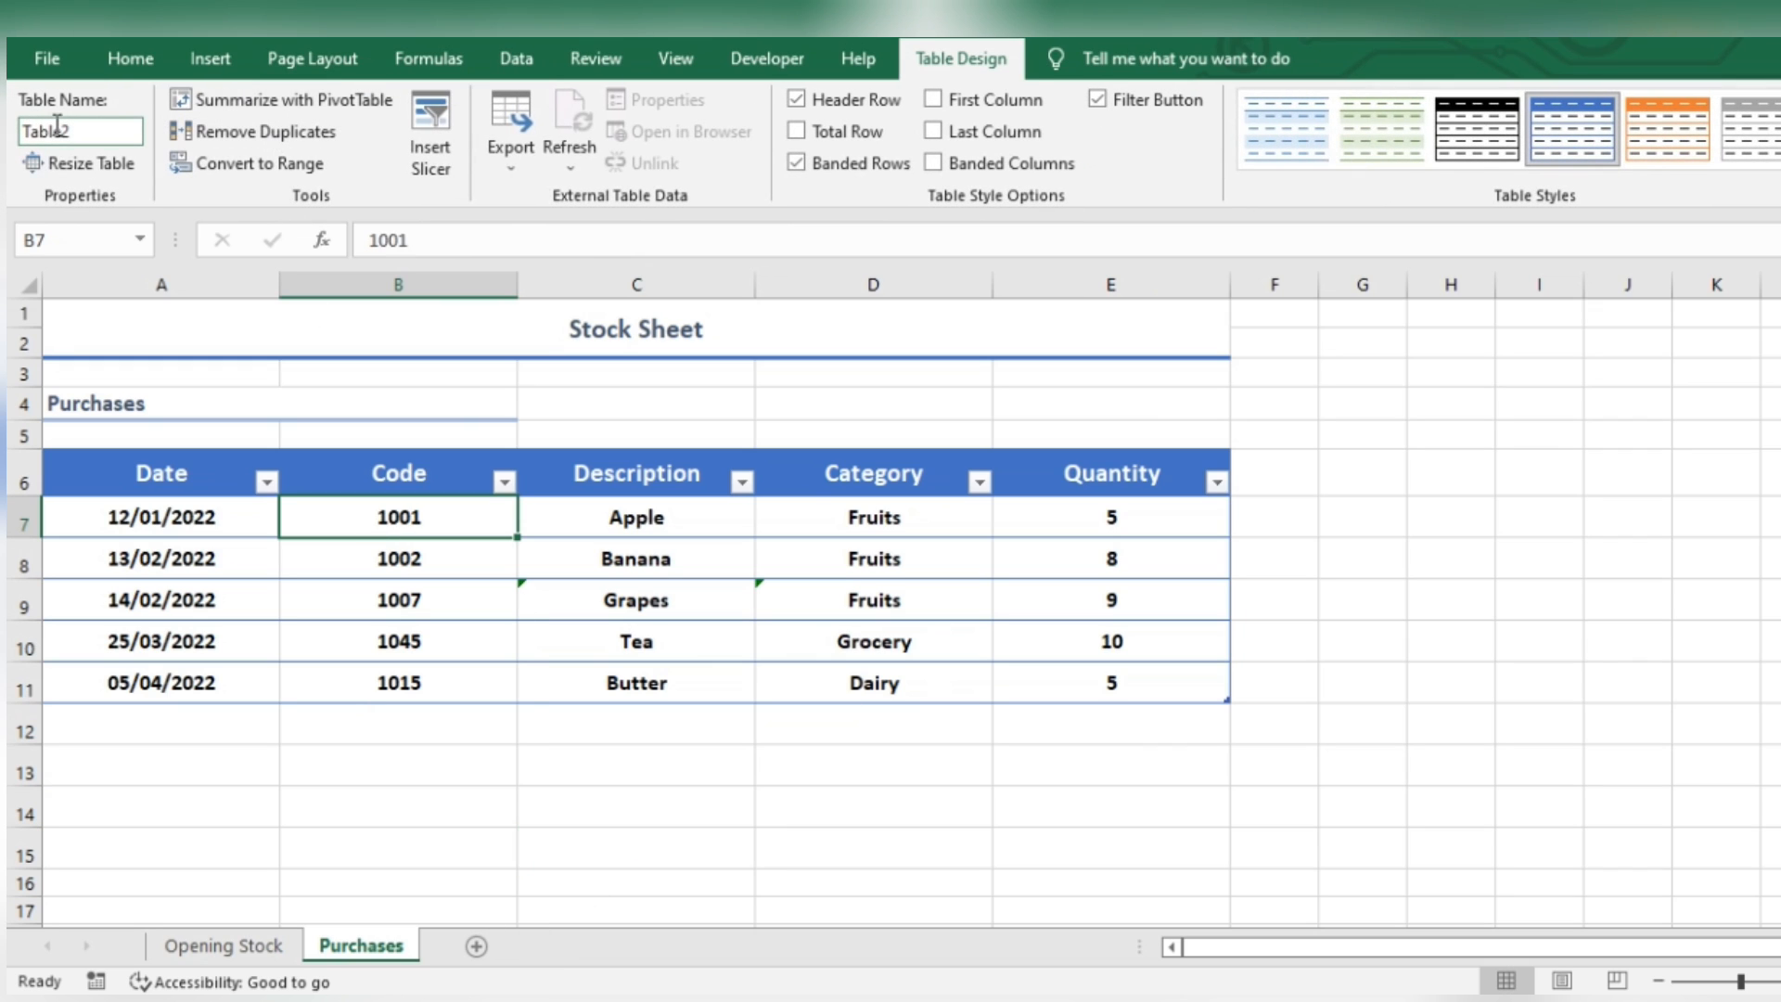
double_click(118, 131)
text(Purchases)
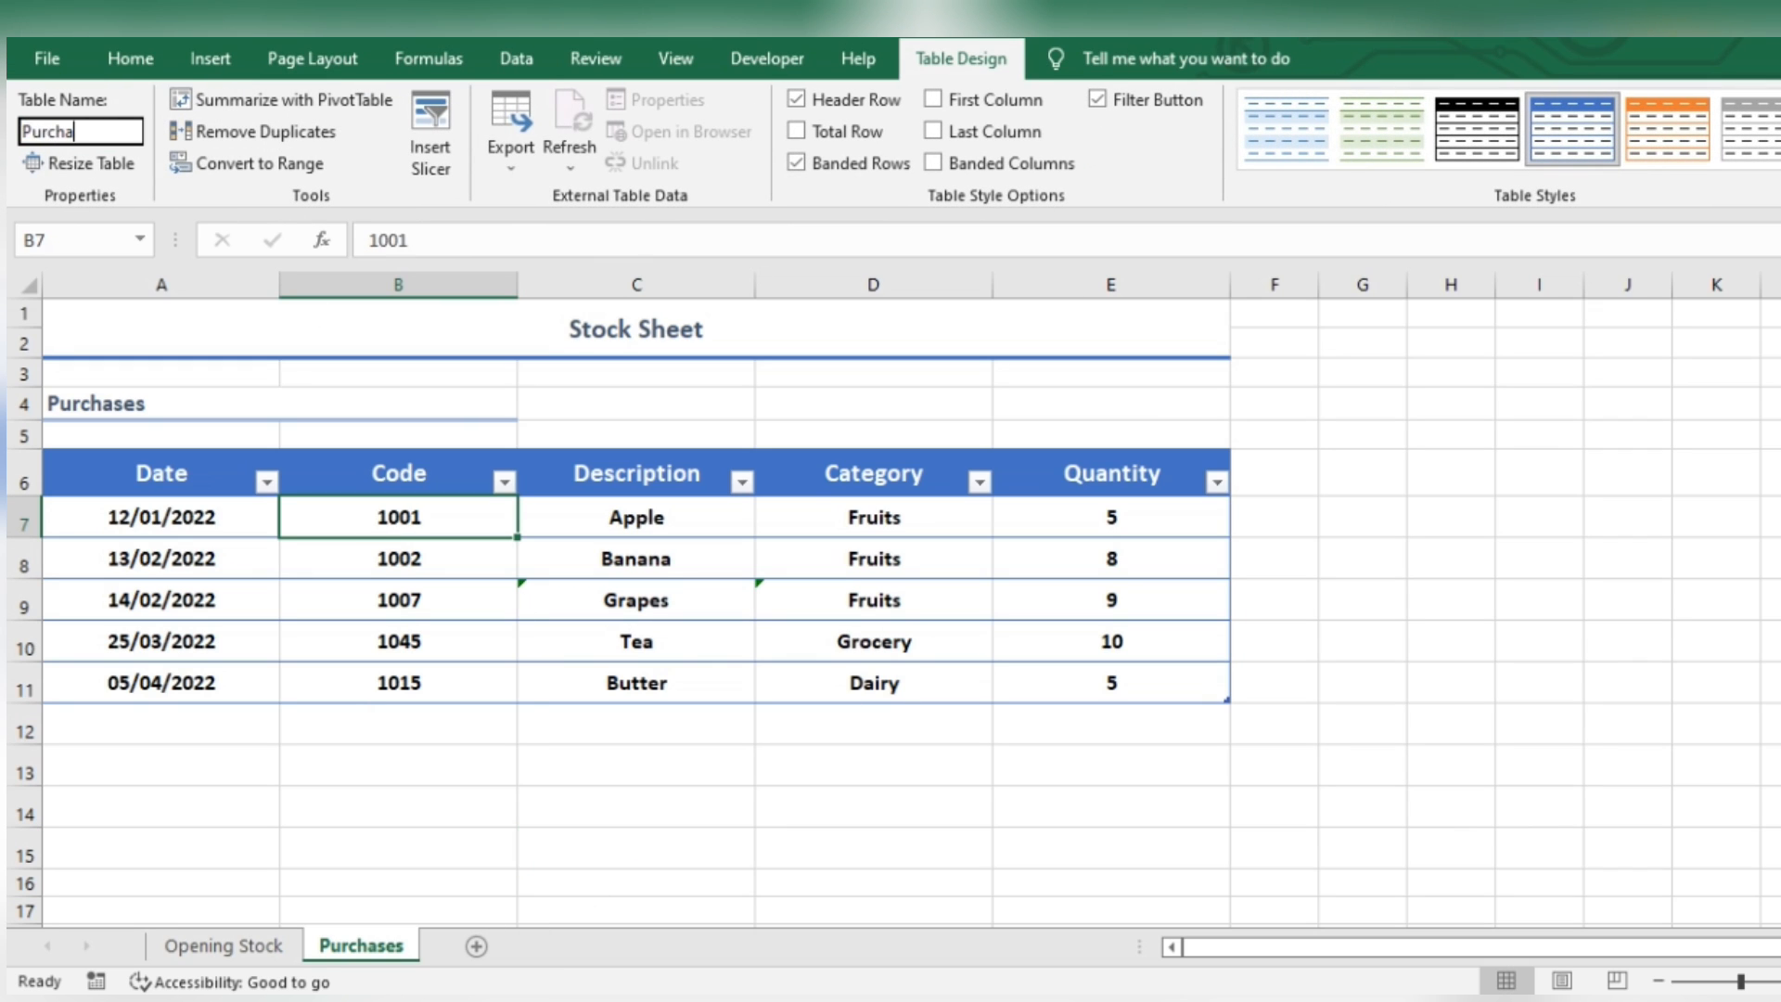
click(391, 638)
Step: Add a new worksheet after Purchases and rename it Sales
click(476, 946)
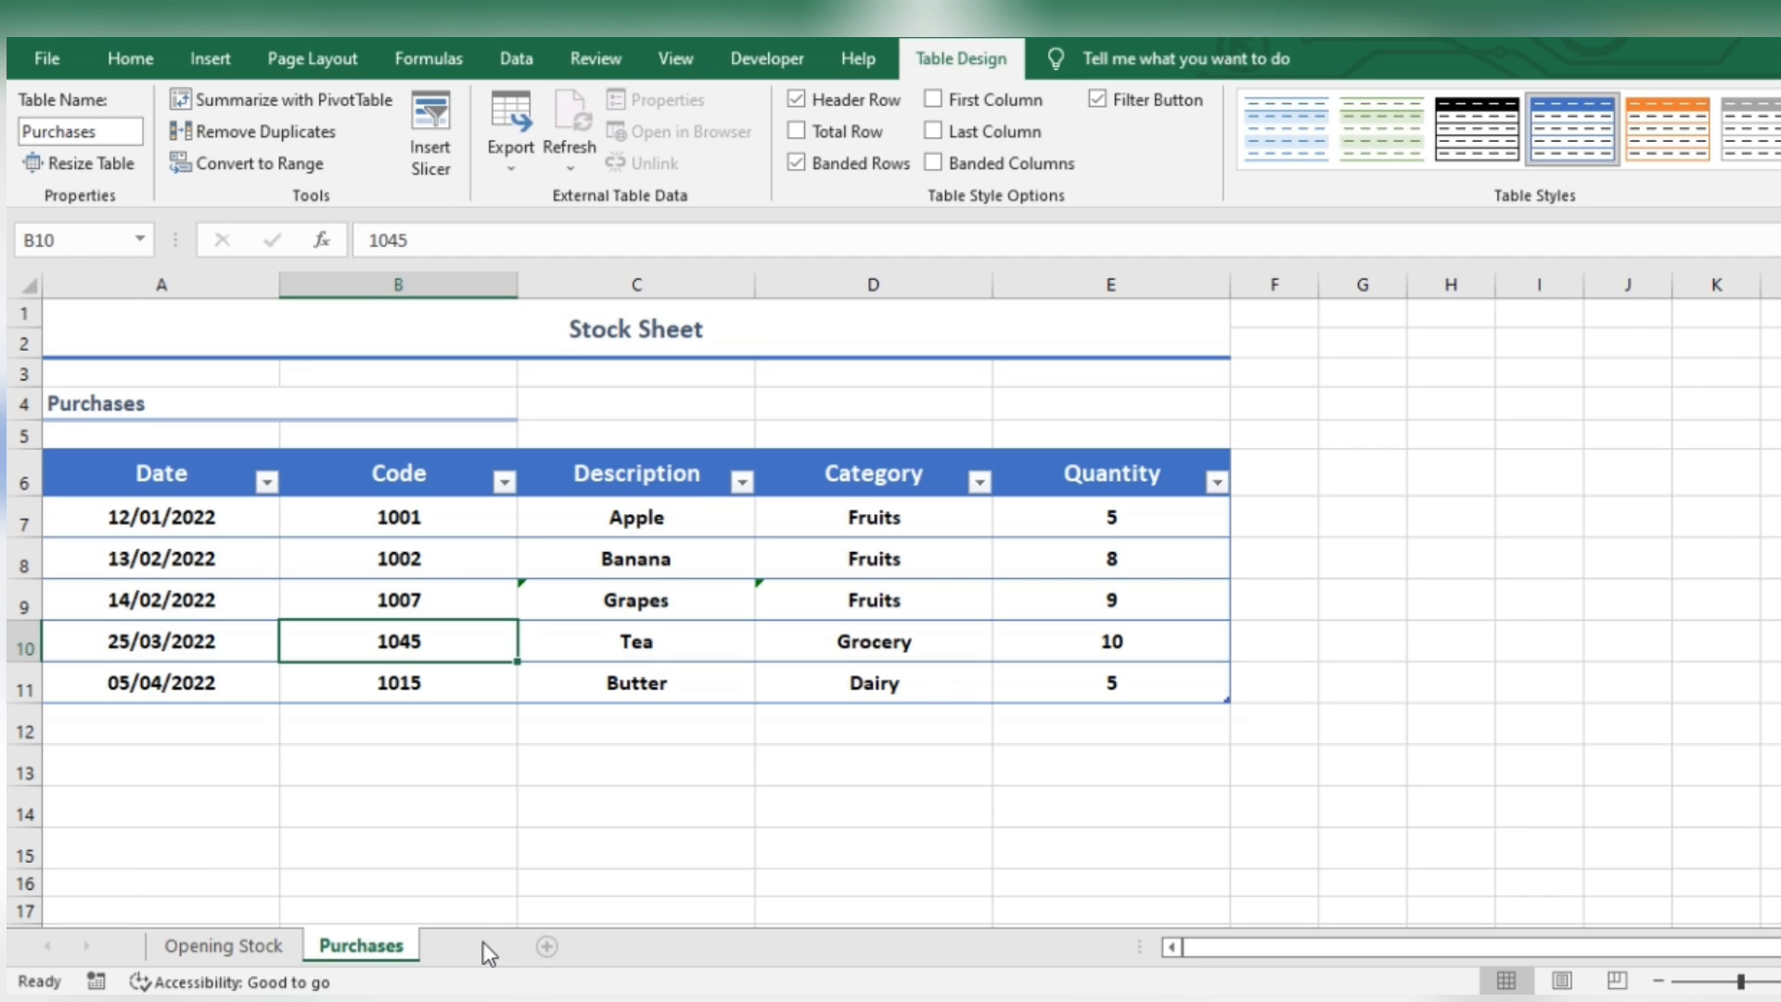
double_click(464, 946)
text(Sales)
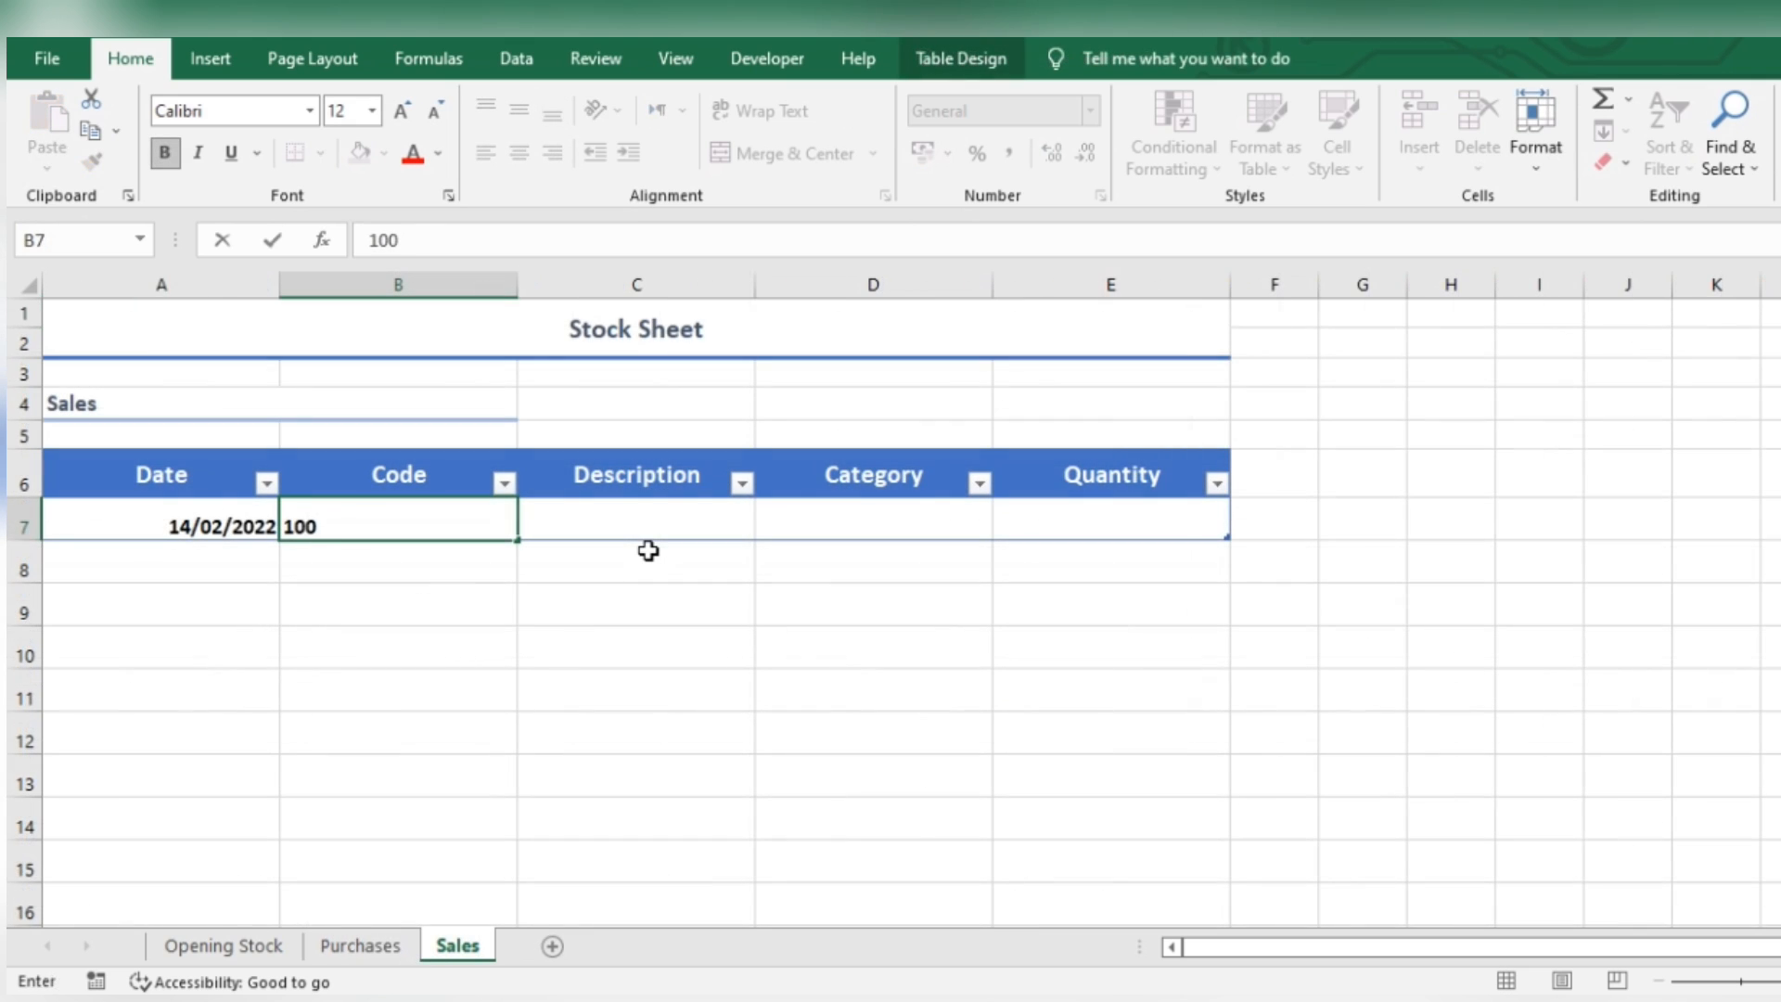
Step: Set the first sale's code to 1001 and reuse the Purchases sheet's Description IFERROR VLOOKUP formula in Sales cell C7
text(100)
key(Tab)
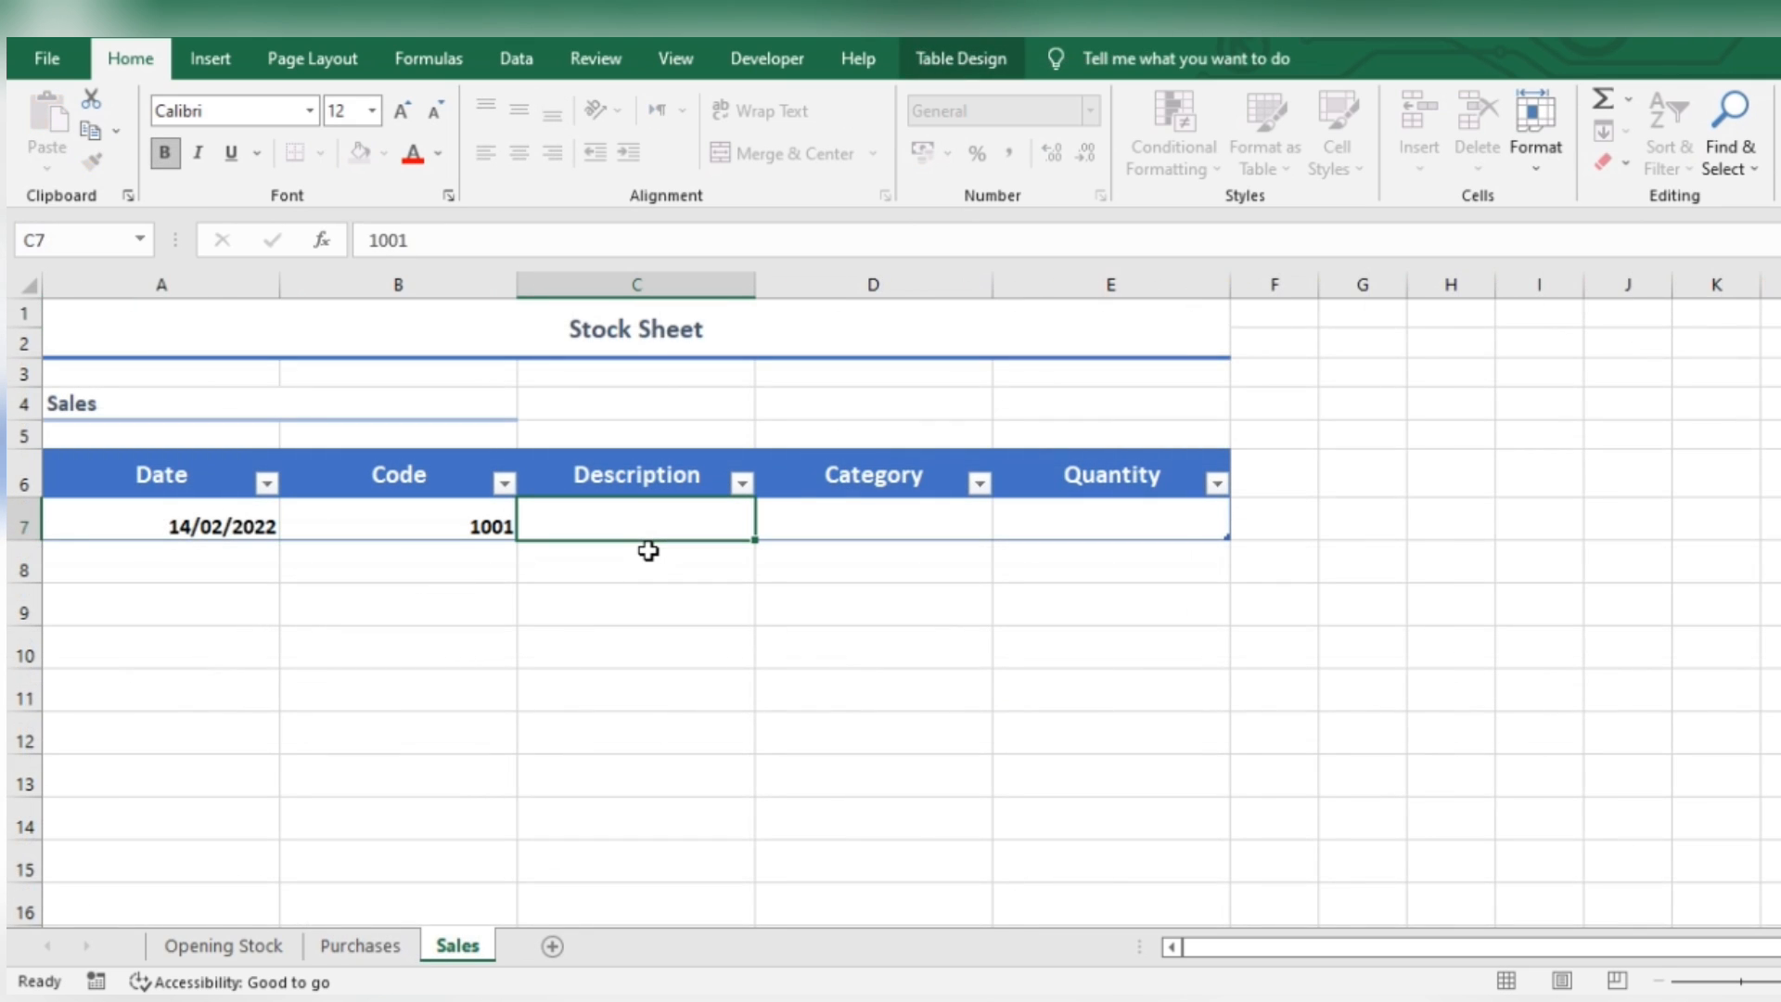
click(361, 946)
click(437, 527)
click(575, 517)
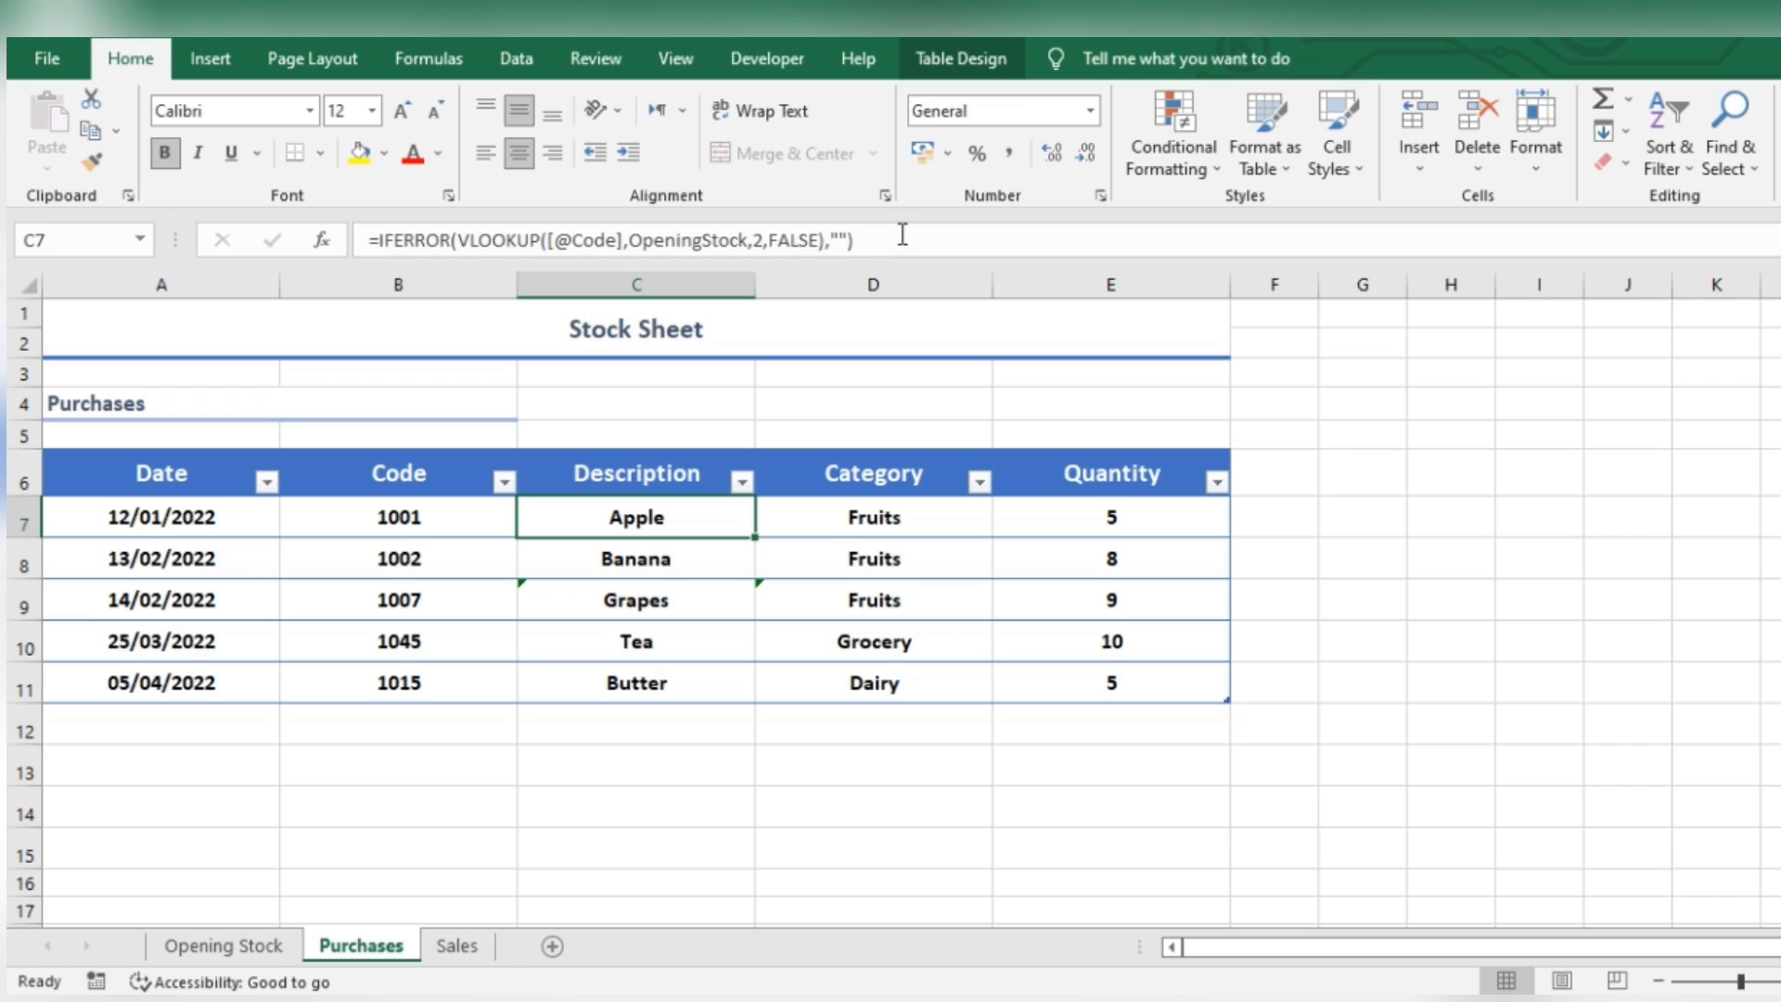
click(906, 234)
drag(905, 234, 417, 239)
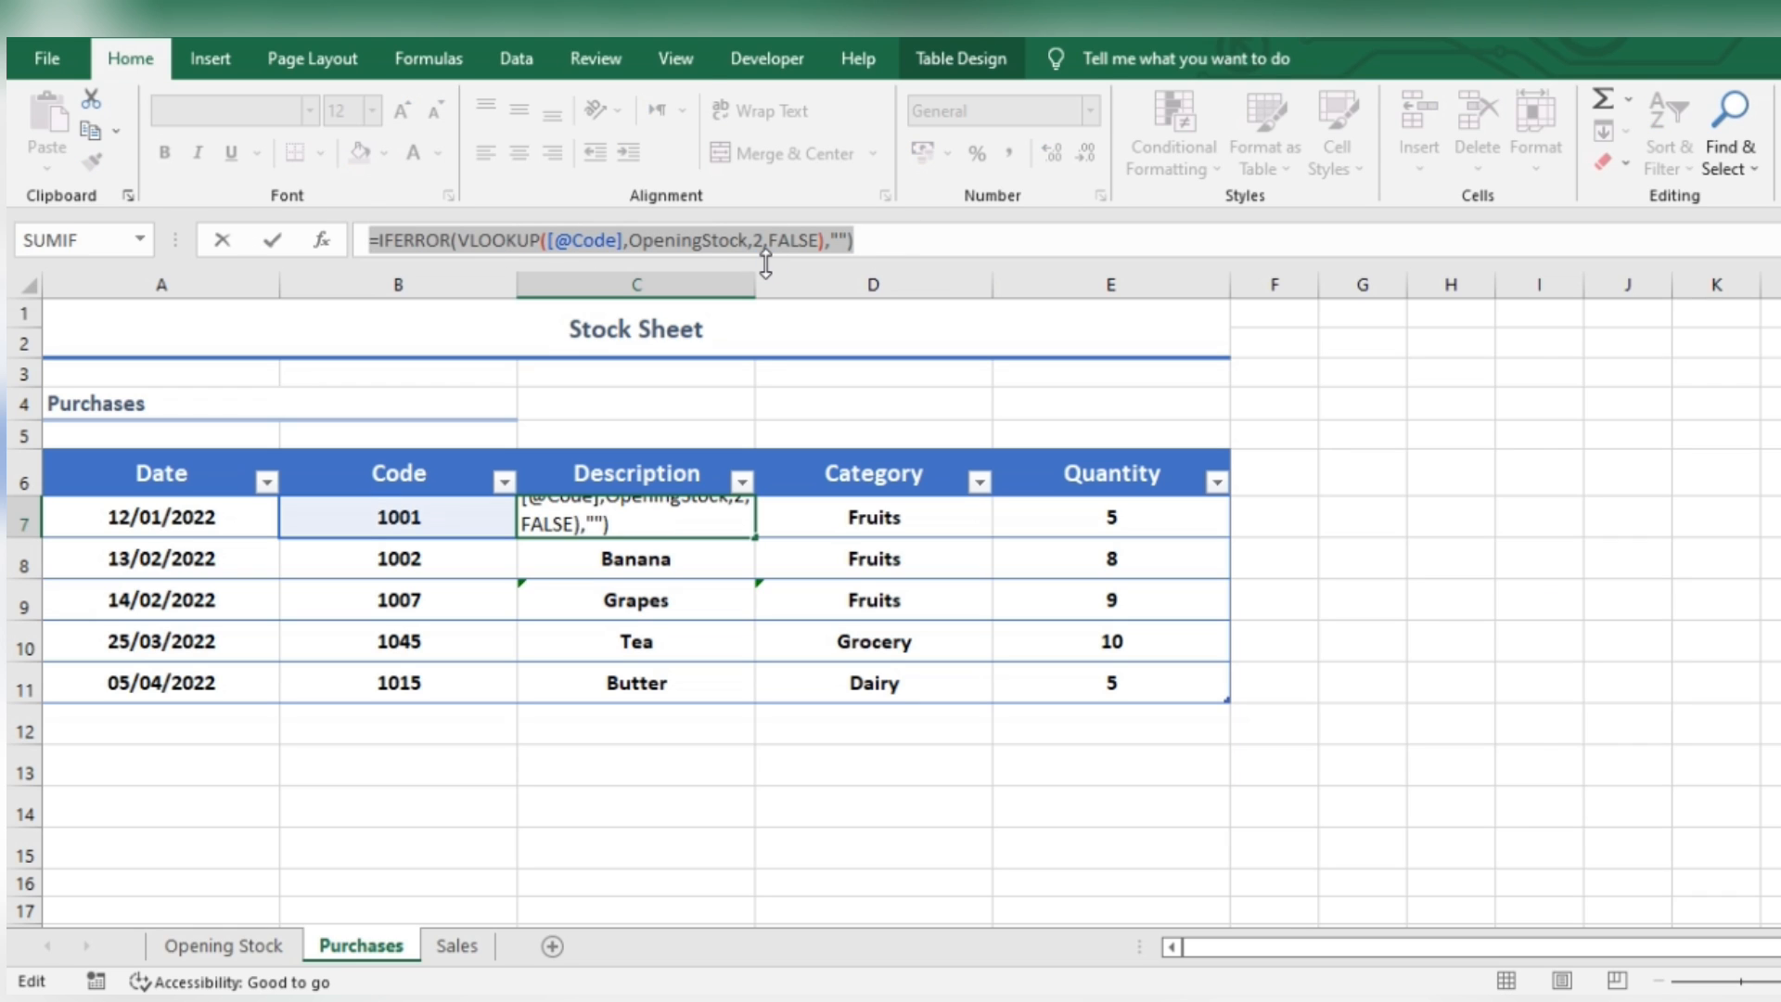
key(Escape)
key(ctrl+Page_Down)
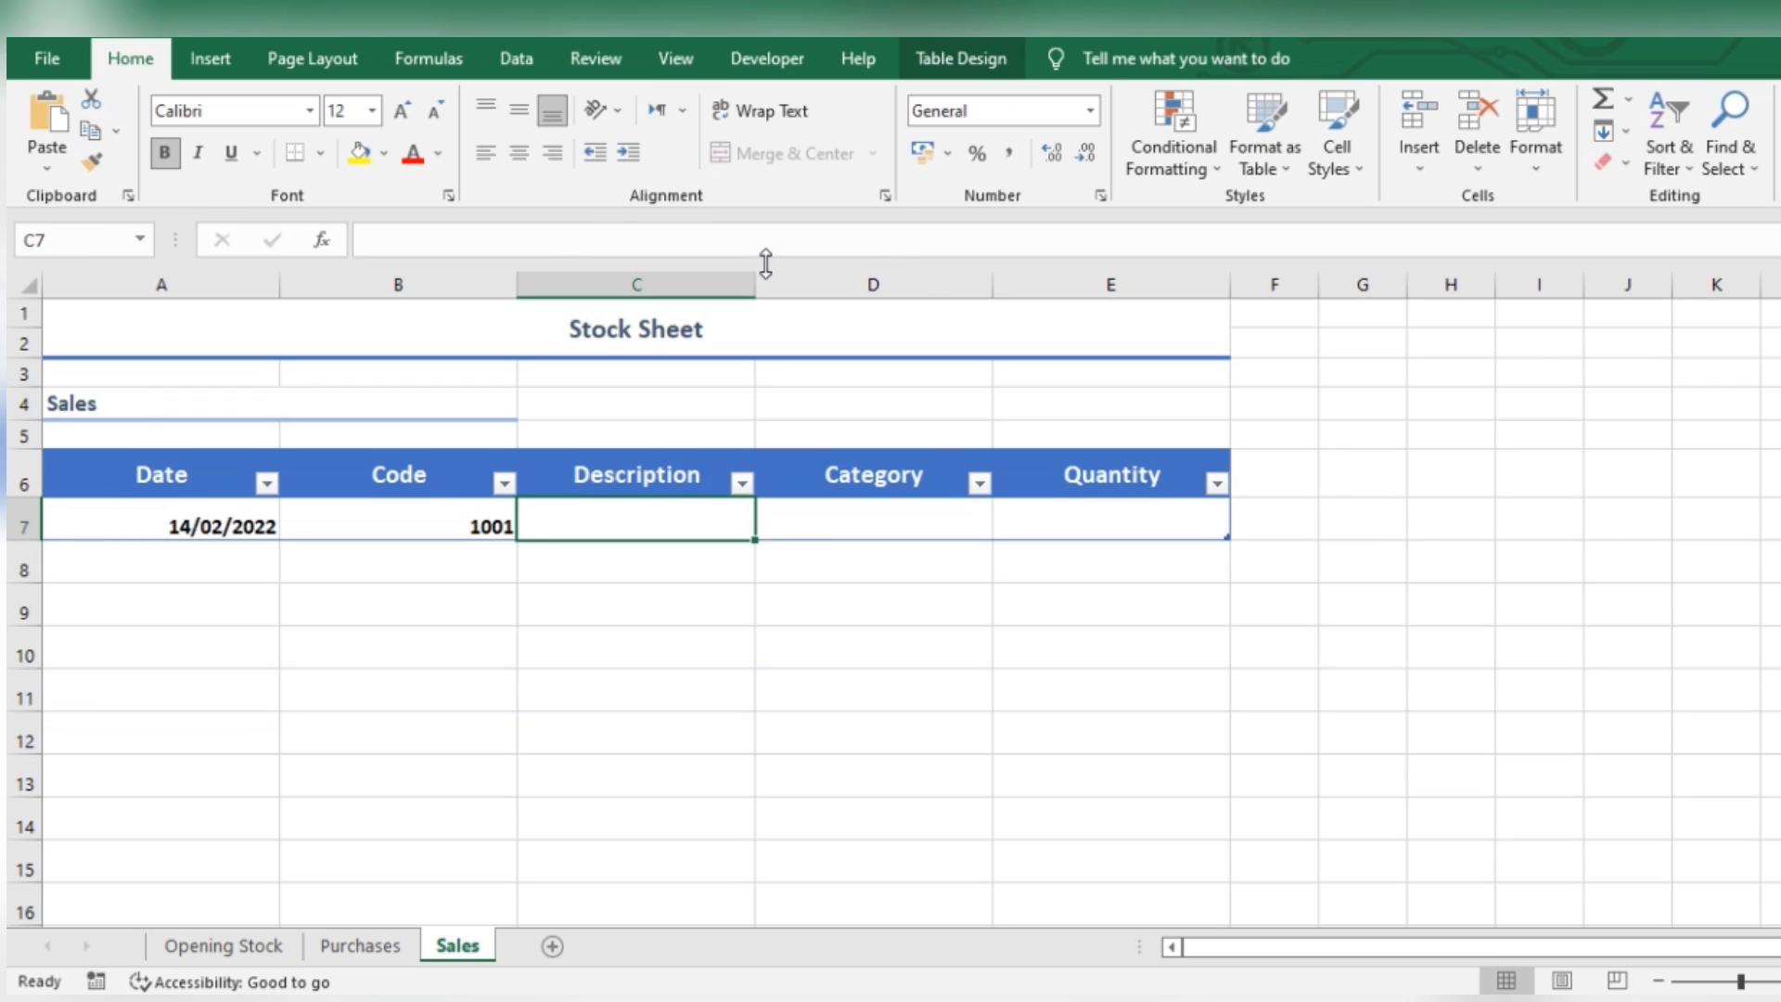
text(=IFERROR(VLOOKUP([@Code],OpeningStock,2,FALSE),""))
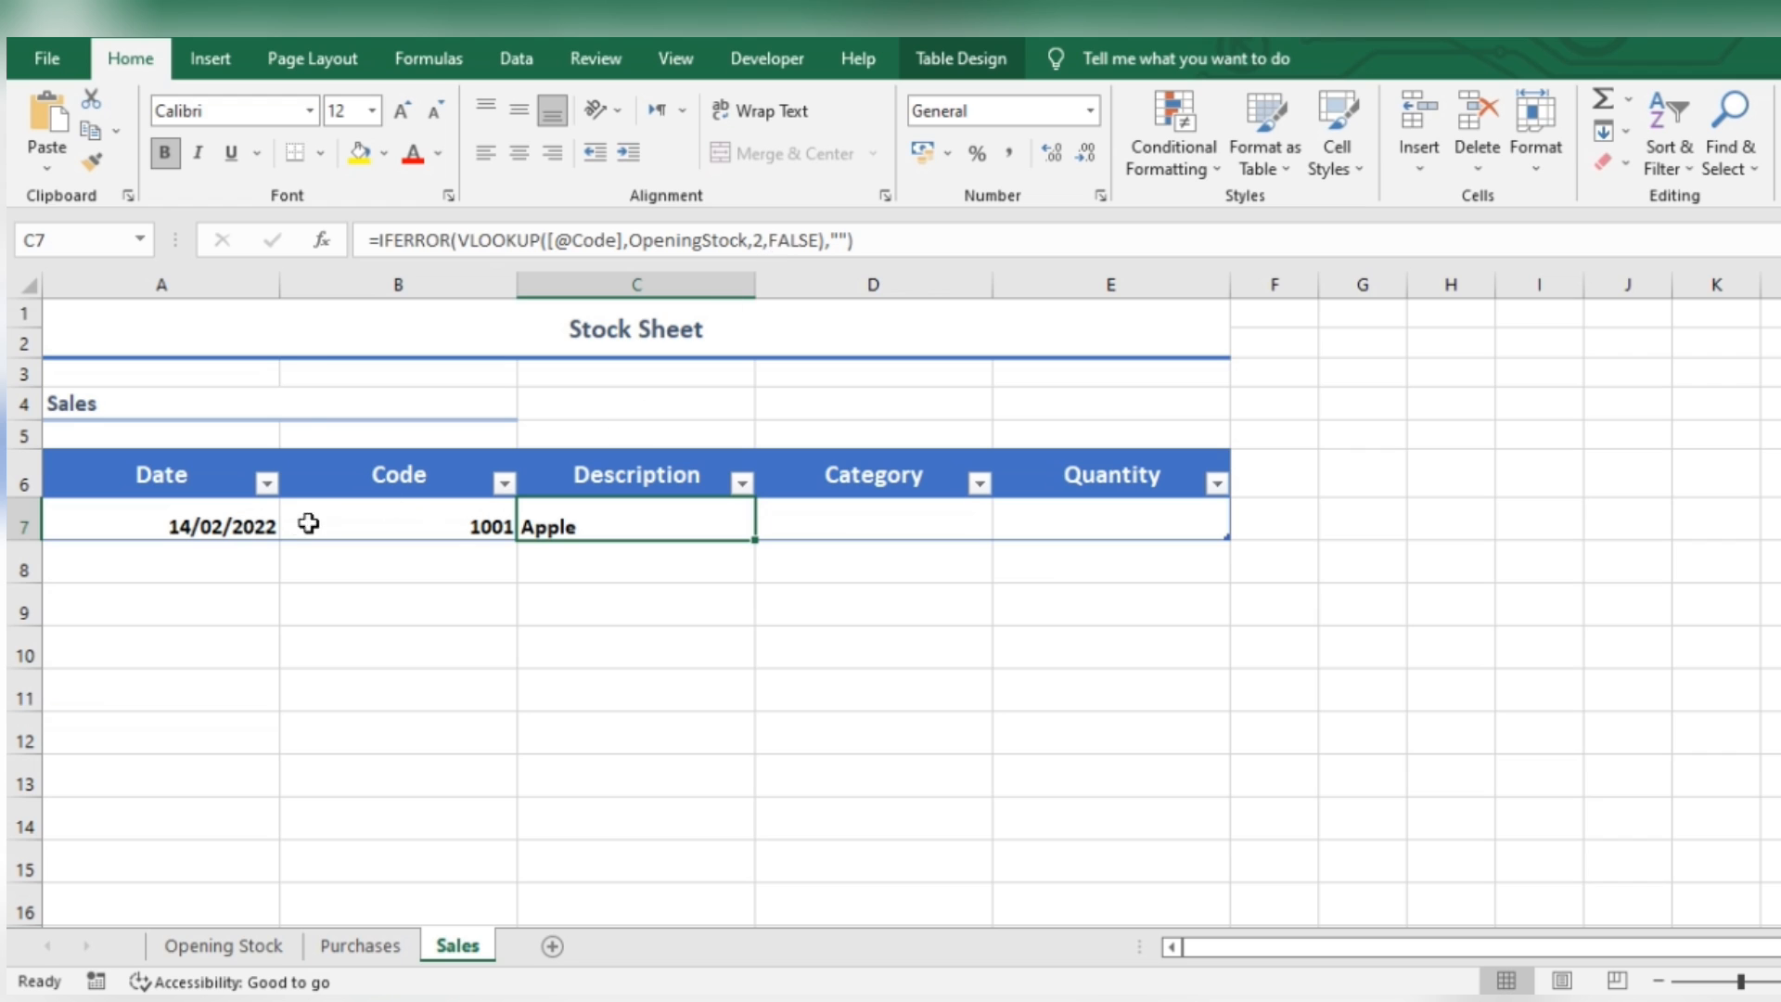
Step: Centre the cells of the first sales row both vertically and horizontally
drag(250, 524, 997, 512)
click(519, 112)
click(519, 153)
Step: Copy the Category formula text from cell D7 of Purchases and paste it into Category cell D7 of Sales
click(805, 513)
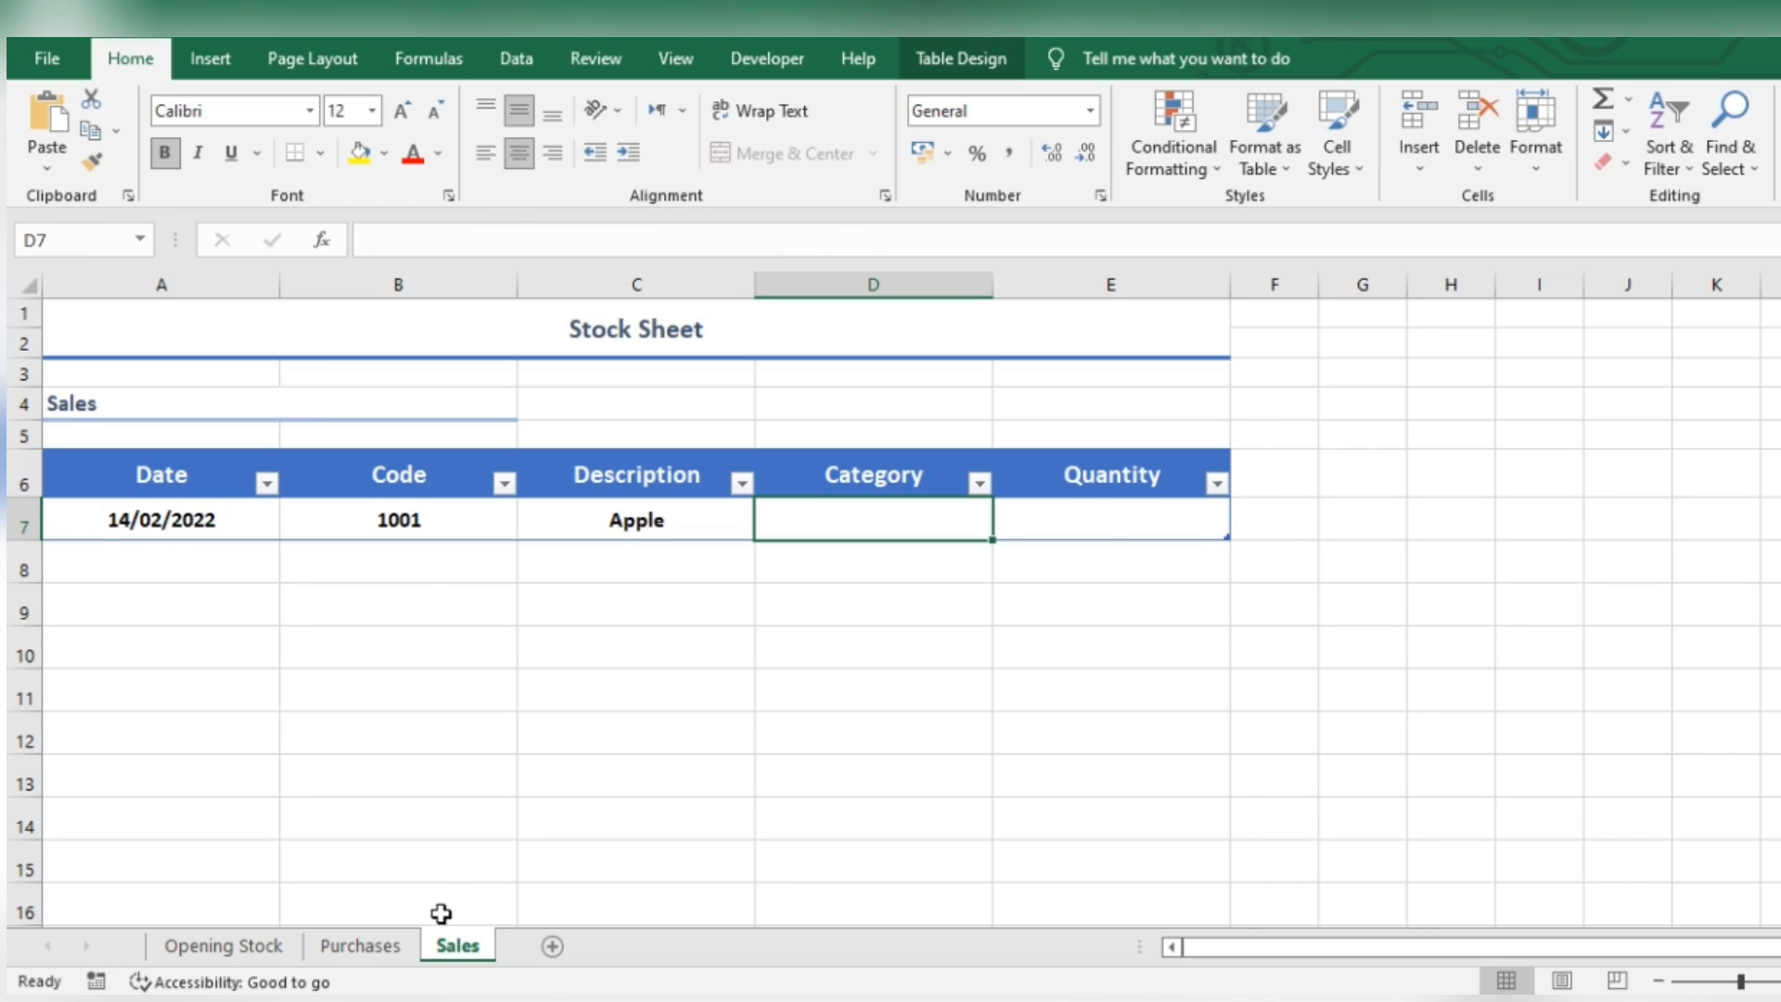
key(ctrl+Page_Up)
drag(854, 240, 314, 266)
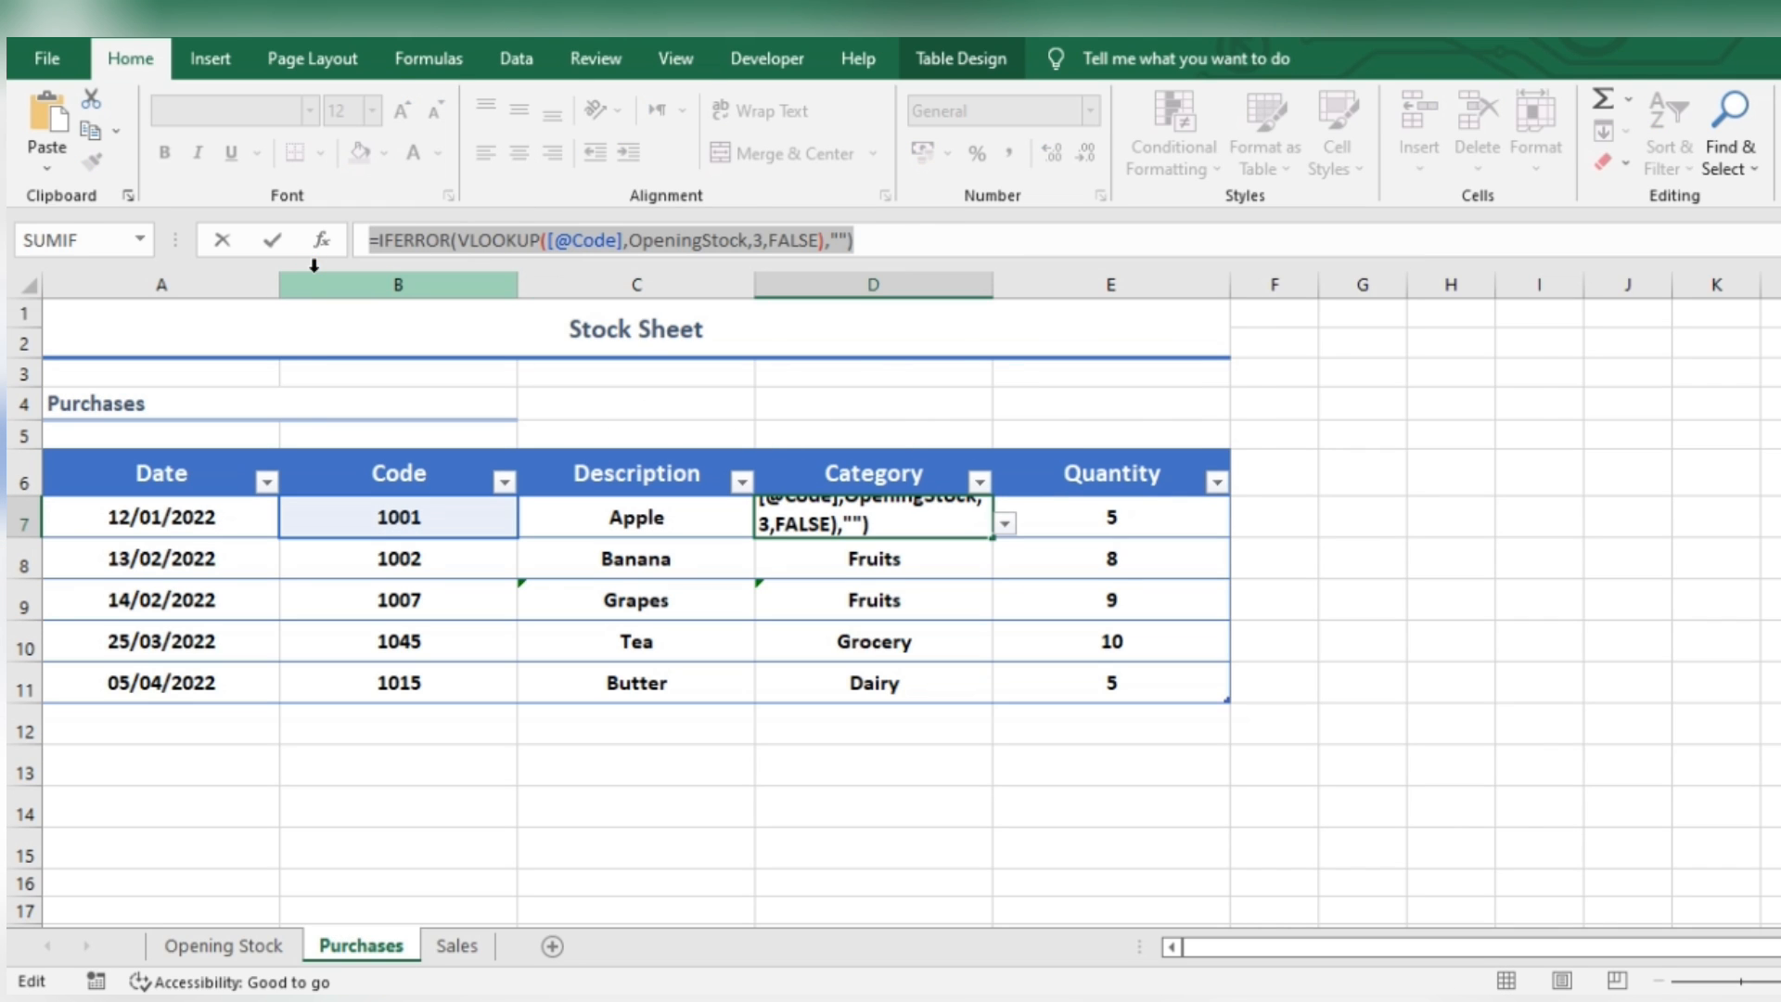
key(ctrl+c)
key(Escape)
click(456, 945)
key(ctrl+v)
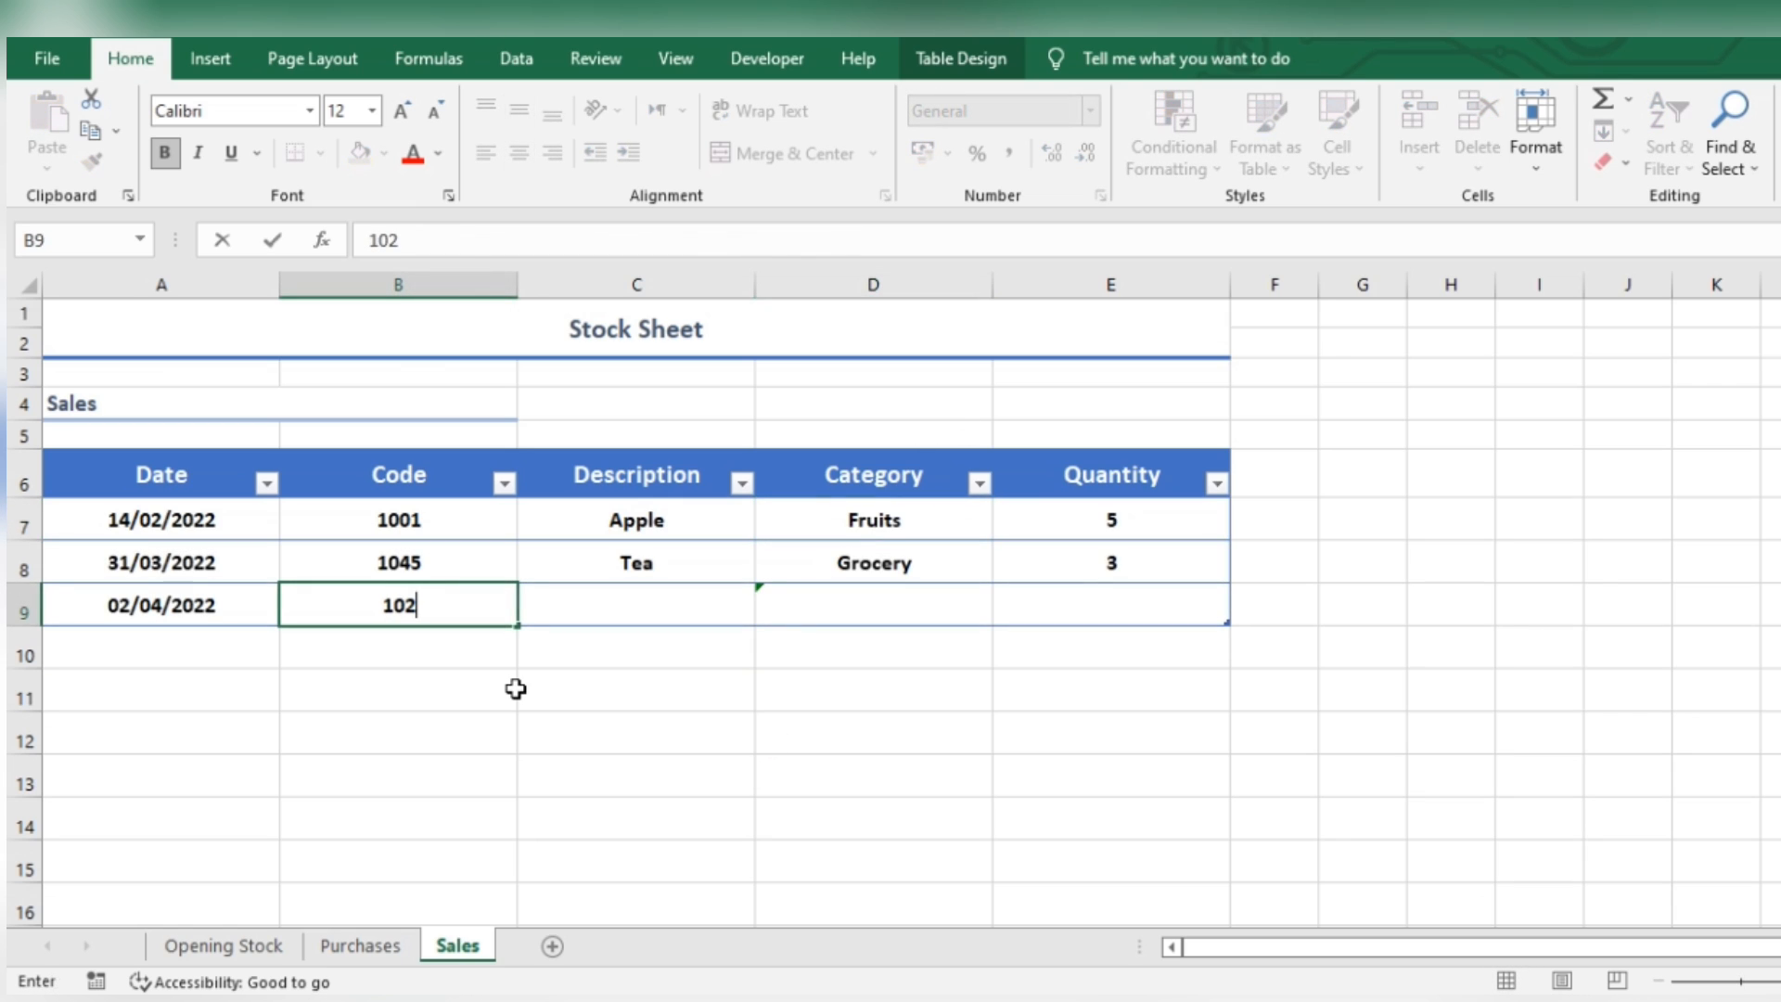
Step: Complete the 02/04/2022 sale with code 1025 and quantity 3
text(5)
key(Tab)
key(Tab)
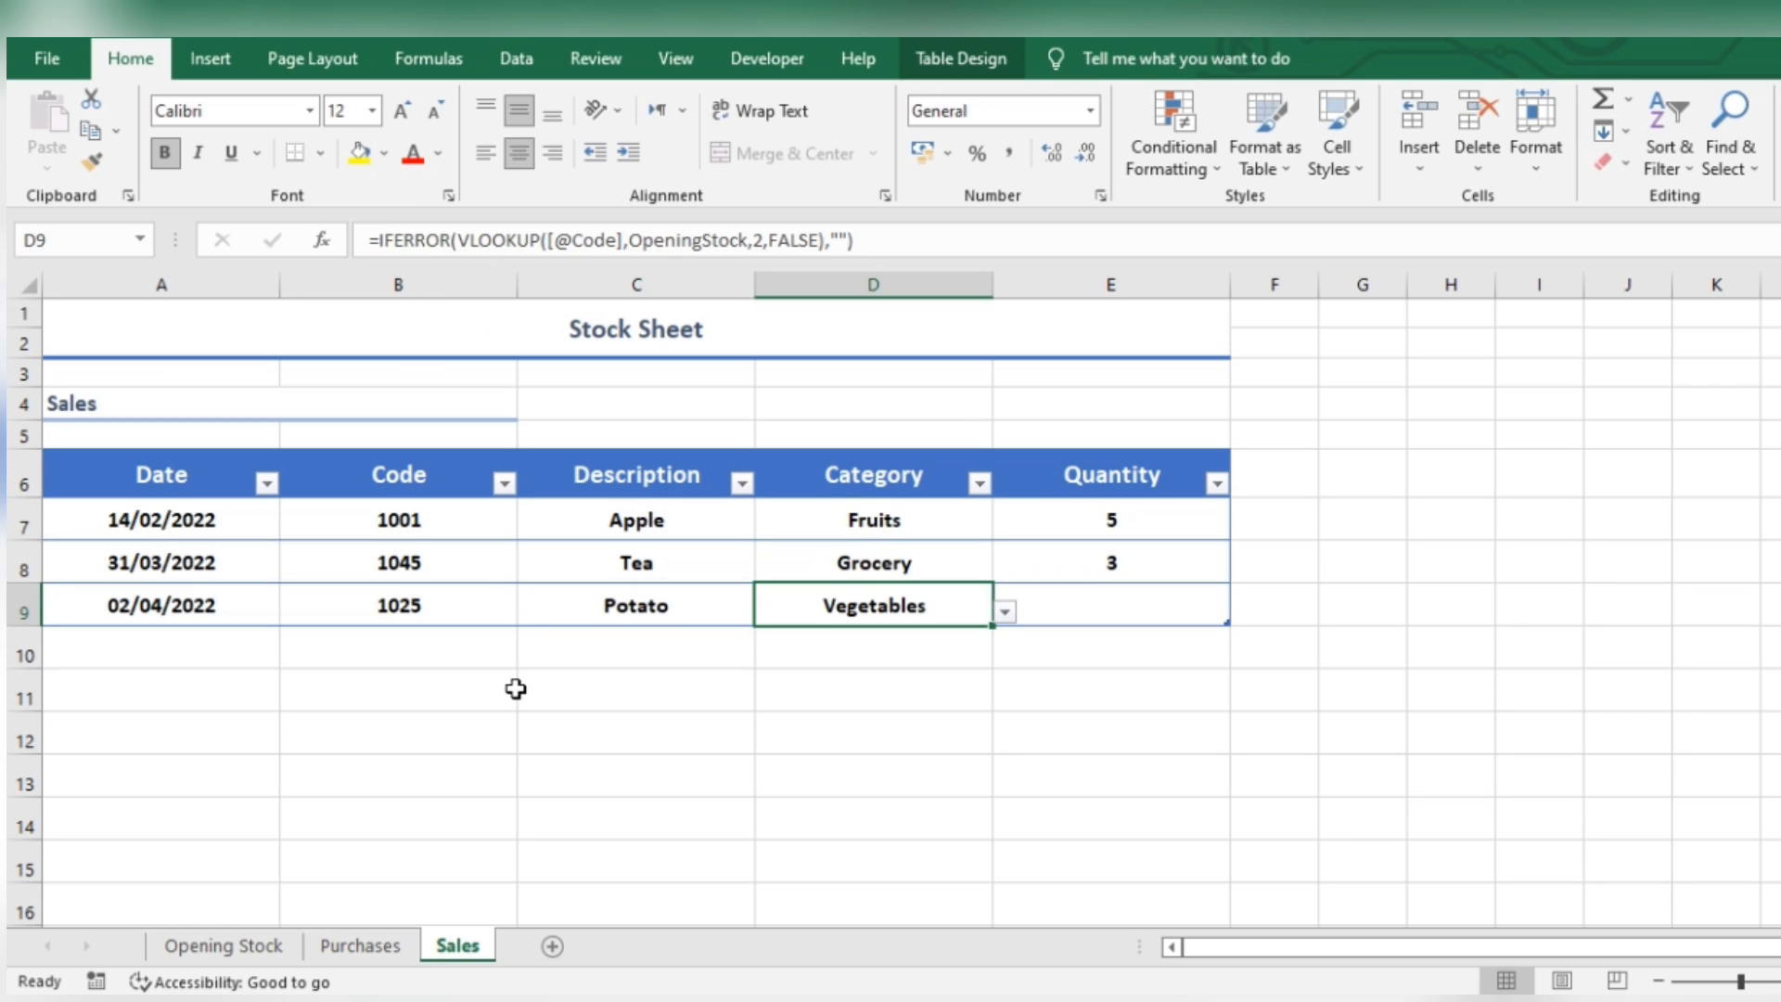
key(Tab)
text(3)
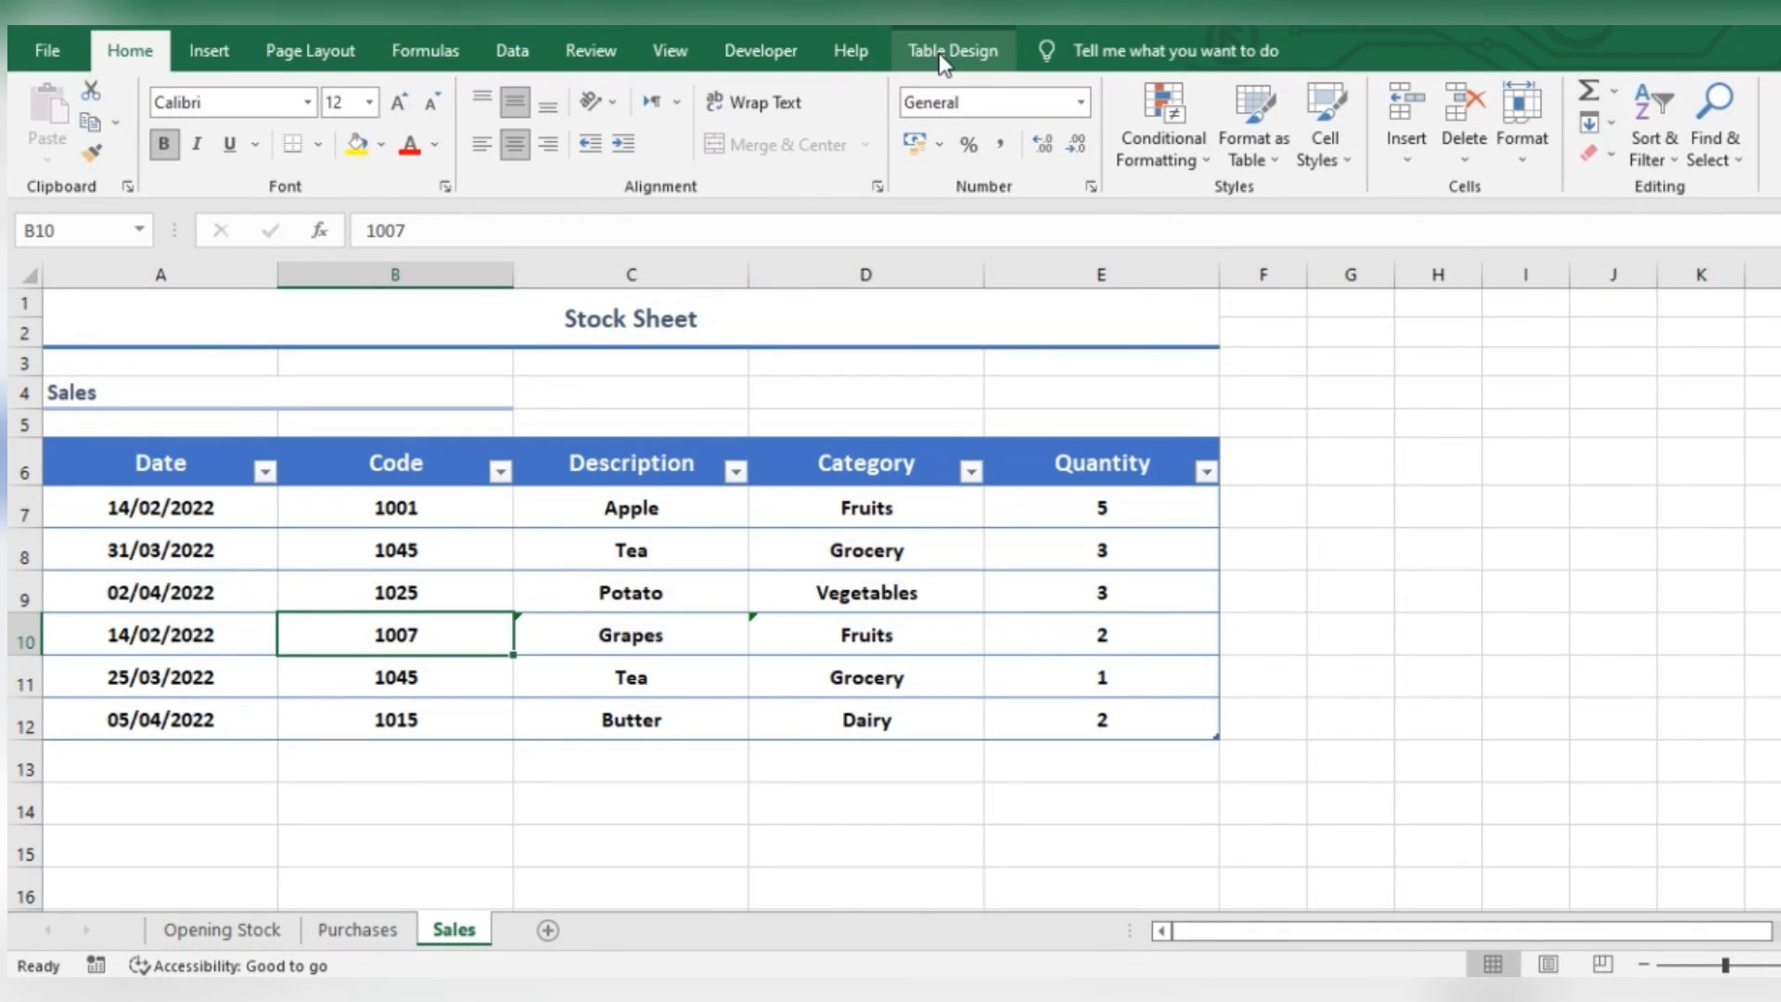
Step: Name the table on the Sales sheet Sales
click(941, 52)
click(99, 121)
text(S)
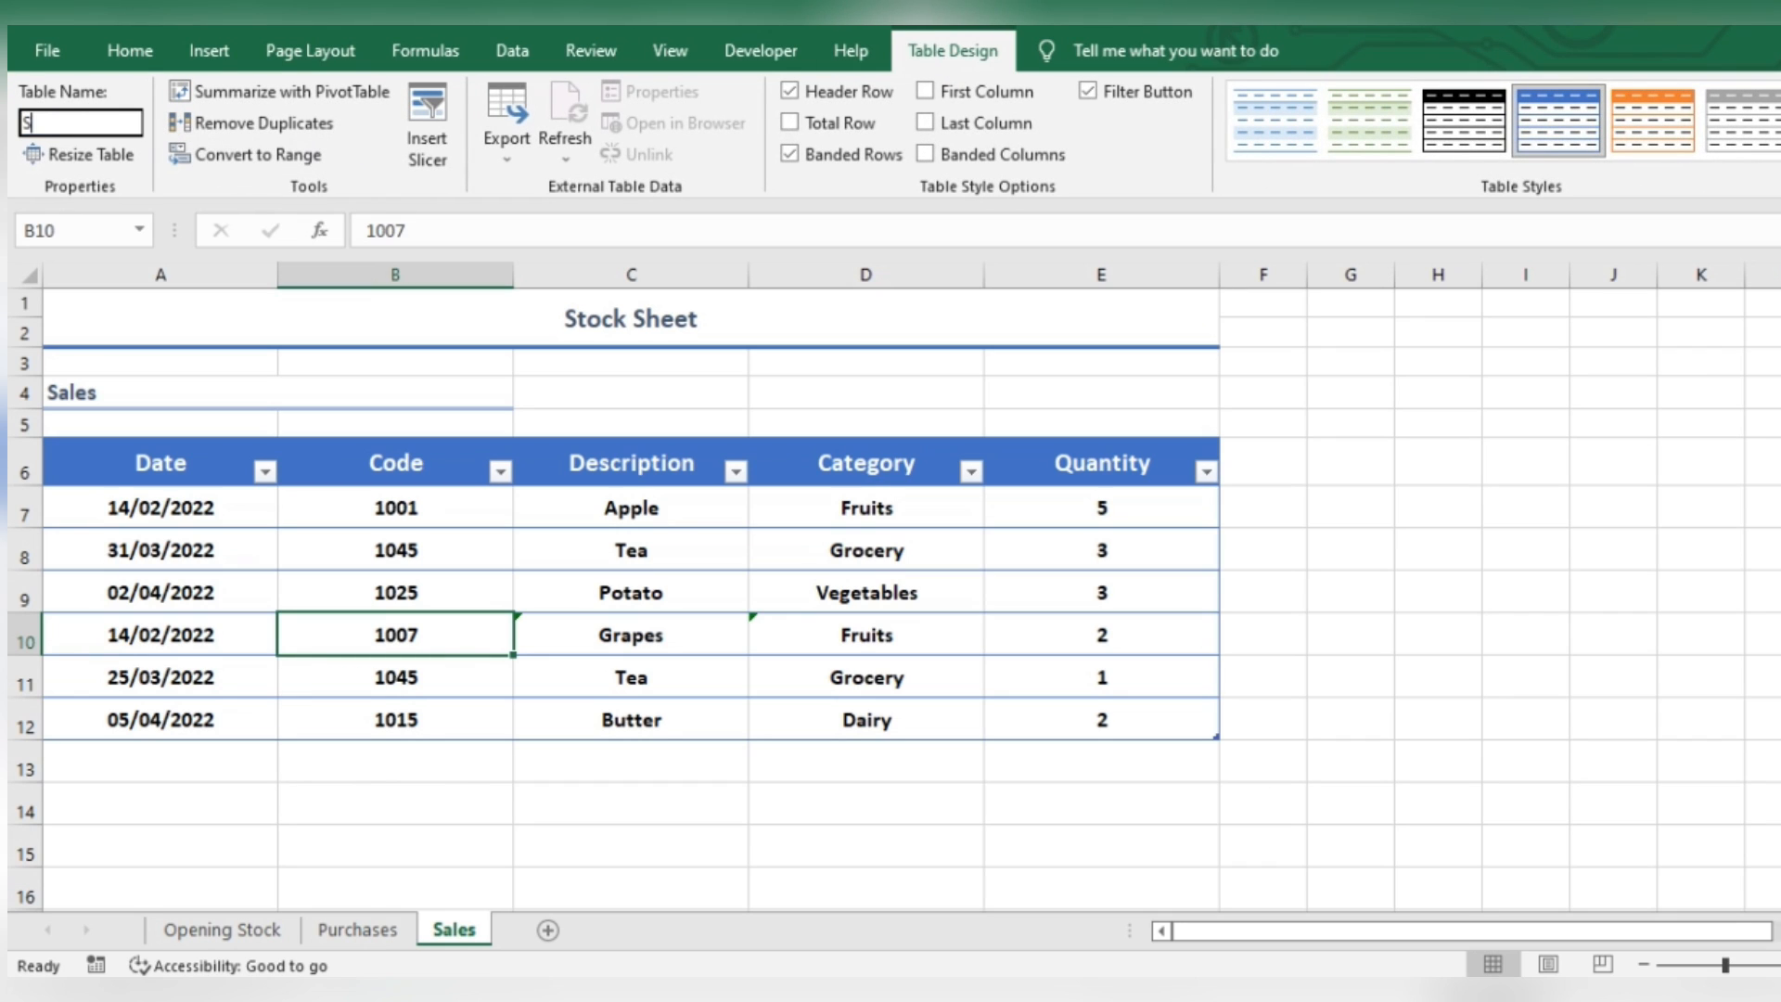
text(ales)
key(Return)
click(631, 635)
Step: Add a new worksheet after Sales and name it Closing Stock
click(548, 929)
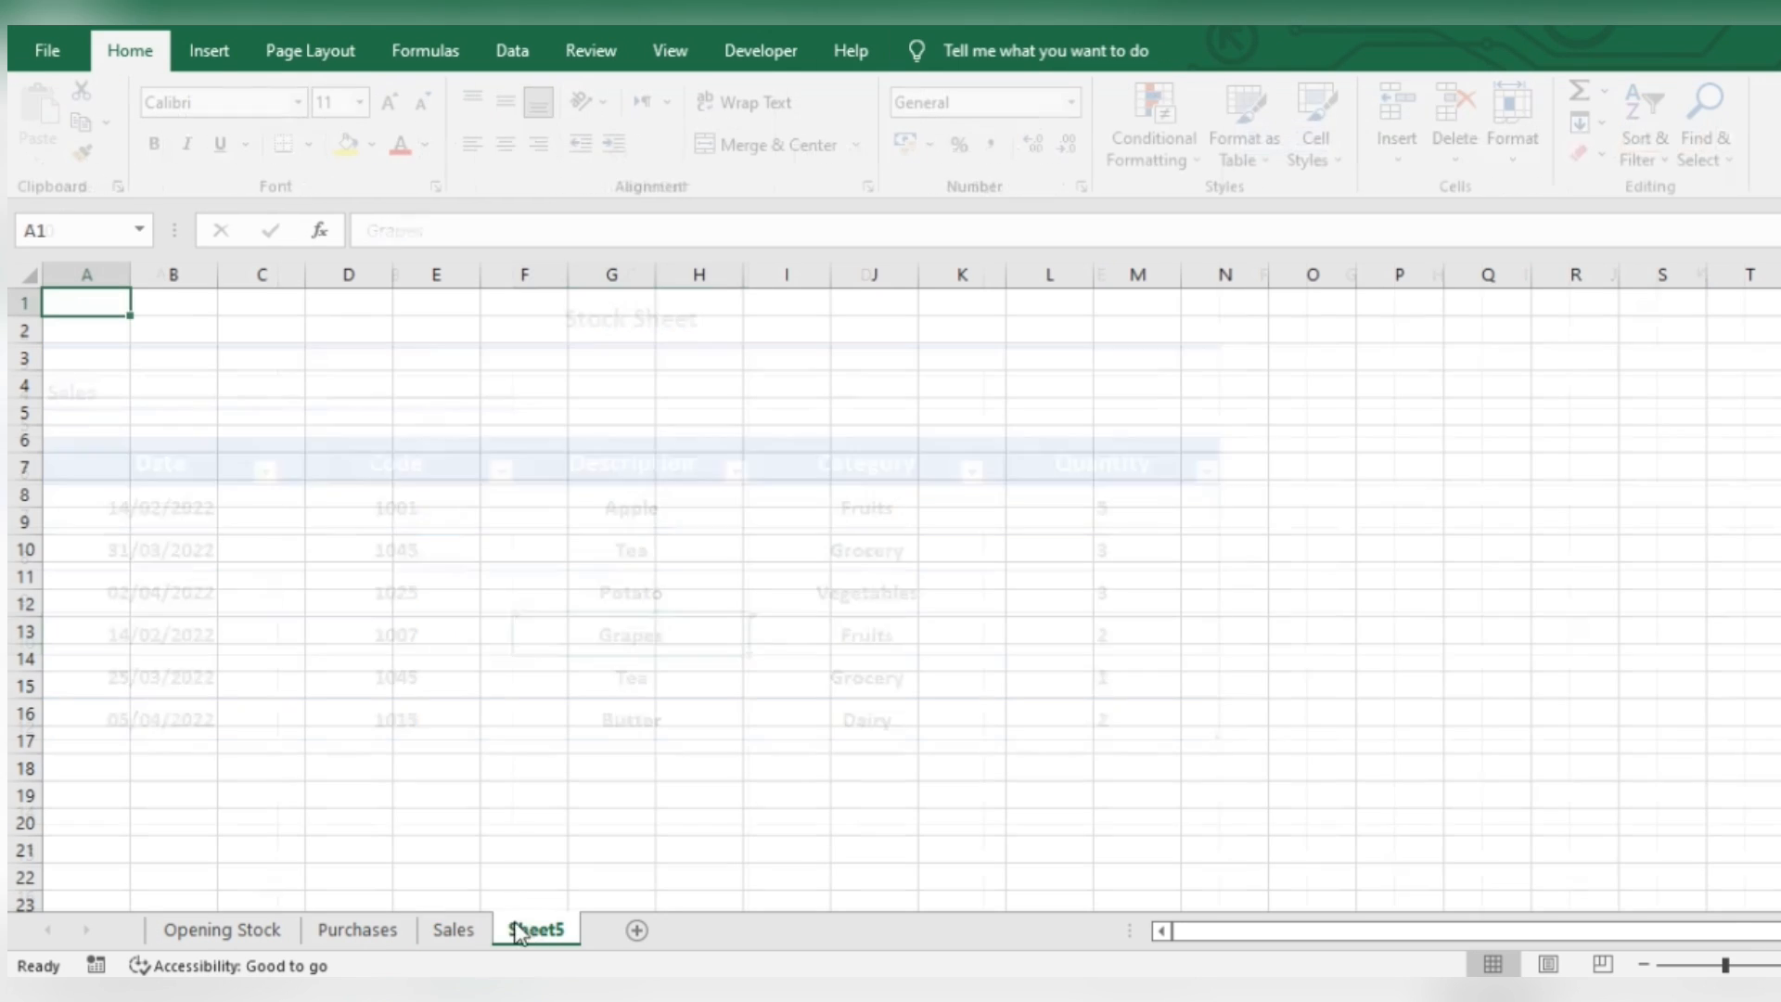
double_click(542, 930)
text(Closing Stock)
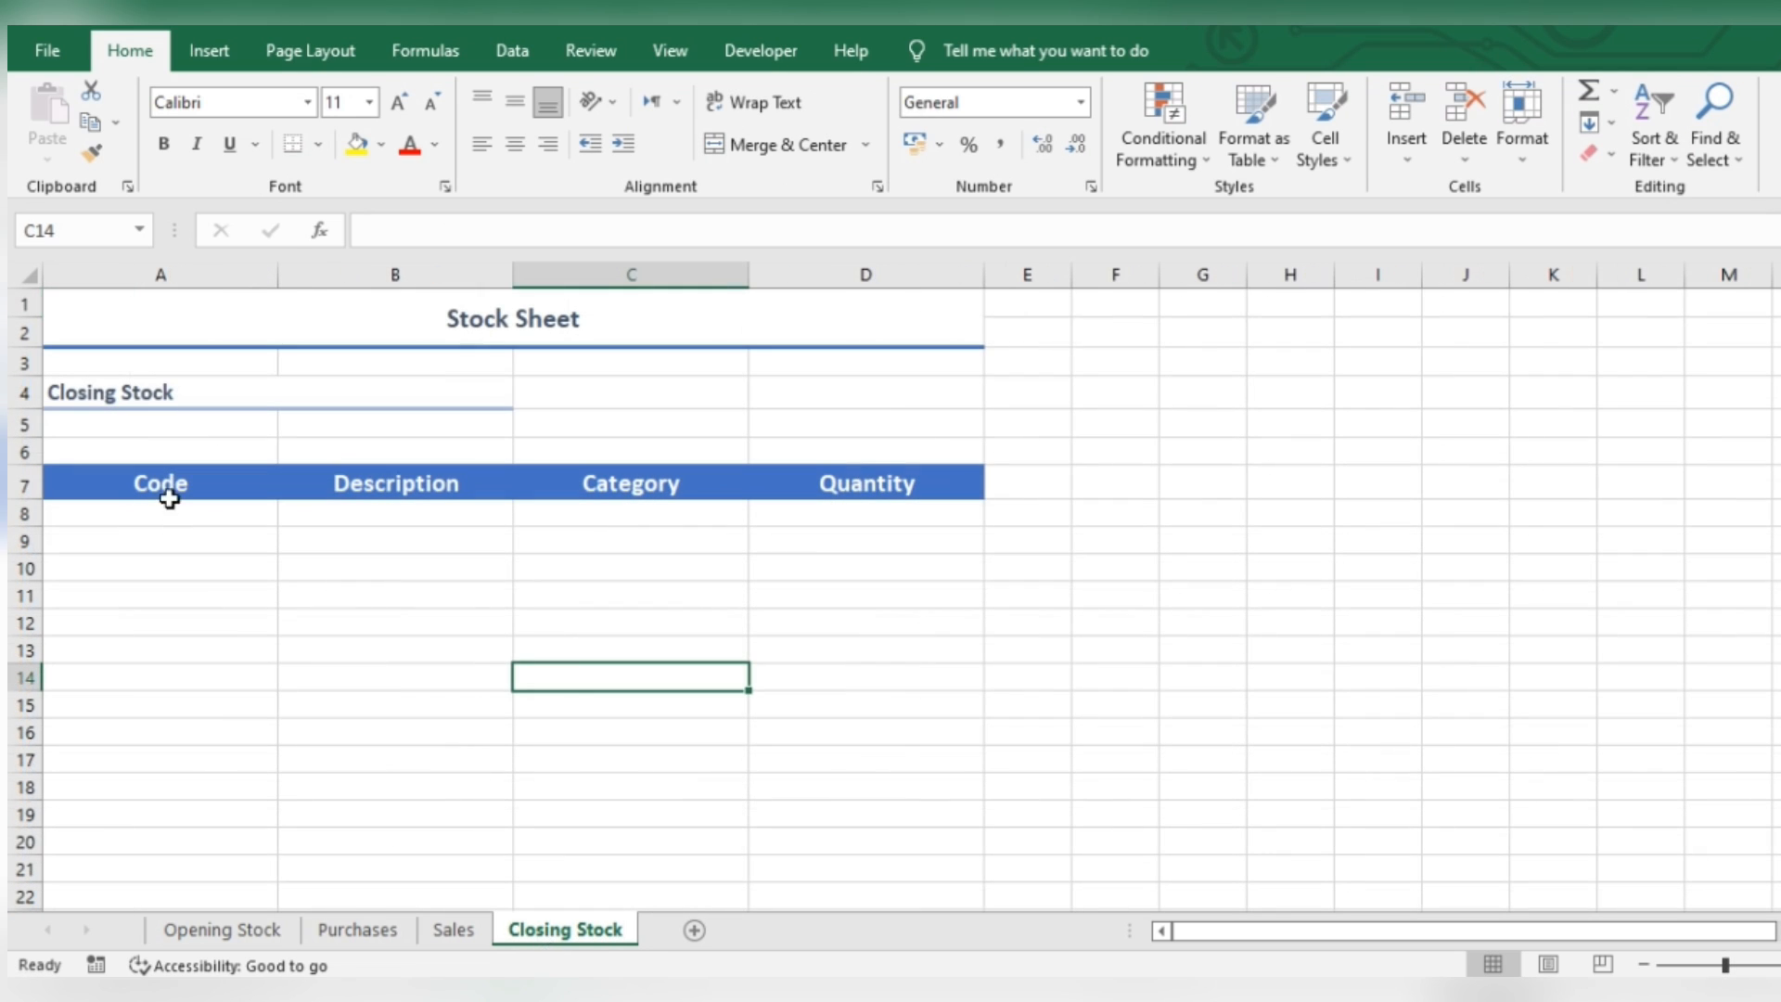
Step: Convert the Closing Stock header row A7:D7 into a table with headers
drag(167, 492, 788, 494)
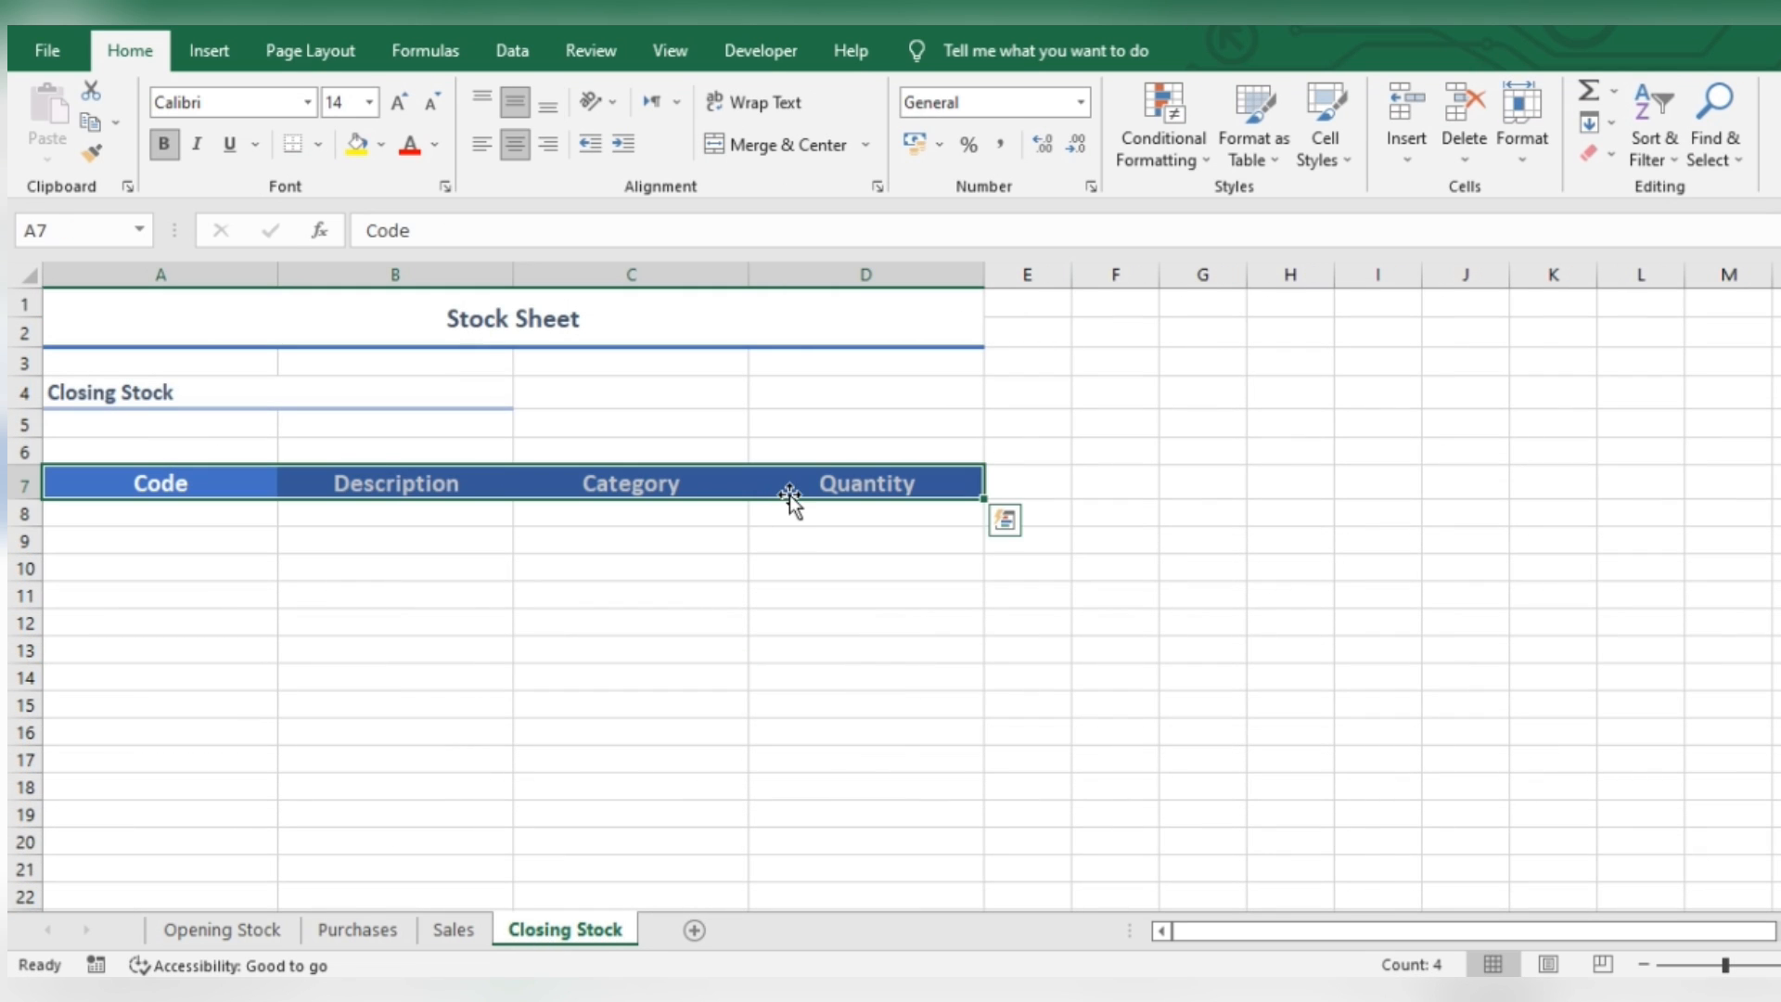
key(ctrl+t)
click(939, 626)
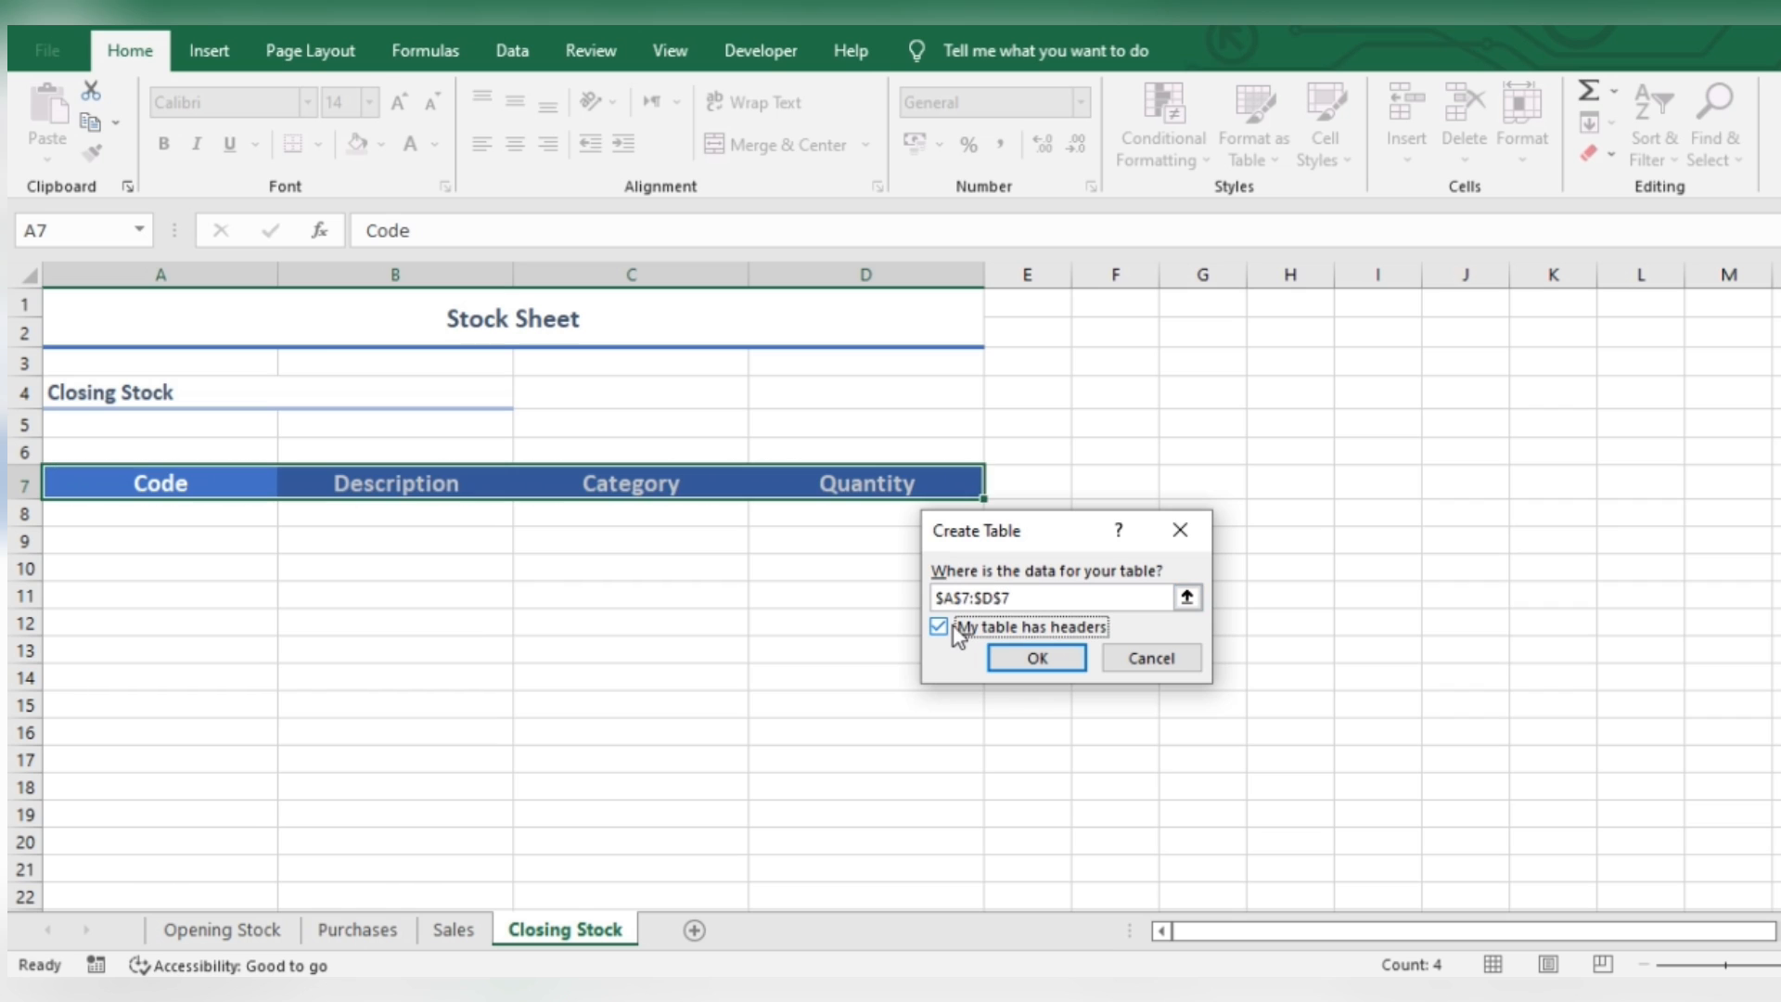
click(1026, 657)
click(234, 537)
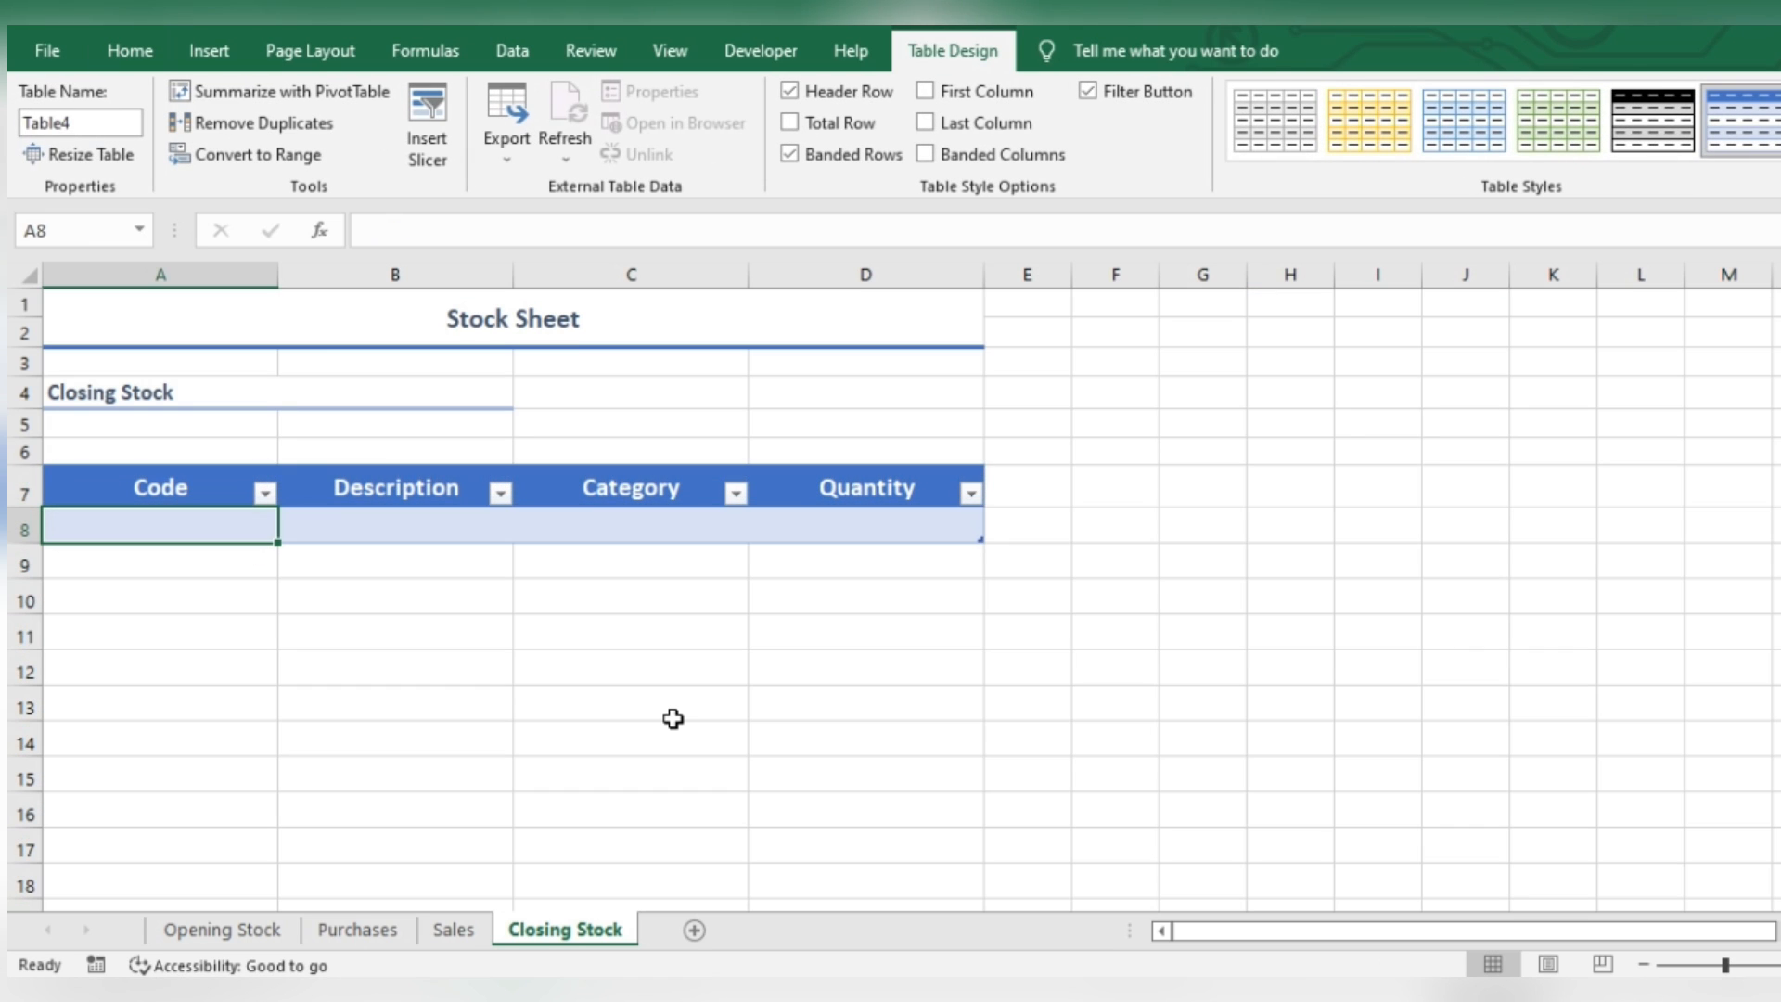
Step: Copy all item codes from the Opening Stock table into the Closing Stock Code column, starting at A8
click(251, 932)
drag(206, 500, 227, 753)
key(ctrl+c)
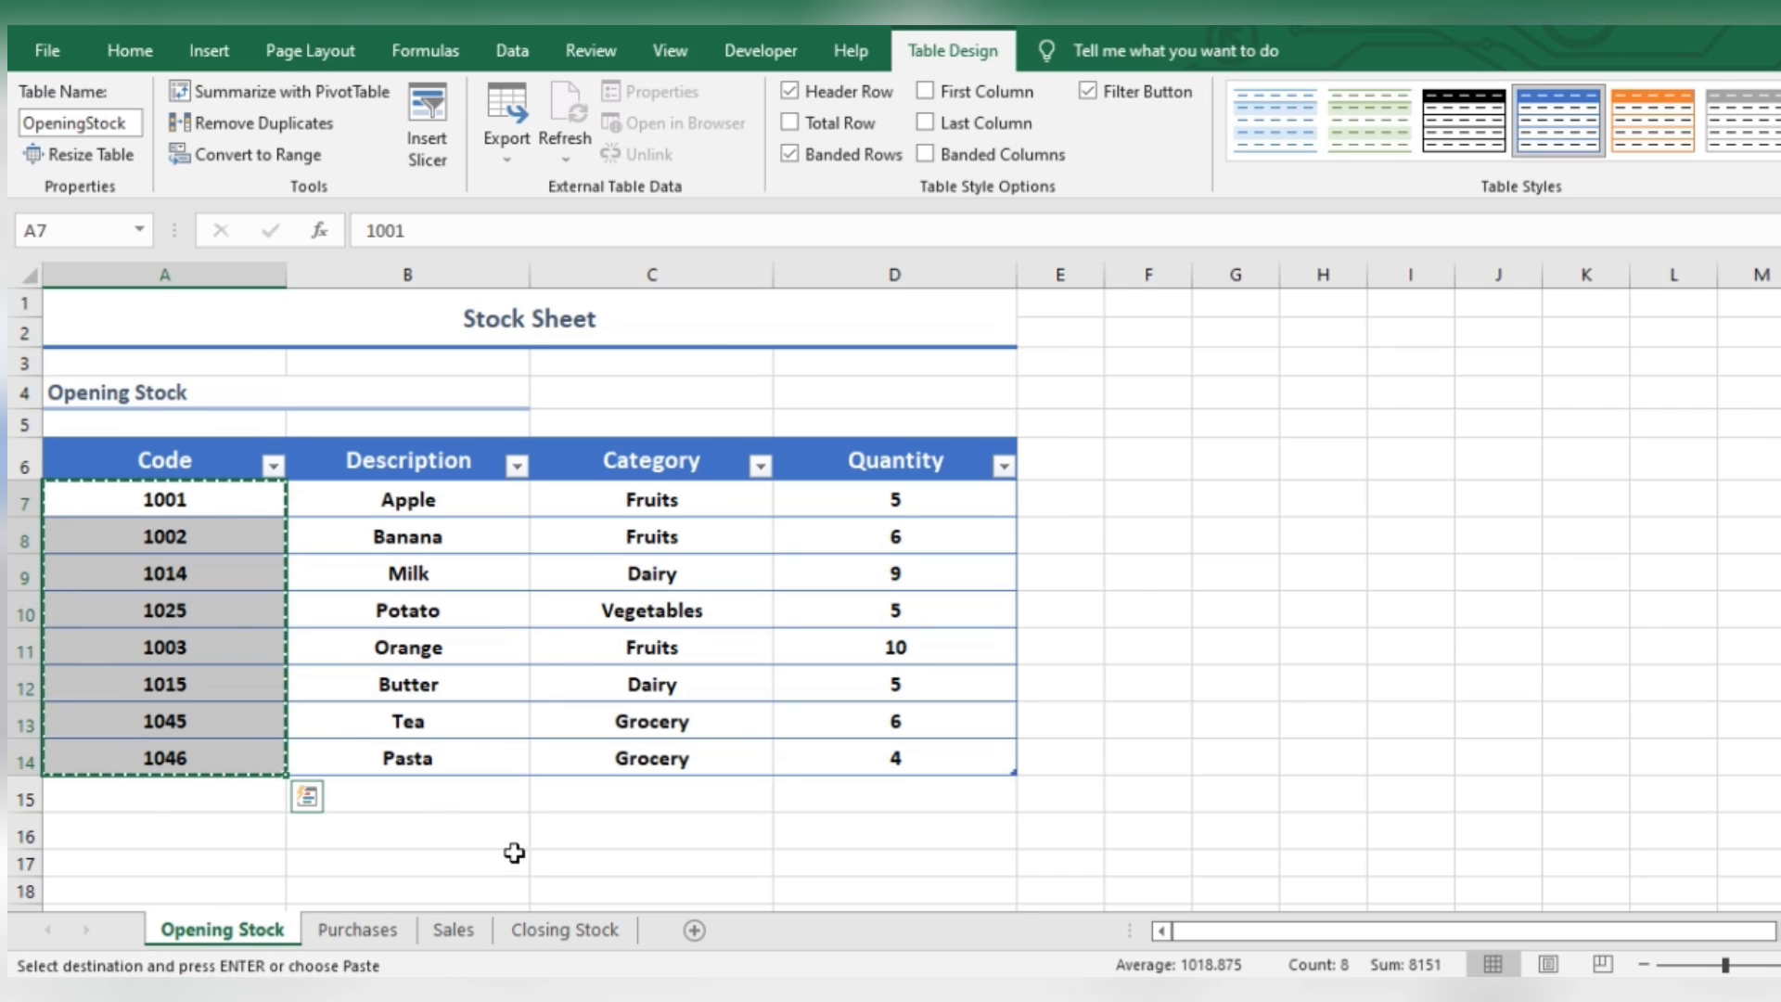
click(531, 930)
key(ctrl+v)
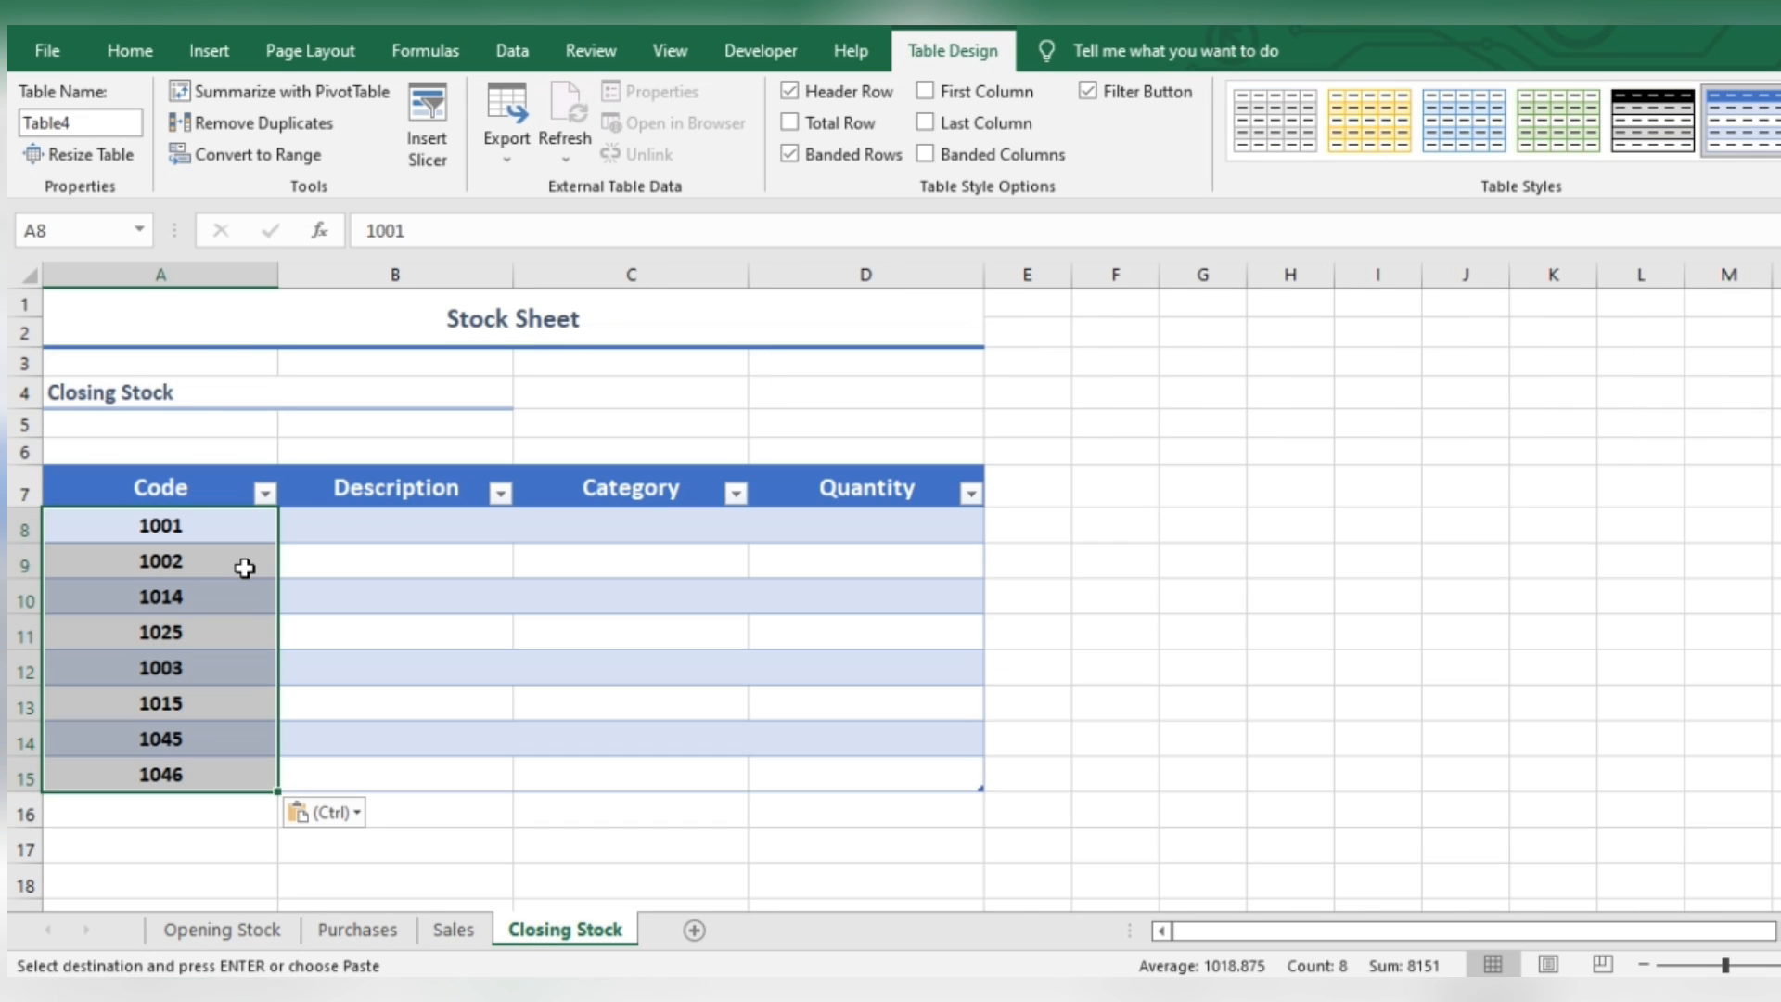
Step: Append the codes from the Purchases table to the Closing Stock Code column, starting at A16
click(182, 815)
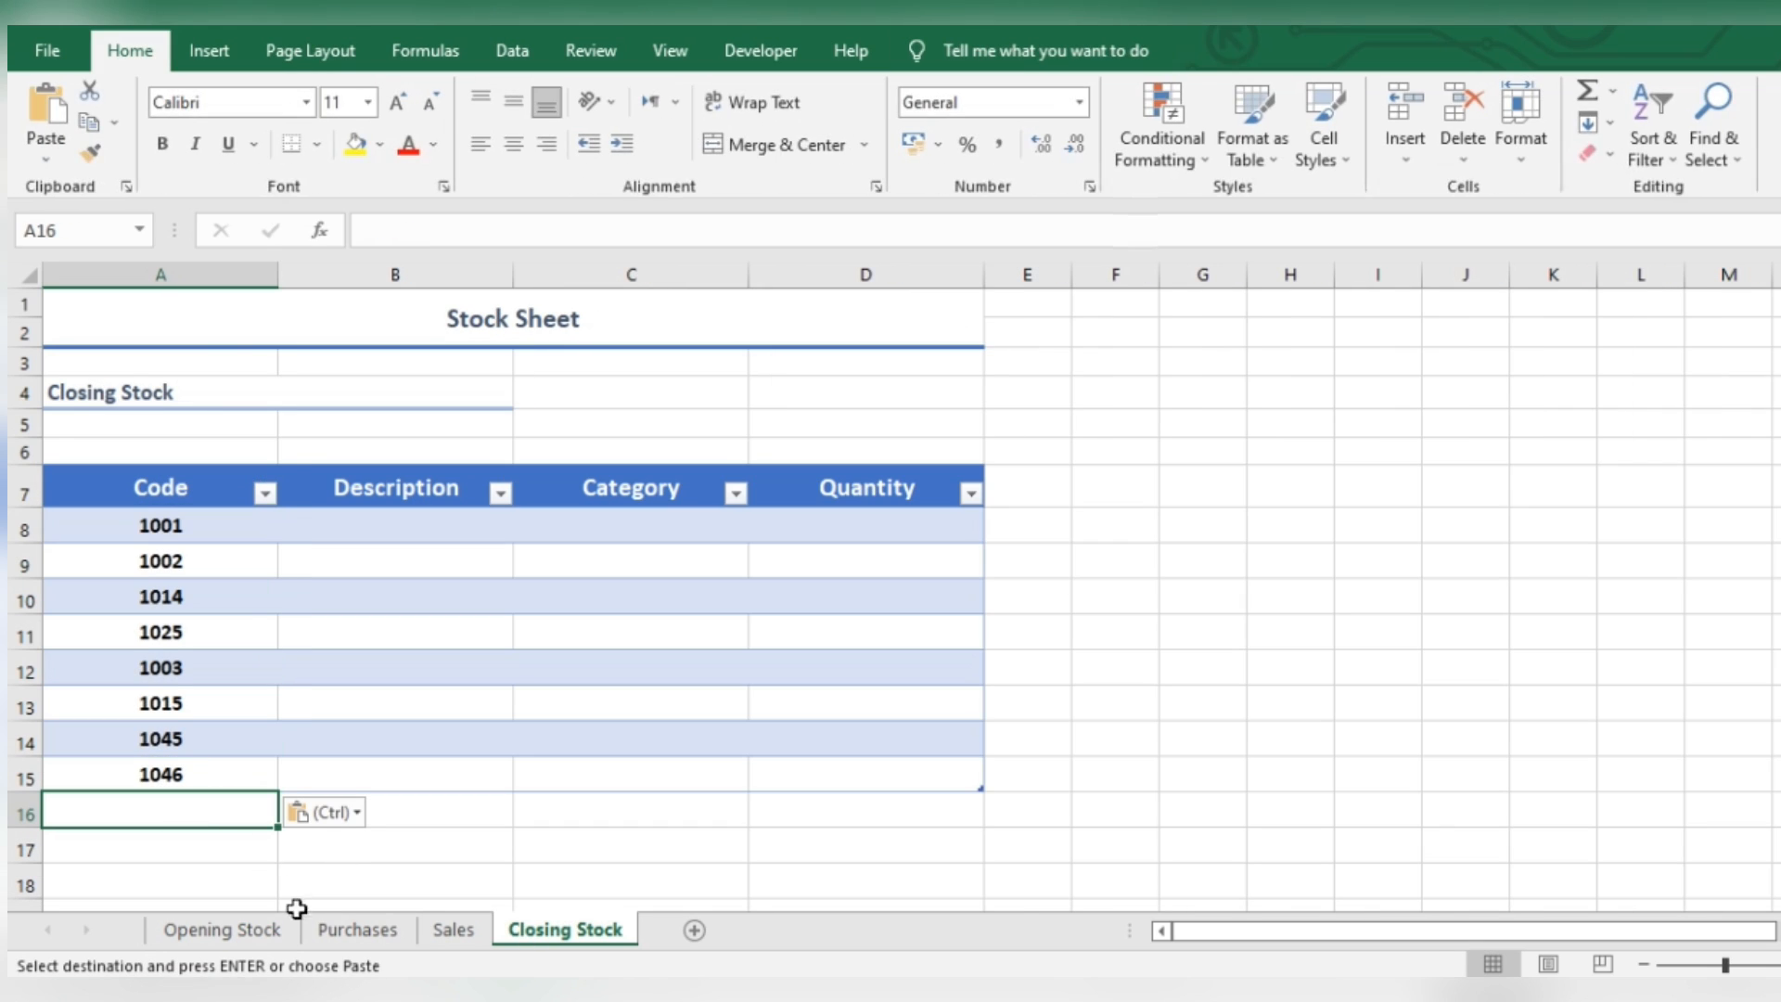
click(358, 929)
drag(399, 505, 418, 675)
key(ctrl+c)
click(565, 929)
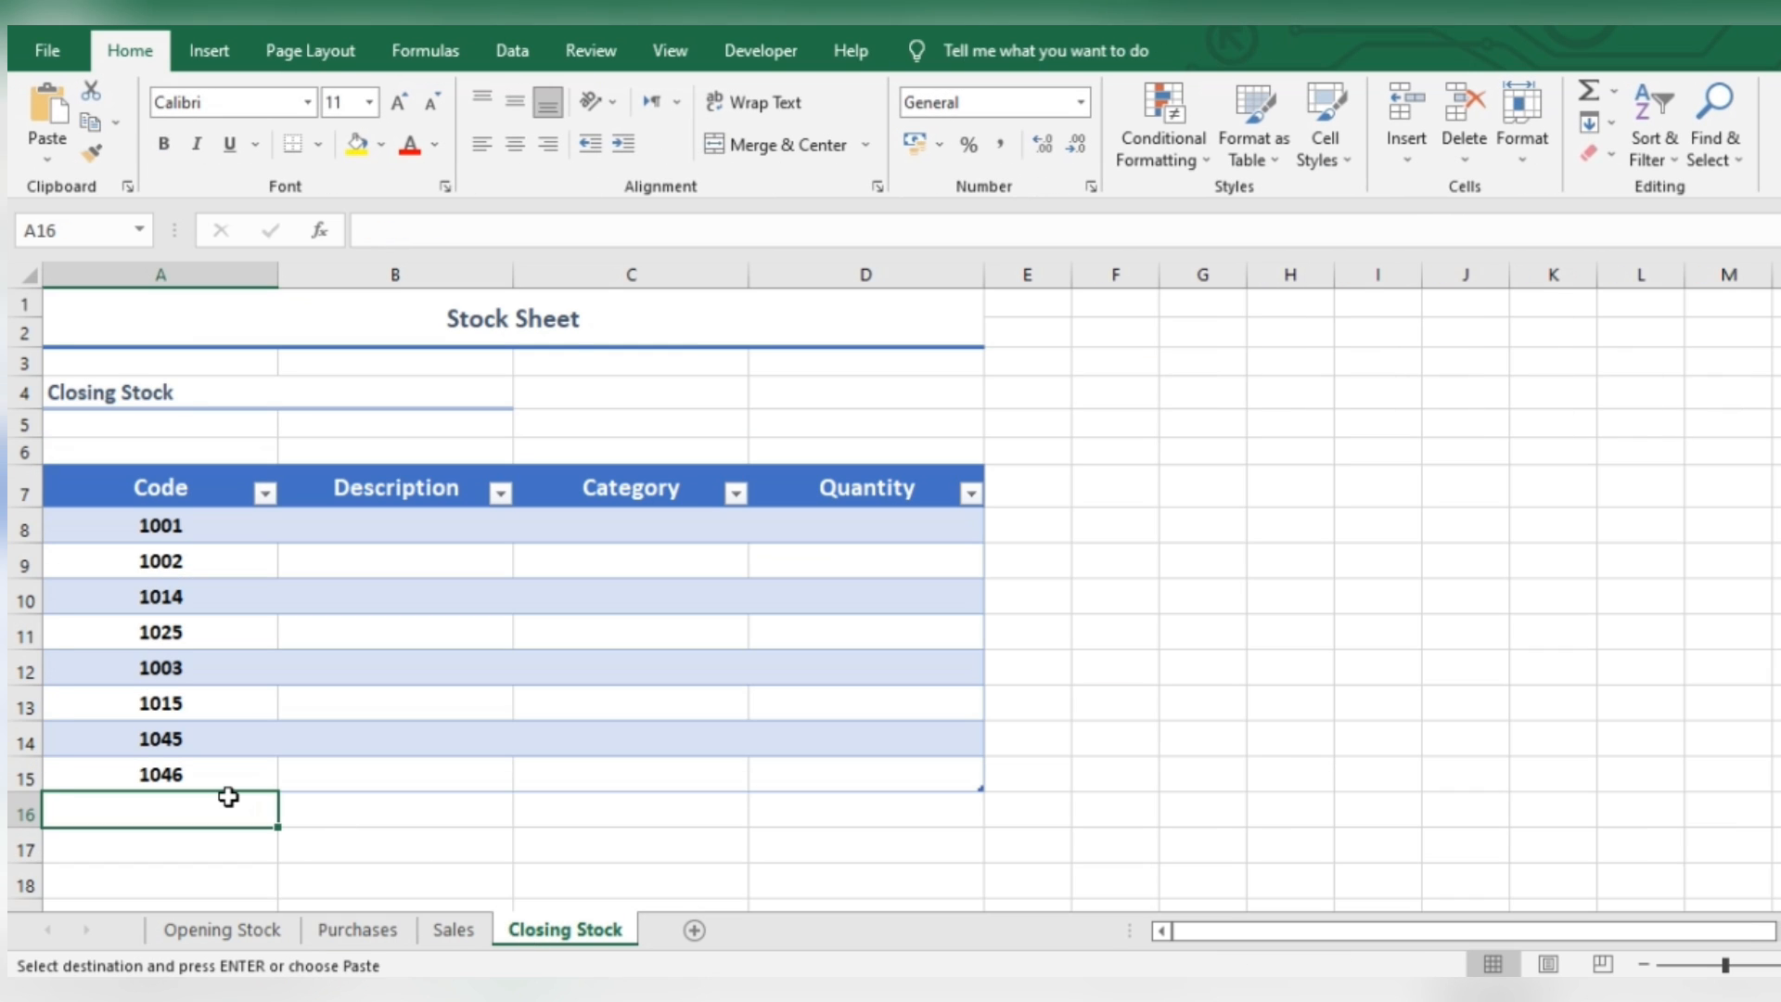
key(ctrl+v)
Step: Append the codes from the Sales table to the Closing Stock Code column, starting at A21
scroll(429, 739, down, 2)
click(160, 840)
click(436, 932)
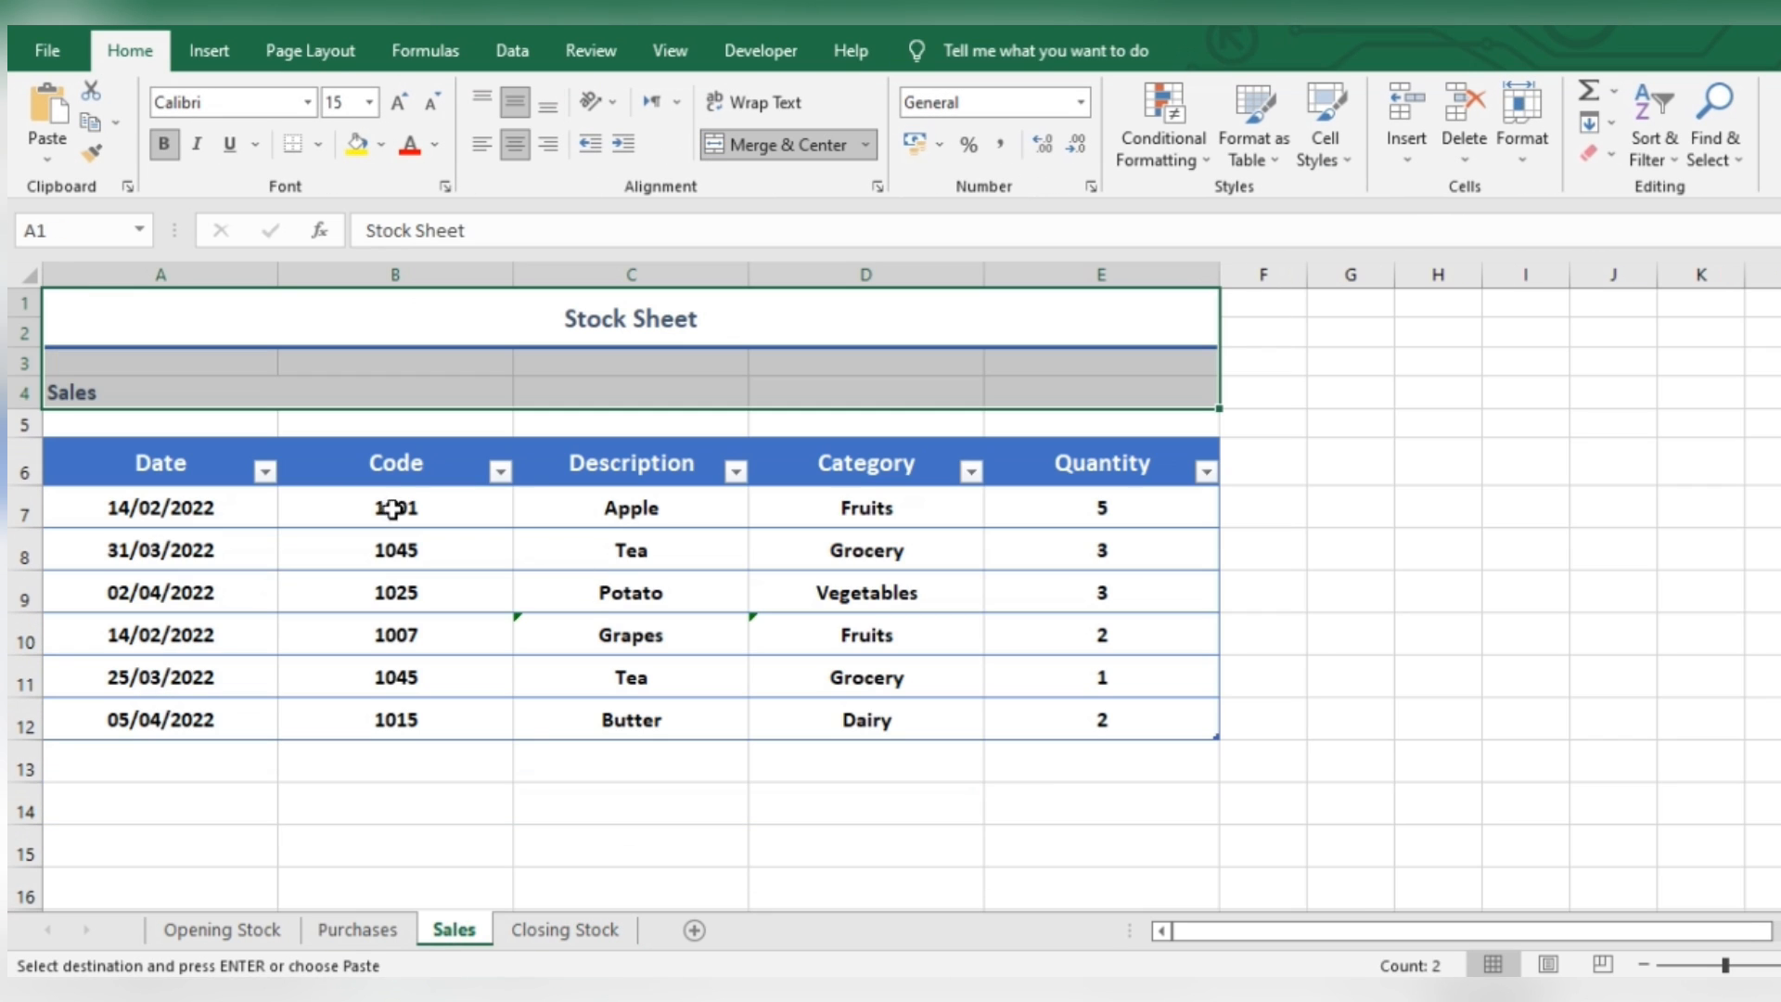
drag(398, 505, 437, 715)
key(ctrl+c)
click(565, 930)
key(ctrl+v)
click(226, 732)
Step: Highlight duplicate values in the Closing Stock Code column with Light Red Fill with Dark Red Text
click(176, 338)
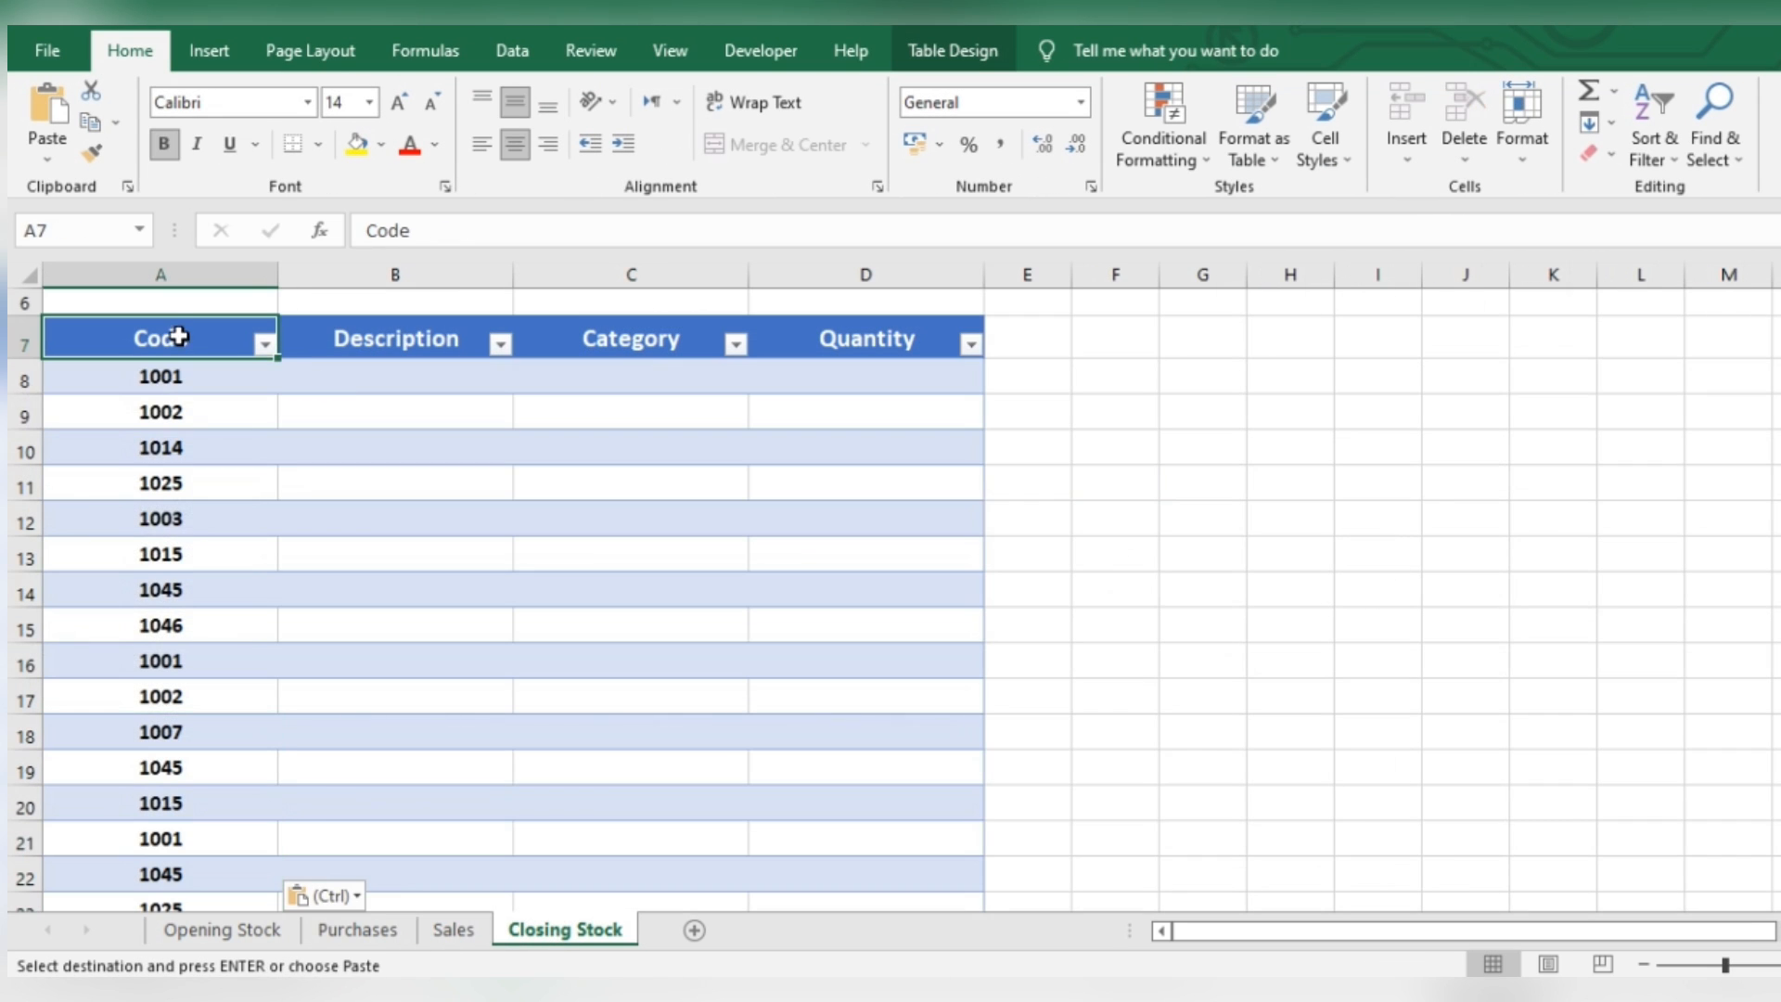
scroll(179, 340, up, 2)
click(202, 465)
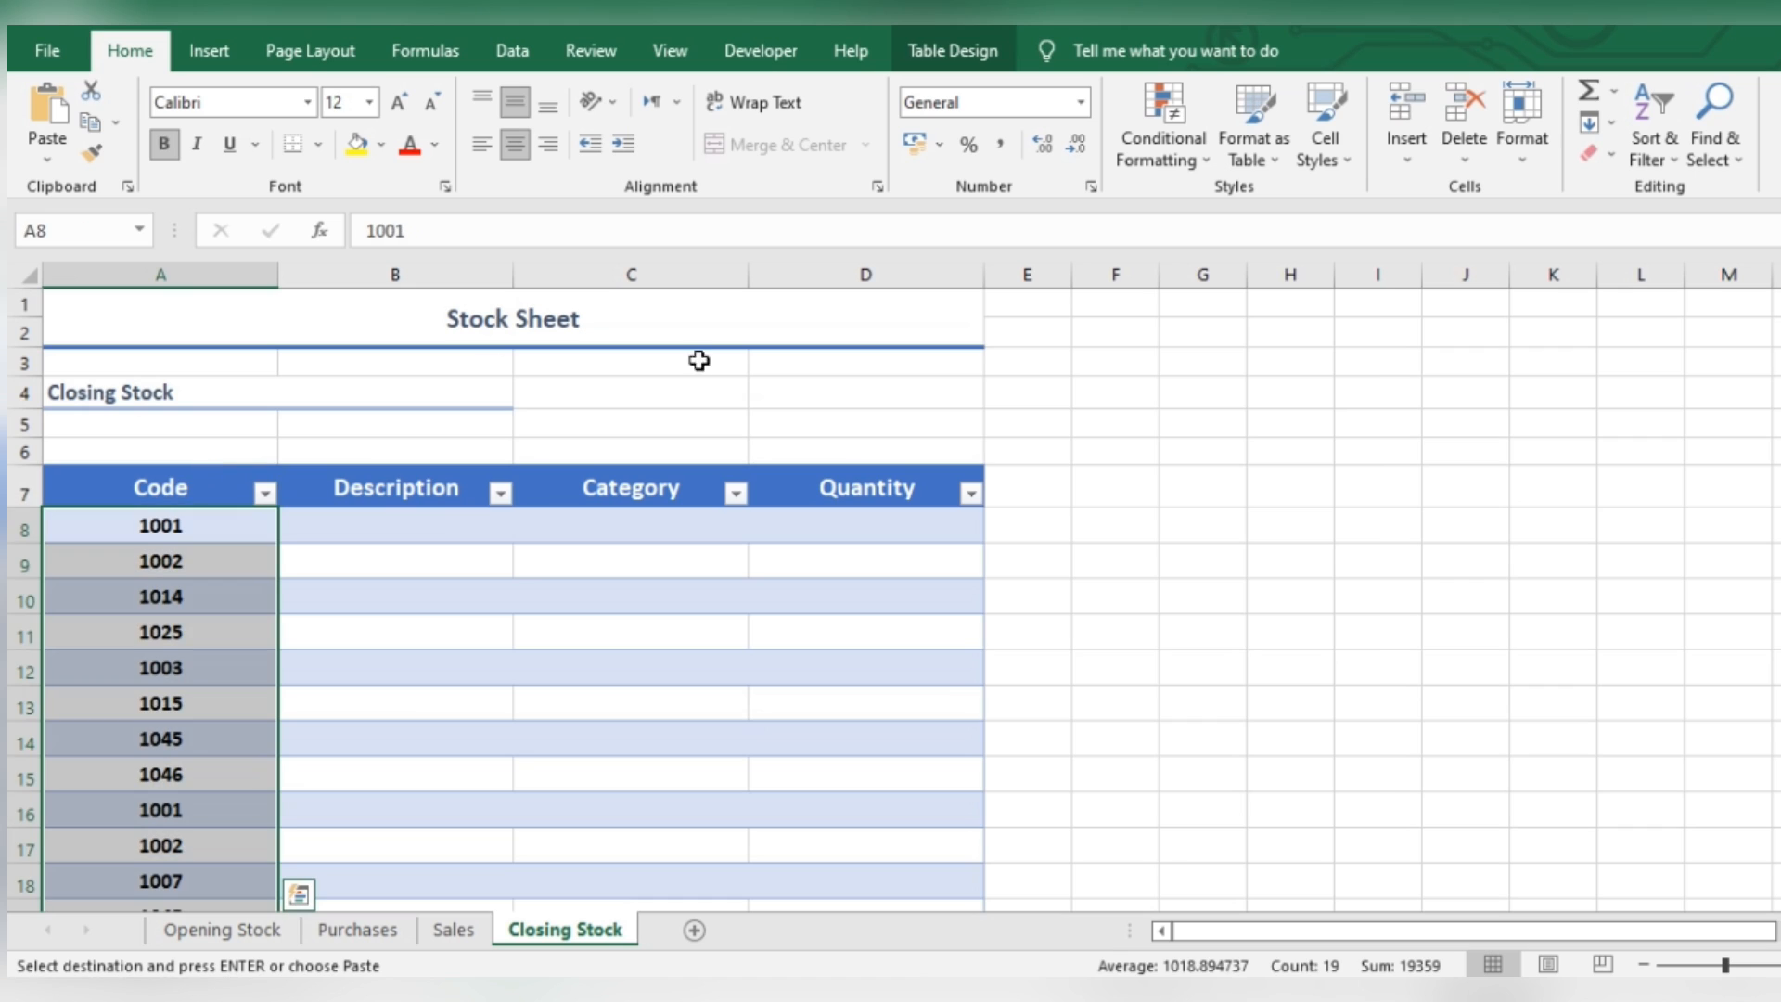
click(1175, 159)
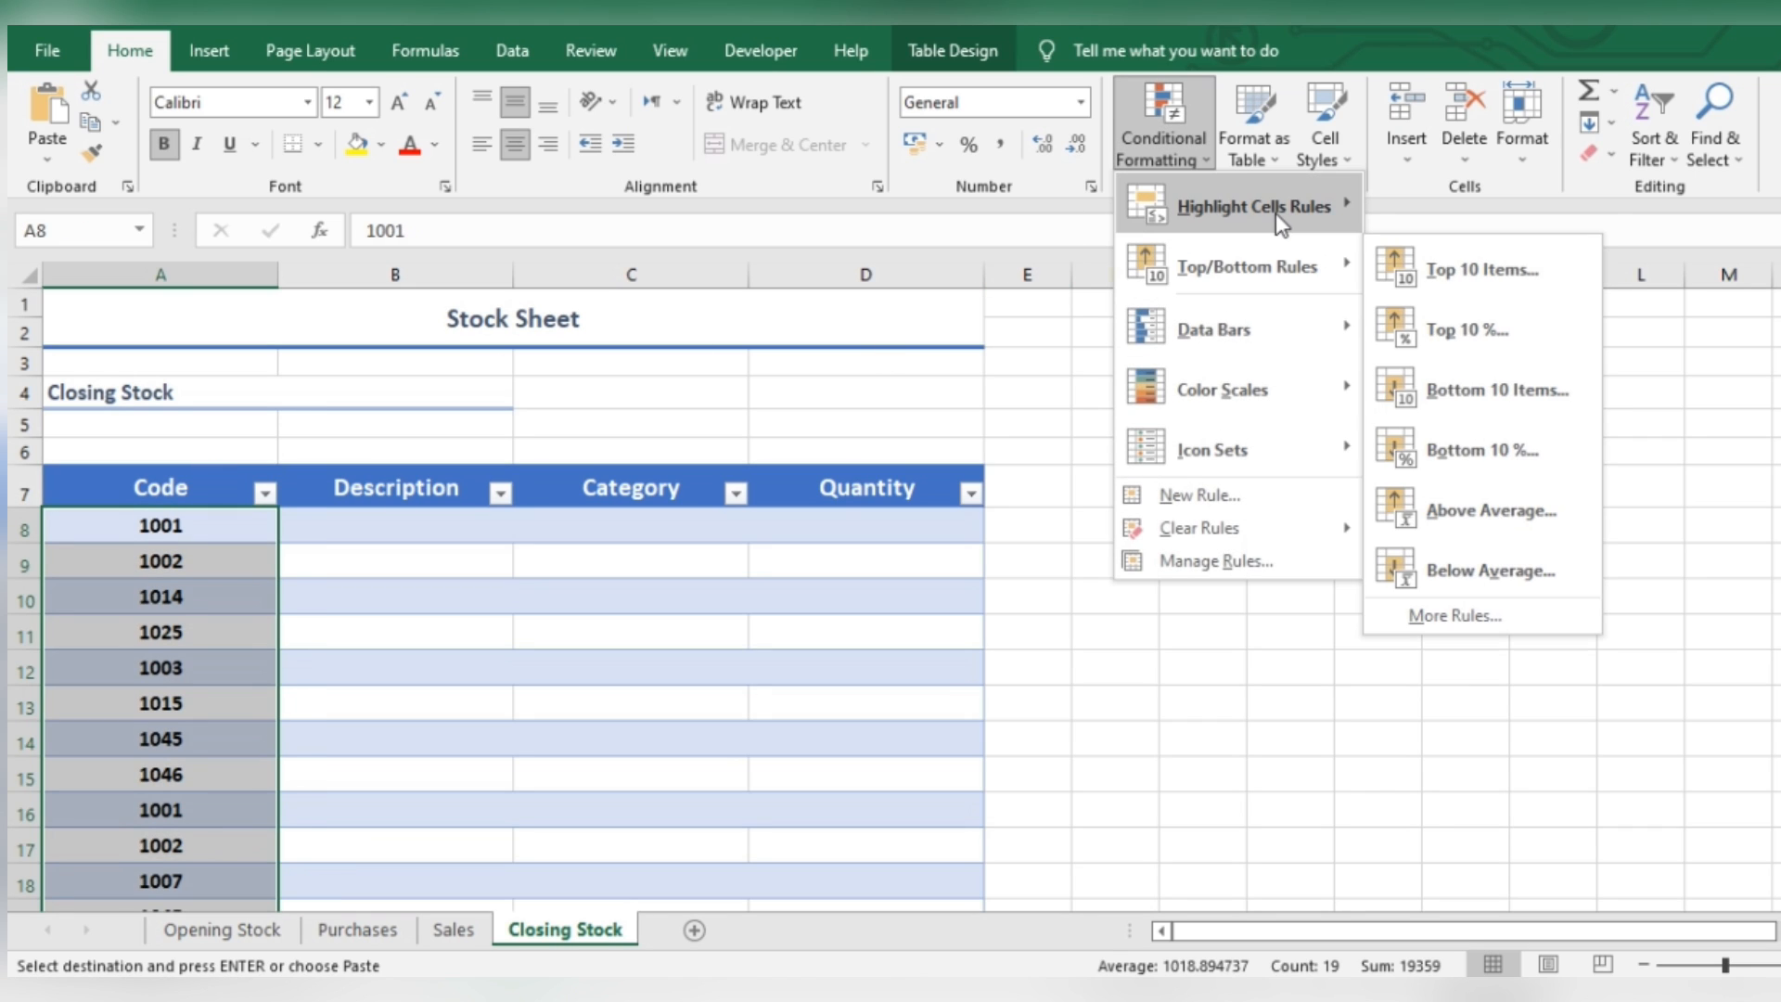
mouse_move(1277, 214)
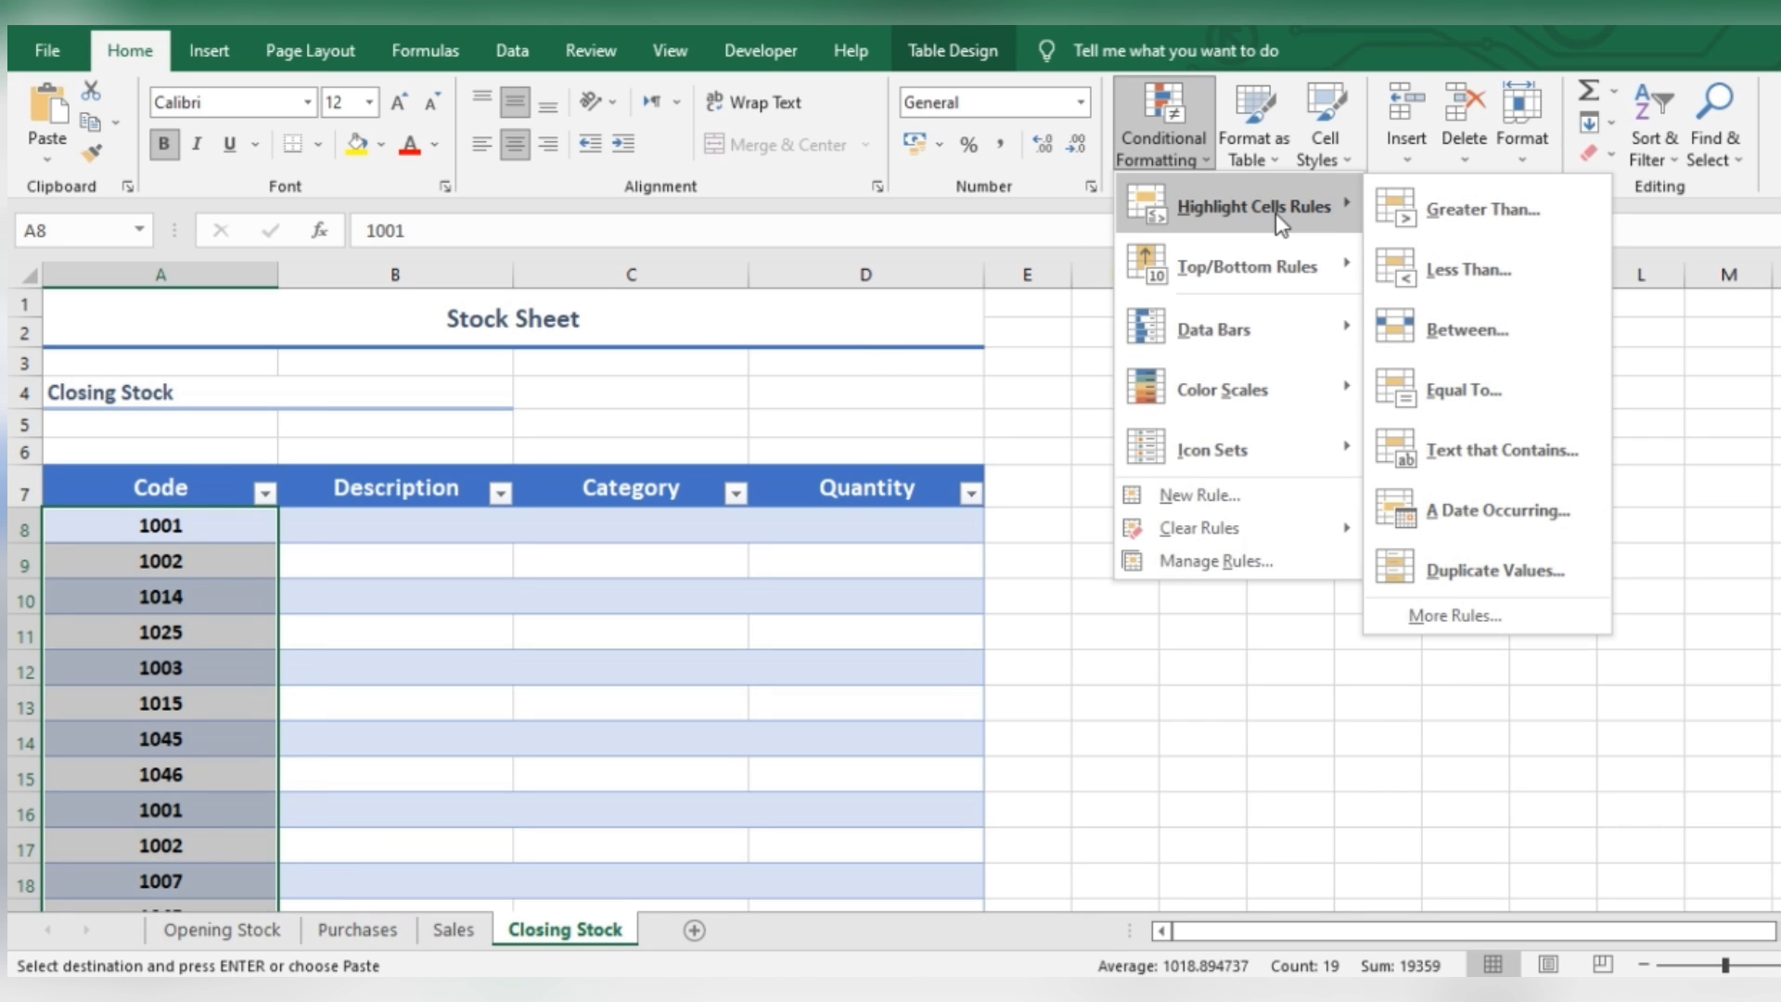
click(1471, 559)
click(1128, 621)
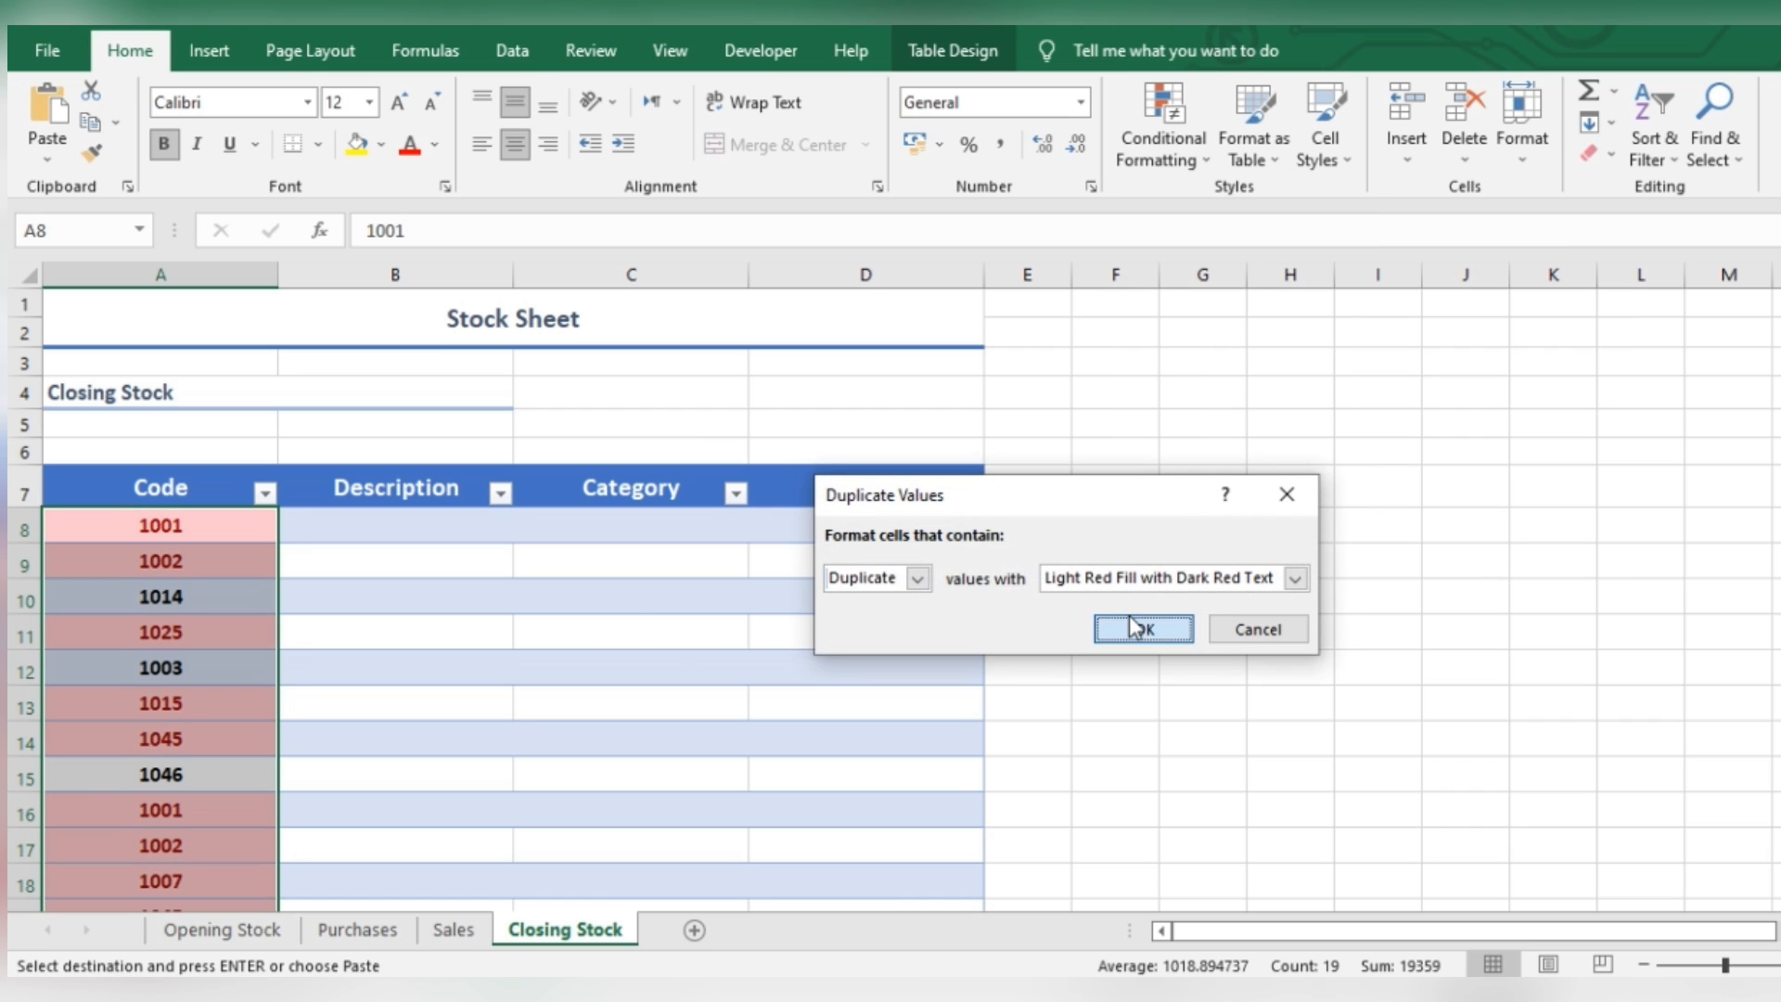
click(381, 626)
Step: Remove duplicate rows from the Closing Stock table, comparing only the Code column
scroll(380, 626, down, 4)
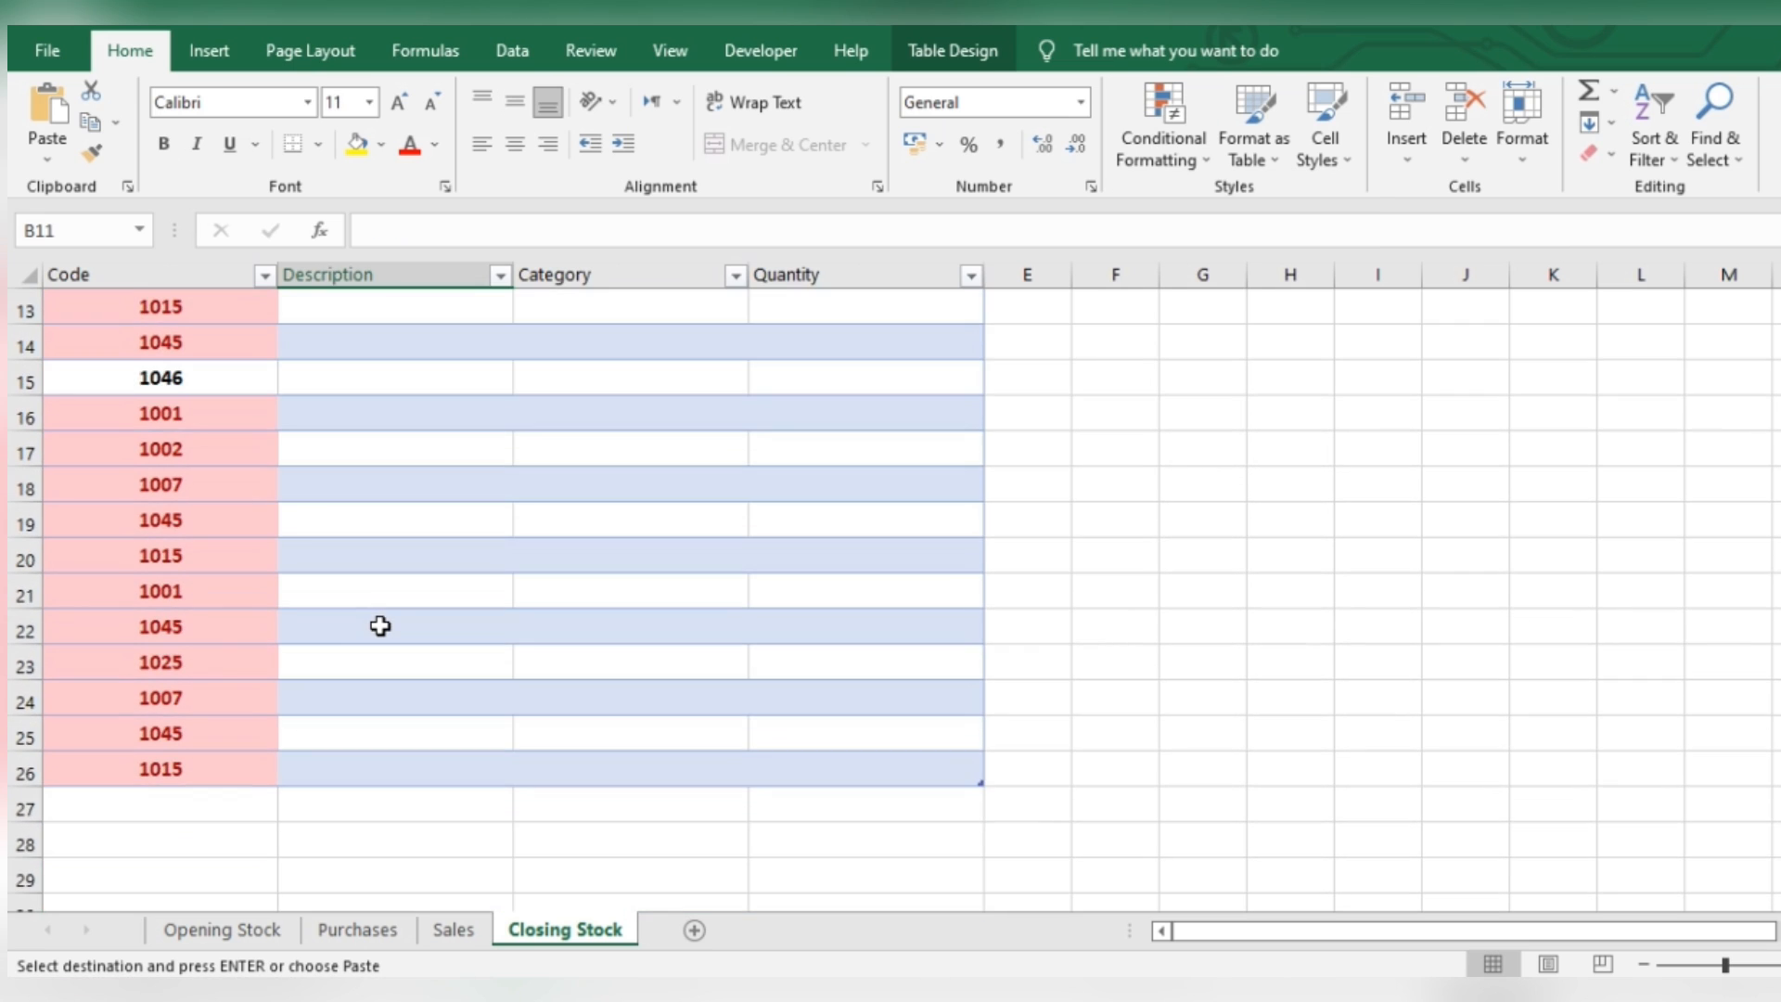
scroll(380, 626, up, 3)
click(222, 466)
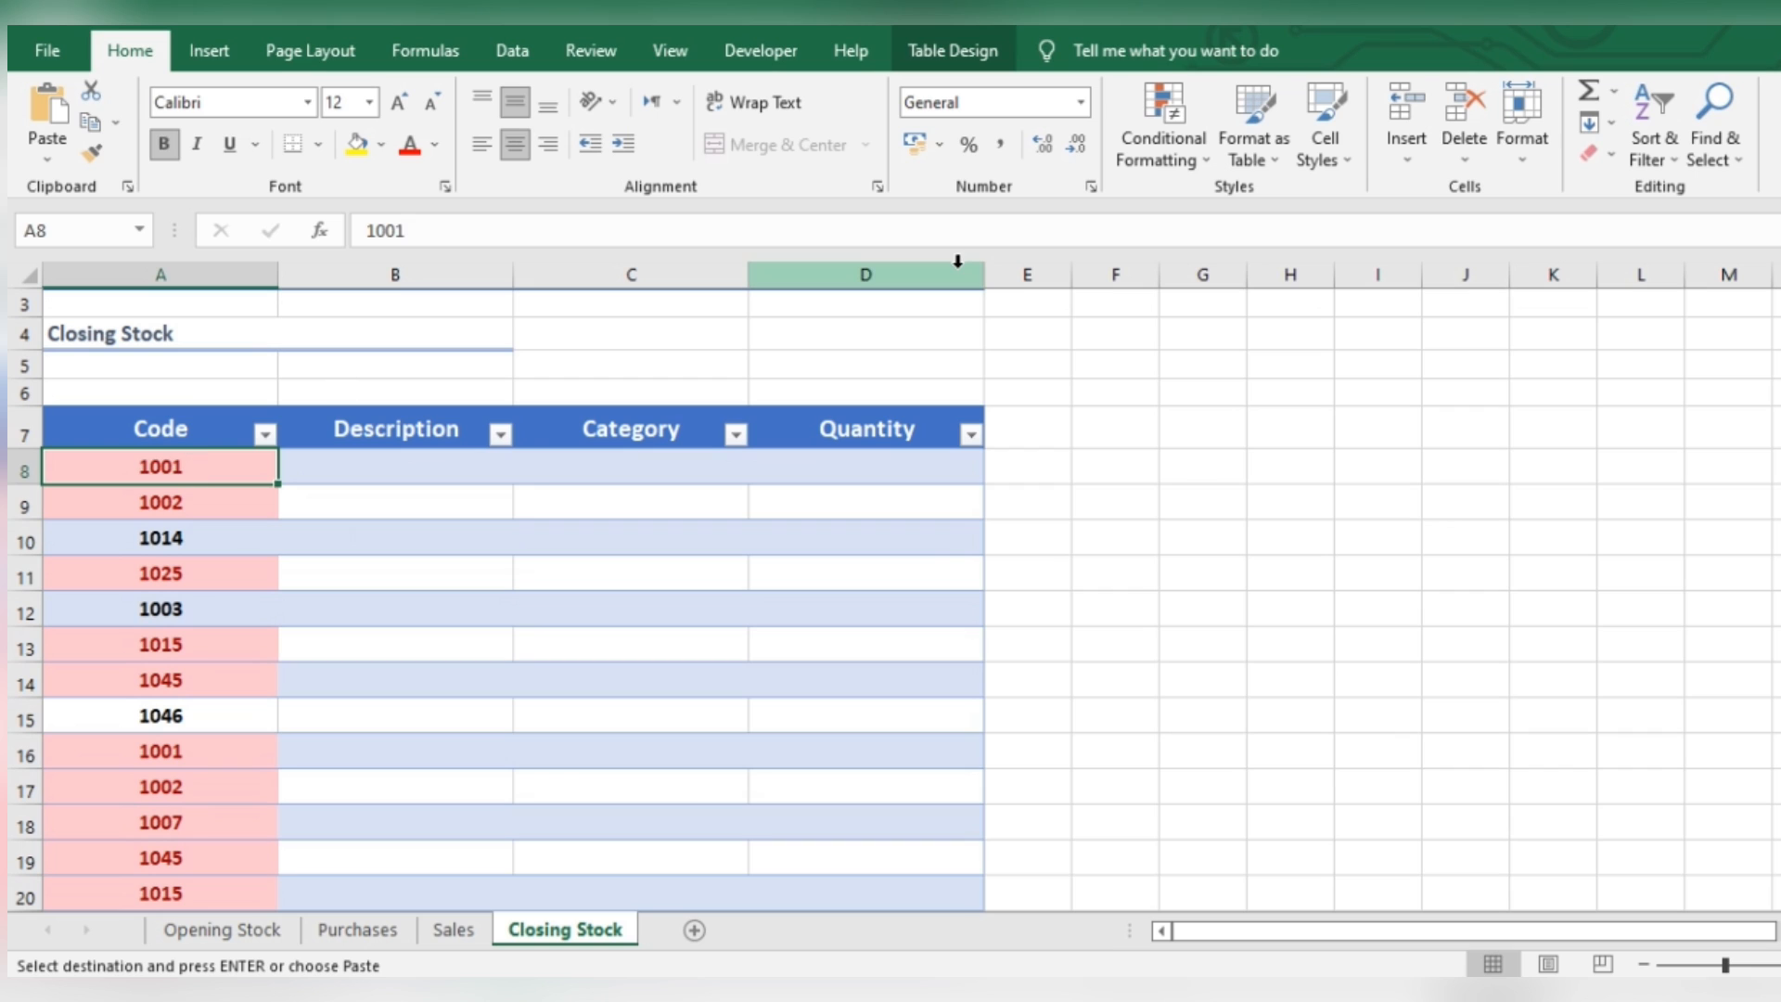
click(538, 57)
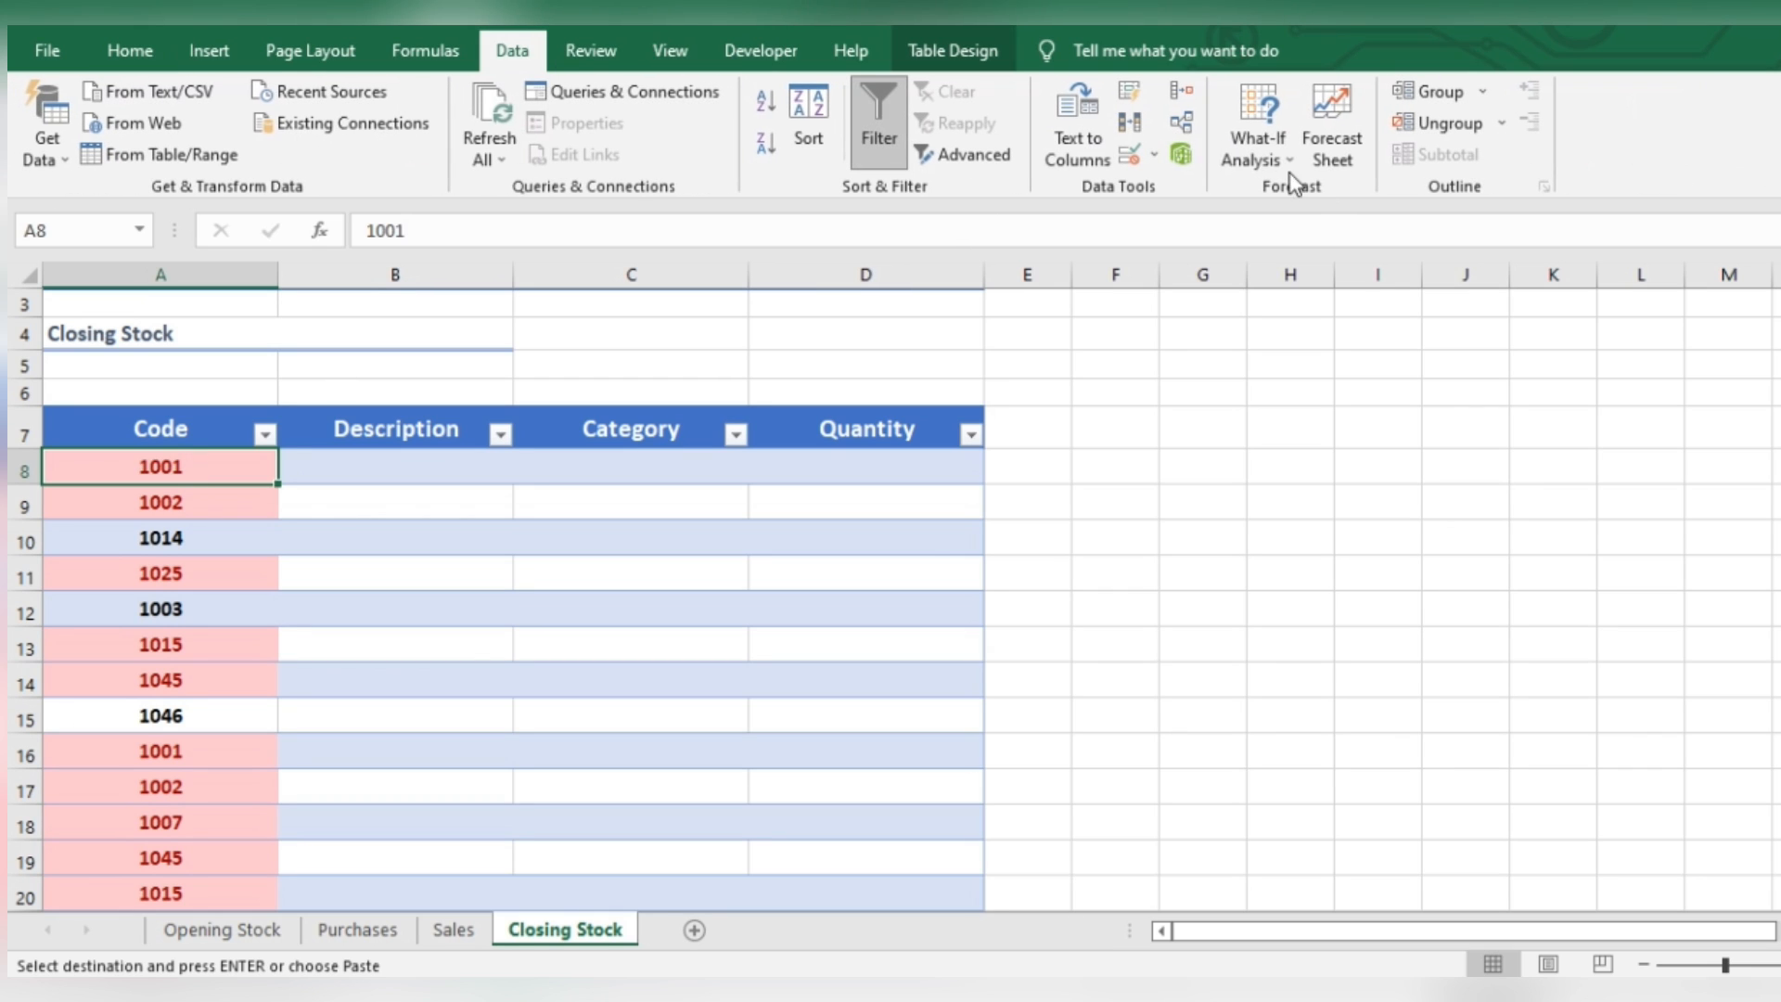
click(1130, 130)
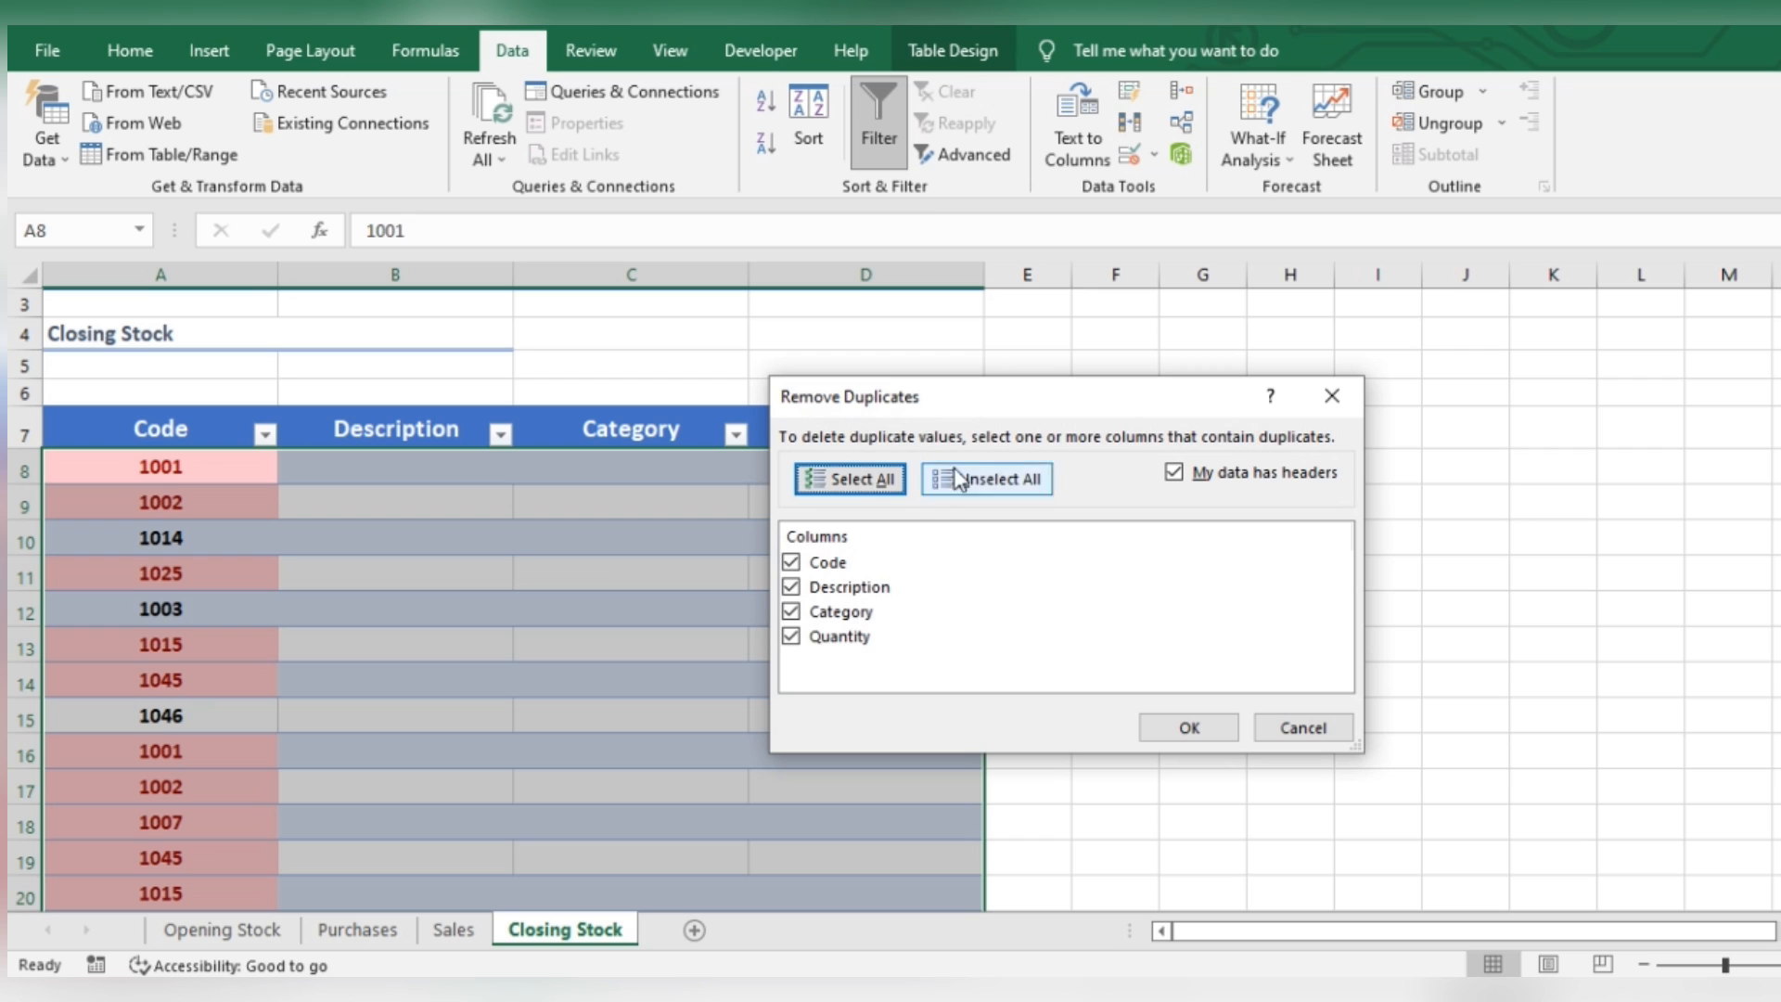
click(969, 491)
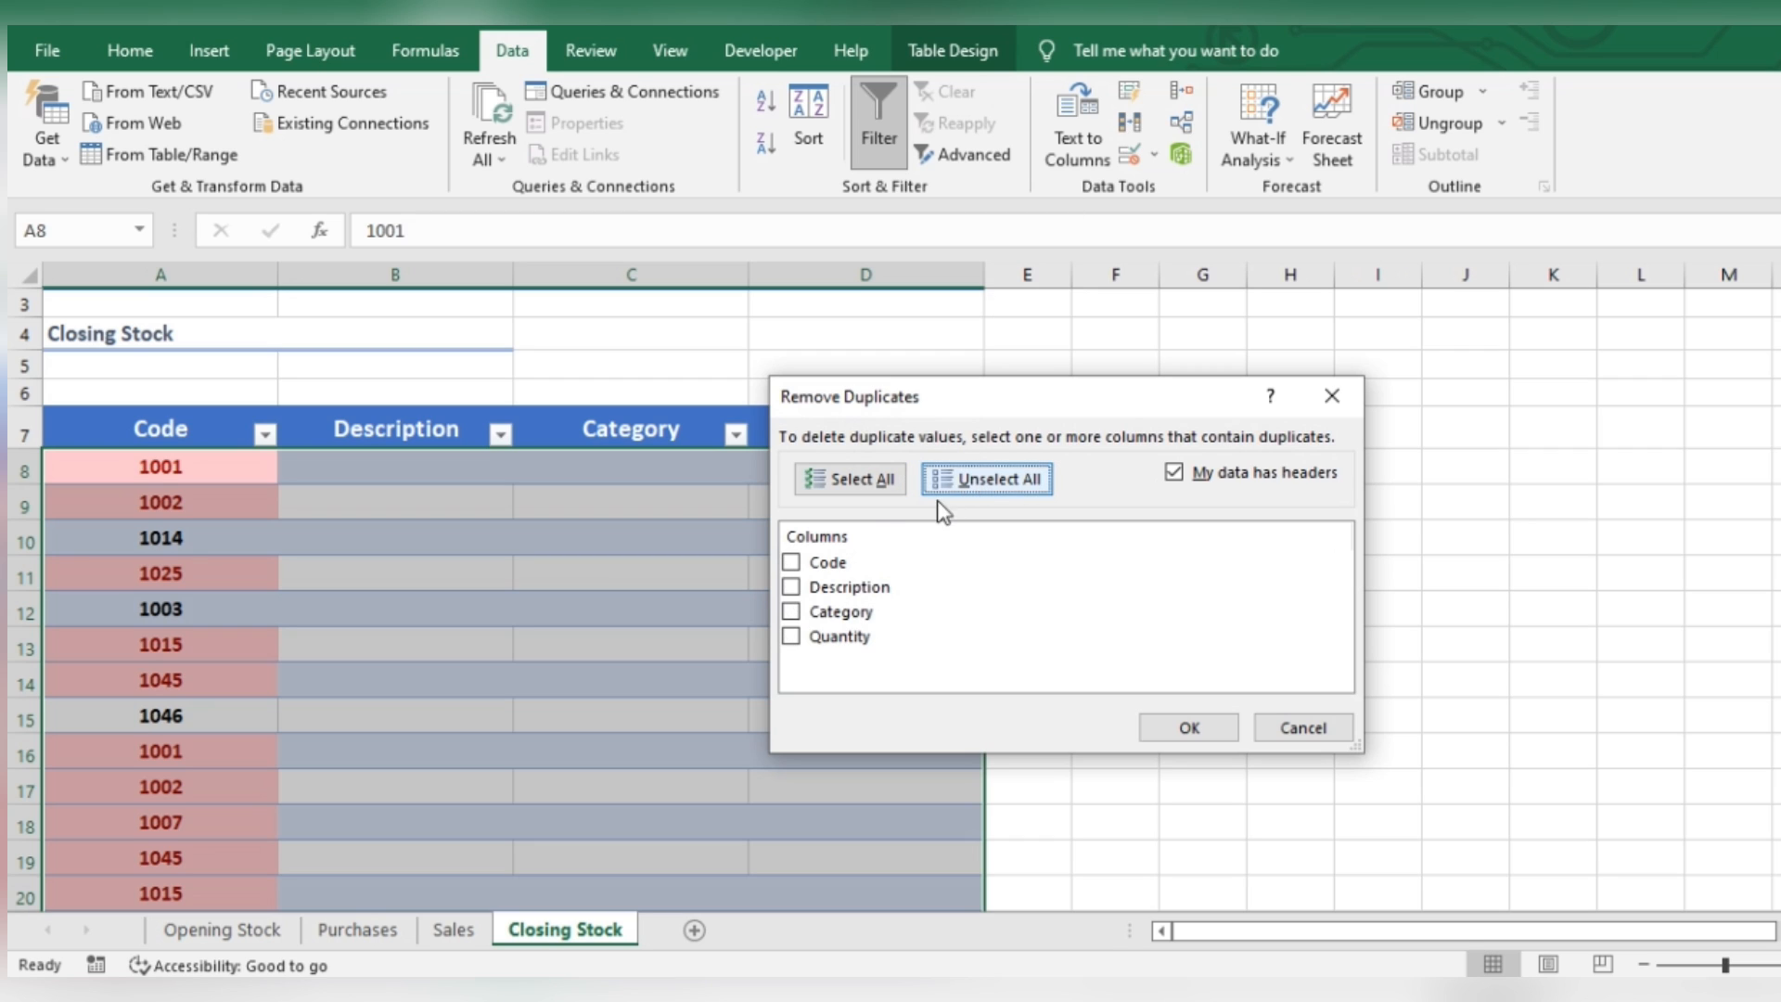
click(791, 561)
click(1199, 731)
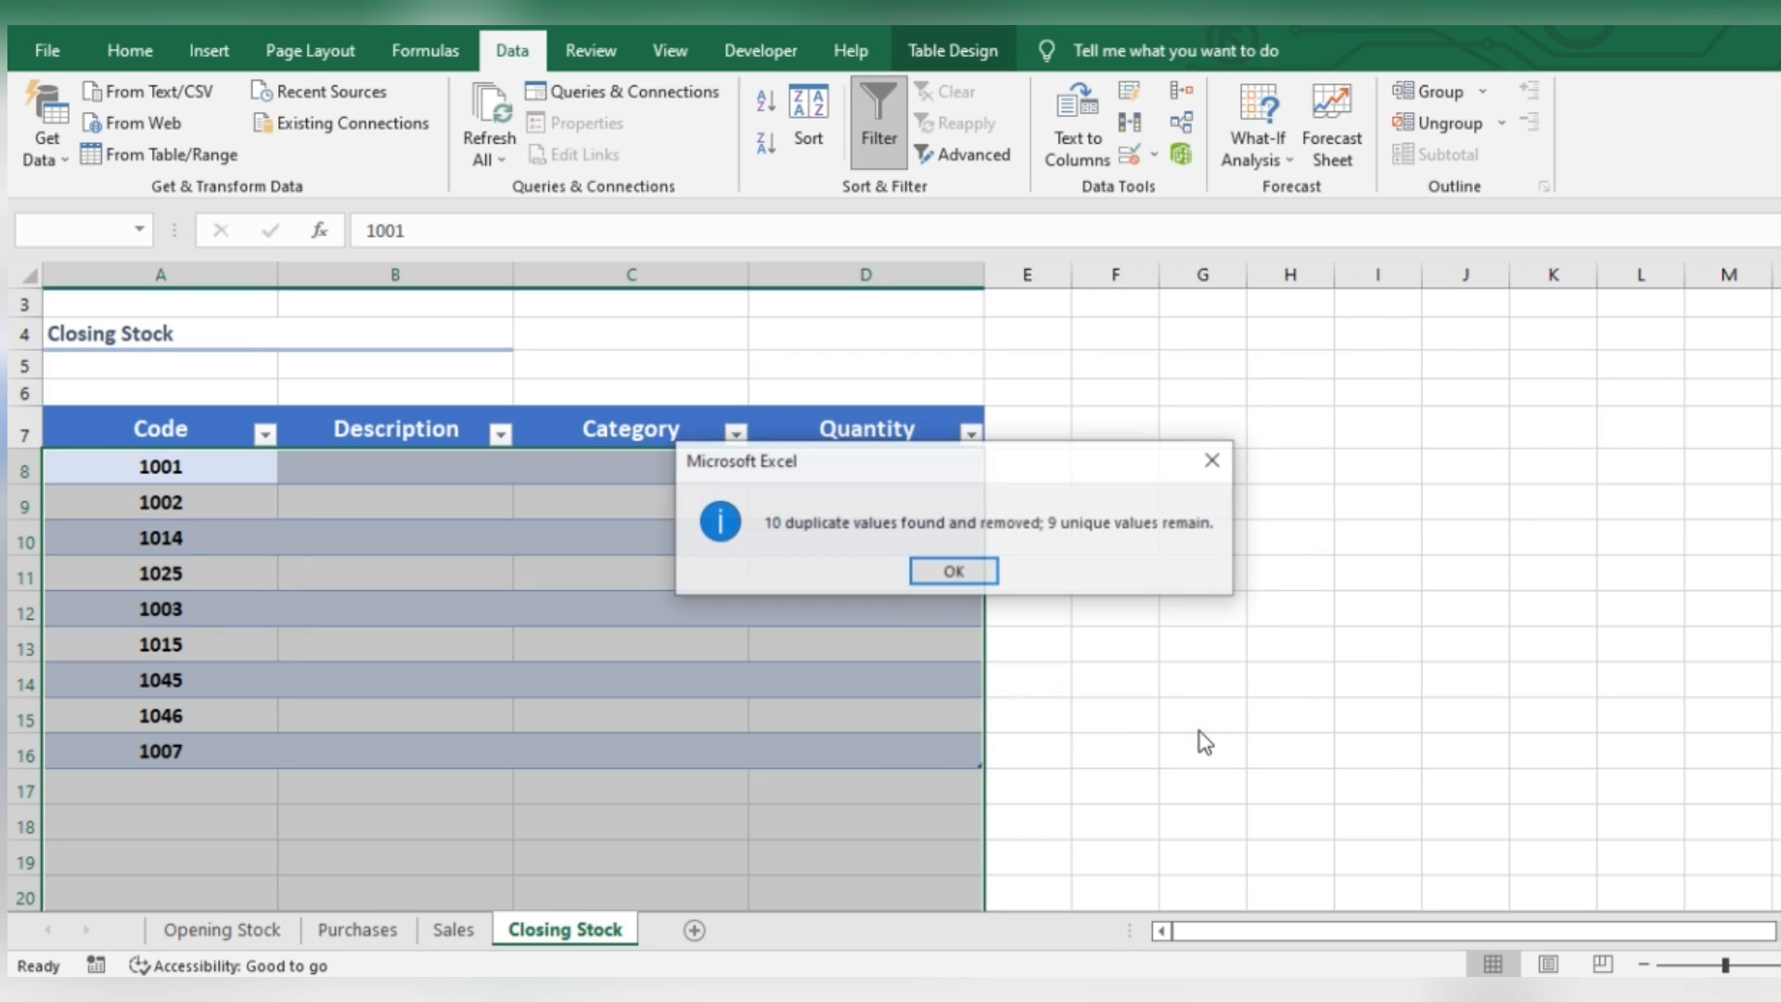
click(946, 570)
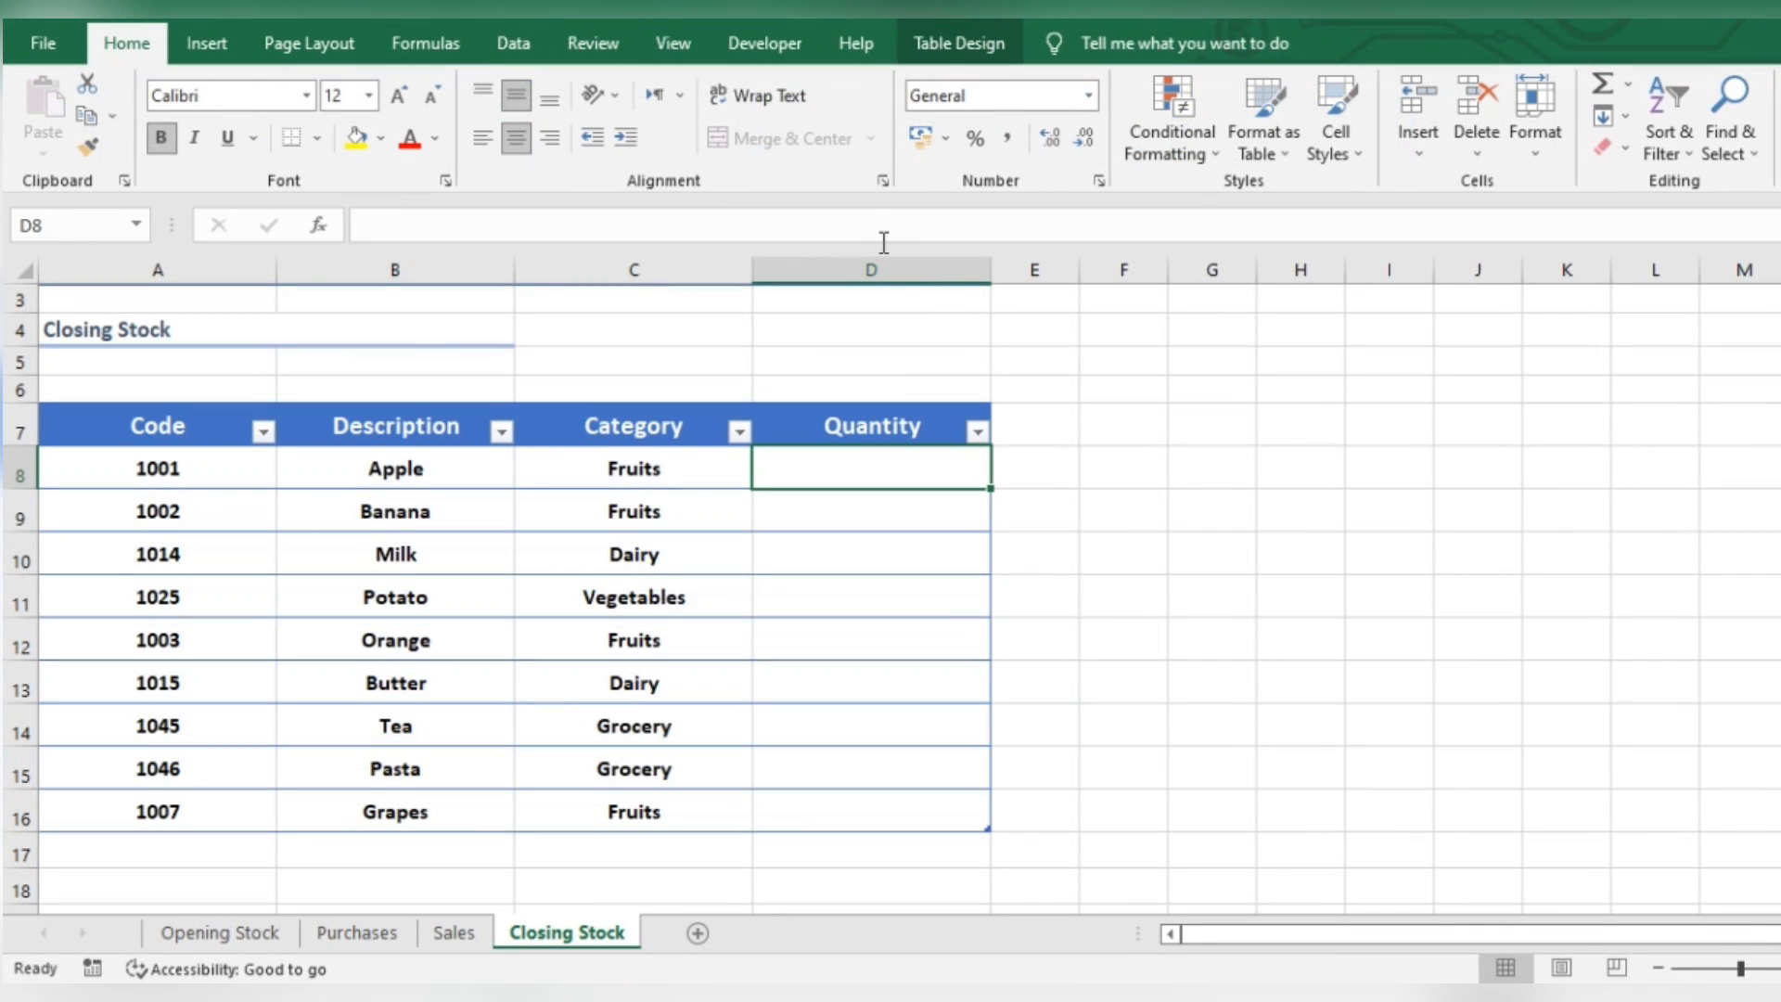
Step: Replace the Quantity column of the Closing Stock table with Opening Stock, Purchases, Sales and Closing Stock columns
click(881, 270)
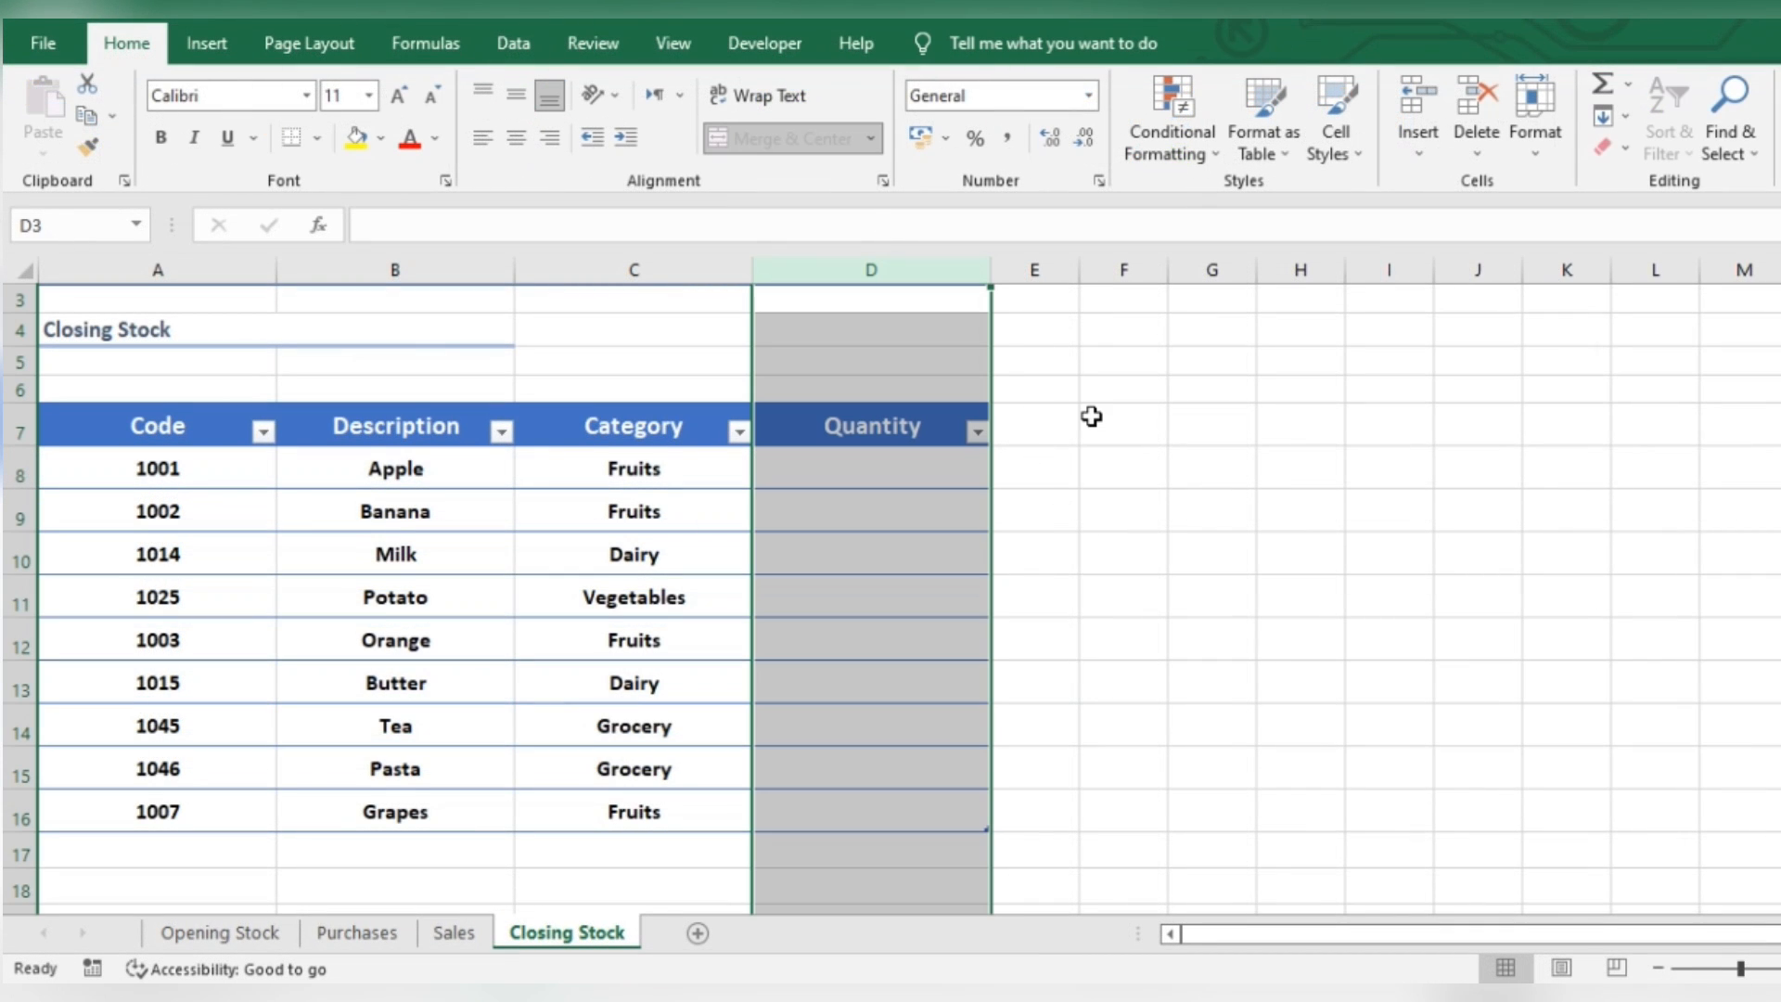
key(ctrl+minus)
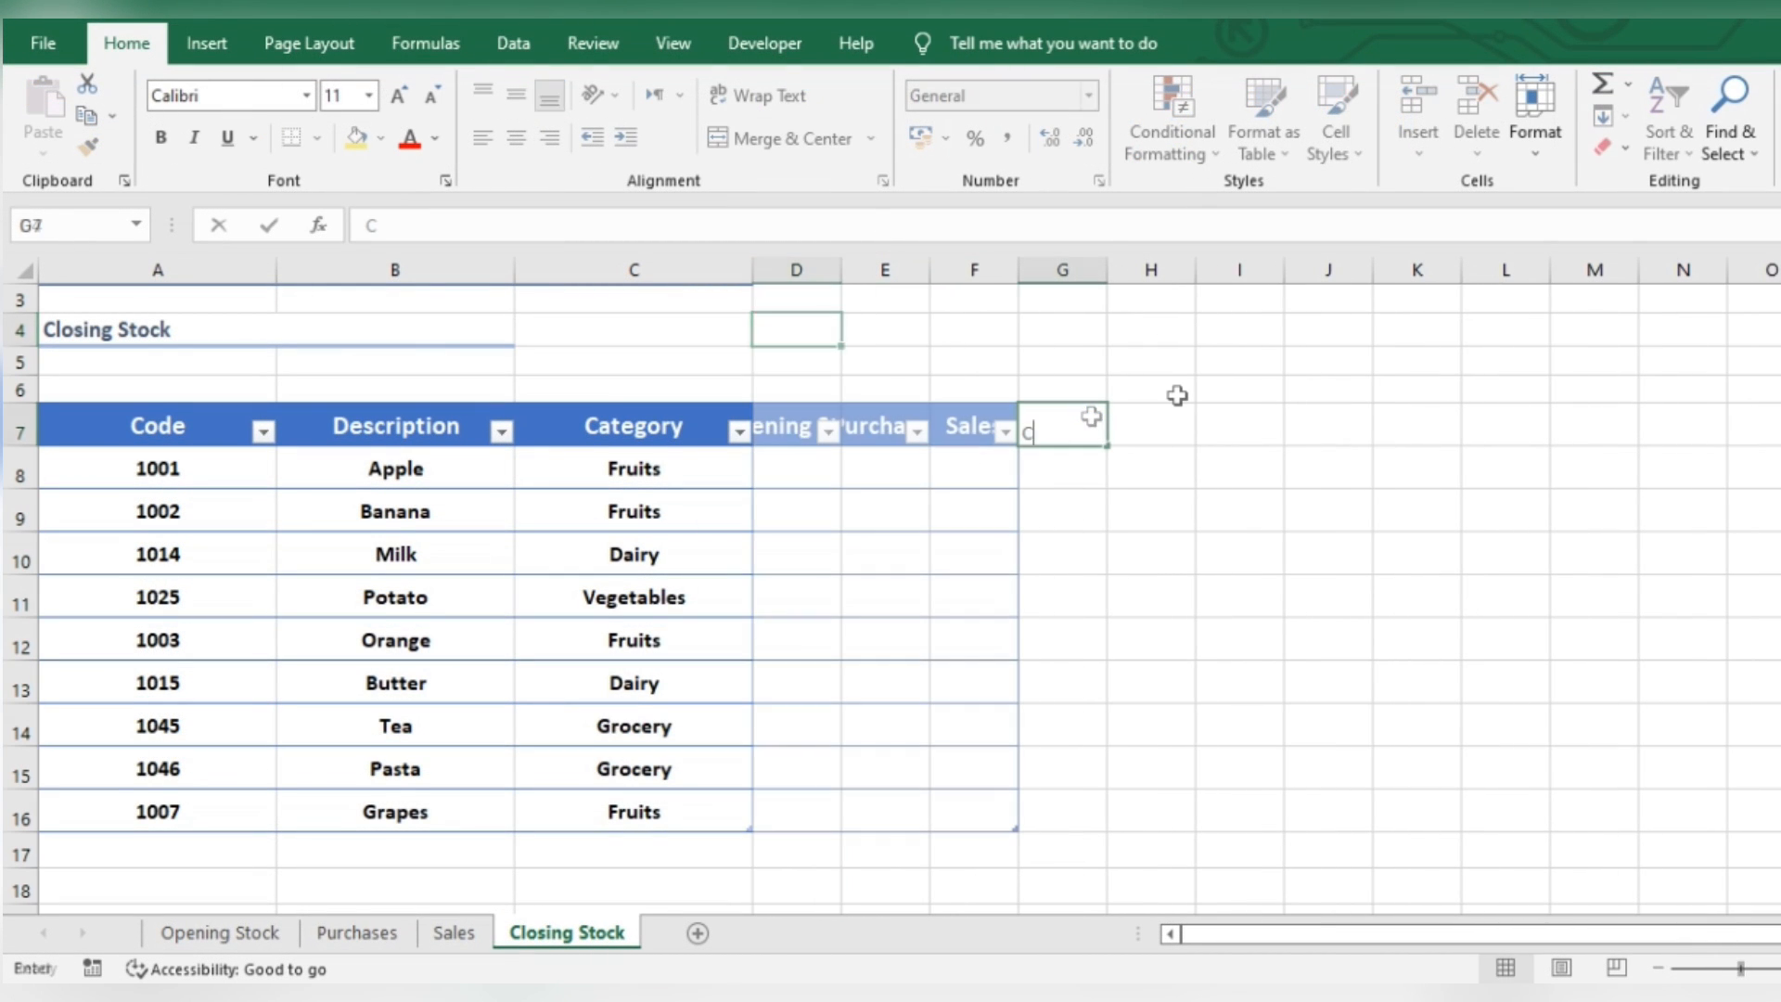
text(Closing STock)
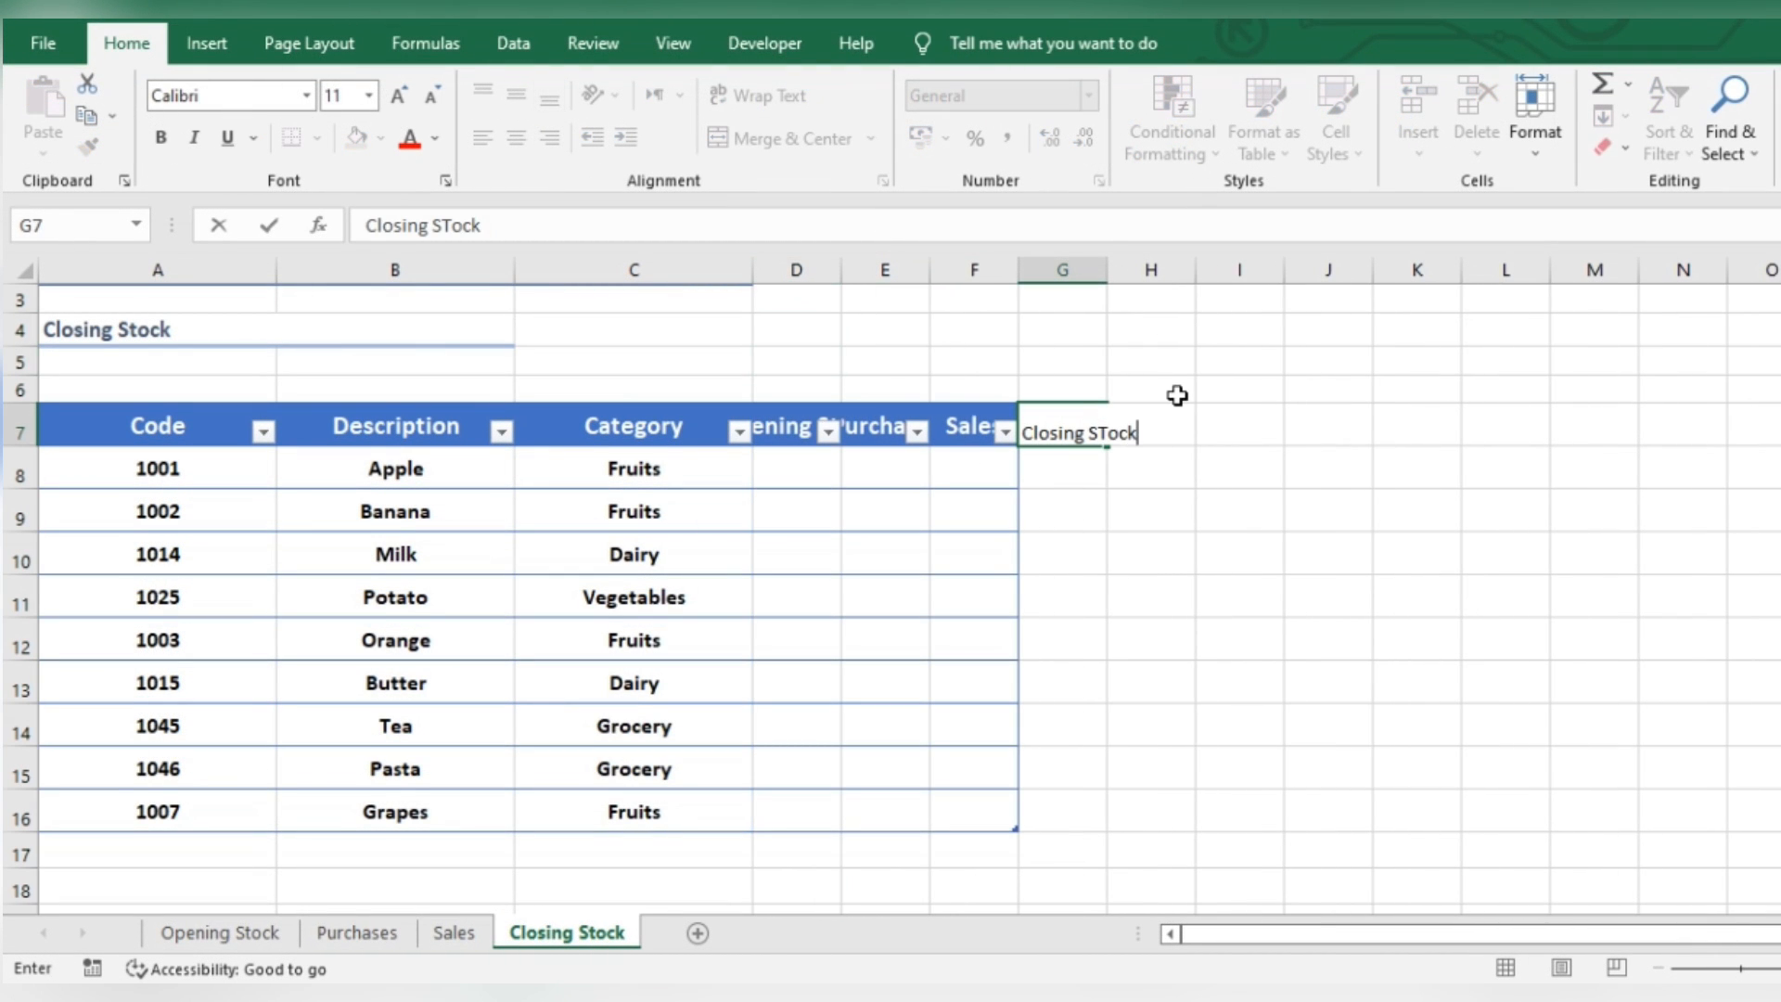
key(Return)
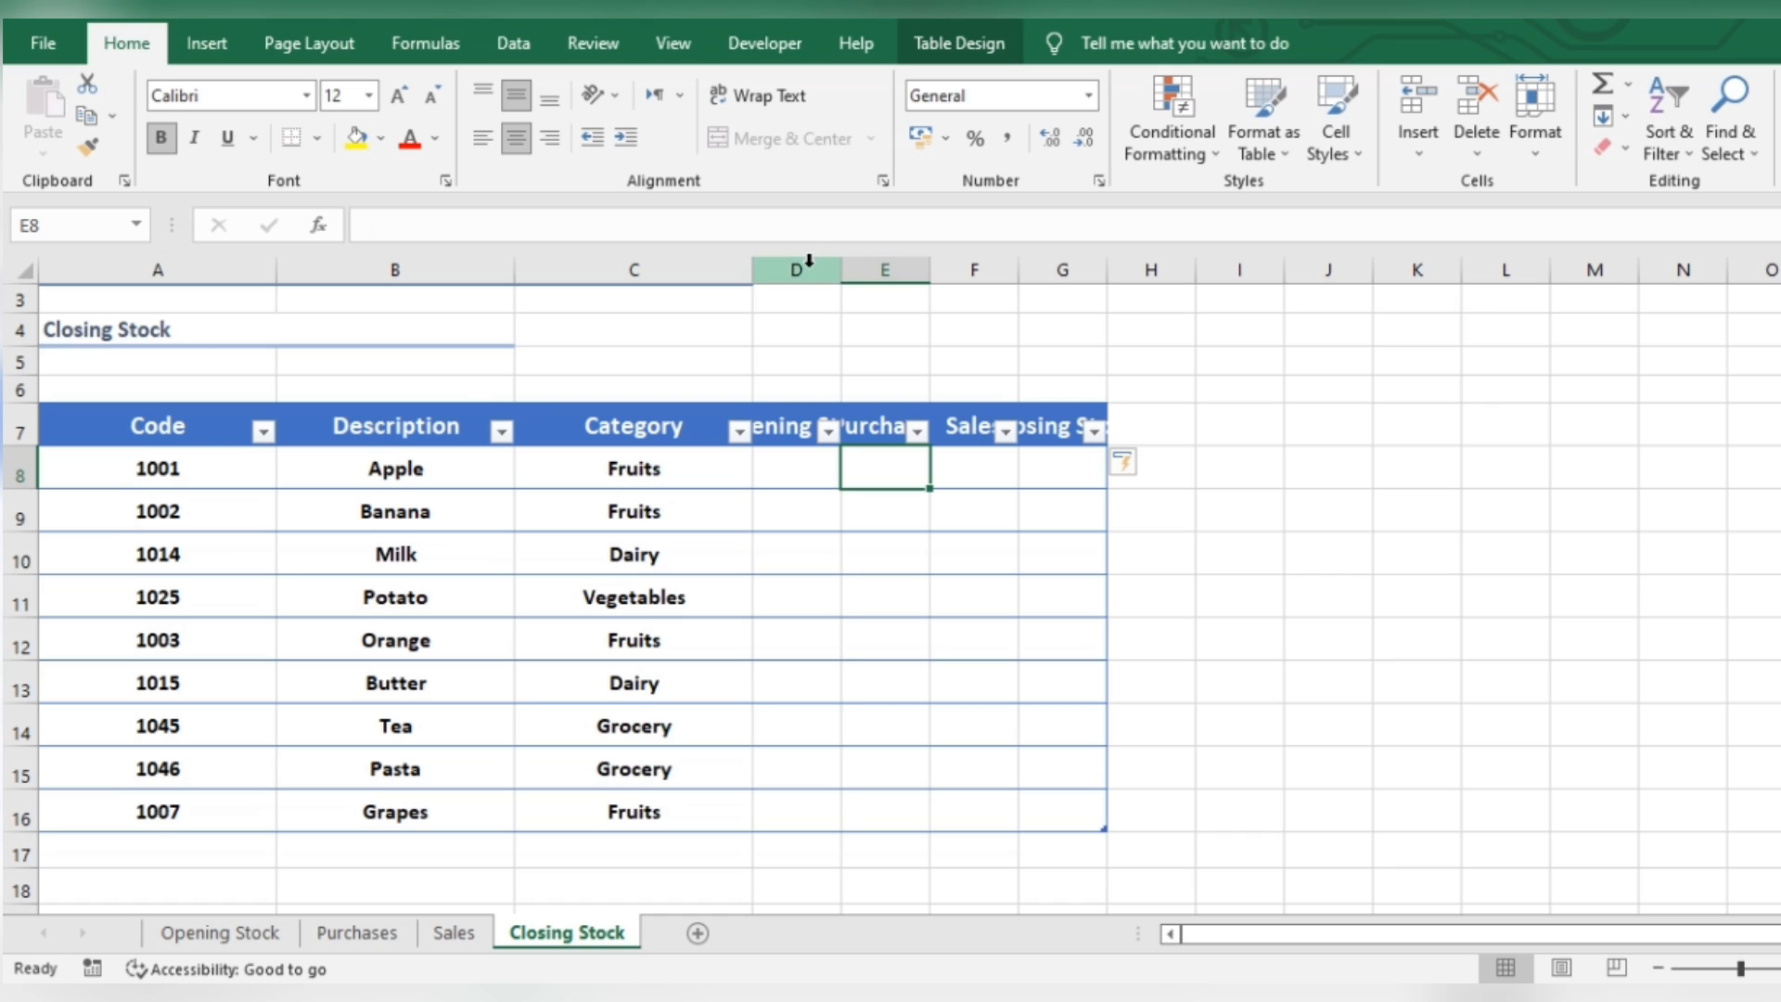
Step: Autofit the widths of columns D to G to their headers
drag(807, 270, 1094, 291)
double_click(1020, 270)
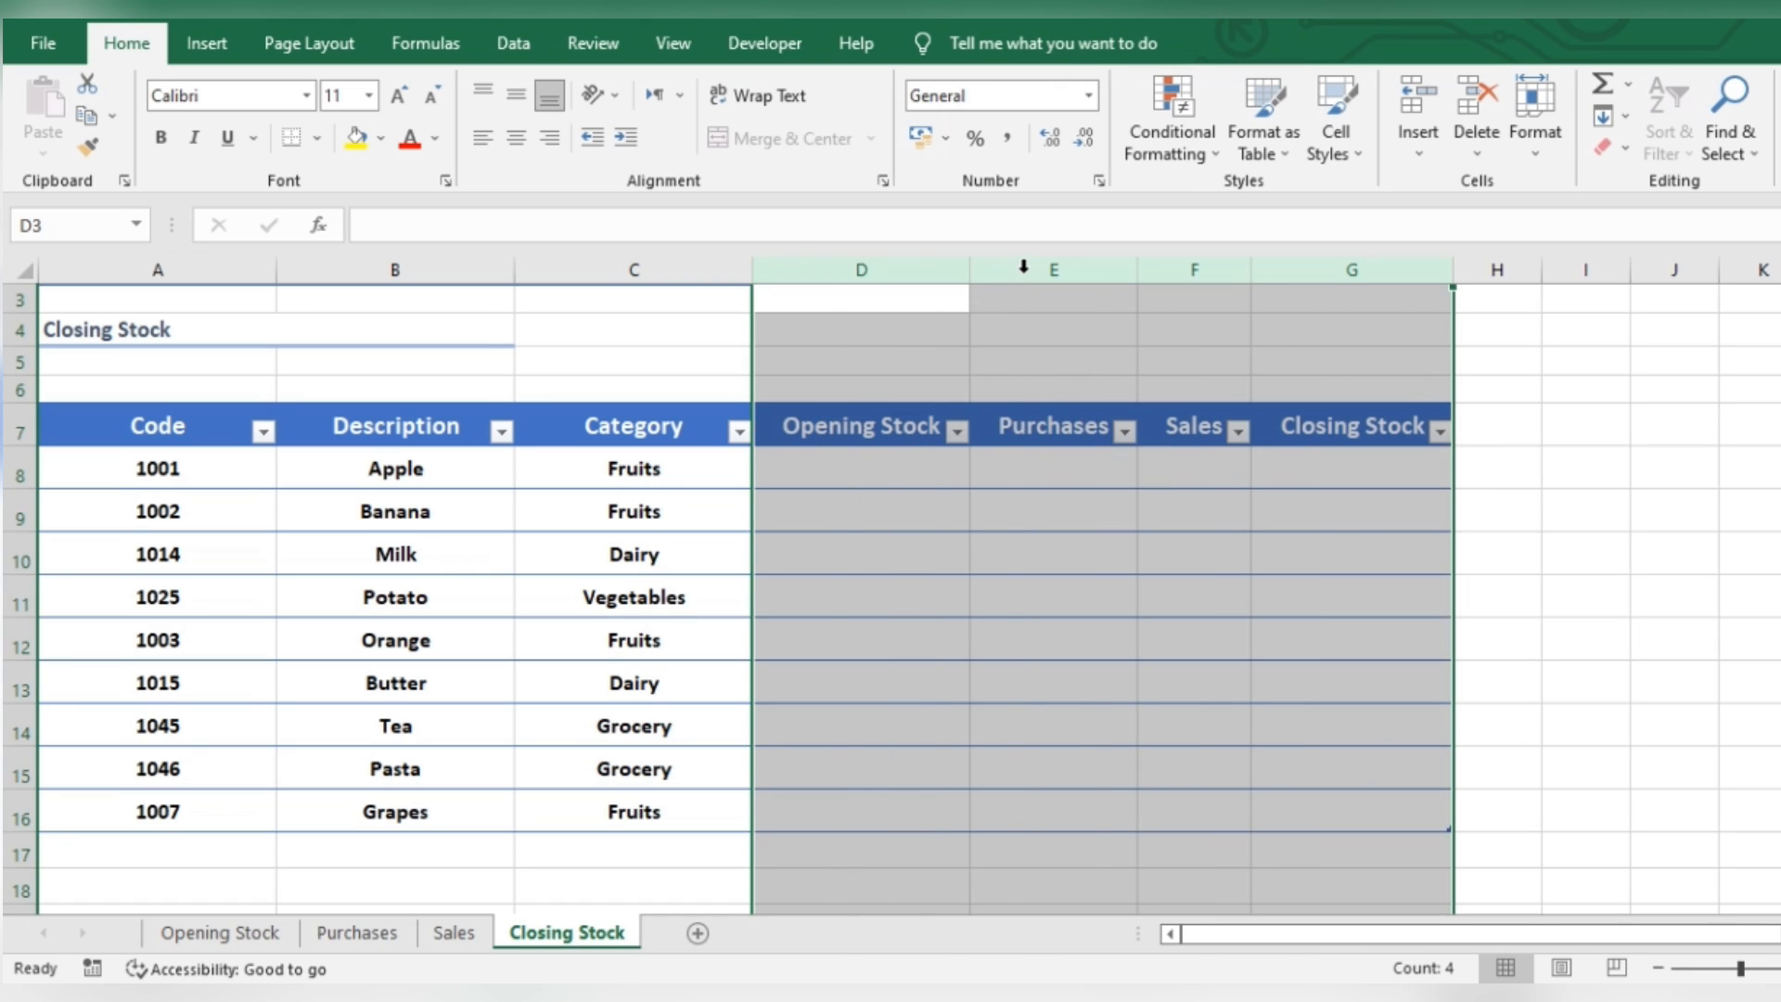
click(927, 524)
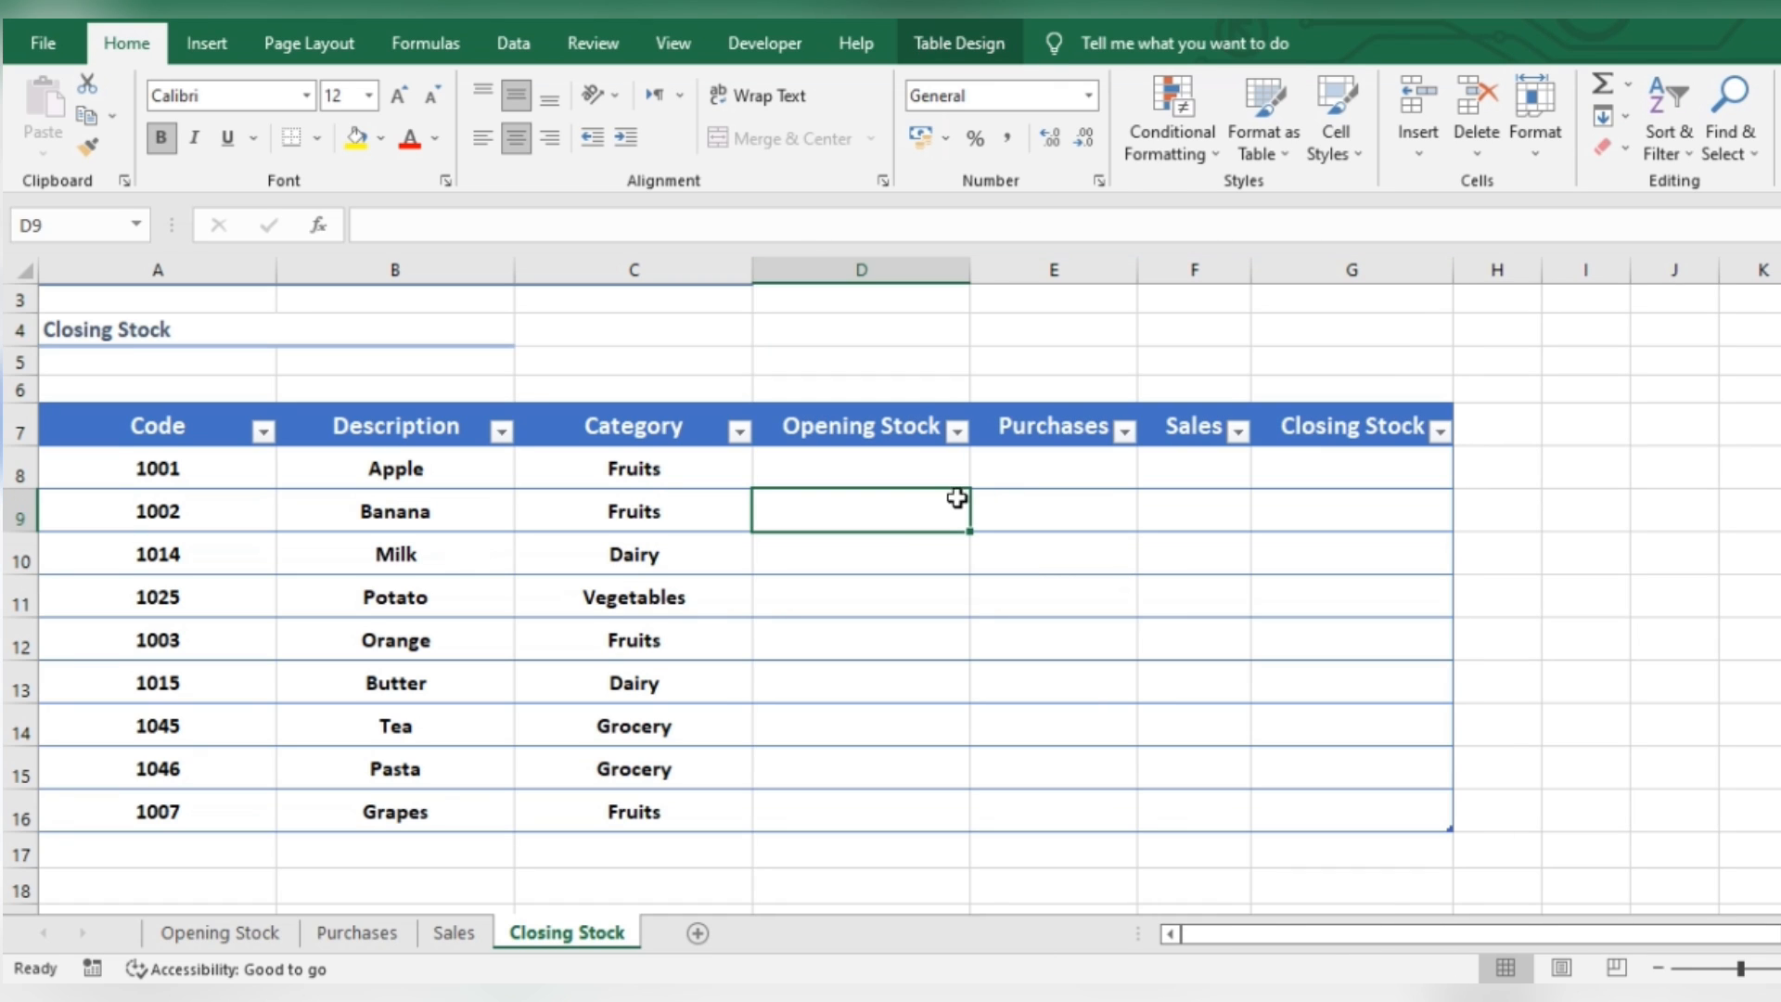
Step: Name the table on the Closing Stock sheet ClosingStock
click(935, 51)
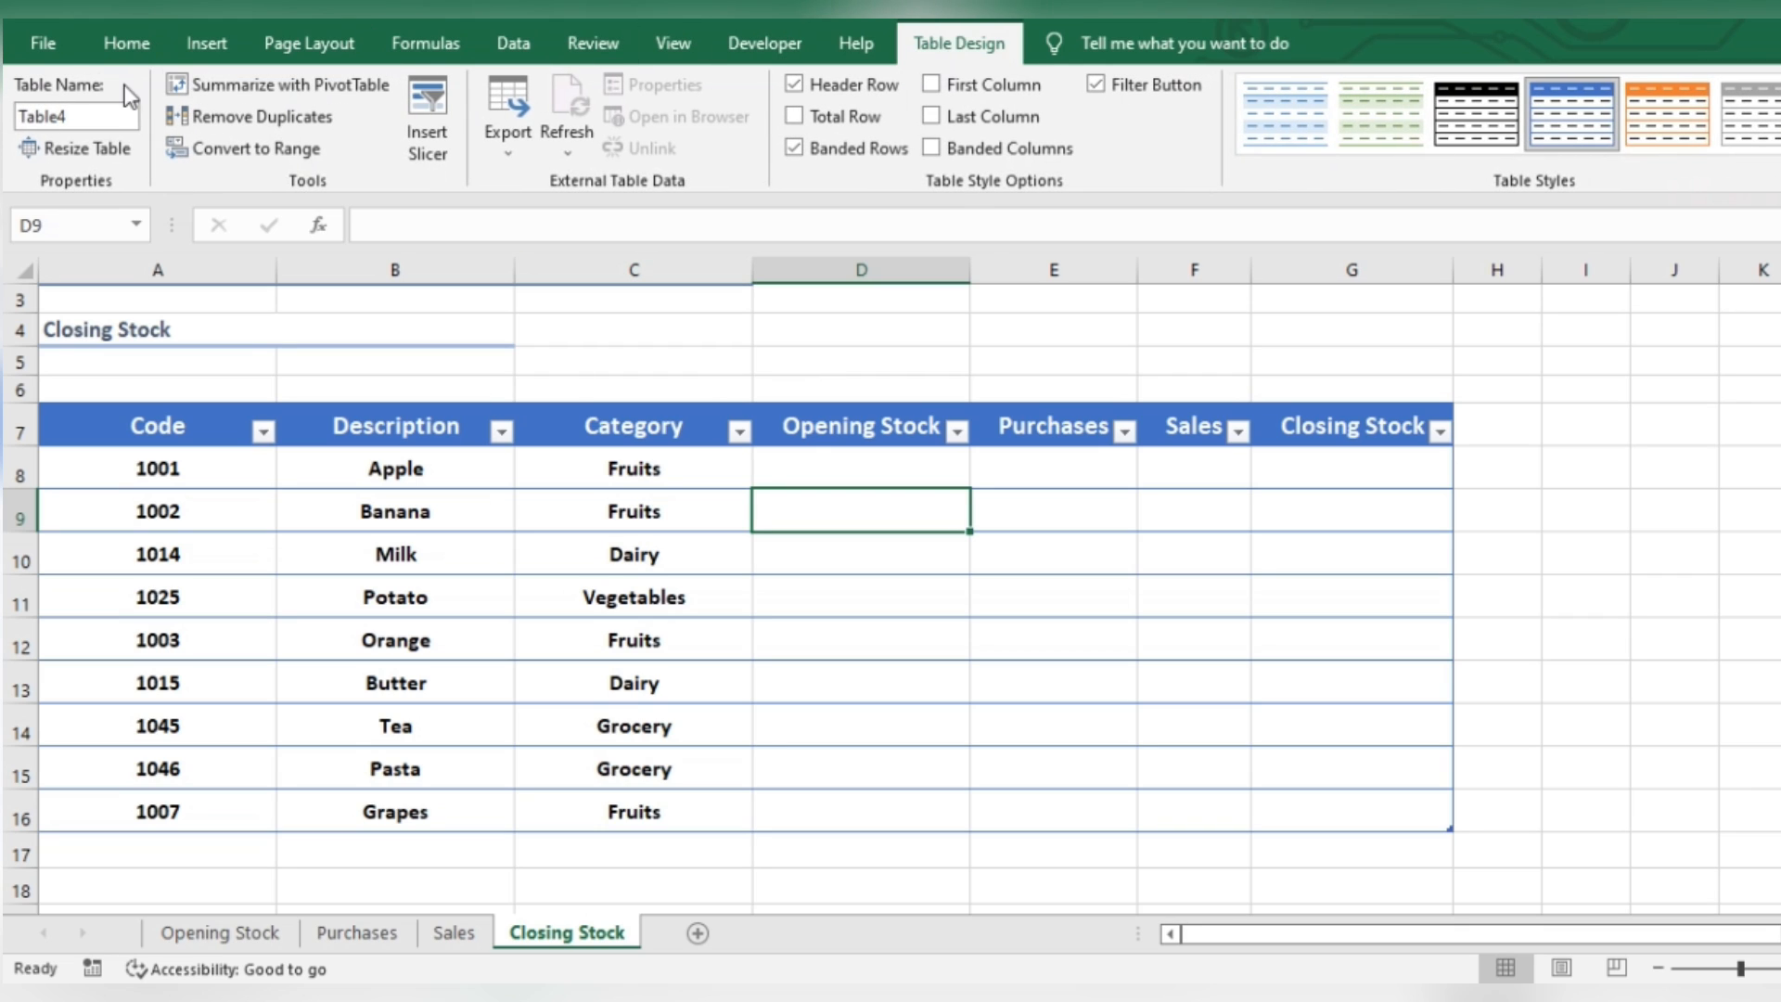
click(102, 121)
key(BackSpace)
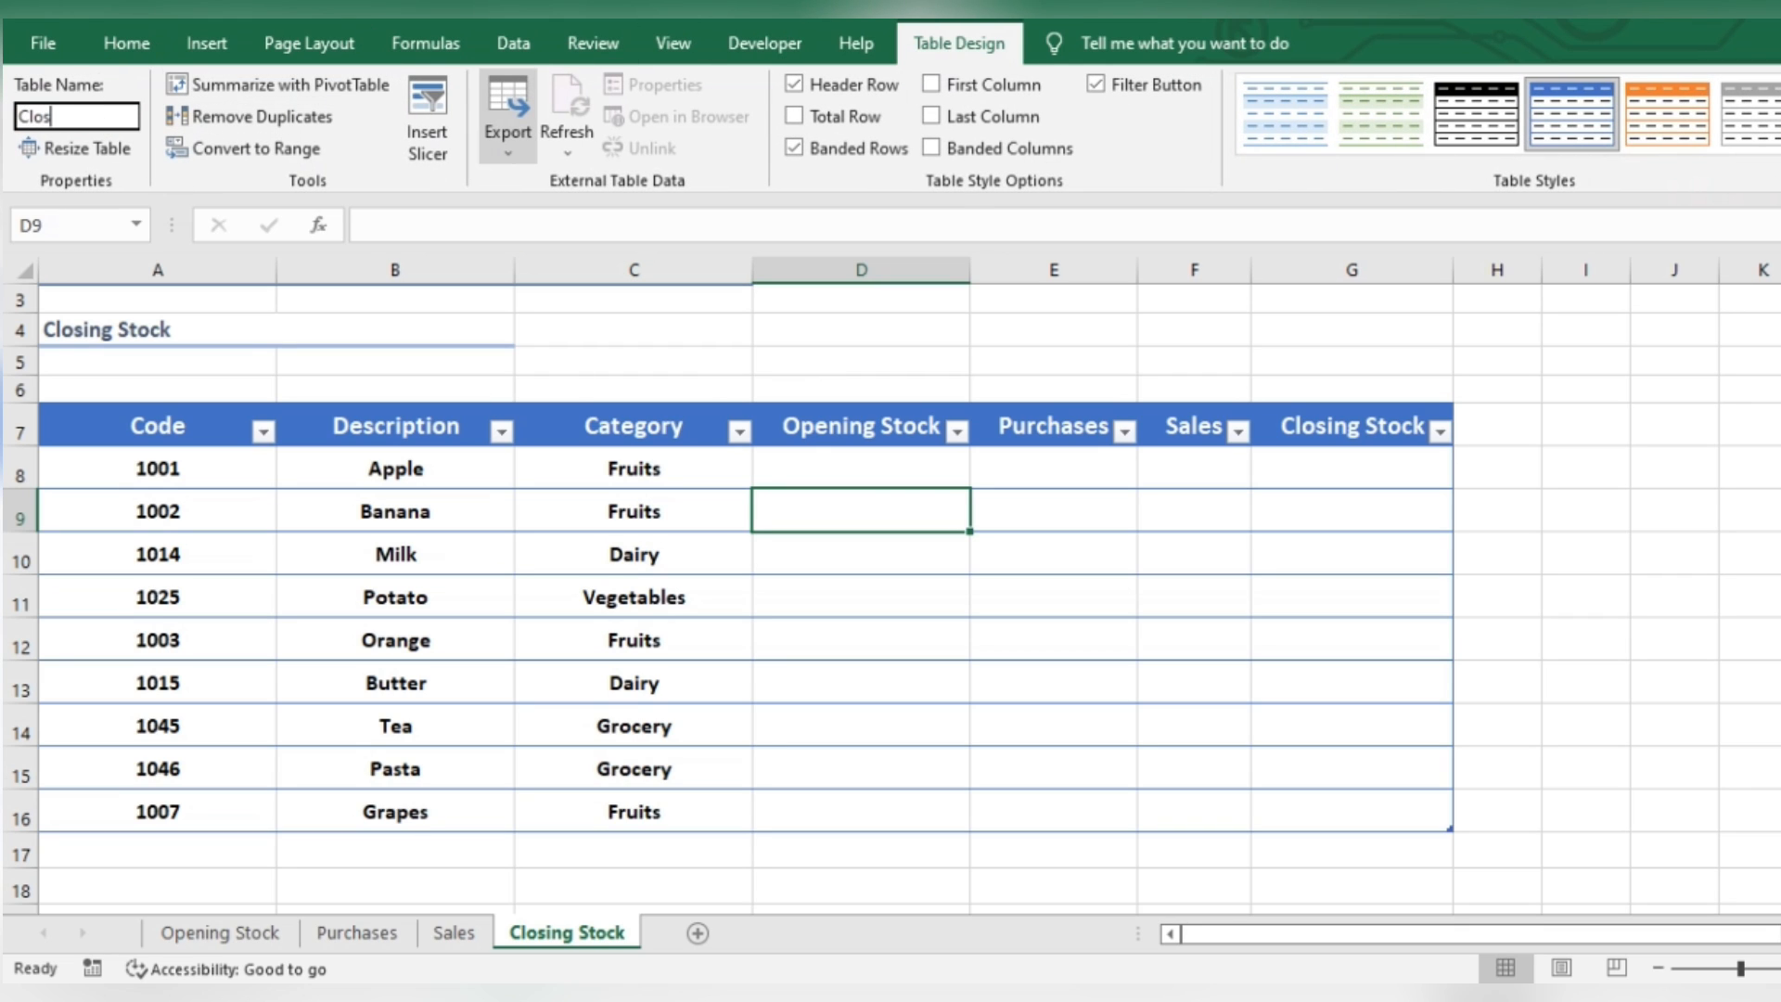
click(860, 469)
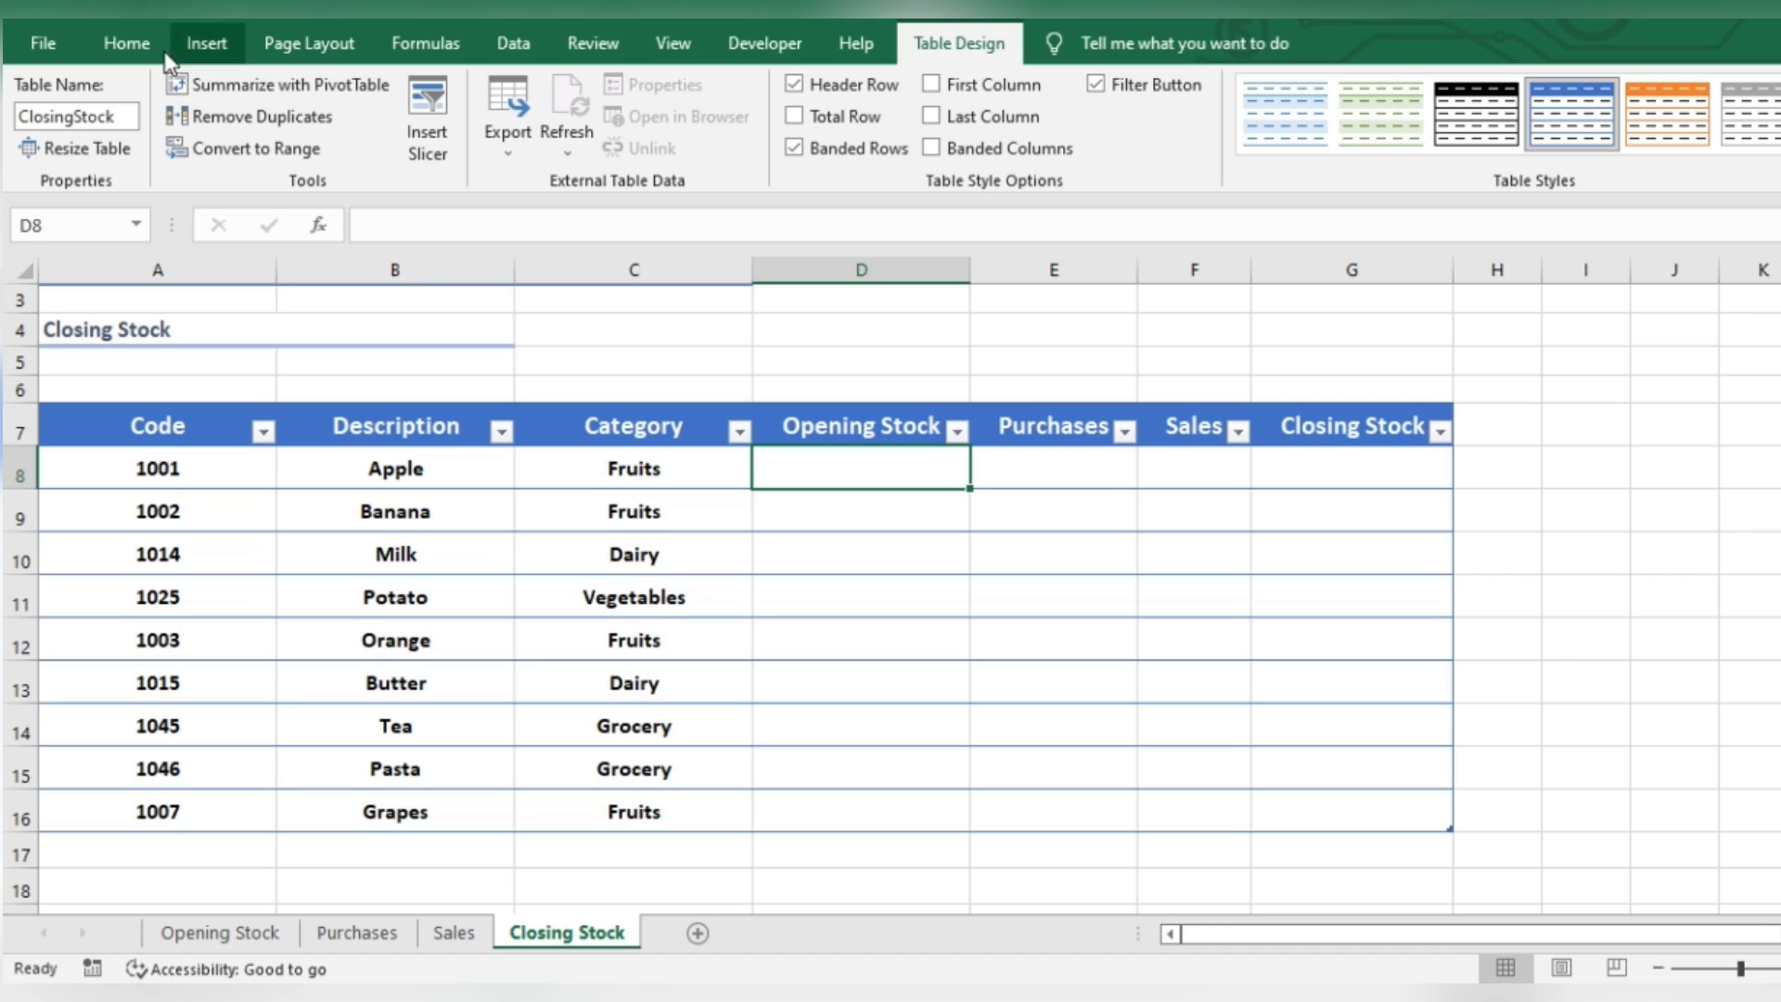
Step: Start a SUMIF formula in the first Opening Stock cell, D8, with OpeningStock[Code] from the Opening Stock sheet as the range
click(135, 42)
text(=su)
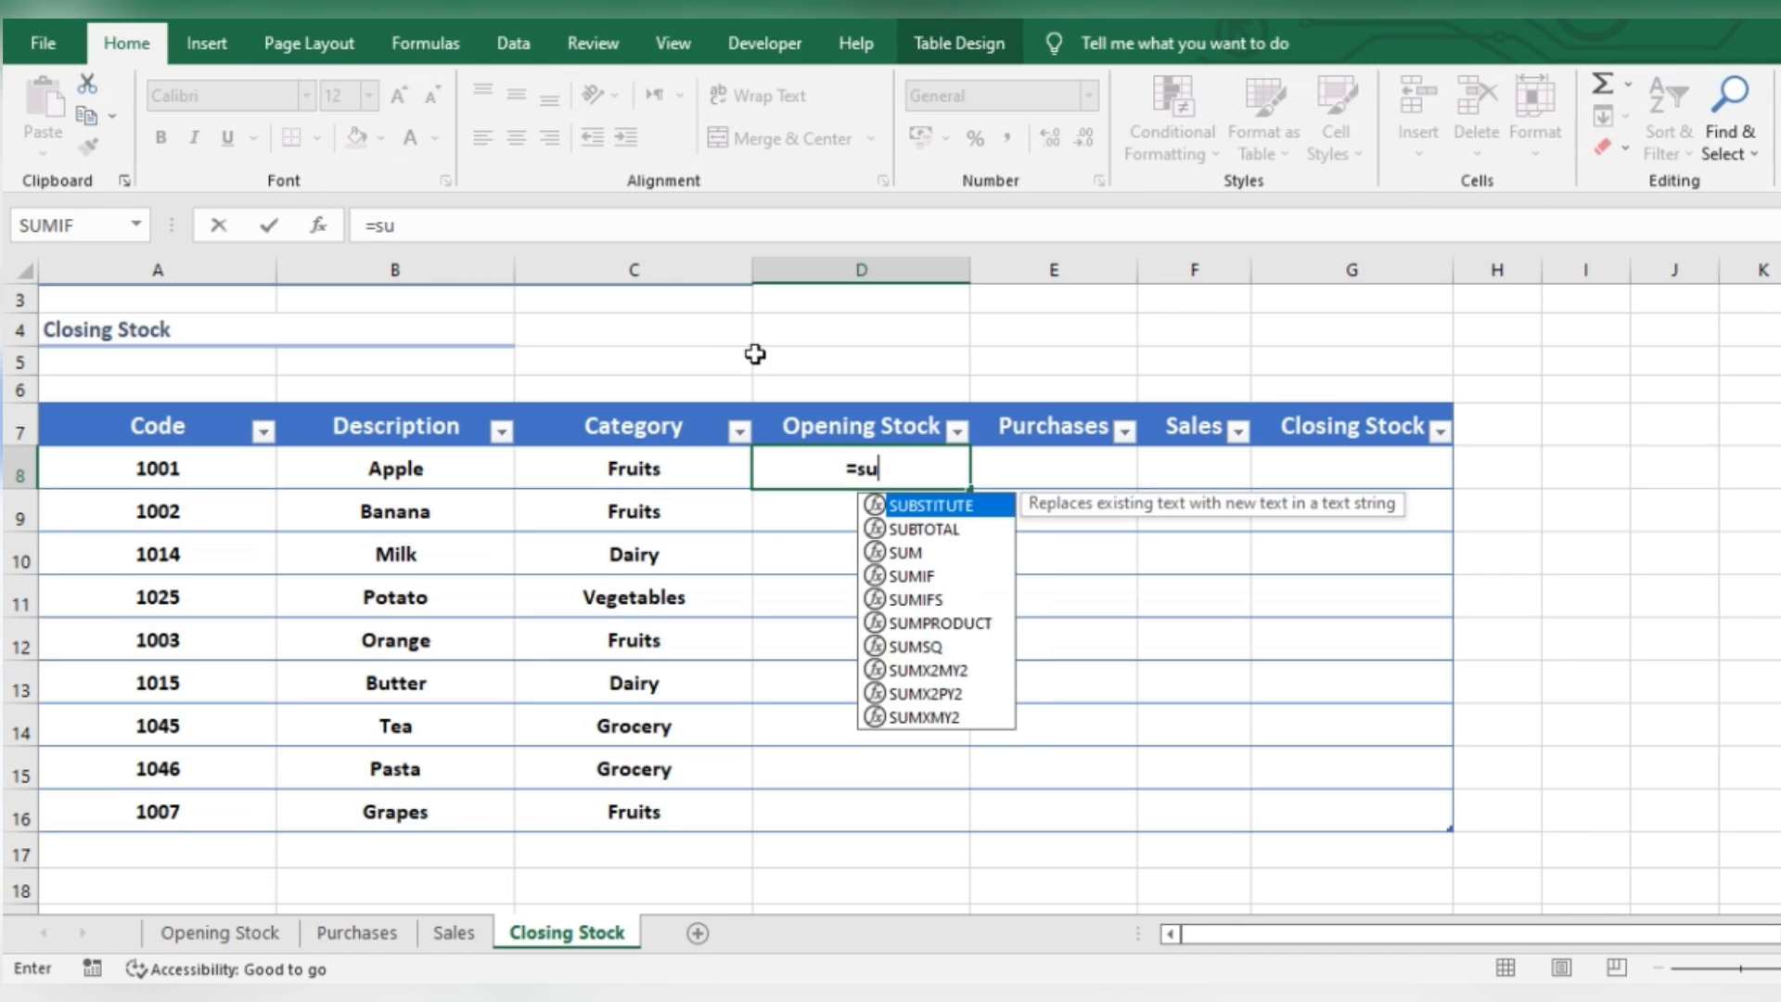
text(mif)
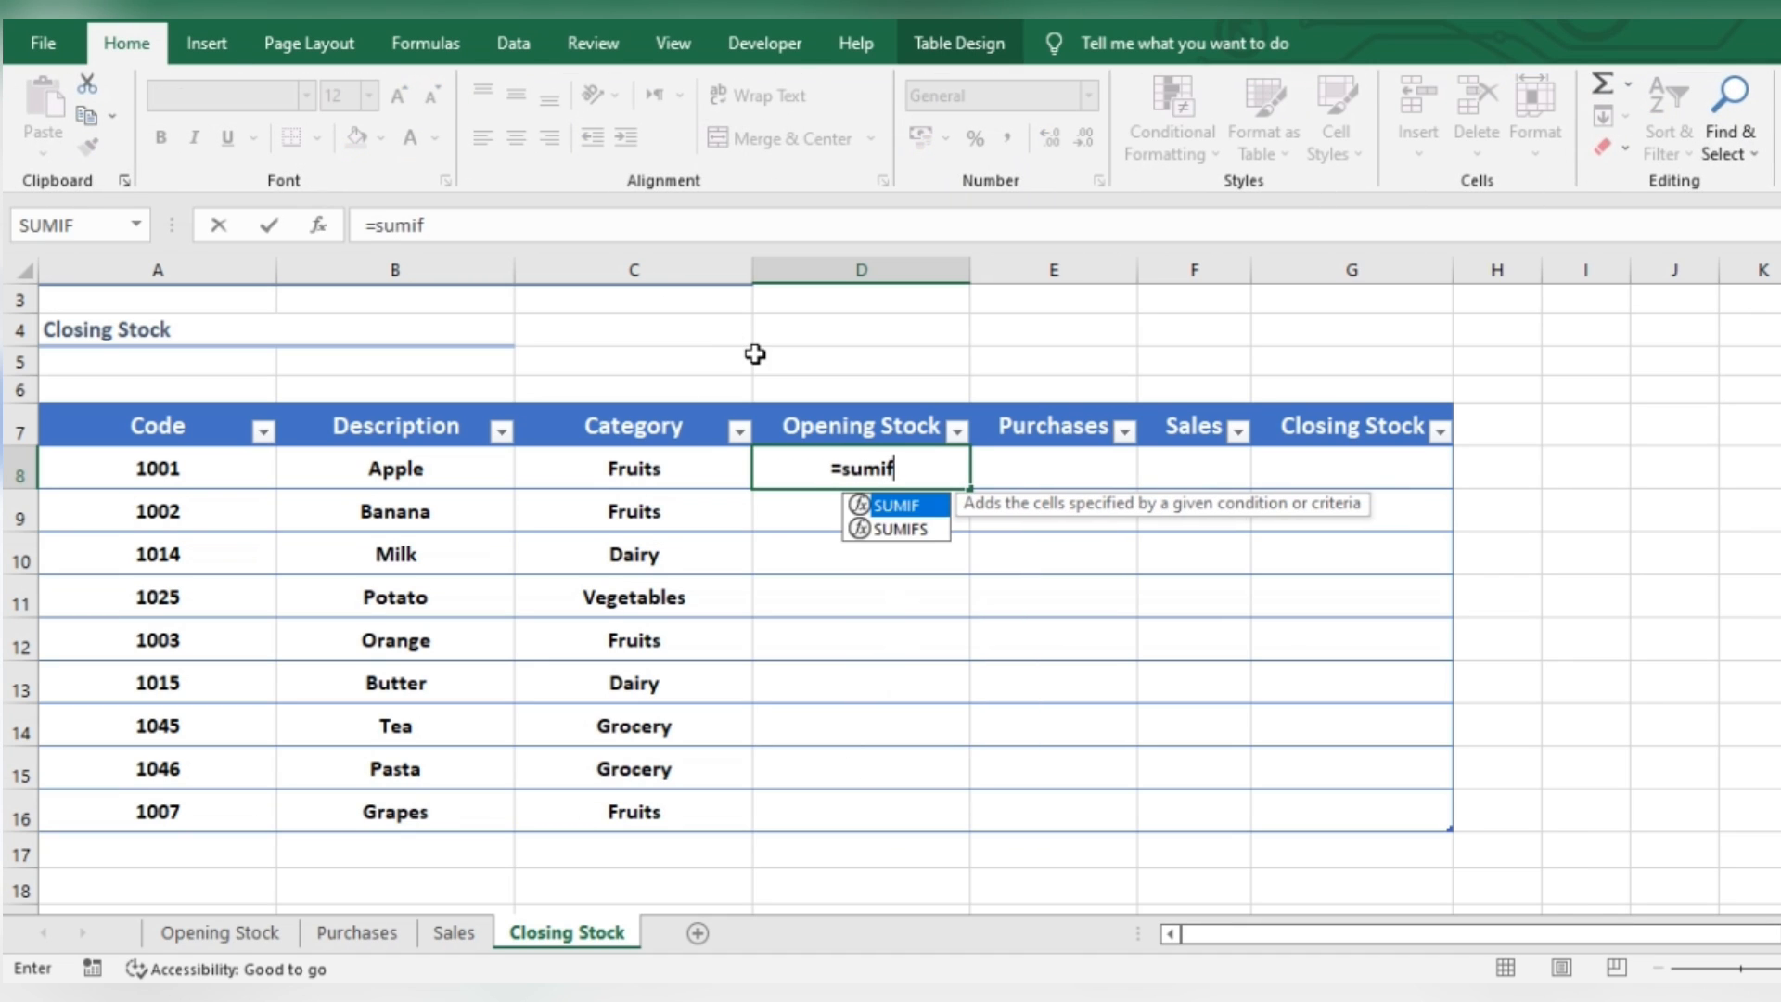
key(Tab)
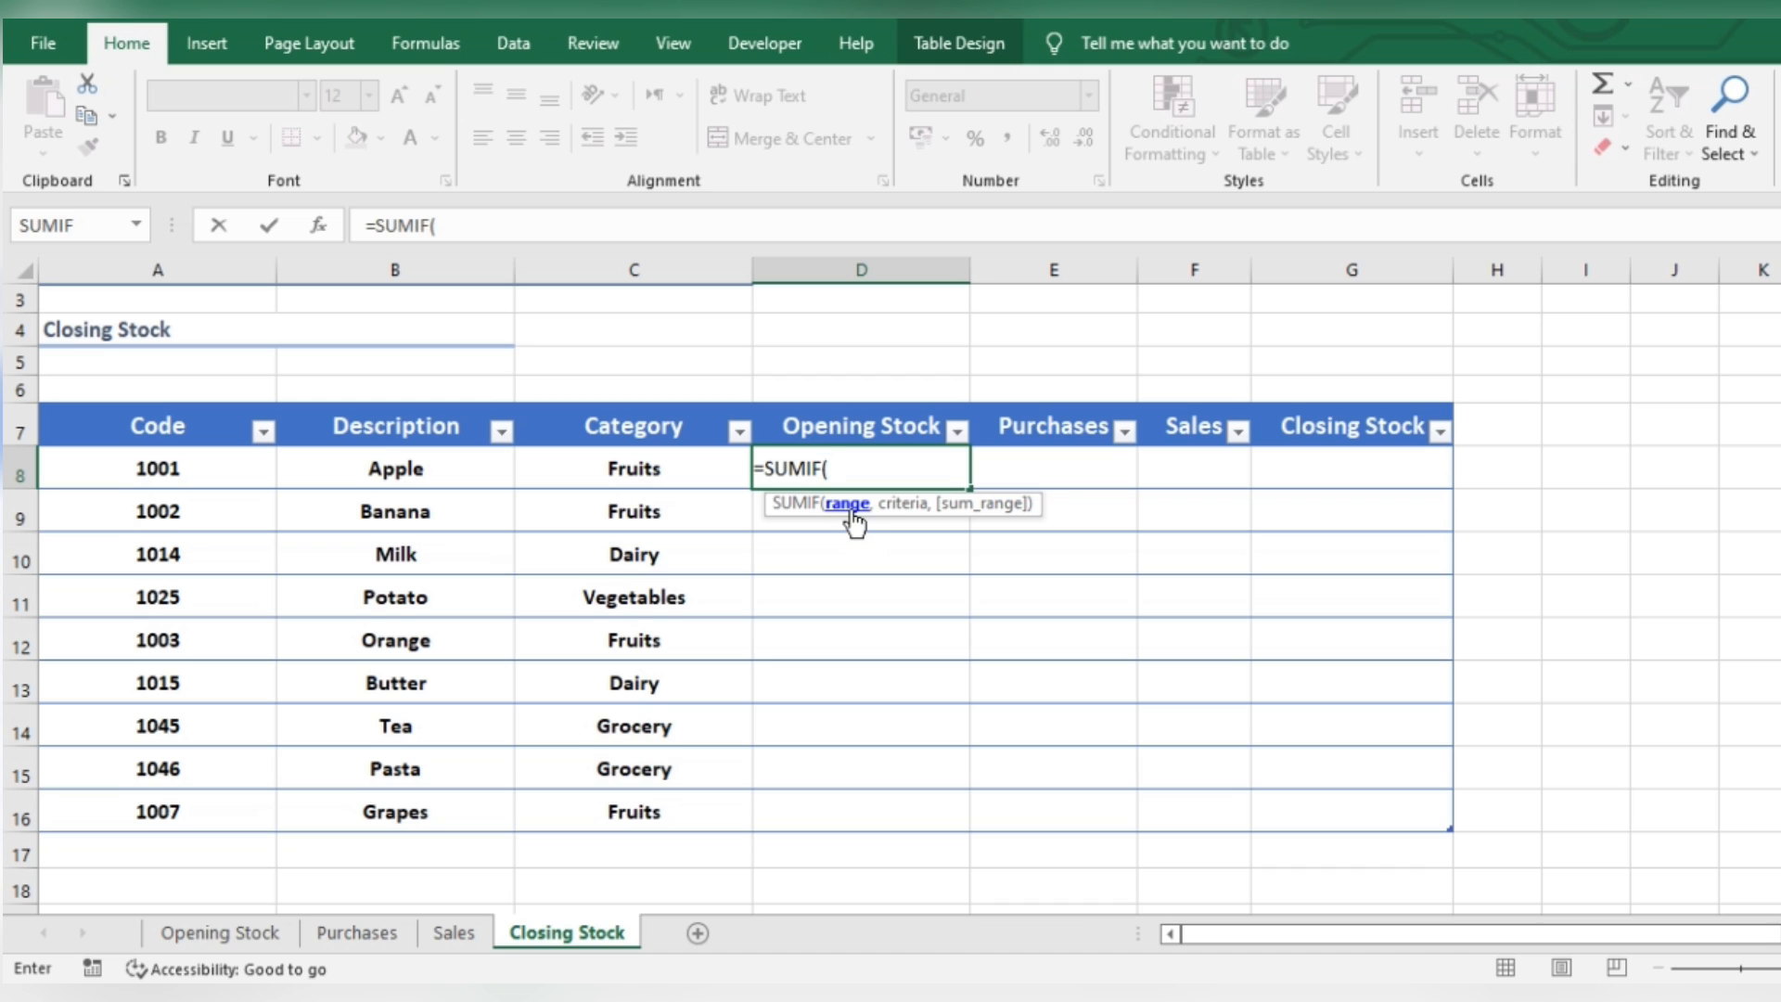
click(274, 939)
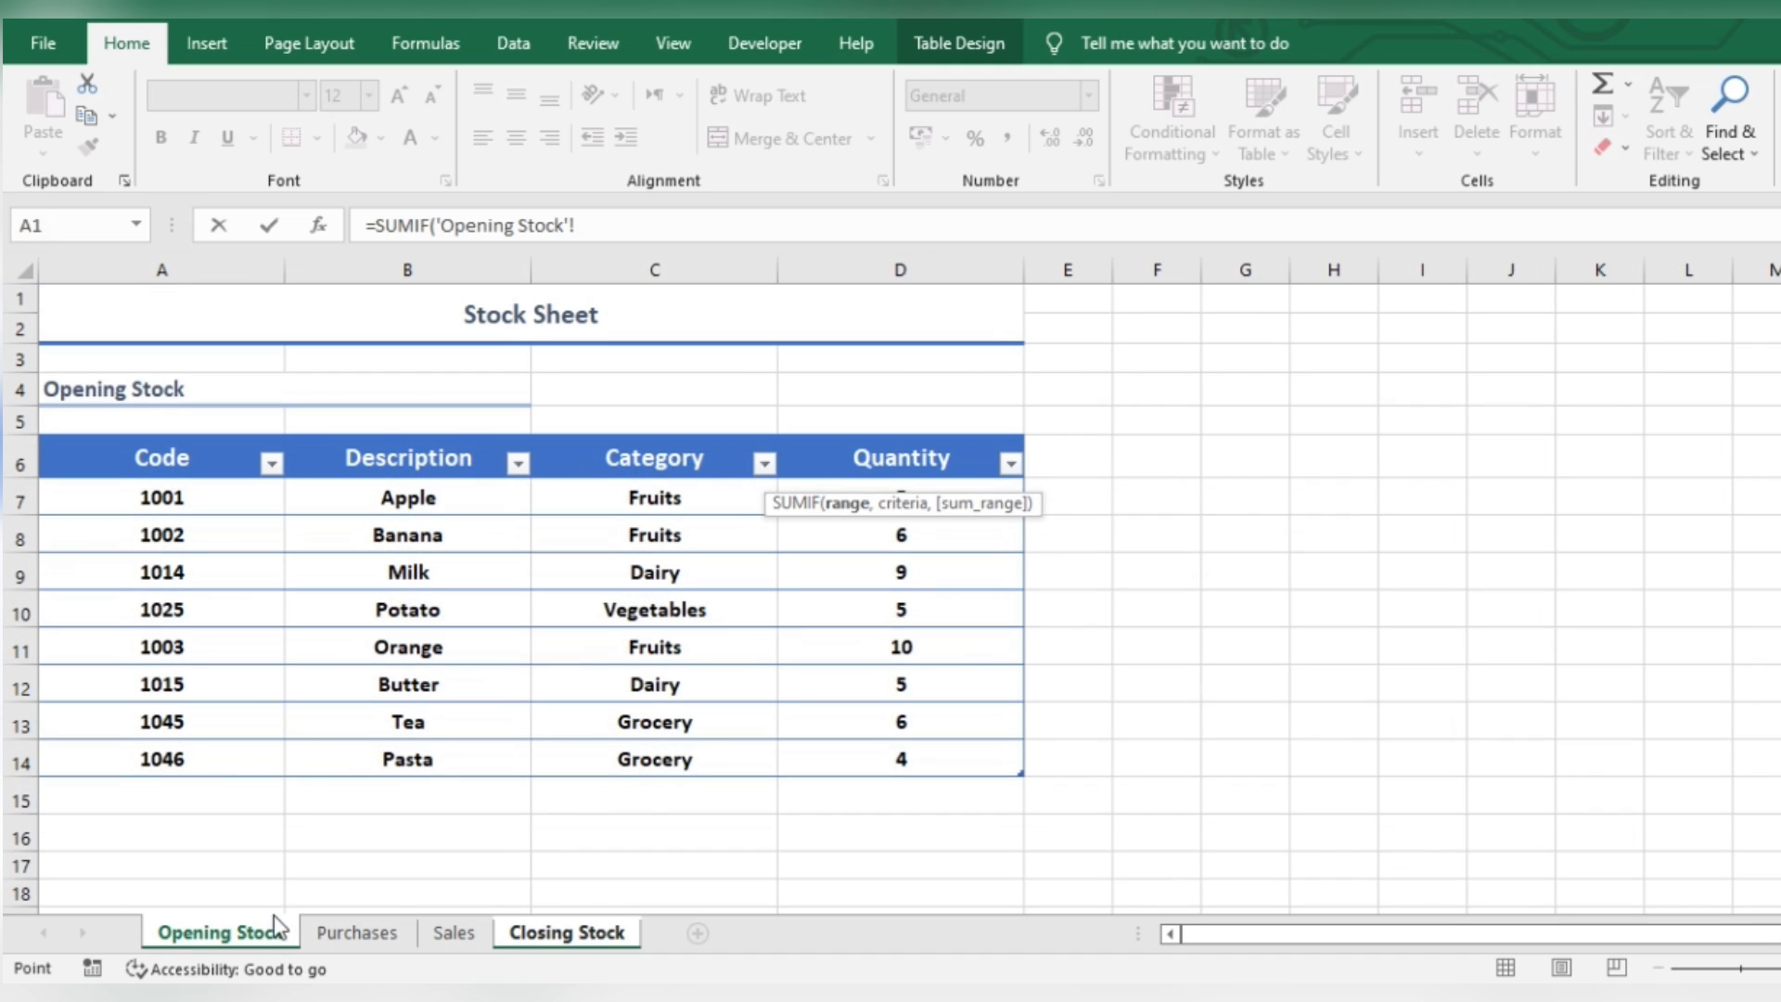
click(182, 499)
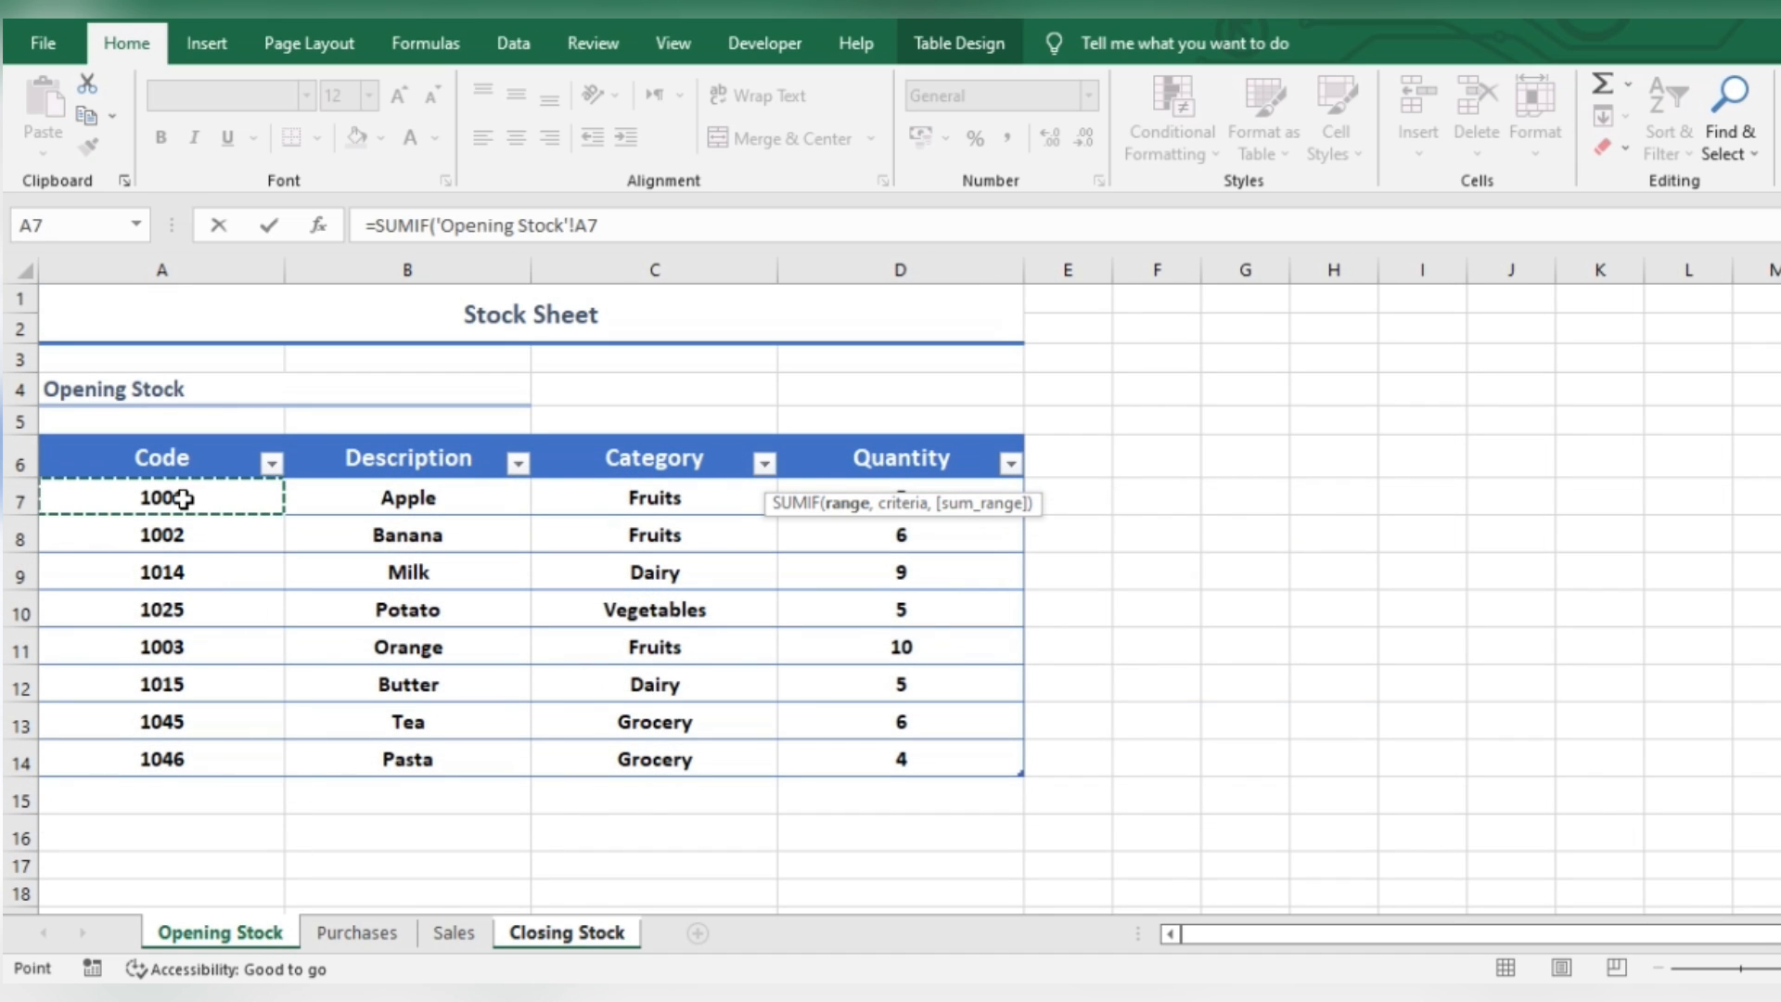
drag(175, 497, 173, 754)
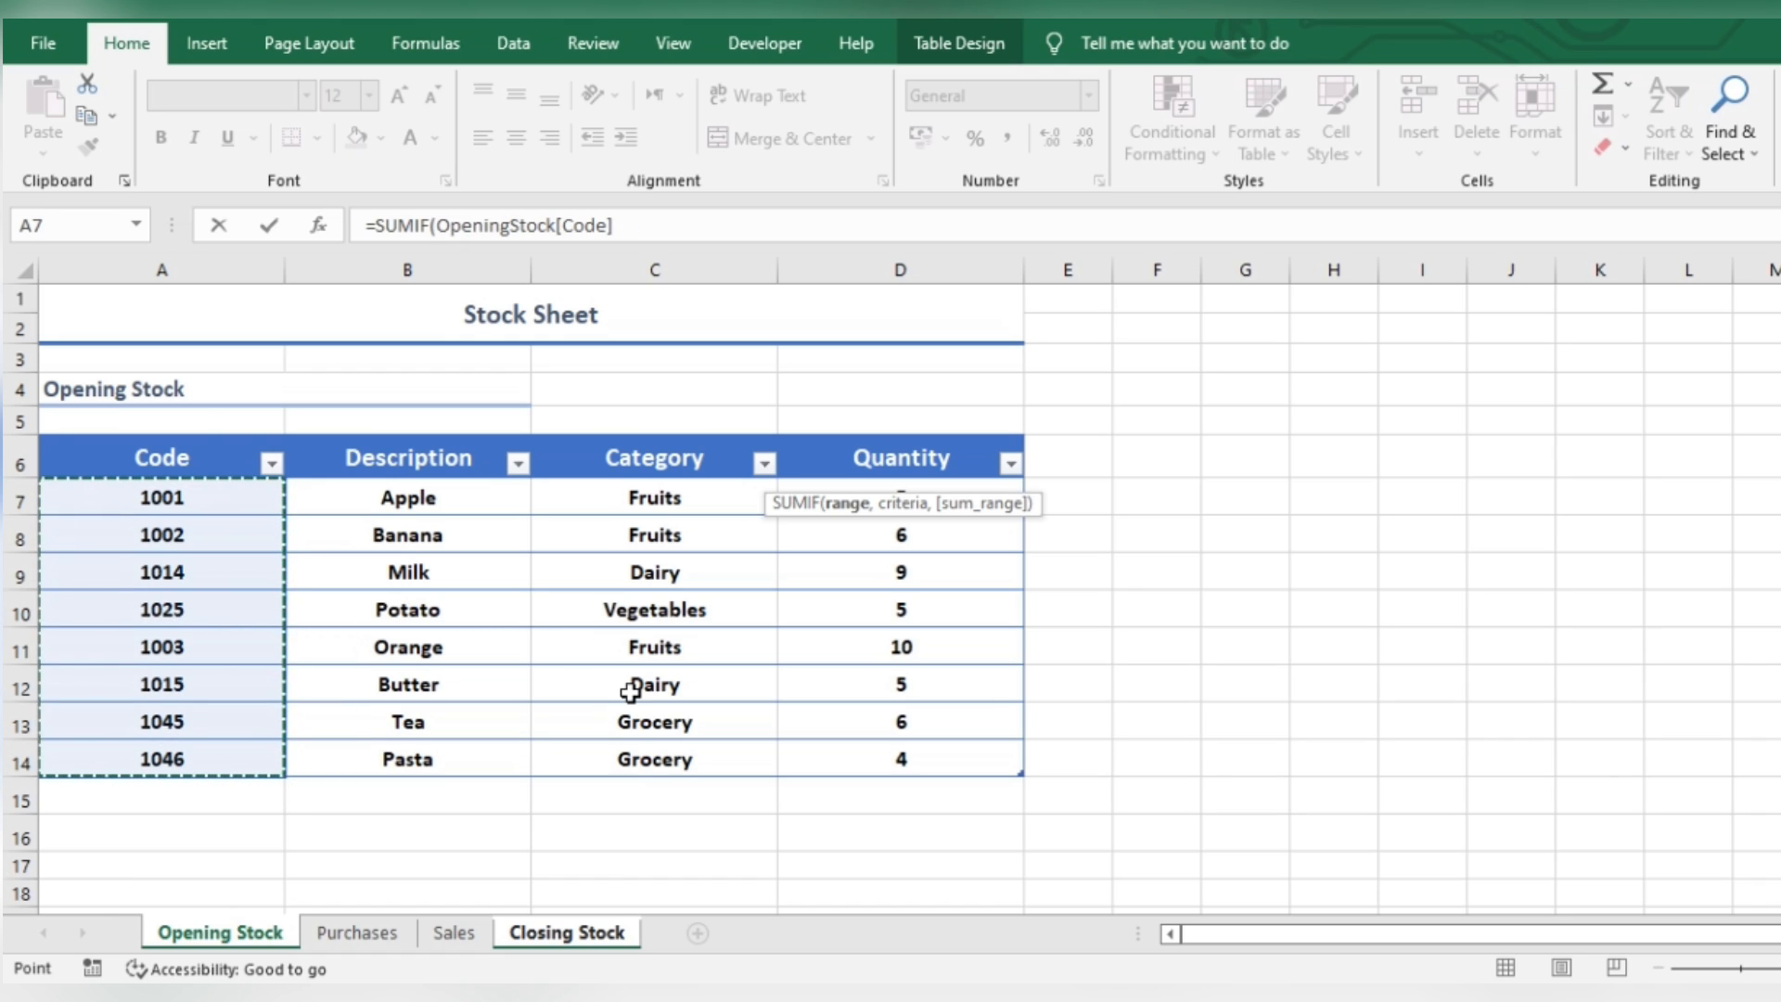
text(,)
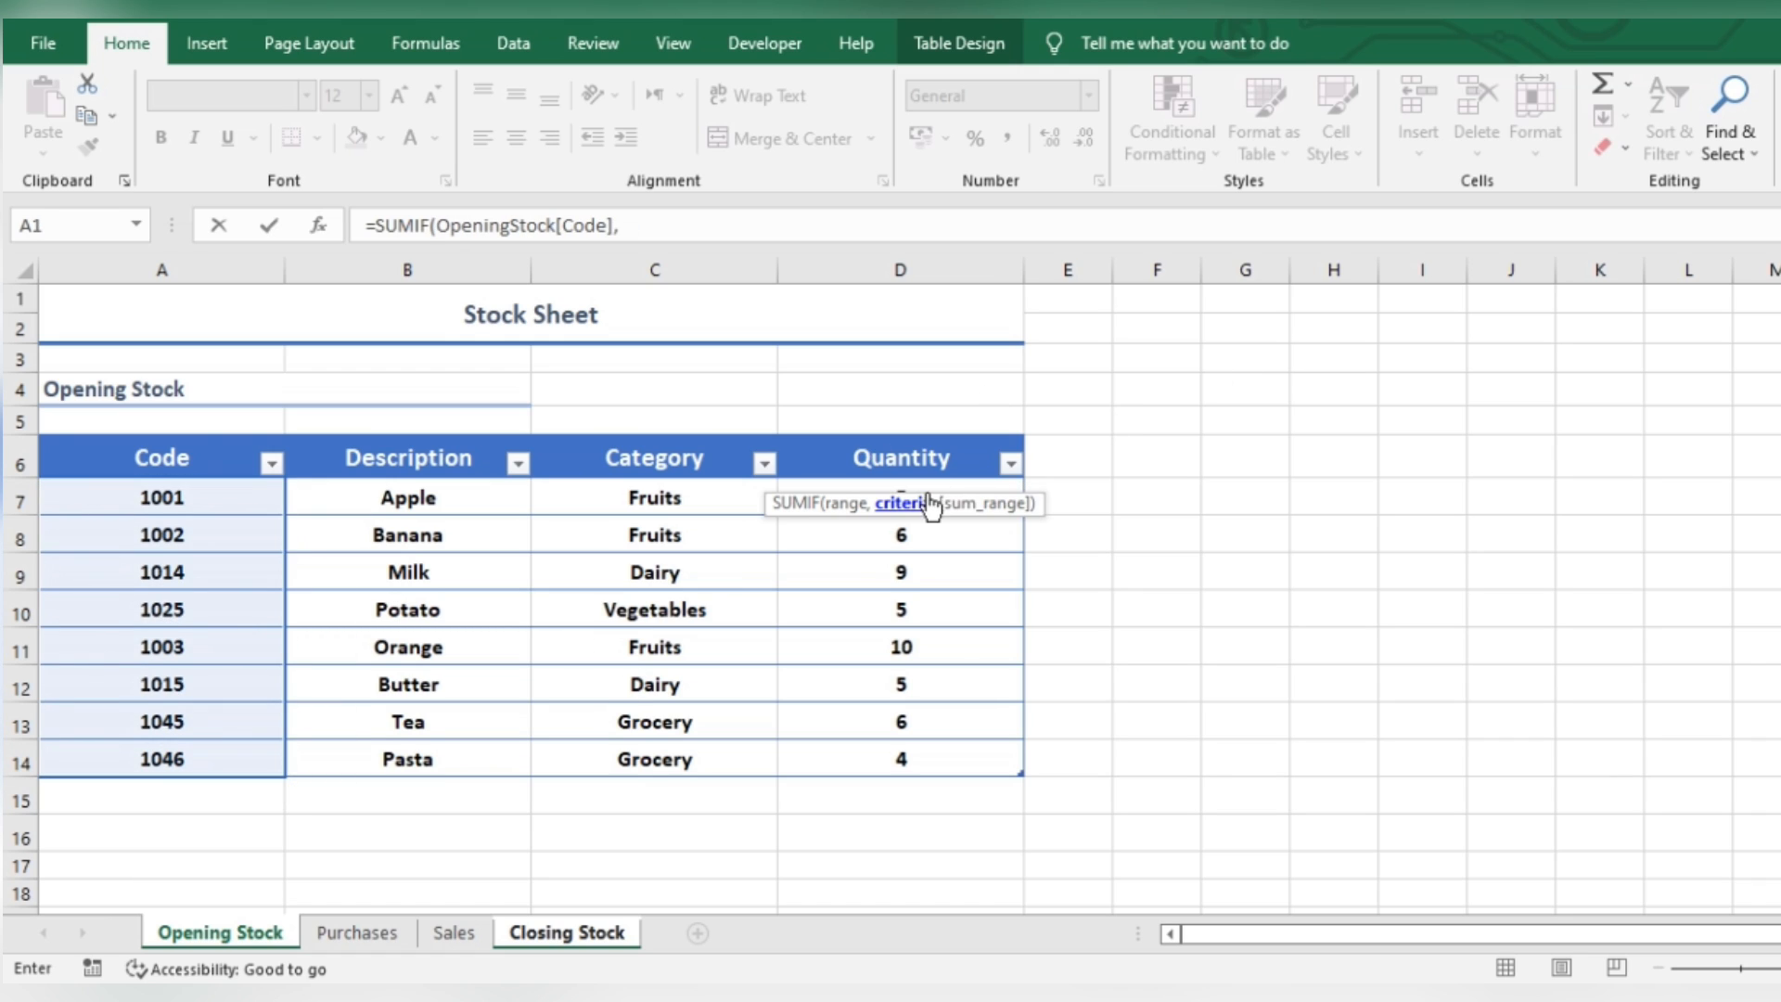
click(588, 945)
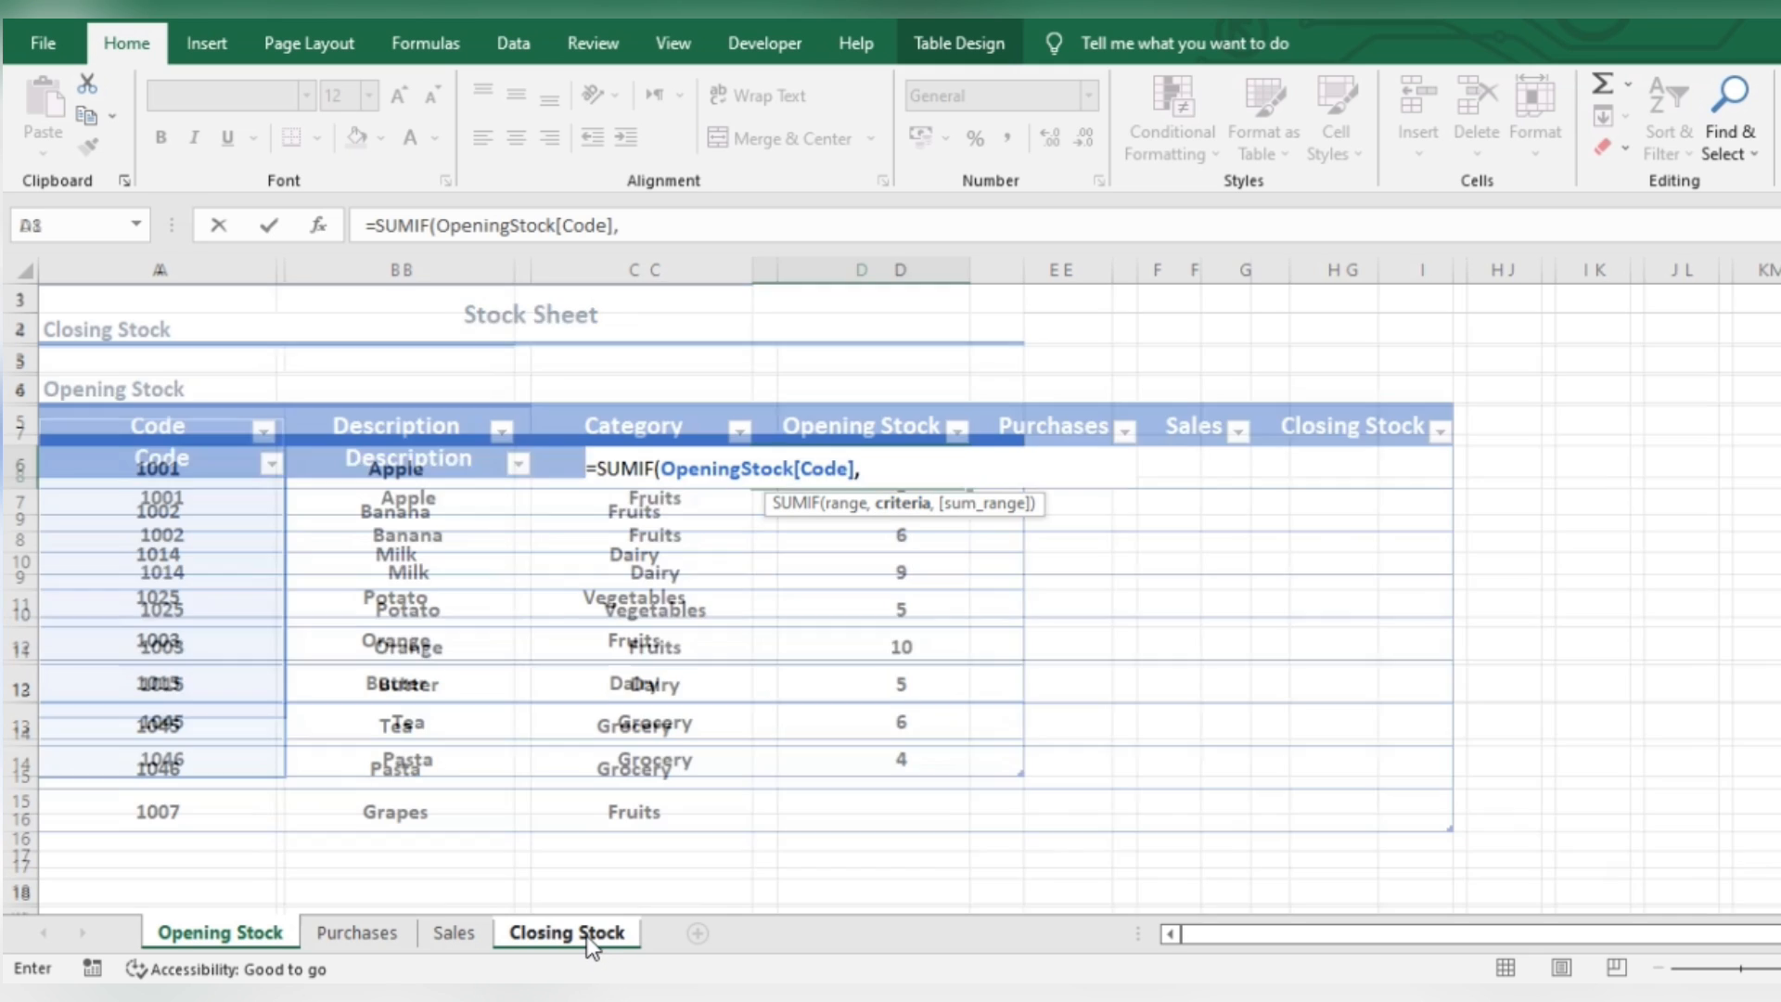
click(168, 468)
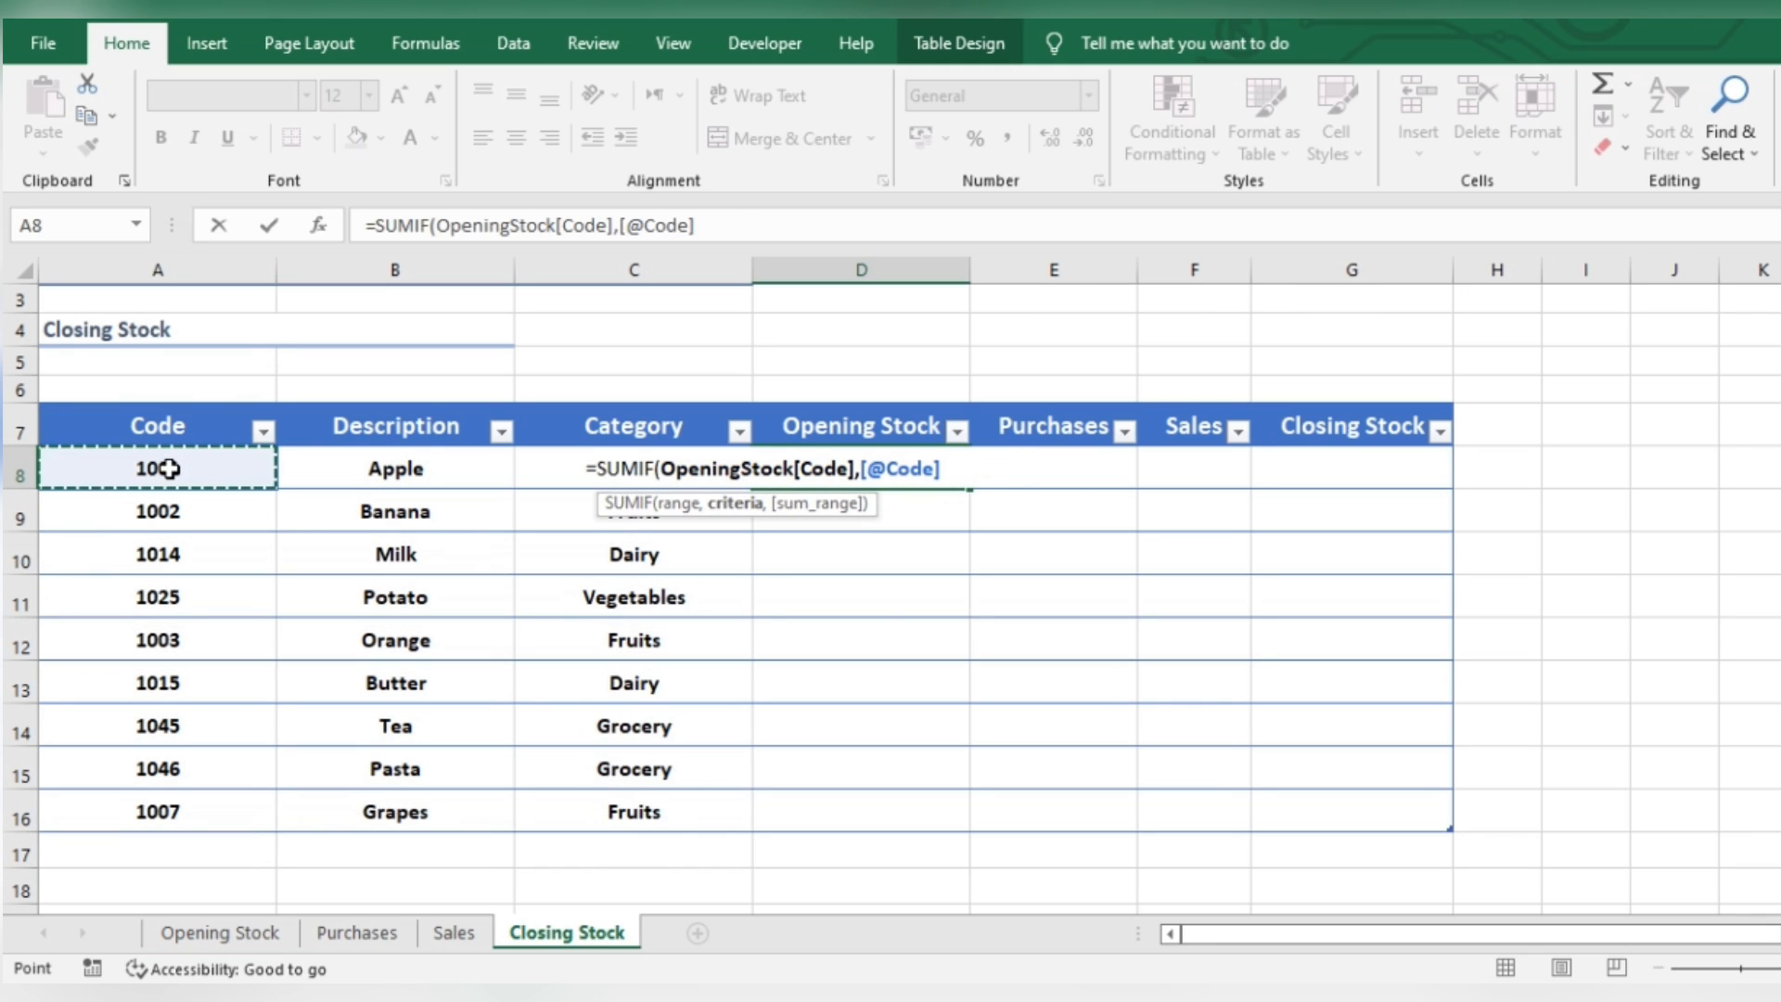
text(,)
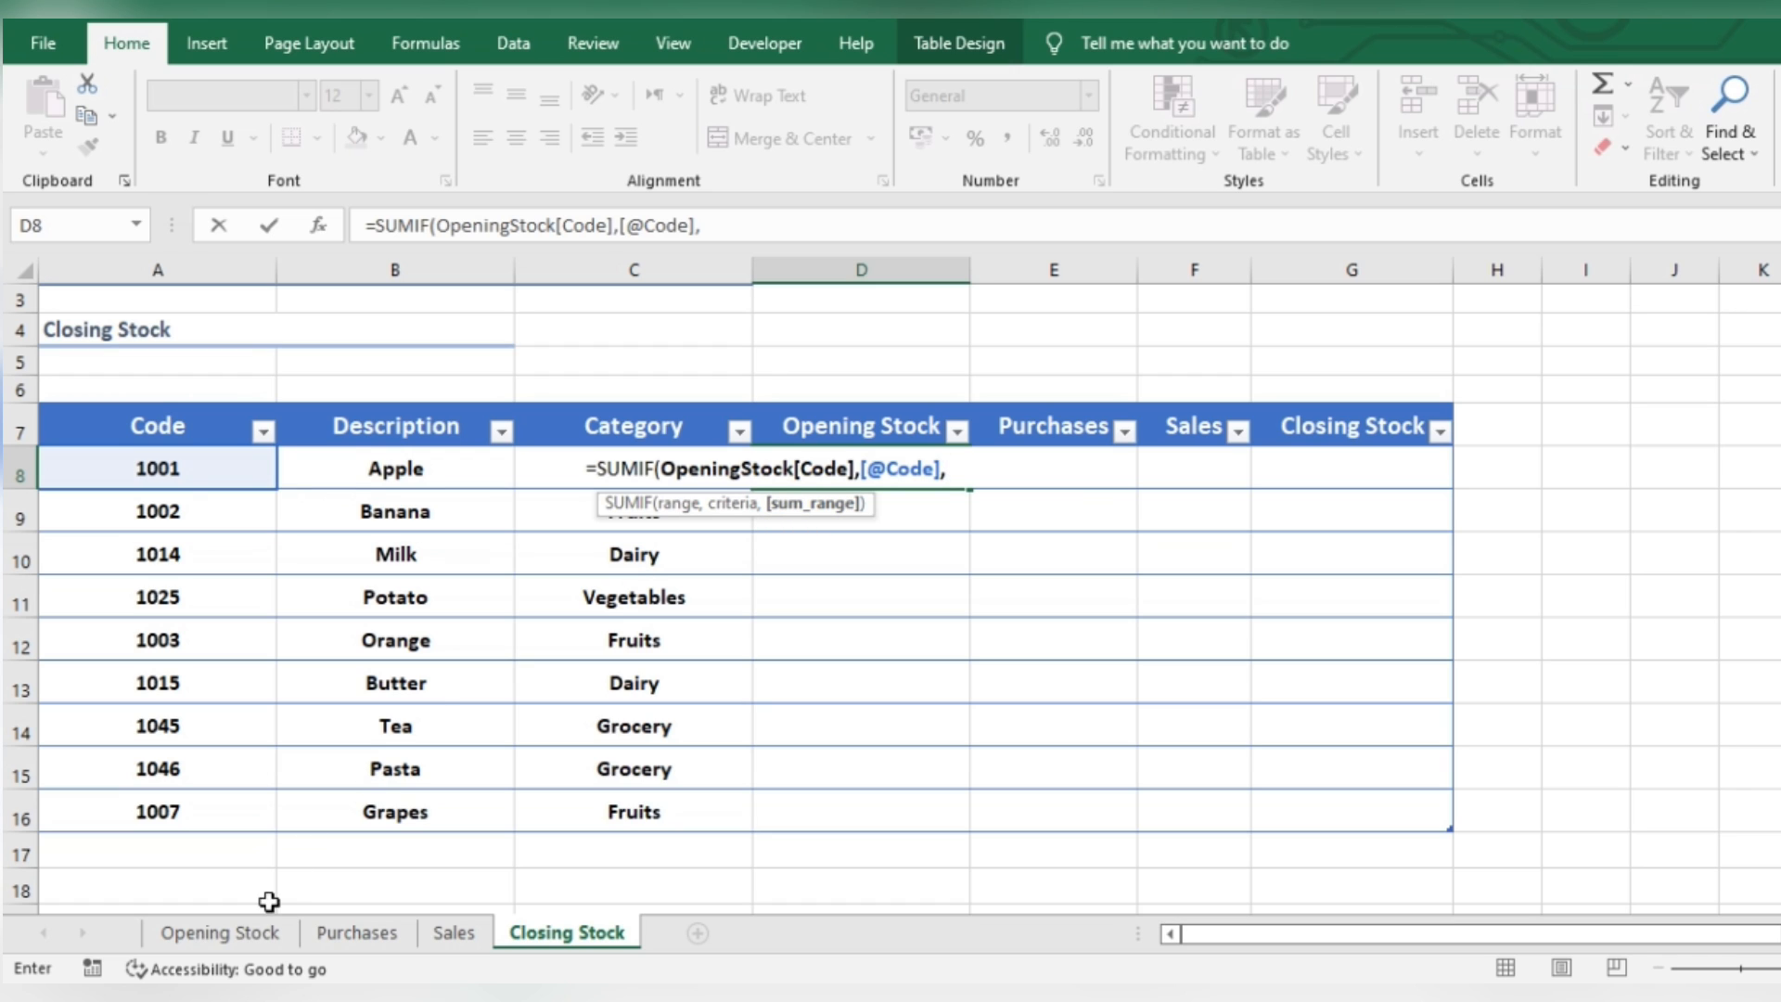
click(251, 931)
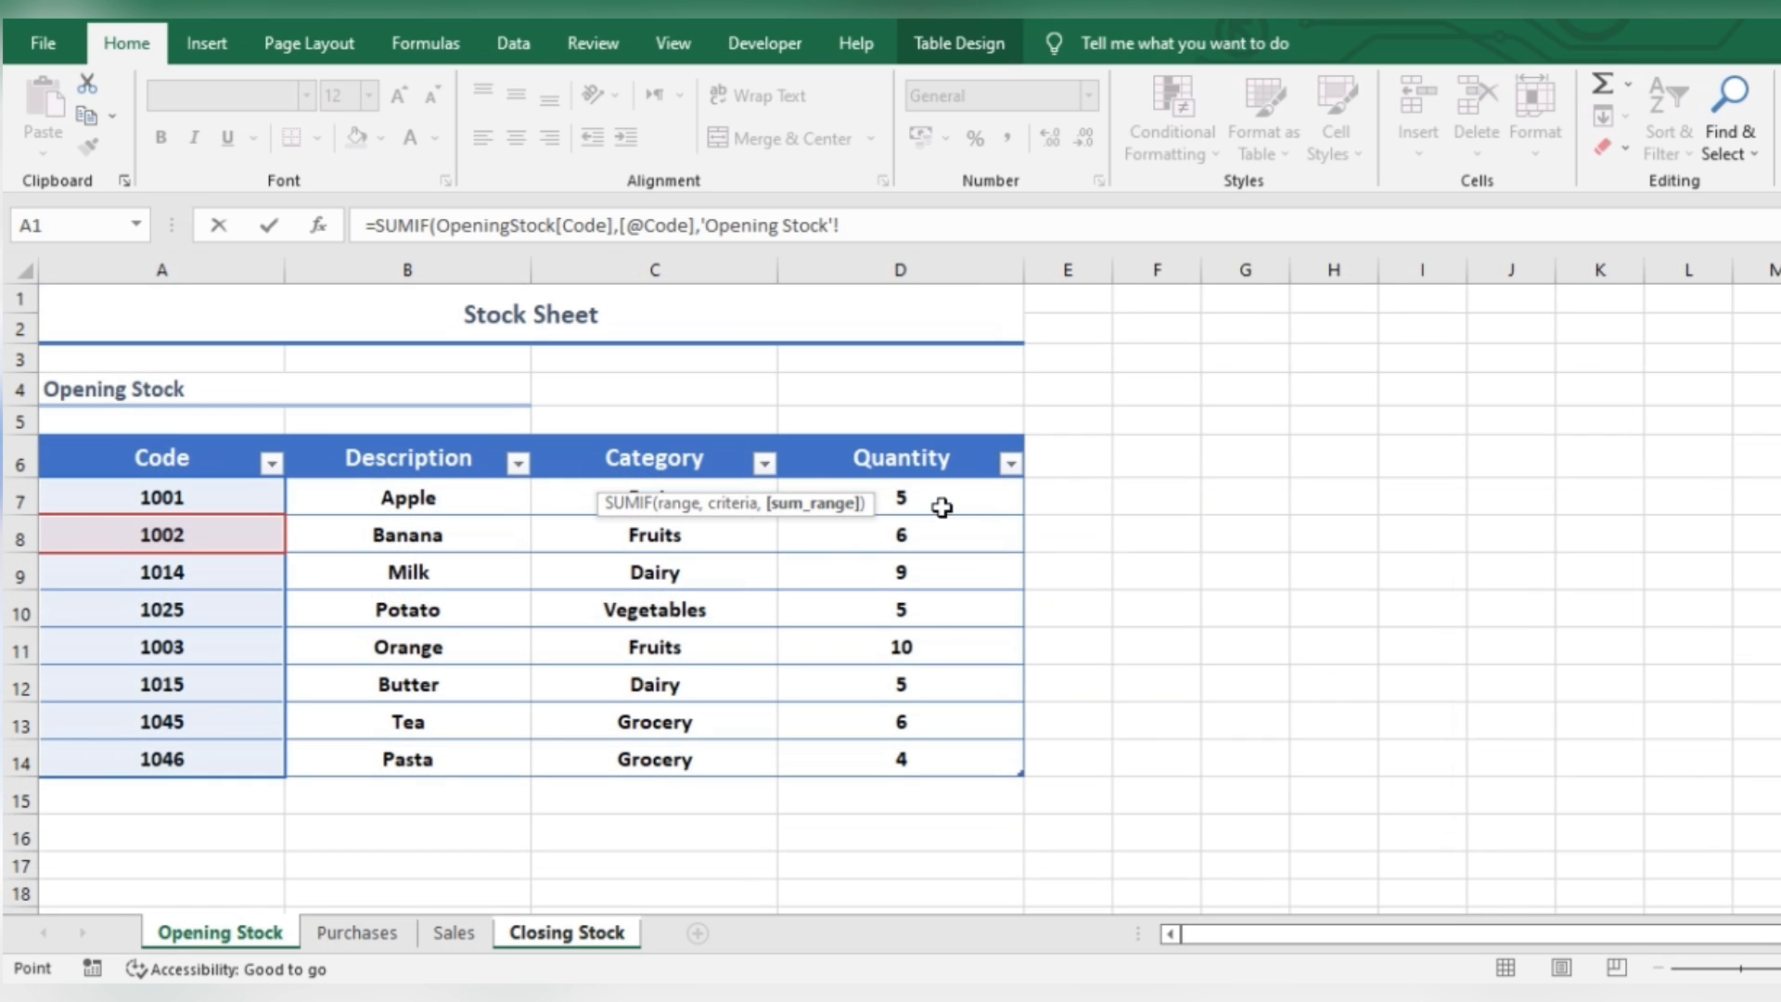
drag(942, 507, 939, 753)
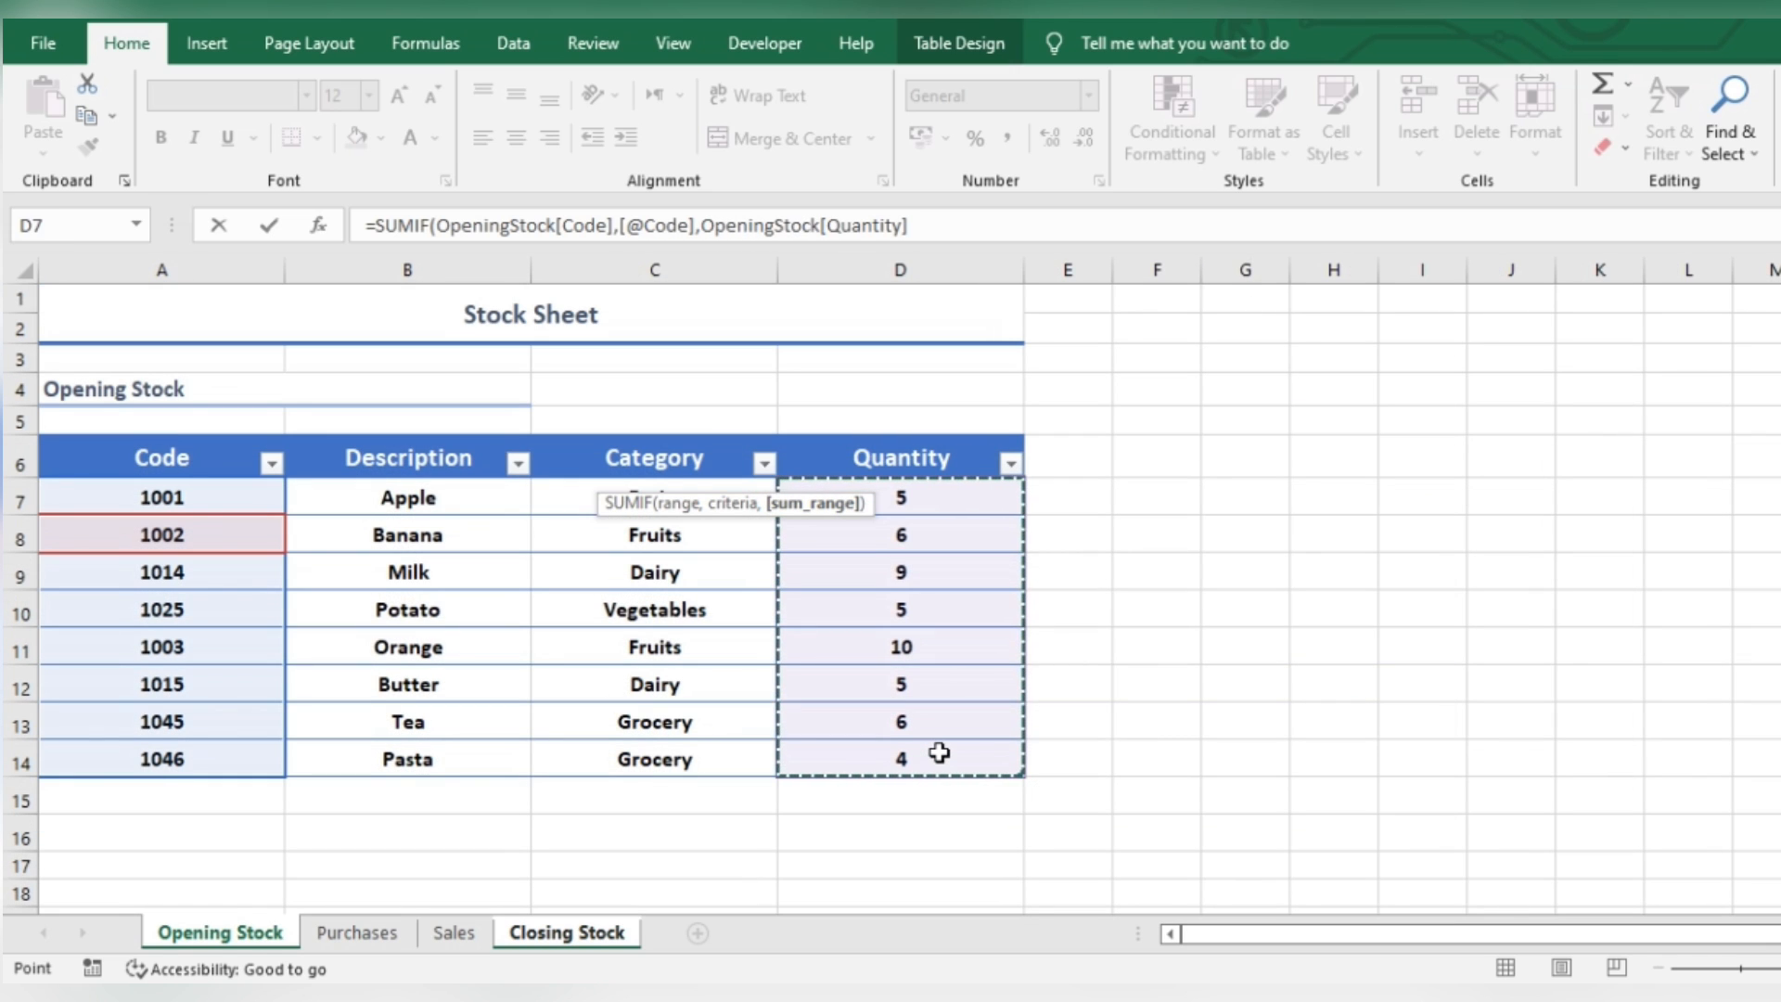
key(Tab)
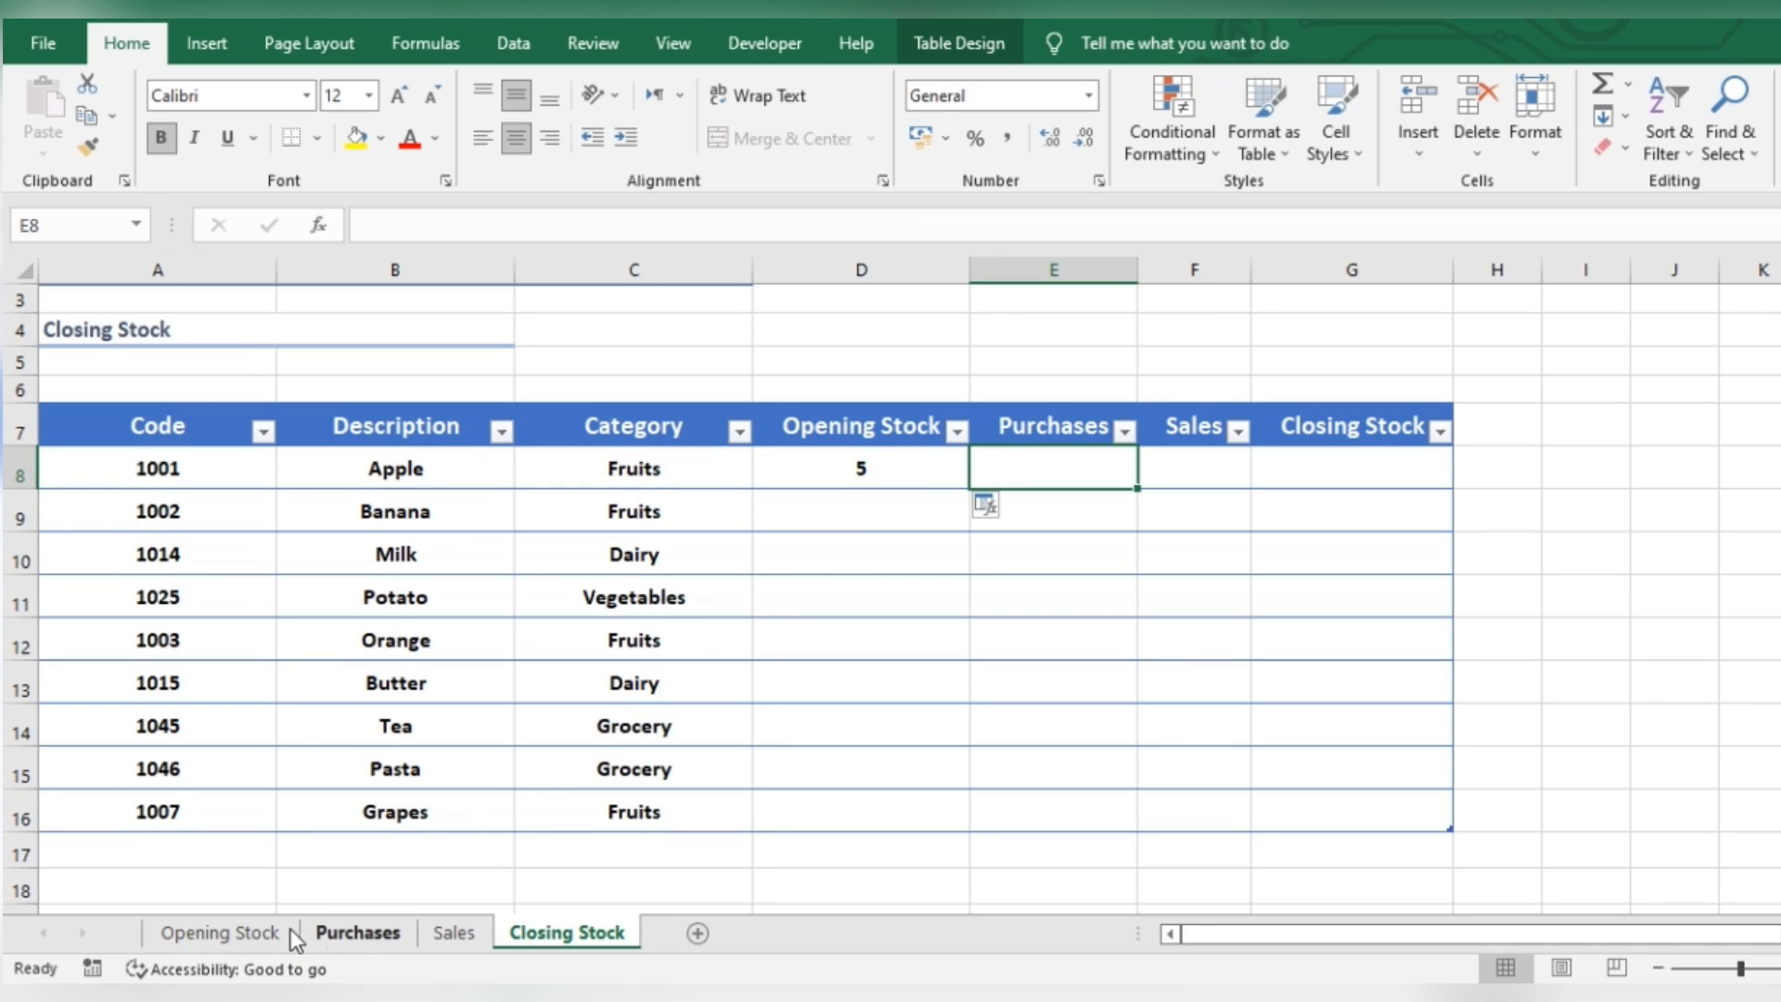
click(219, 933)
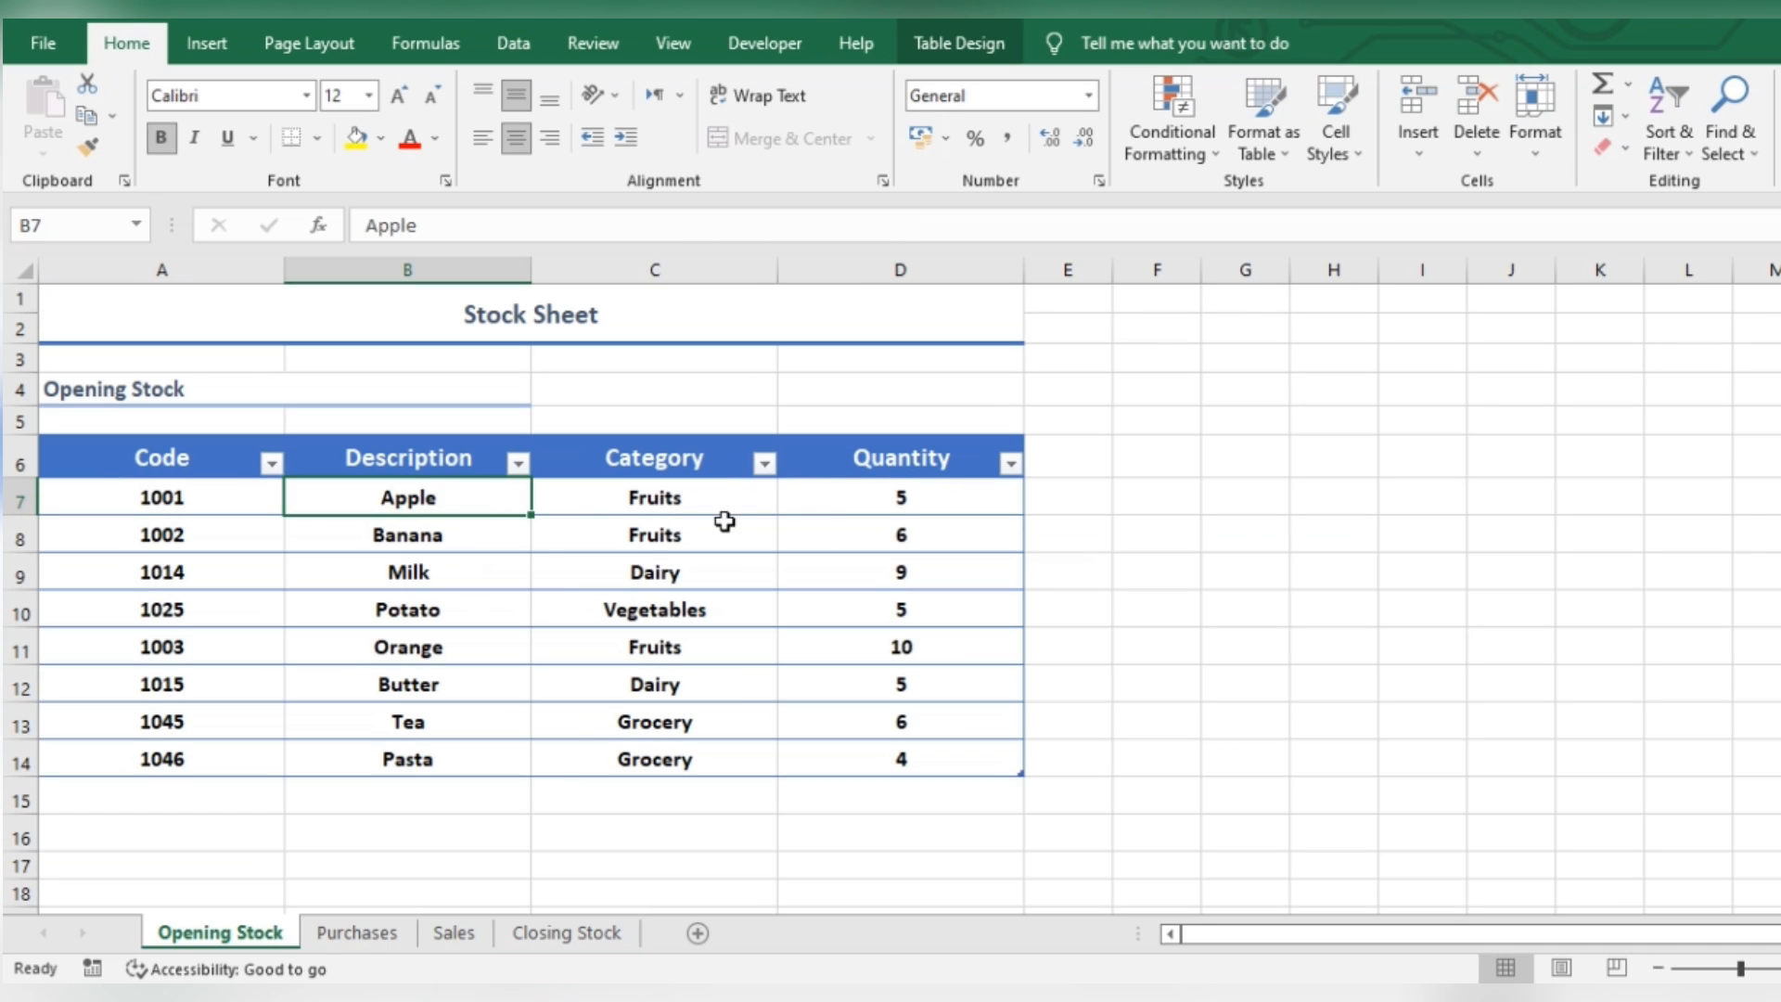
click(561, 932)
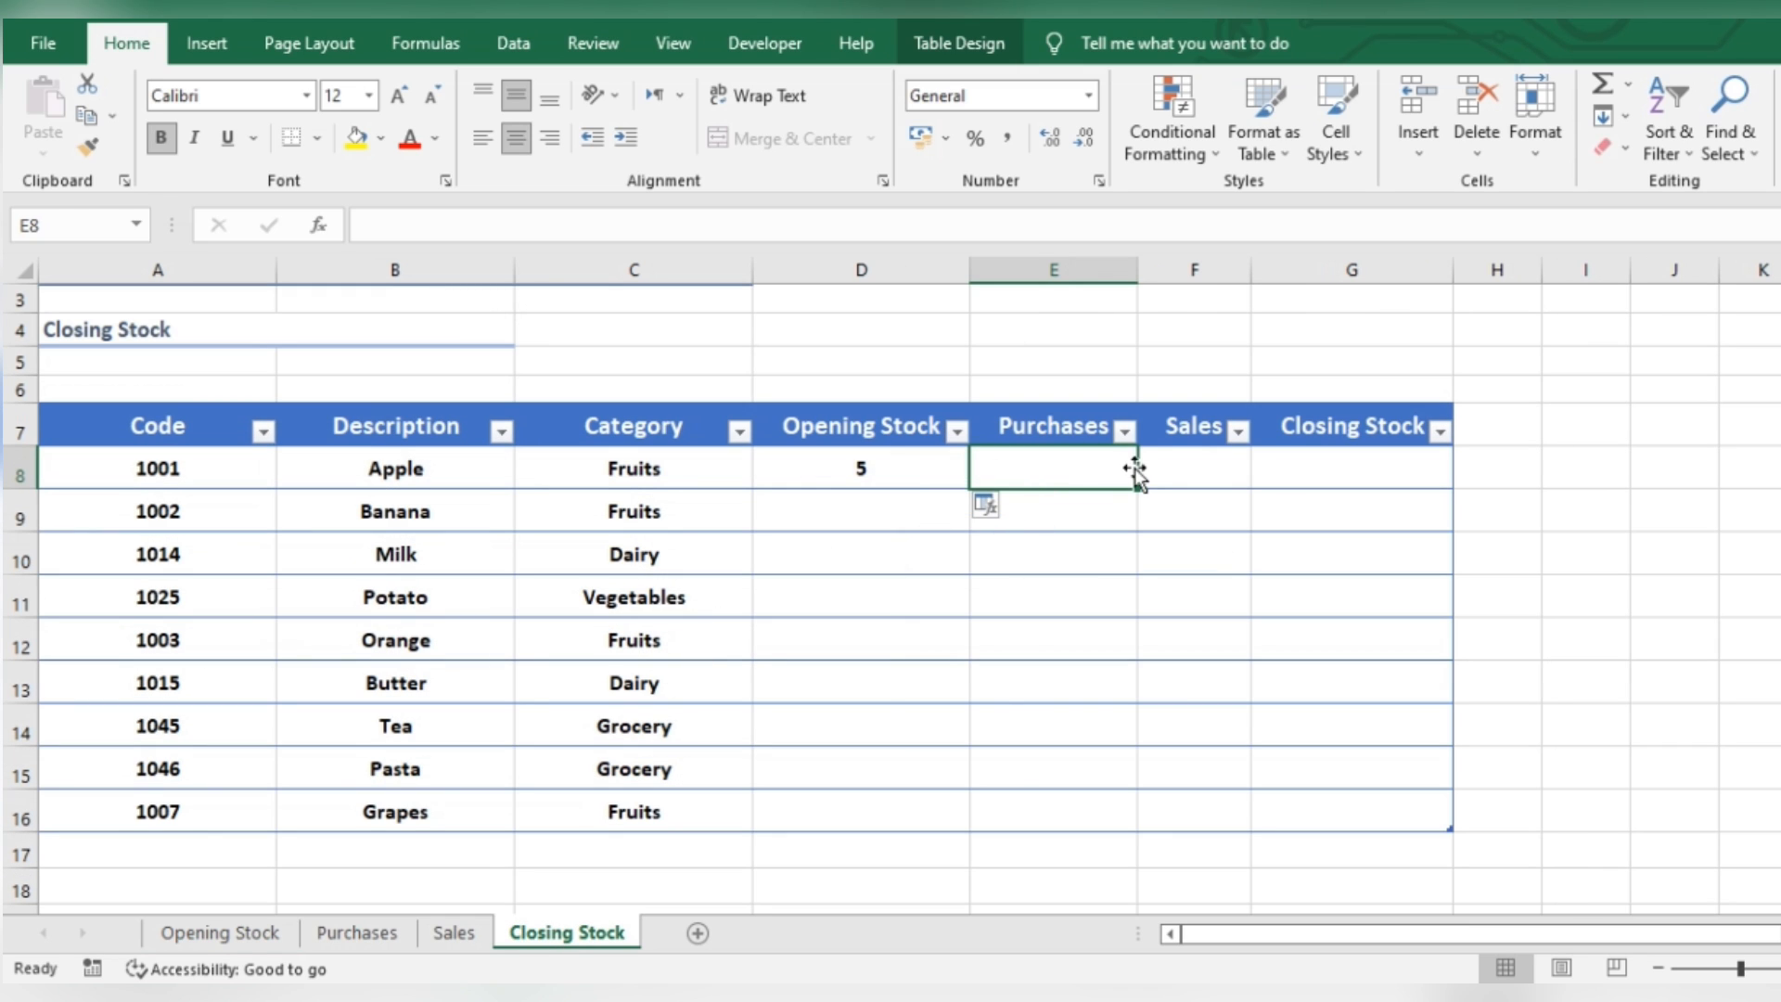
text(=sumif)
key(Tab)
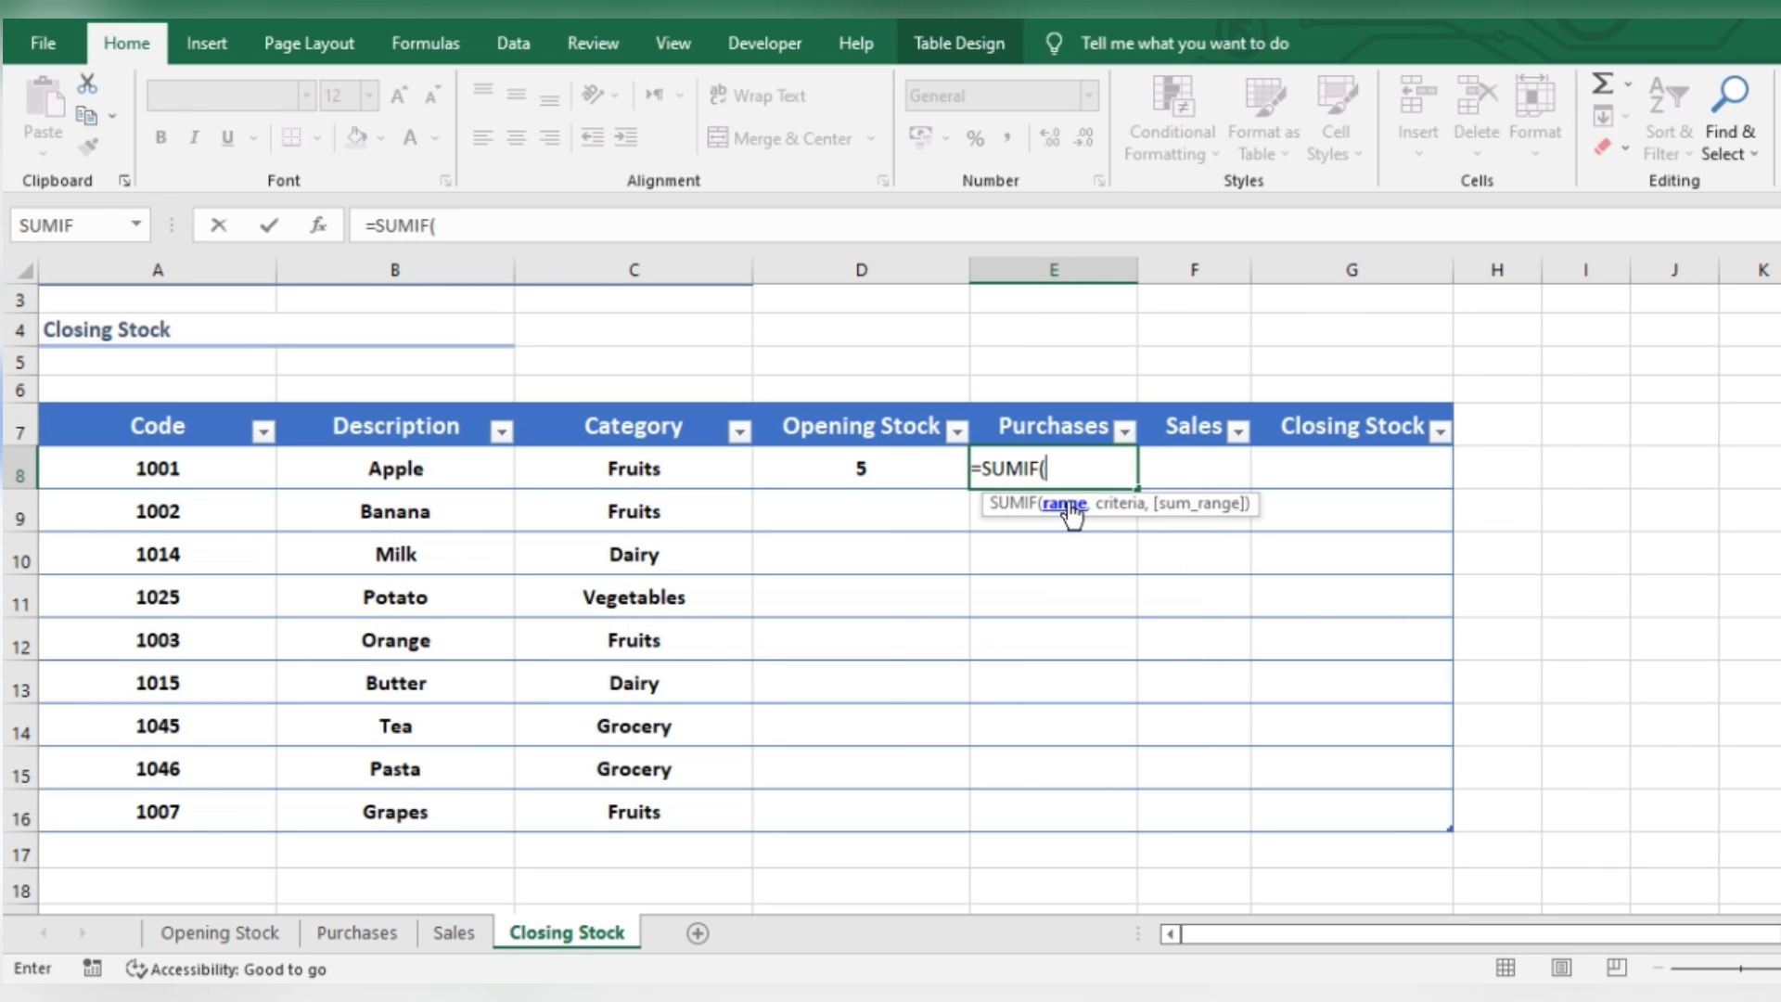
click(345, 932)
drag(370, 509, 399, 657)
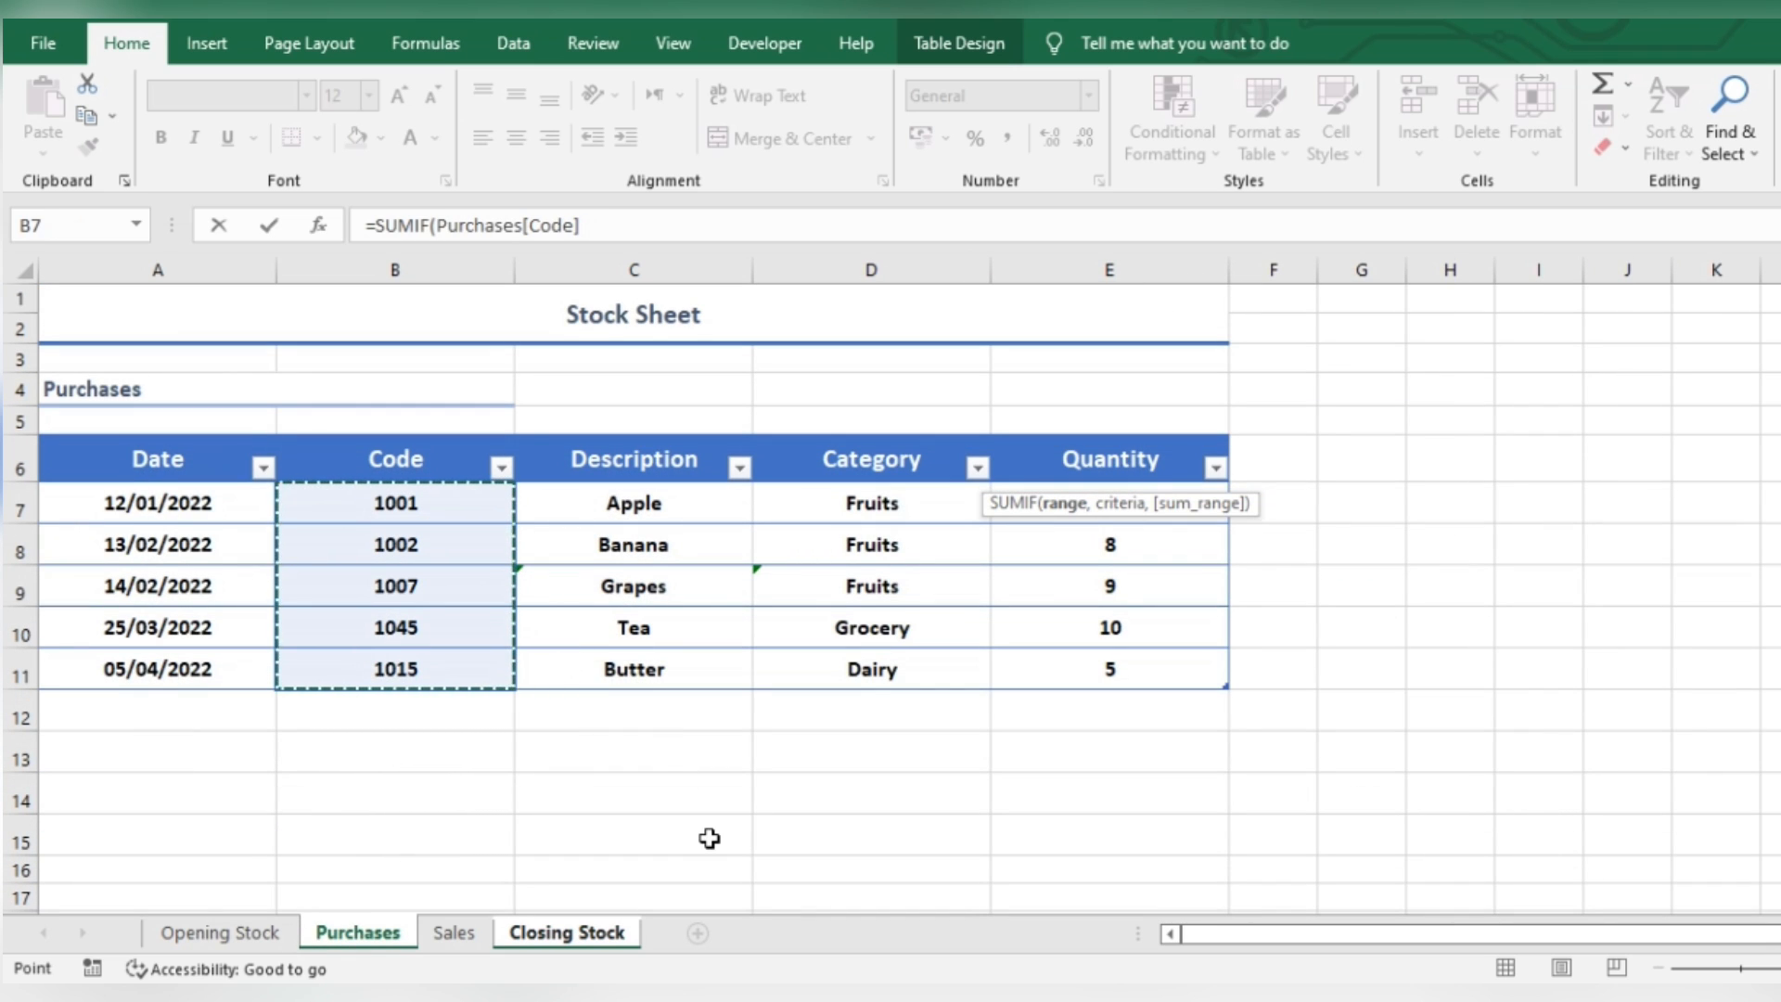
text(,)
click(569, 937)
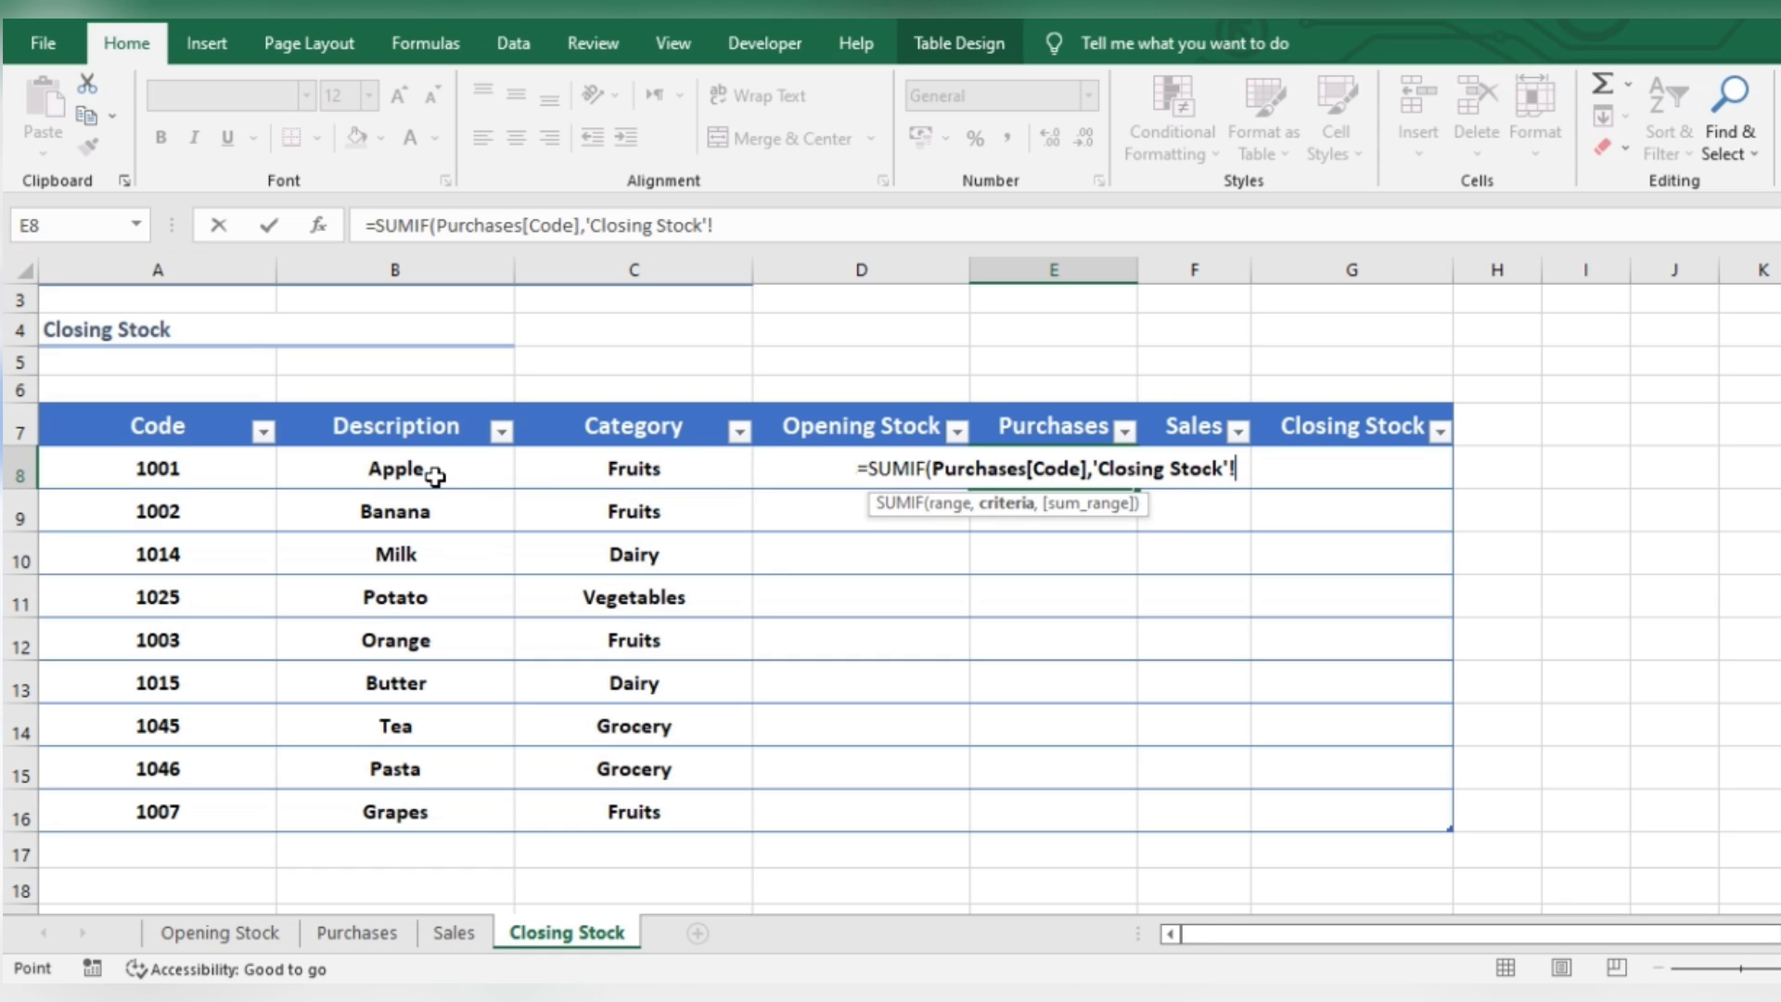
click(159, 468)
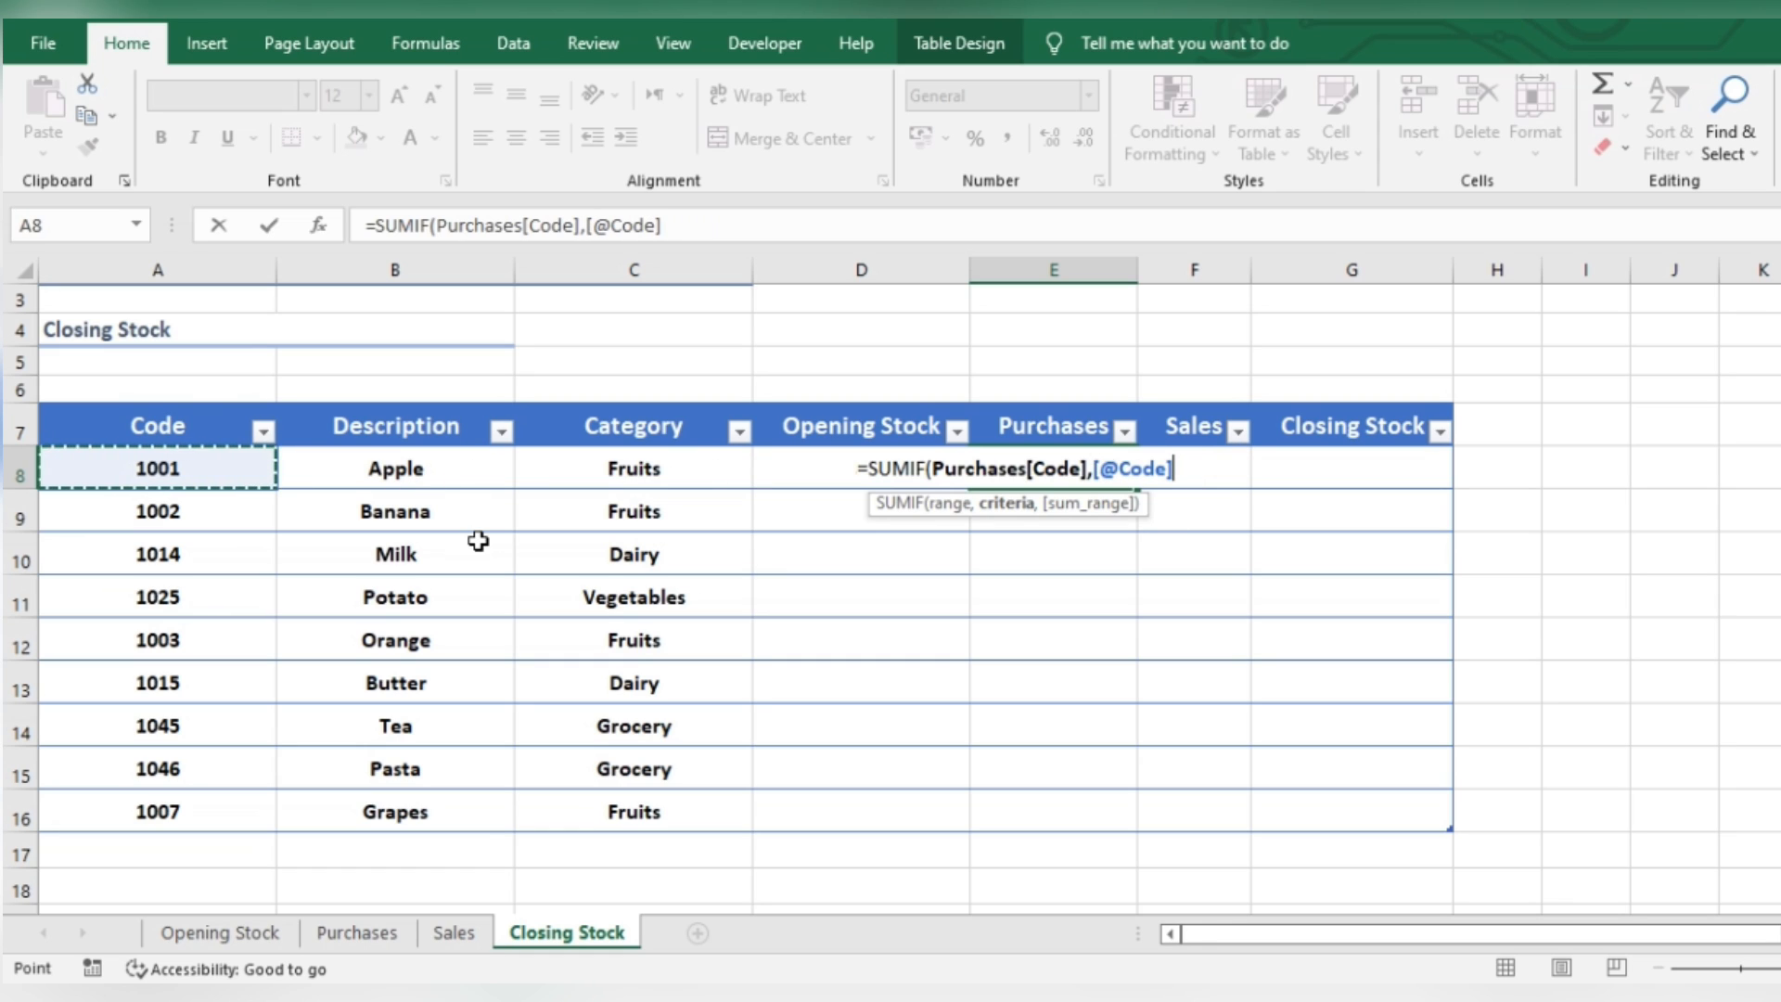
text(,)
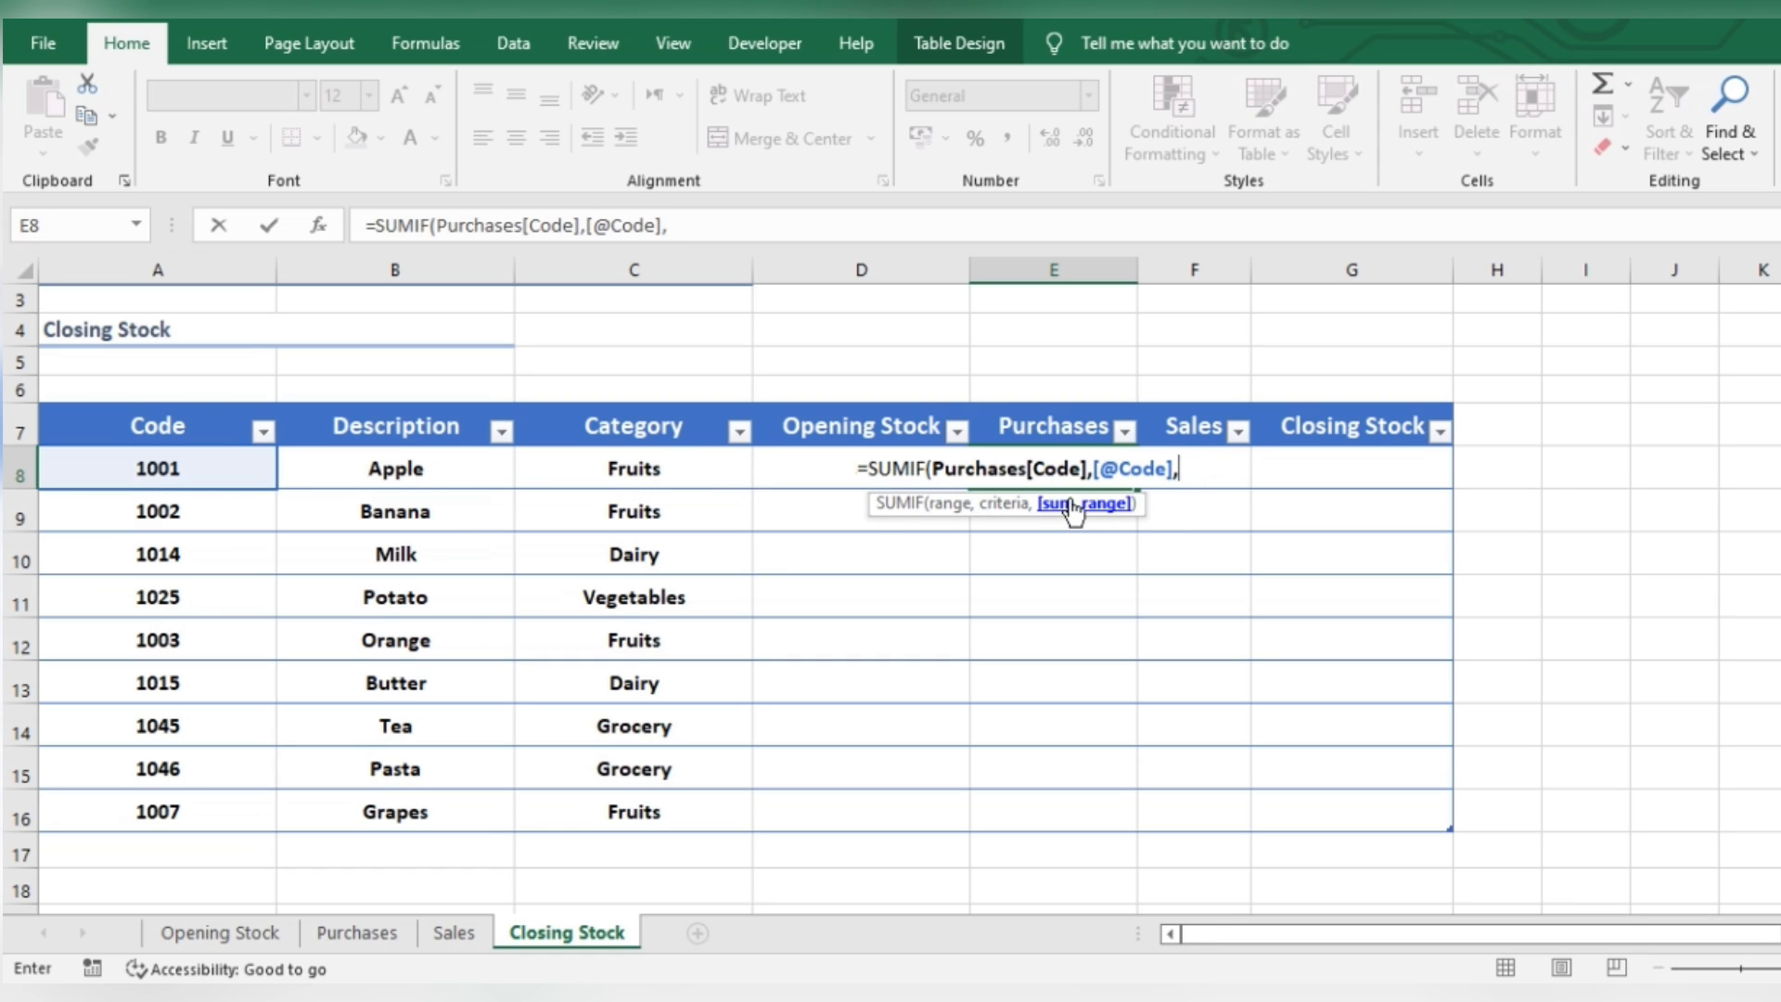
click(336, 939)
drag(1194, 503, 1193, 660)
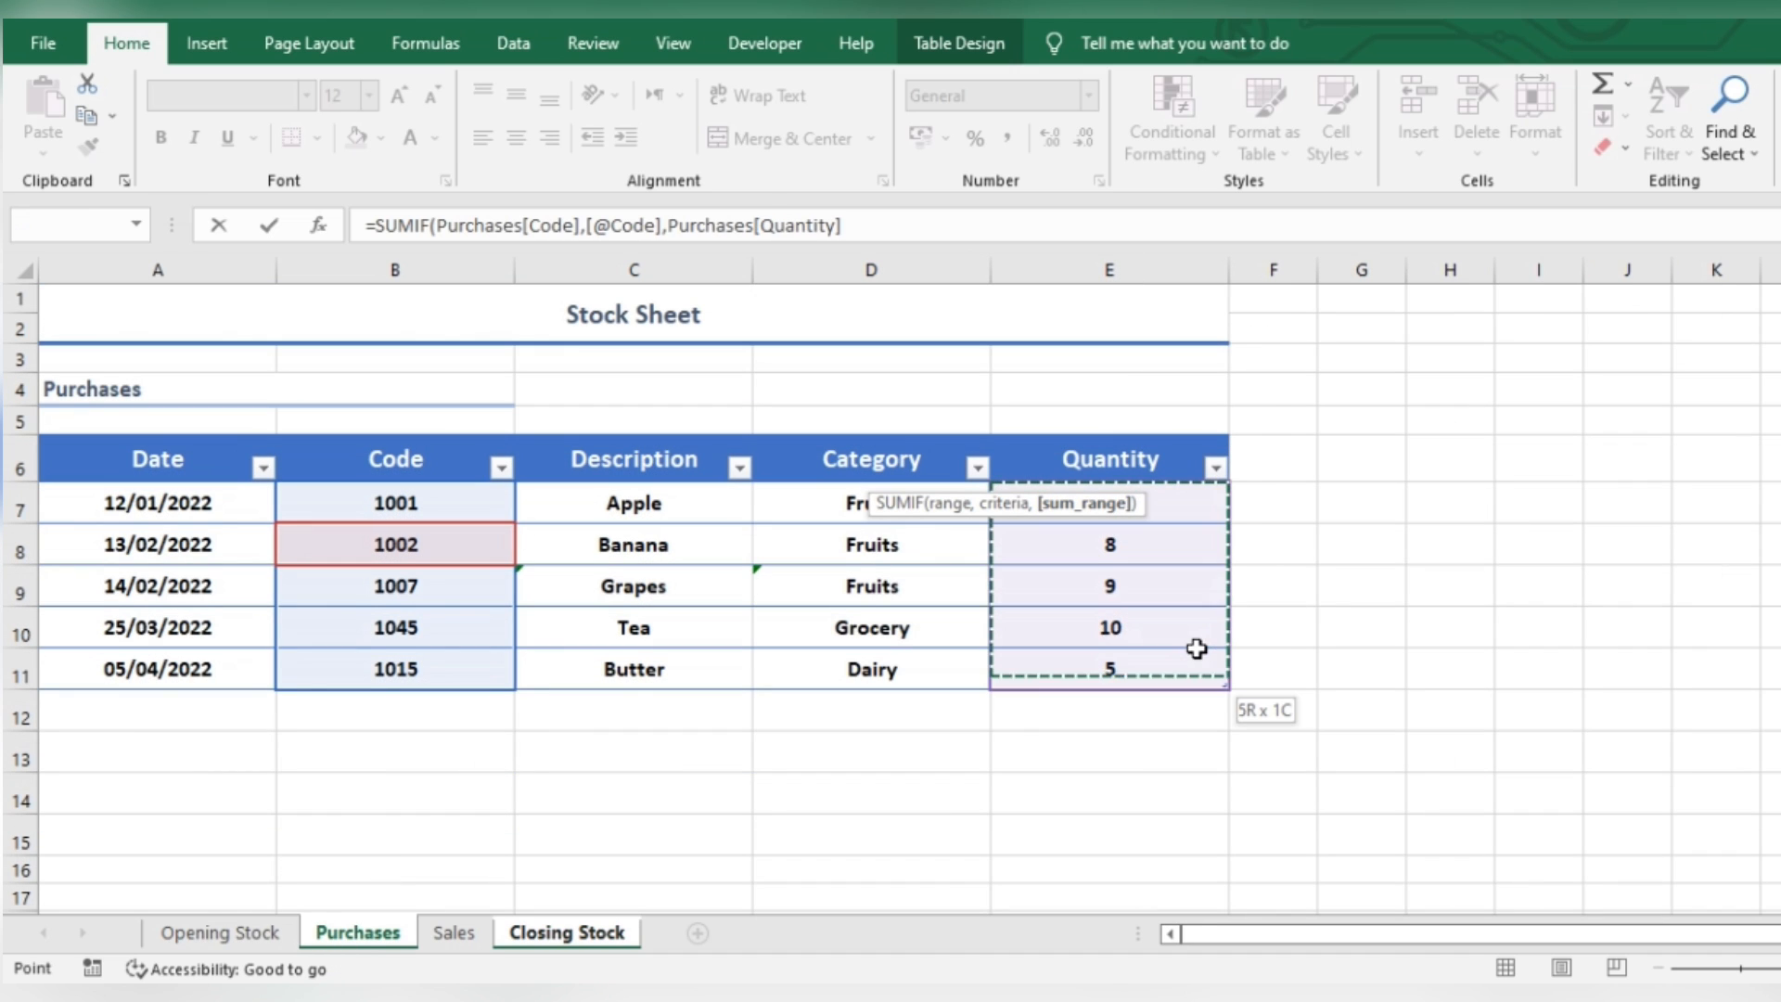
key(Return)
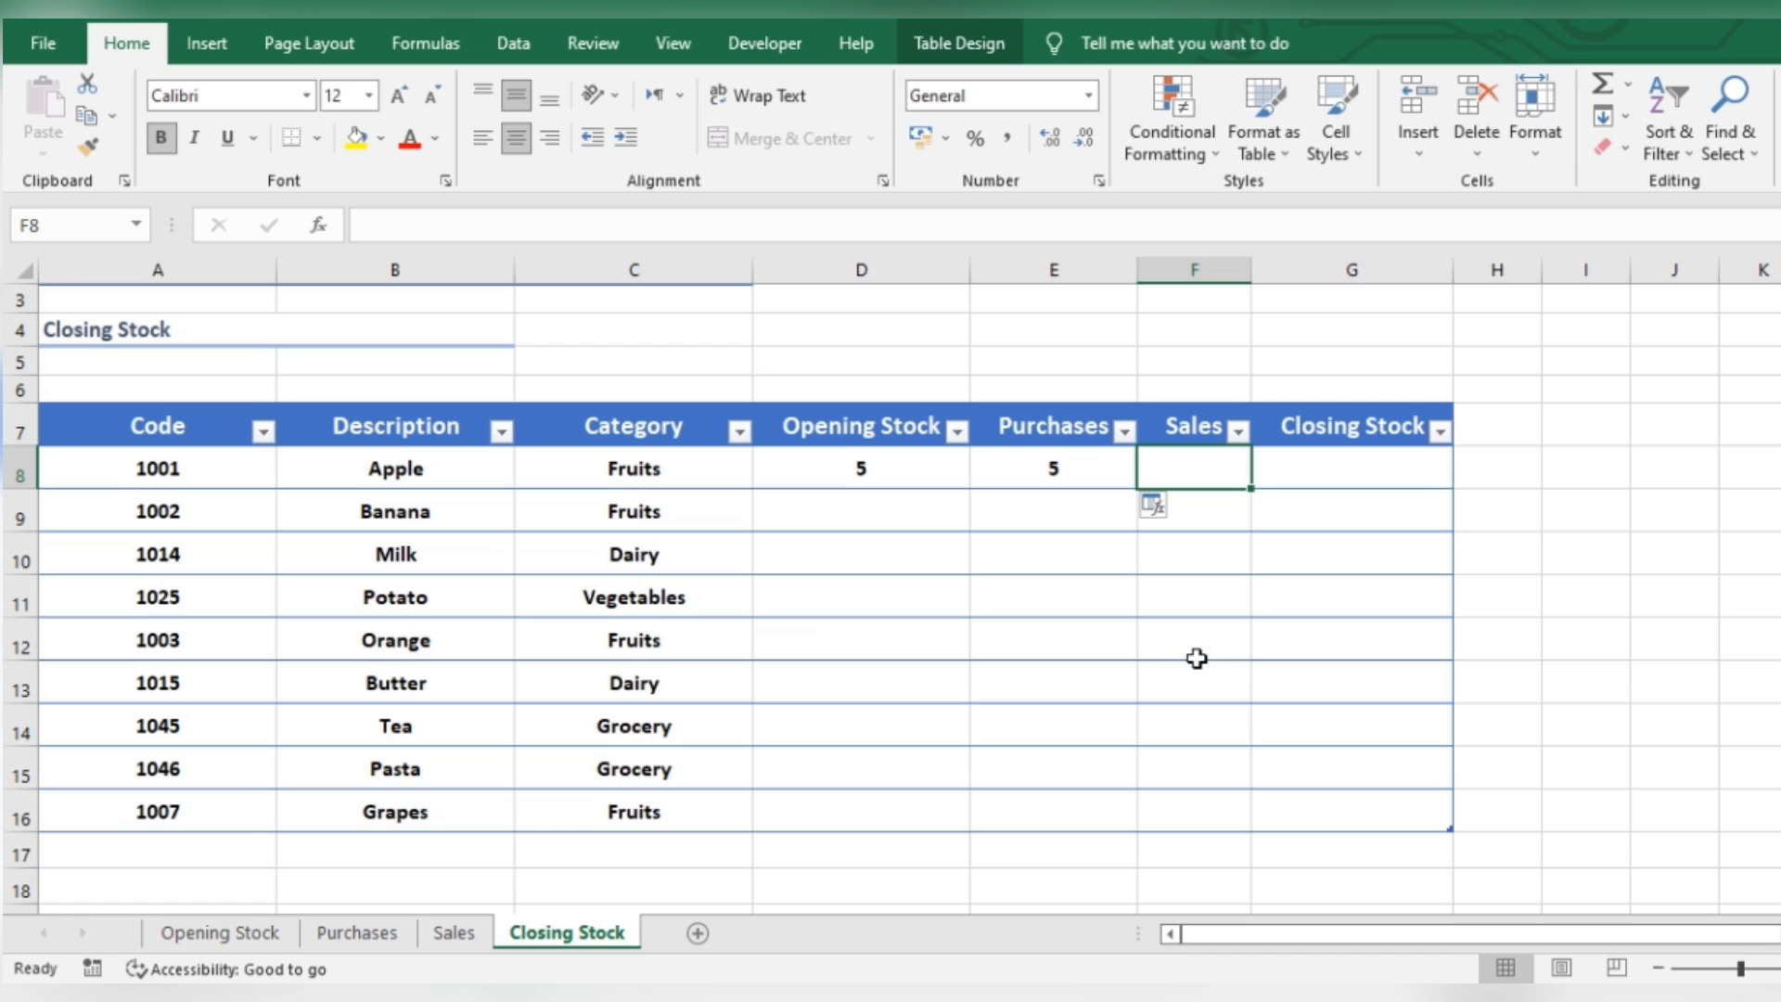
Step: Compare the Purchases total for code 1001 in E8 with the Apple quantity on the Purchases sheet
click(1046, 454)
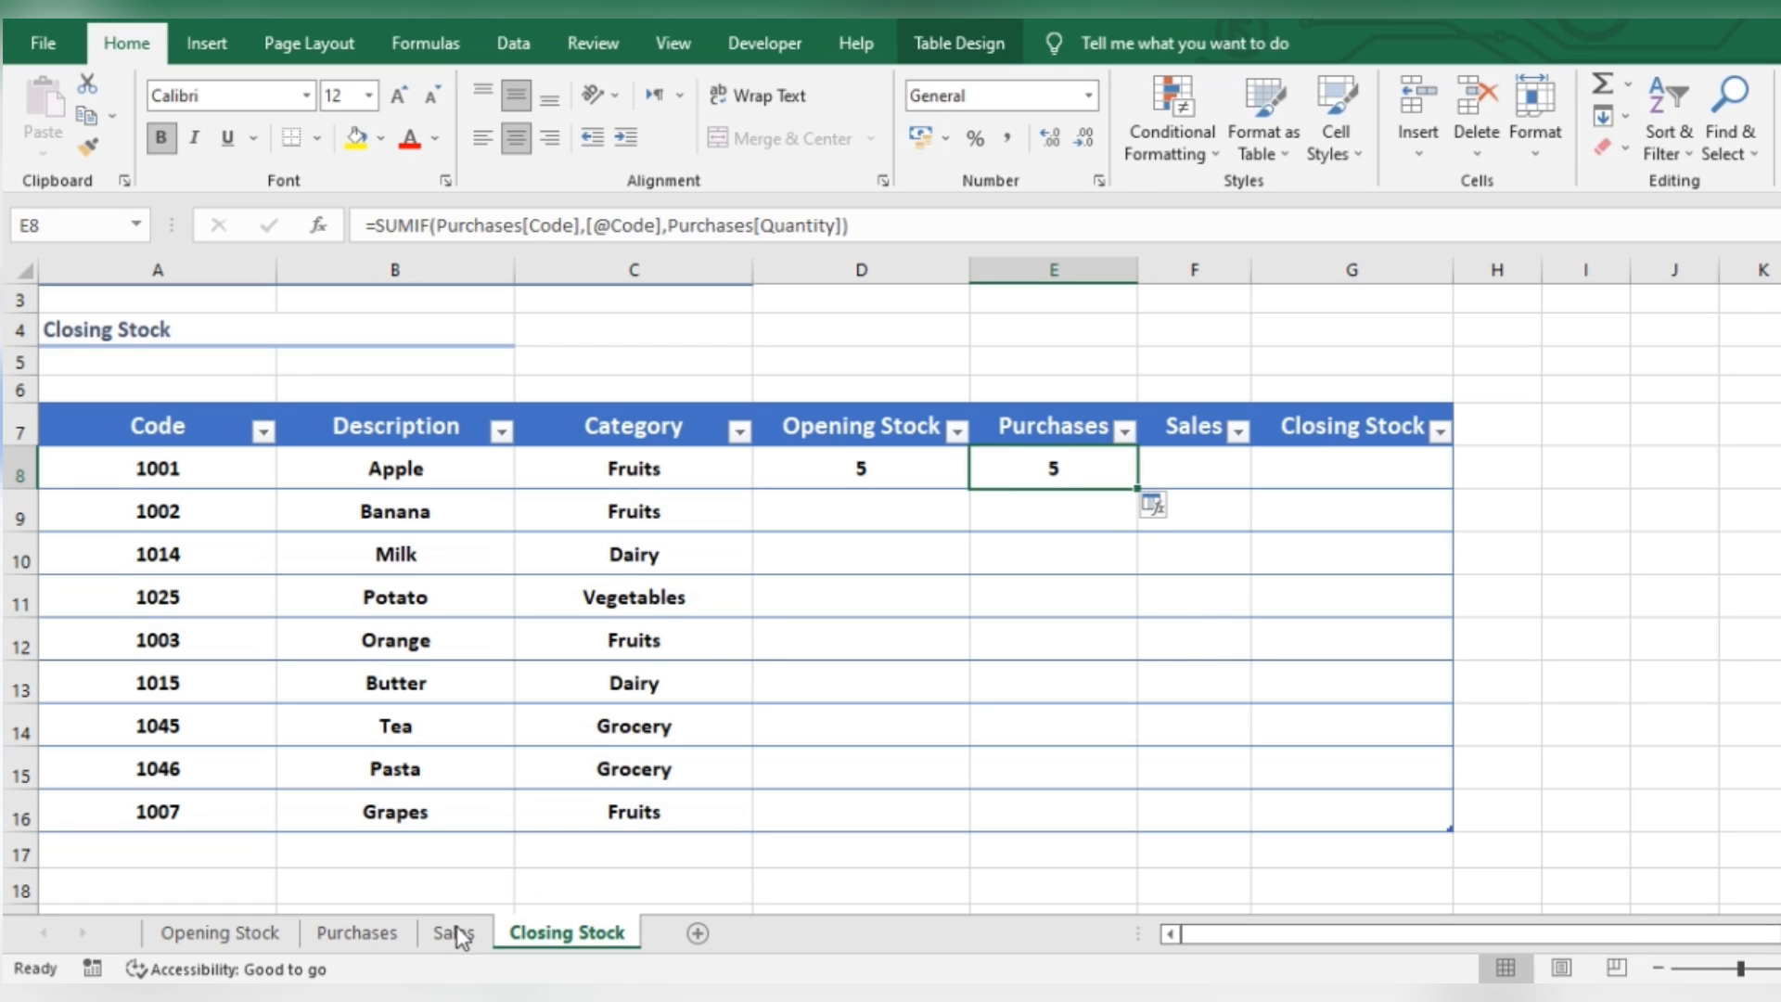
click(366, 933)
click(635, 502)
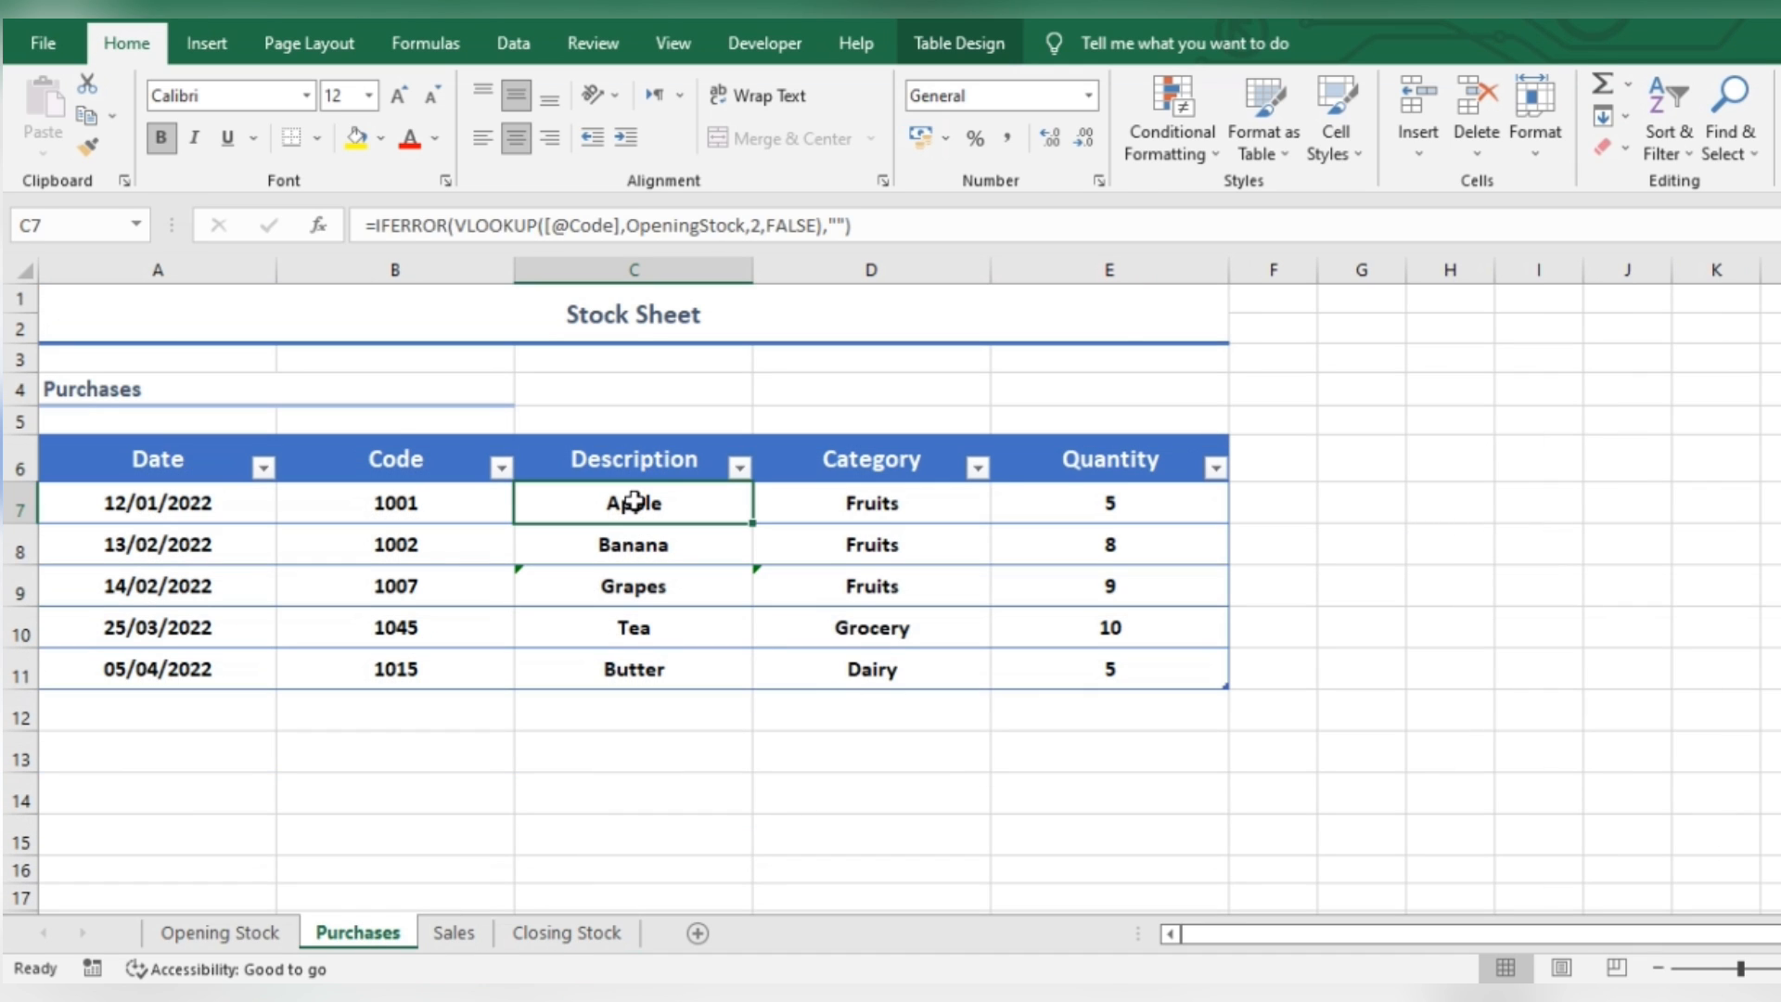
click(1067, 492)
click(562, 933)
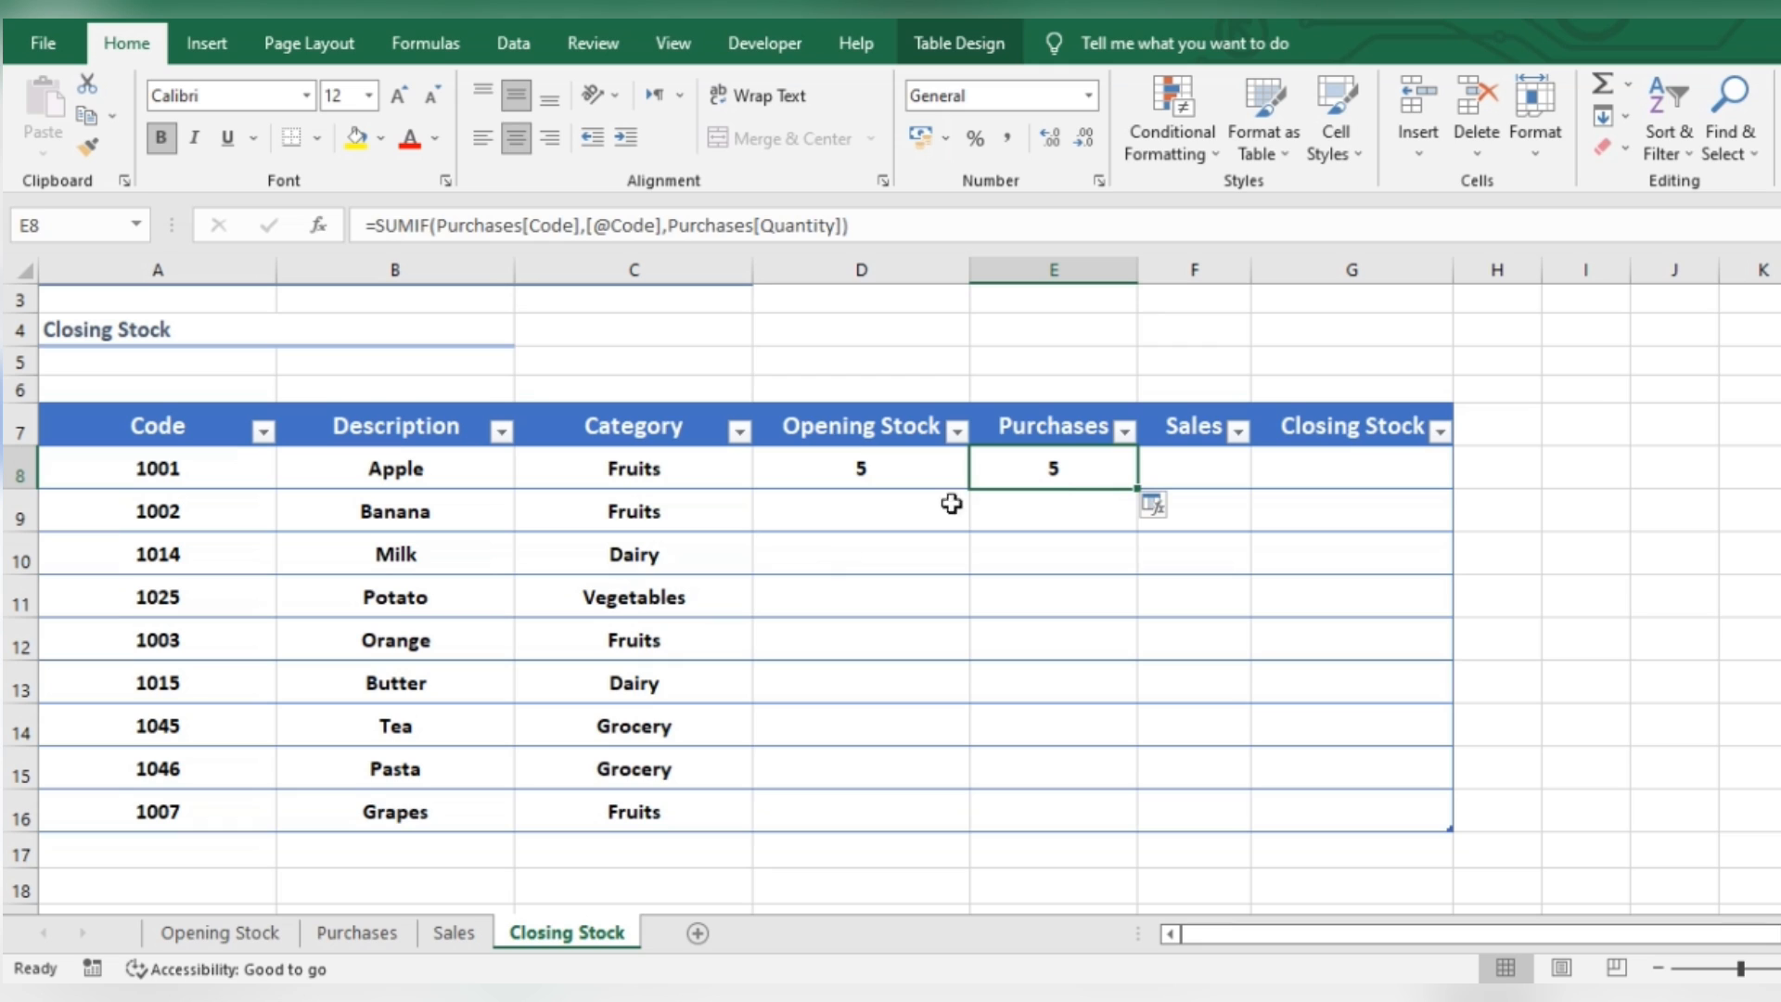
click(1211, 468)
text(=sumi)
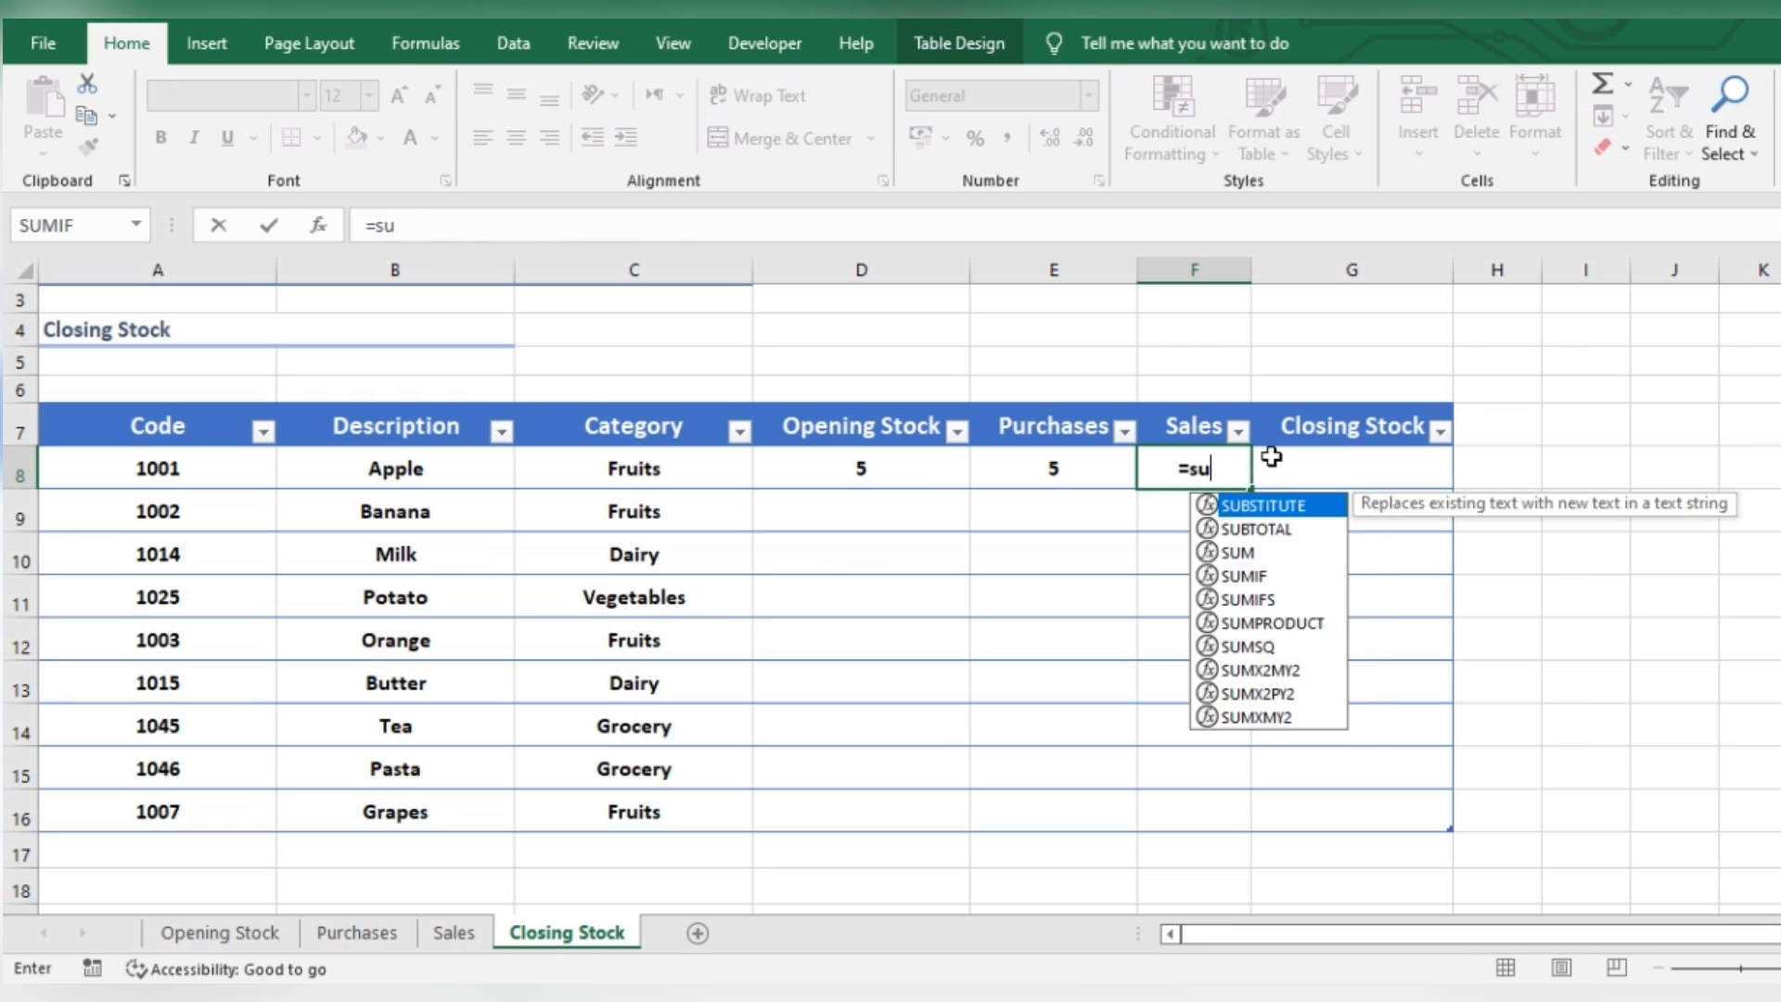
key(Tab)
click(454, 933)
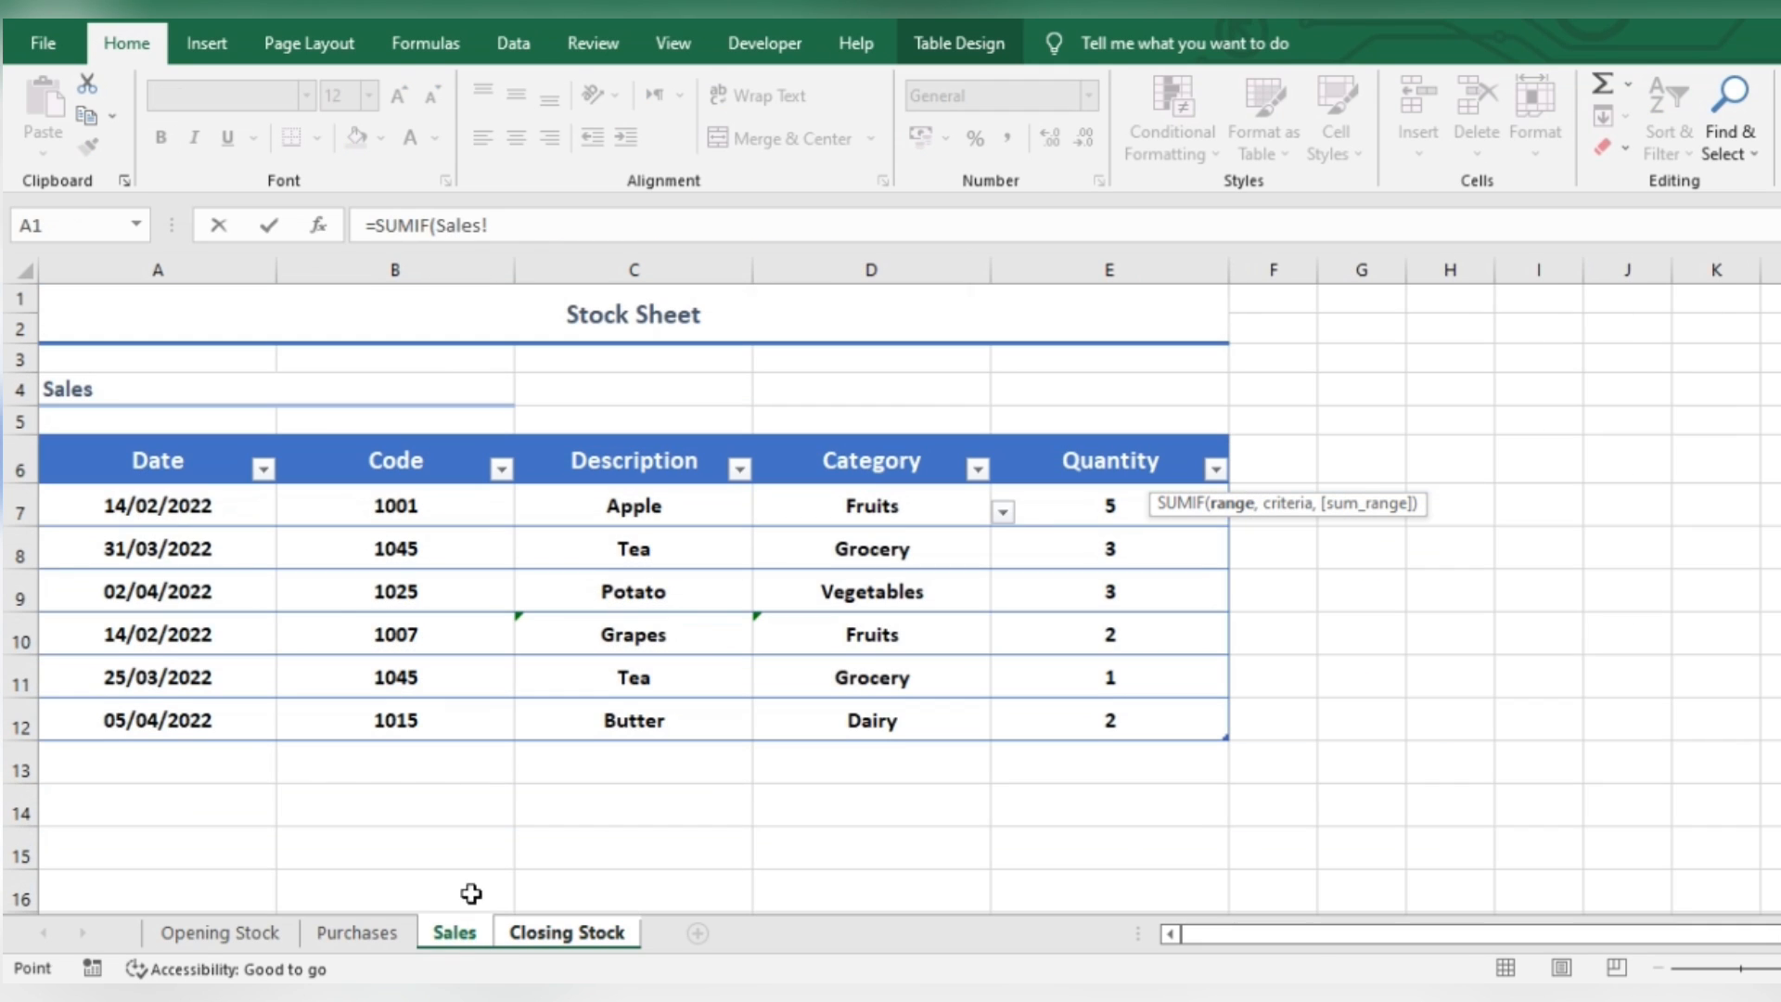
drag(360, 506, 365, 728)
text(,)
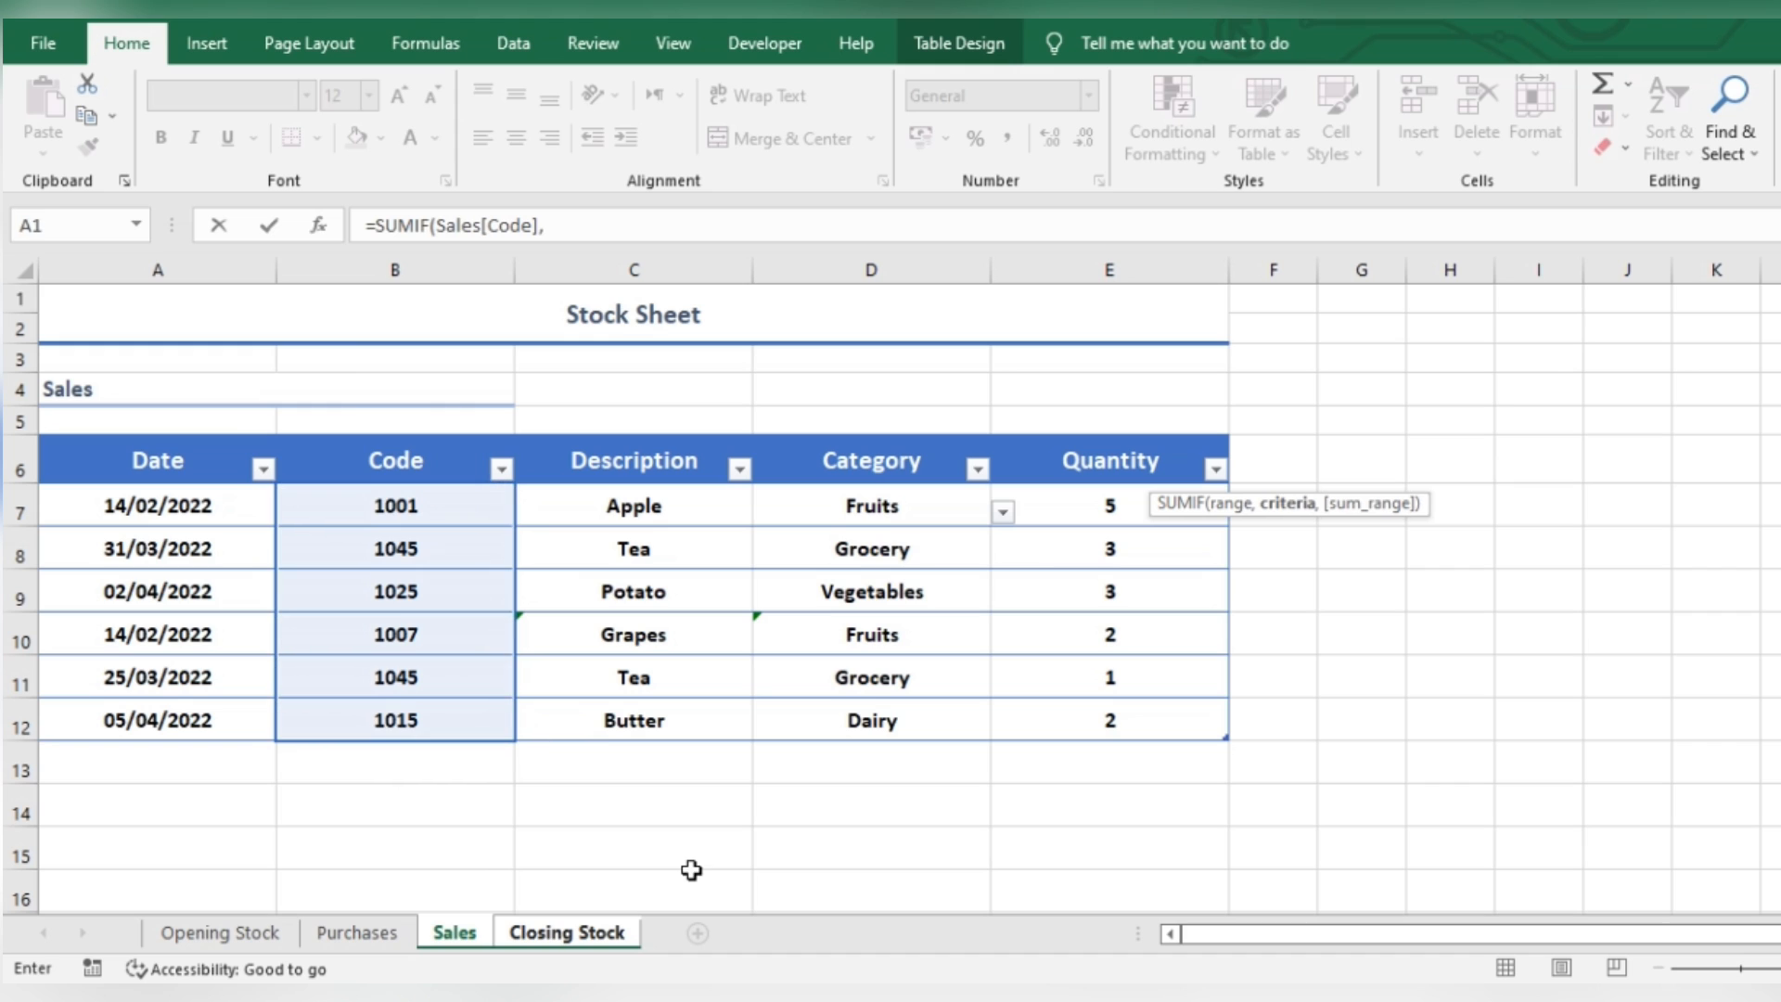
click(587, 930)
click(232, 473)
text(,)
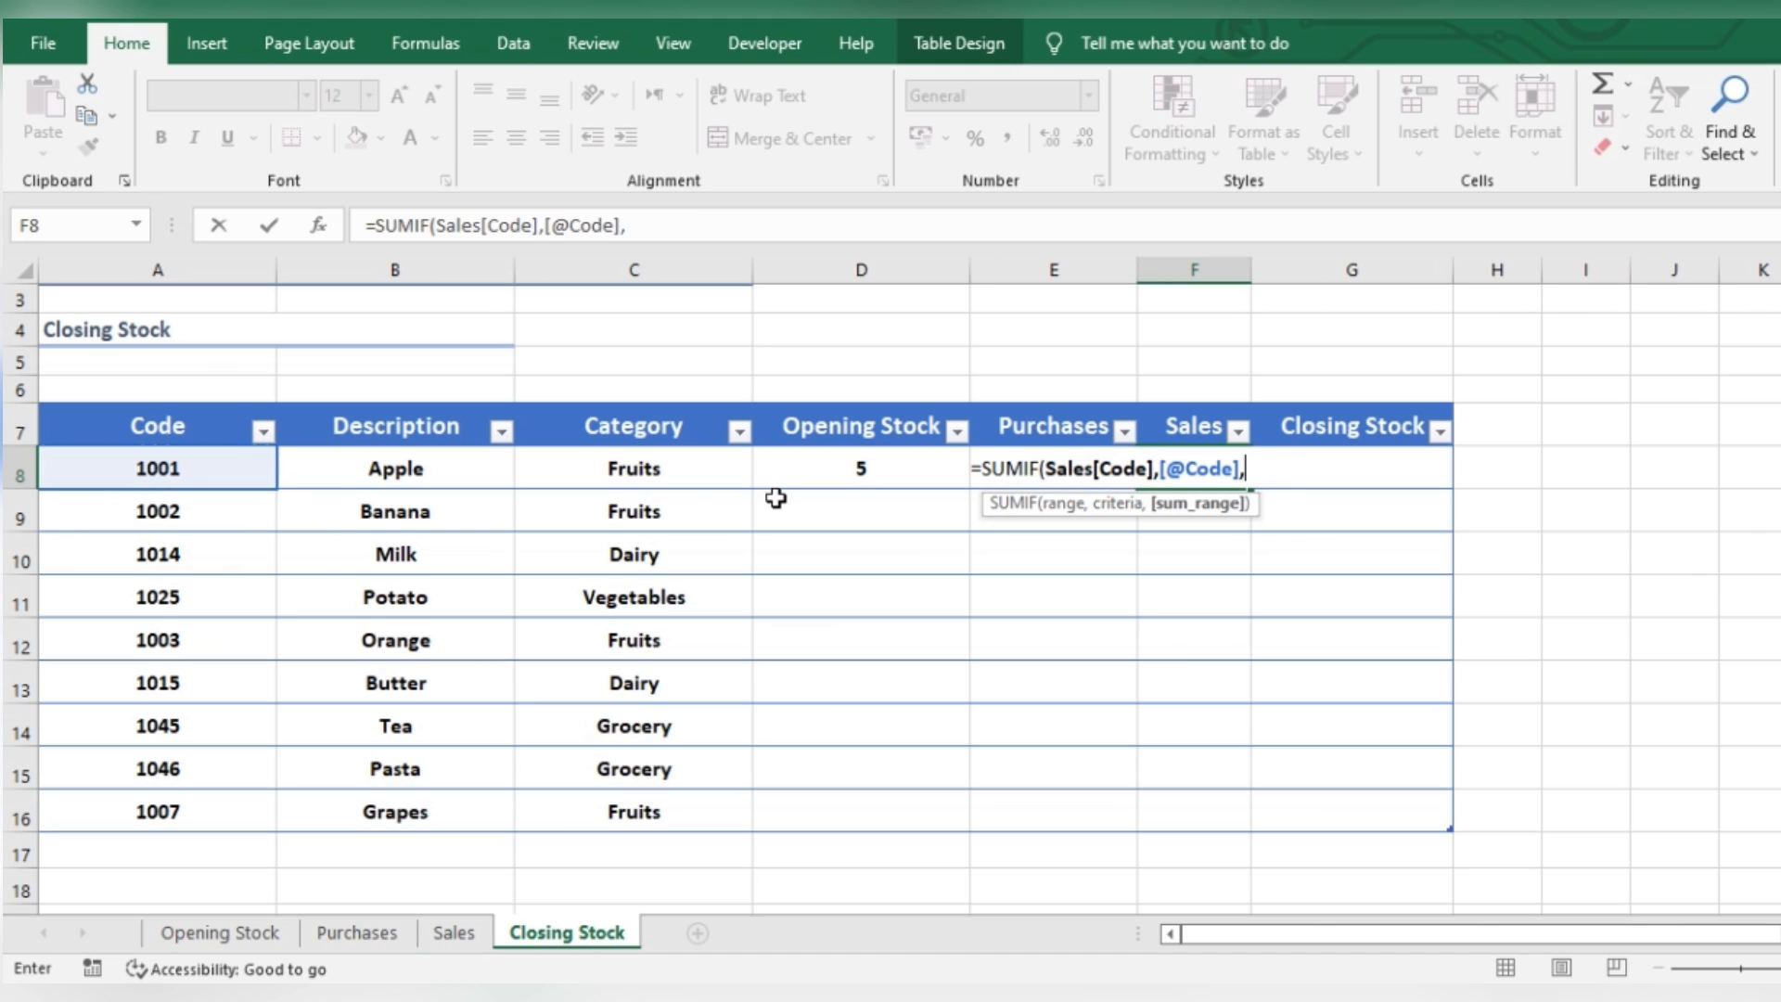
click(455, 932)
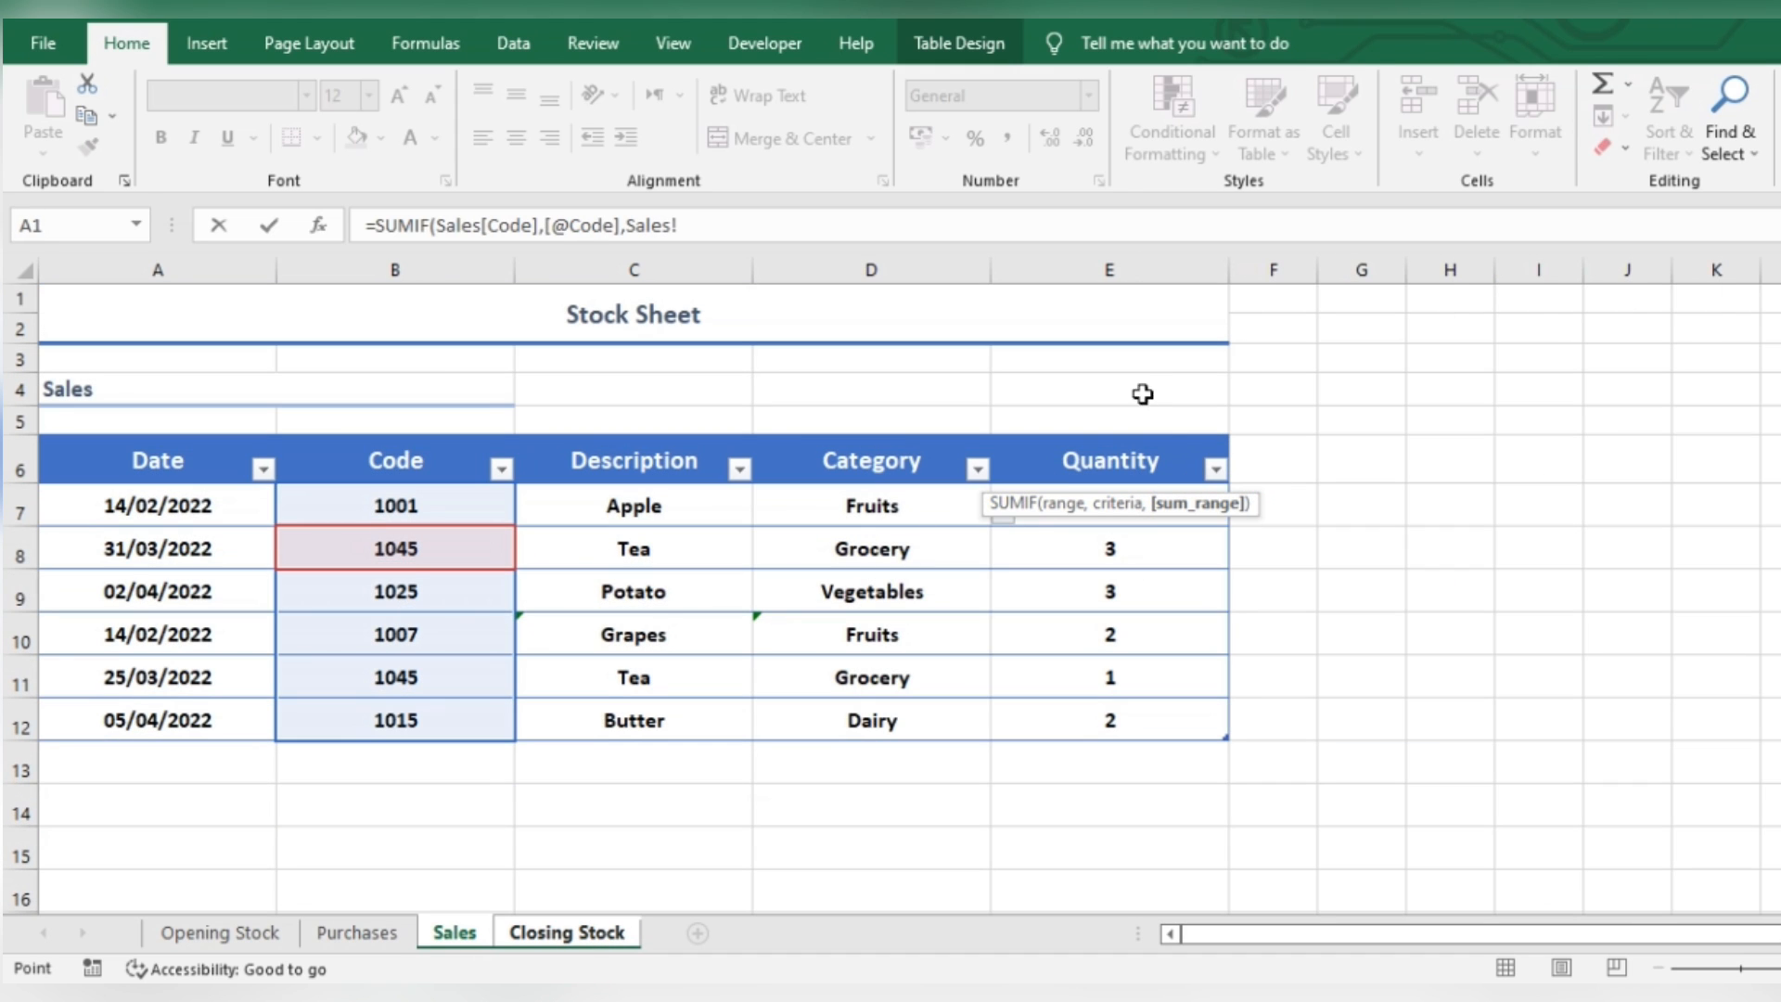
drag(1132, 508, 1127, 705)
key(Return)
click(480, 935)
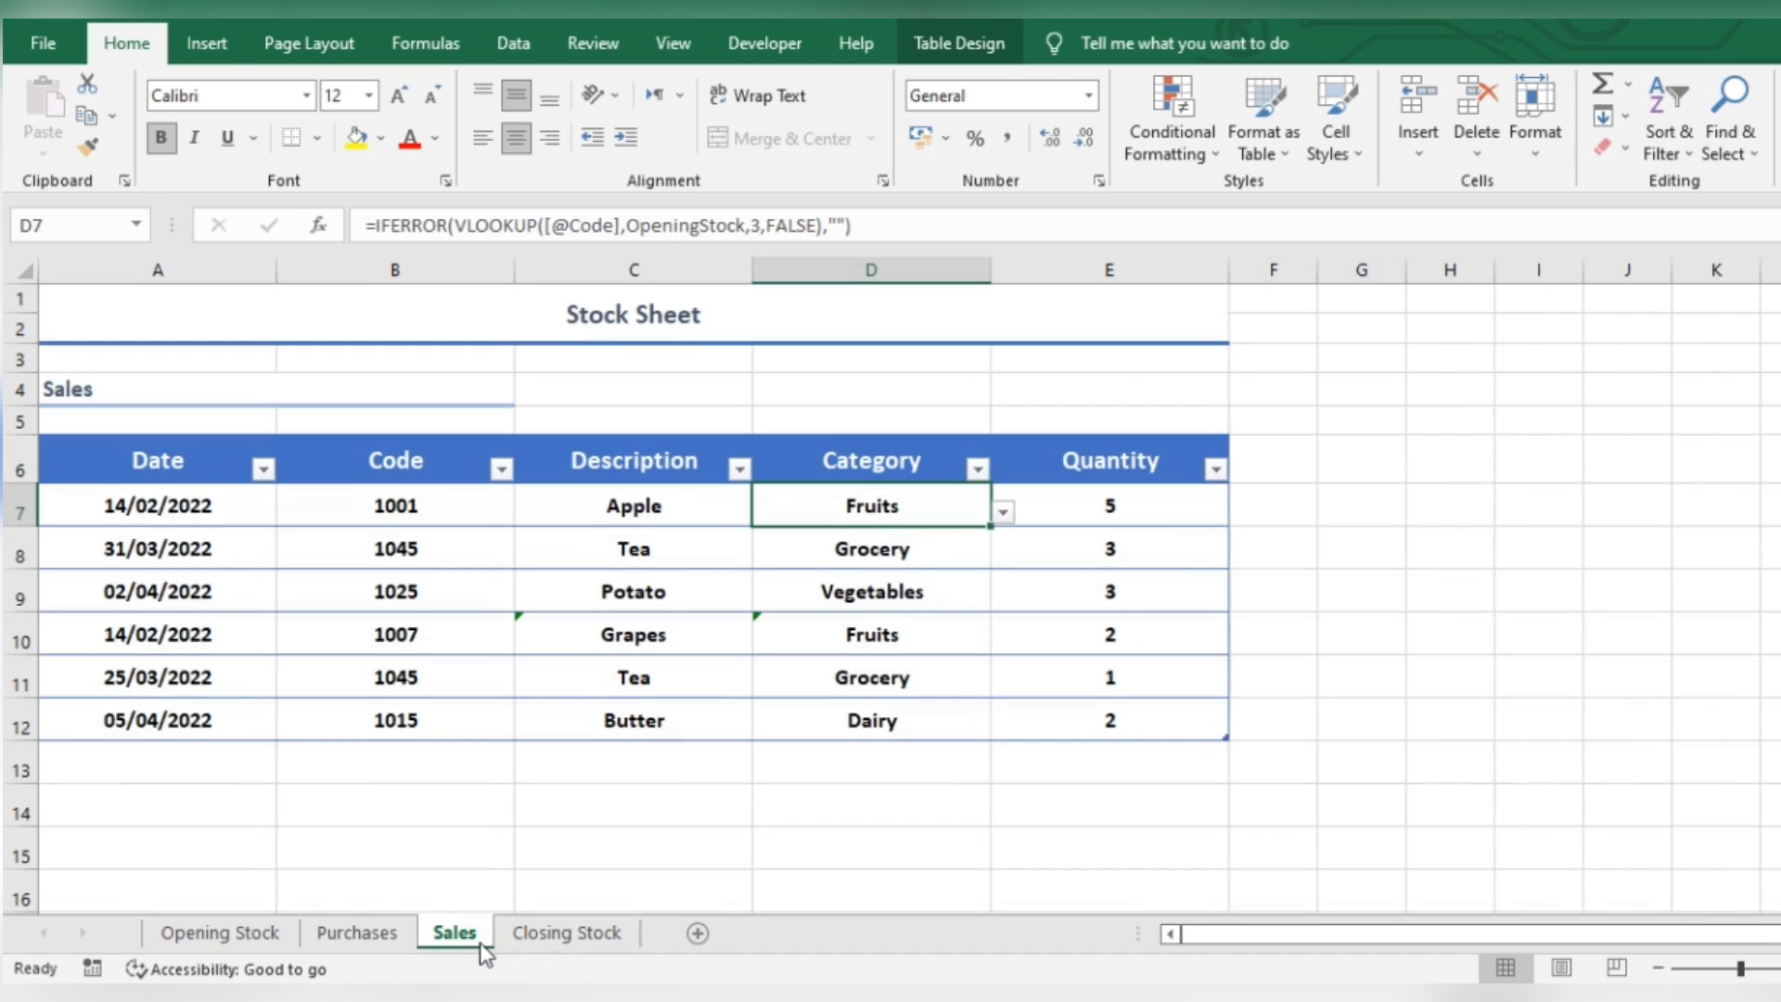
click(566, 935)
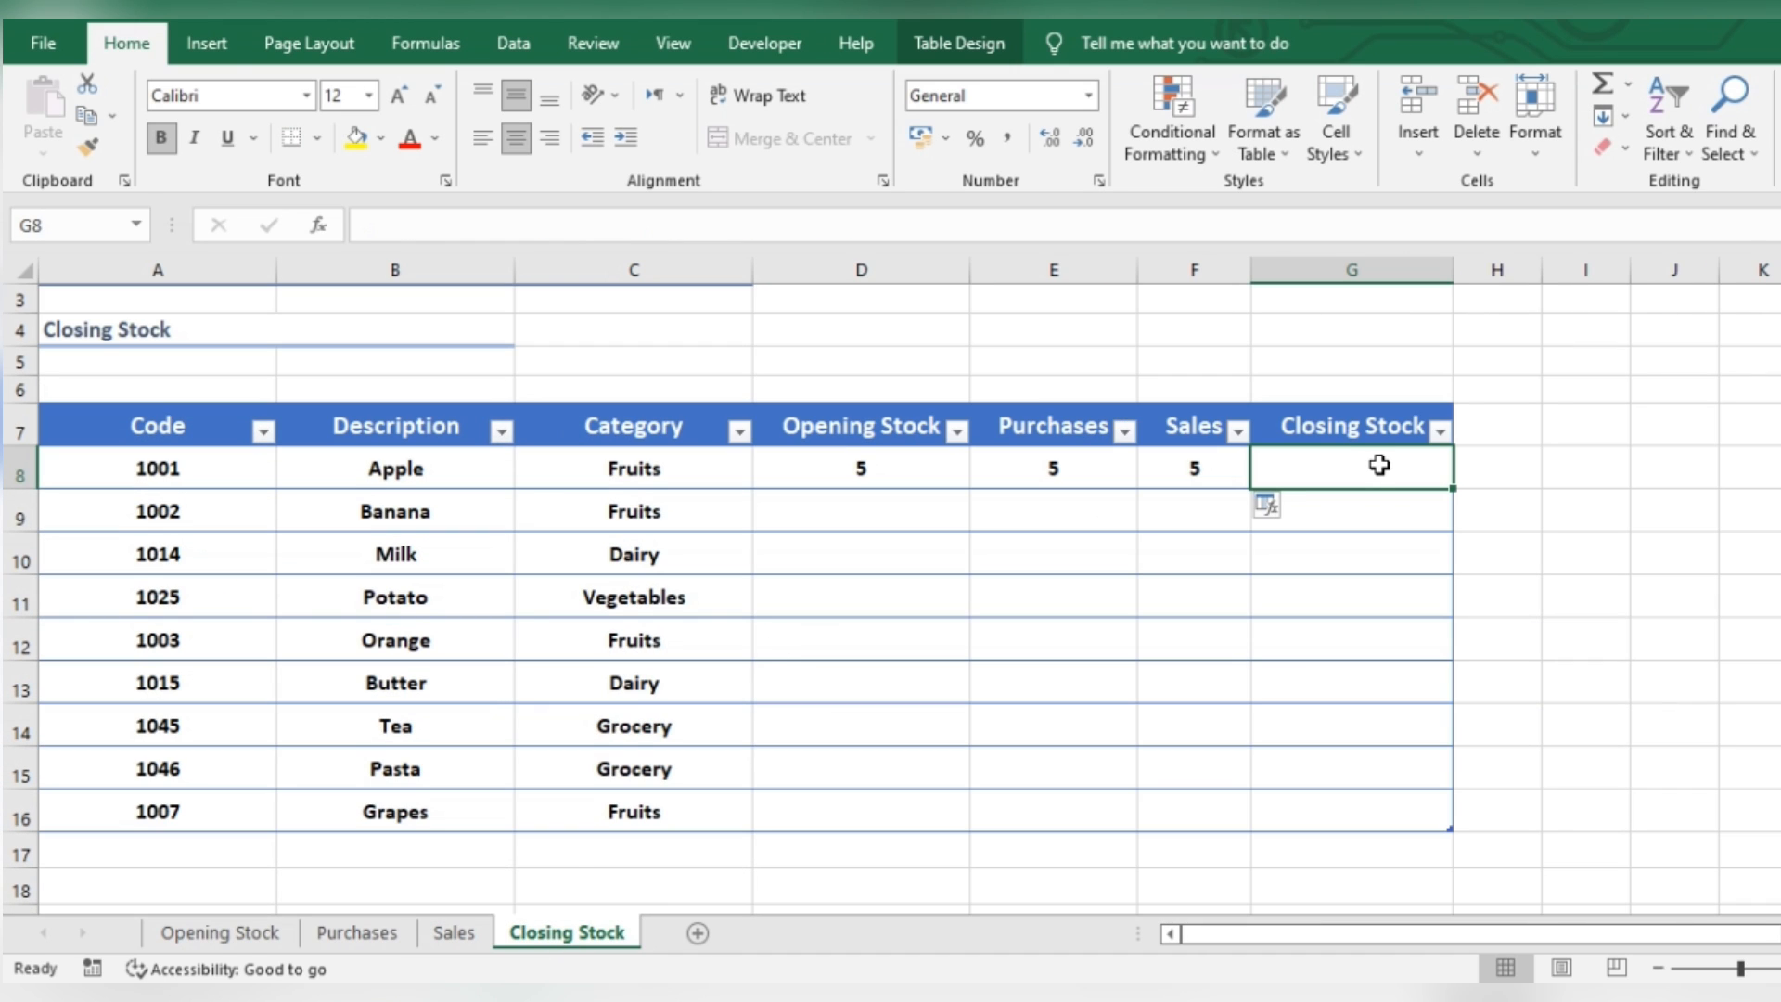
text(=)
key(Left)
key(Left)
key(Left)
key(Left)
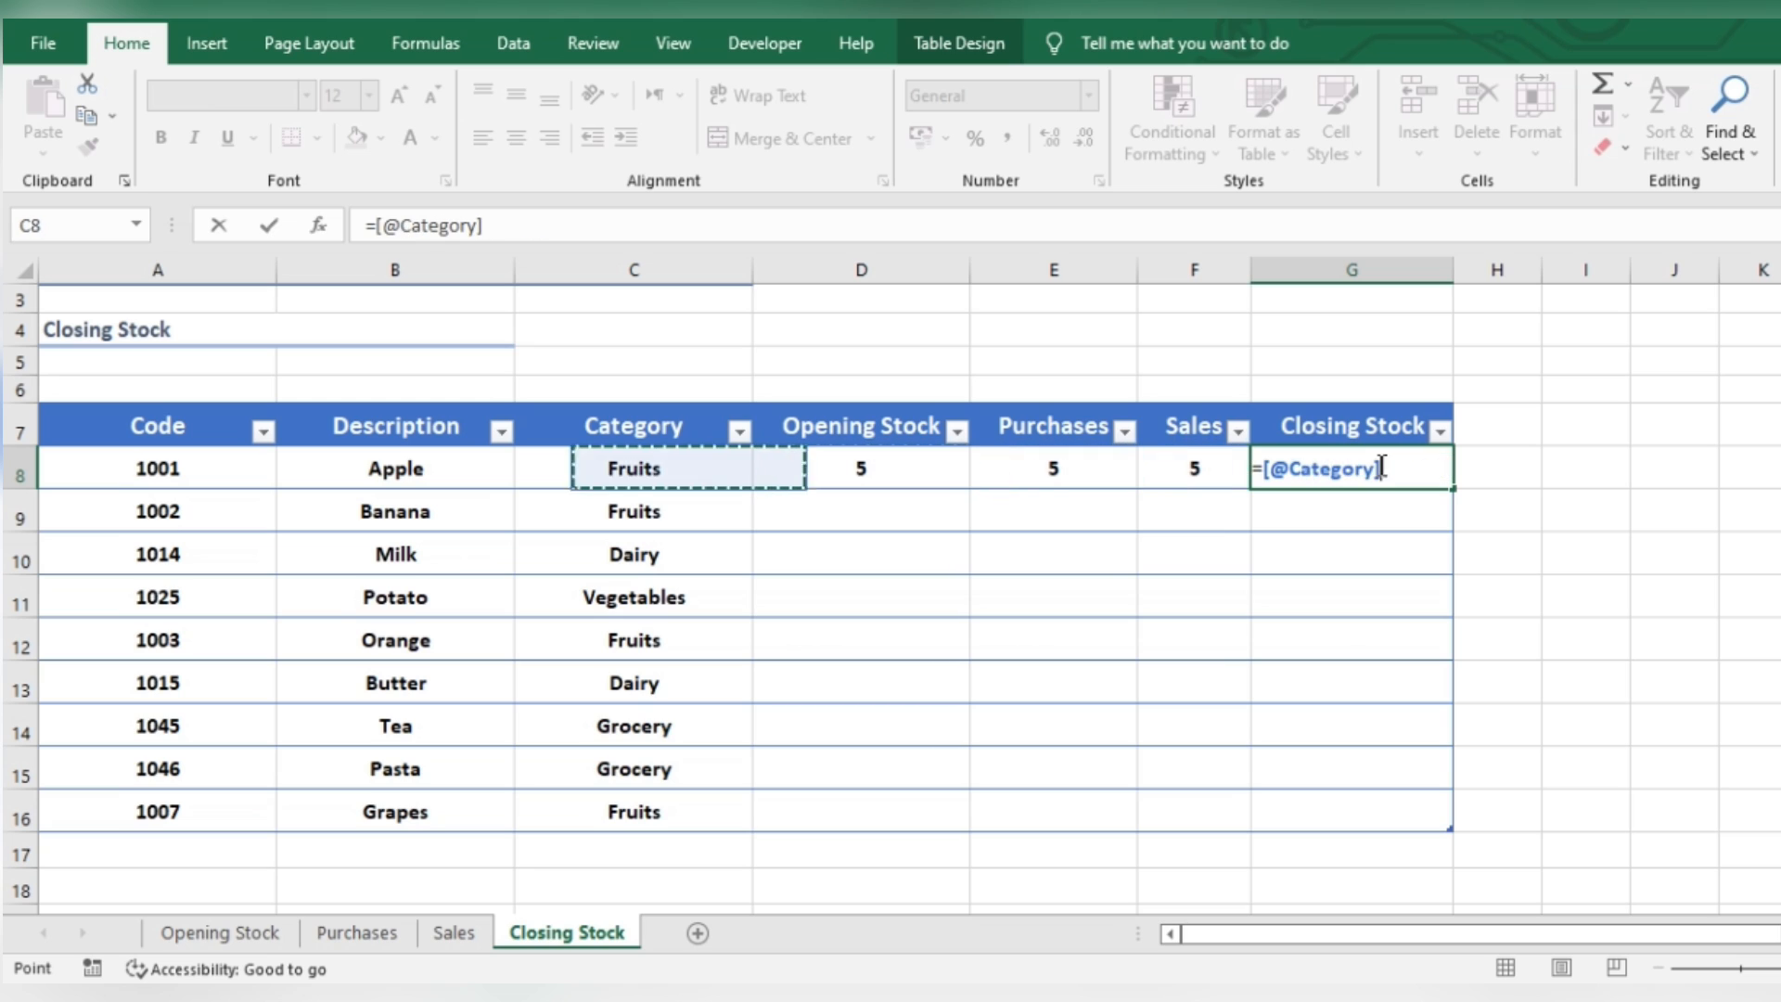
key(Right)
text(+)
key(Left)
key(Left)
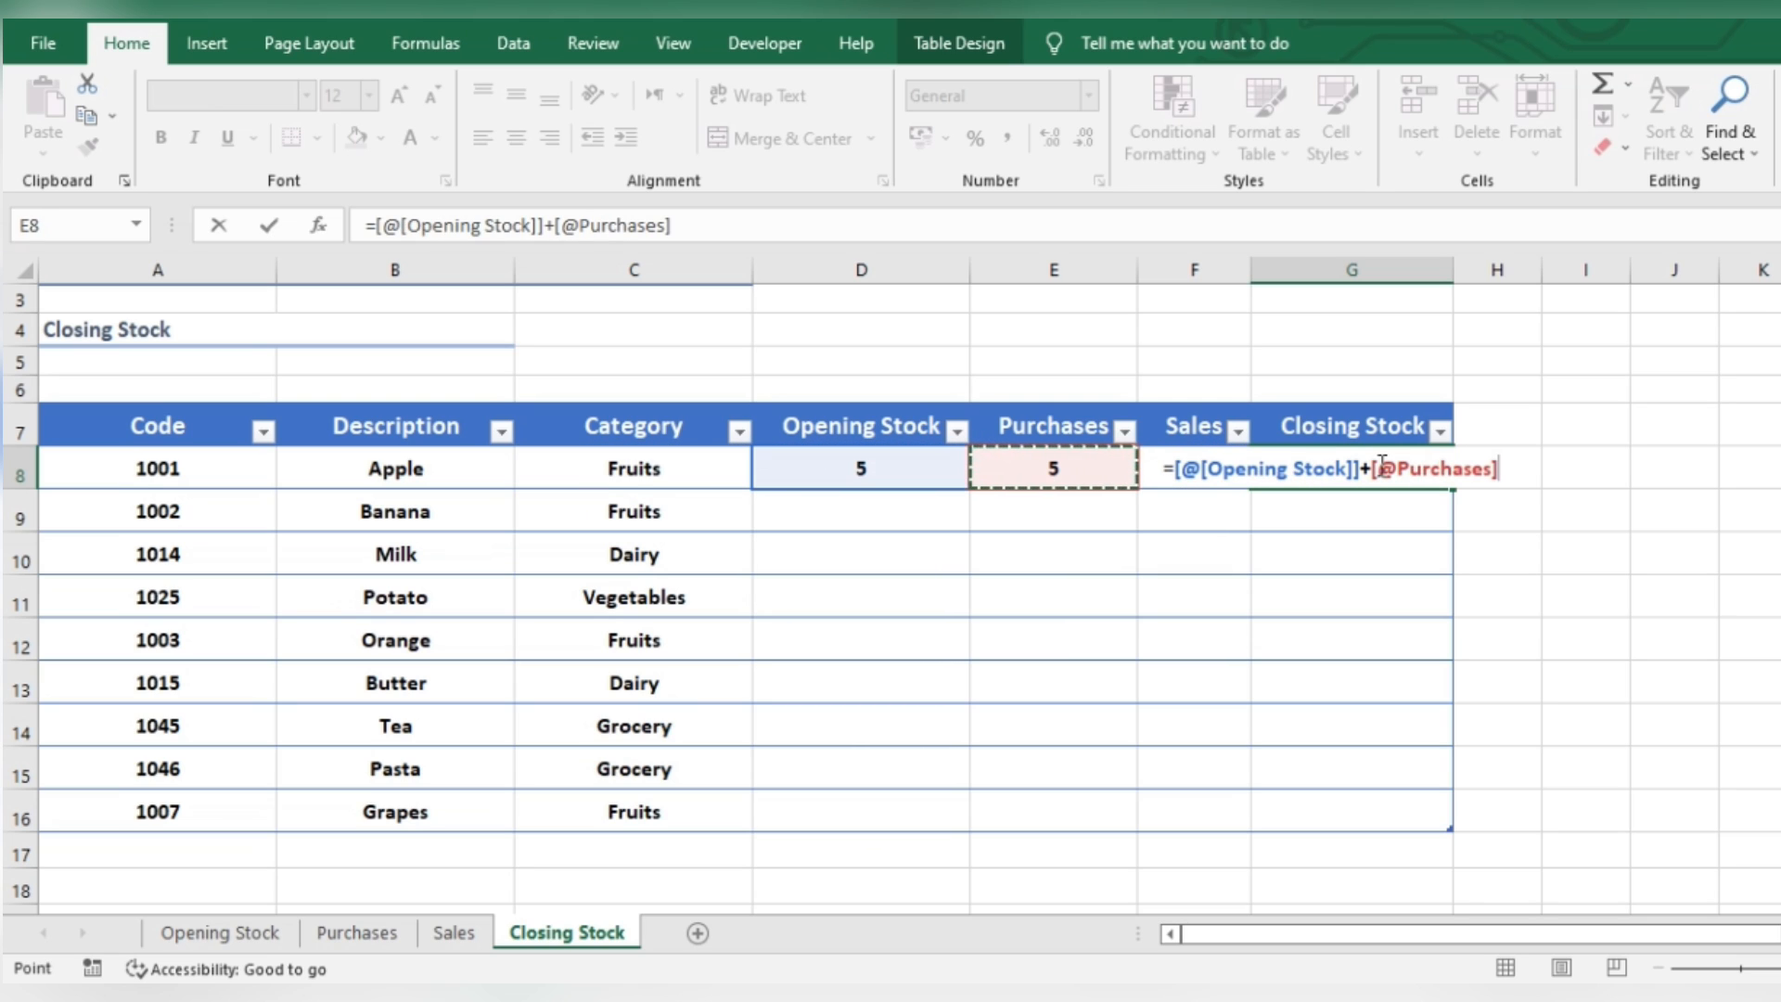
text(-)
key(Left)
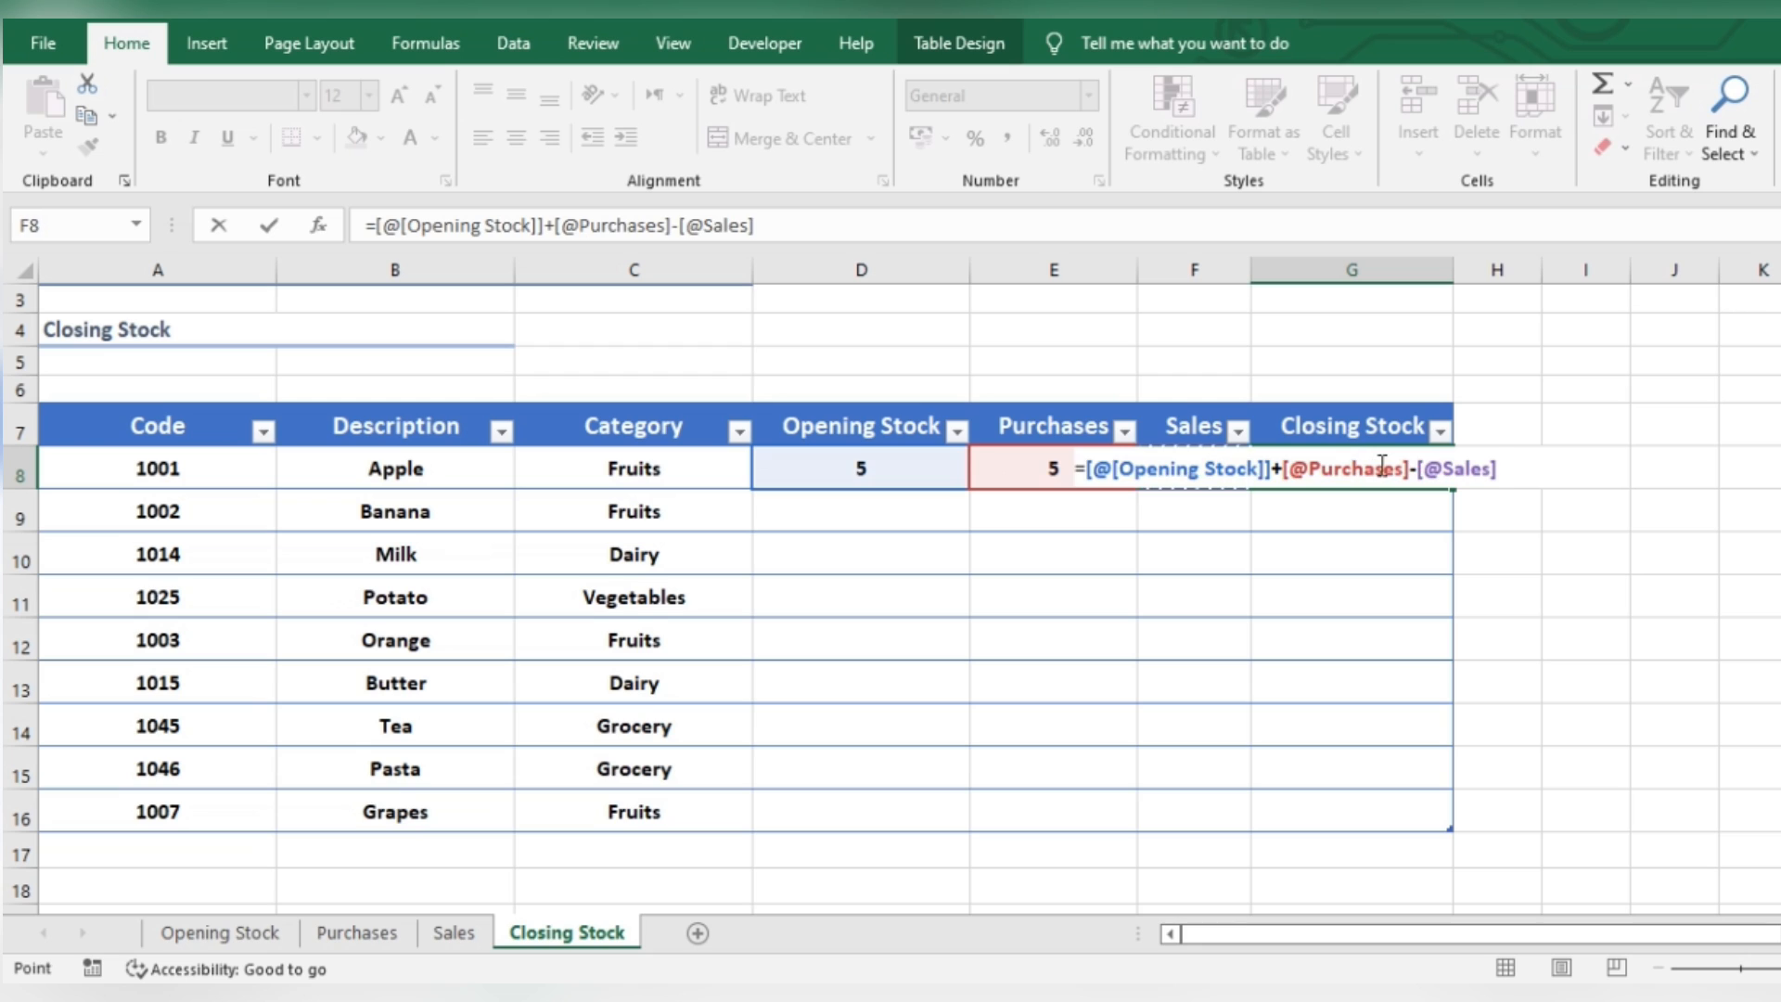
key(Return)
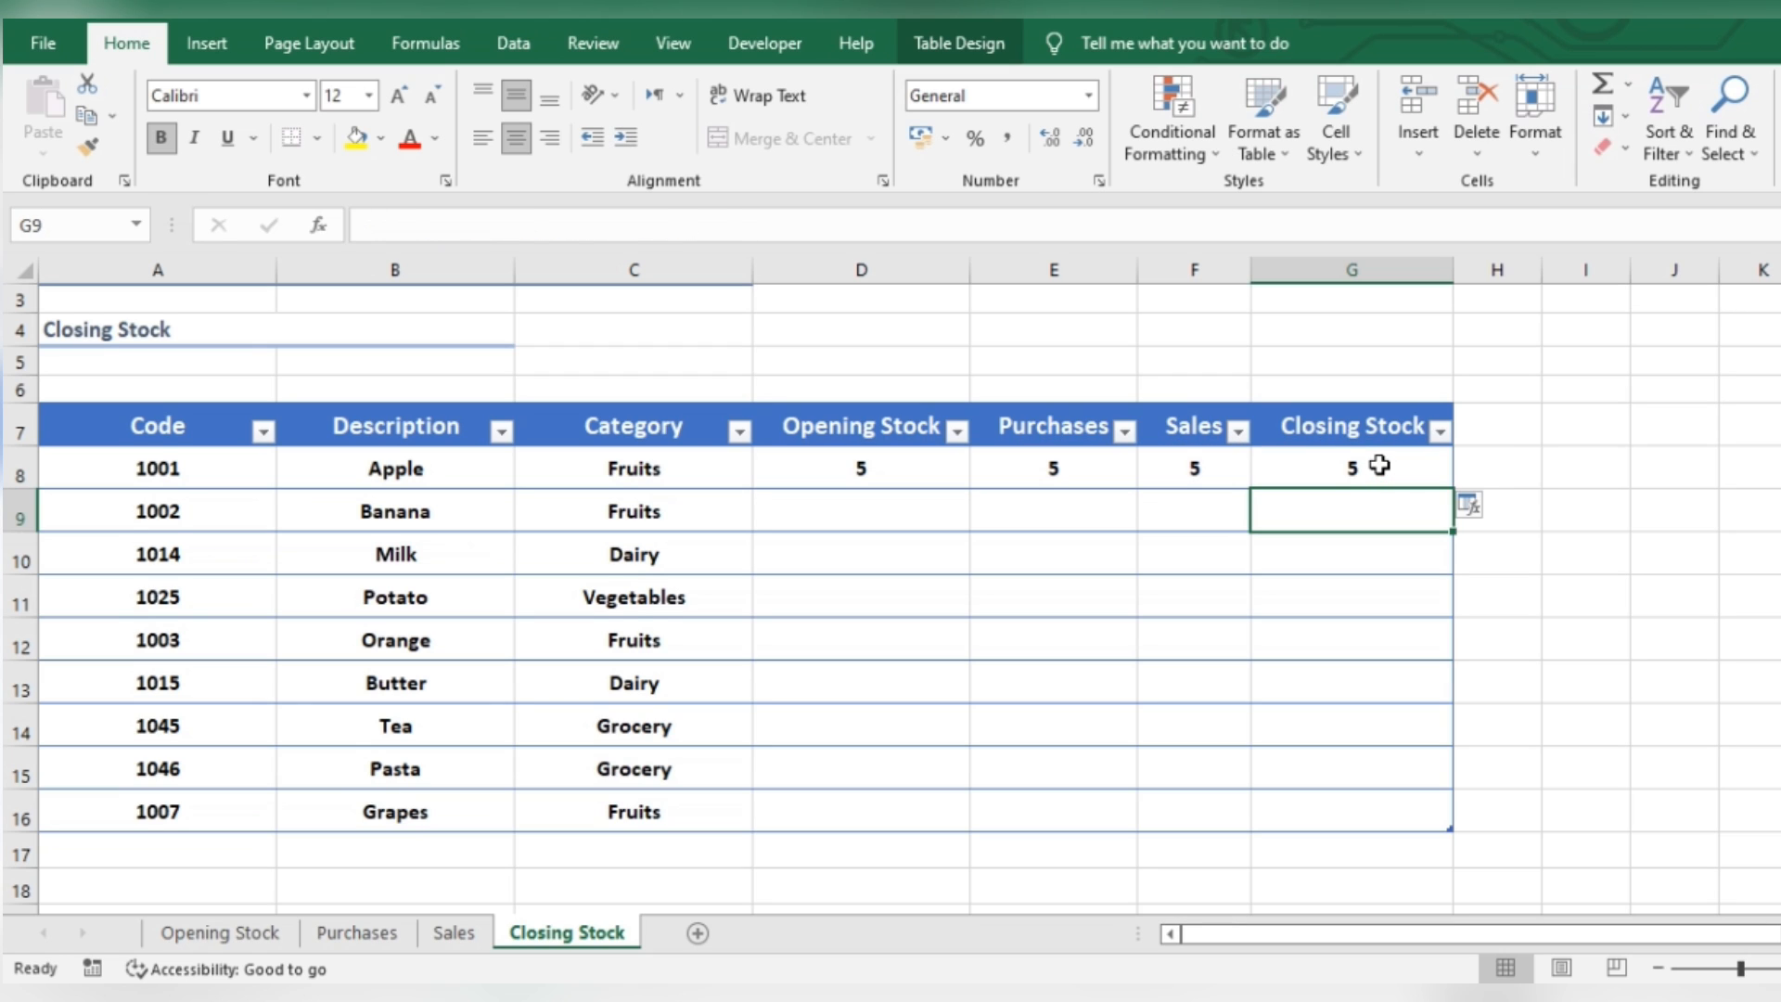
click(1379, 466)
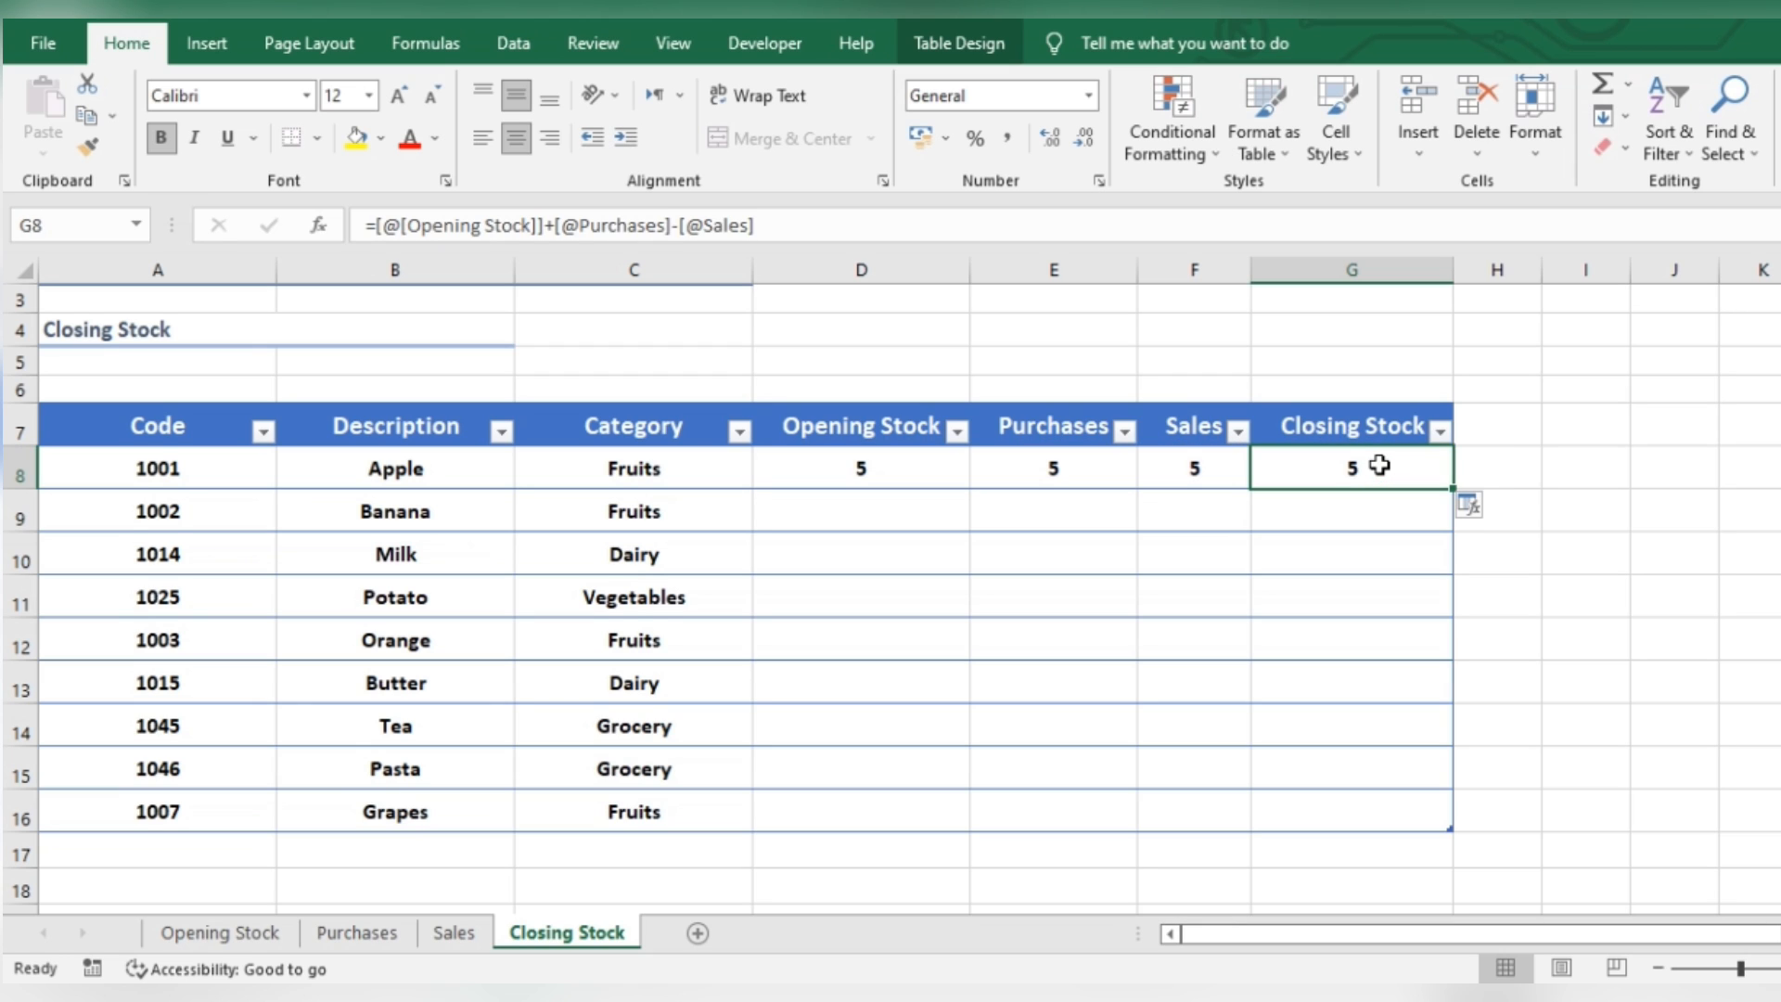
Step: Set the quantity of the Apple purchase, E7 on the Purchases sheet, to 15
click(378, 935)
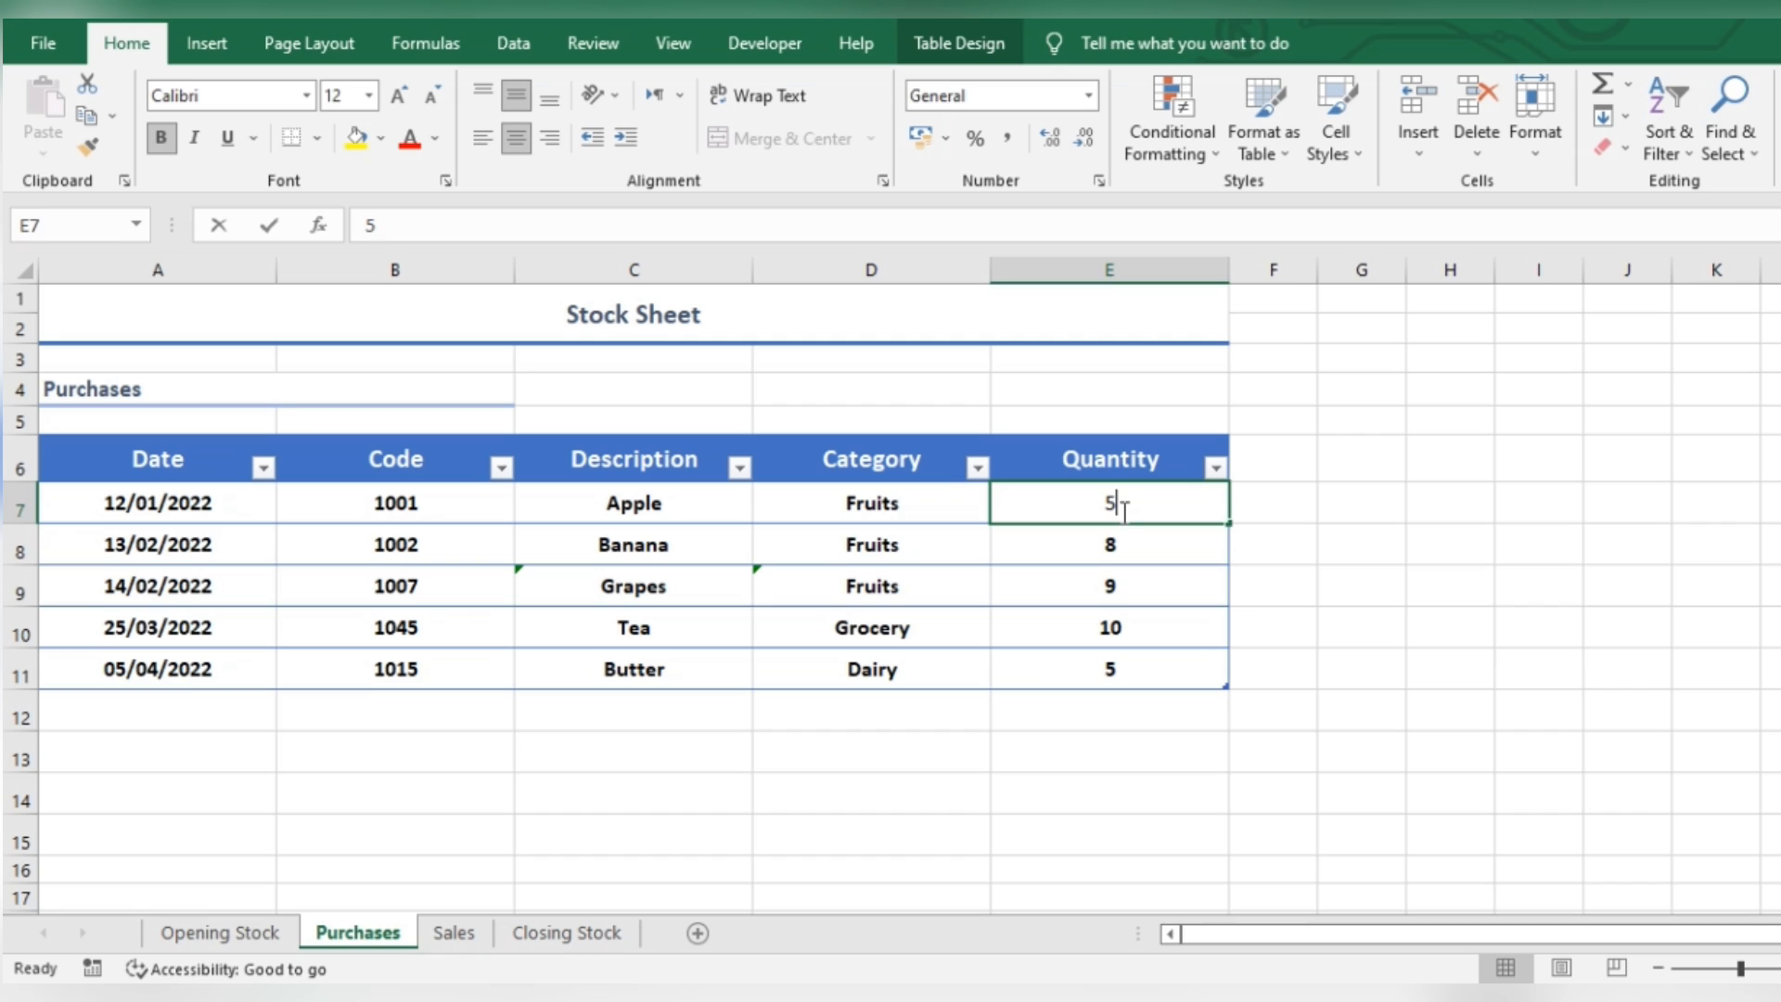
text(15)
key(Tab)
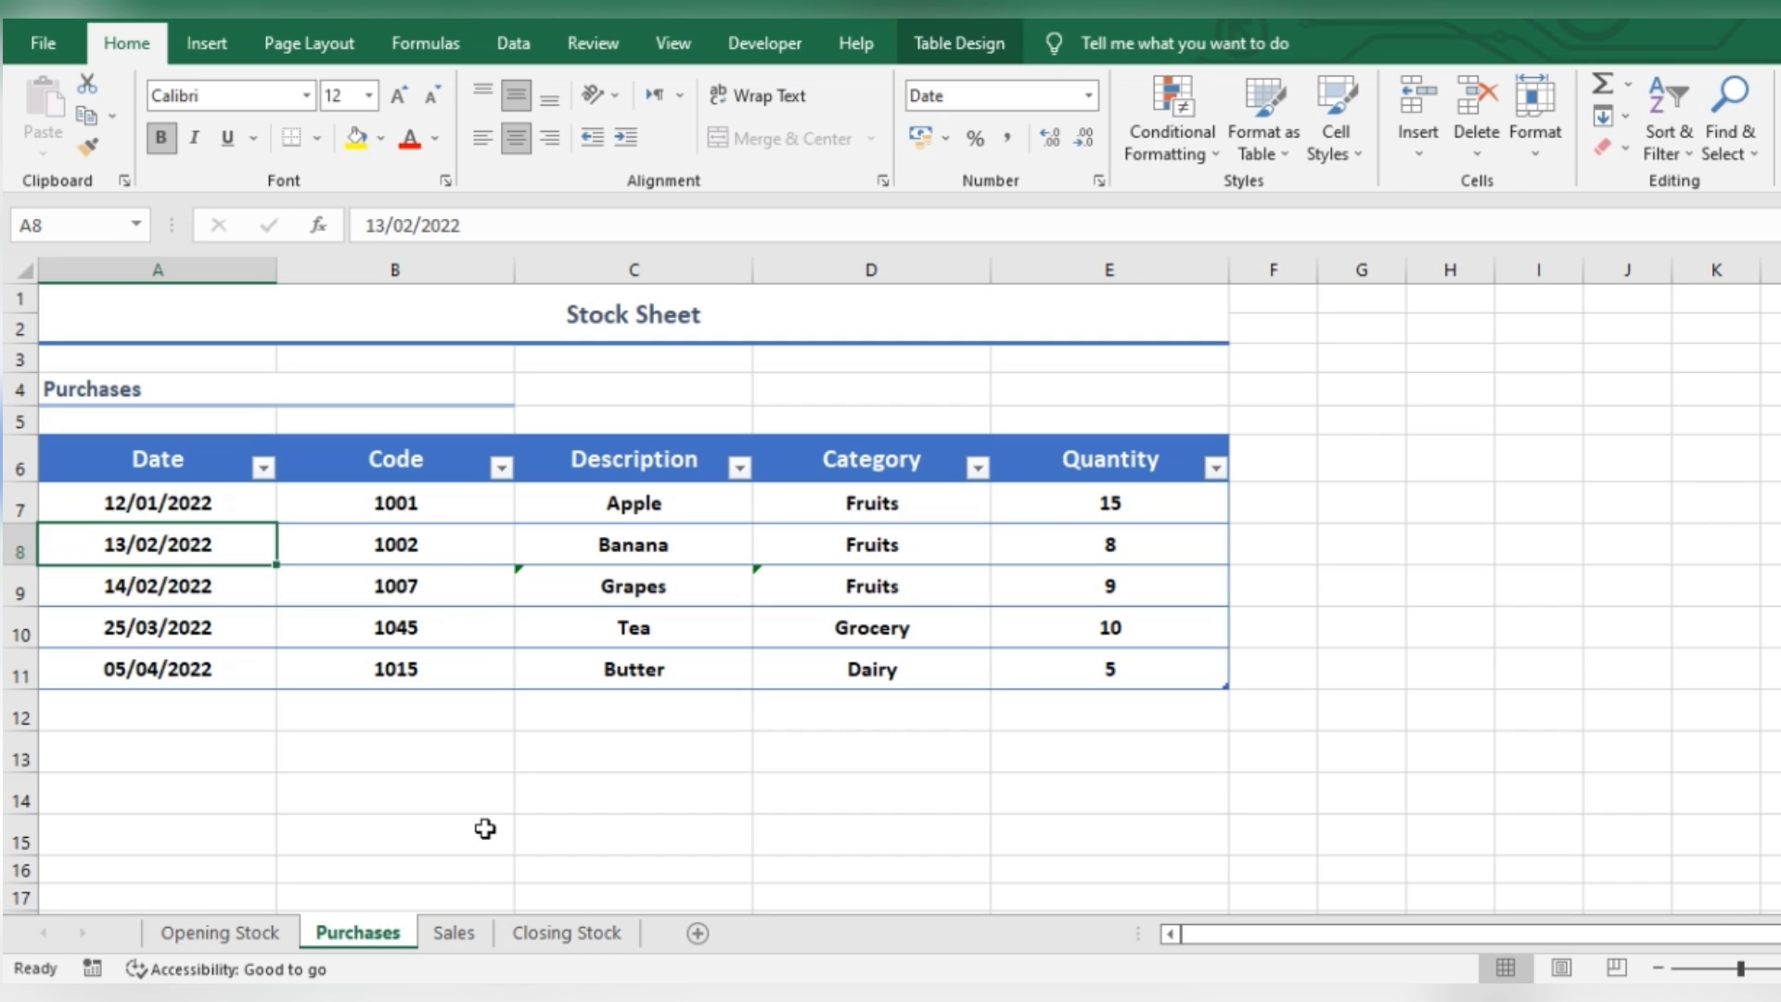
Step: Set the quantity of the Apple sale, E7 on the Sales sheet, to 7 and return to the Closing Stock sheet
click(456, 936)
click(1100, 517)
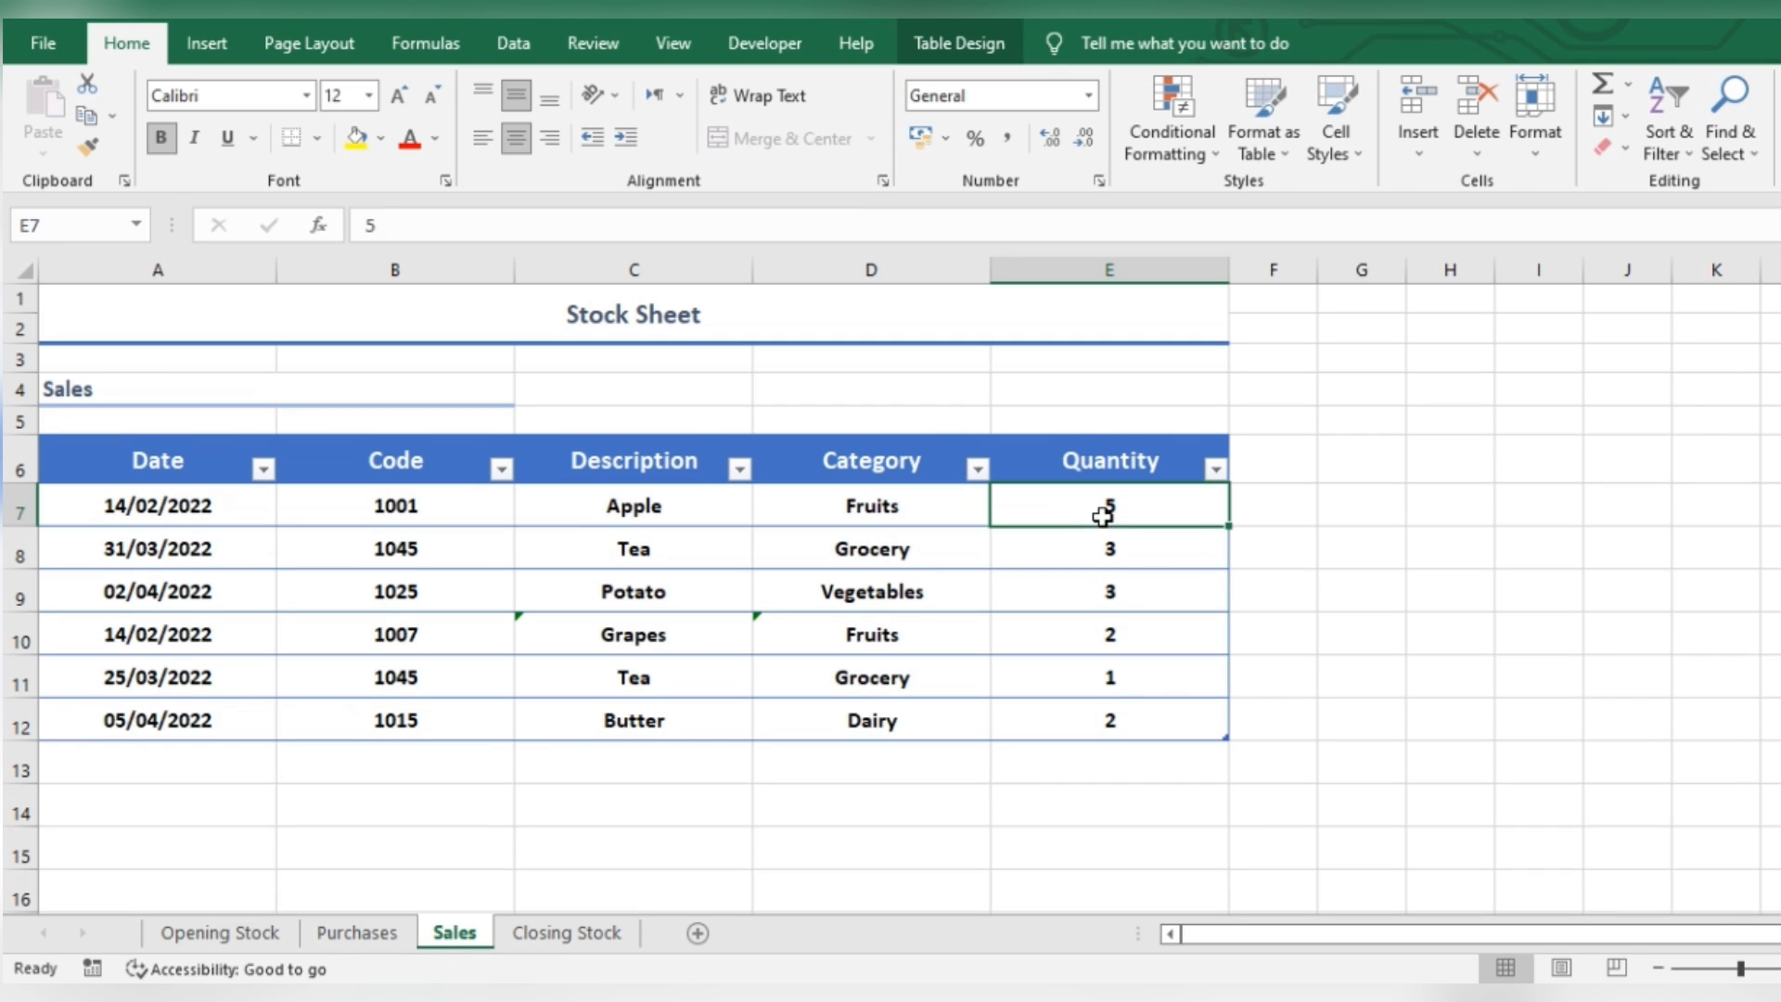
text(7)
key(Tab)
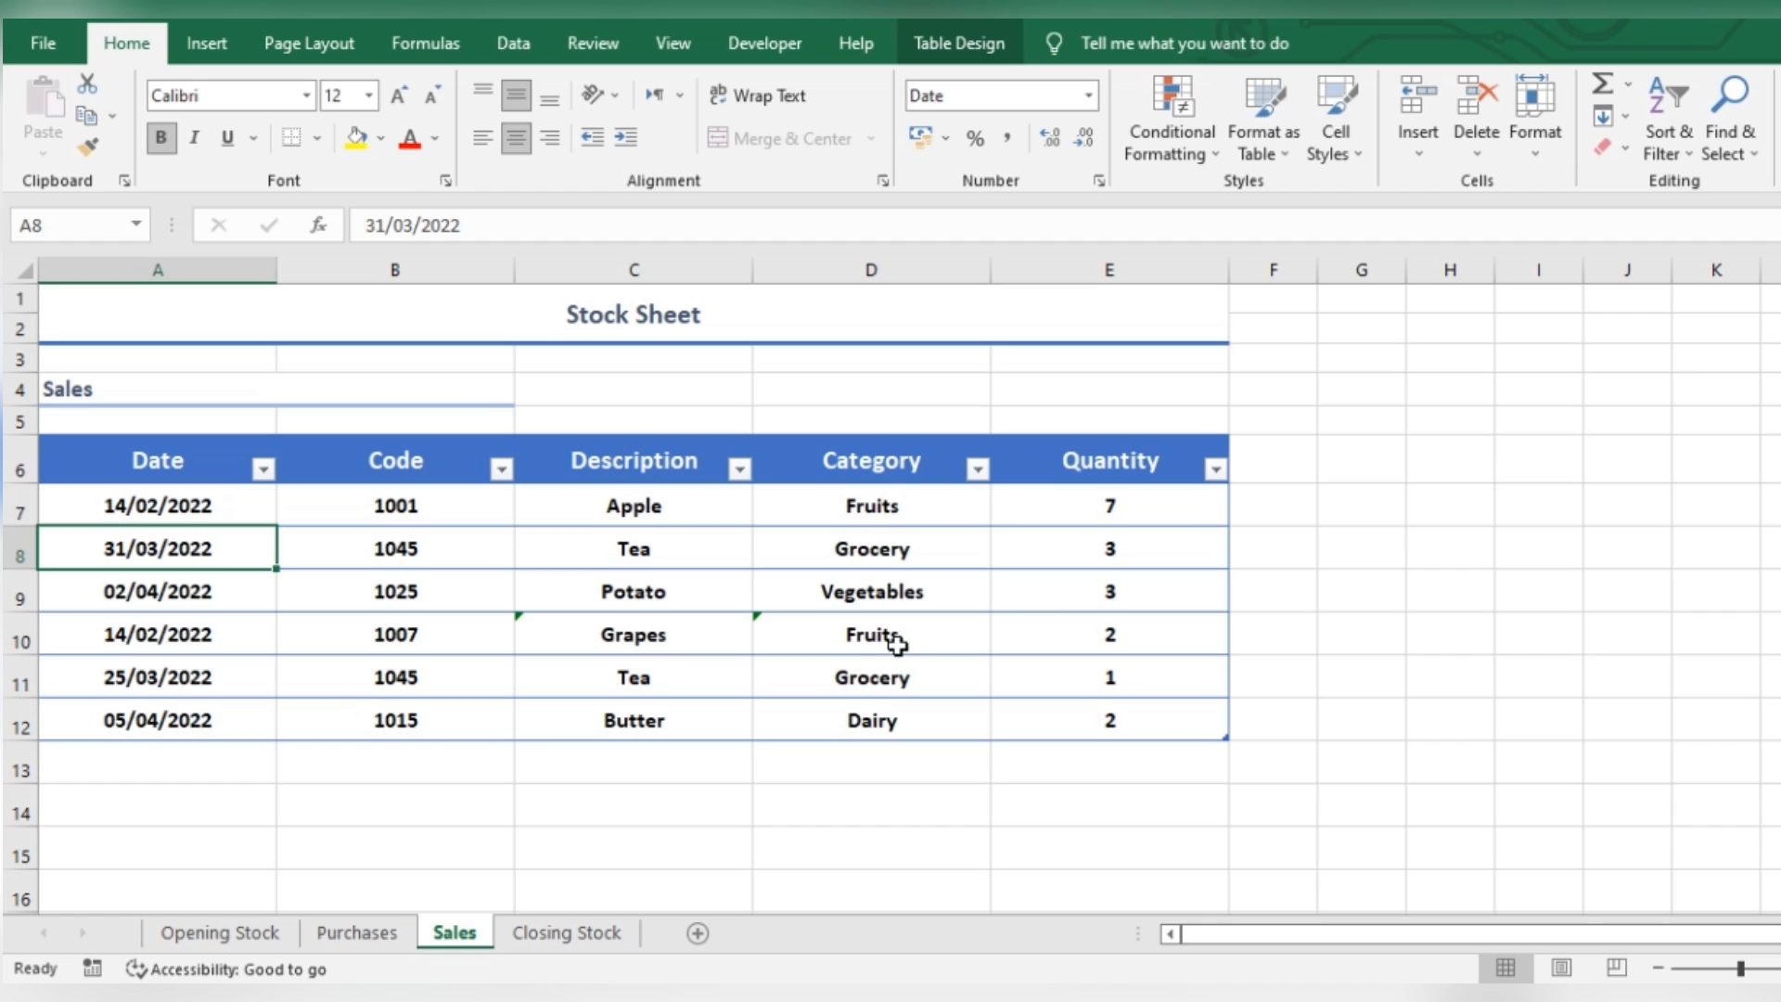
click(614, 930)
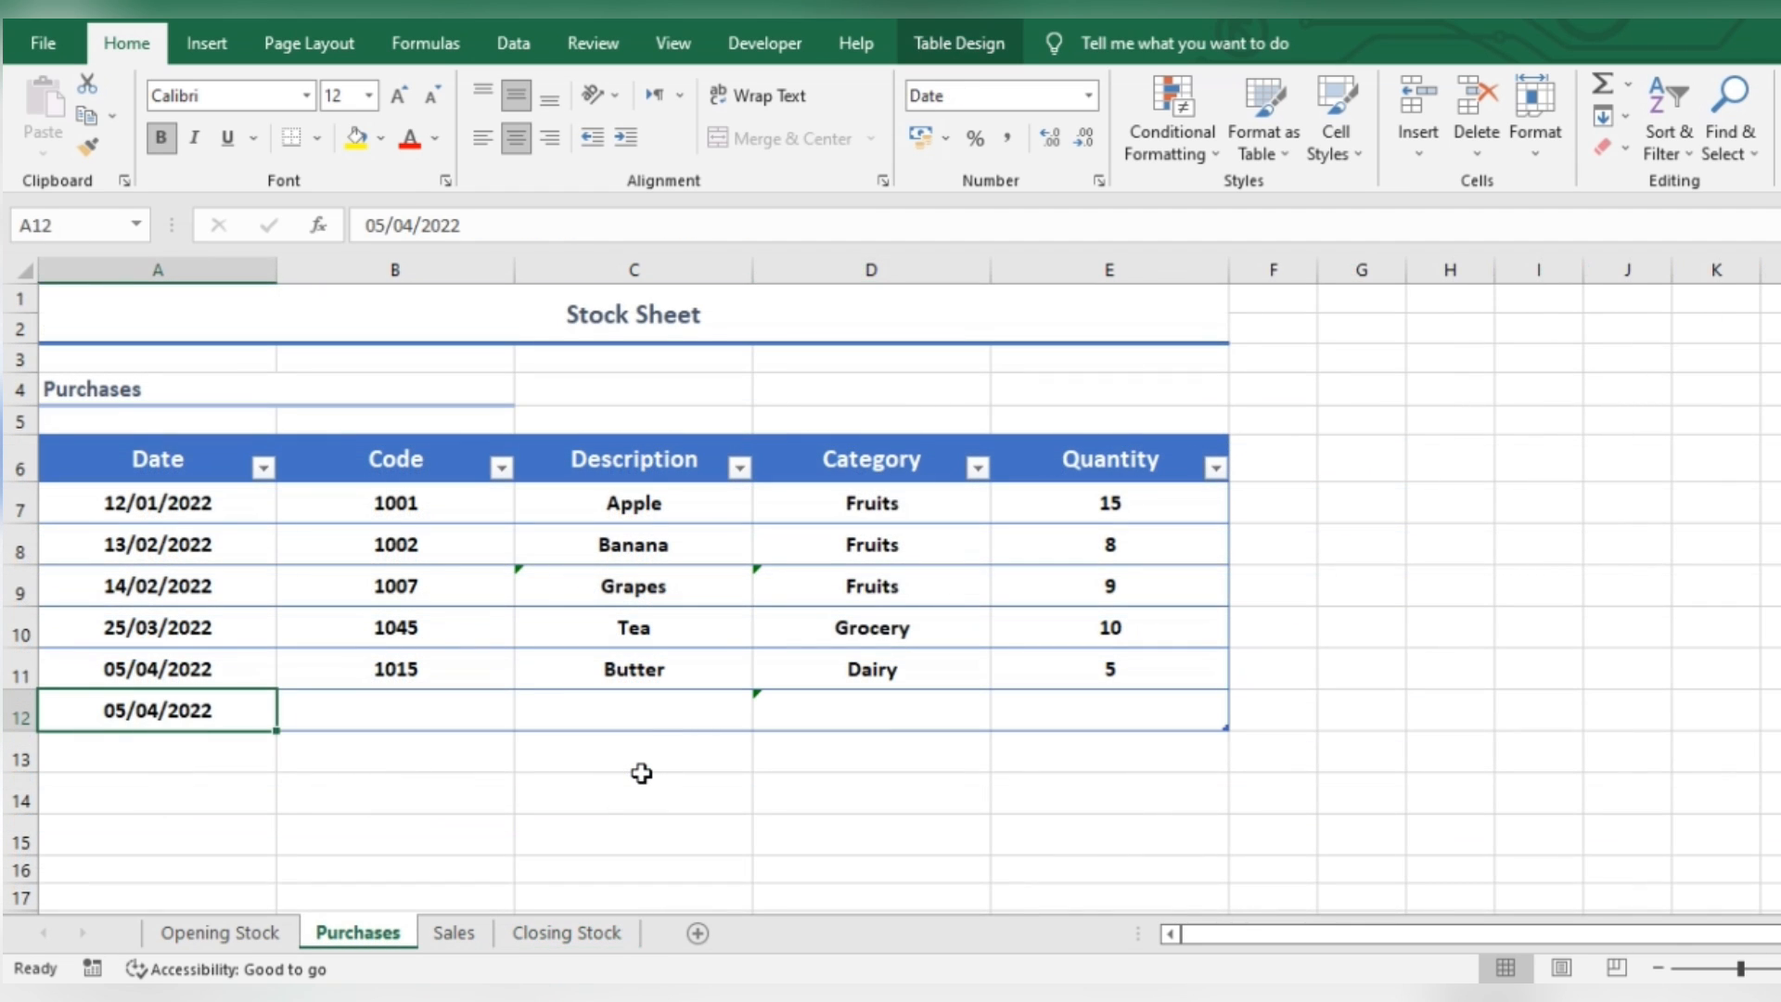
Step: Complete the 05/04/2022 row of the Purchases table with code 1001 and quantity 25, and check the Closing Stock sheet
key(Tab)
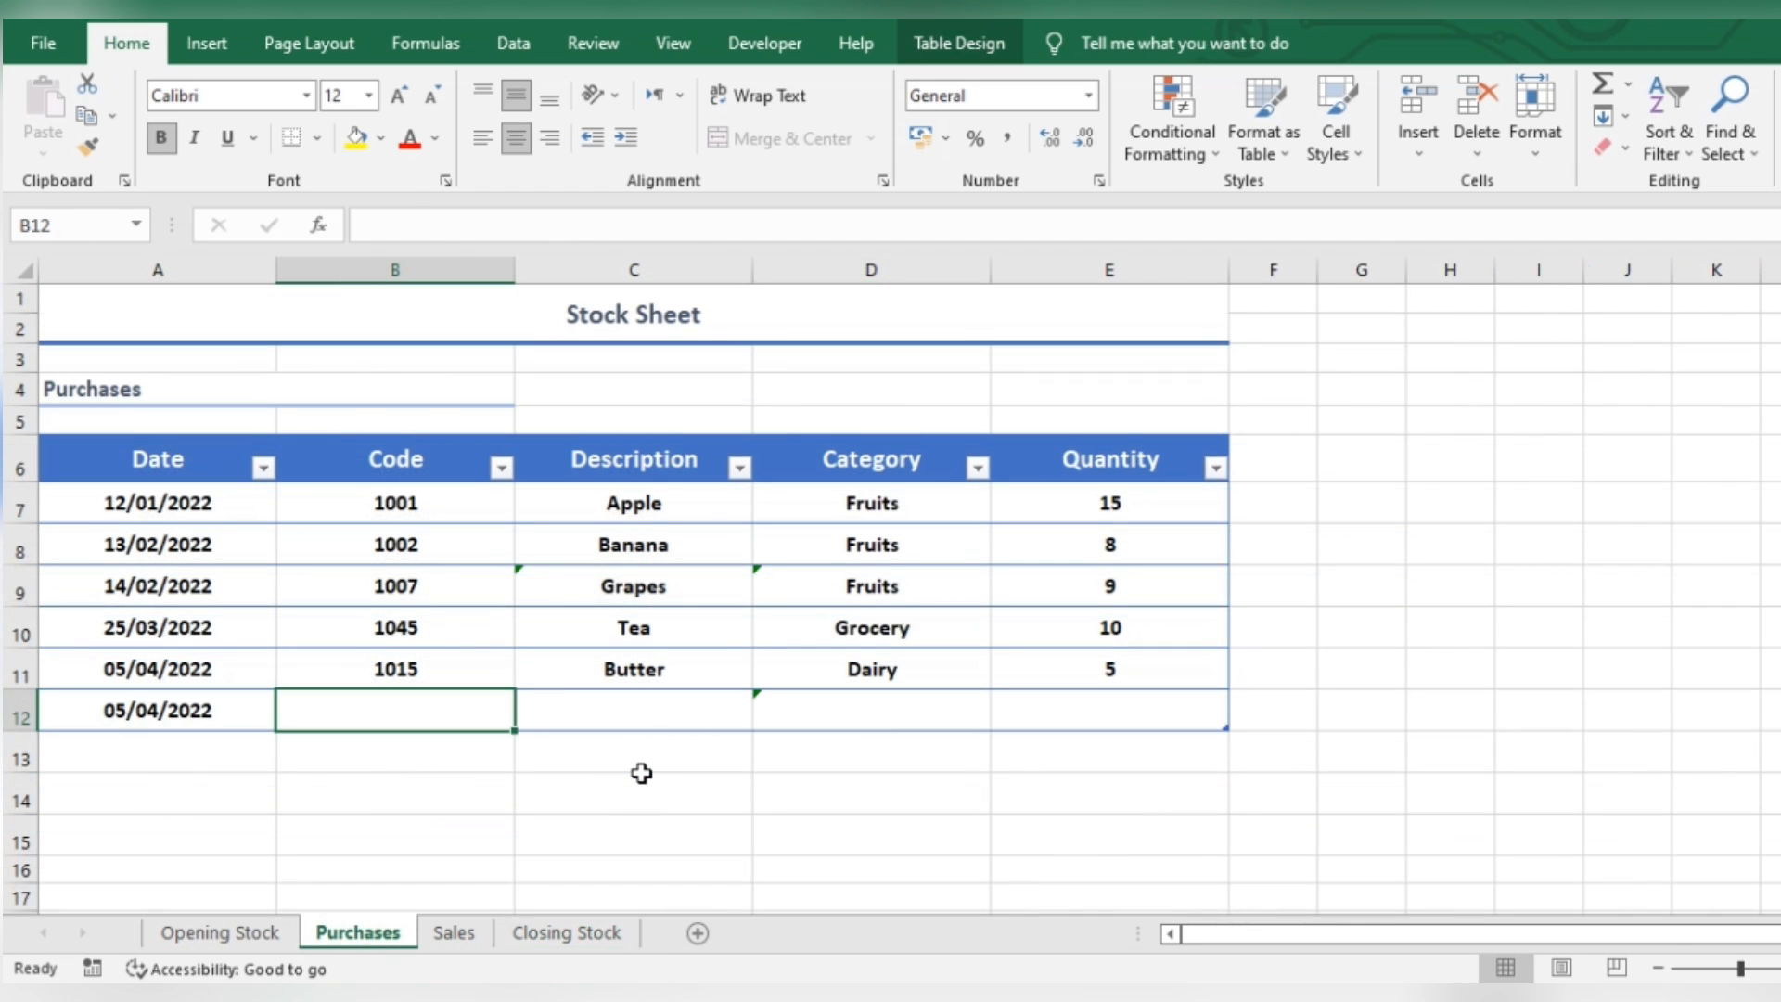
text(1001)
key(Tab)
key(Tab)
key(Tab)
text(25)
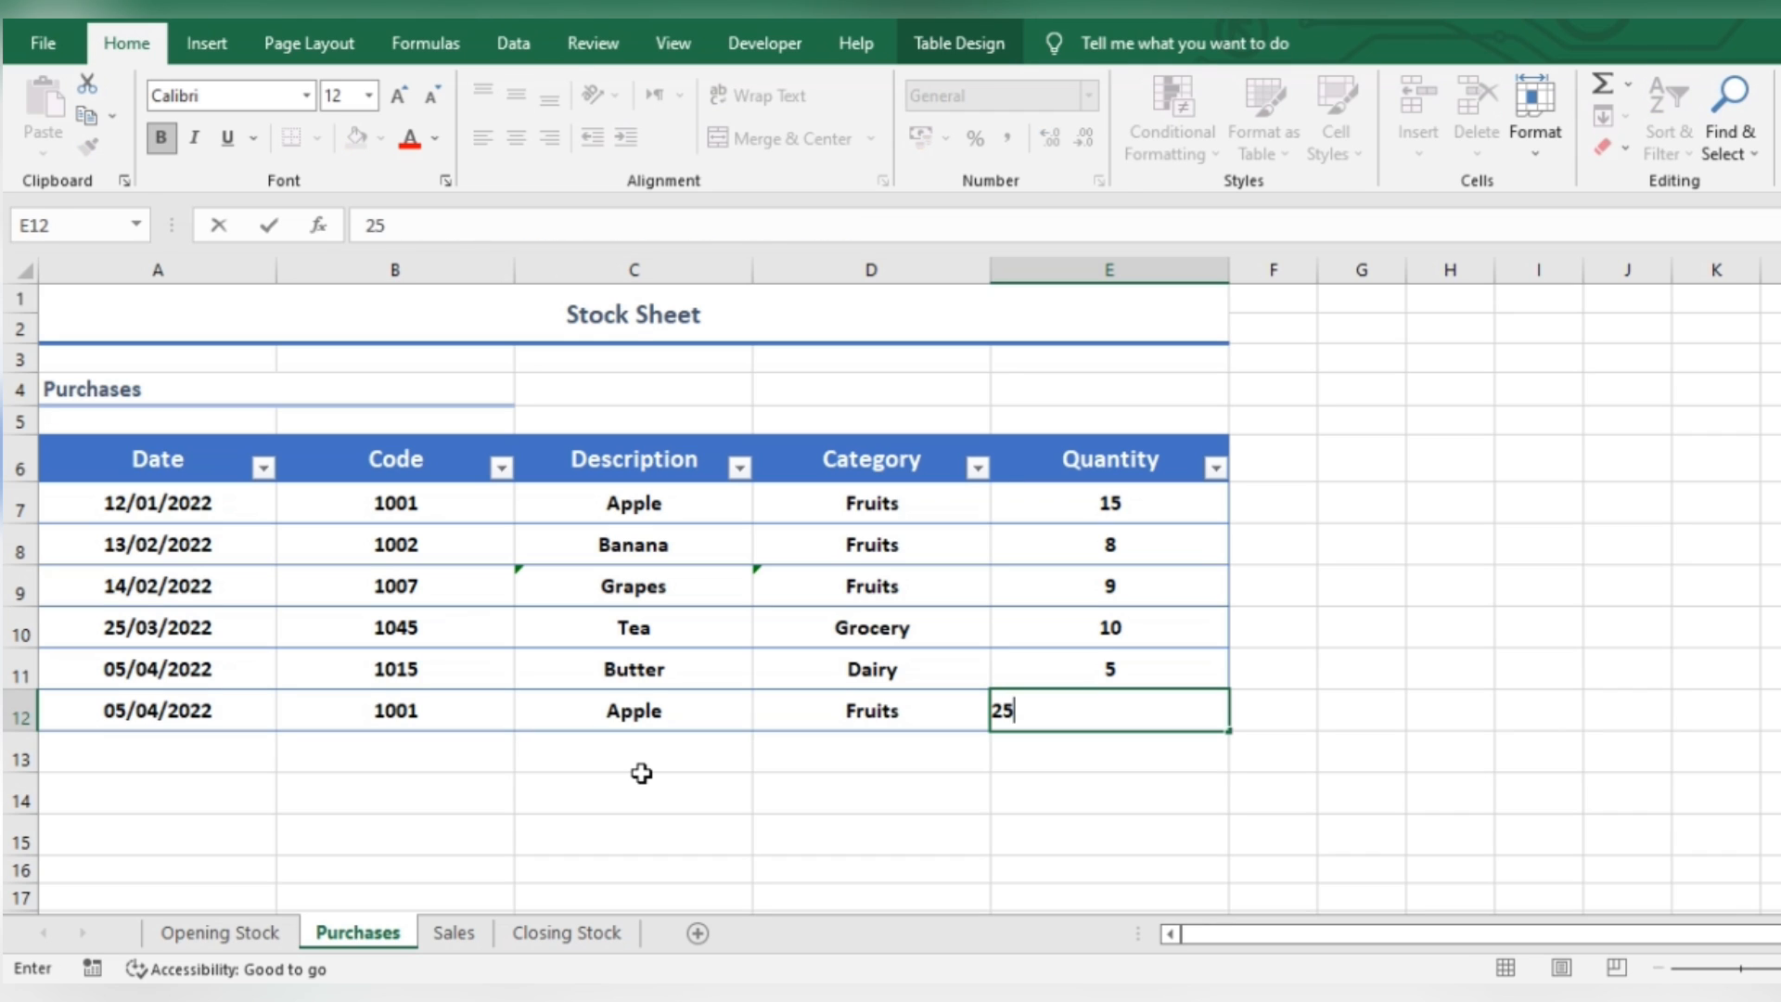
key(Return)
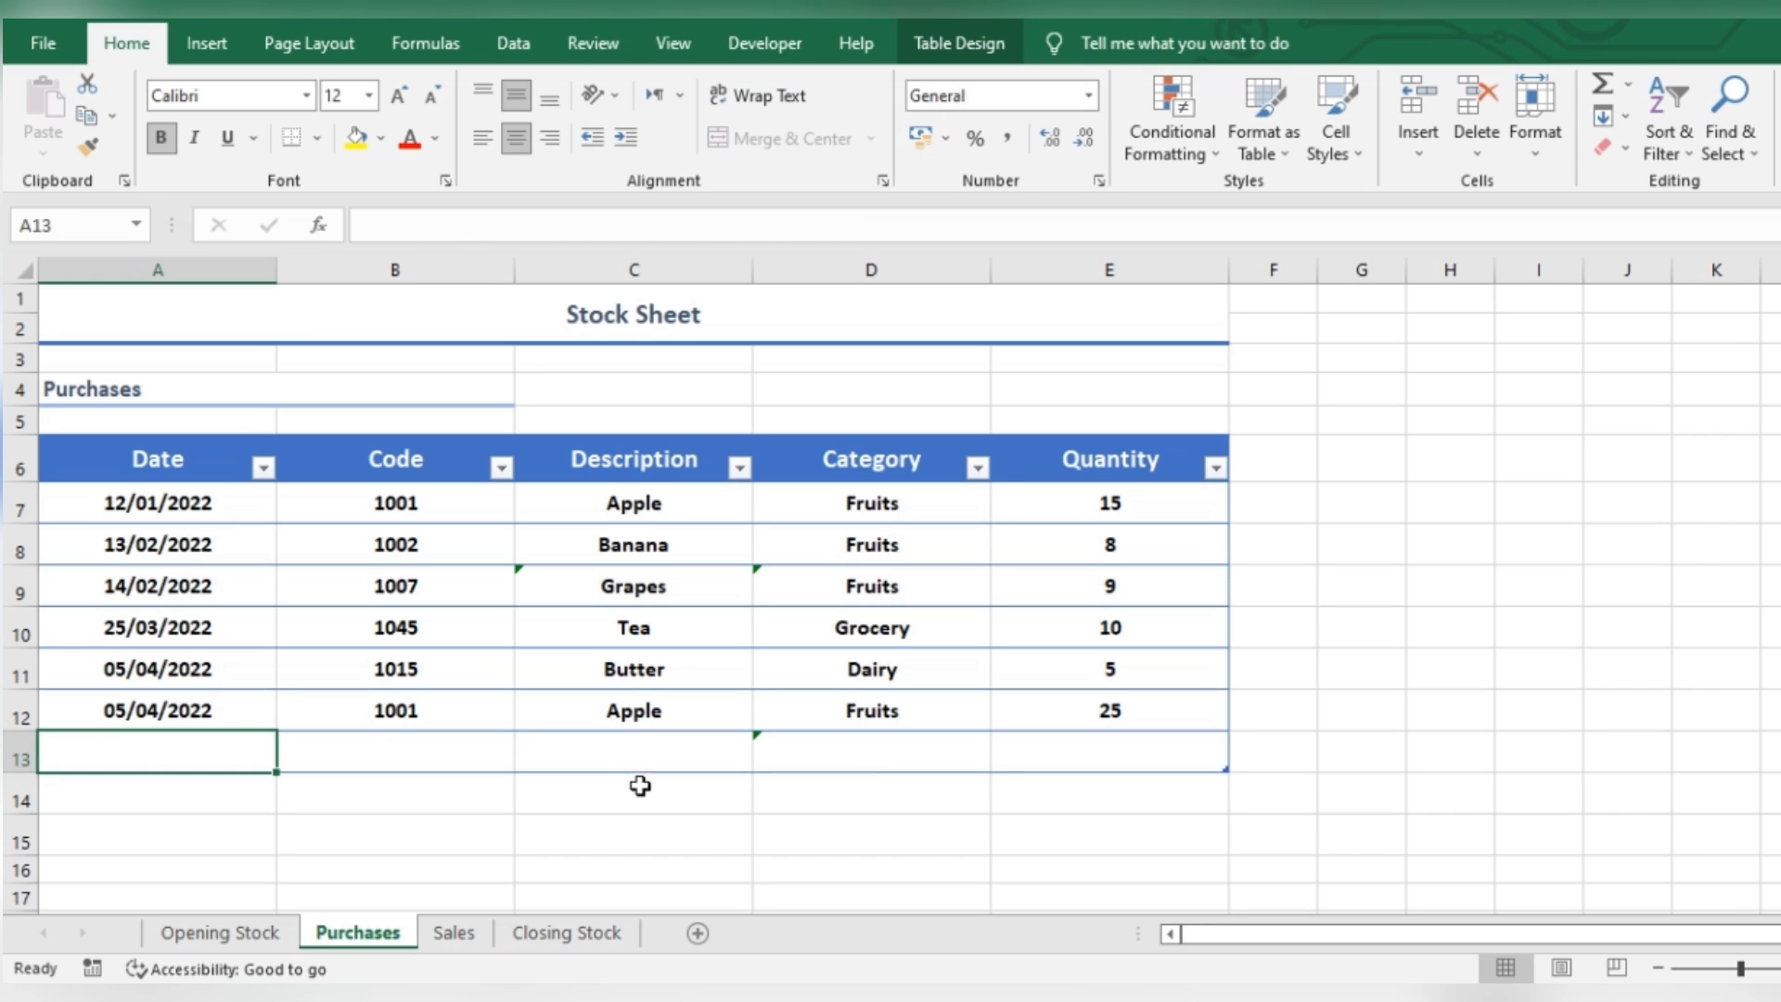
click(571, 932)
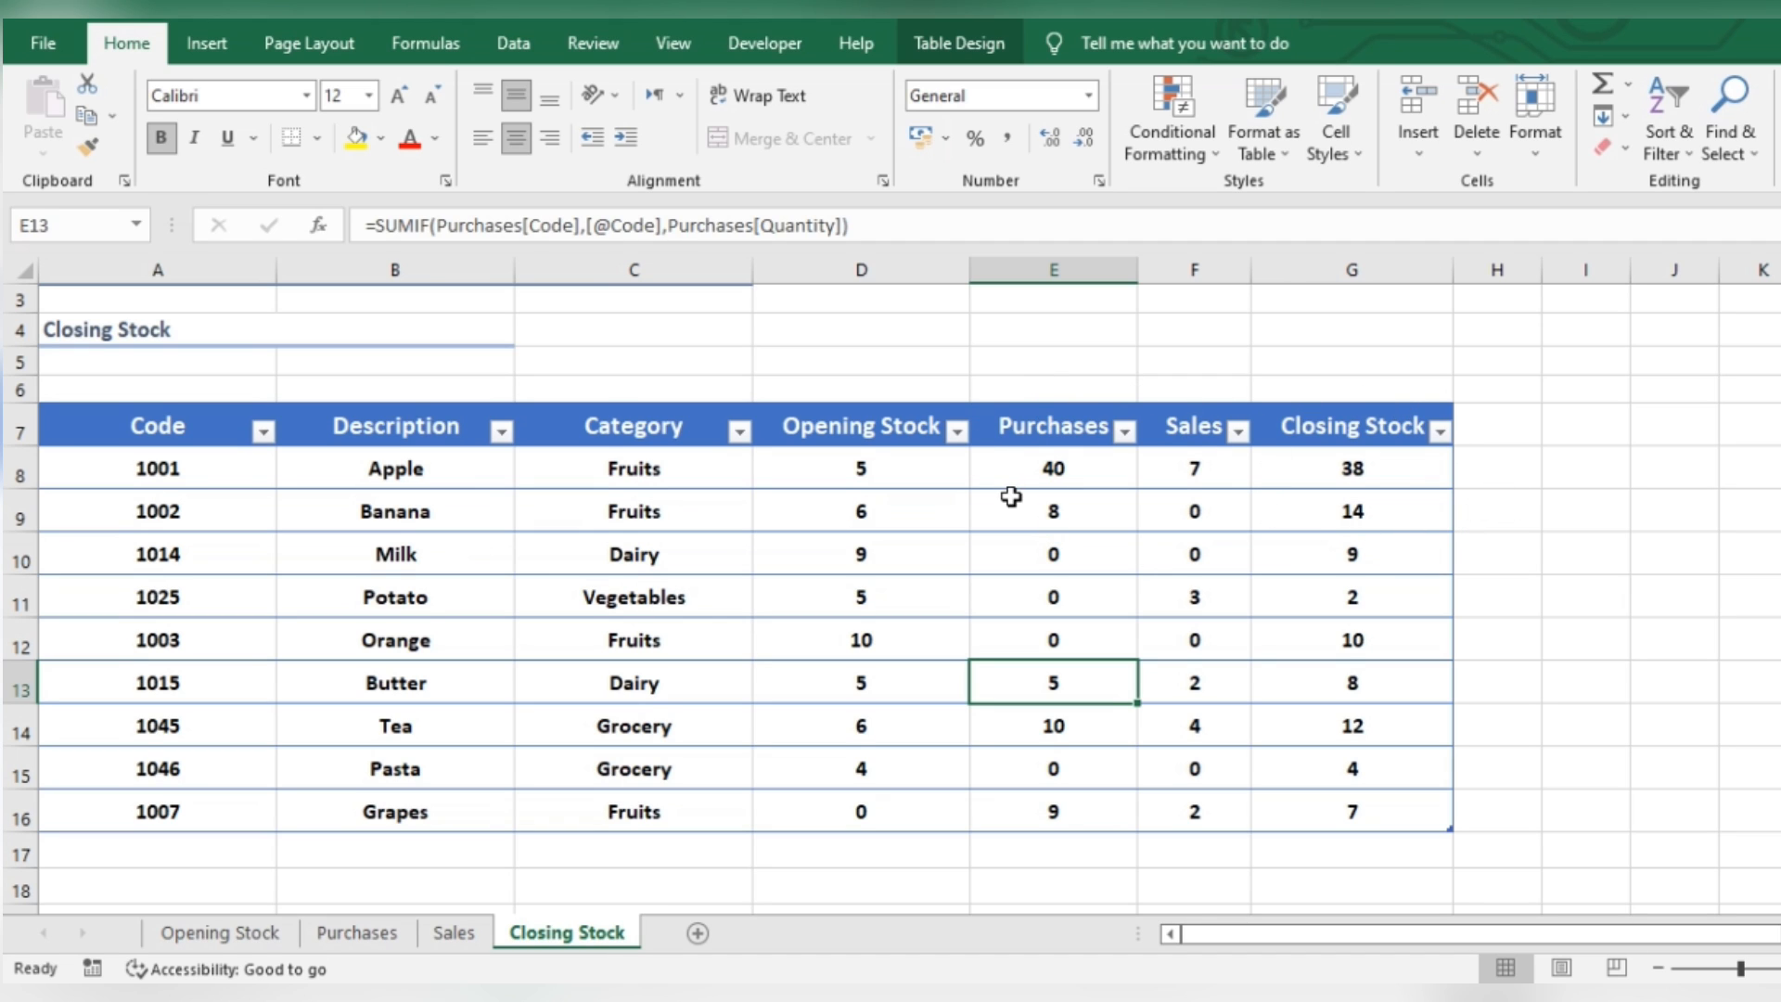
Step: Add a Sales row dated 05/04/2022 for code 1002, Banana, Fruits, with quantity 5, and check the Closing Stock sheet
click(455, 933)
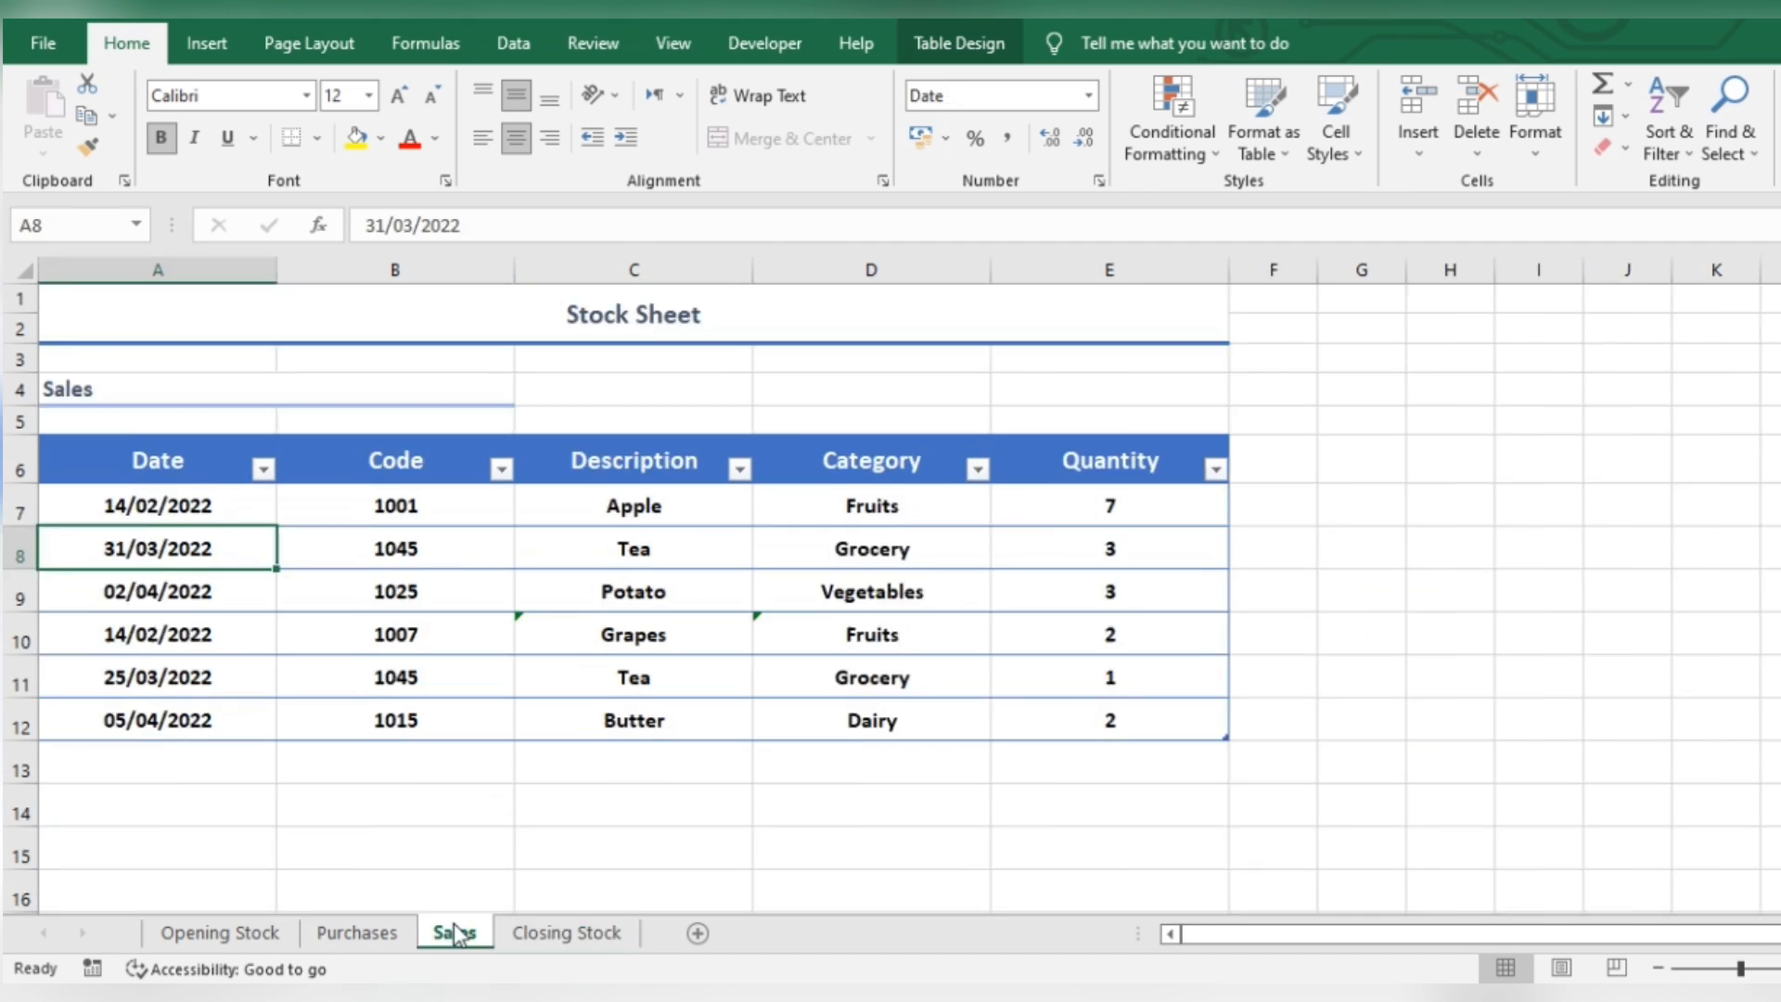
click(191, 773)
key(ctrl+d)
key(Tab)
text(1002)
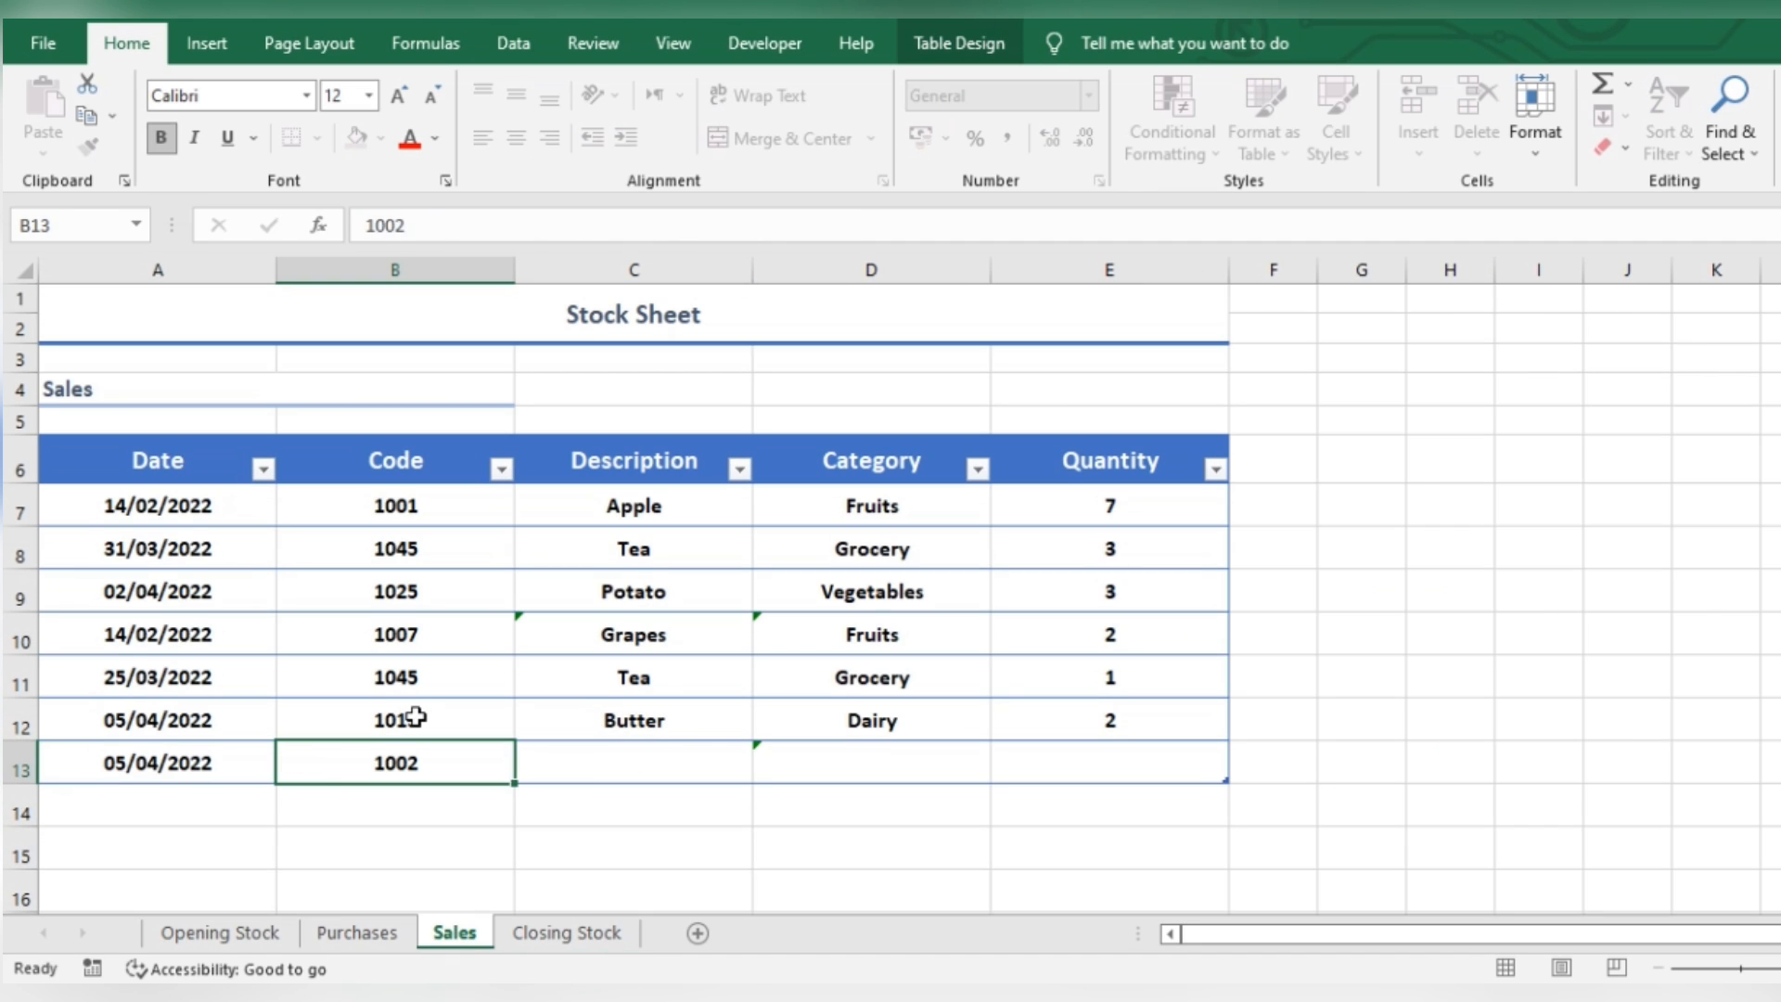
key(Tab)
text(Banana)
key(Tab)
text(Fruits)
key(Tab)
text(5)
key(Return)
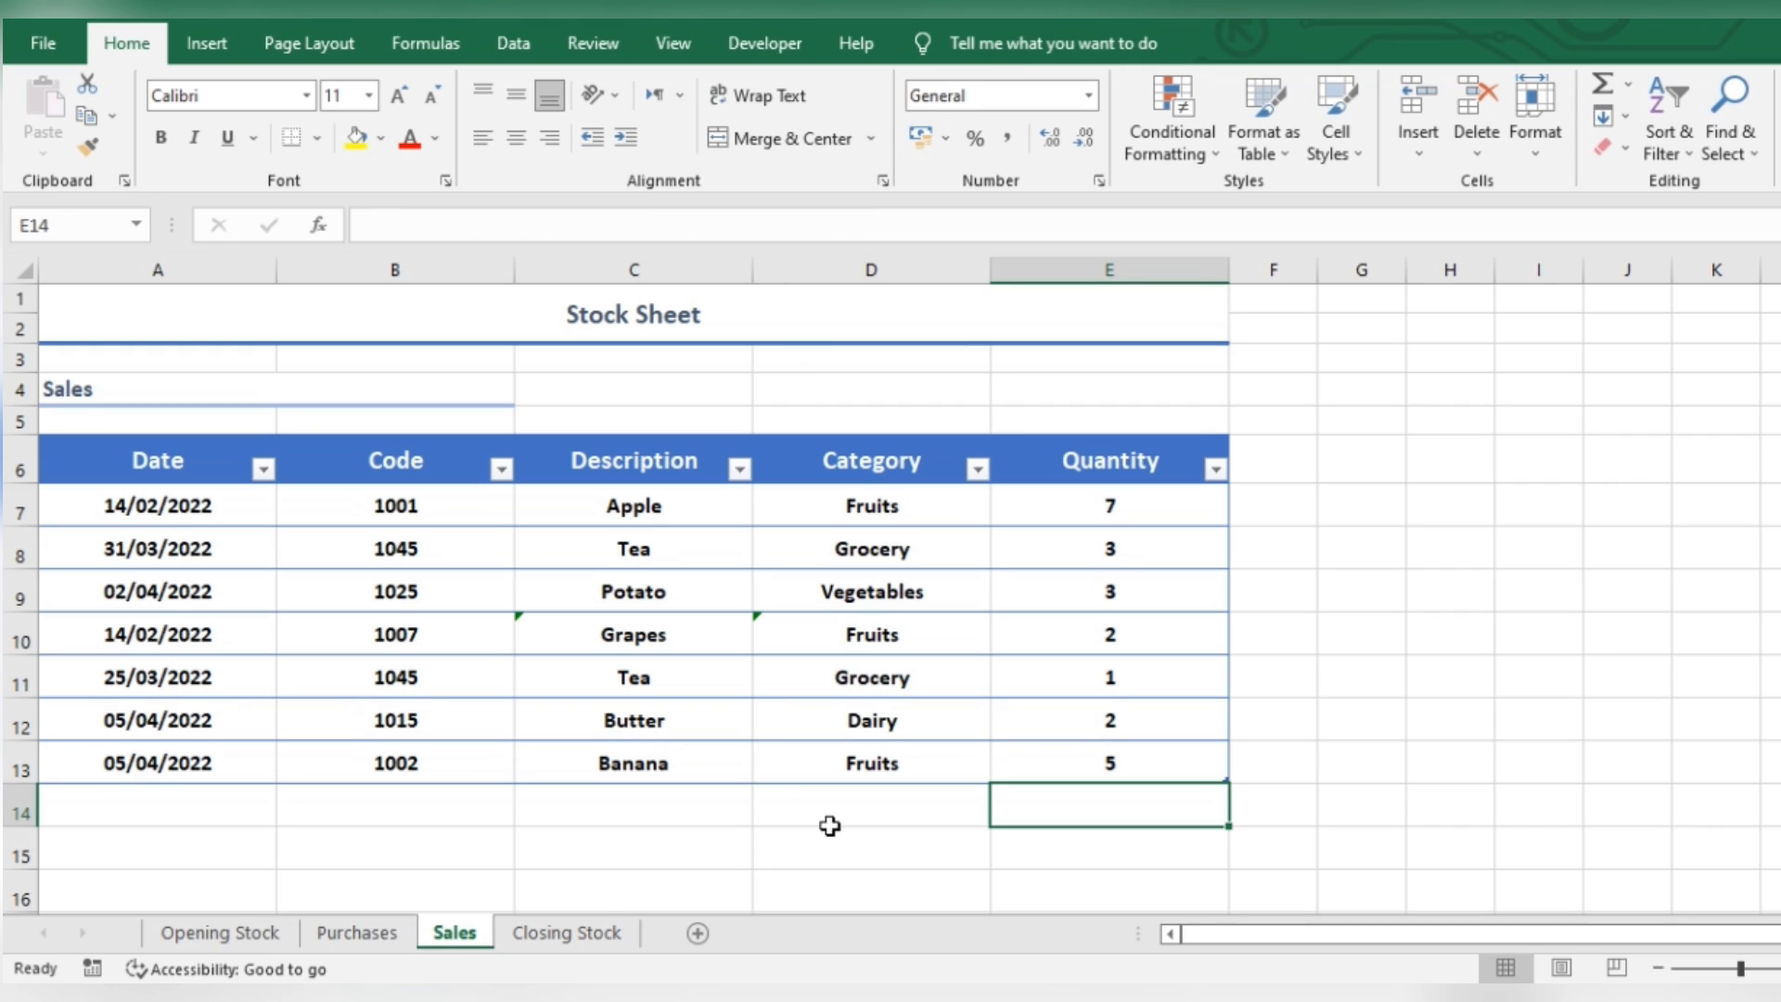
click(561, 934)
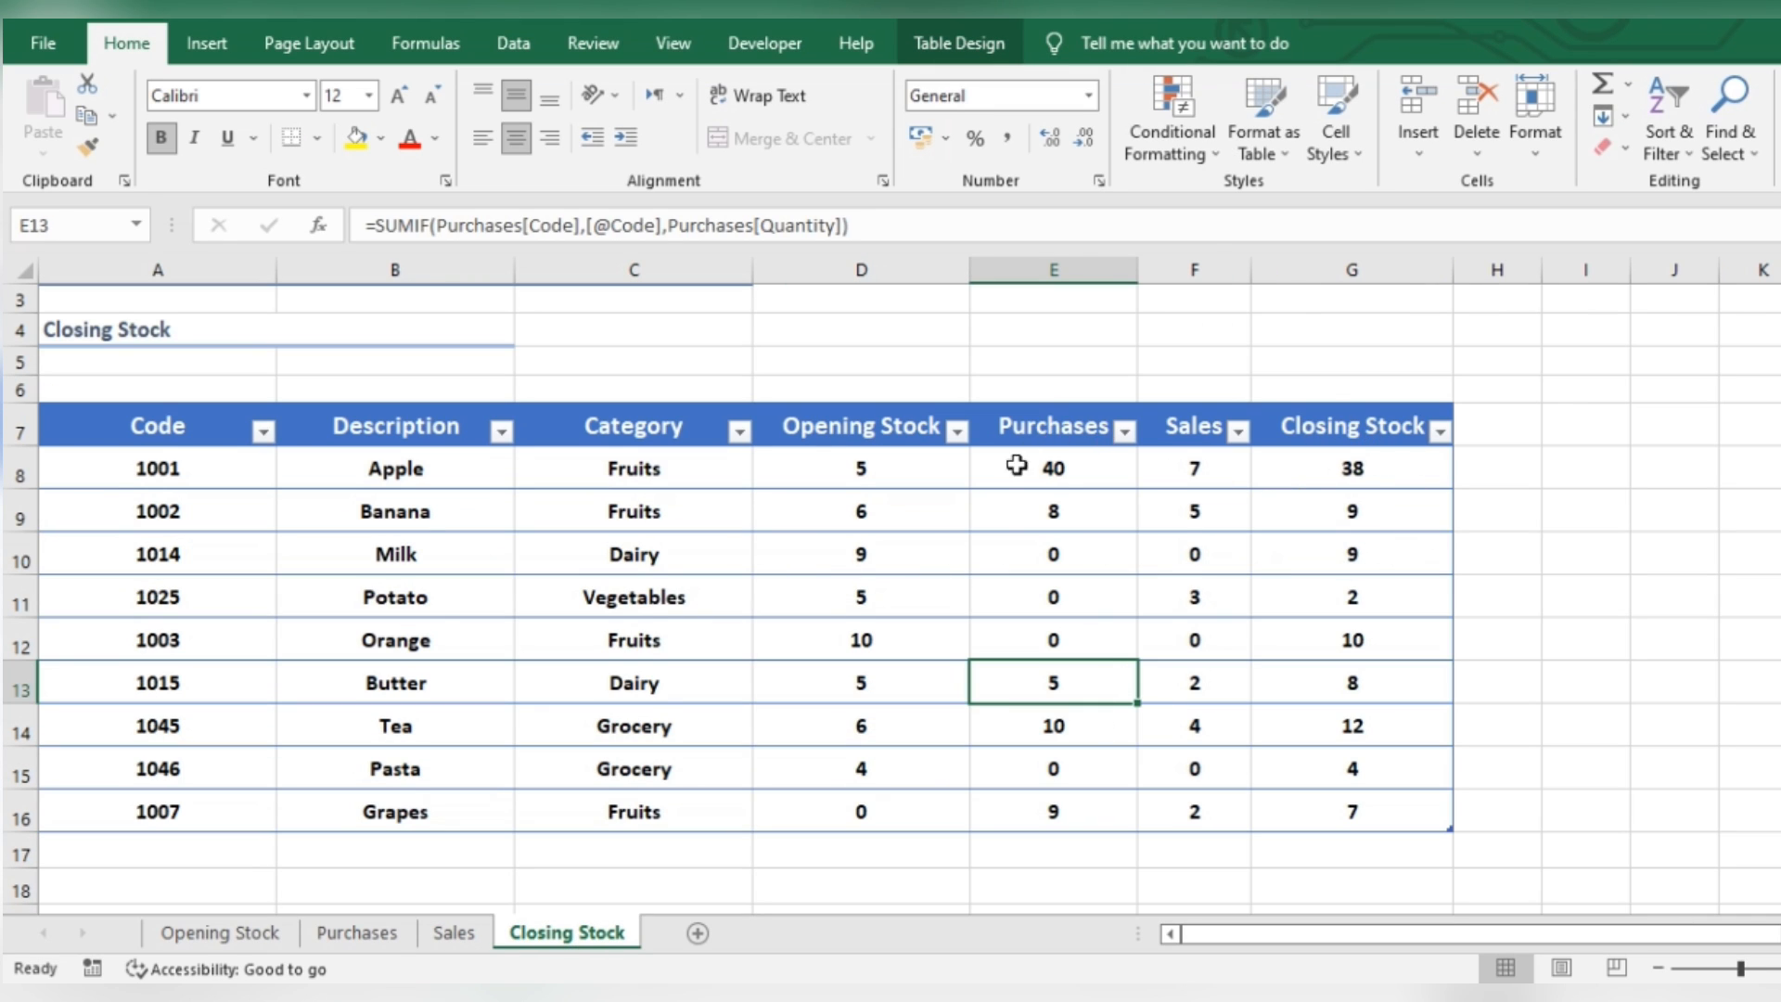
Step: Add a Re-order Level column in H7 of the Closing Stock table and fill it with 5 for every item
click(1506, 433)
text(Re)
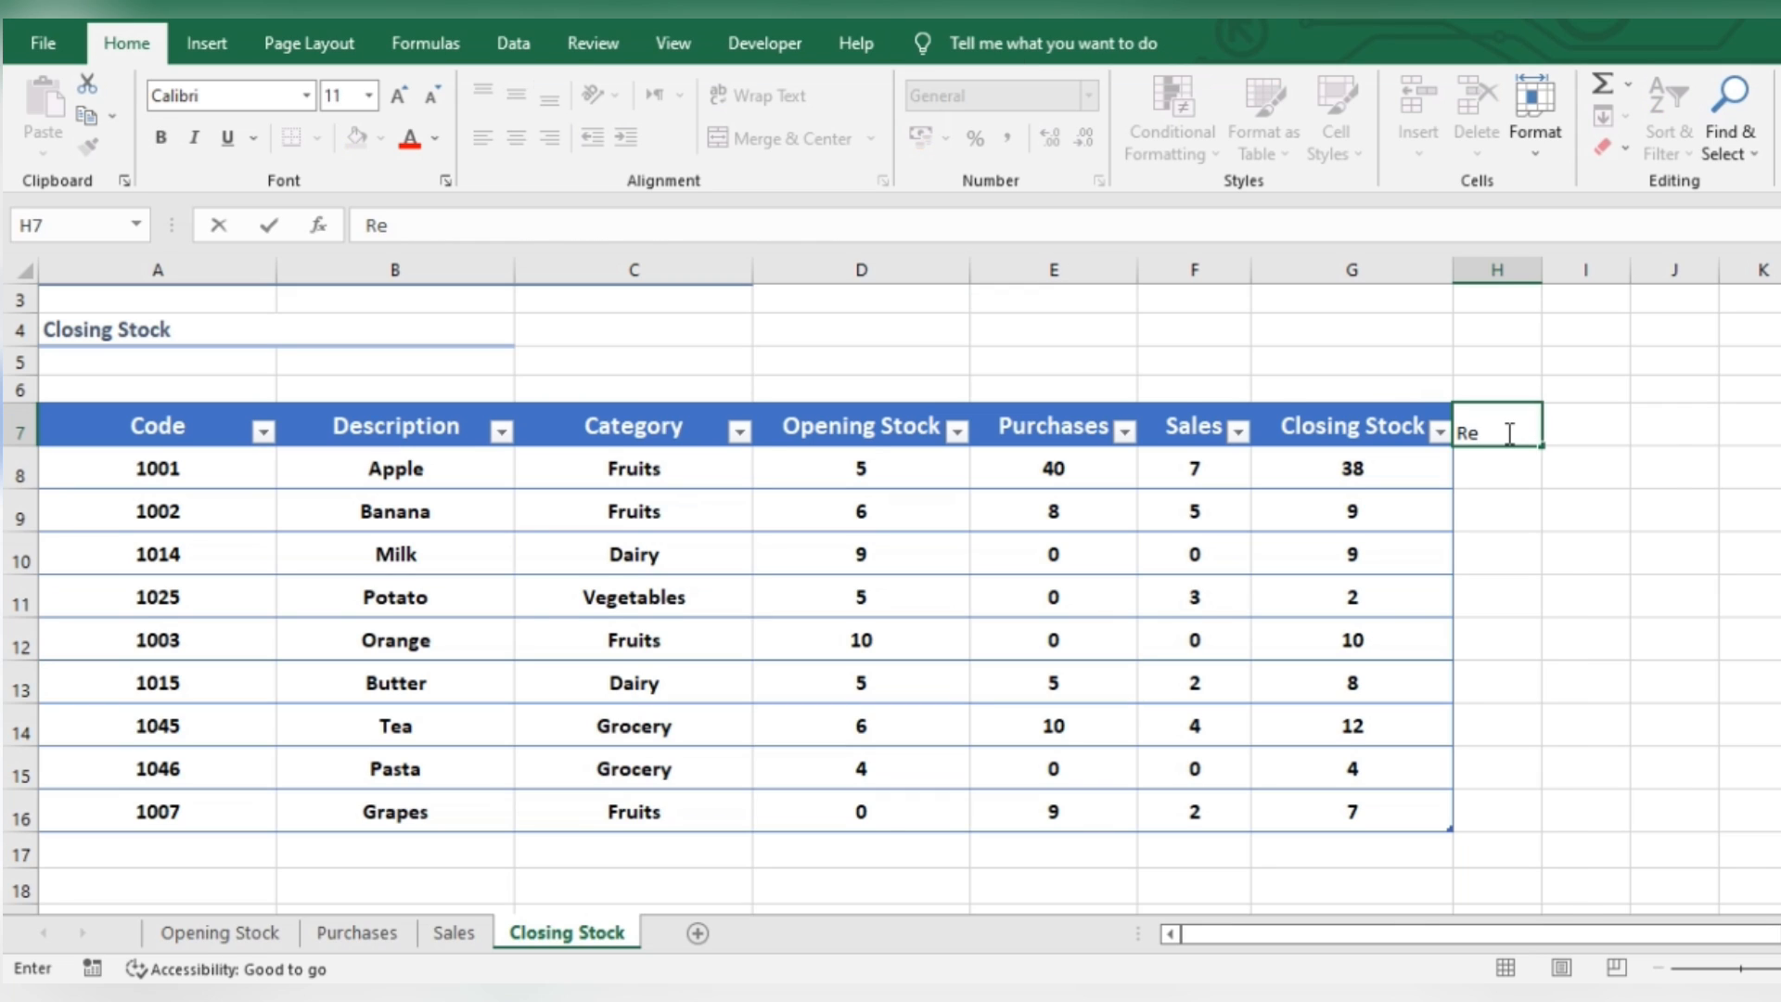
text(-order Level)
key(Return)
text(5)
key(Return)
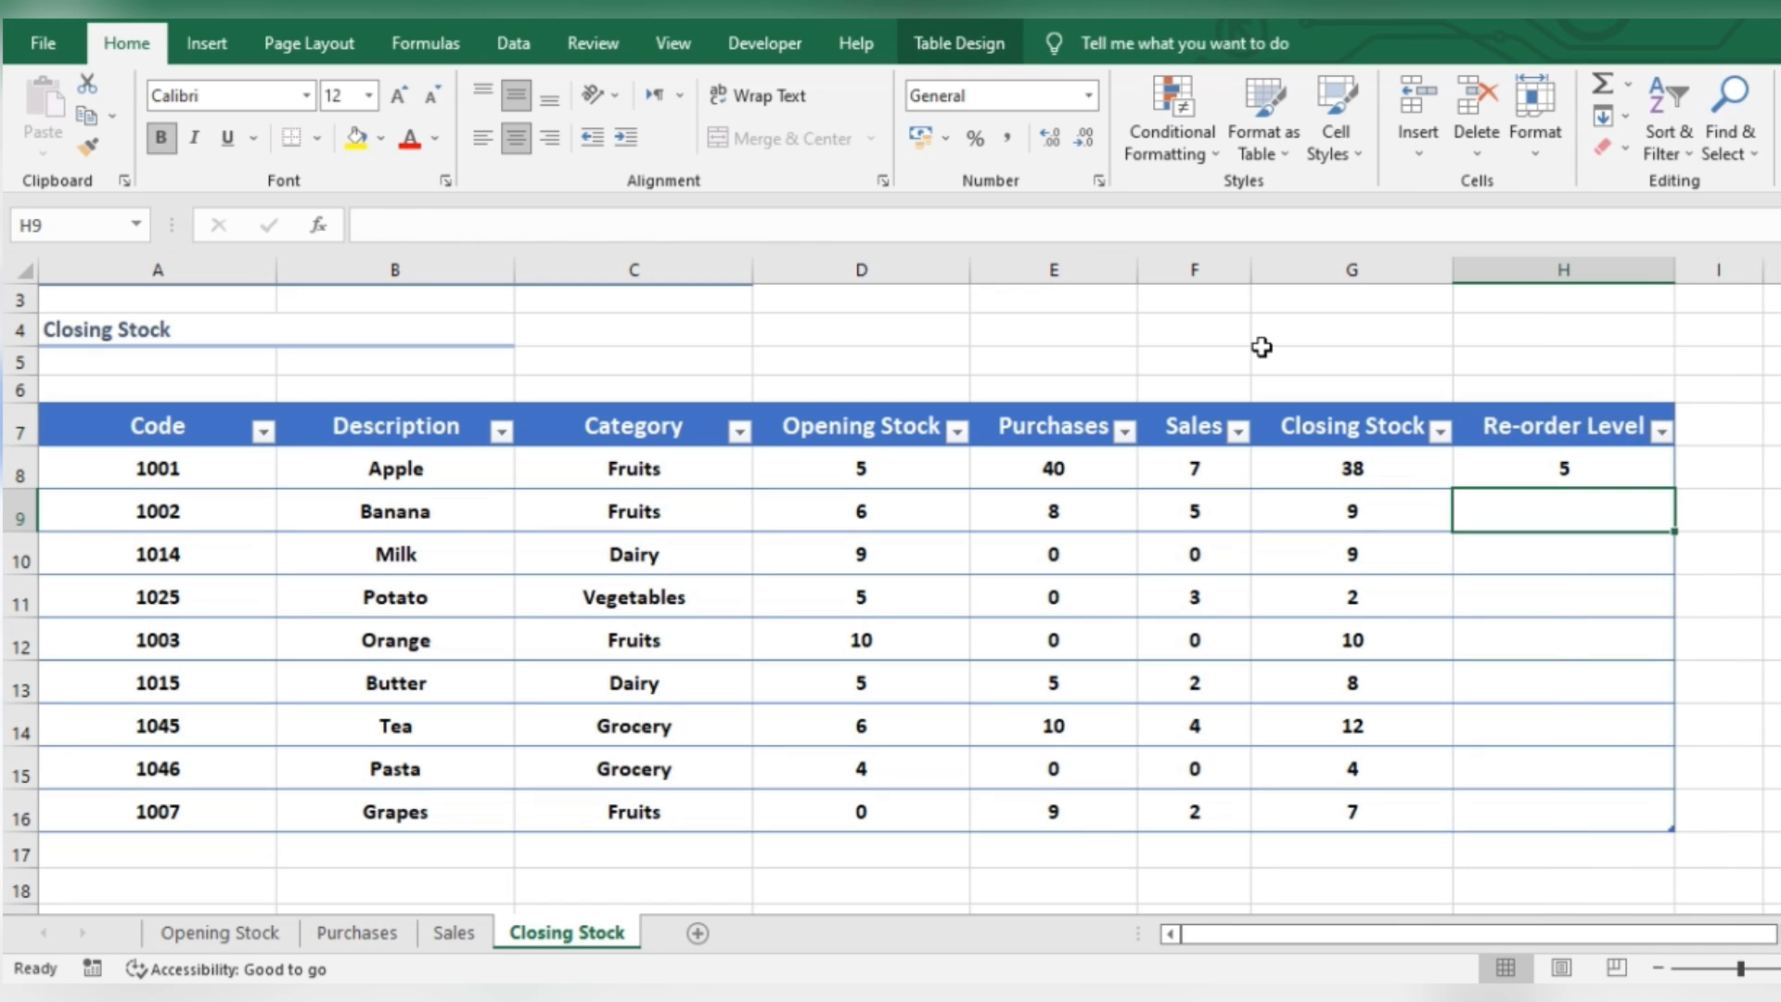
click(1558, 463)
double_click(1673, 489)
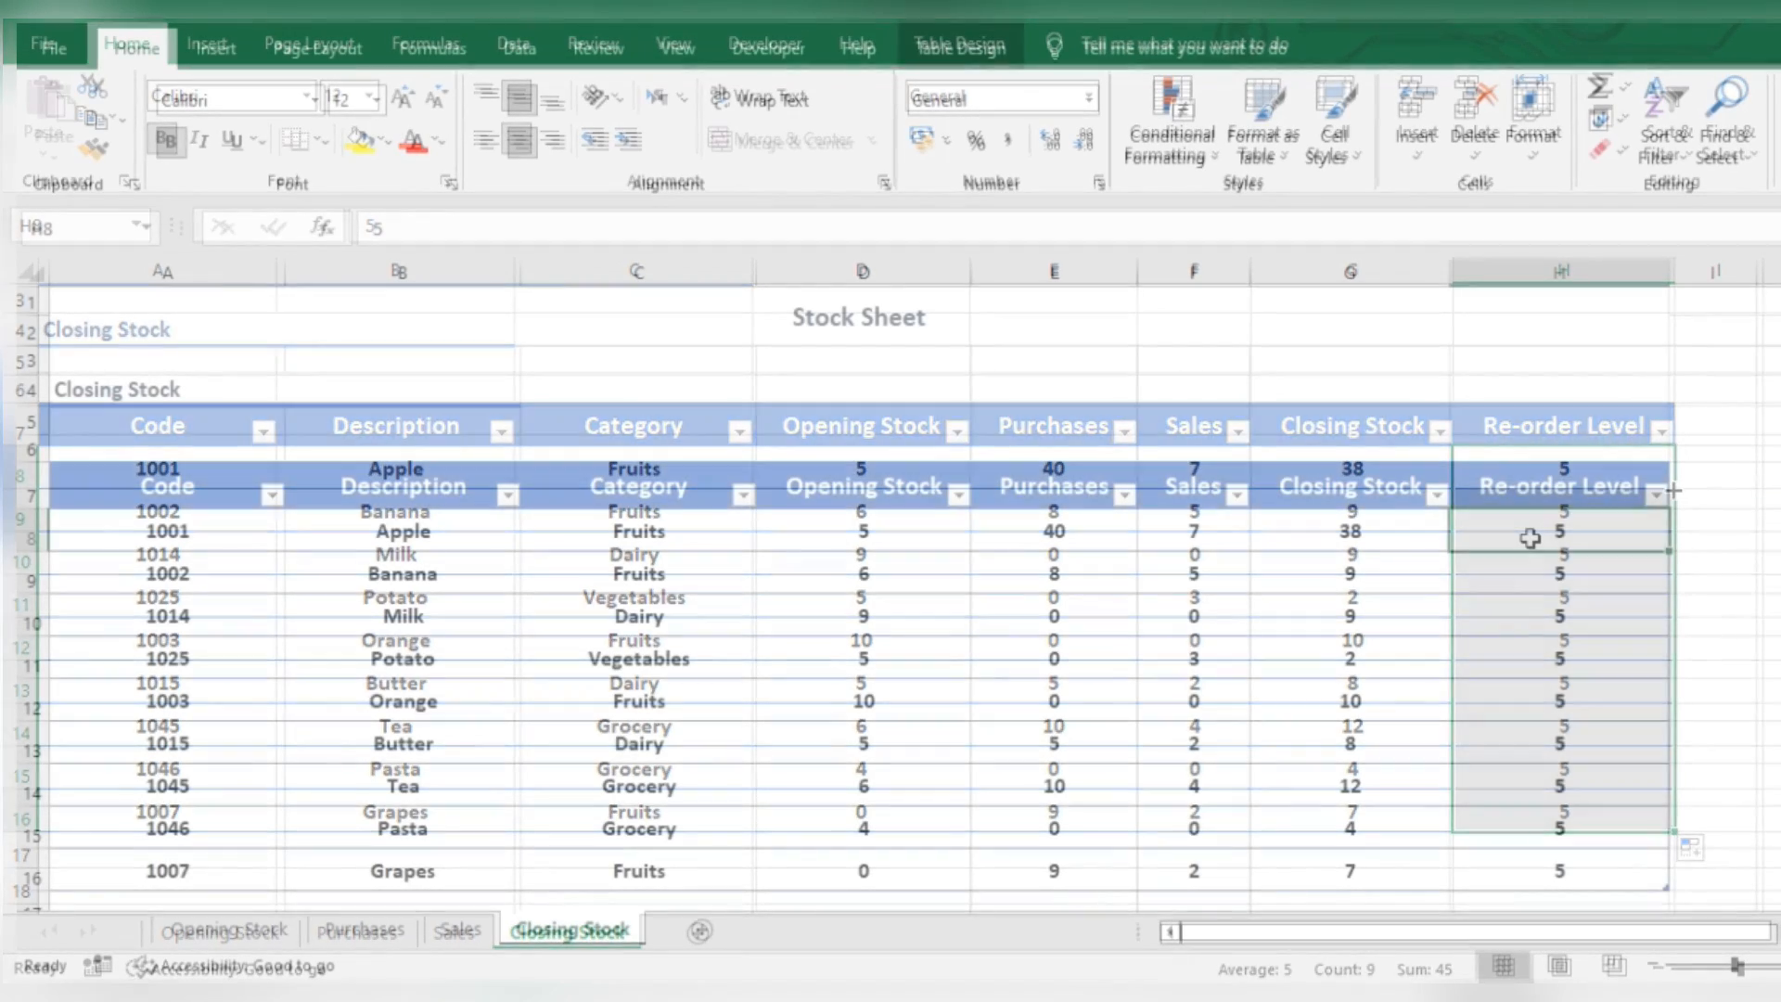
Step: Start a conditional formatting rule on H8:H16 for cells whose value is greater than or equal to =$G8
click(1531, 468)
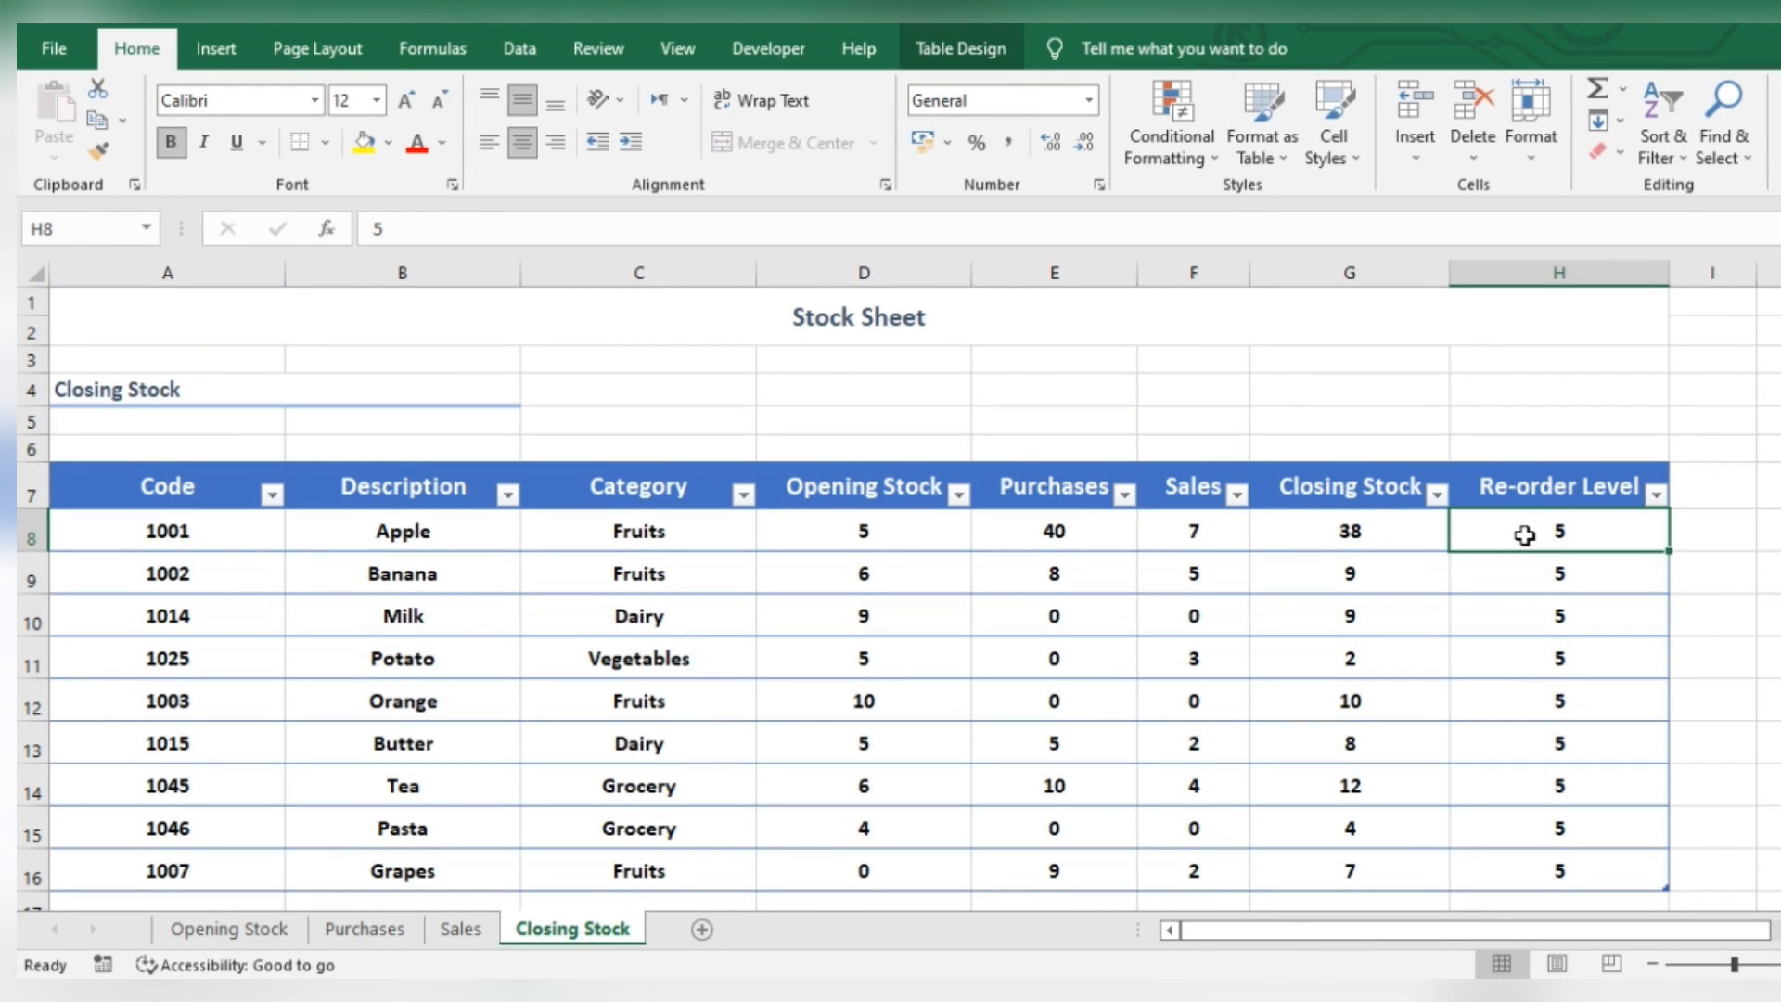
drag(1525, 535, 1550, 863)
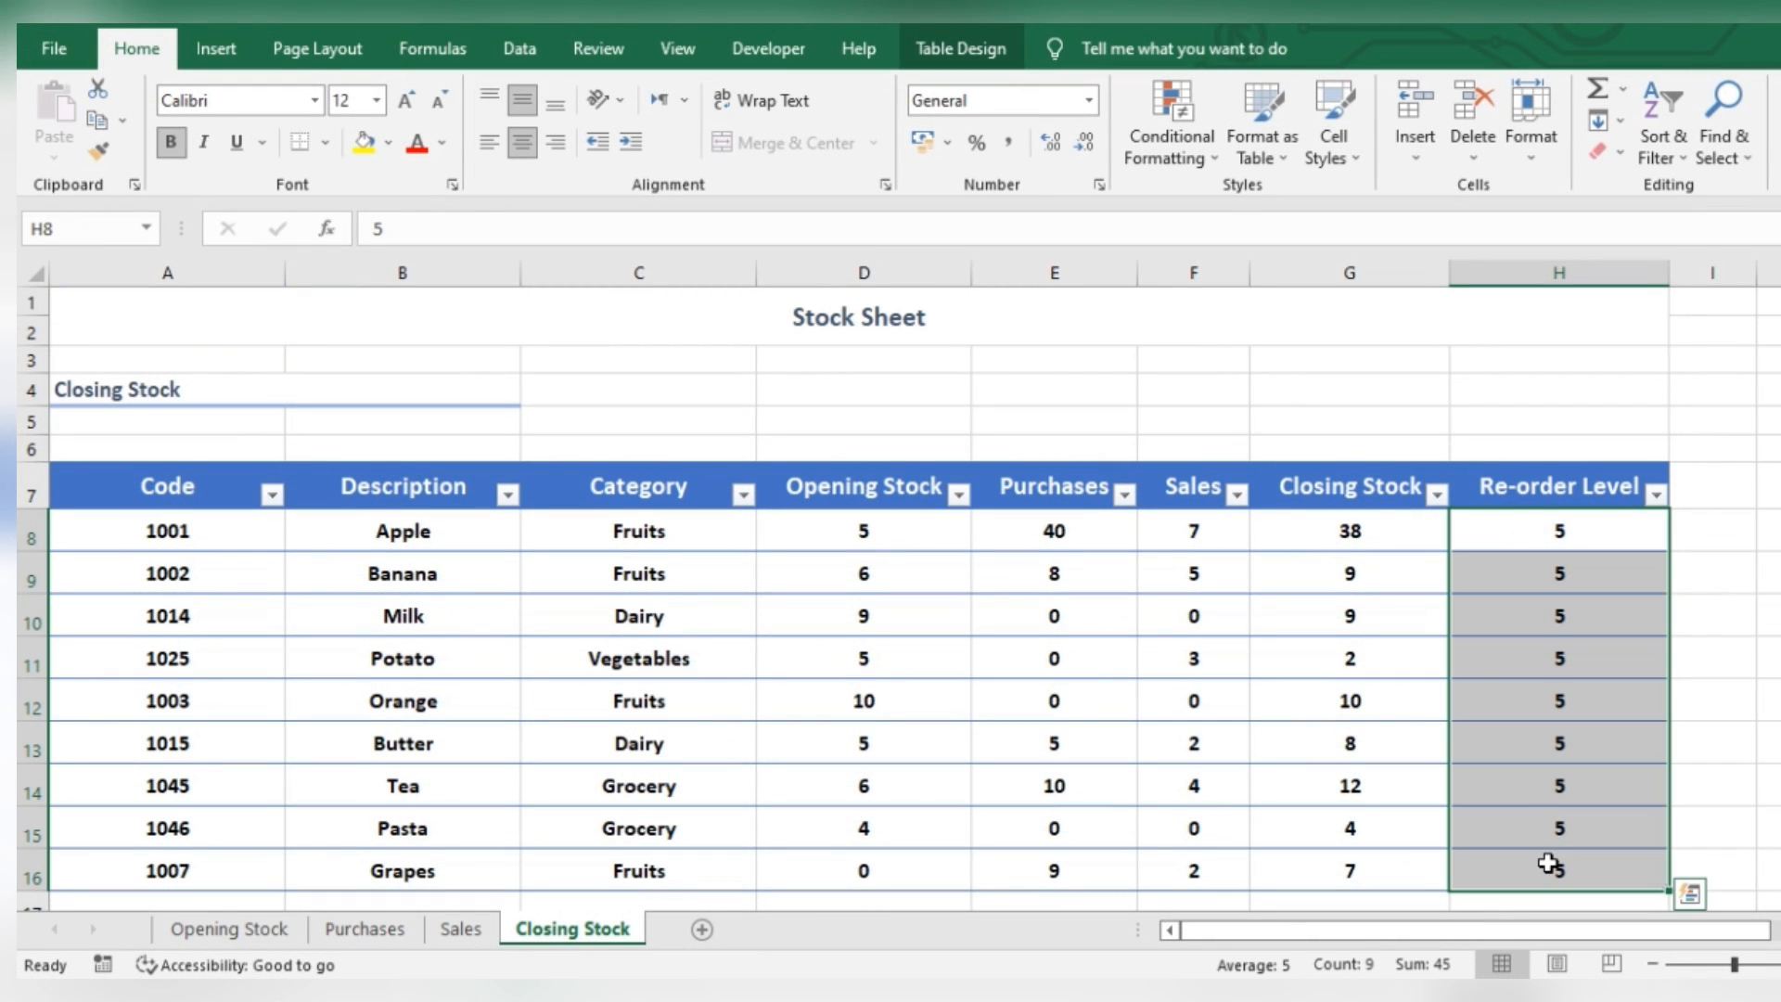
click(1195, 147)
mouse_move(1192, 196)
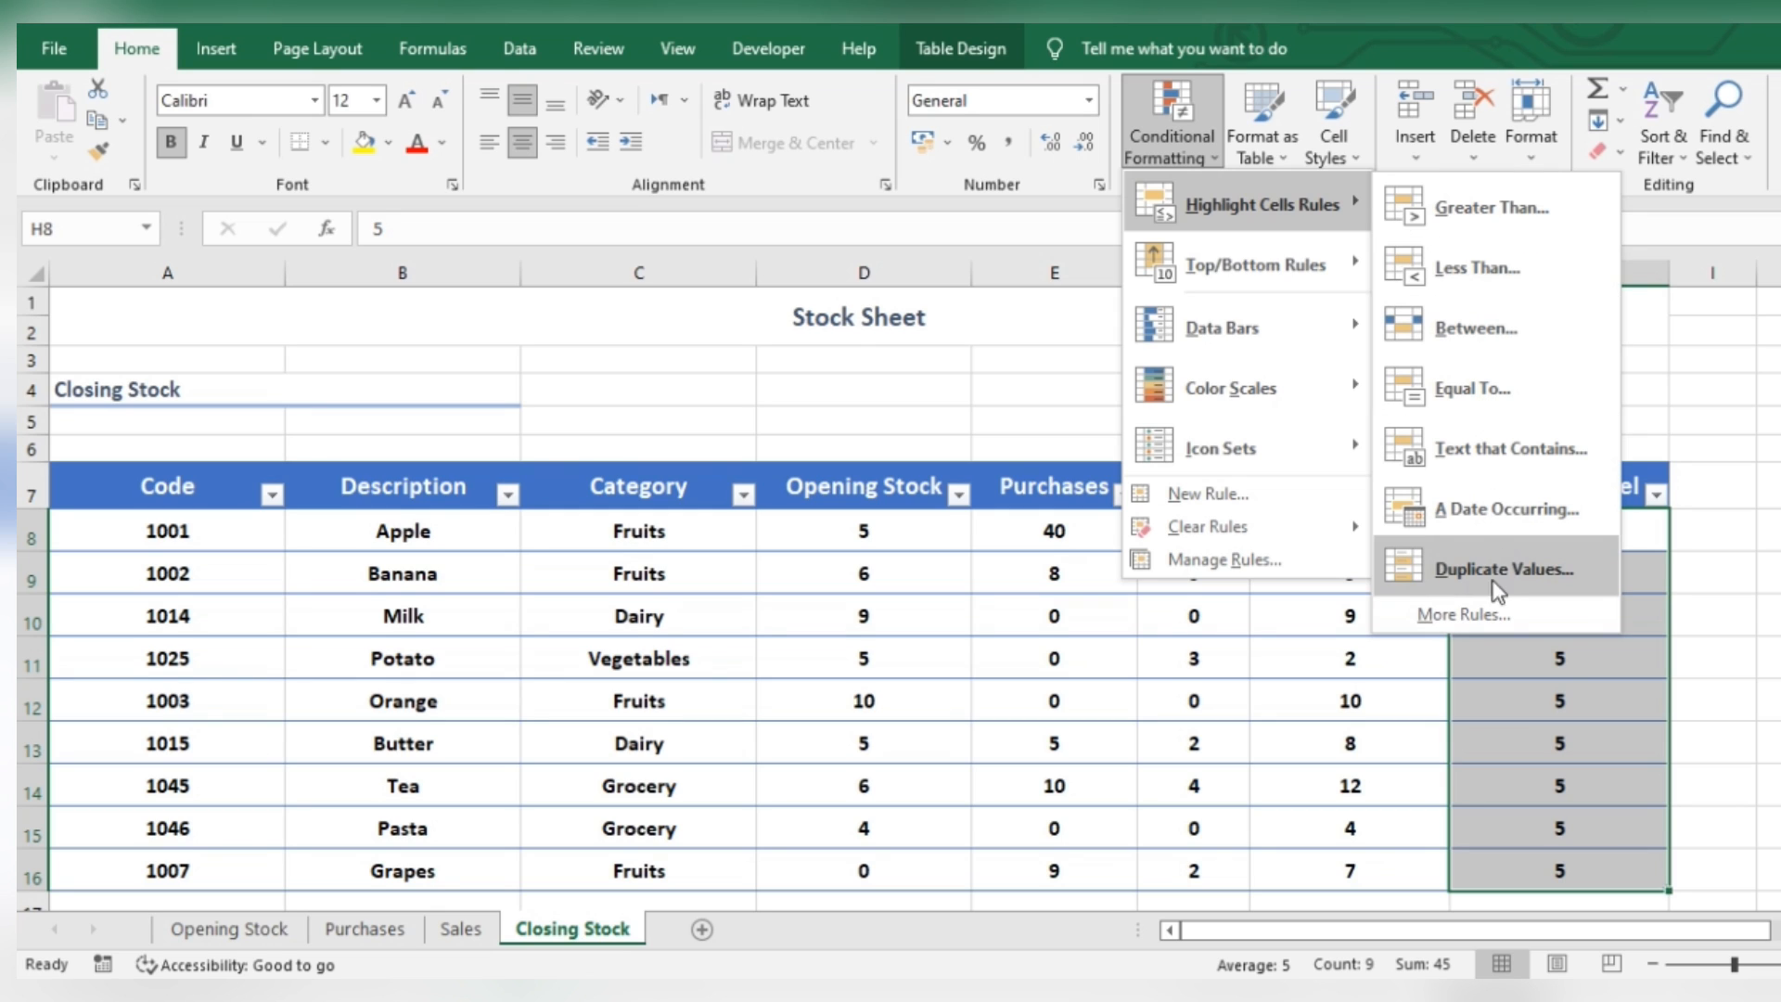
click(1466, 612)
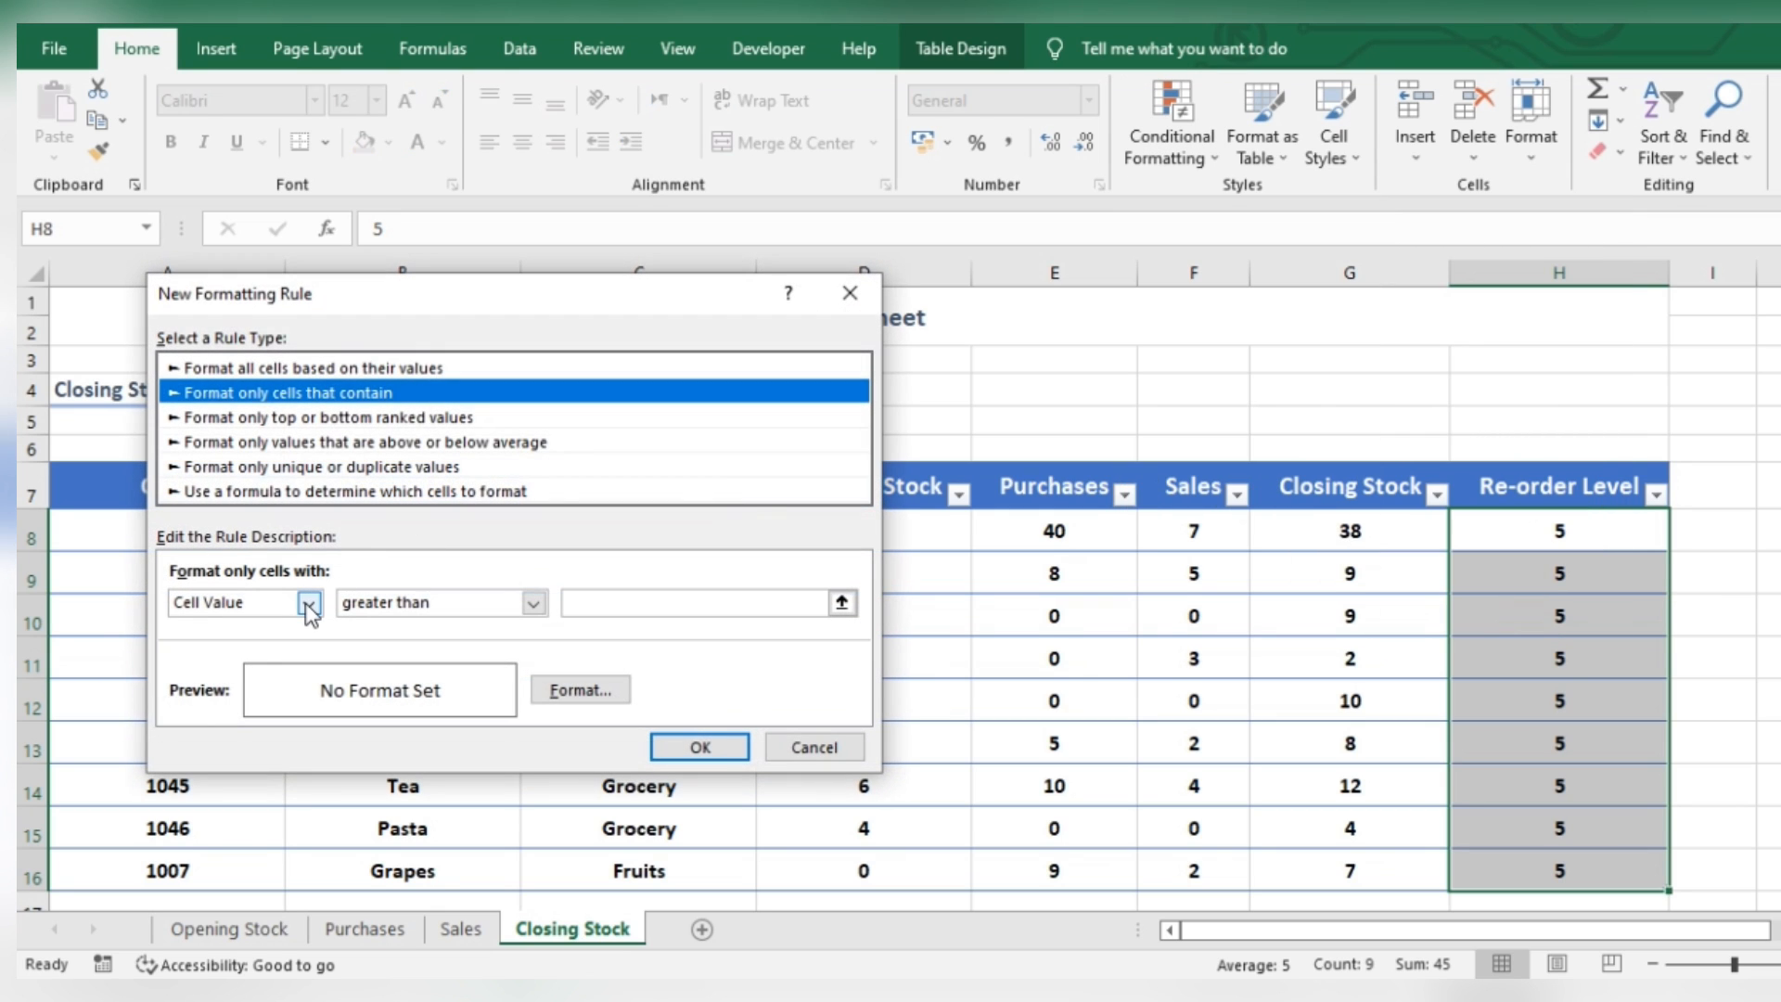
click(533, 604)
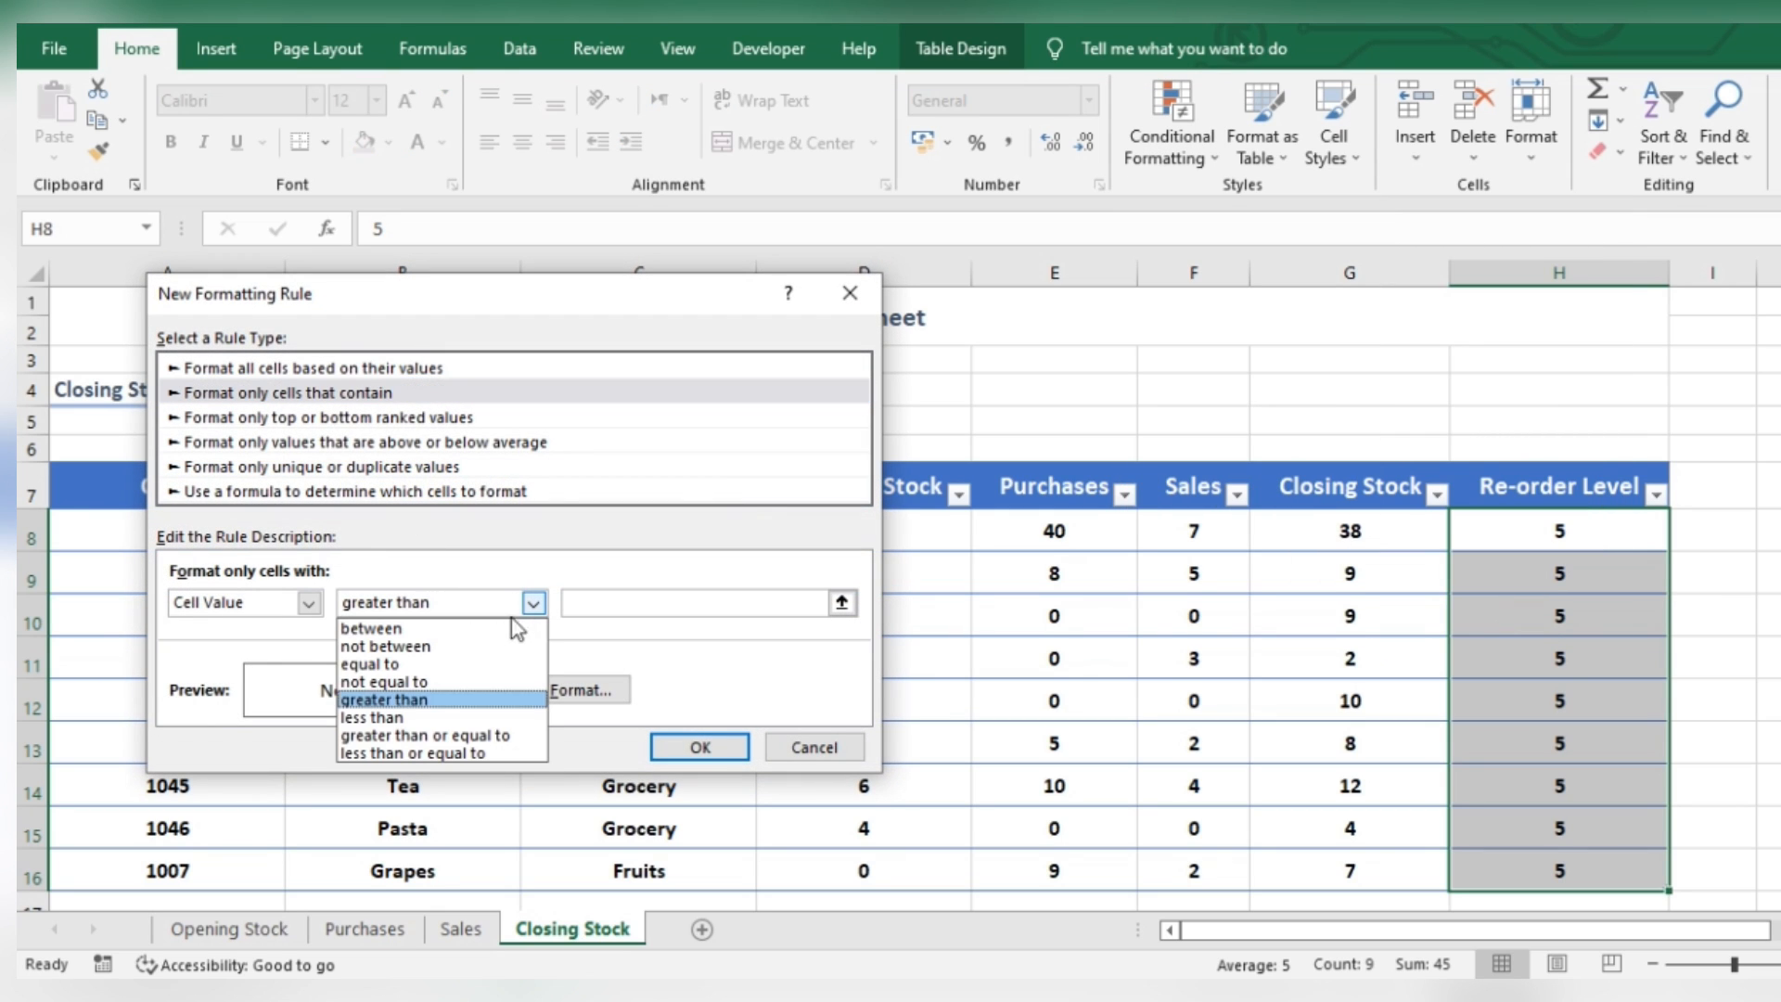
click(409, 737)
click(673, 603)
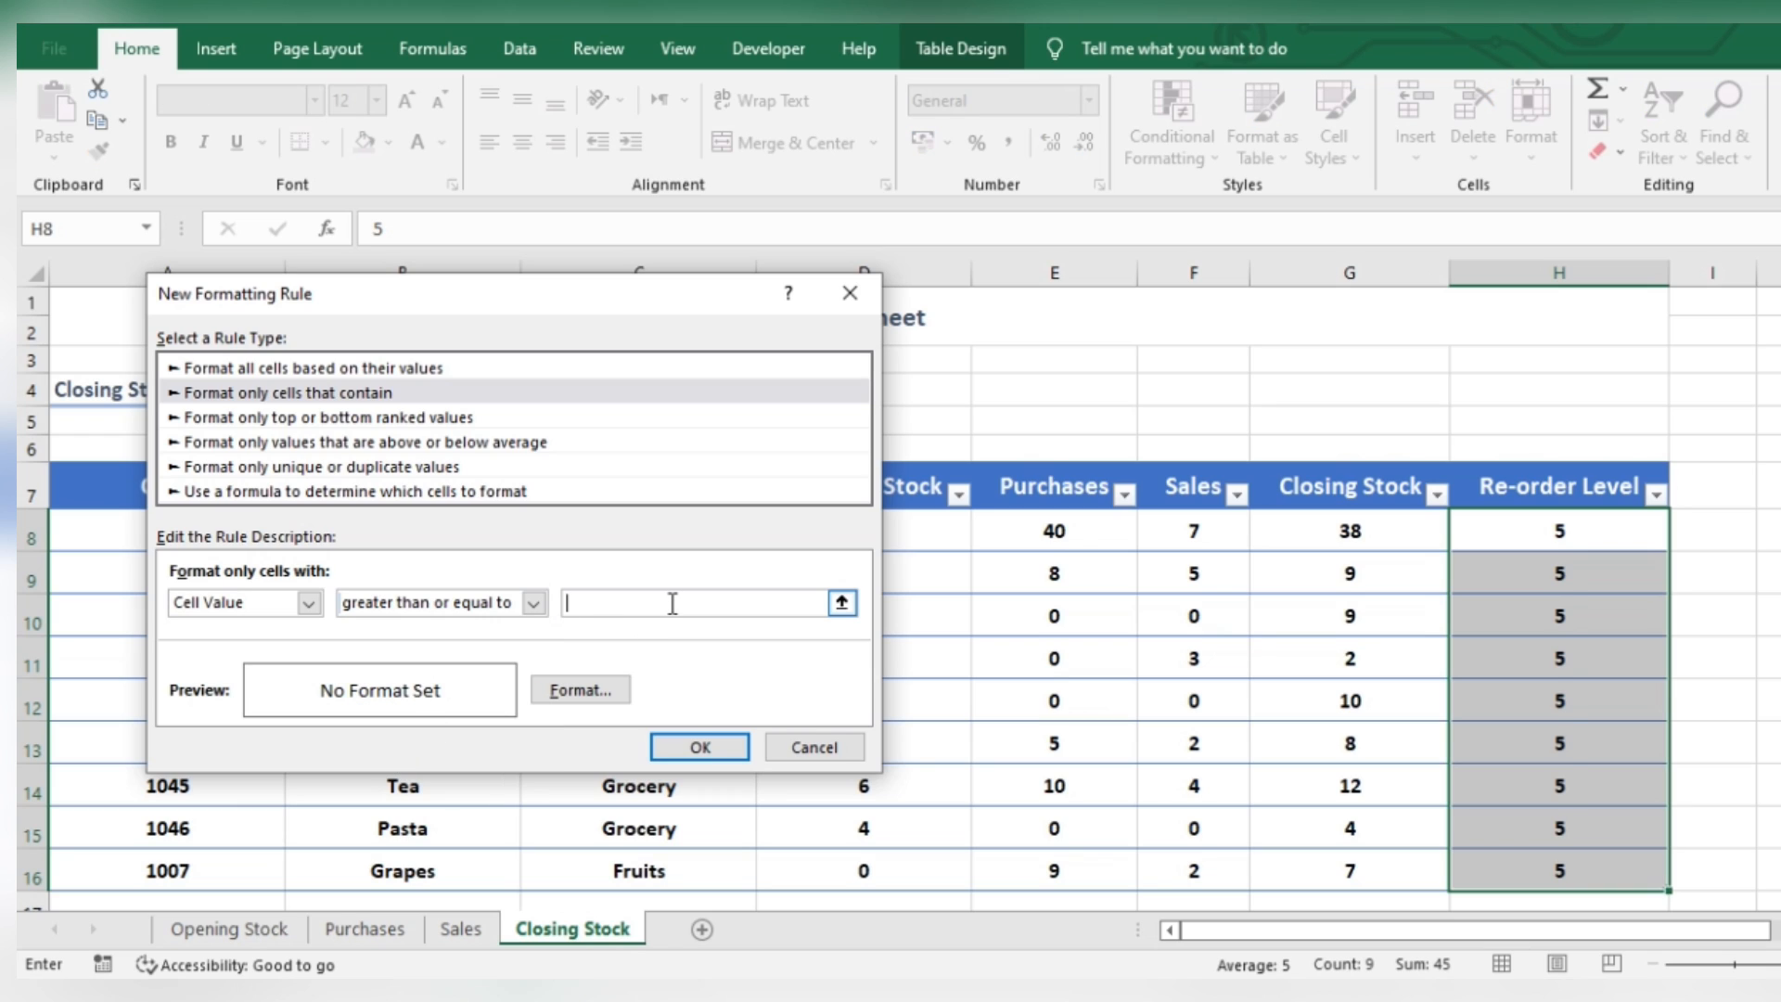
click(1311, 538)
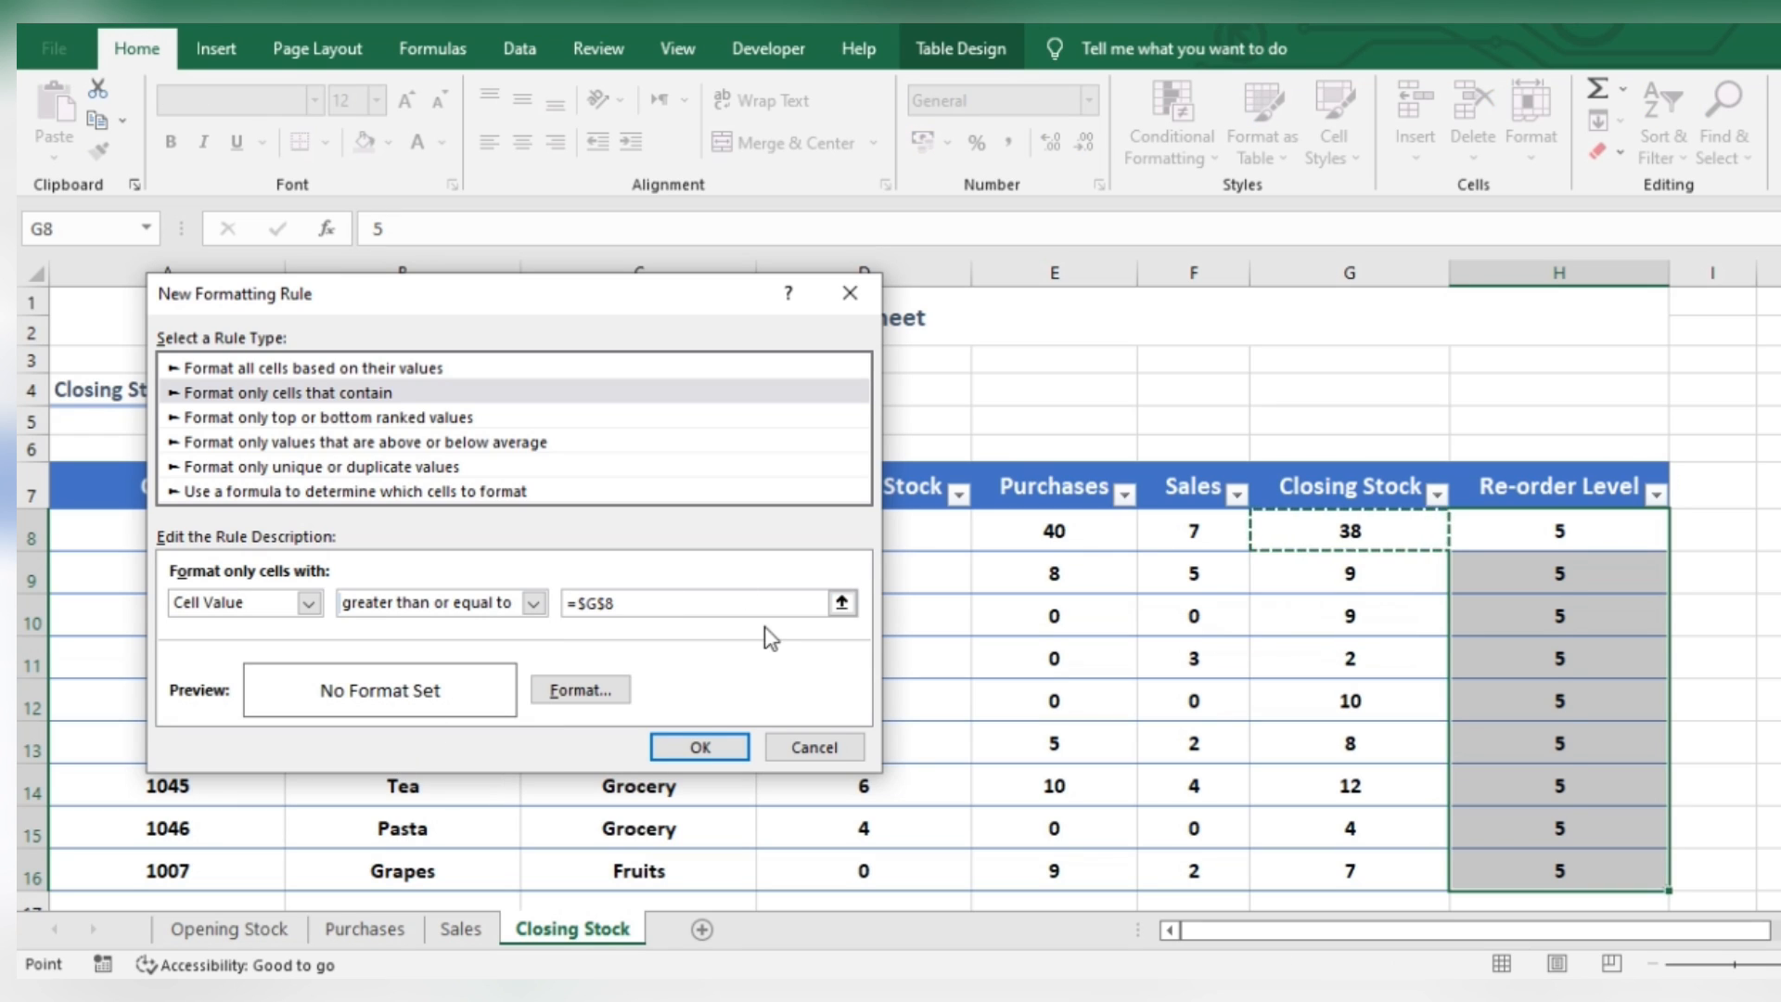
click(607, 602)
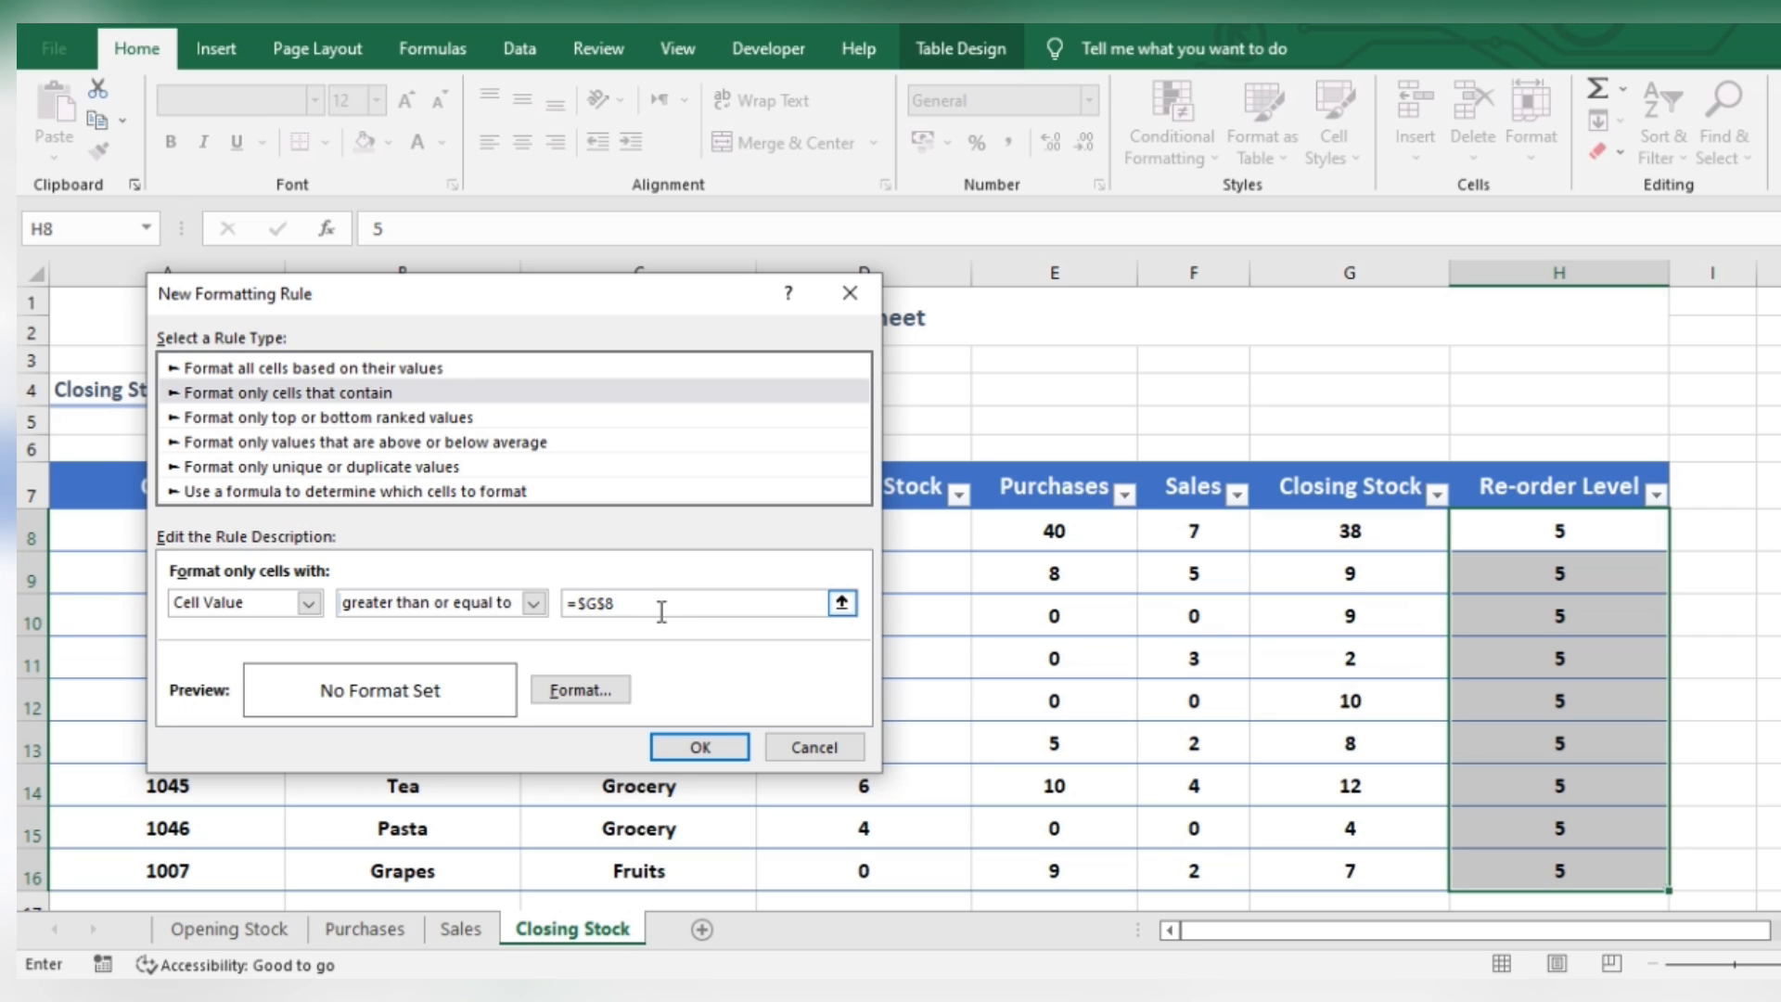
Step: Give the formatting rule a red fill and apply it to the Re-order Level cells
click(571, 692)
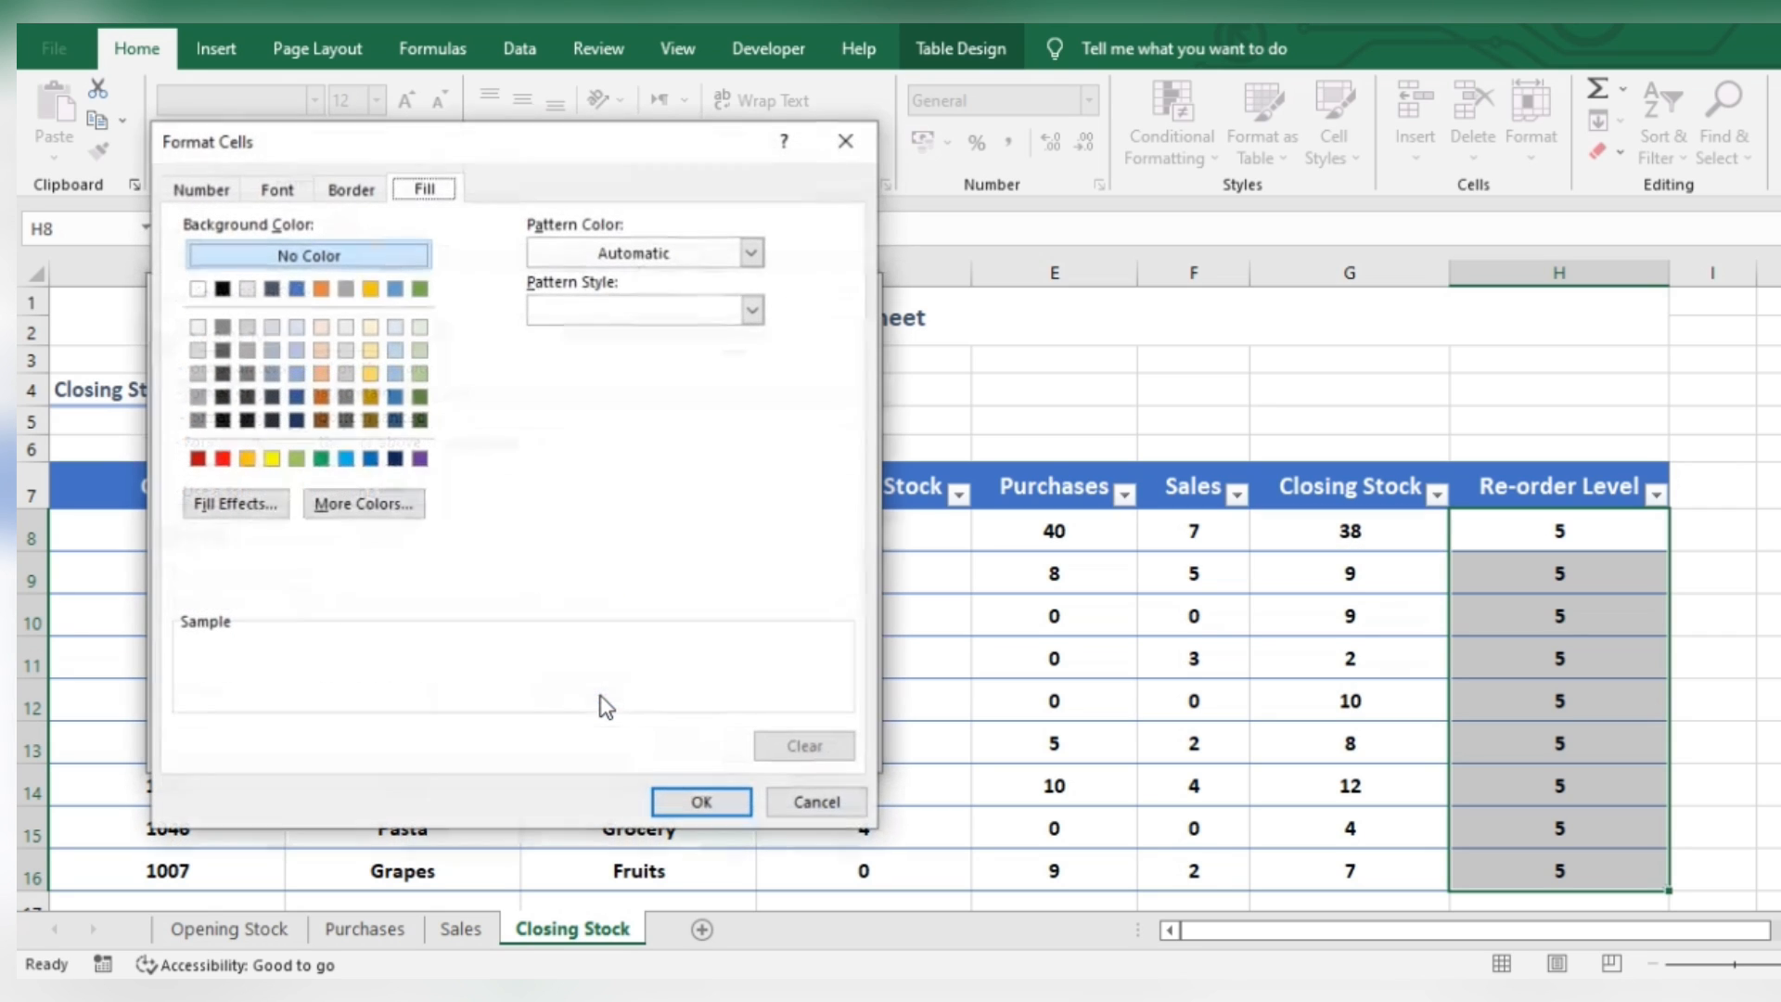
click(222, 459)
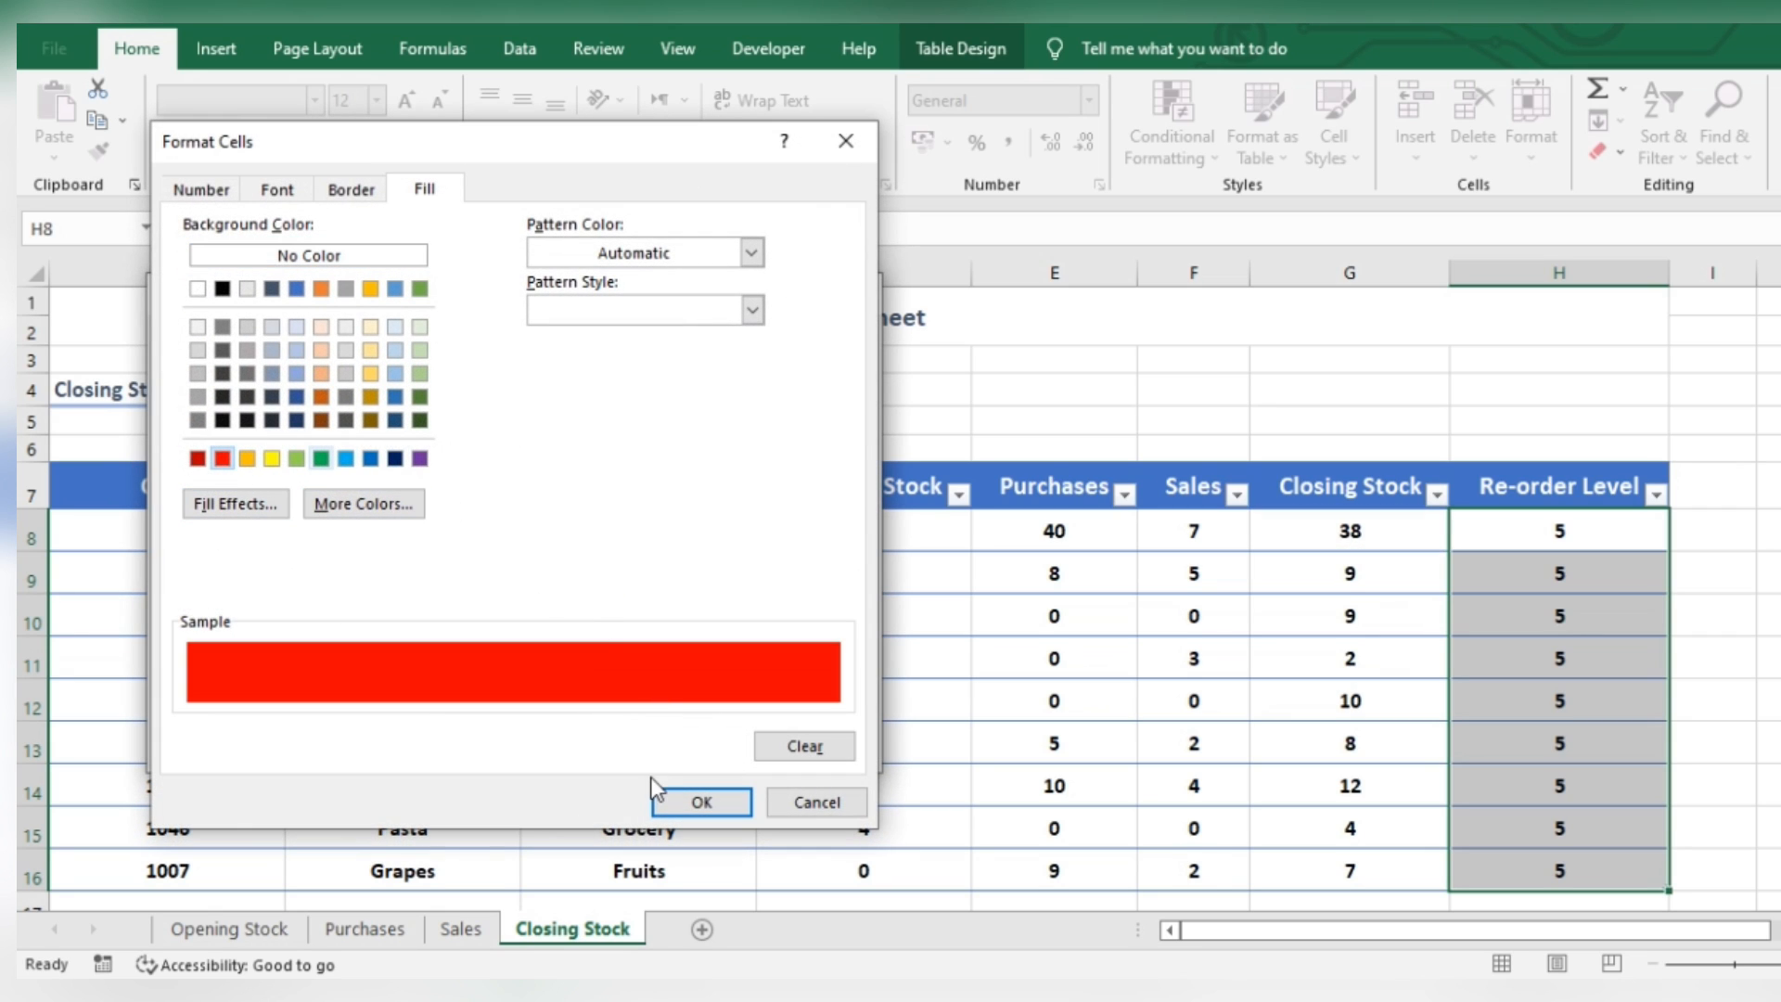
click(665, 798)
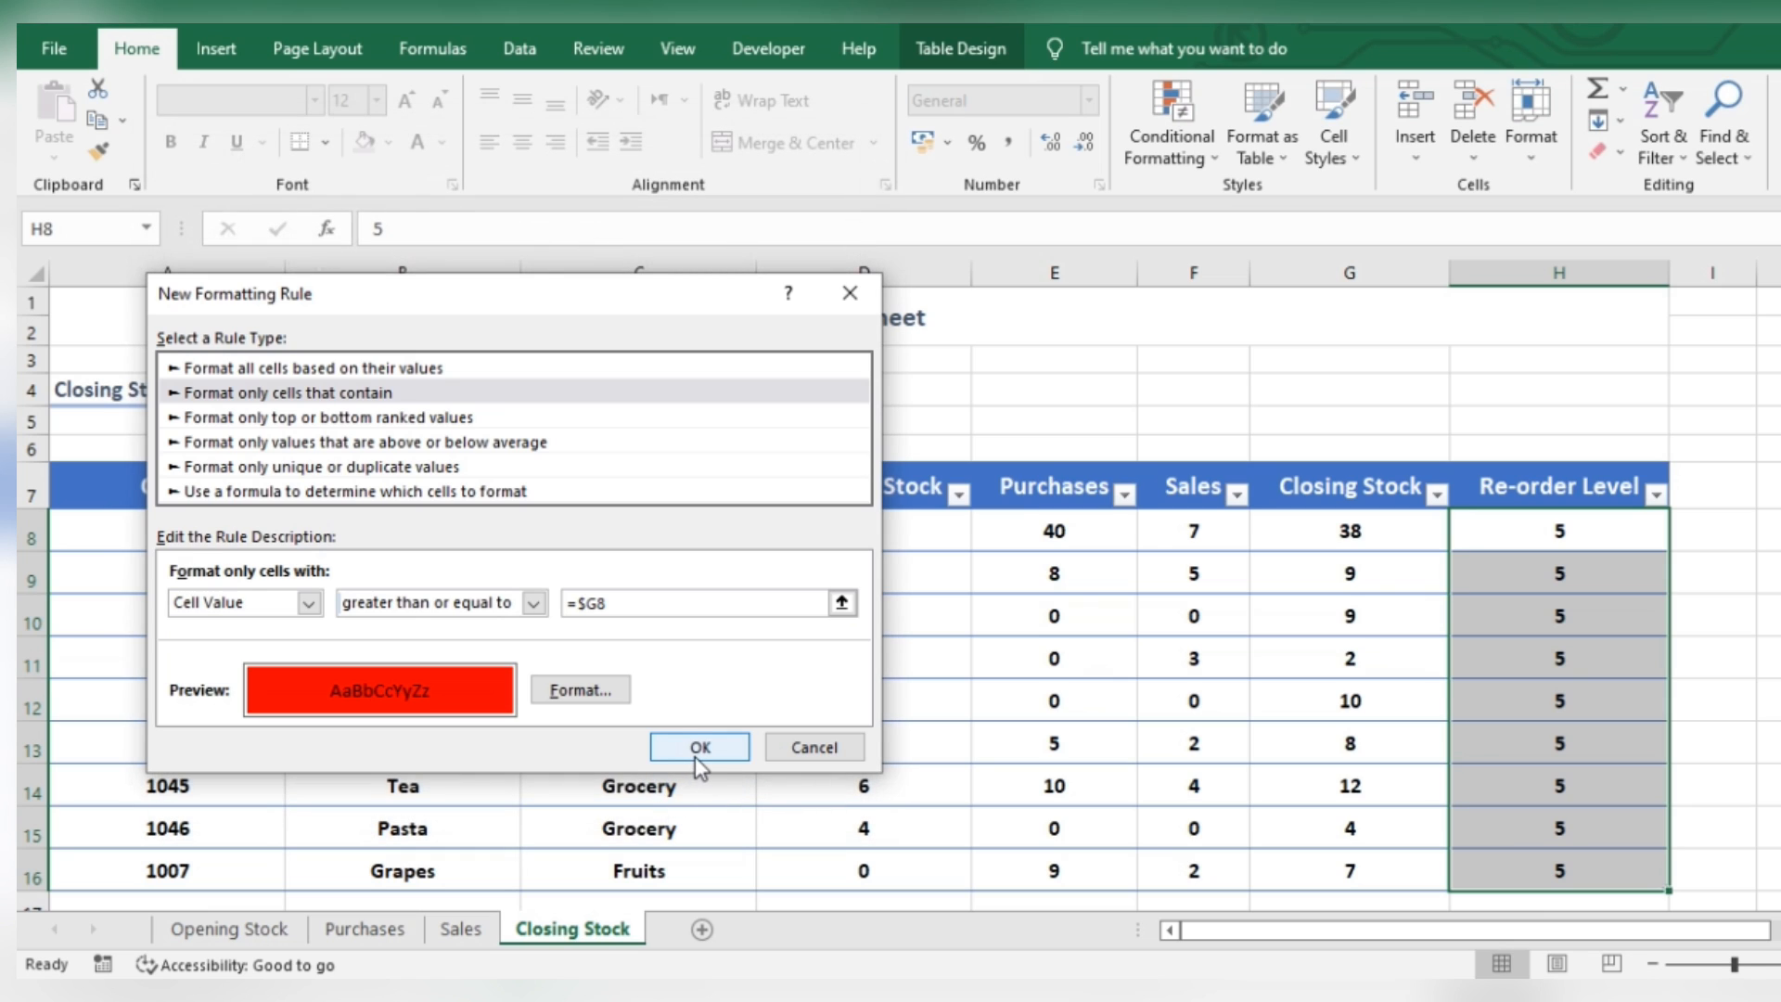
click(696, 749)
click(1514, 590)
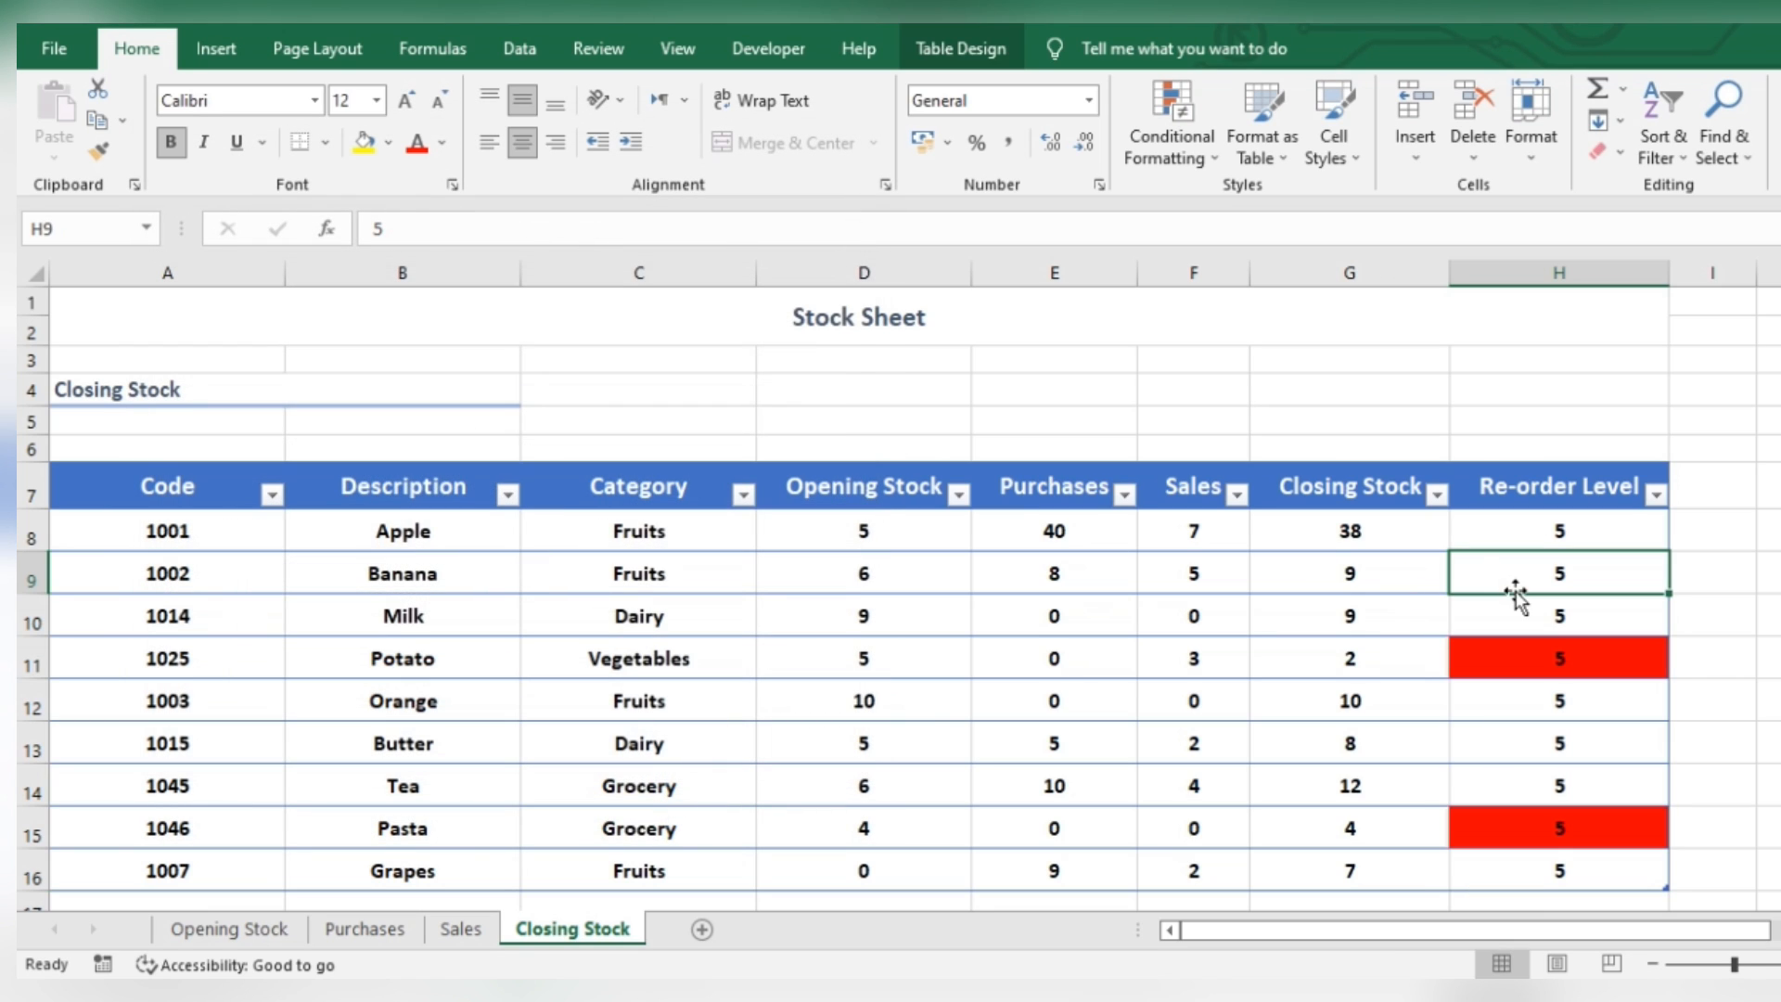
Step: Complete the 05/04/2022 Purchases row with code 1025 and quantity 20, and check the Closing Stock sheet
click(364, 929)
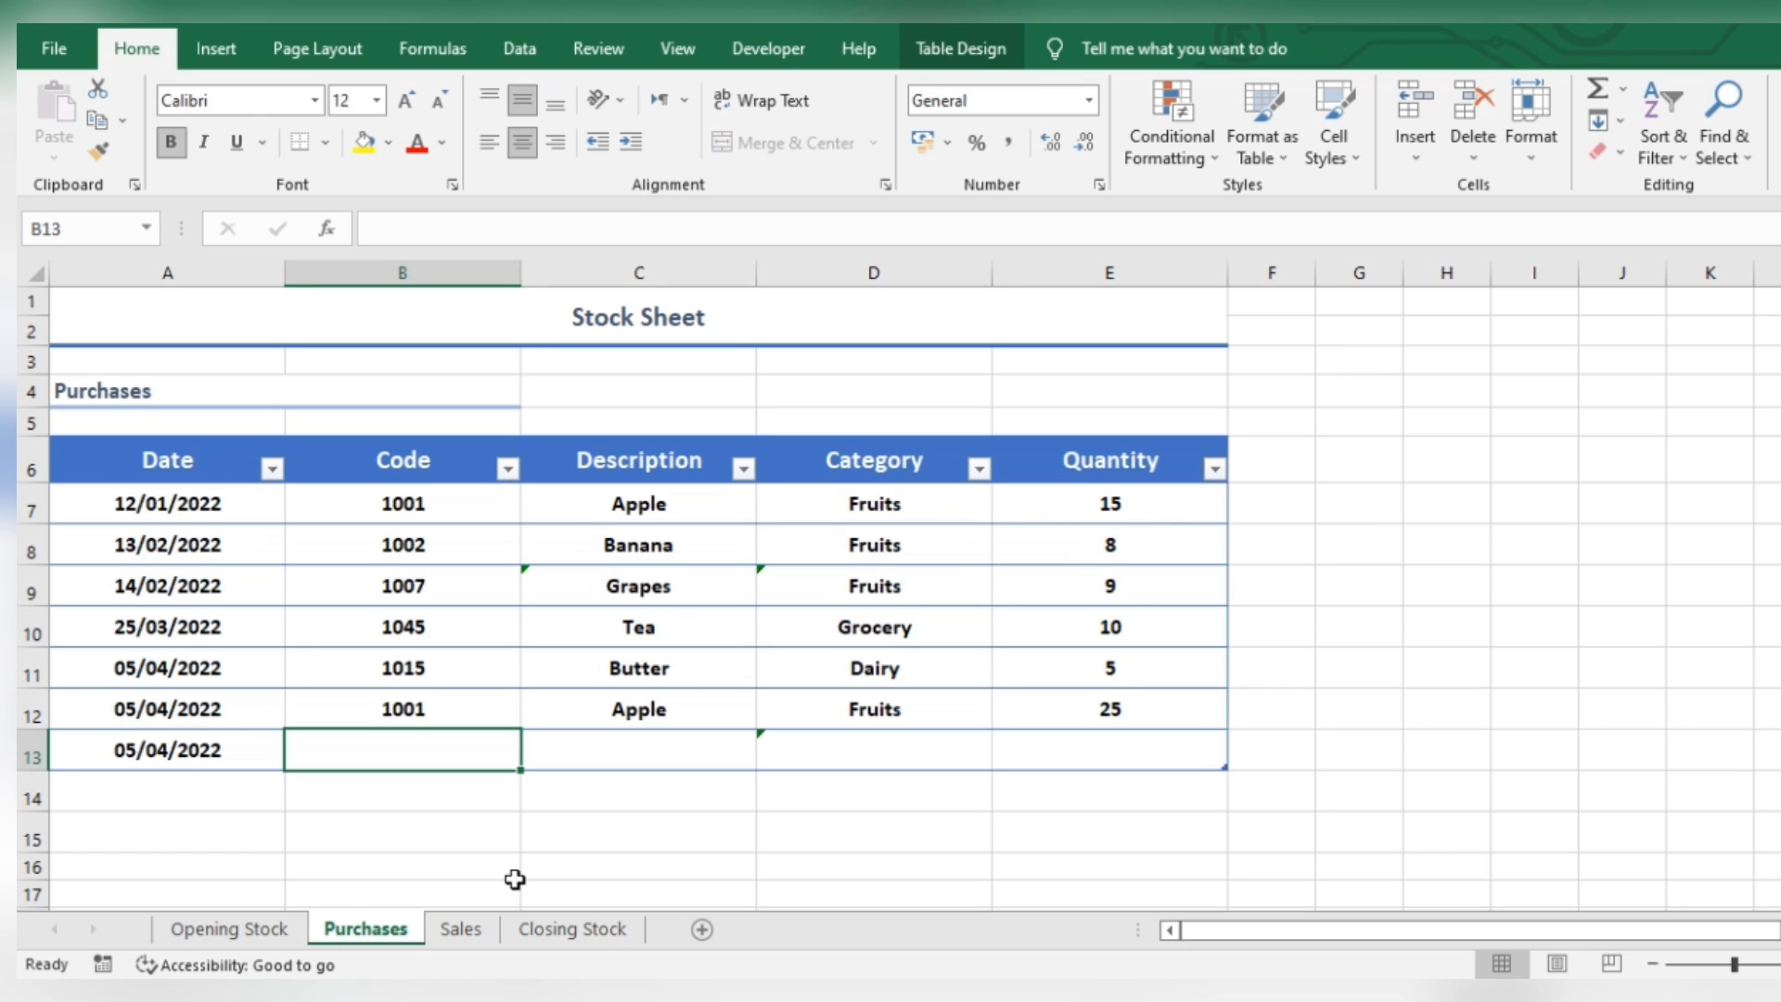
text(1025)
key(Tab)
key(Tab)
key(Tab)
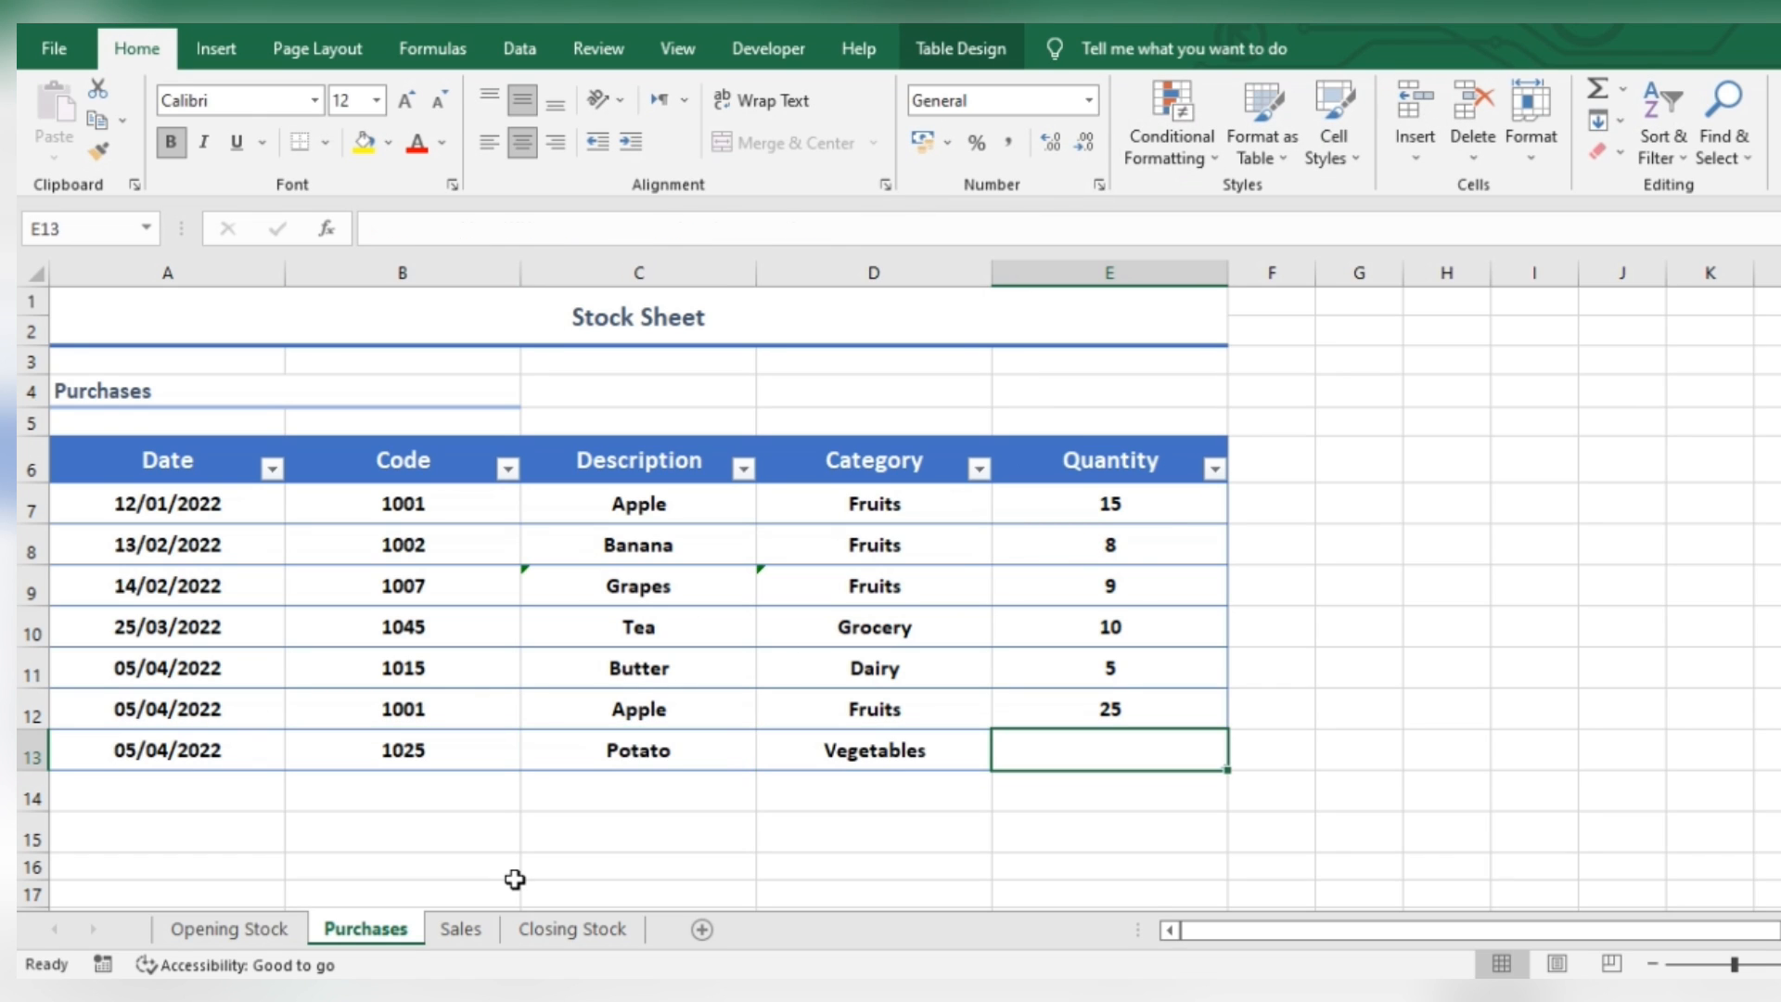
text(20)
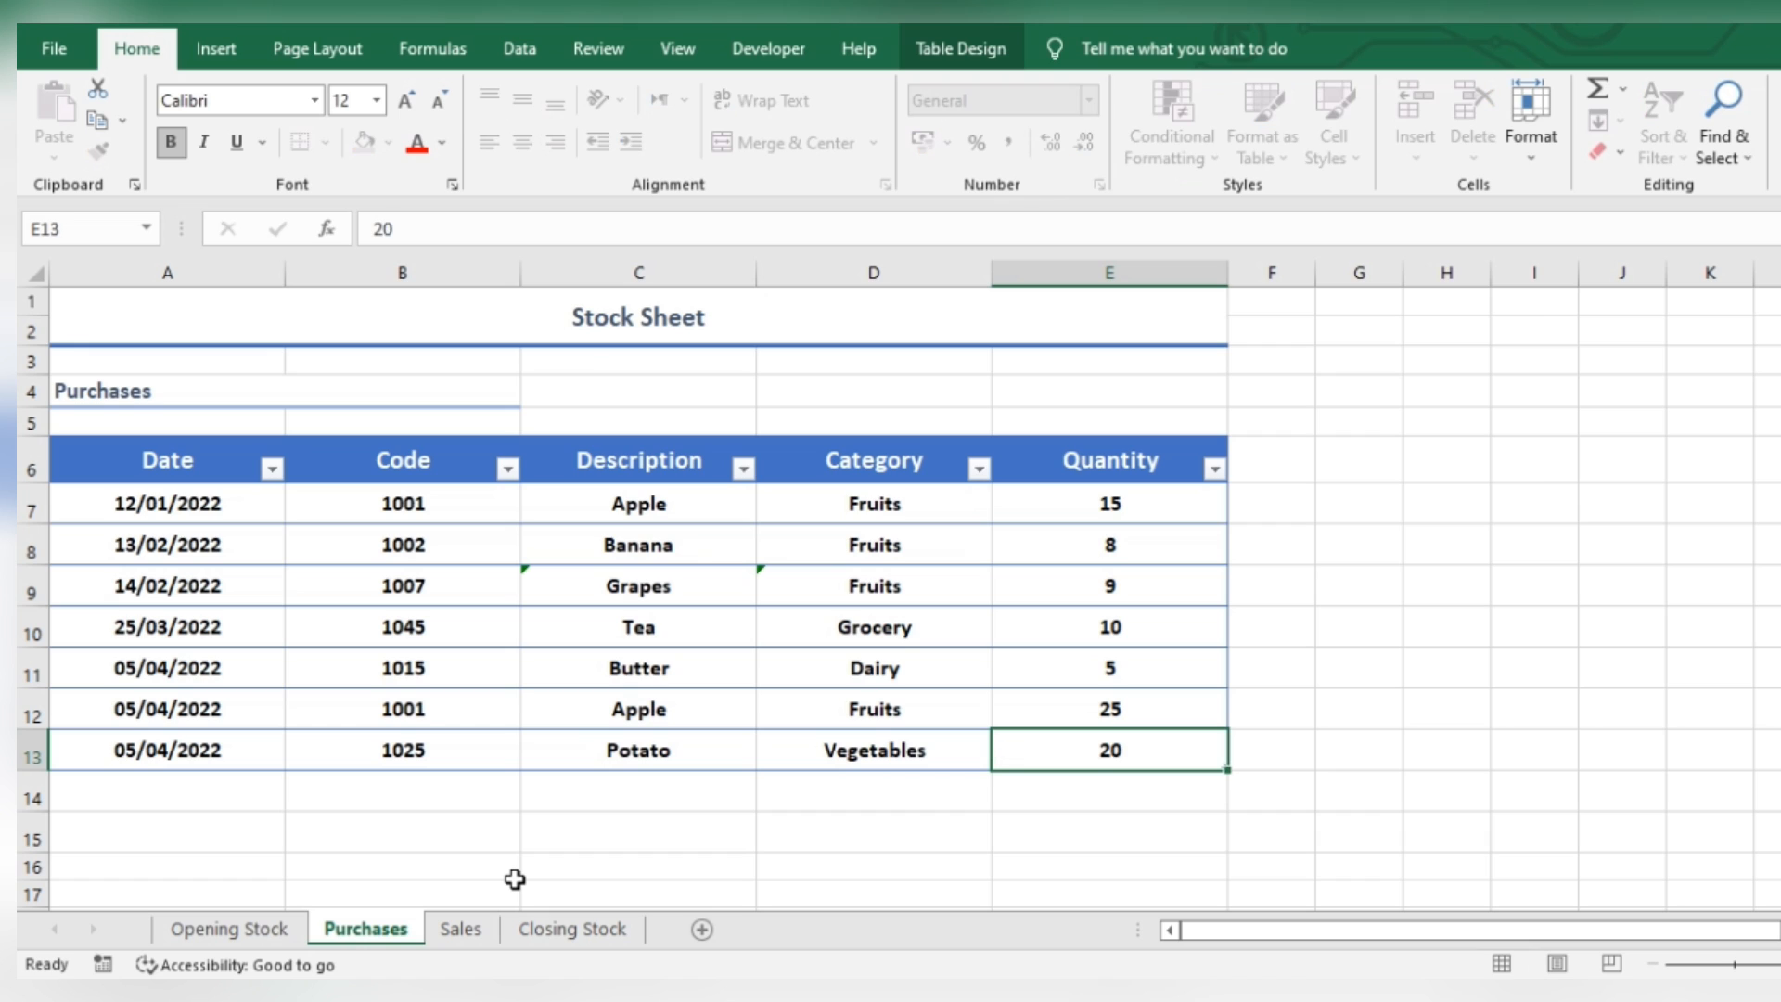
key(Tab)
click(542, 925)
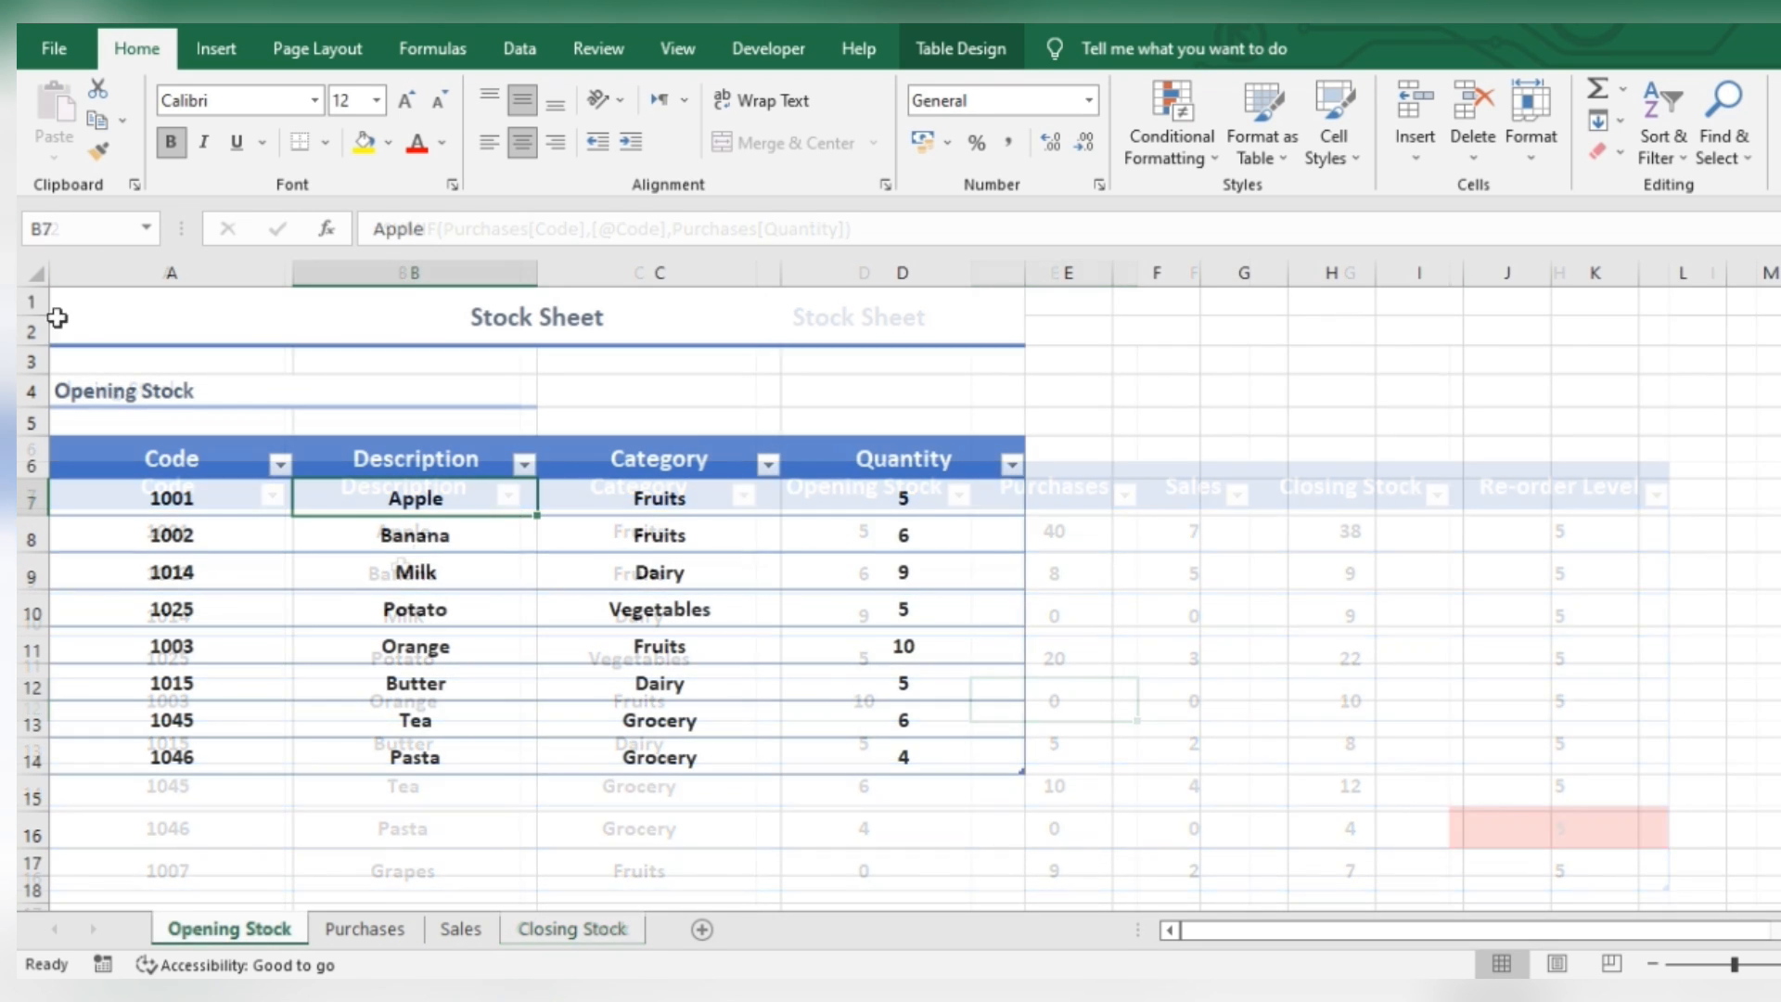
Step: Insert three blank rows above the title on the Opening Stock, Purchases, Sales and Closing Stock sheets
drag(31, 301, 31, 360)
key(ctrl+shift+plus)
click(364, 929)
key(ctrl+shift+plus)
click(461, 929)
key(ctrl+shift+plus)
click(572, 928)
key(ctrl+shift+plus)
click(228, 928)
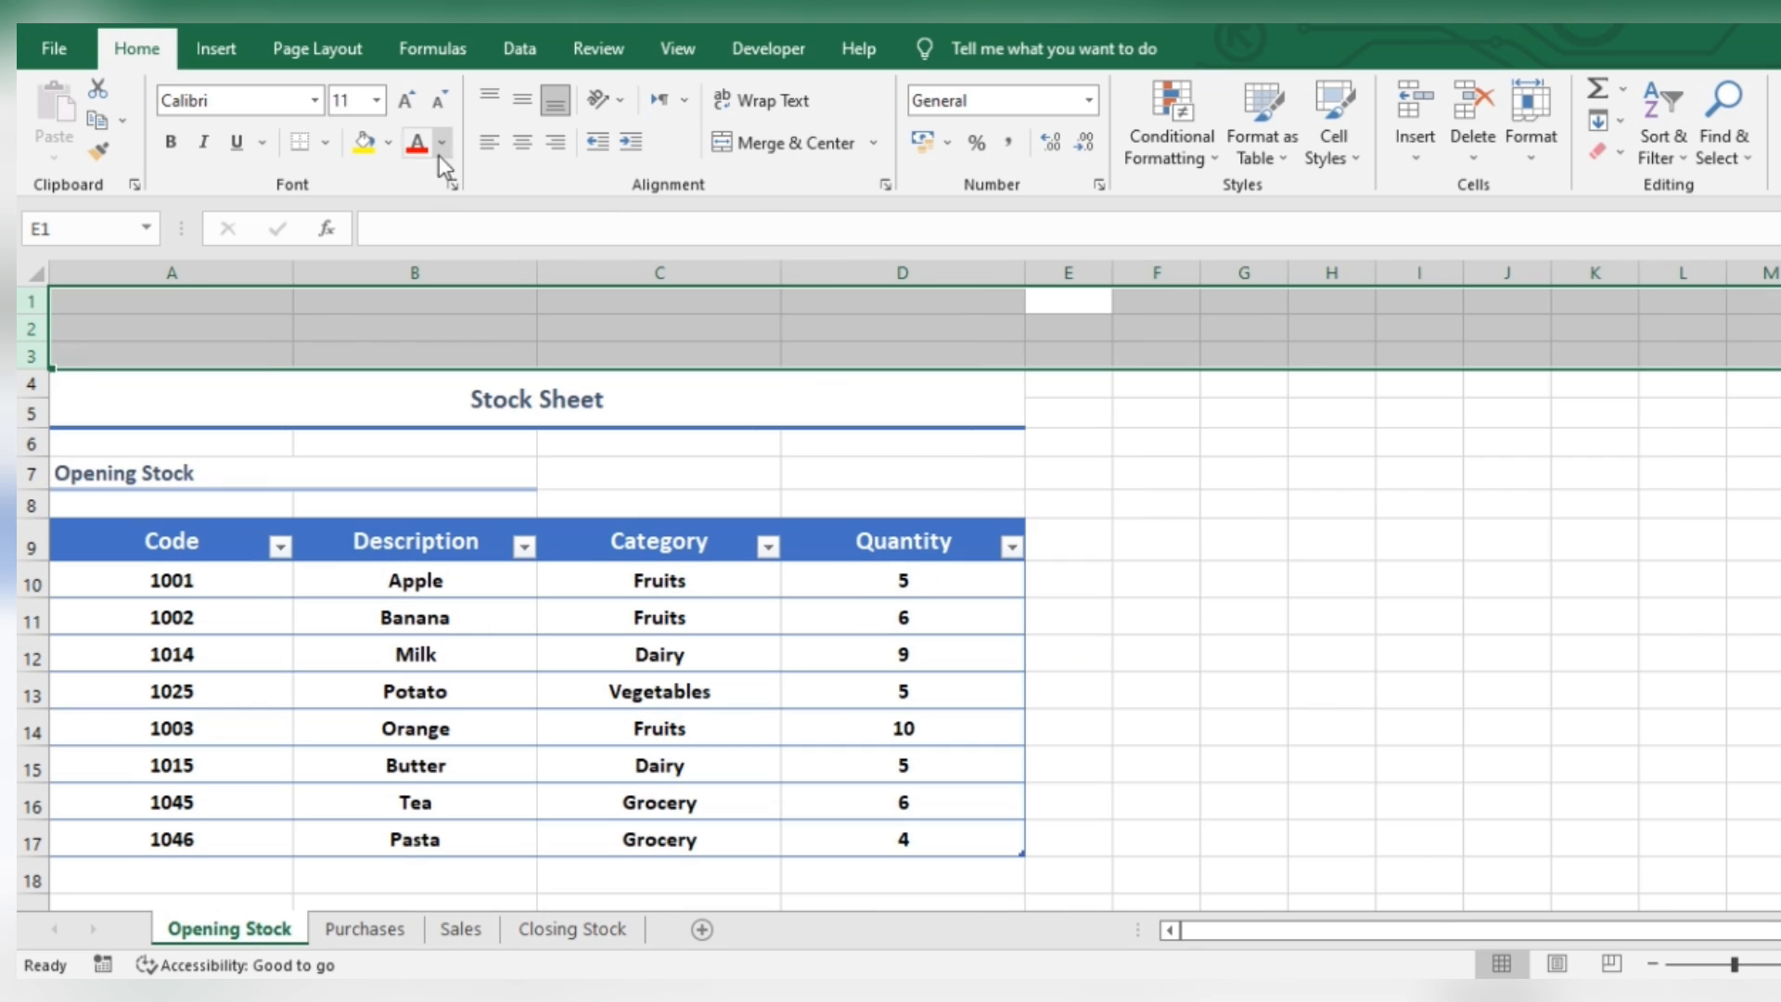
Step: Fill the three blank rows above the Opening Stock sheet's title with light gray
click(388, 142)
click(365, 226)
click(208, 342)
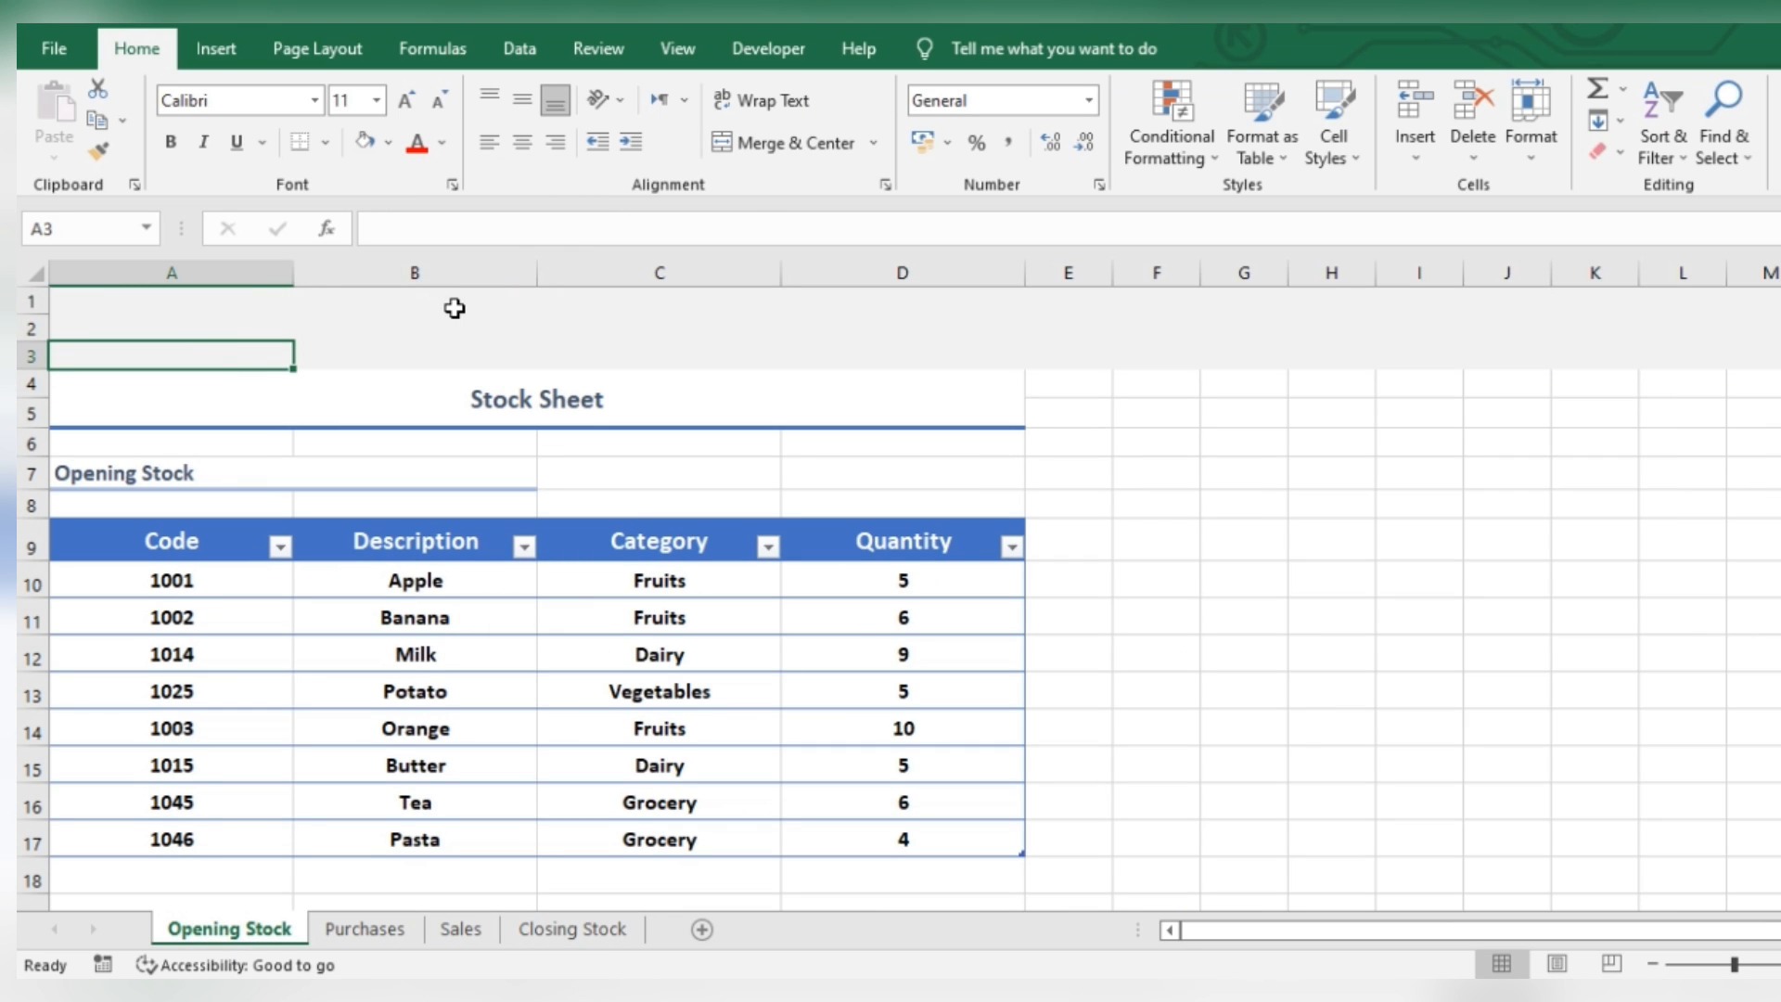
Step: Add a VBA module with a macro named wsact that runs Worksheets("opening stock").Activate, and return to the worksheet
click(791, 45)
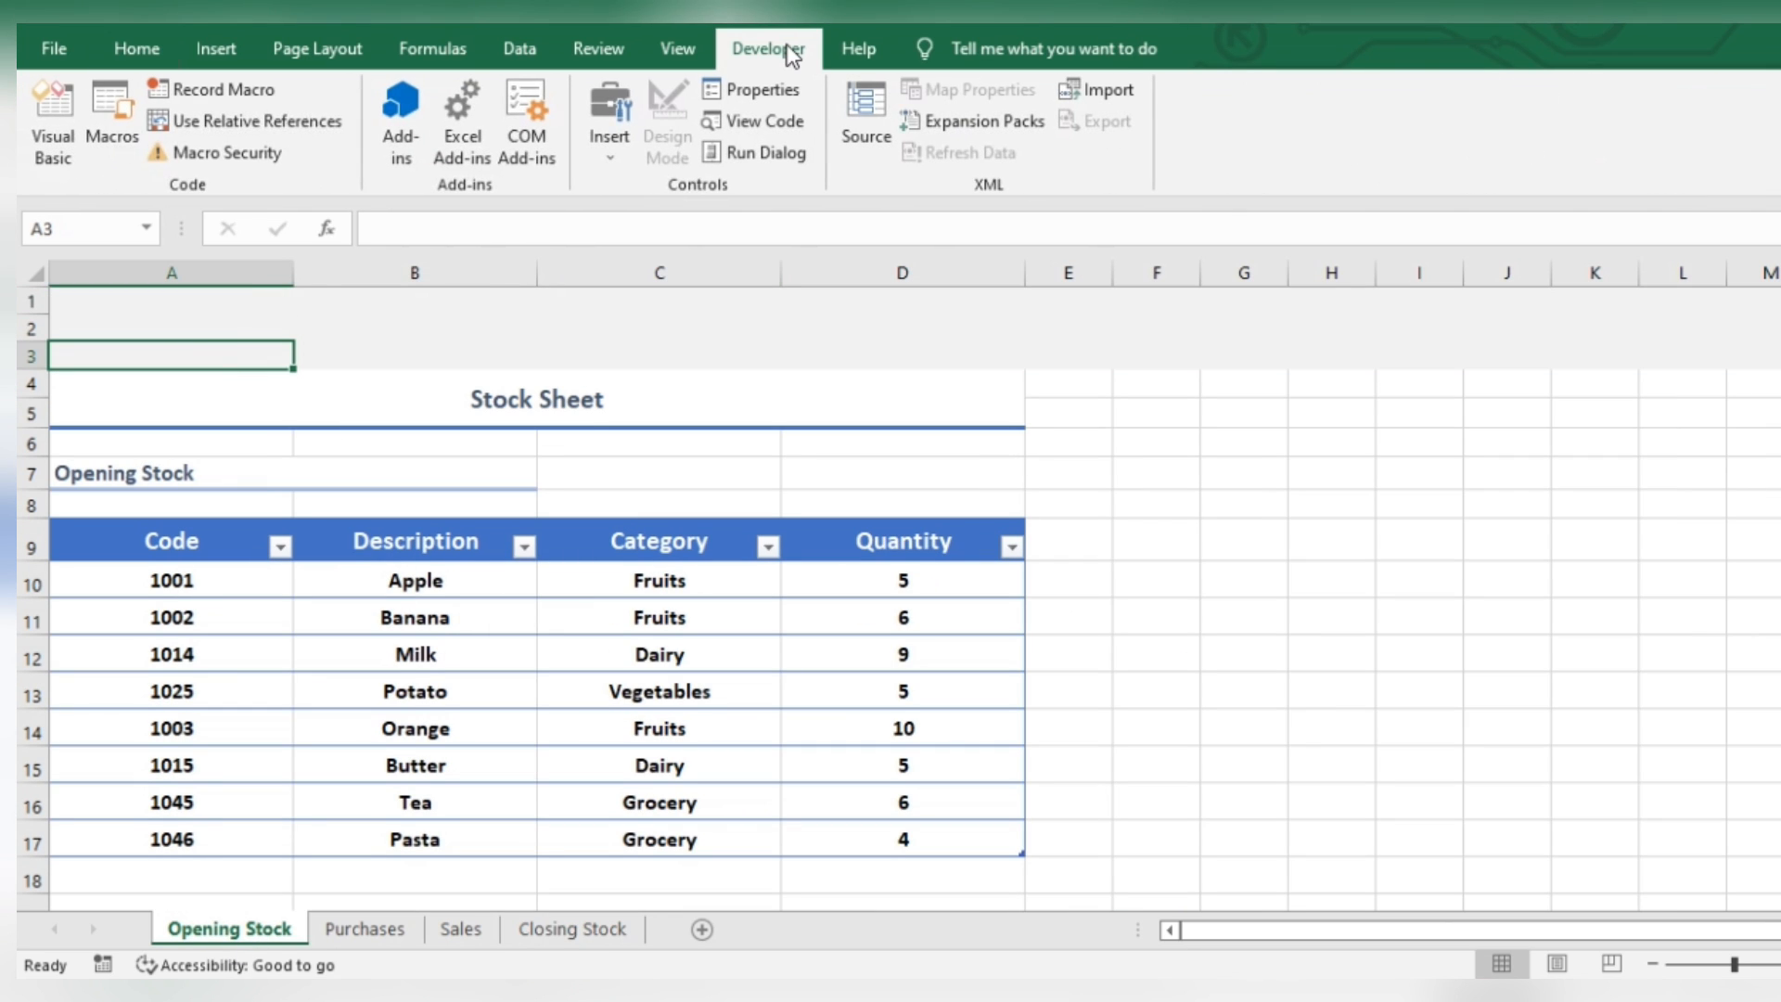
click(60, 148)
click(582, 100)
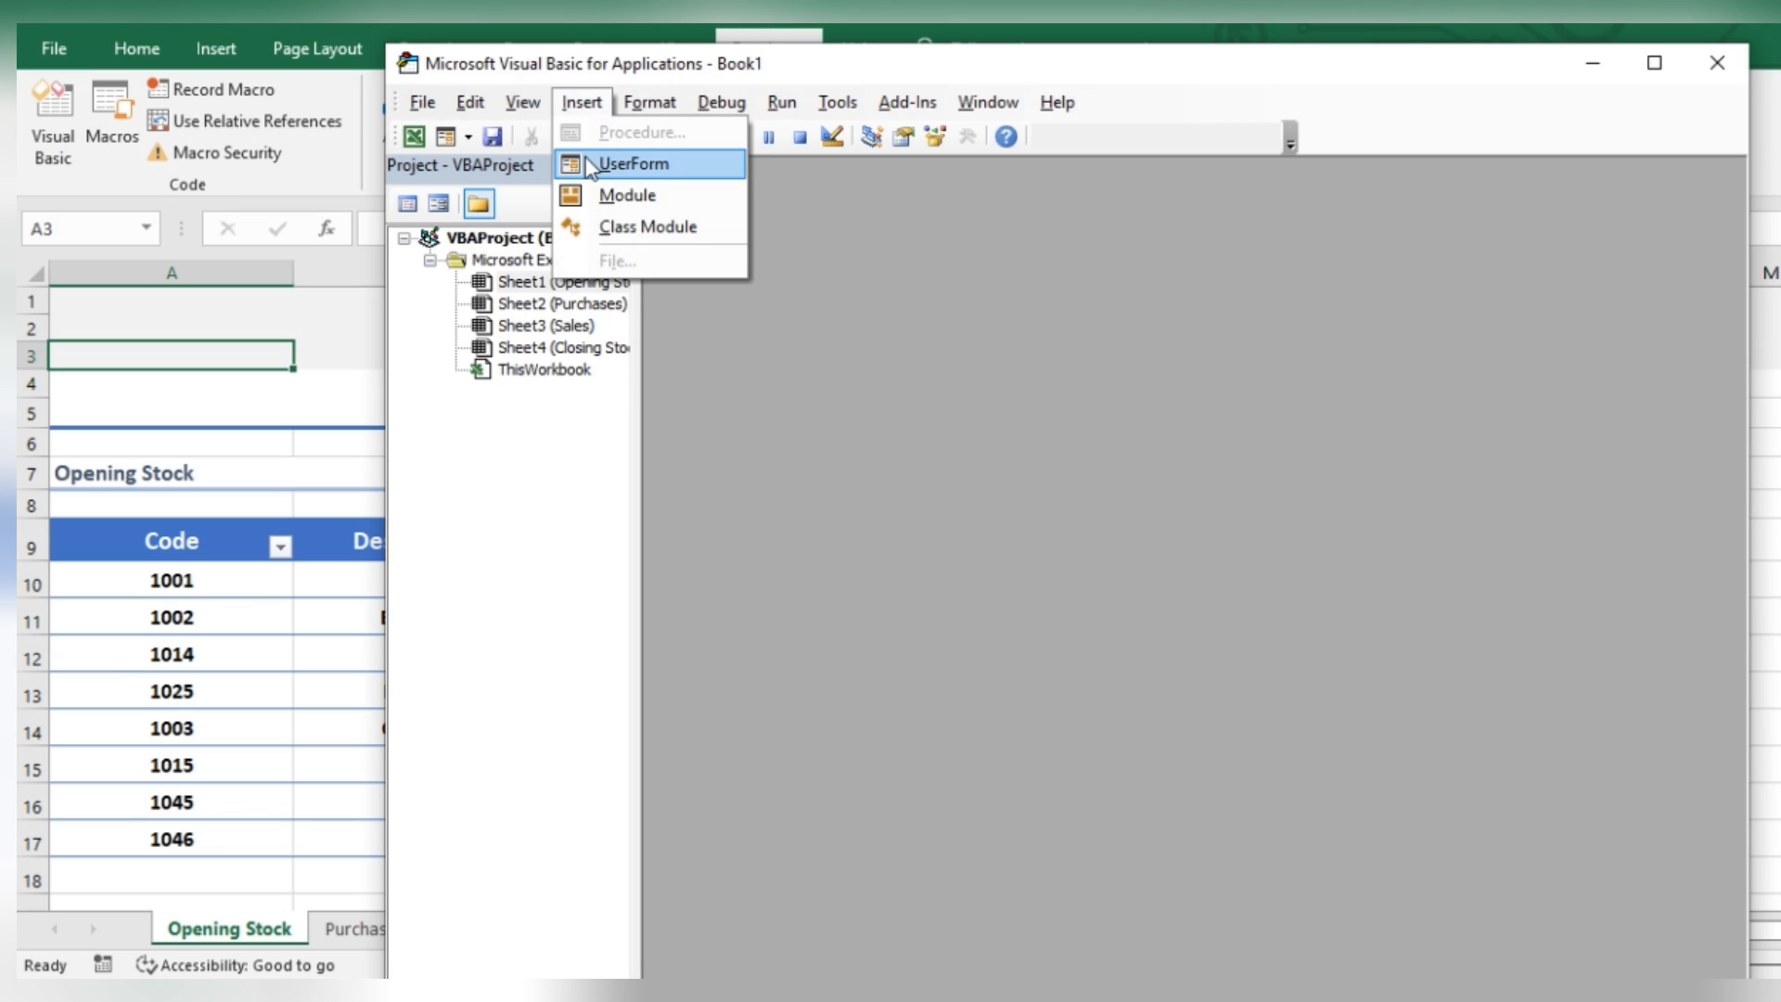
click(614, 191)
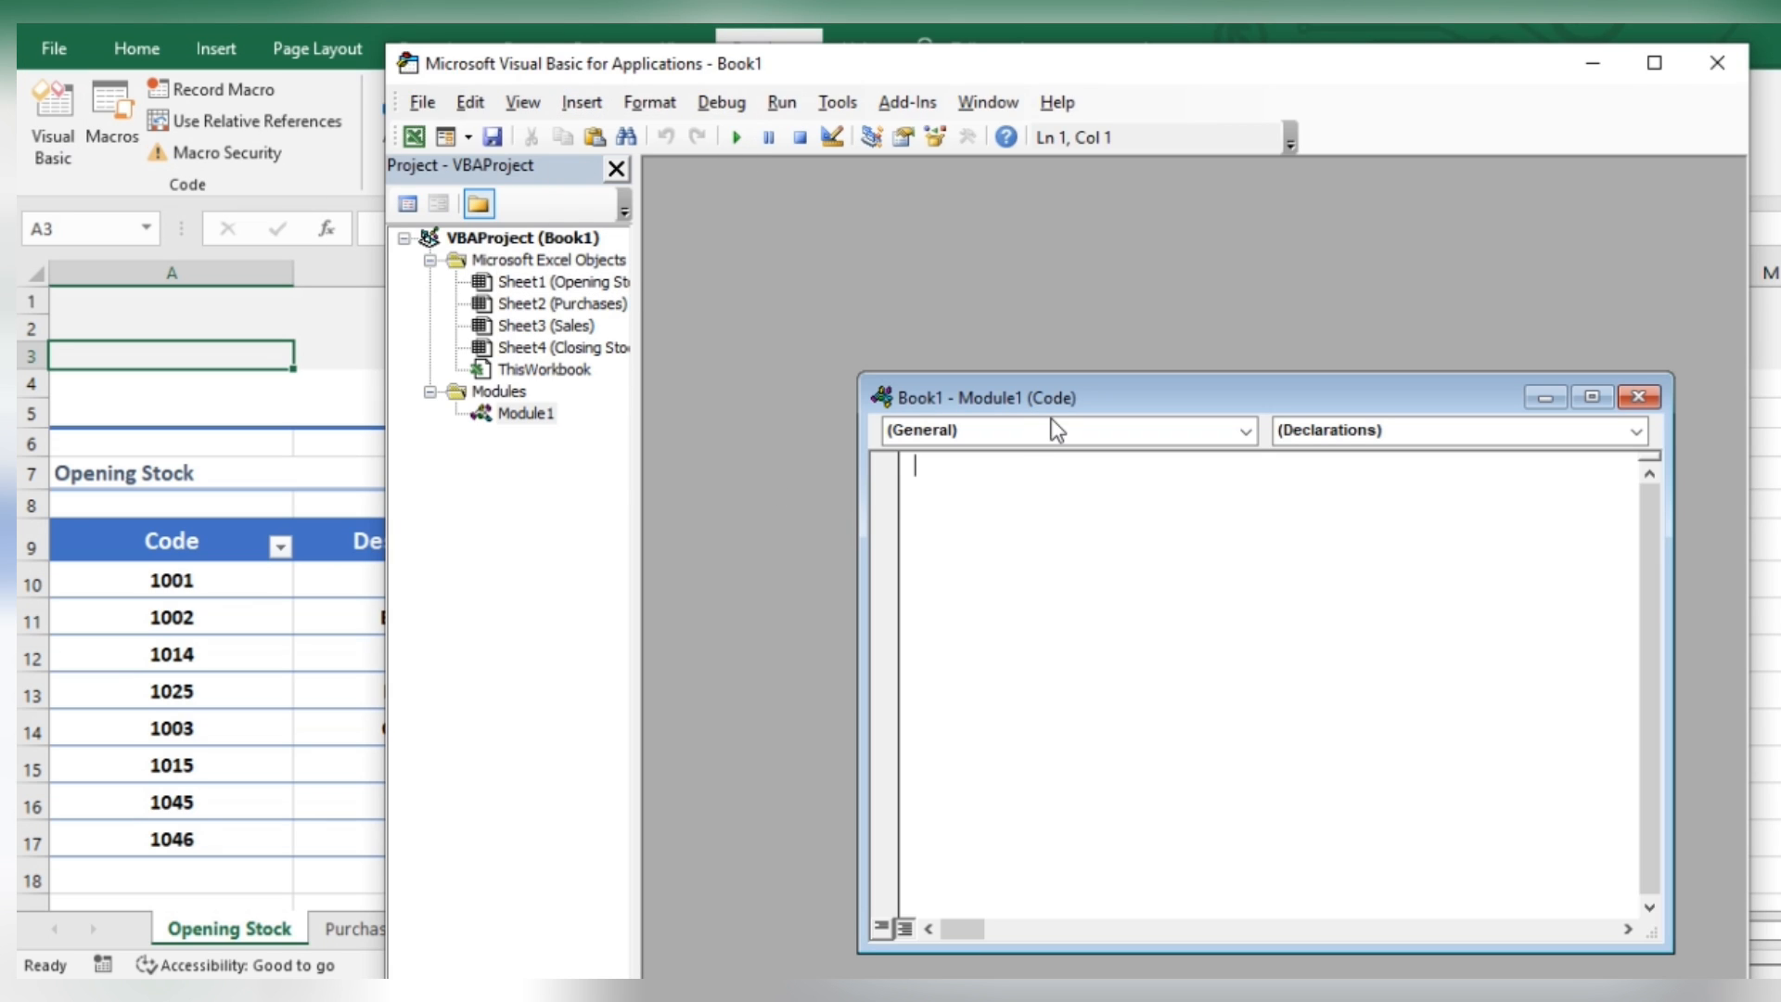
drag(1020, 400, 828, 287)
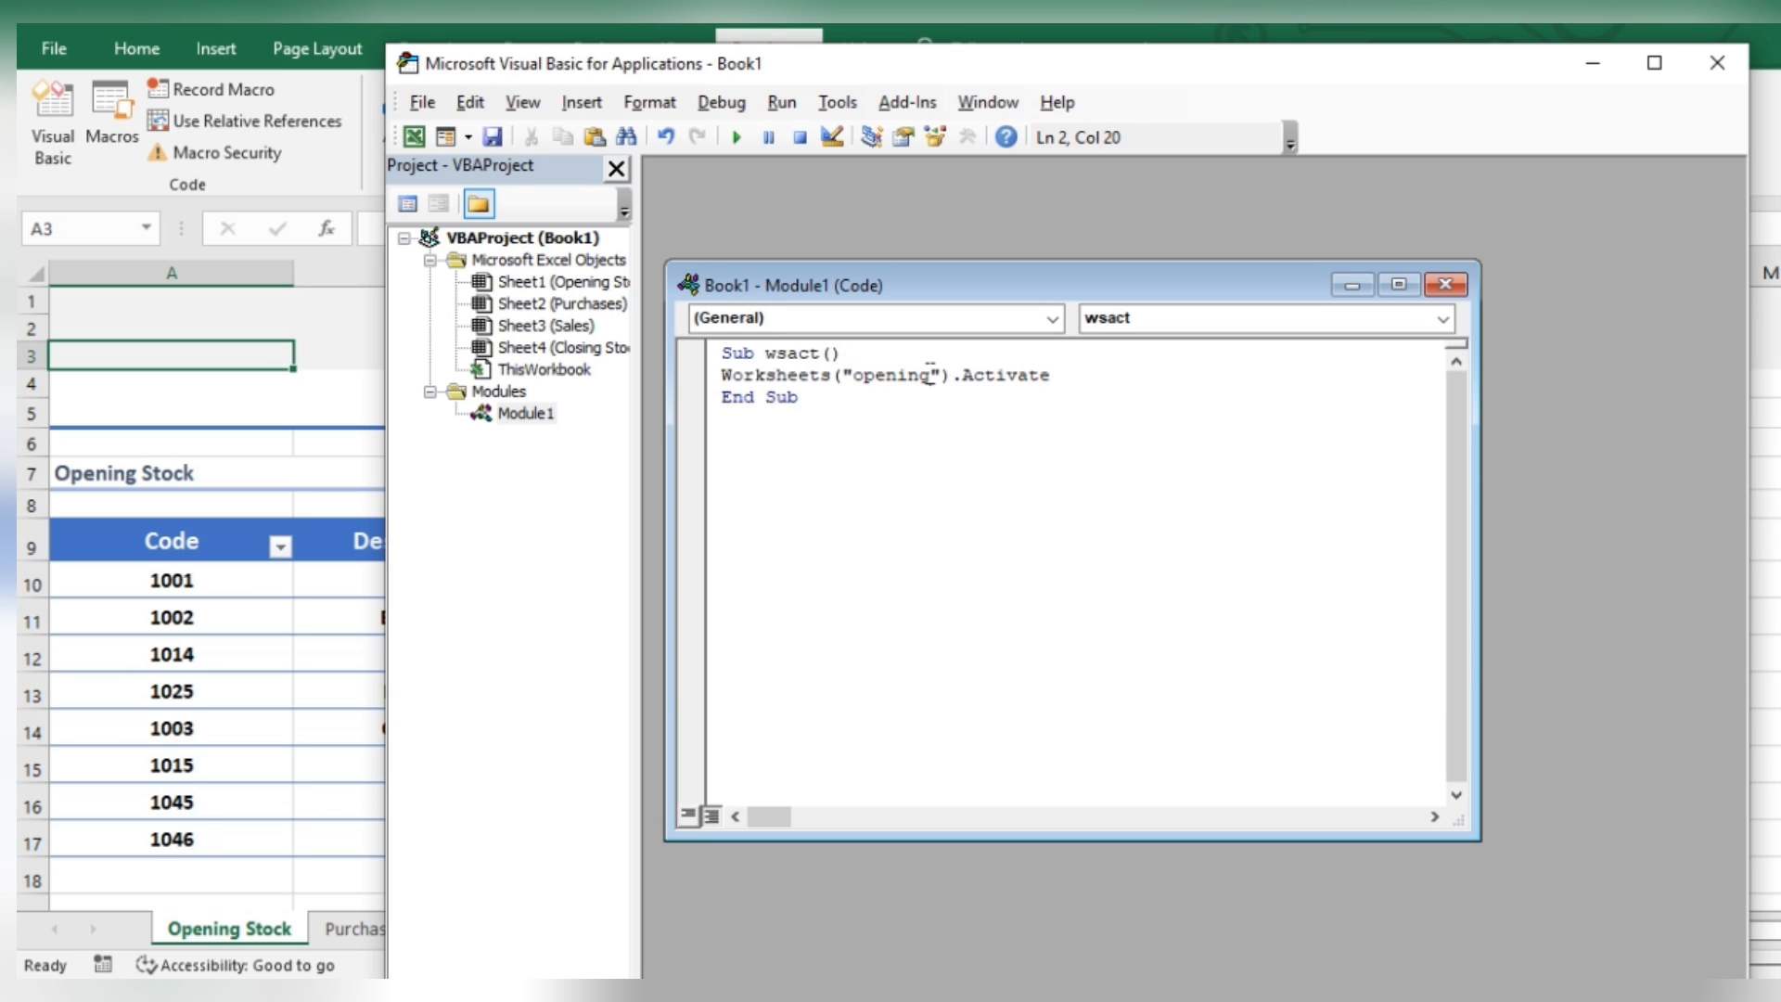
text(stock)
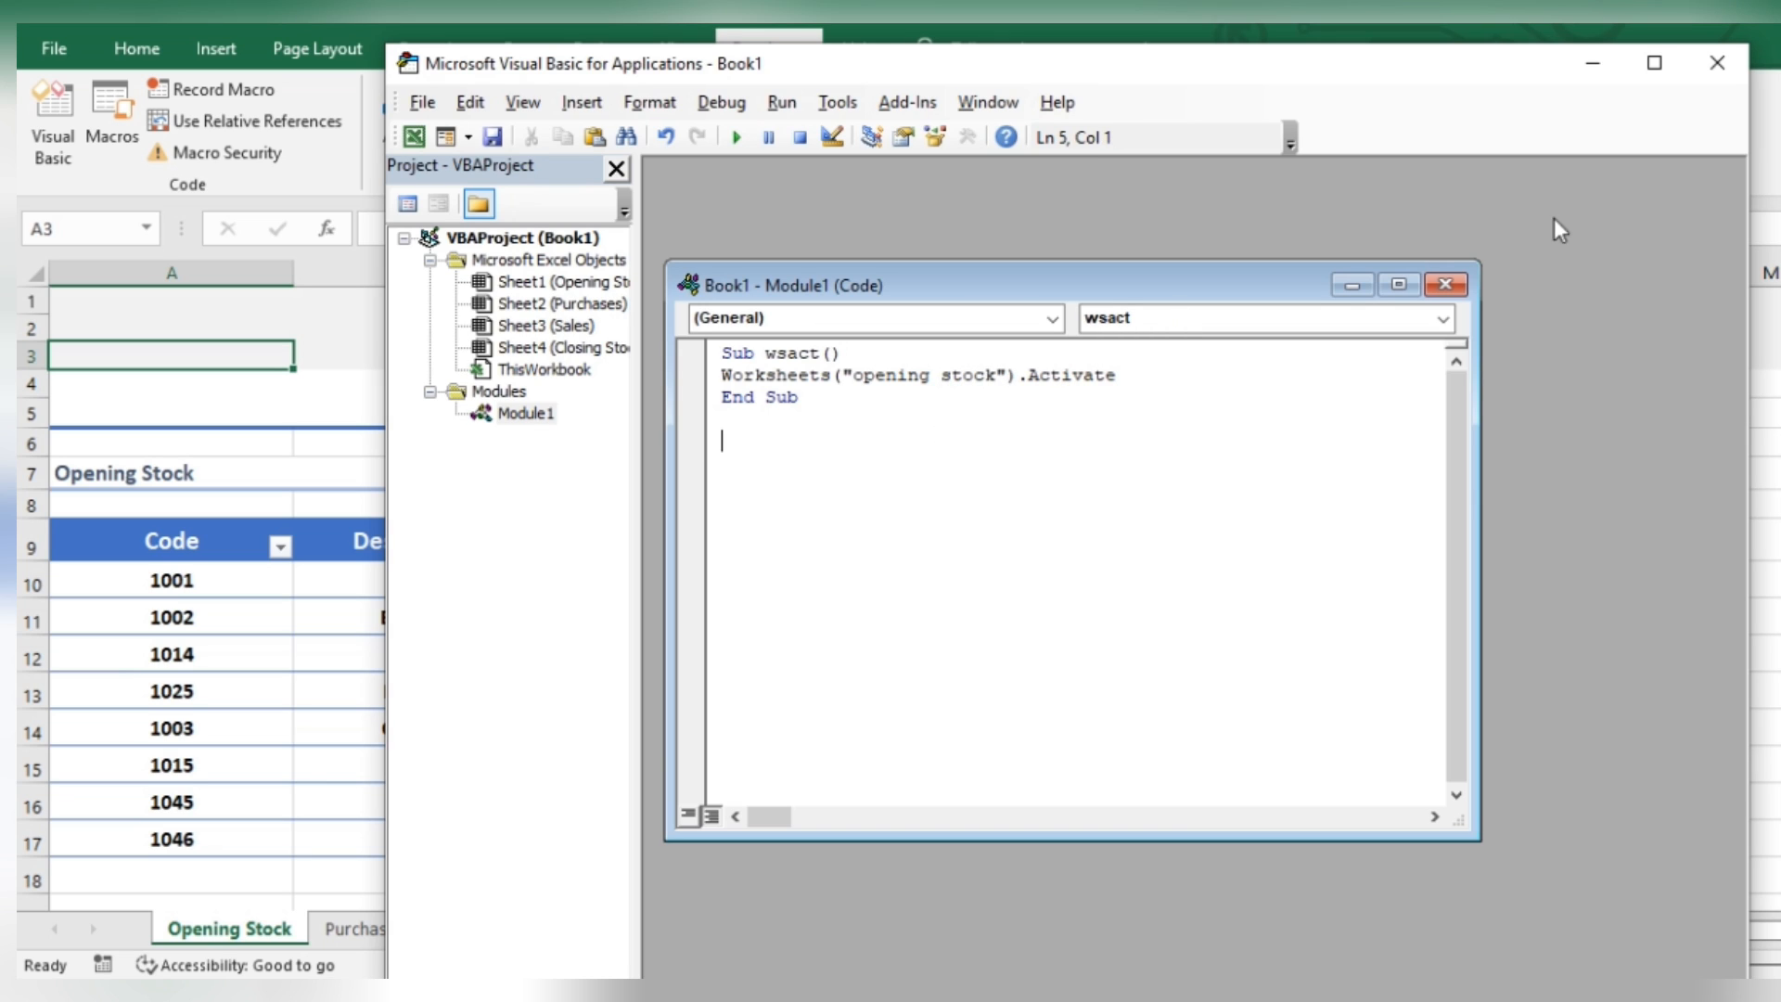
click(1717, 62)
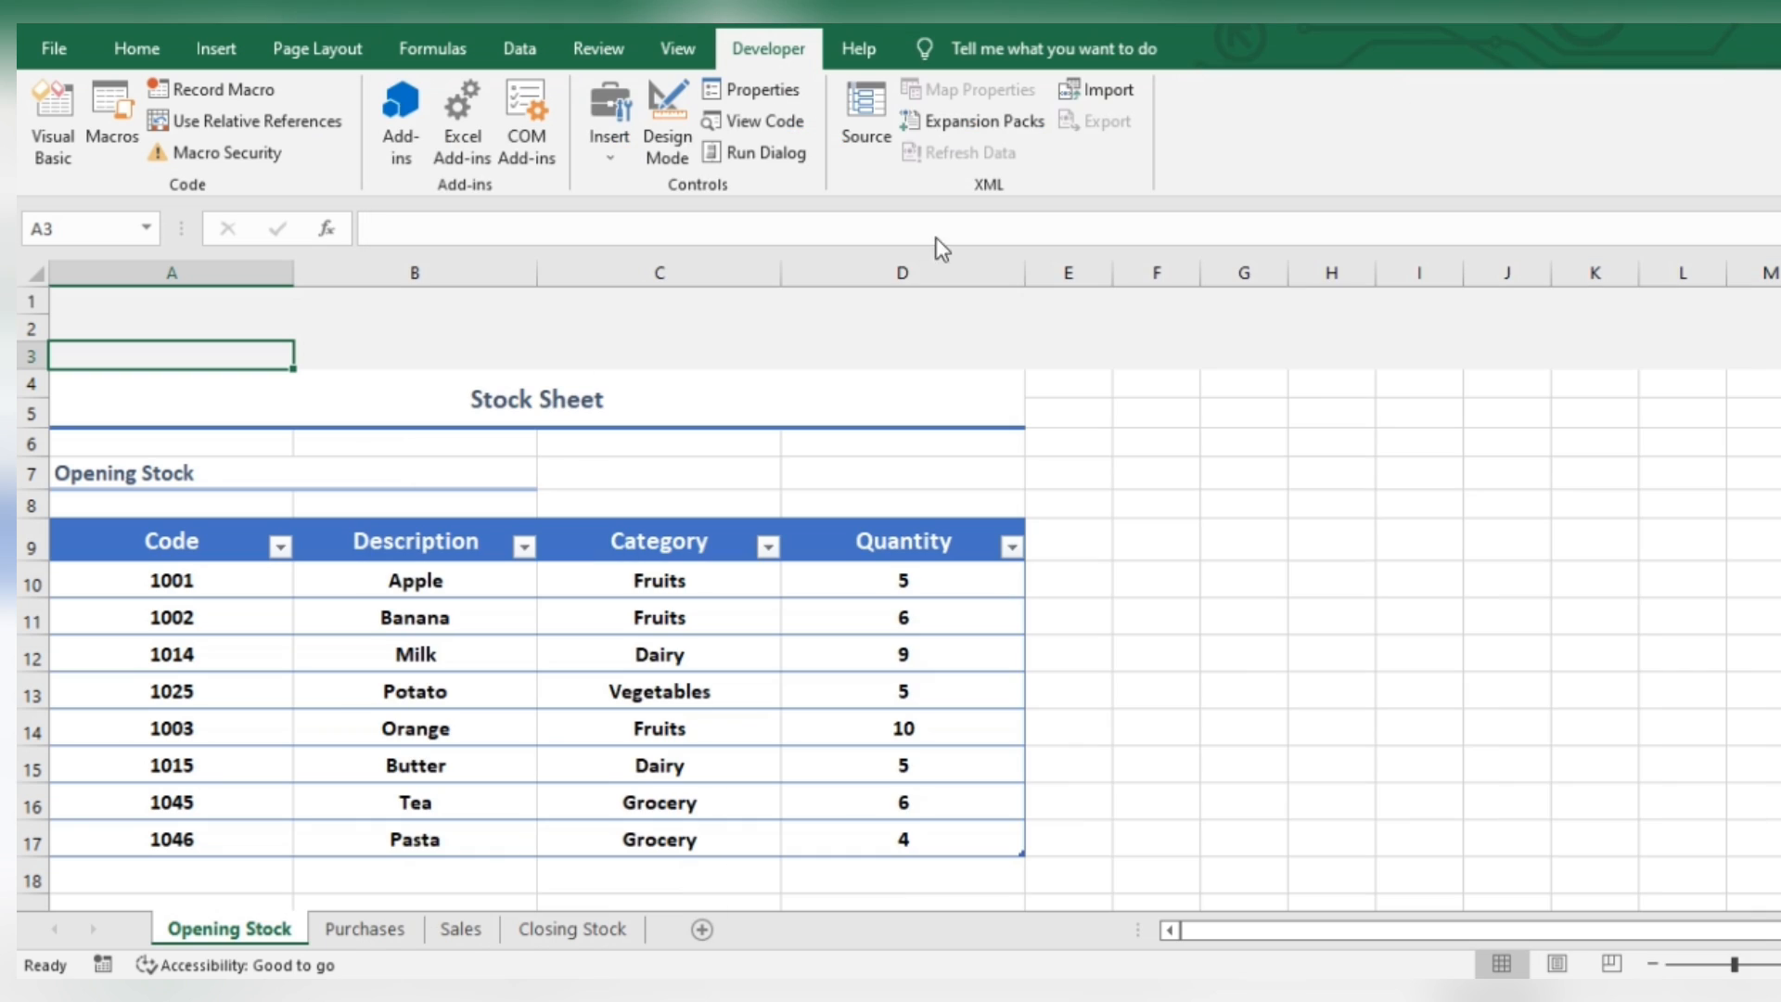
Step: Draw a form control button in rows 1 to 3 across columns A and B and assign the wsact macro
click(615, 132)
click(602, 209)
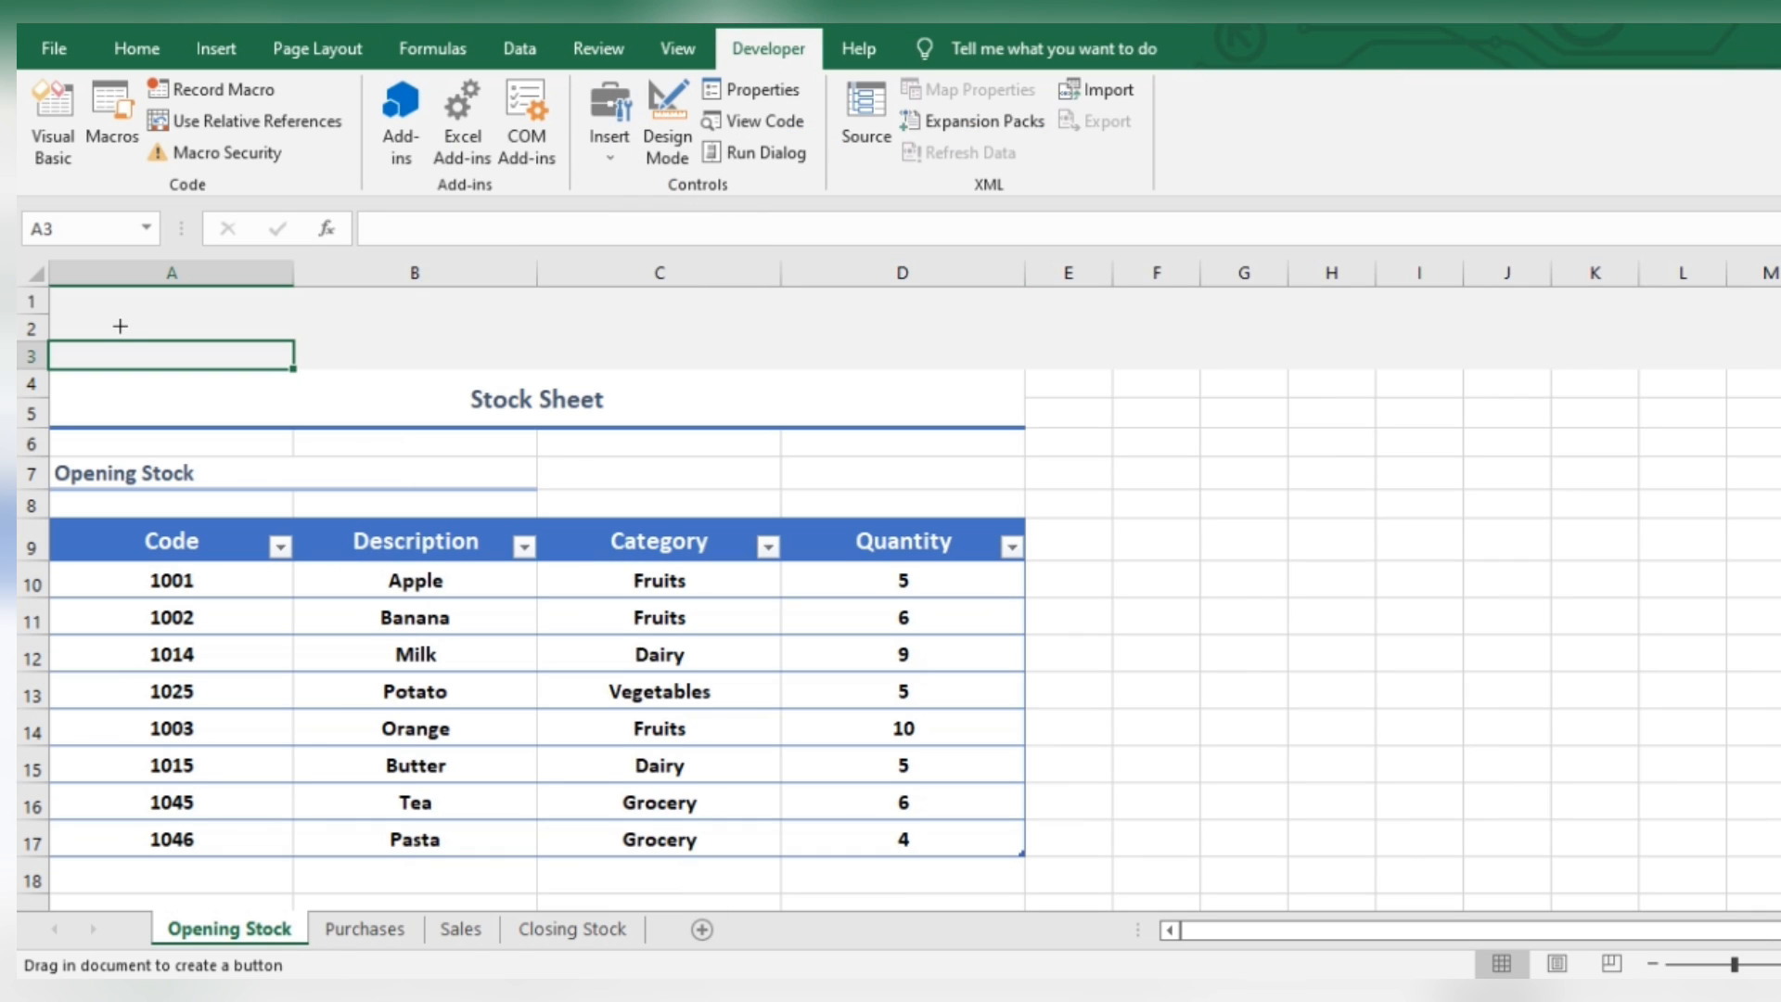
drag(78, 299, 371, 364)
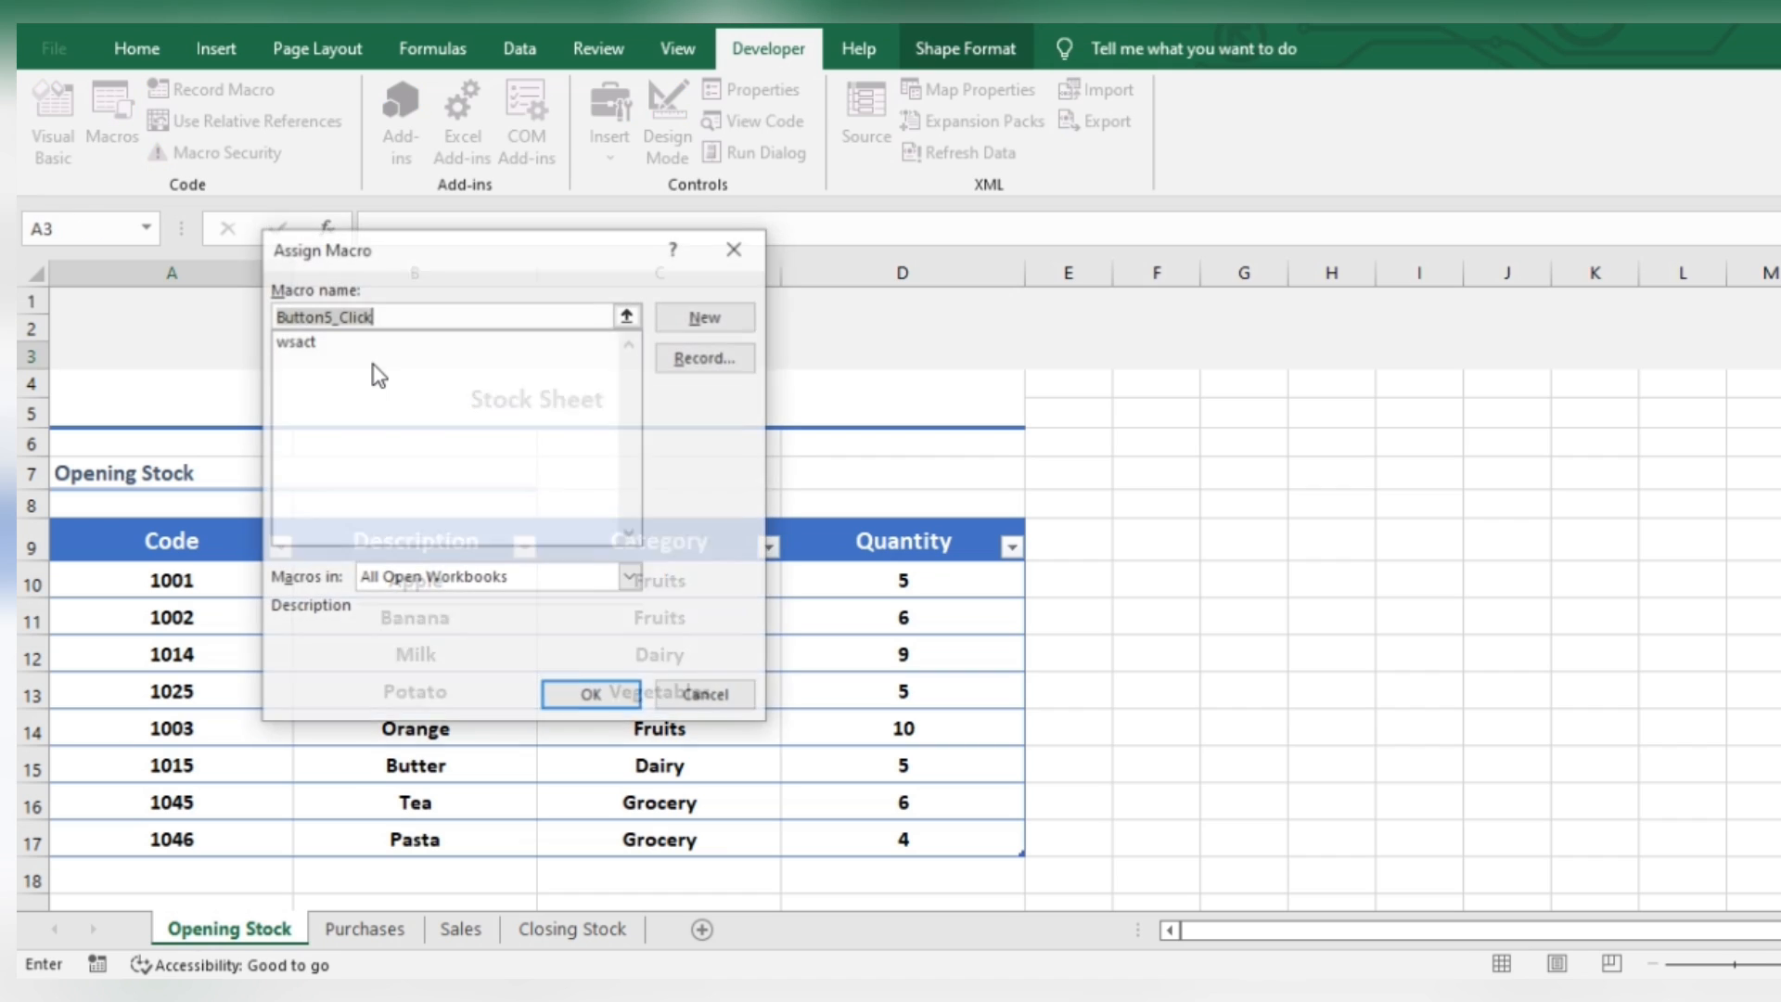
double_click(308, 342)
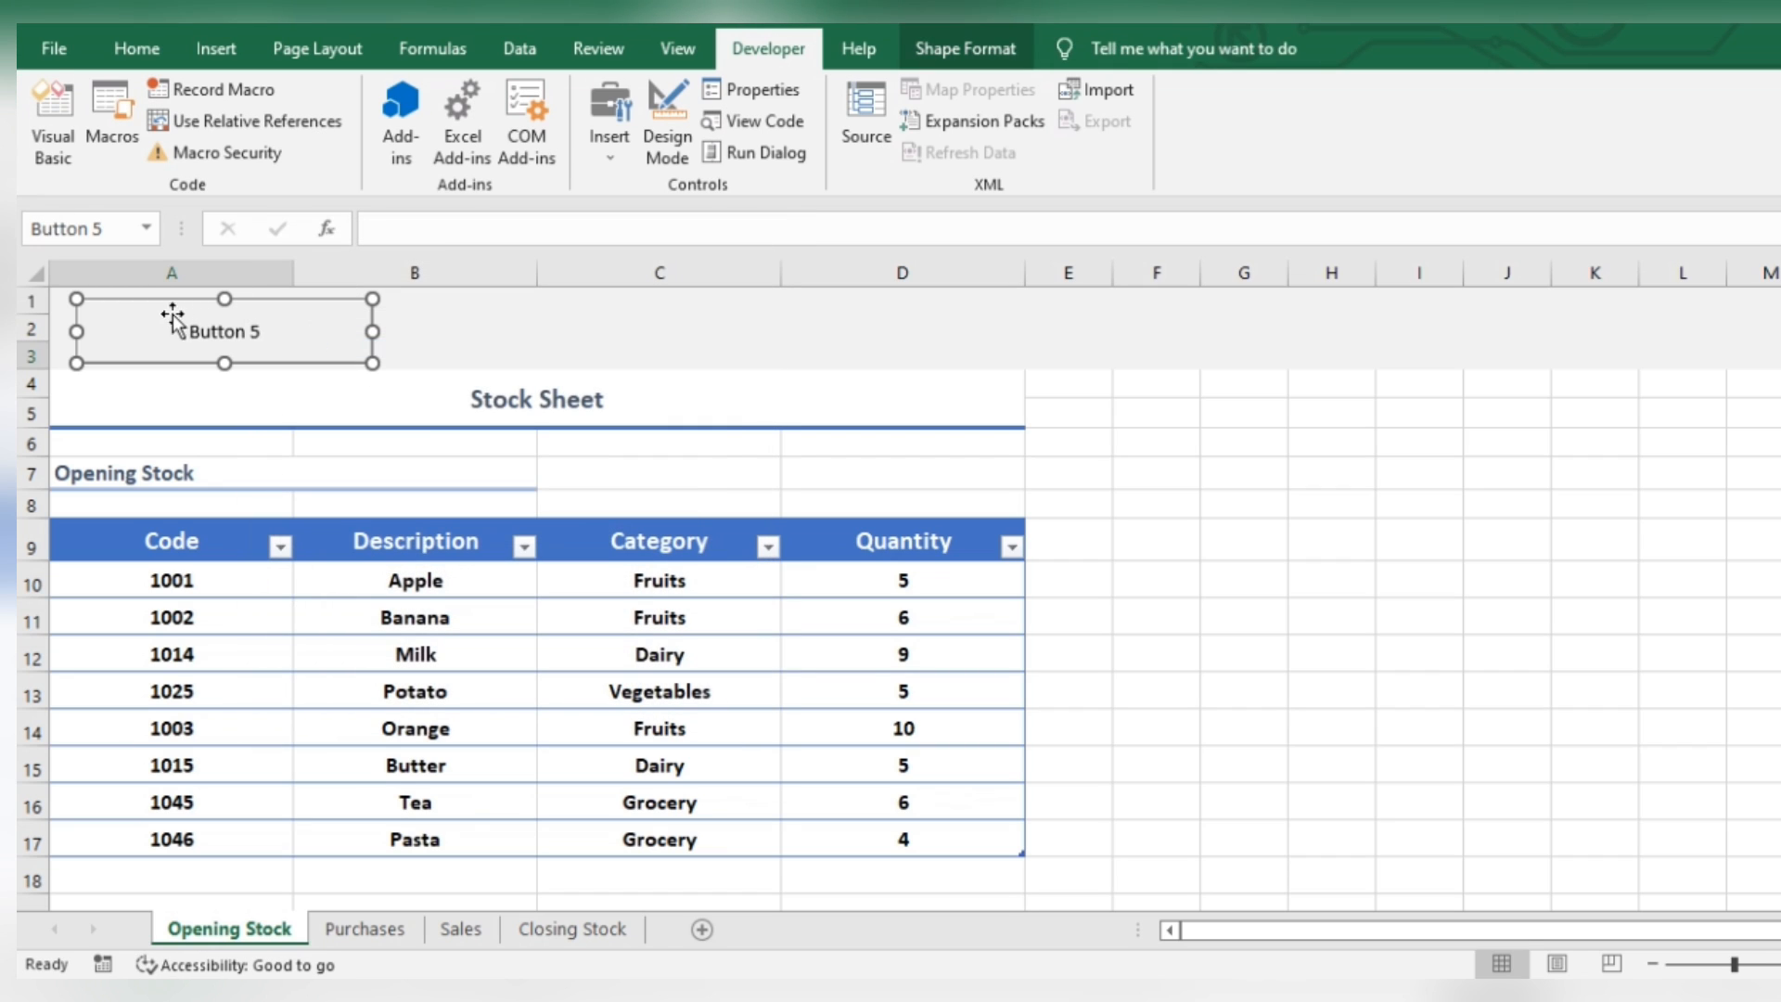
Step: Label the new button Opening Stock, make its text bold and enlarge the font by two steps
right_click(259, 327)
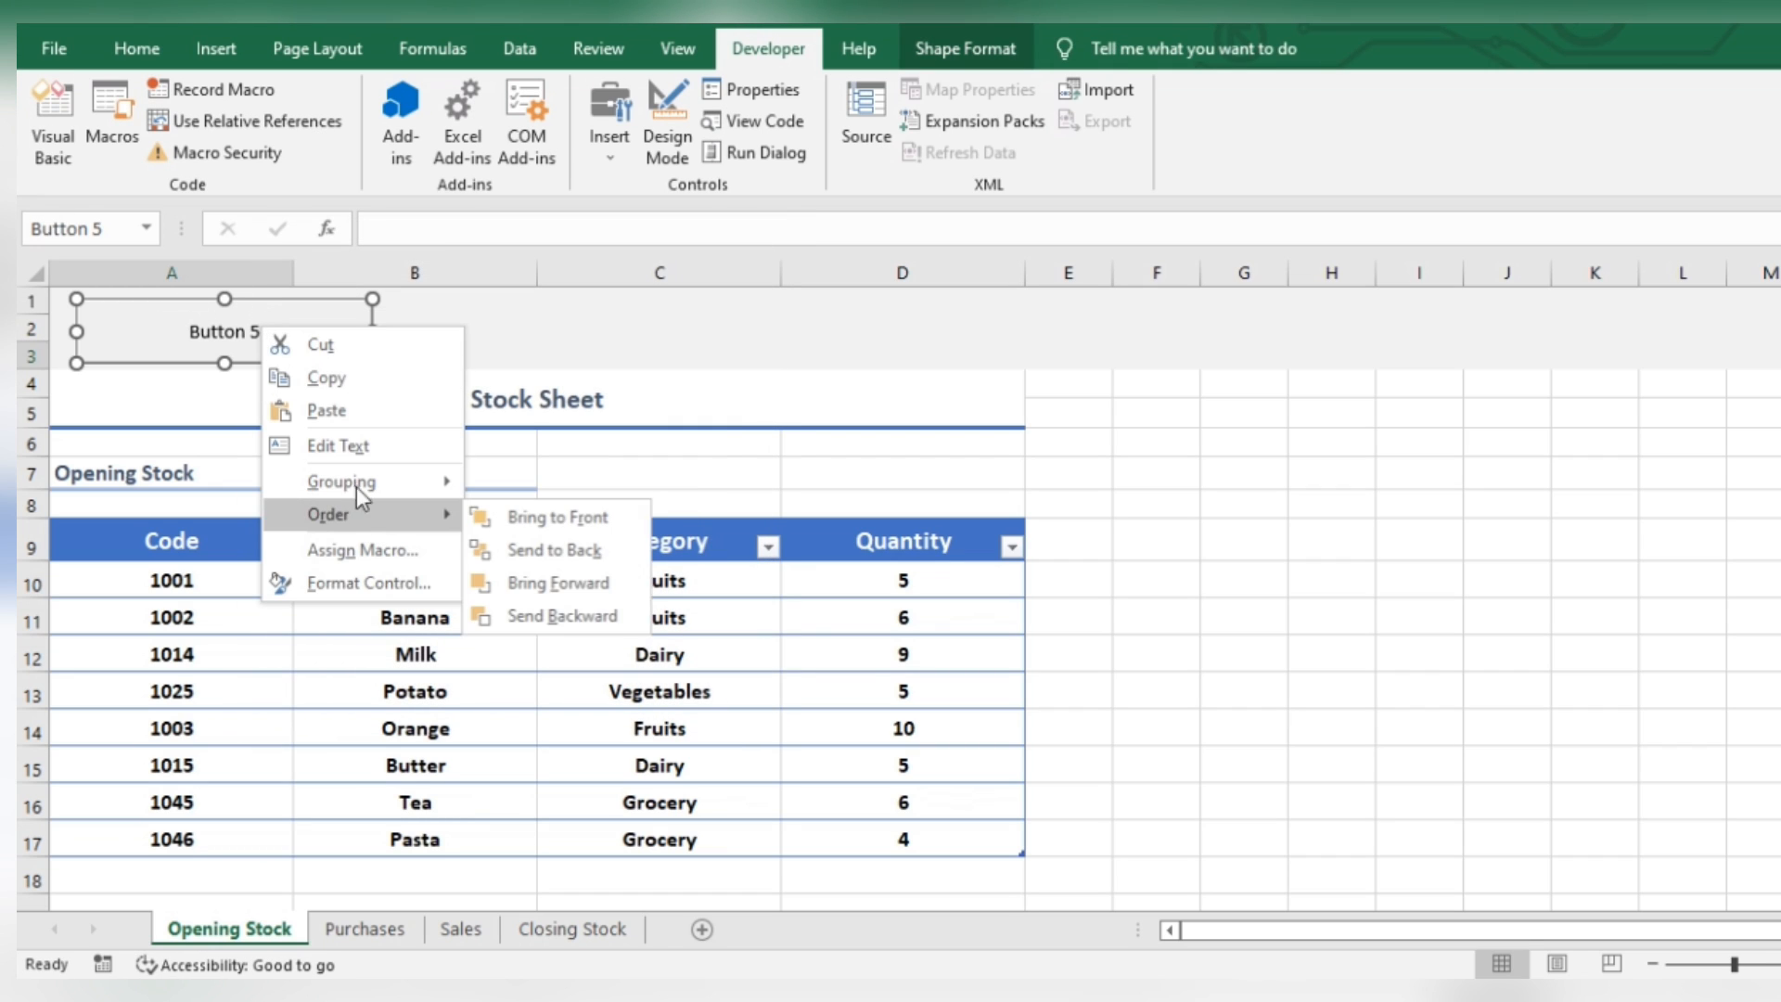
click(343, 447)
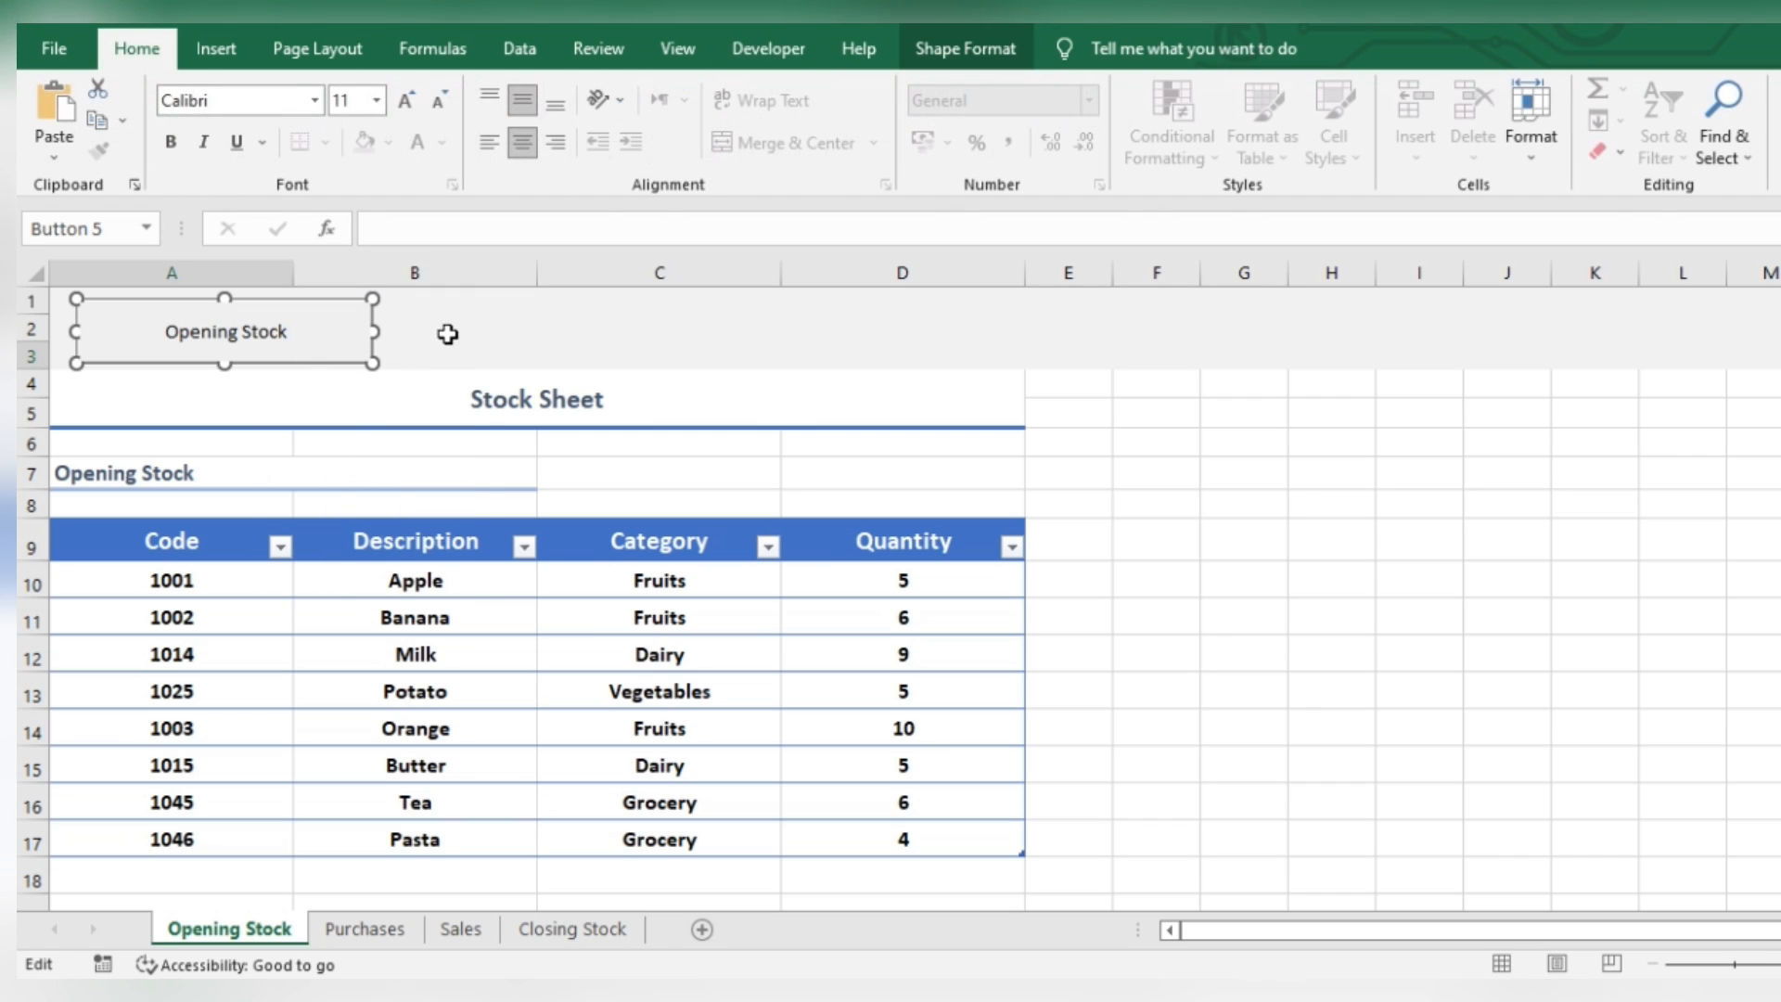
key(Escape)
click(172, 146)
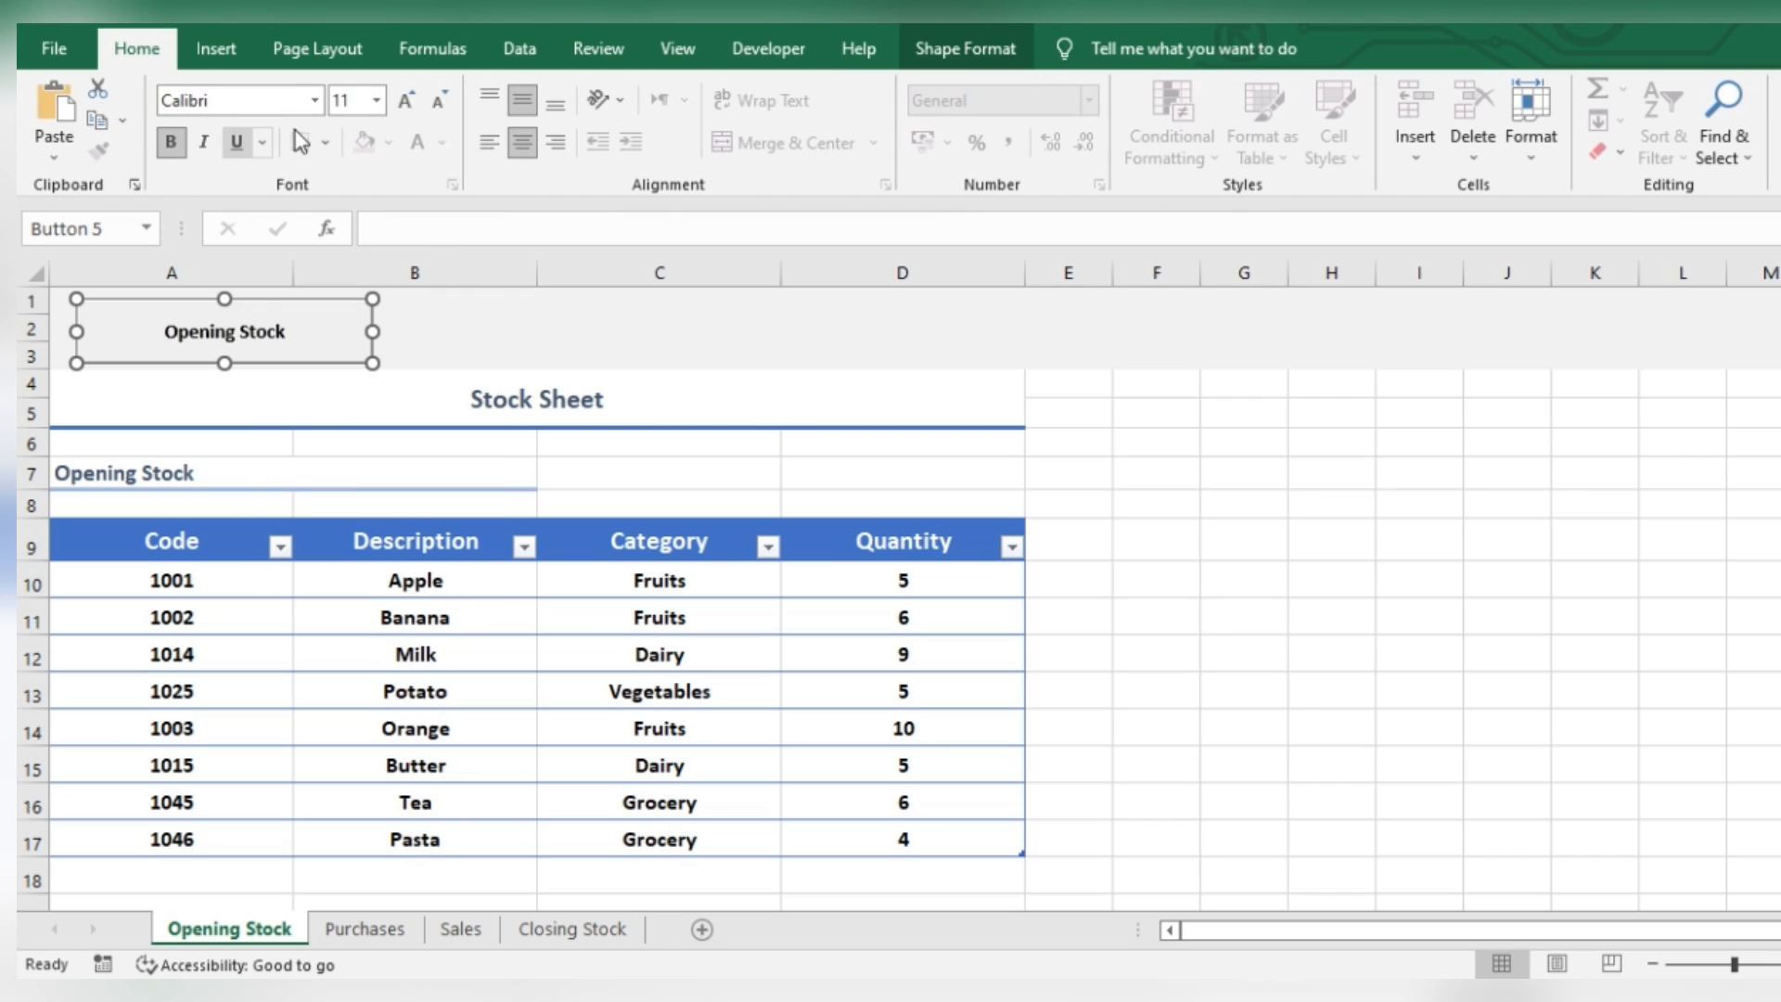
click(406, 100)
click(406, 100)
click(650, 352)
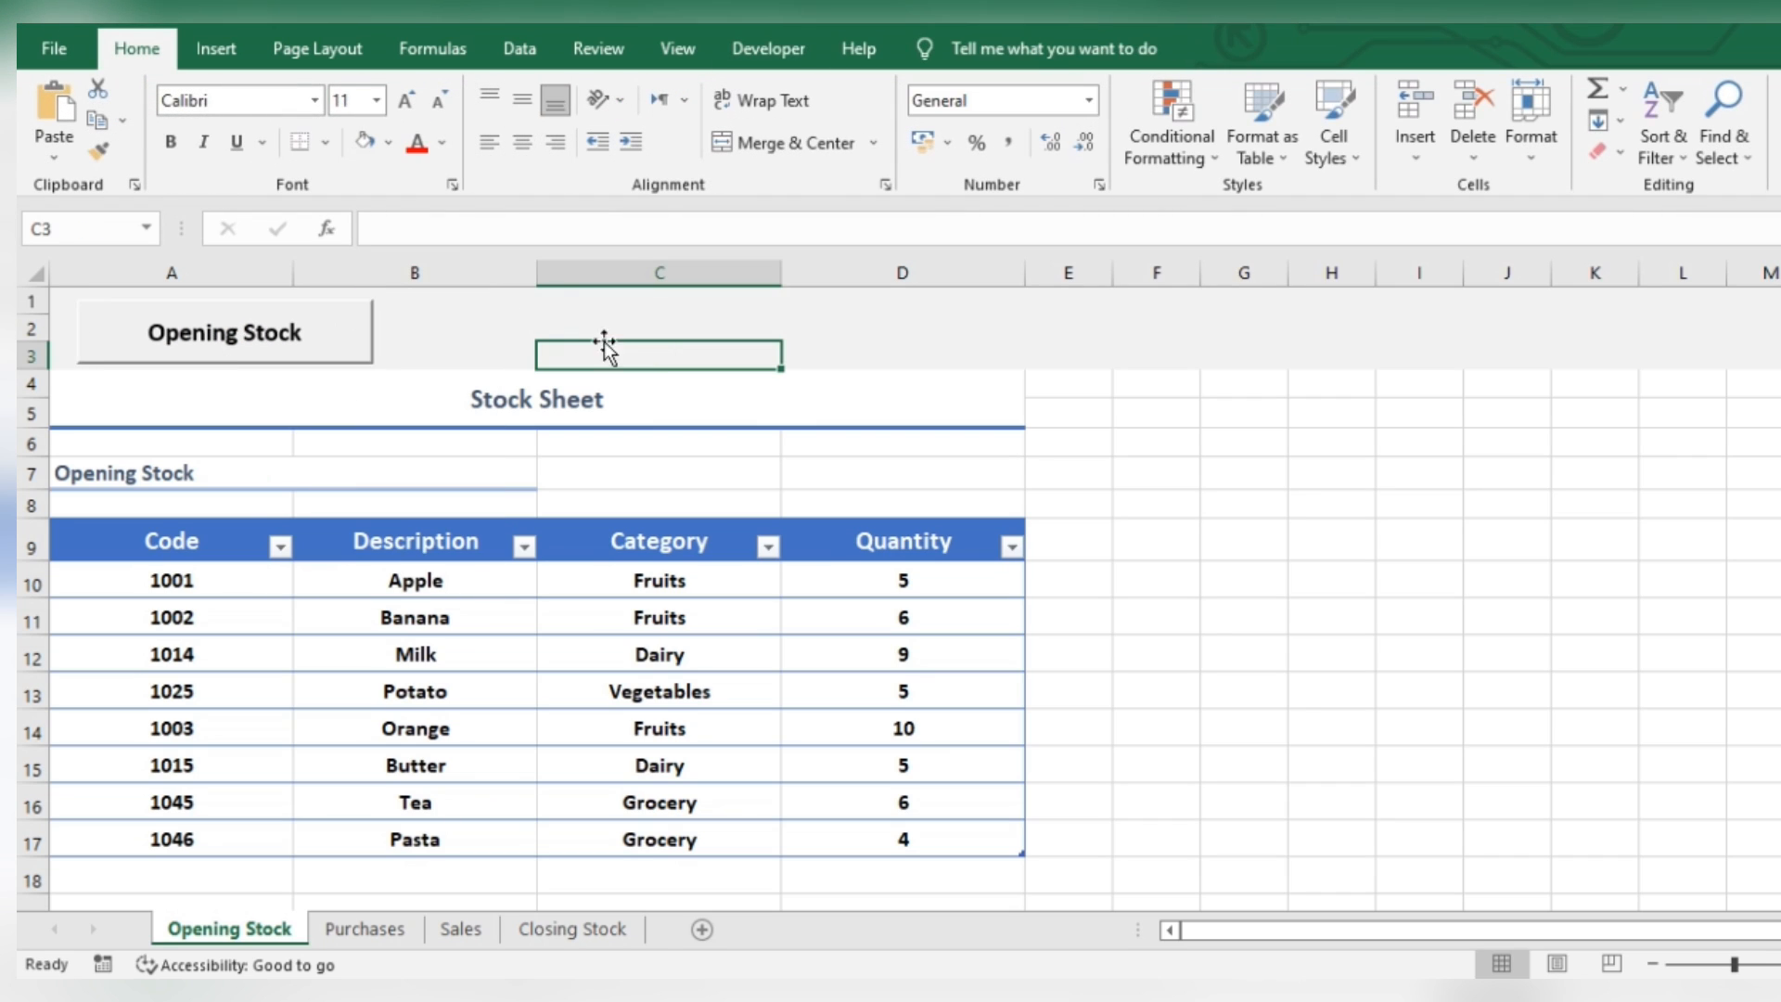
Step: Copy the whole wsact macro from Module1 in the Visual Basic editor
click(776, 56)
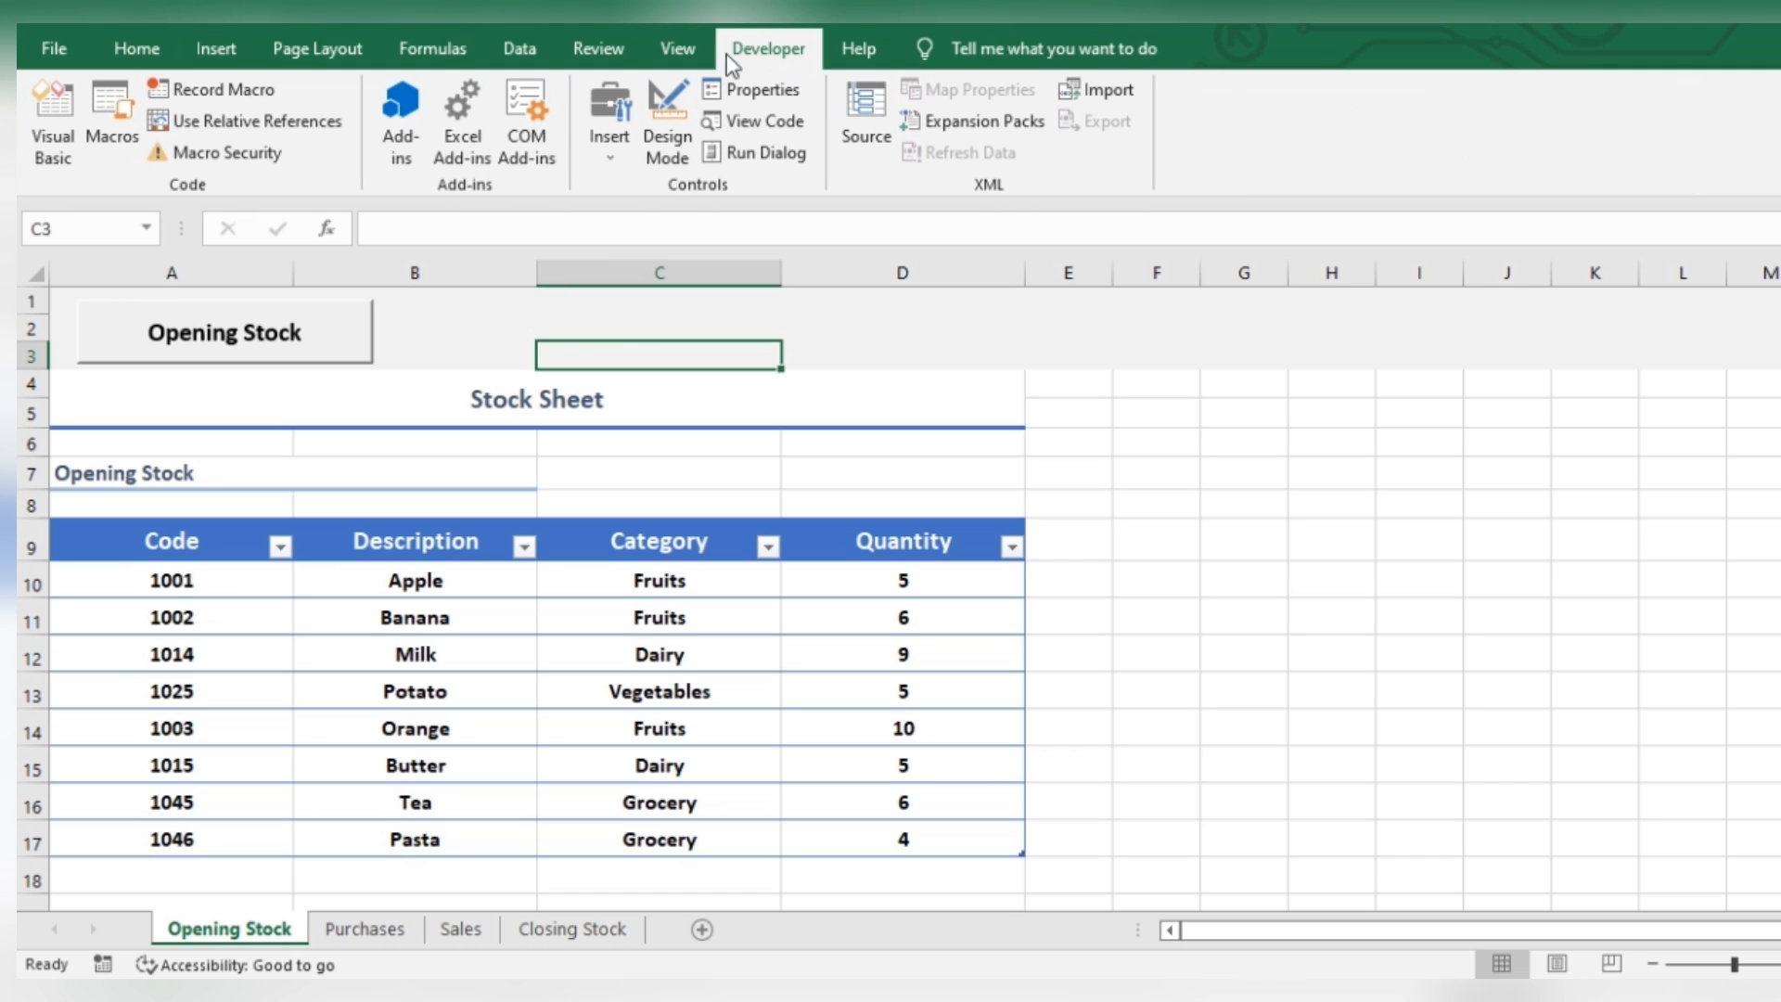
click(71, 139)
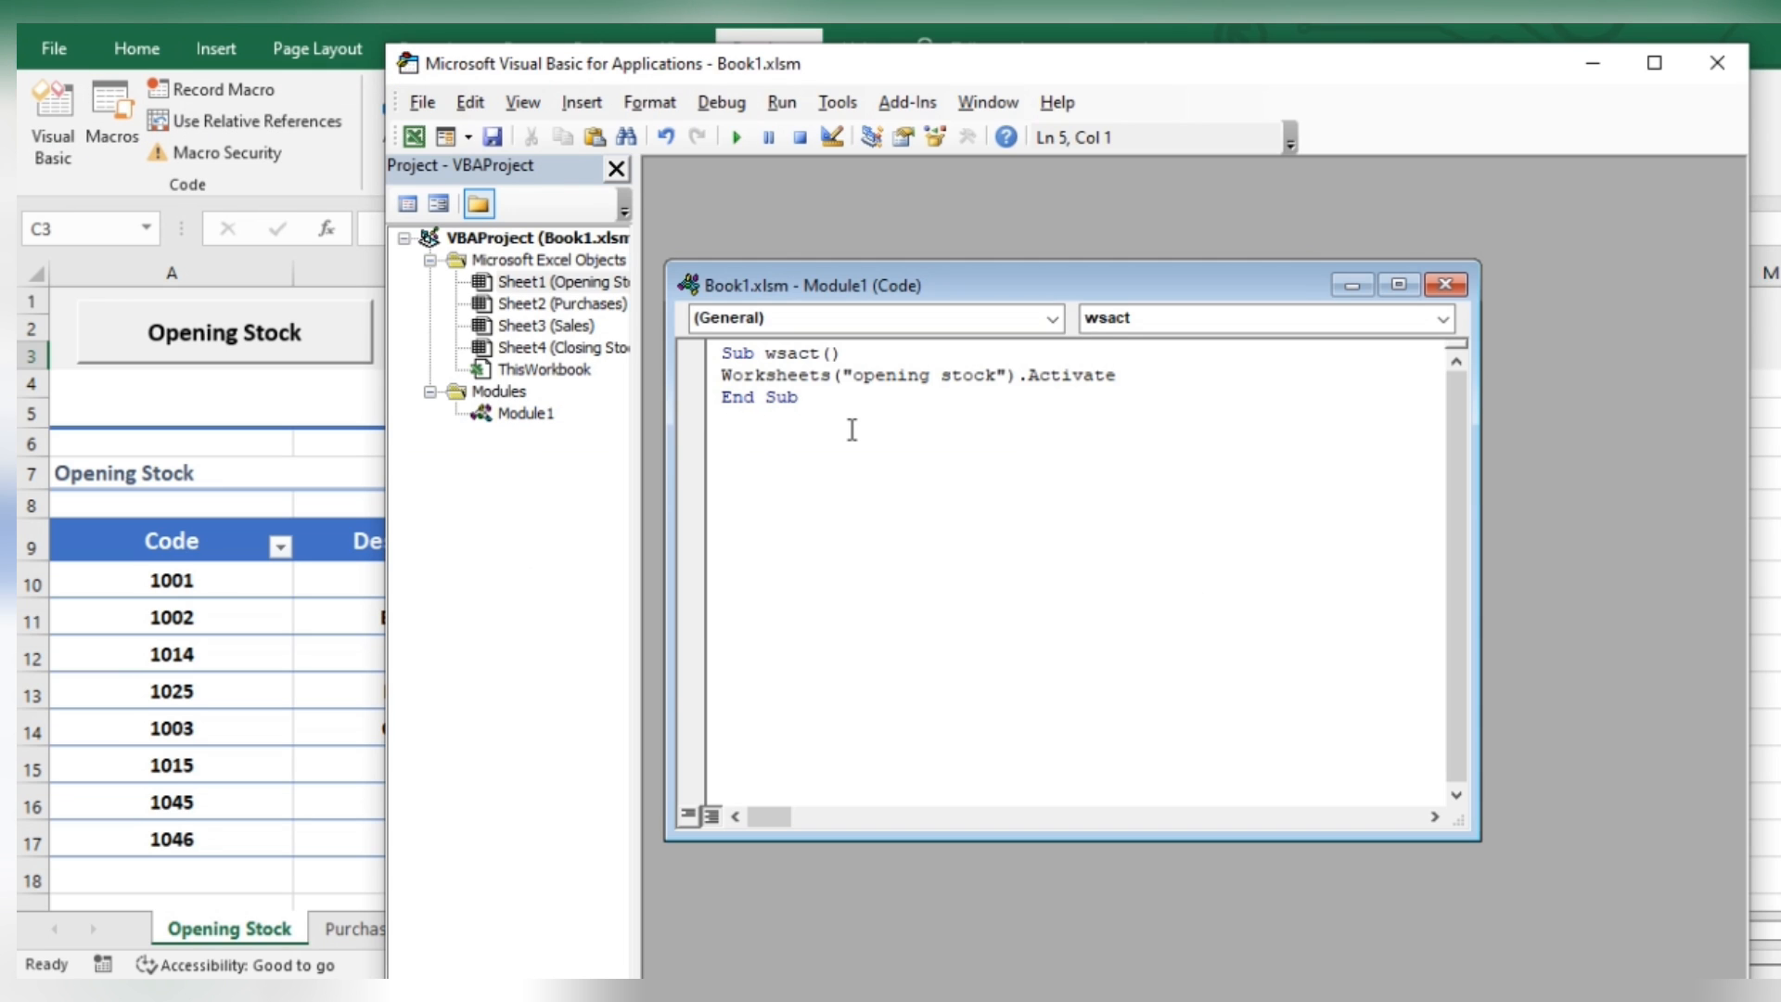
key(ctrl+a)
key(ctrl+c)
click(957, 456)
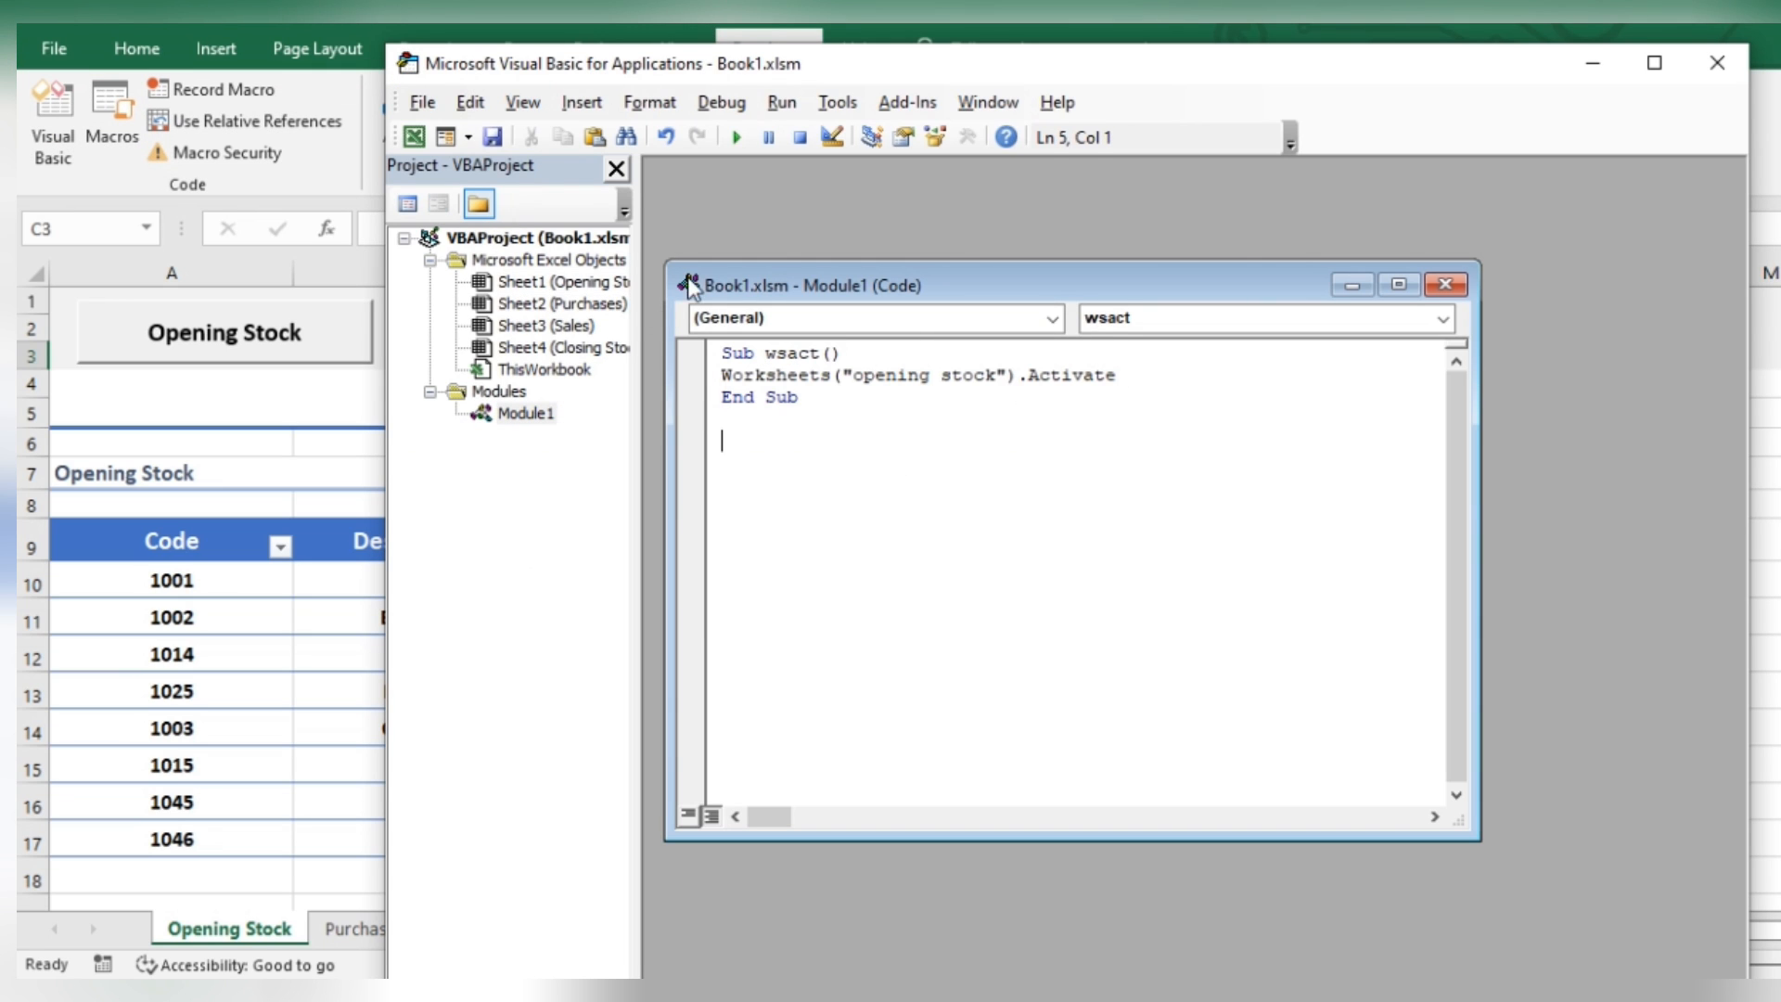
Step: Paste the macro into a new module, rename it purchases and make it activate the "purchases" worksheet
click(581, 102)
click(594, 193)
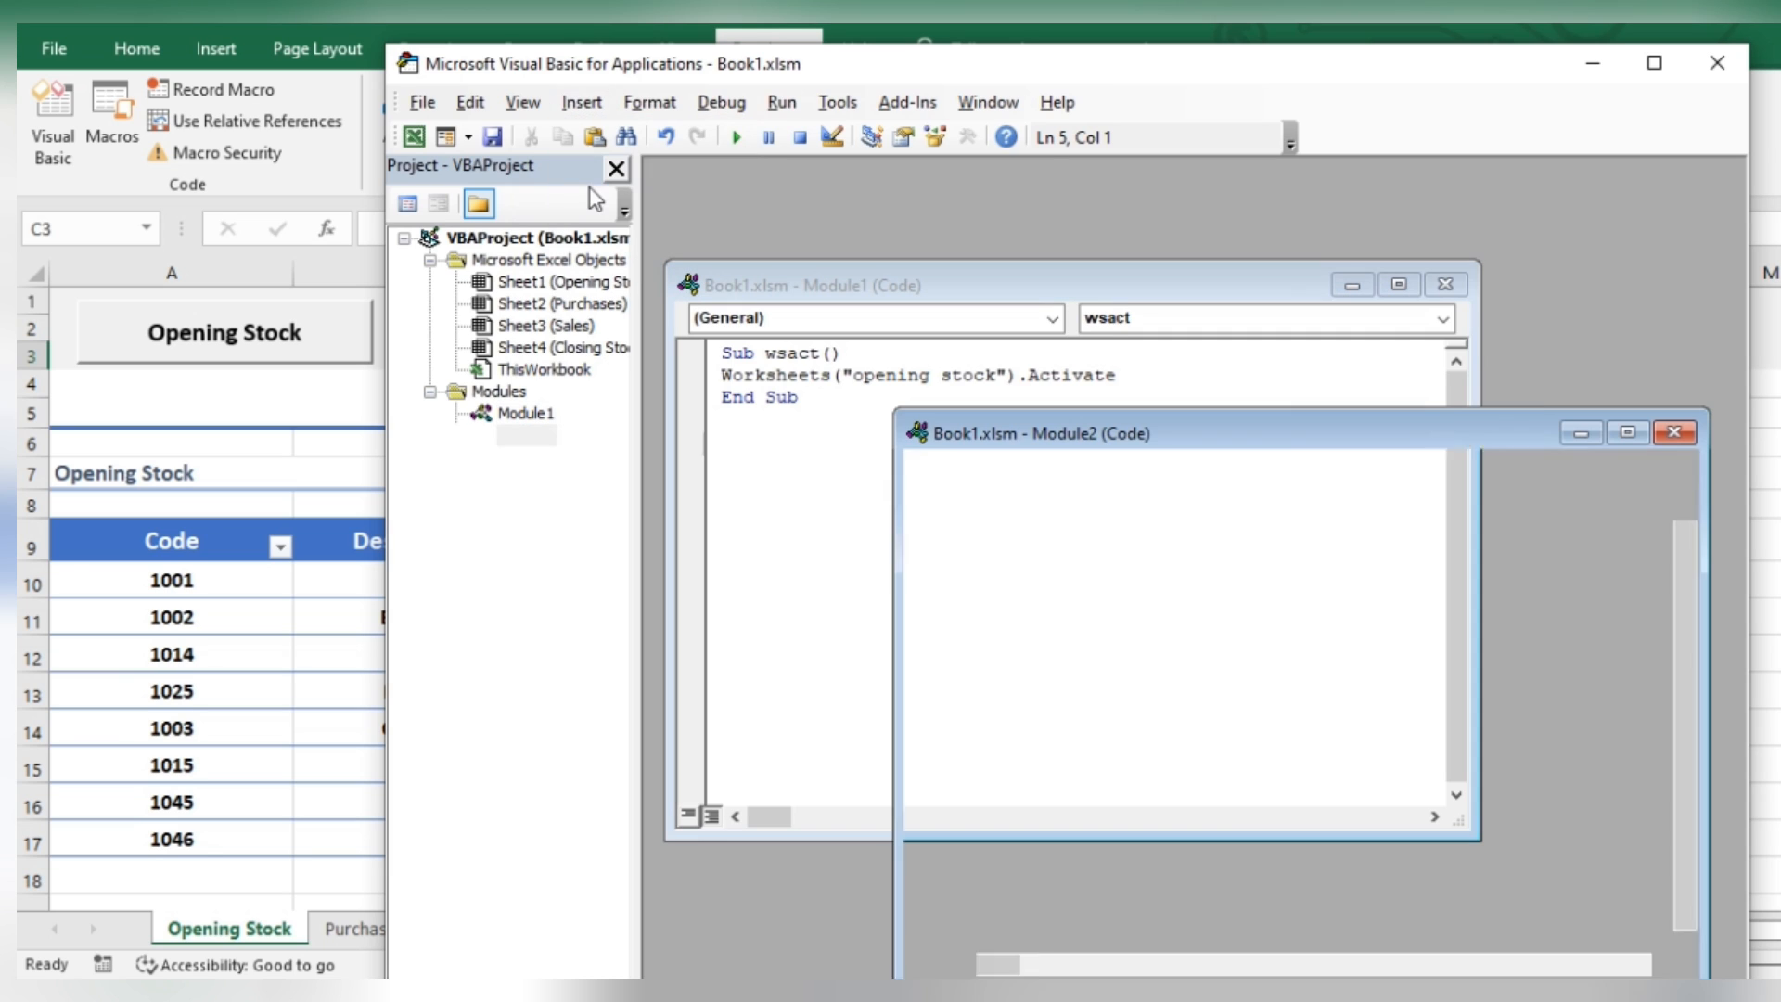
drag(1019, 401, 828, 298)
key(ctrl+v)
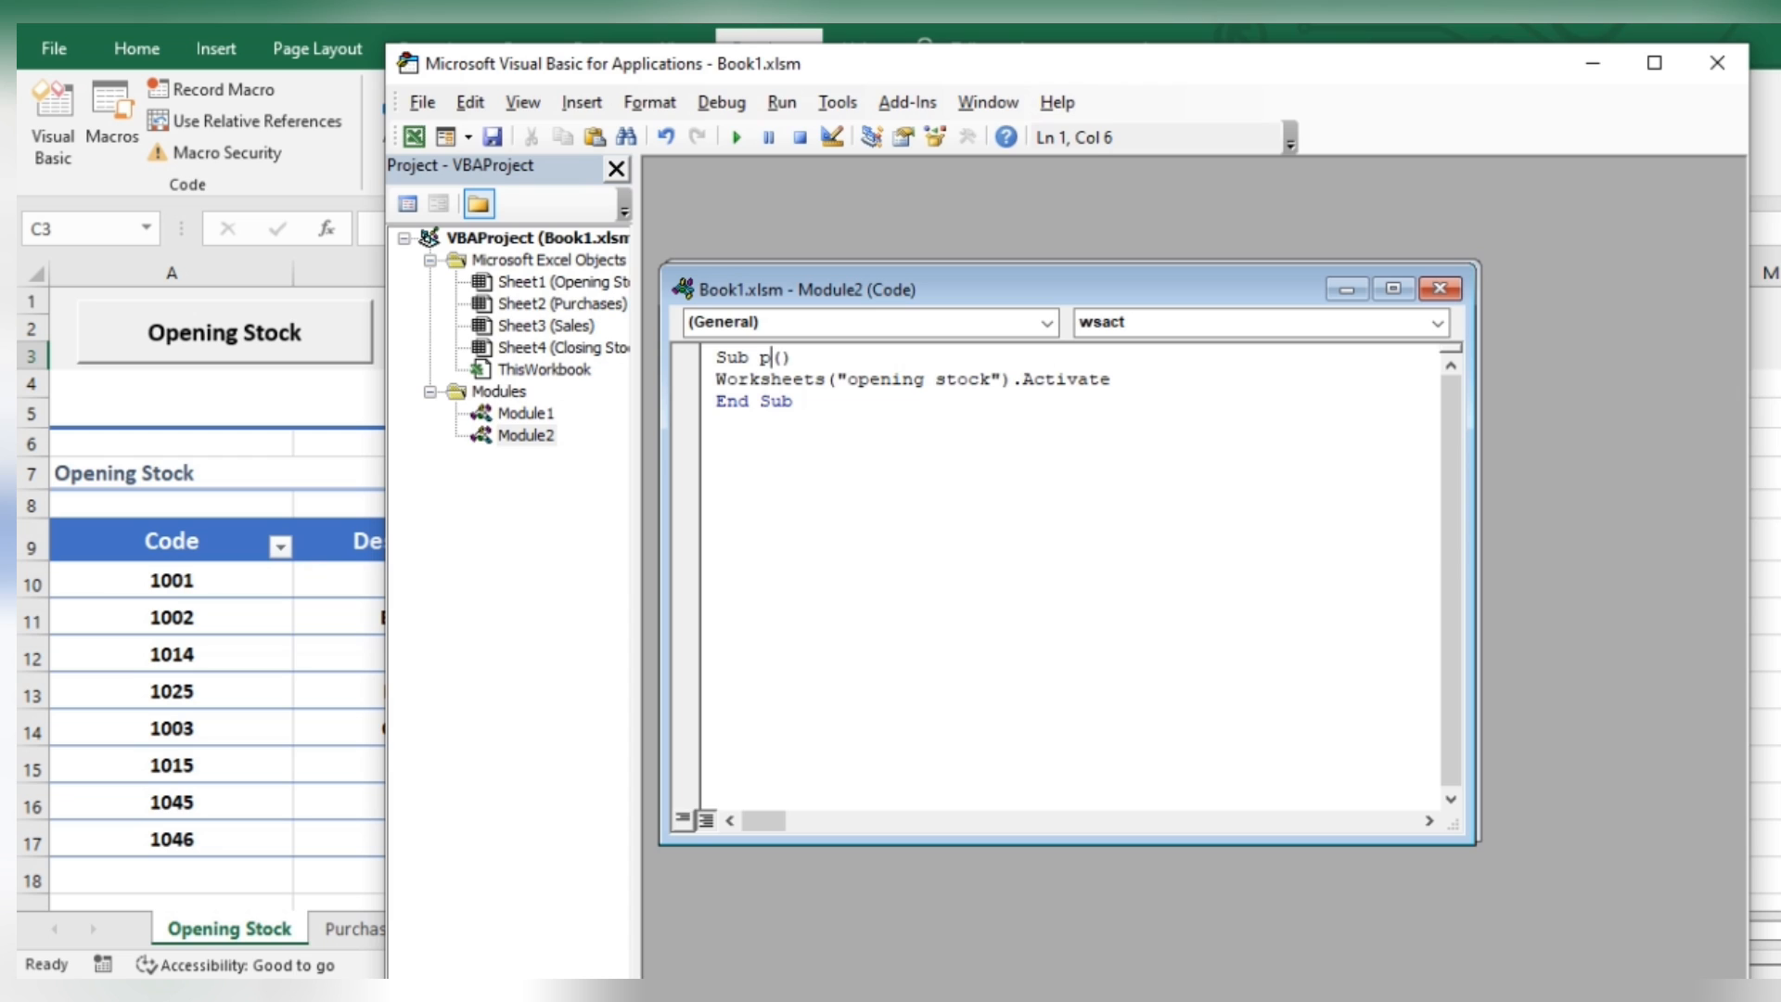
text(urch)
drag(990, 379, 860, 379)
text(purchases)
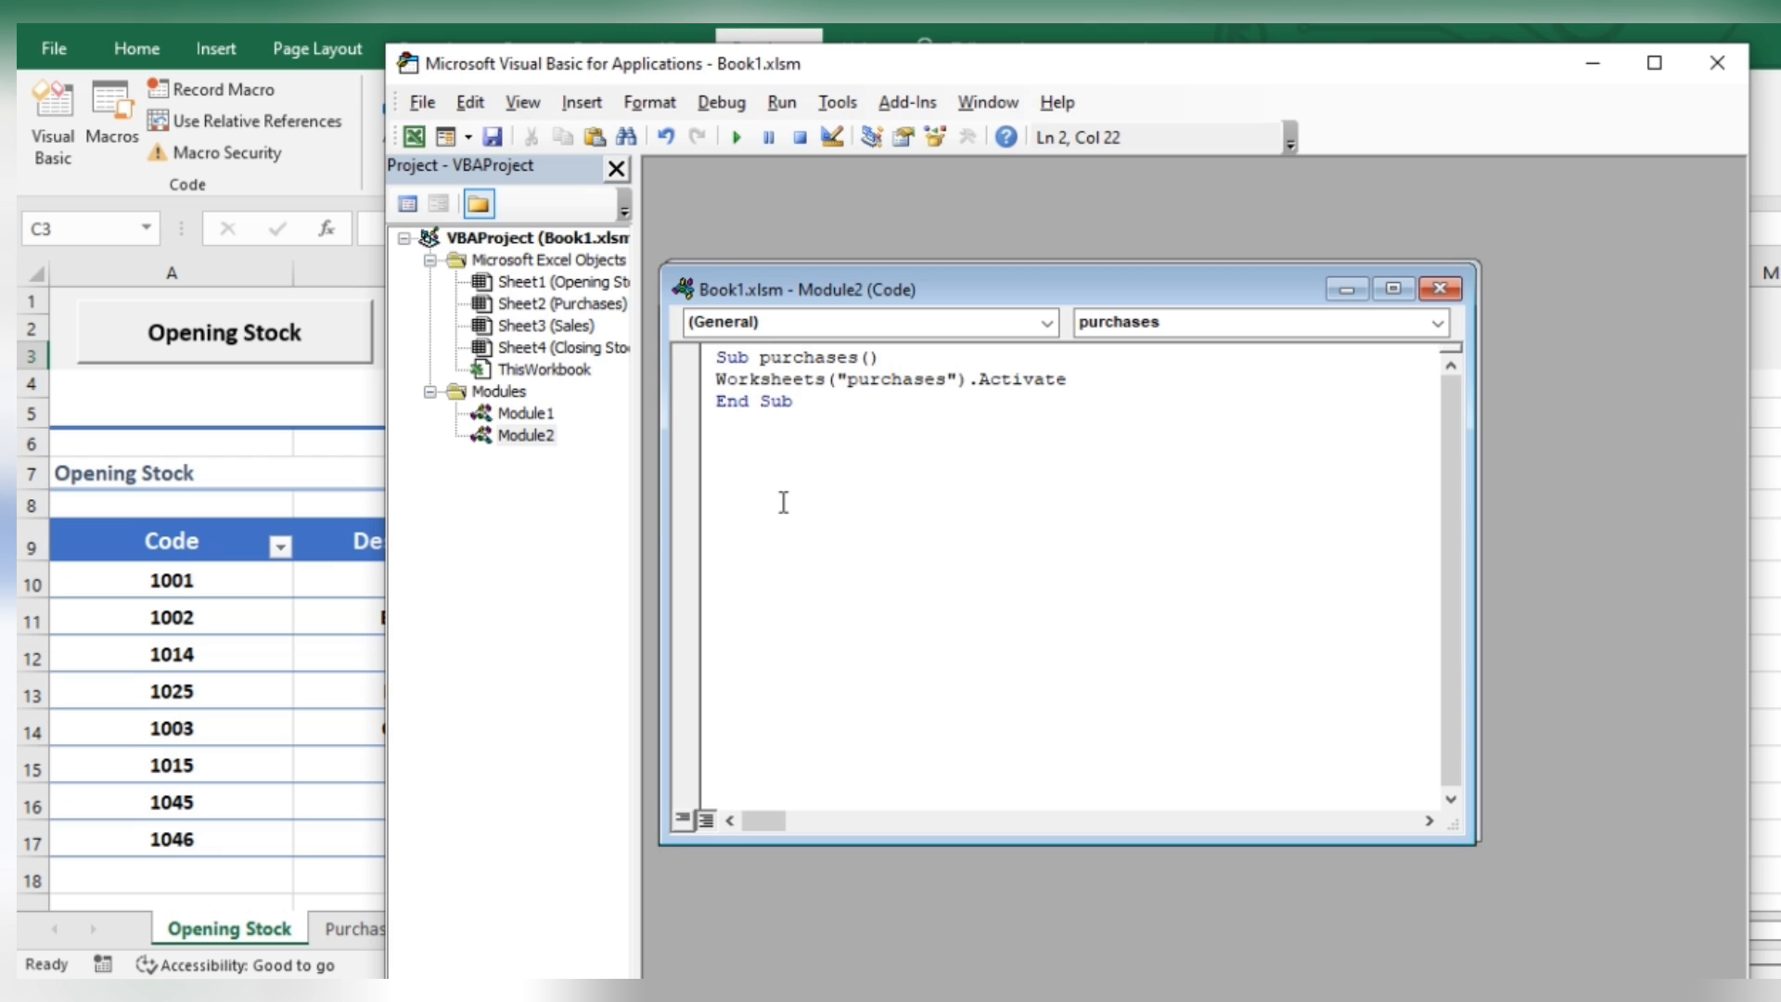
Step: Paste the macro into a third module, rename it sales and make it activate the "sales" worksheet
click(581, 102)
click(616, 186)
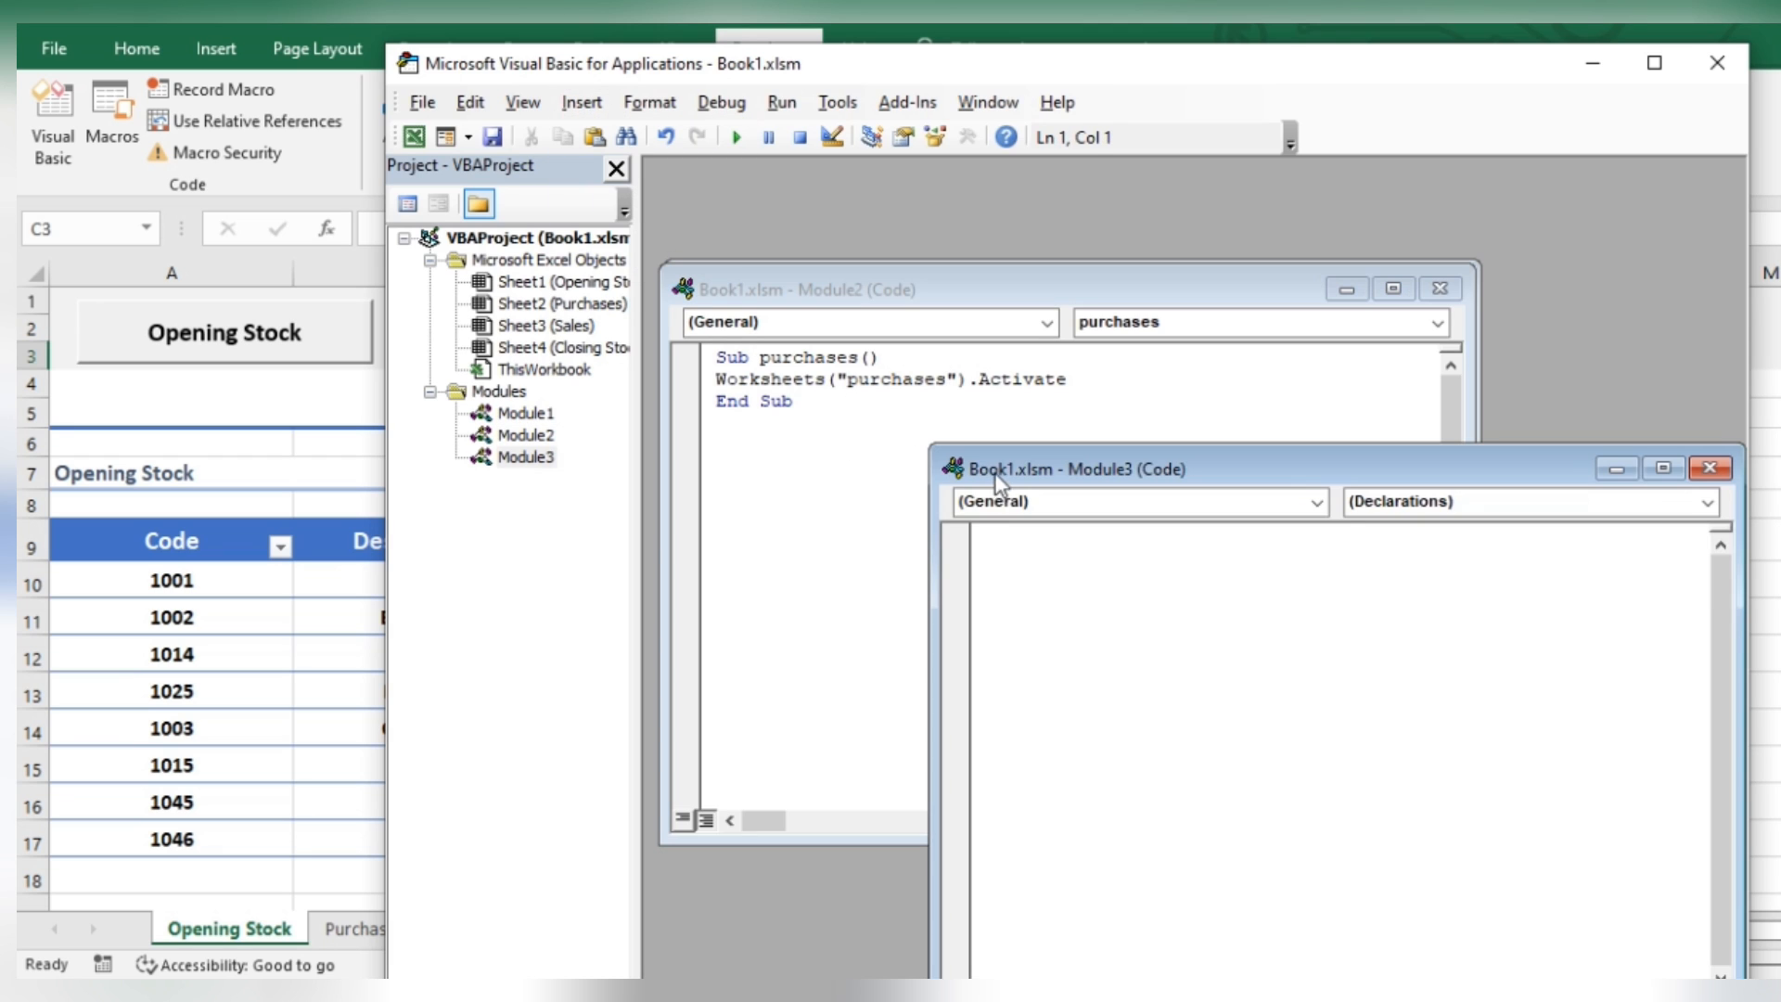
key(ctrl+v)
double_click(796, 365)
text(sales)
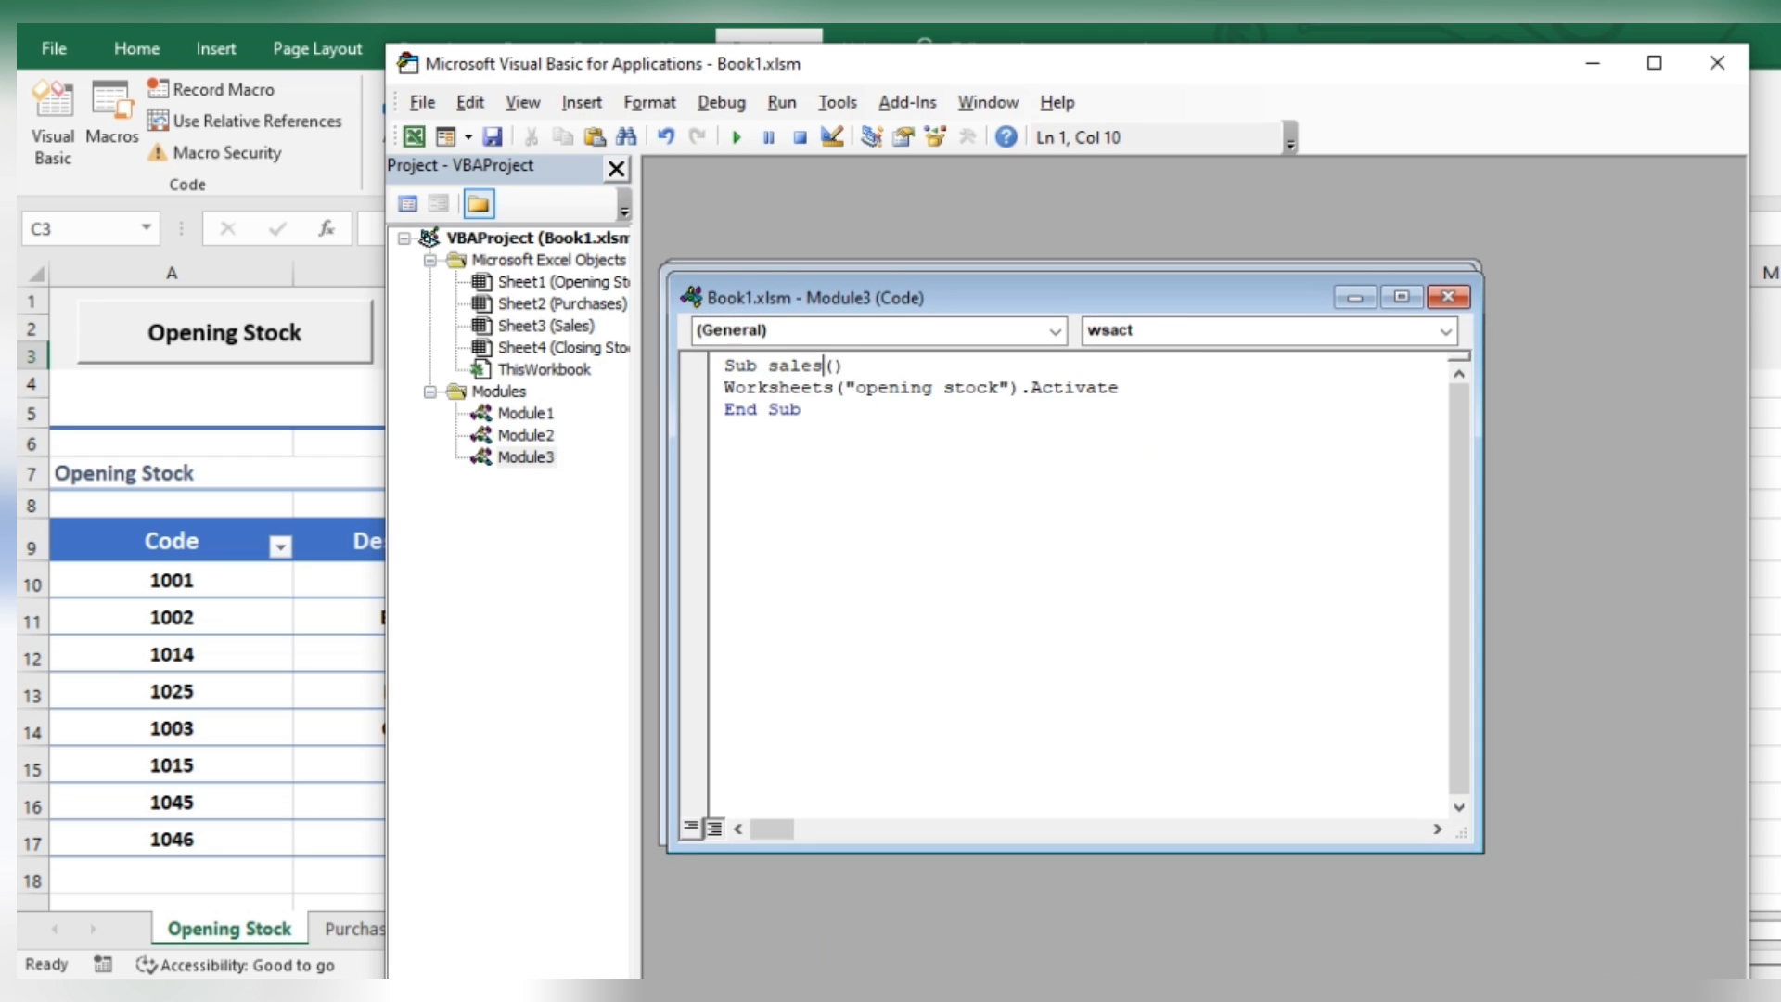
drag(862, 384, 965, 388)
text(sales)
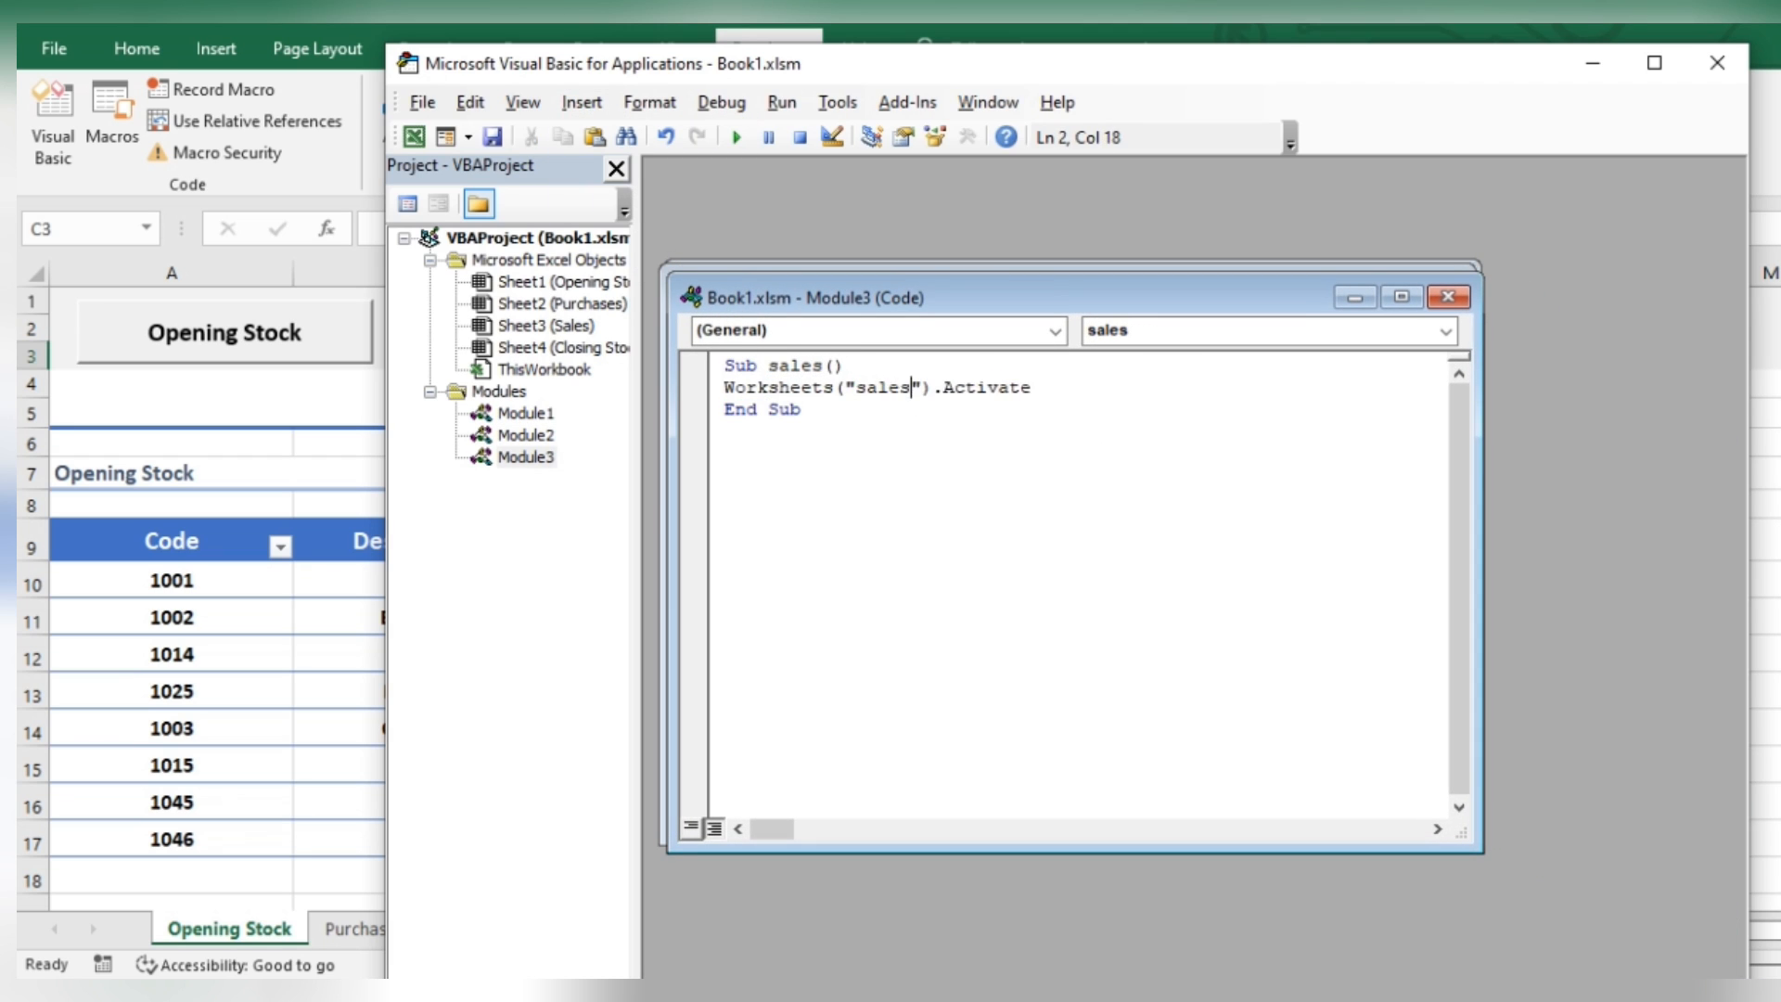
Step: Create a fourth module with a closing macro that activates the "closing stock" worksheet, and close the Visual Basic editor
click(581, 102)
click(616, 186)
key(ctrl+v)
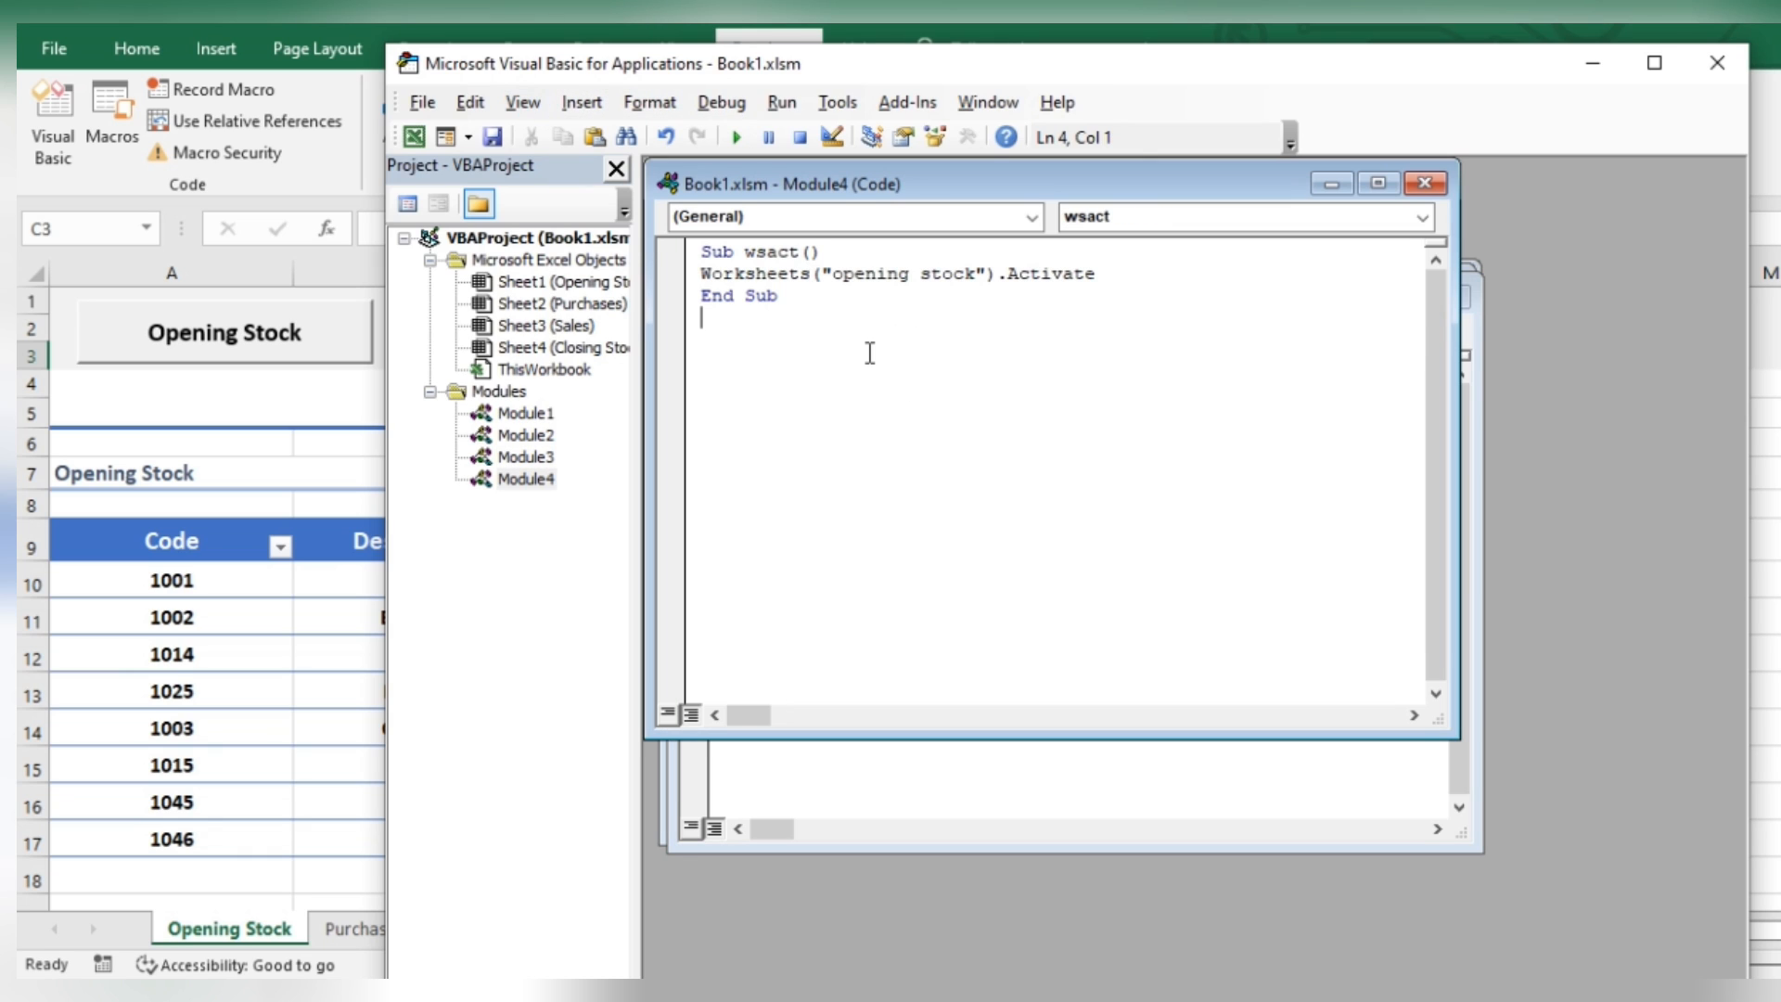
double_click(739, 251)
text(closing)
drag(833, 272, 921, 273)
text(closing)
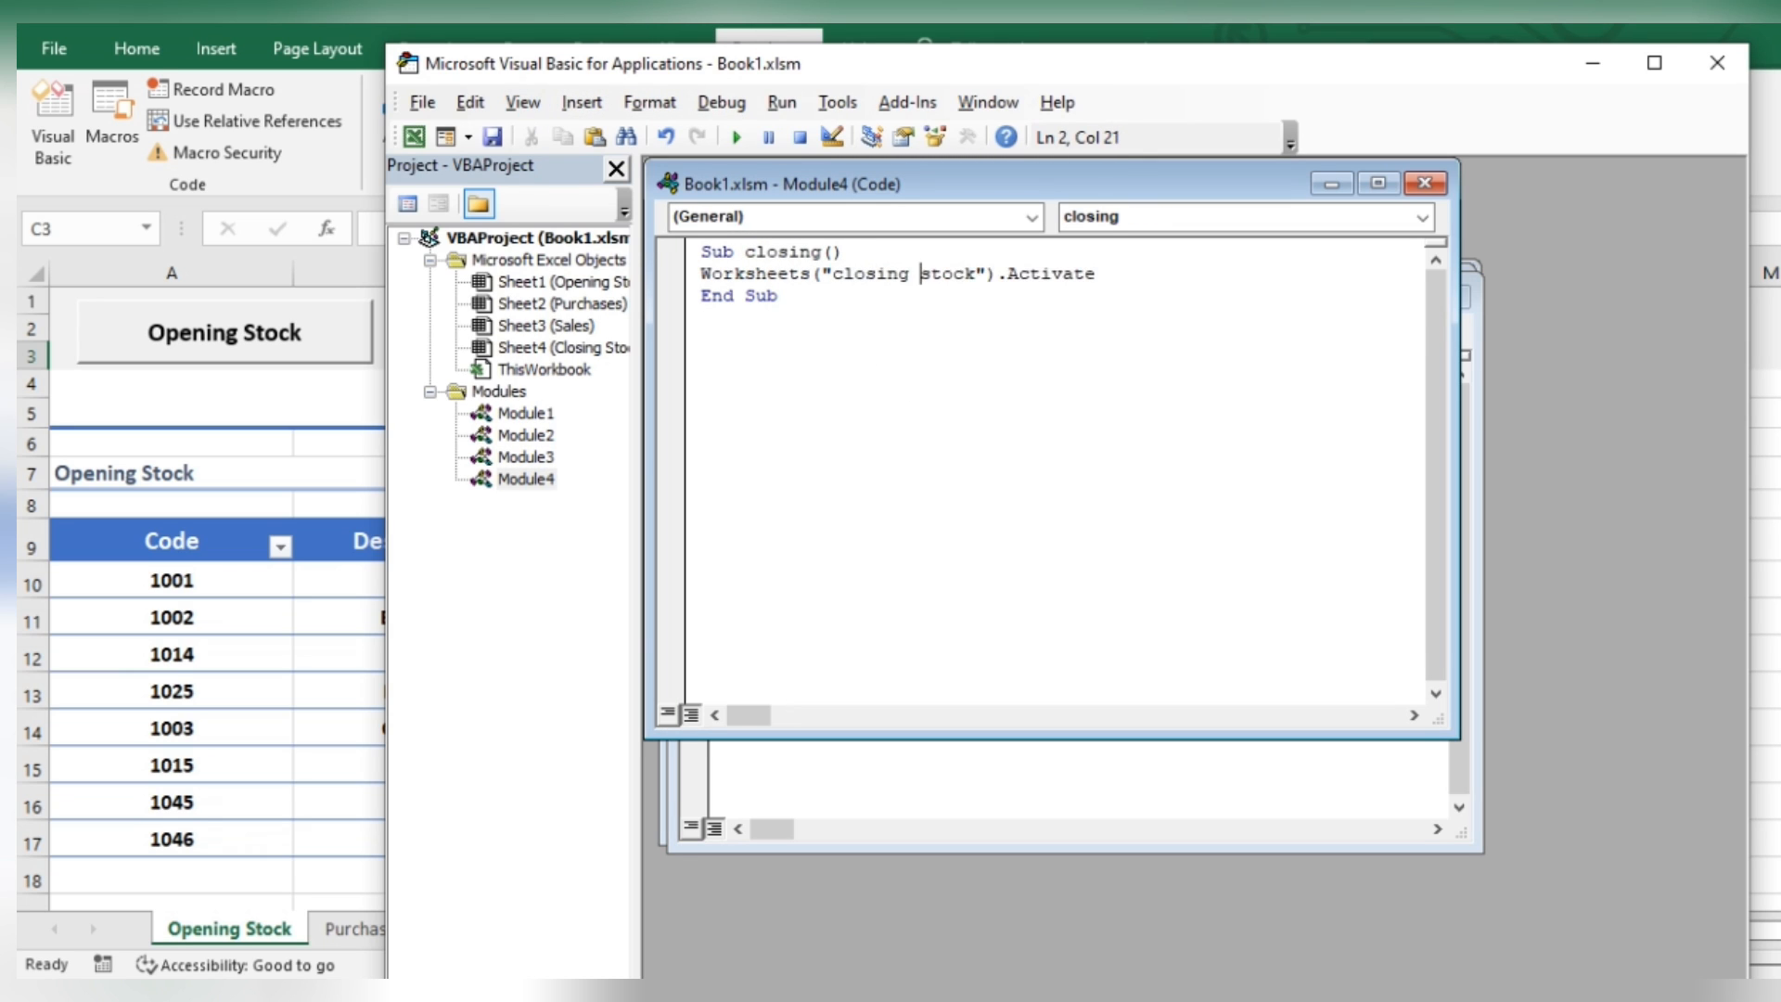
click(1717, 62)
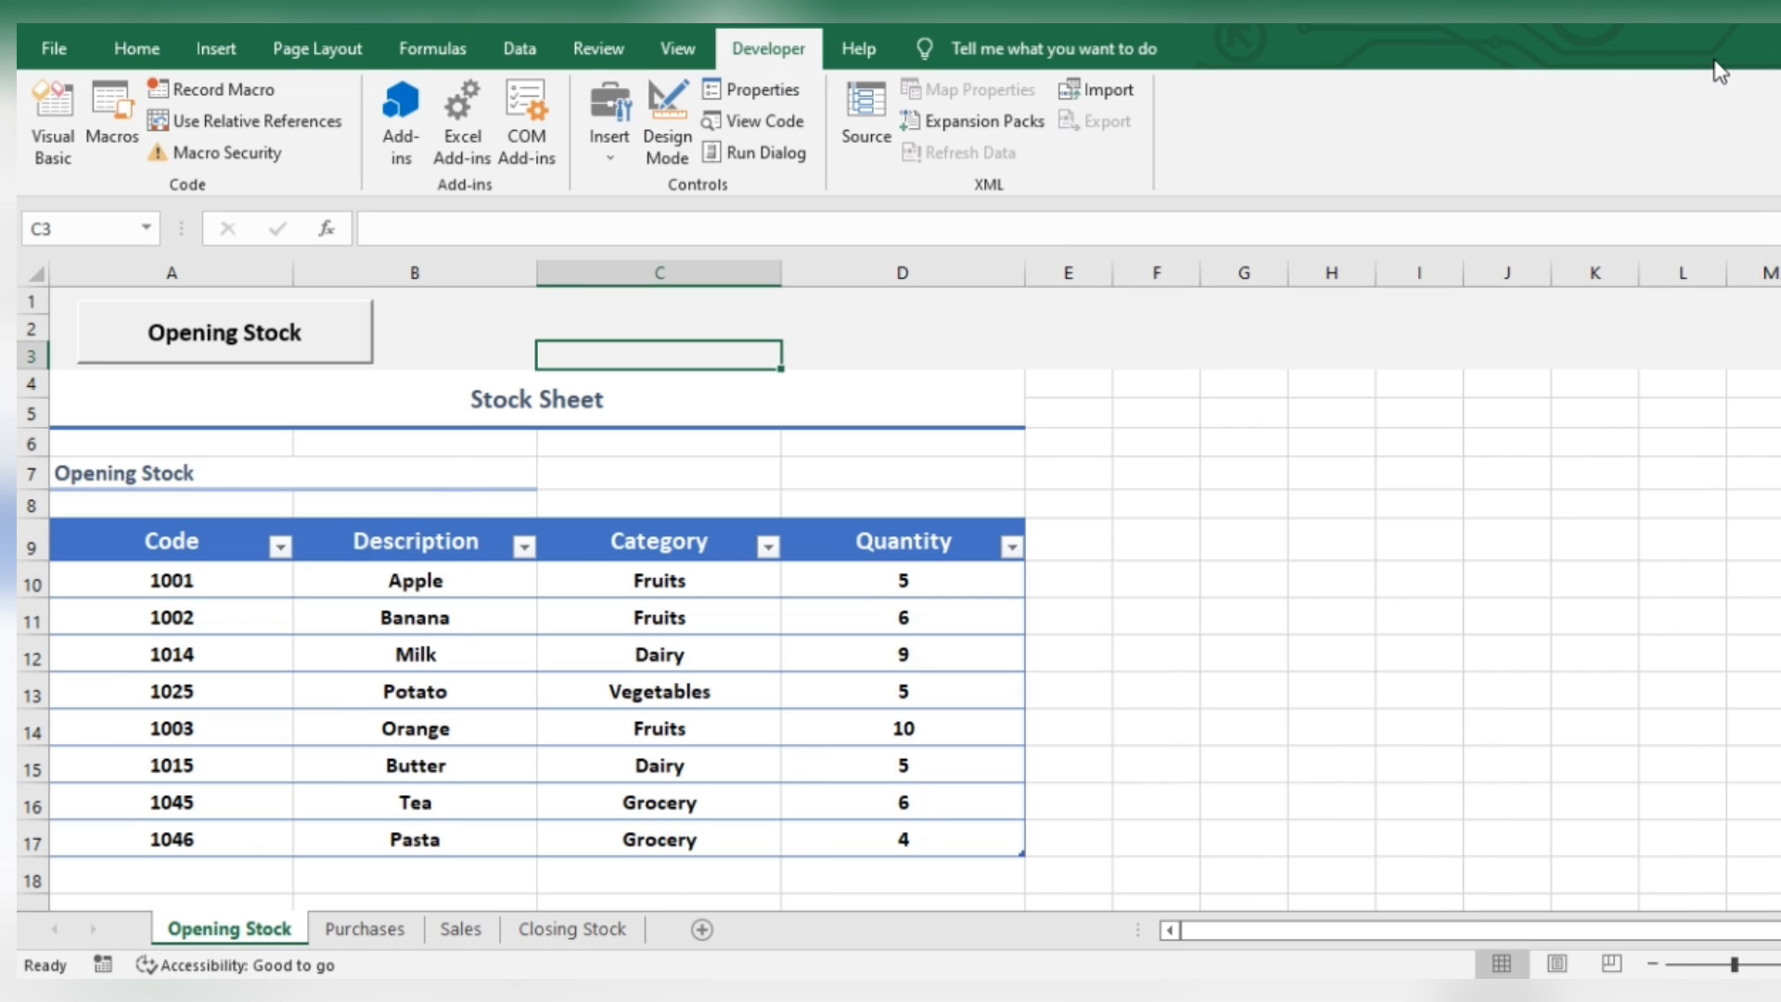
Step: Draw a form-control button beside the Opening Stock button for the purchases macro and label it Purchases
click(610, 119)
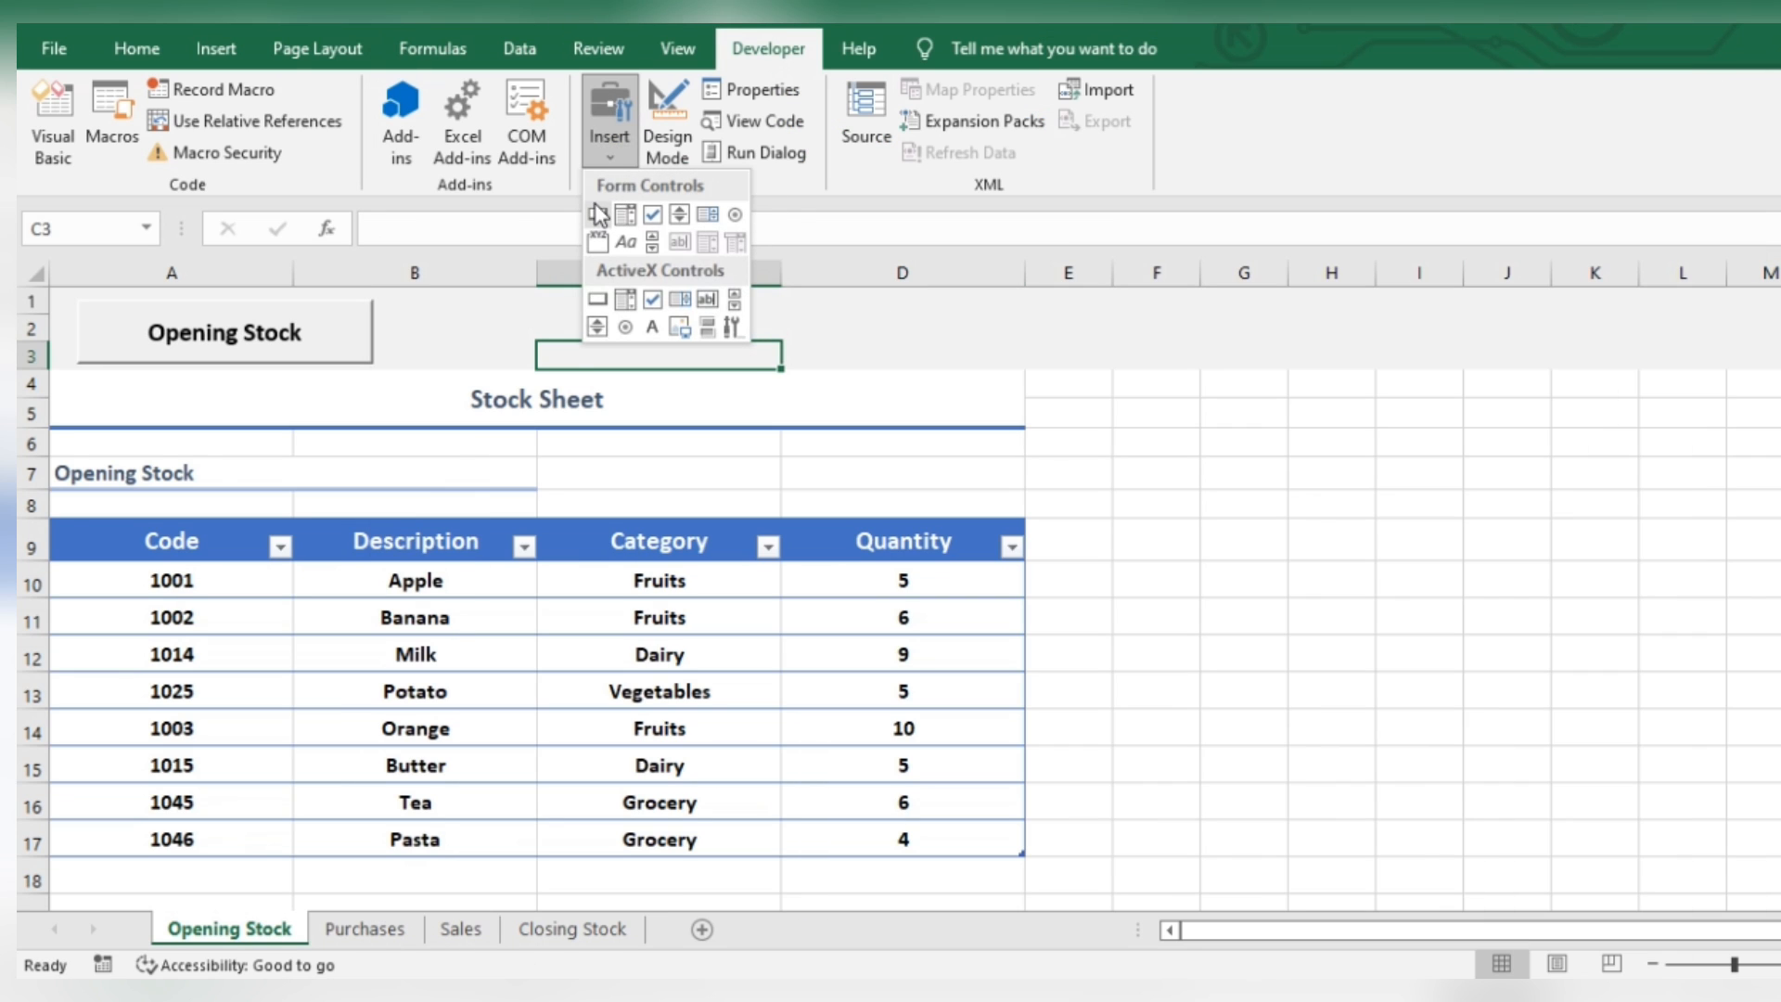
click(598, 209)
drag(406, 301, 672, 362)
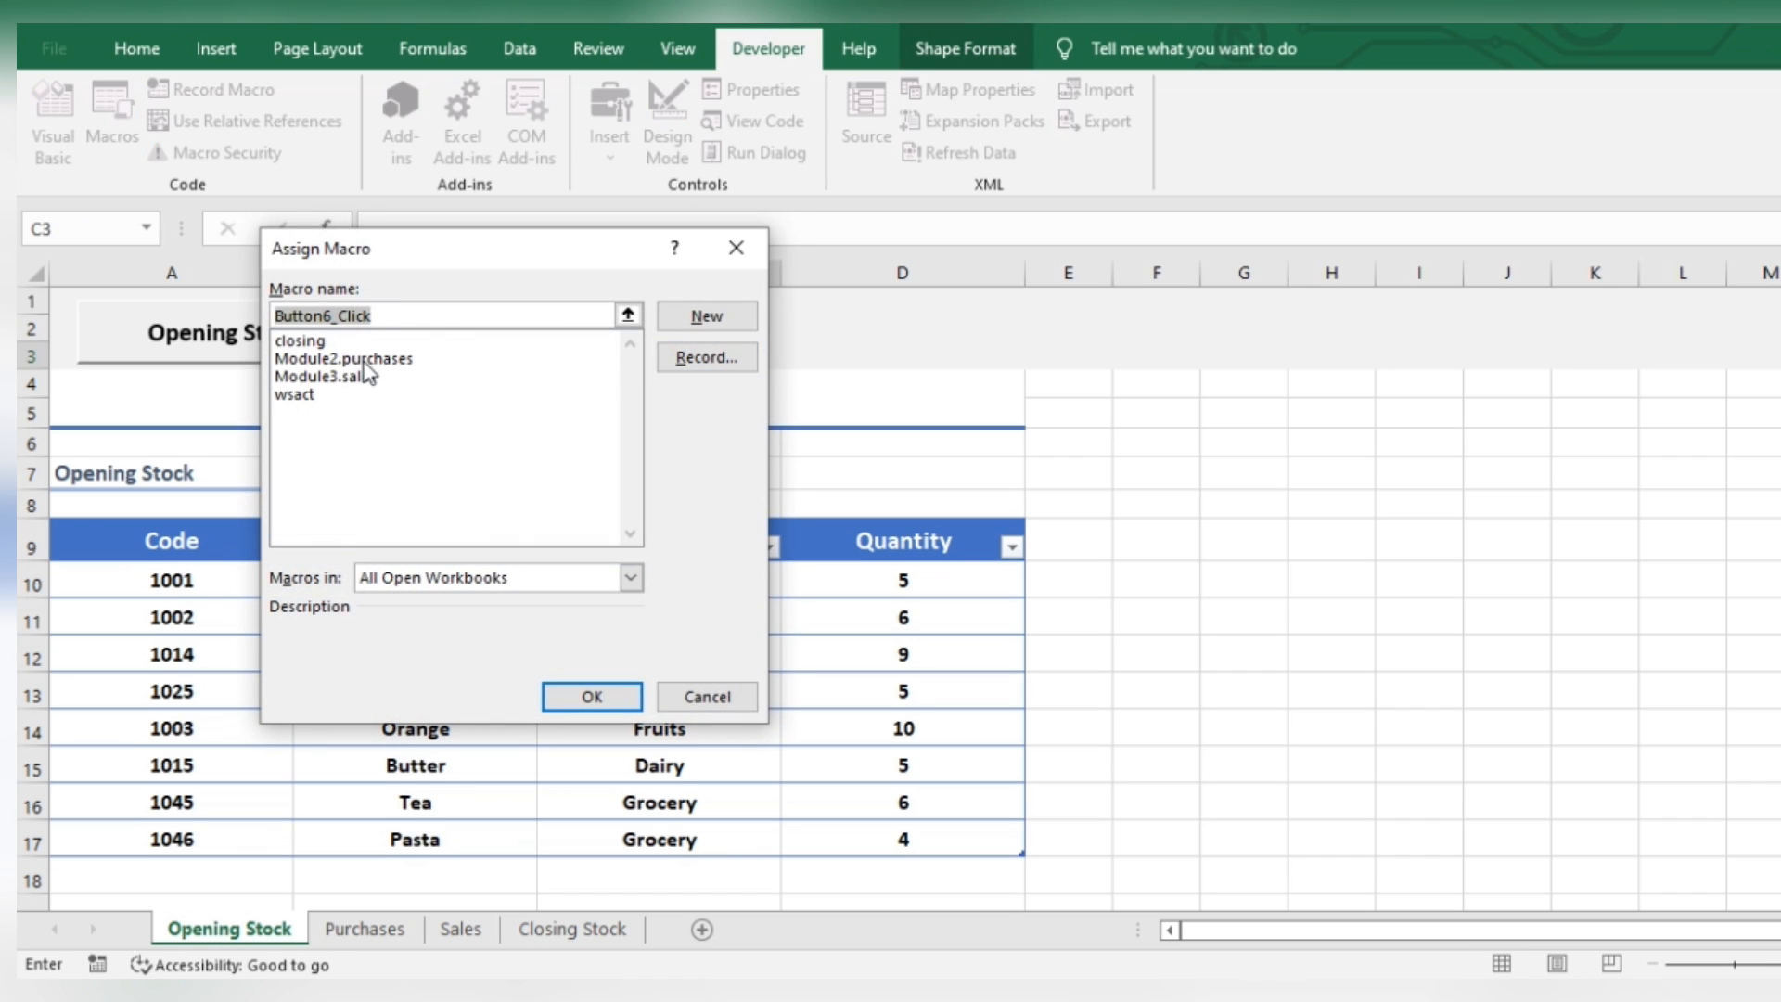
key(Escape)
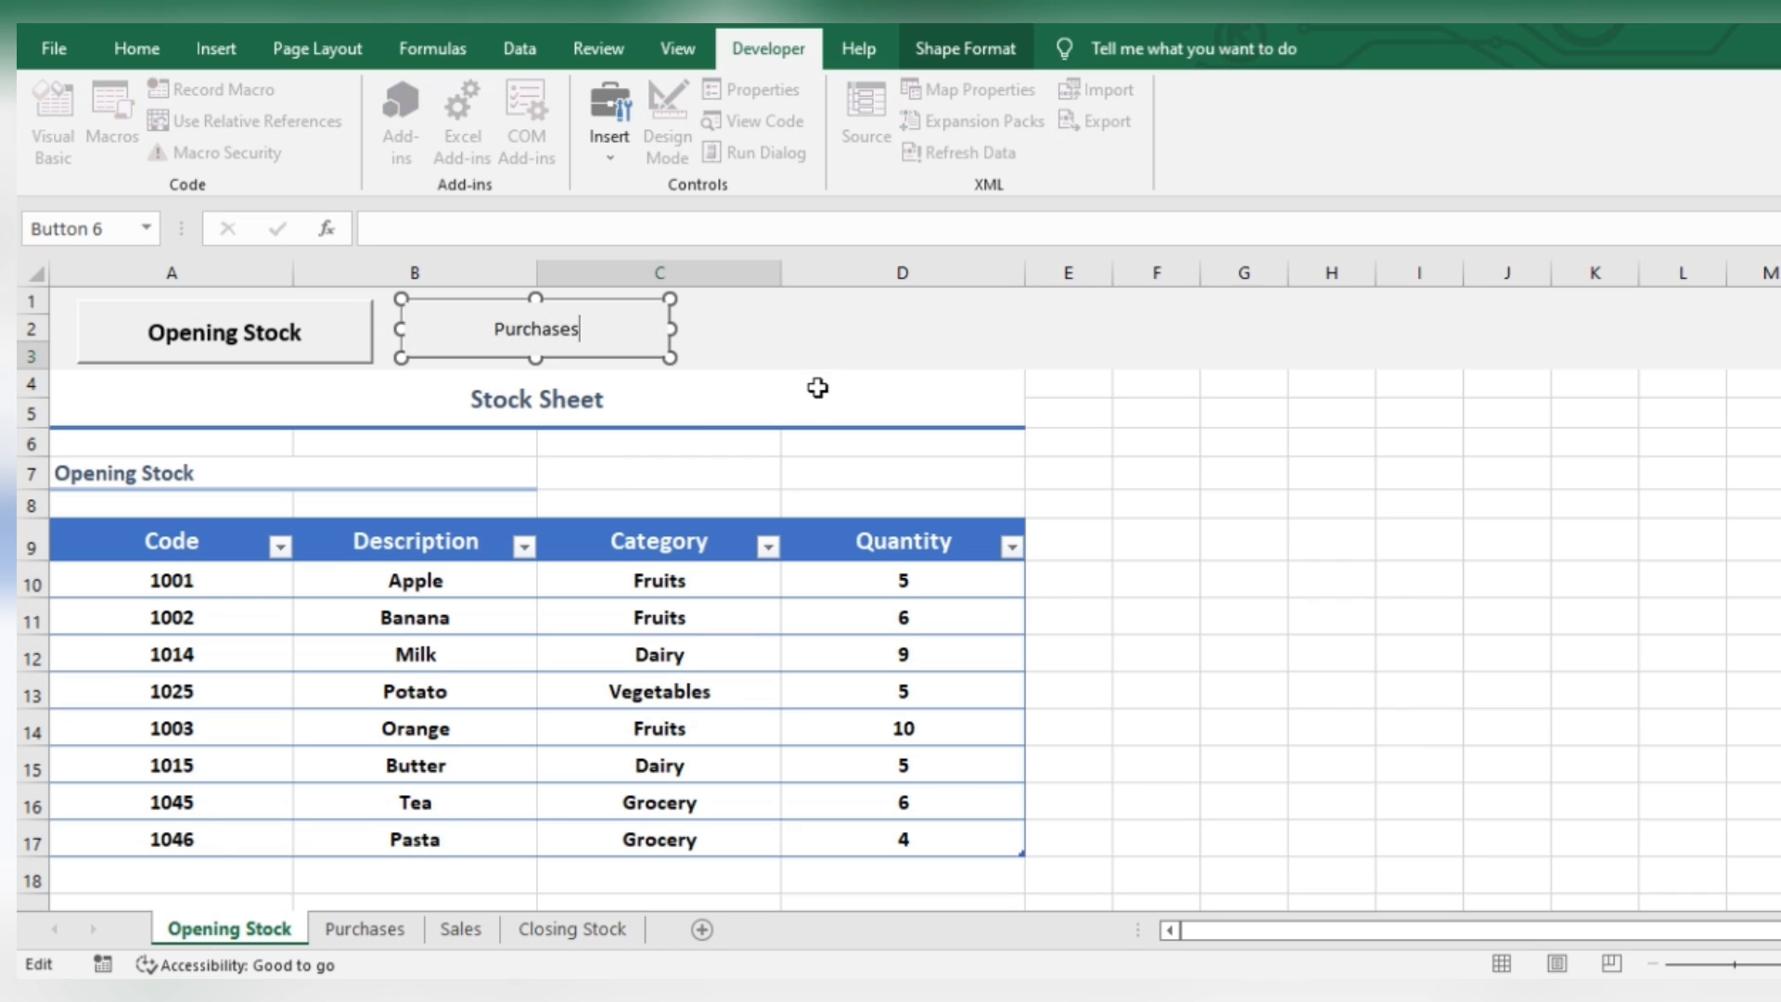
click(784, 374)
right_click(624, 332)
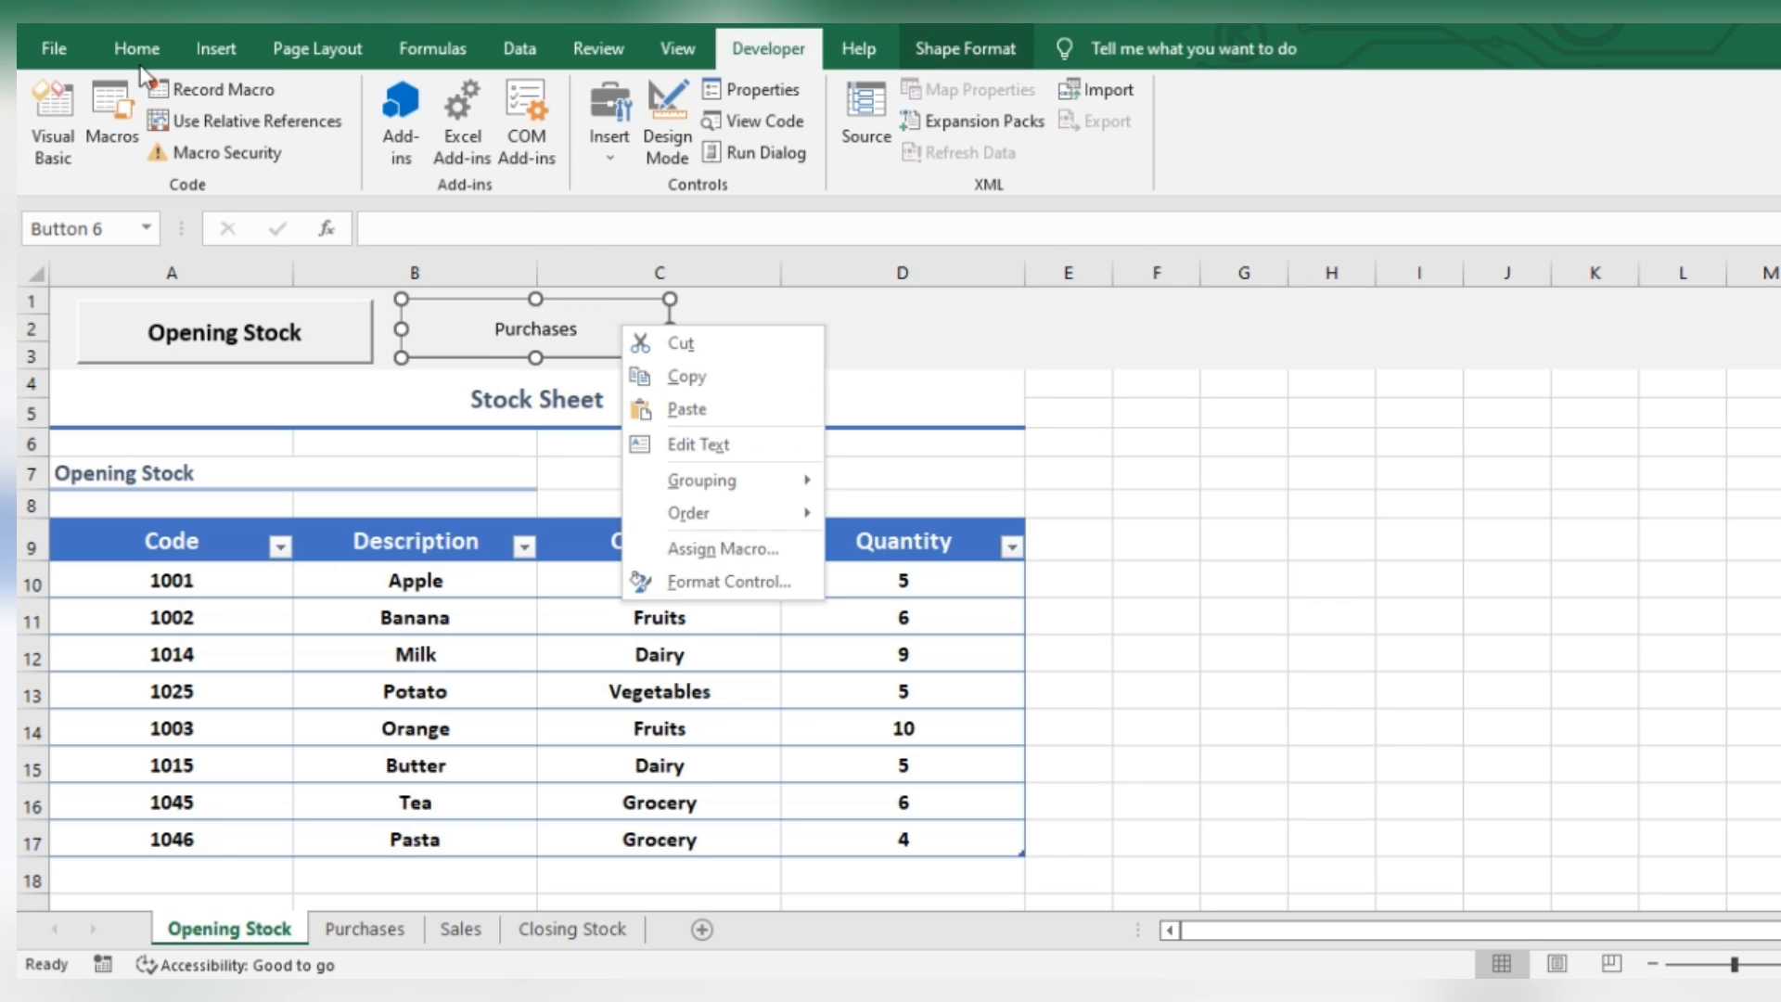
Step: Draw another form-control button beside the Purchases button and assign it the Module3.sales macro
click(609, 126)
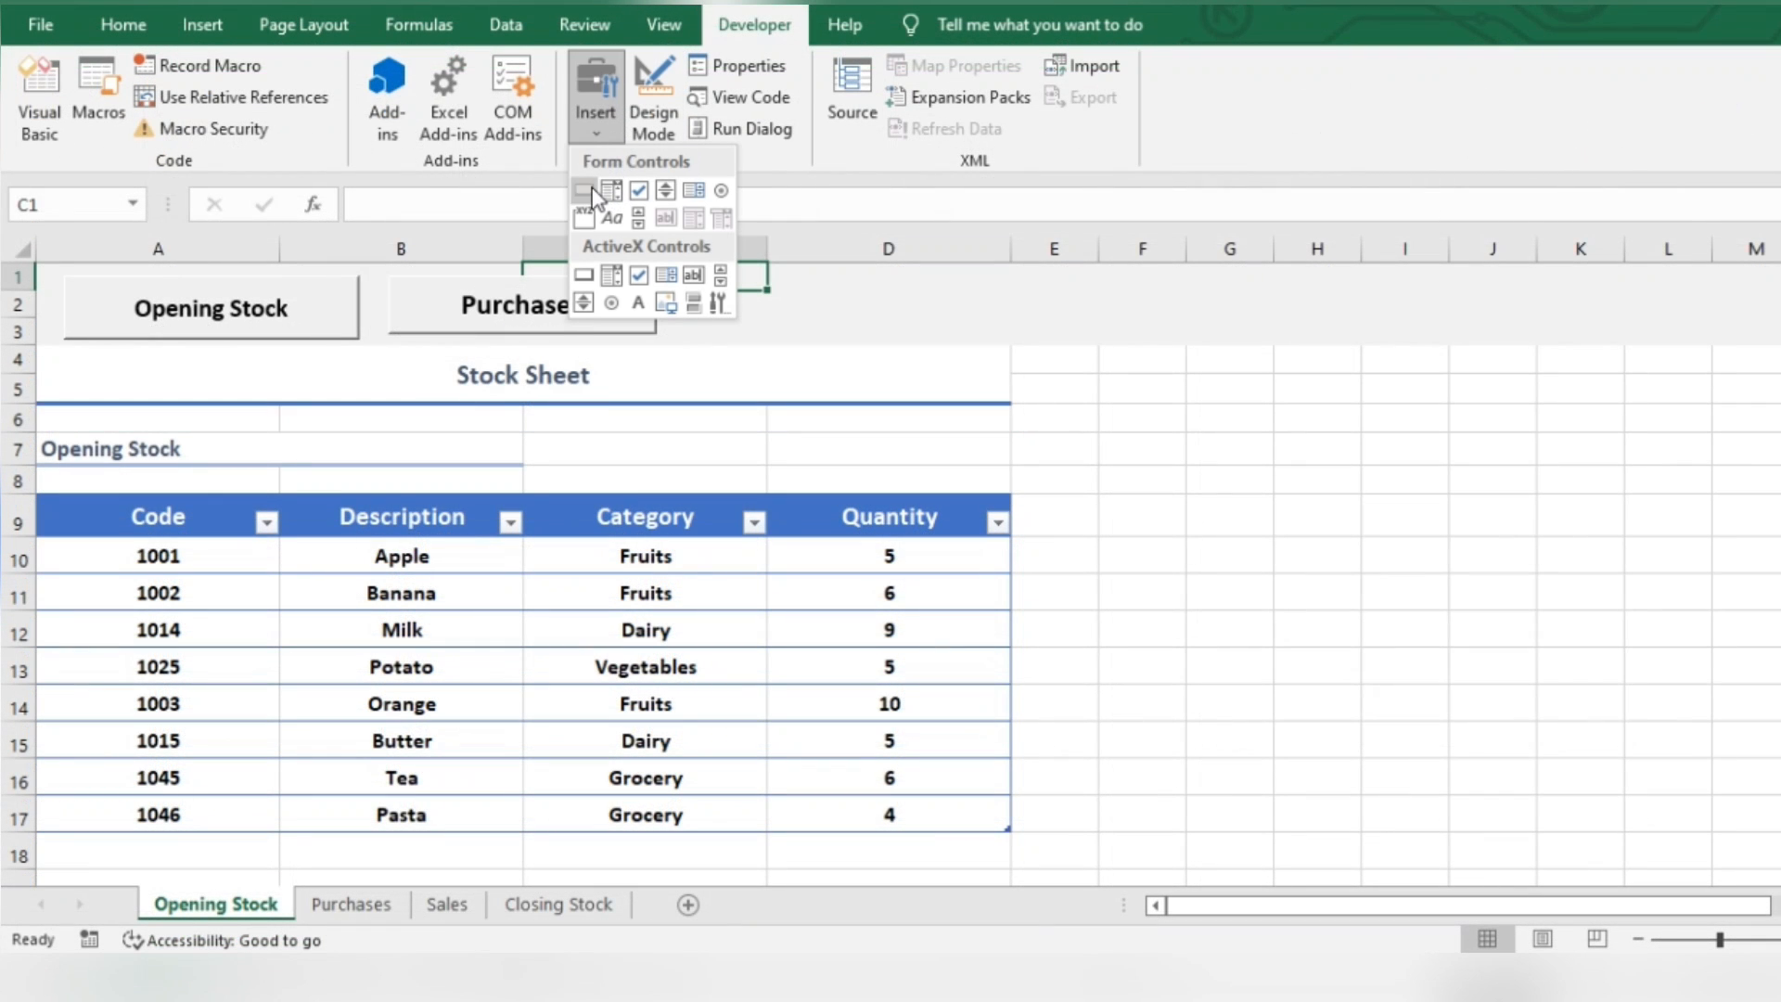
click(586, 191)
drag(680, 278, 979, 336)
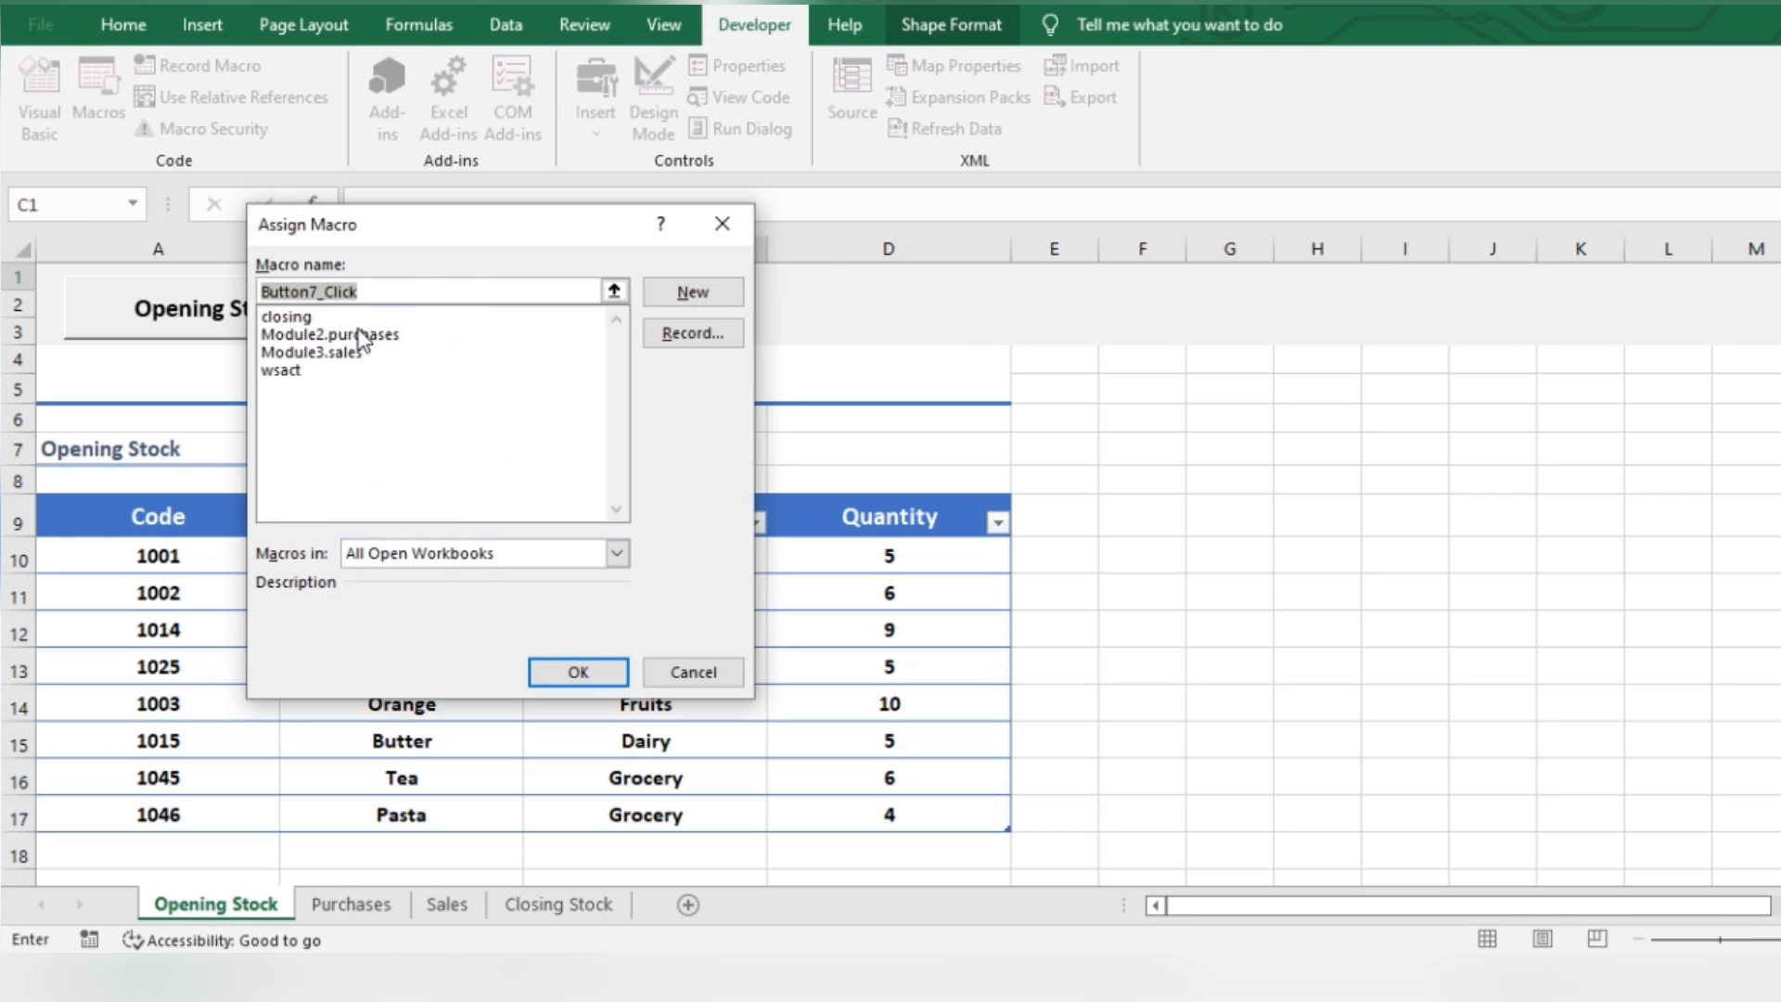
click(343, 356)
key(Return)
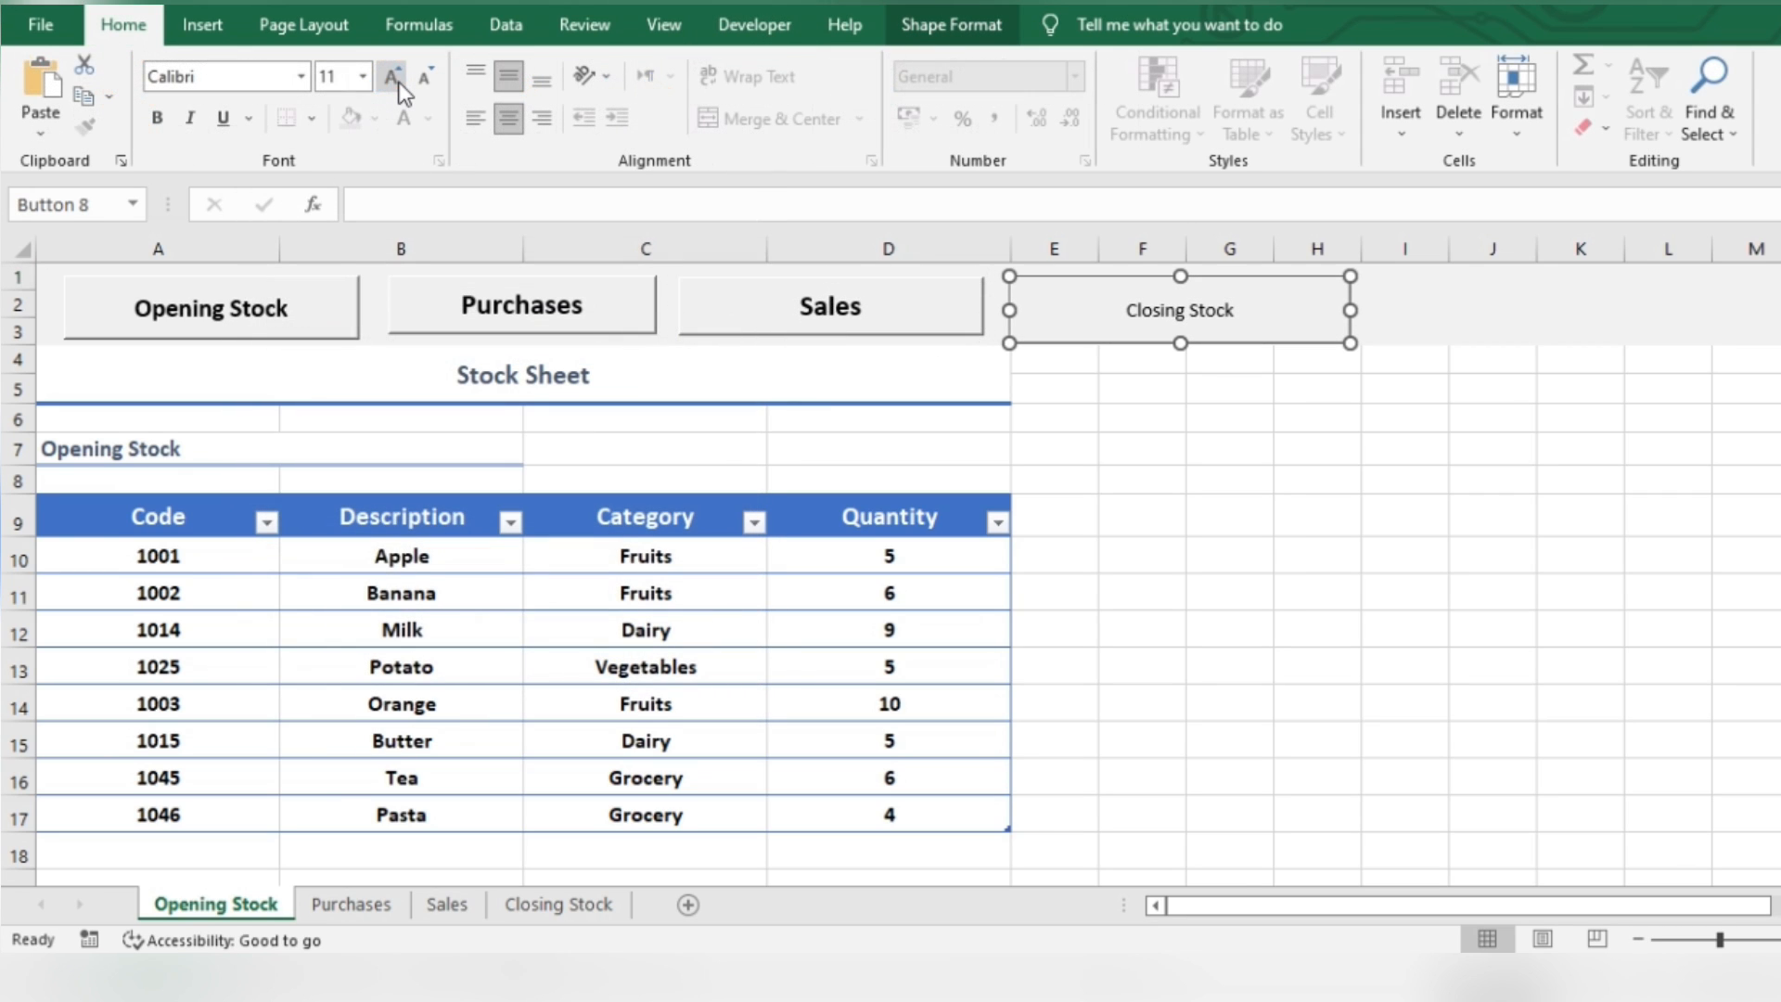
Step: Format the Closing Stock button's text as 16-point bold
click(399, 81)
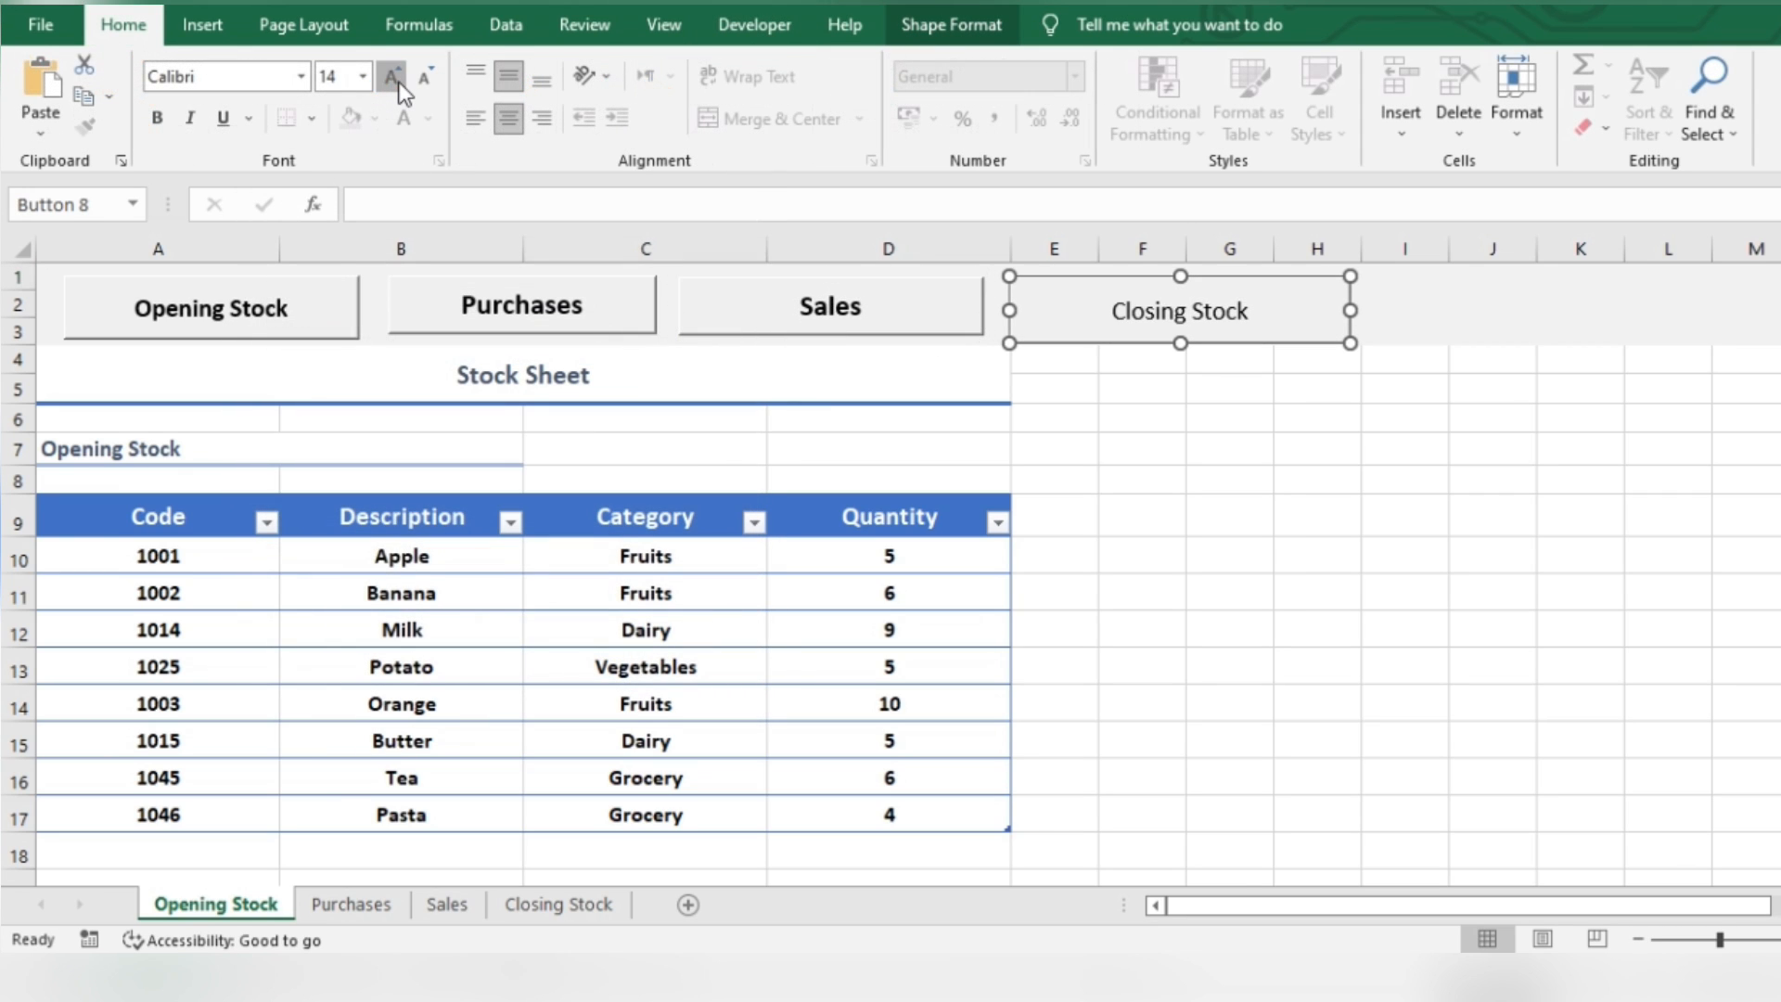
click(392, 78)
click(156, 117)
click(1179, 438)
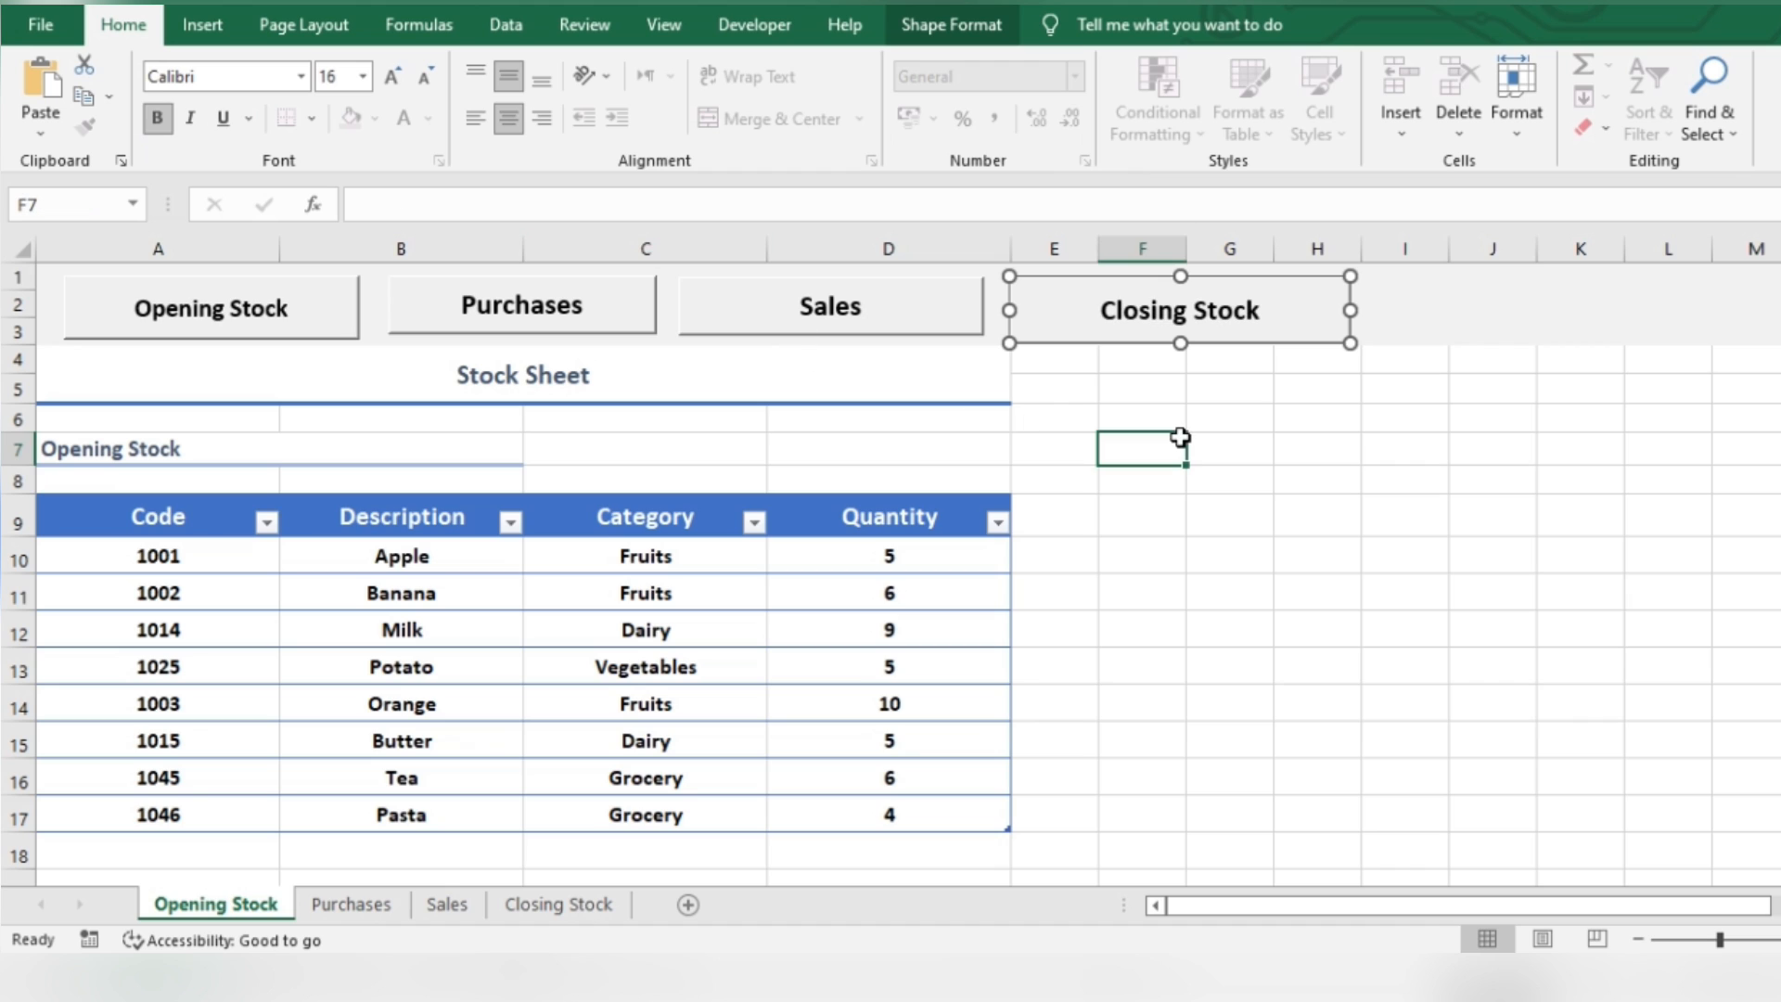
right_click(1031, 327)
key(Escape)
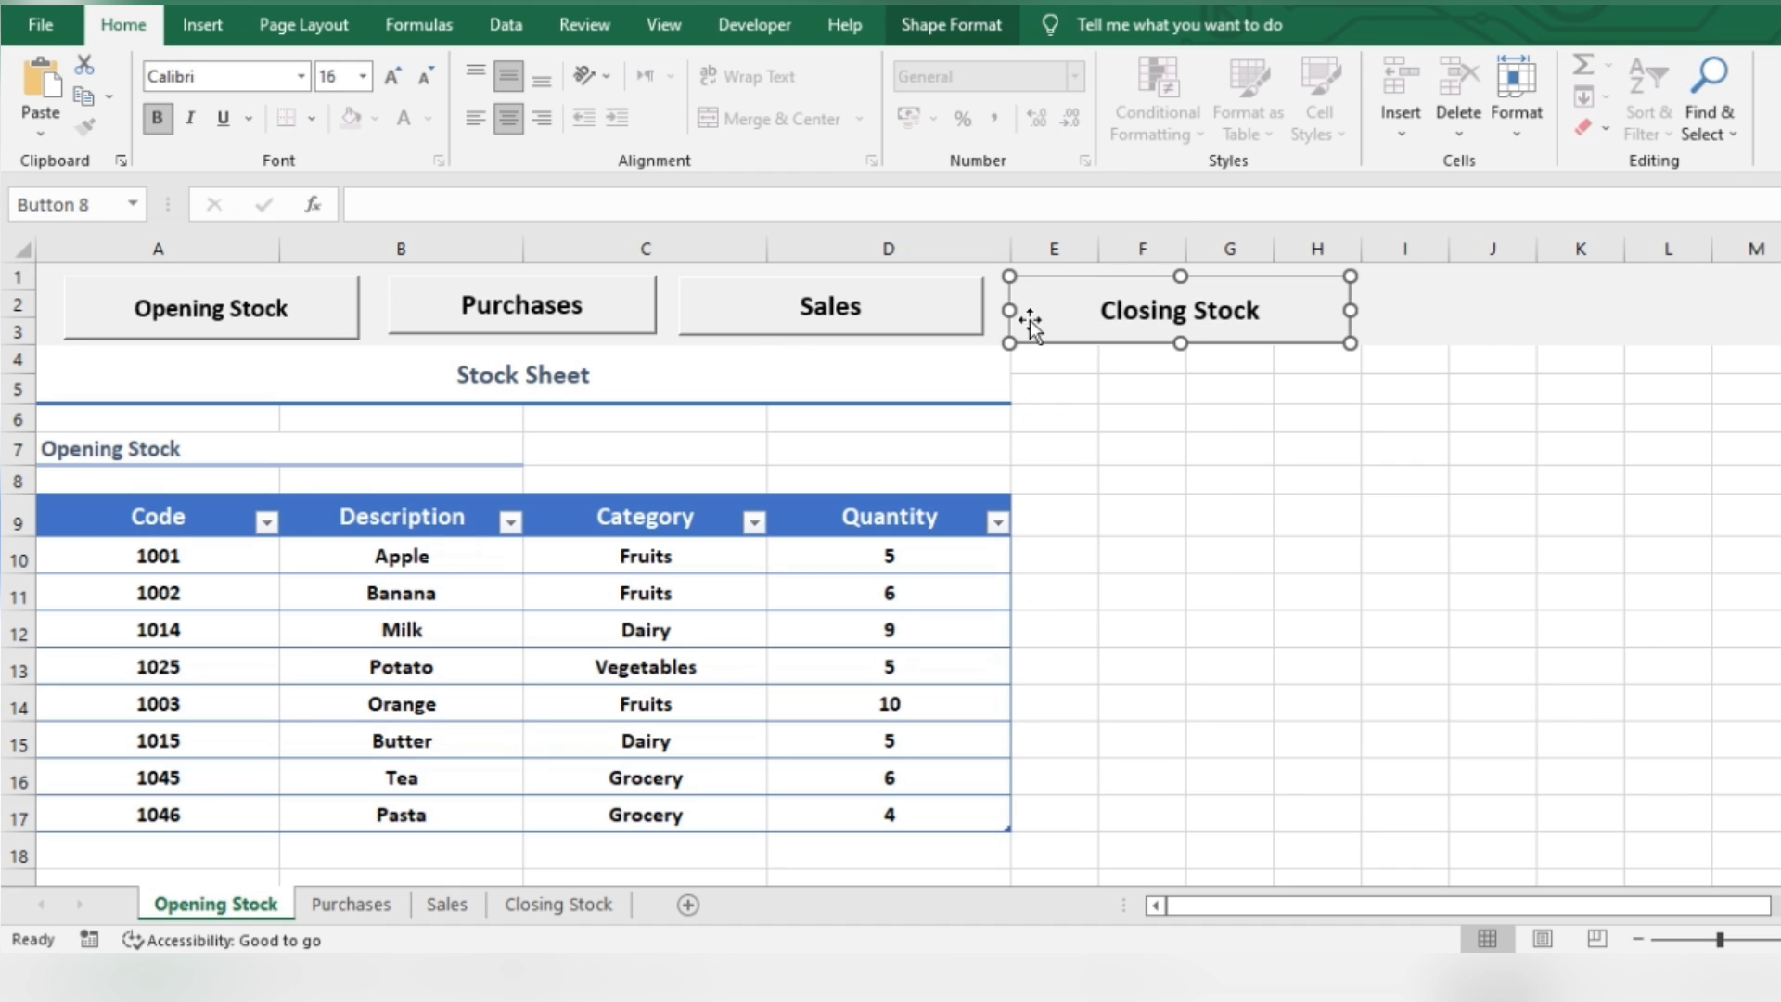
click(1494, 515)
Step: Select all four navigation buttons together and copy them to the Purchases, Sales and Closing Stock sheets
right_click(1294, 329)
key(Escape)
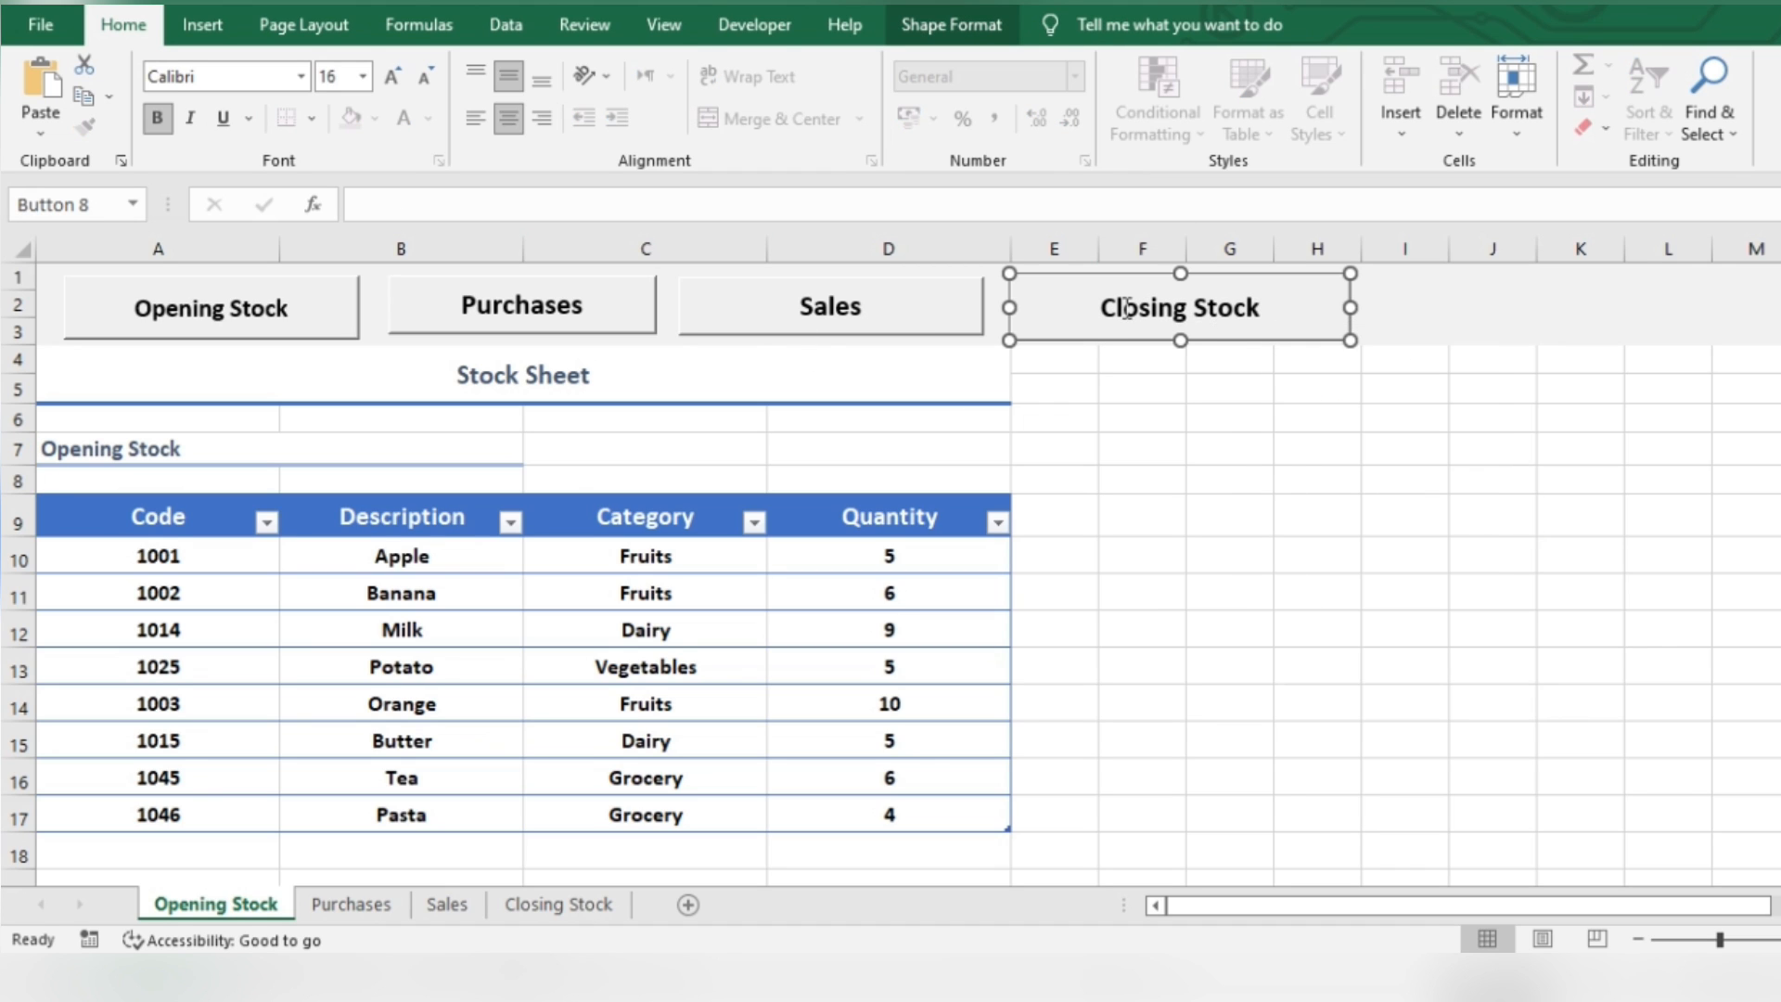
ctrl+right_click(920, 314)
key(Escape)
ctrl+right_click(588, 310)
key(Escape)
ctrl+right_click(306, 309)
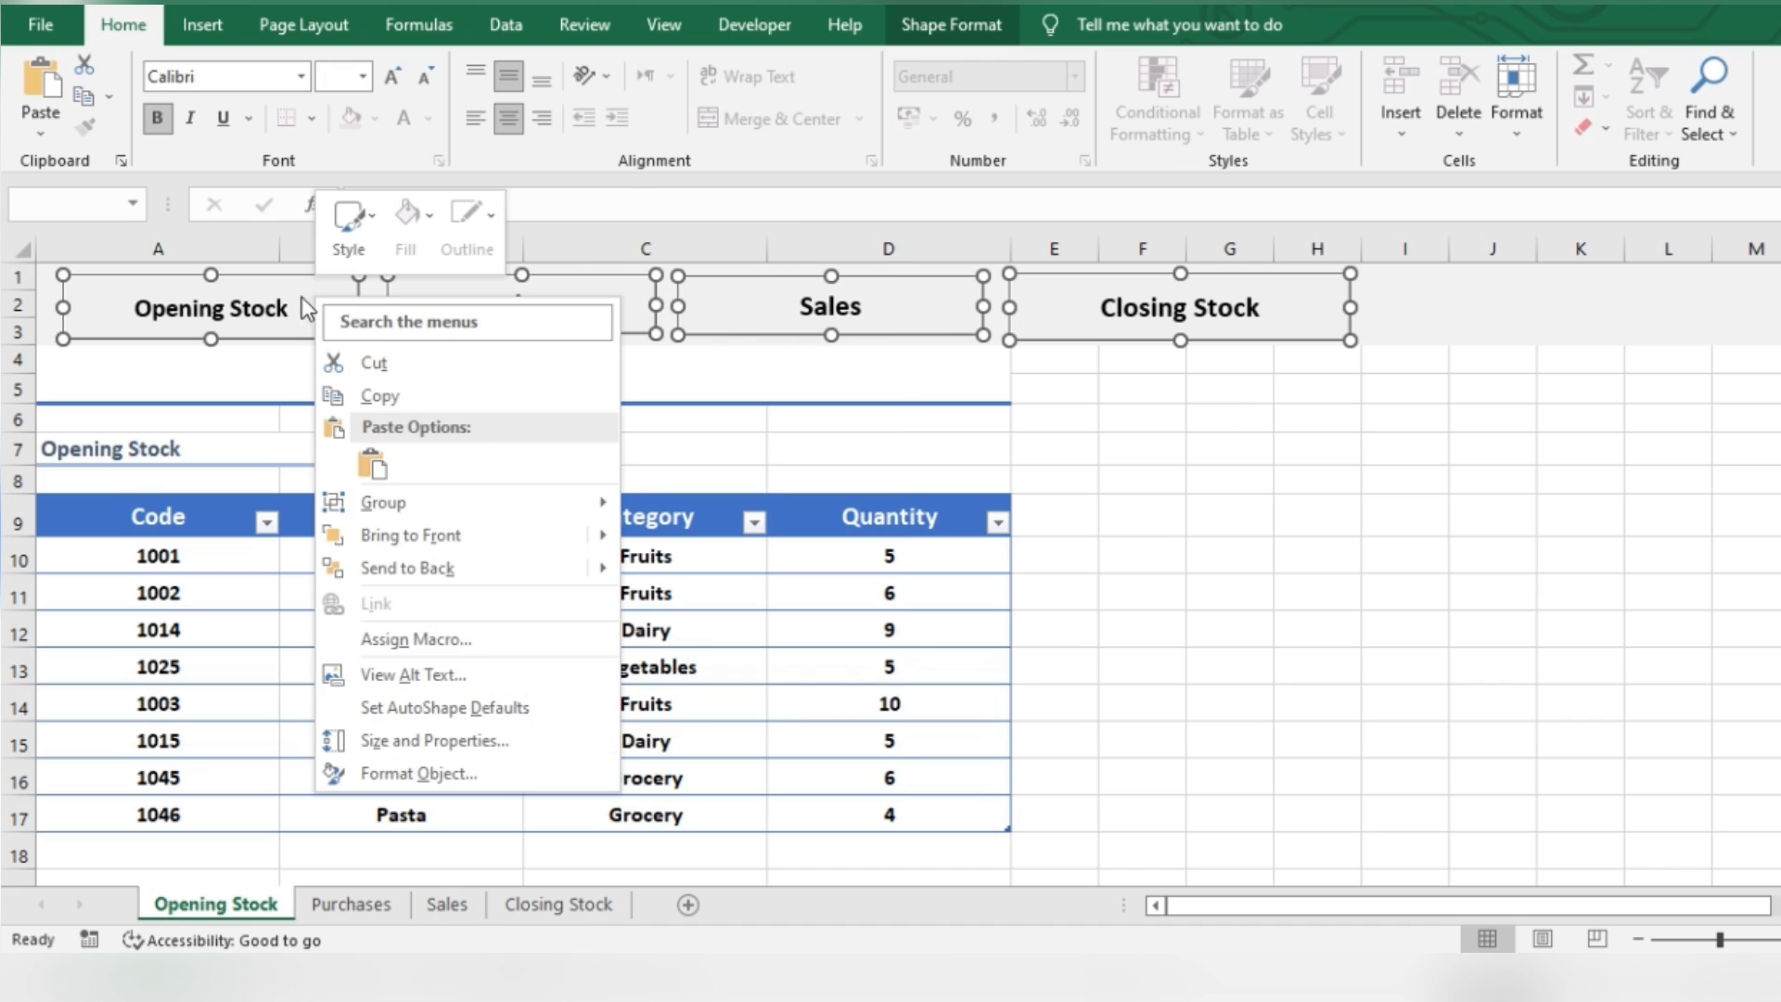
key(Escape)
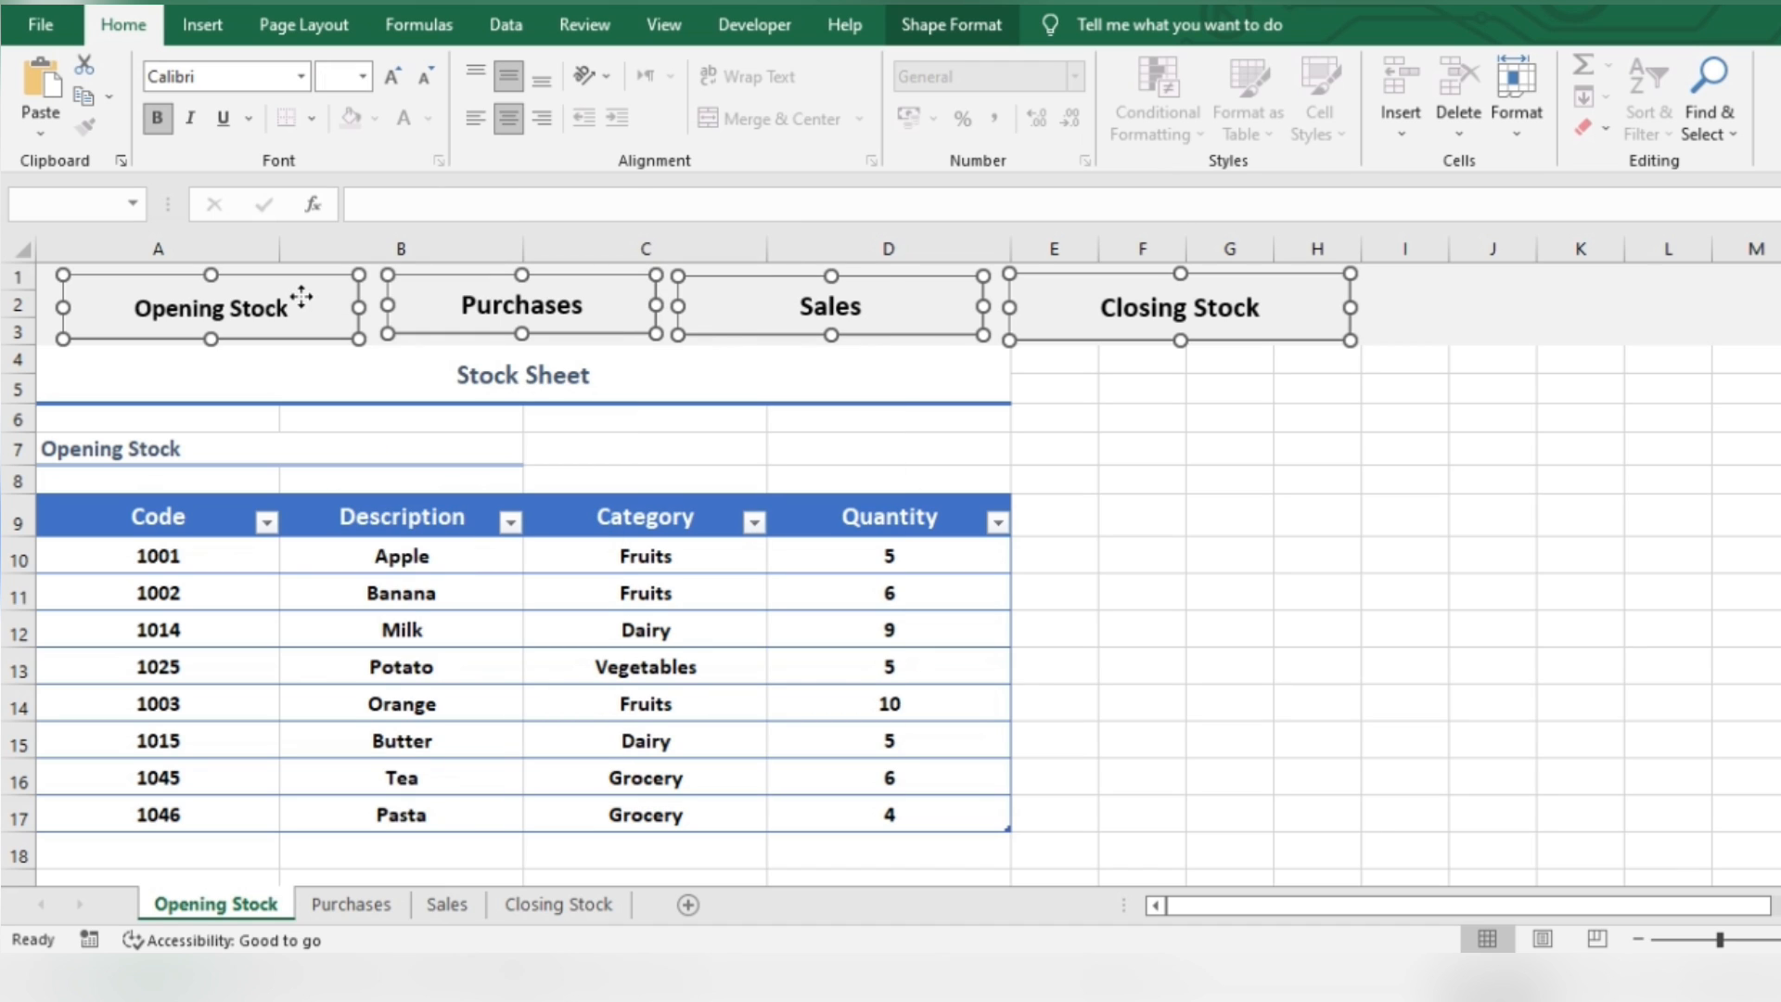
click(386, 917)
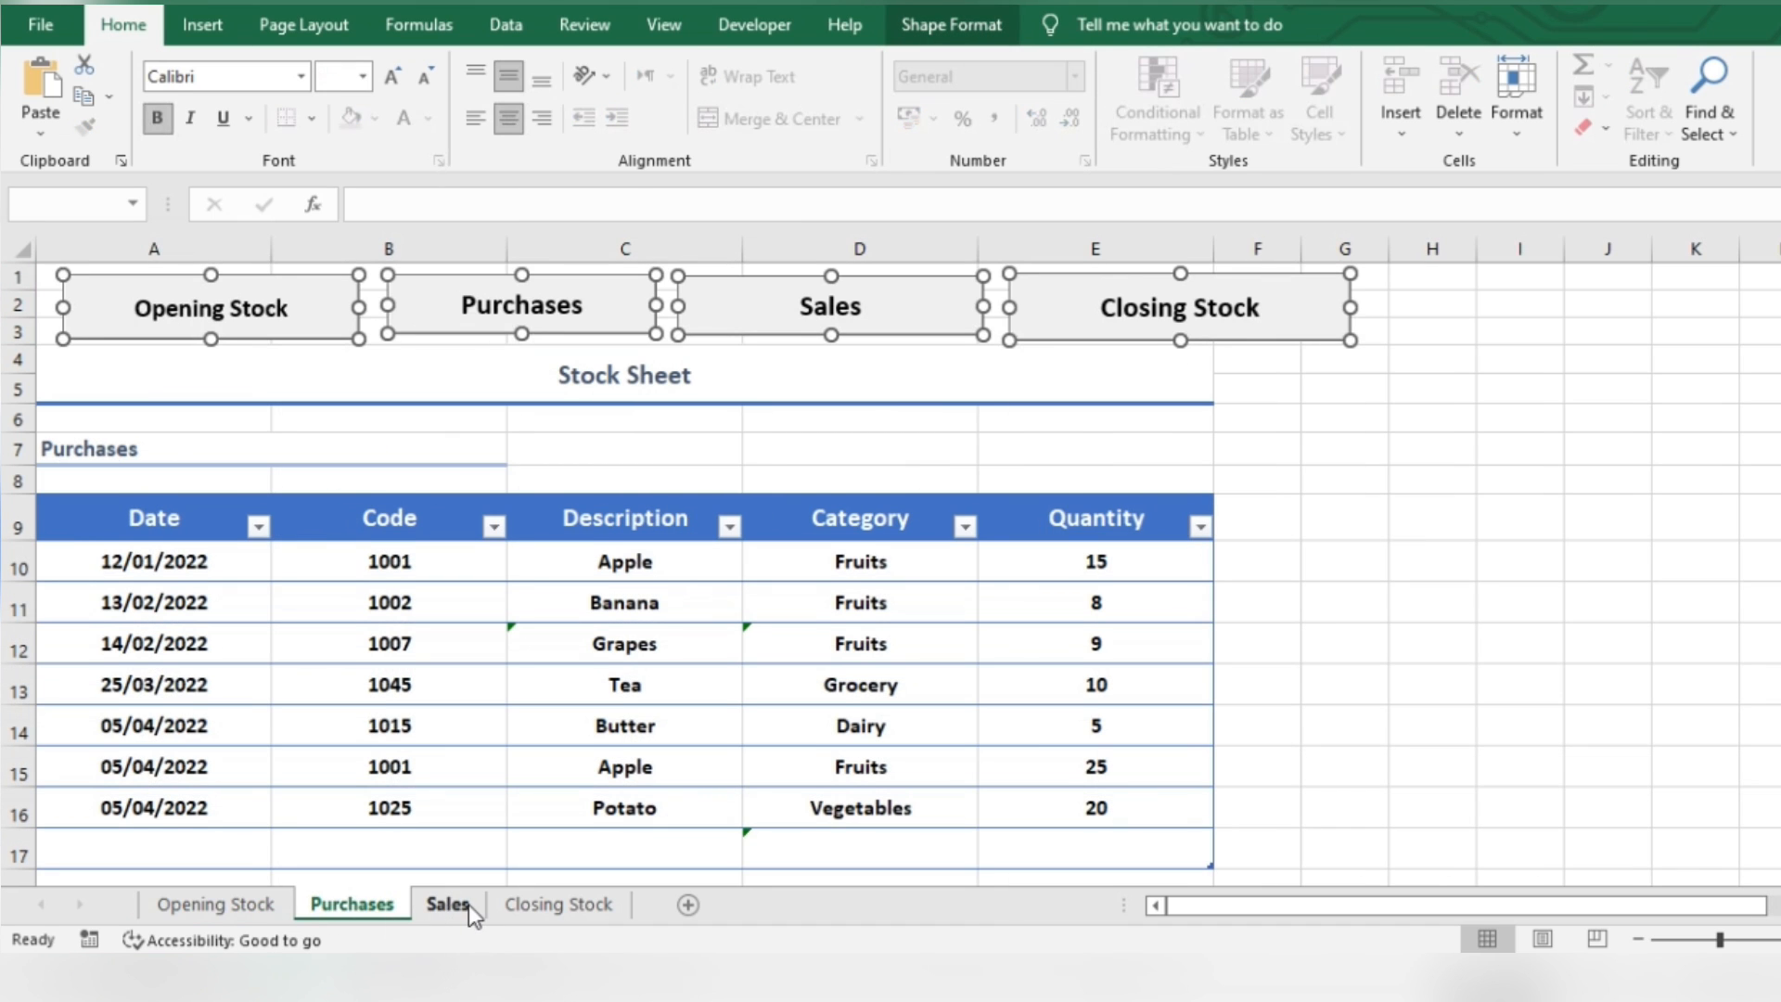
click(448, 911)
click(564, 904)
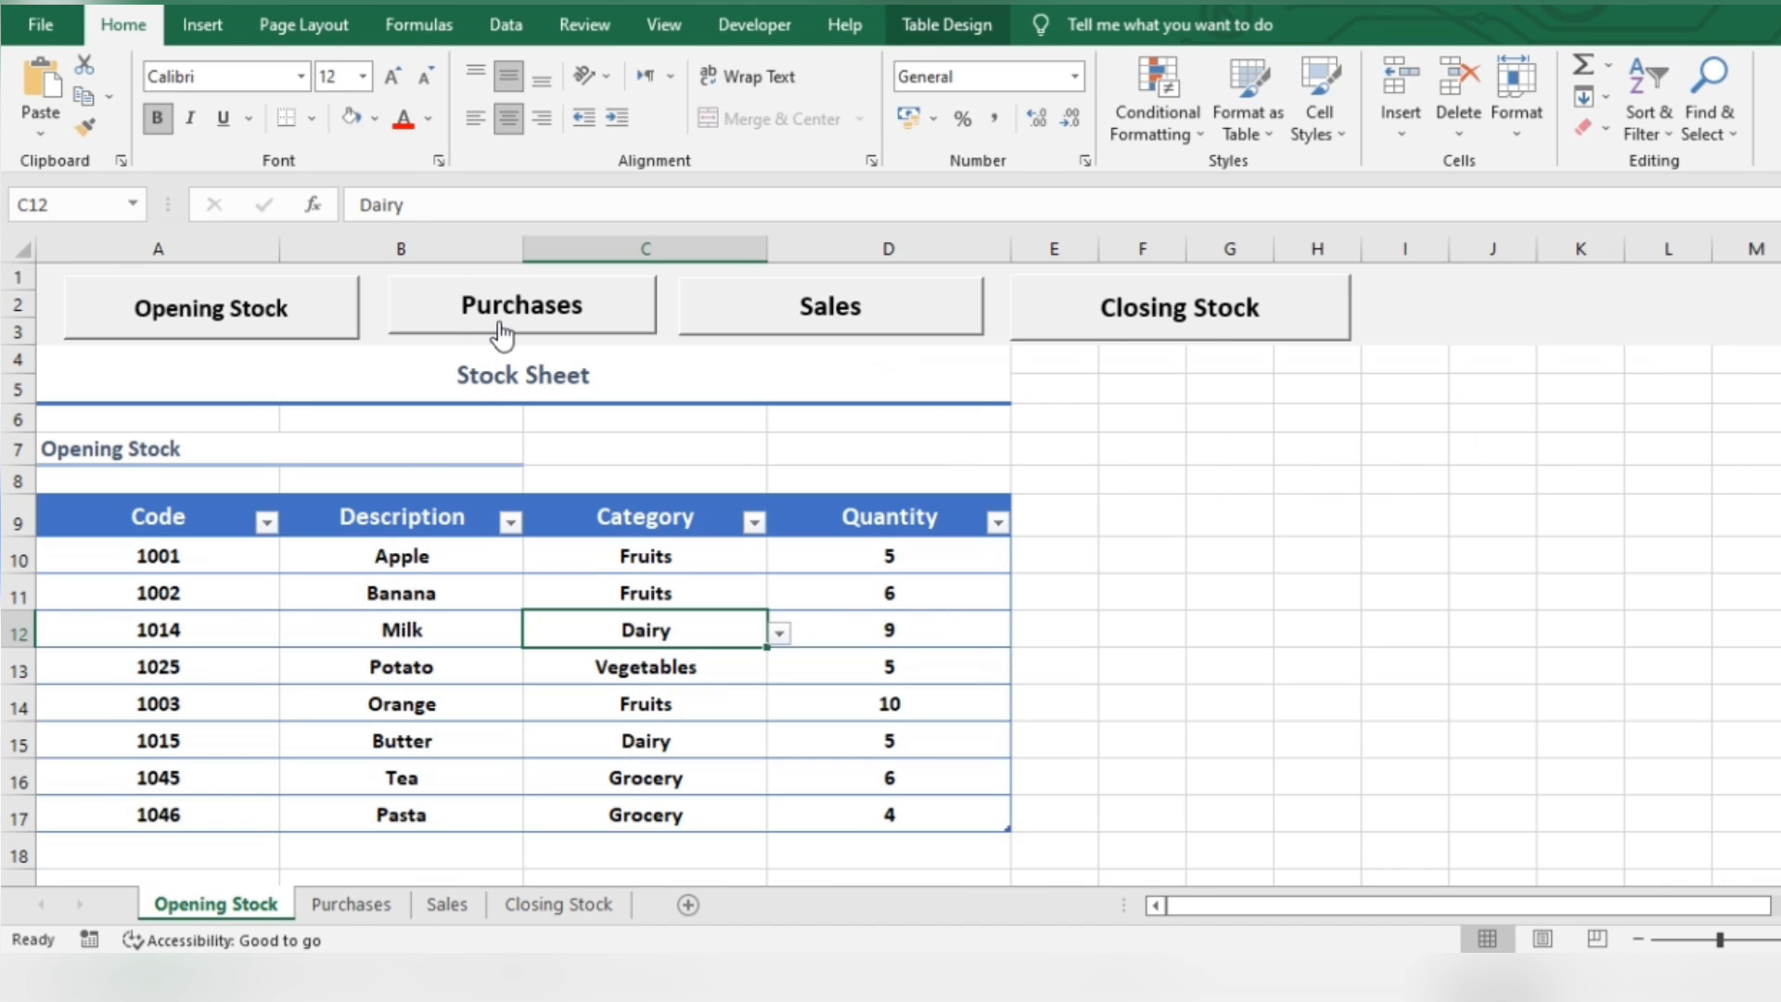
Step: Test the Opening Stock, Purchases, Sales and Closing Stock buttons by switching between the sheets with them
click(496, 327)
click(870, 330)
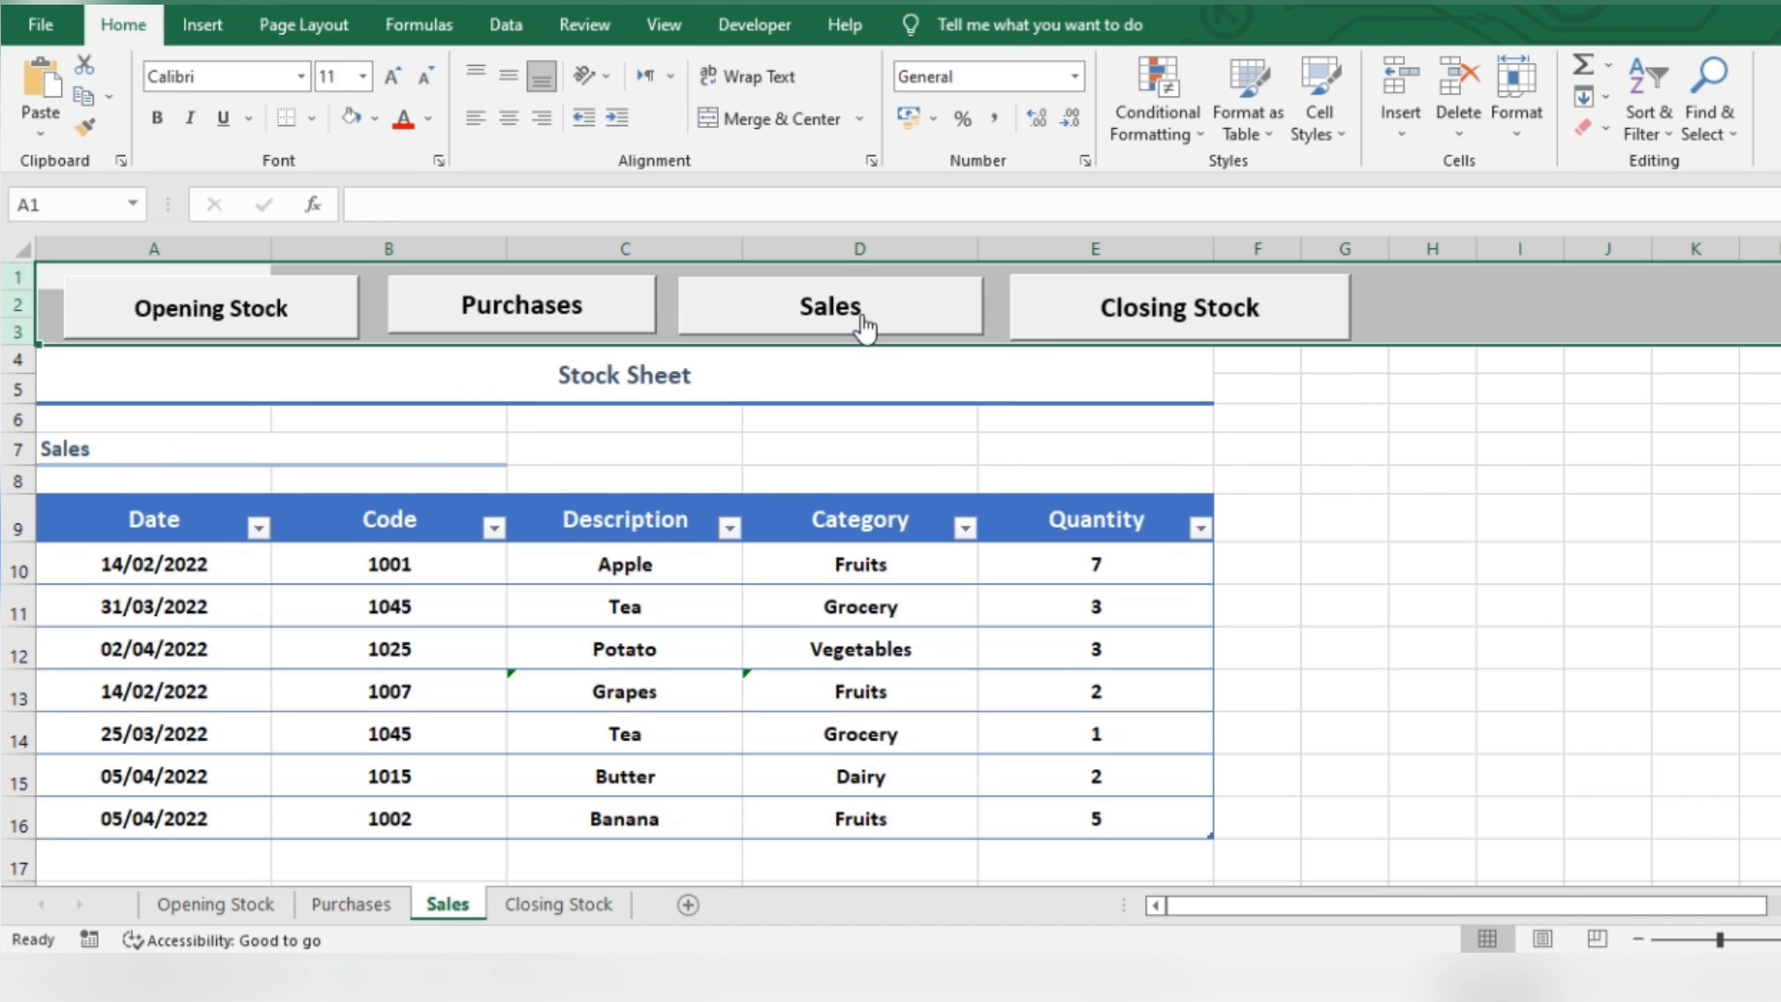
click(1273, 460)
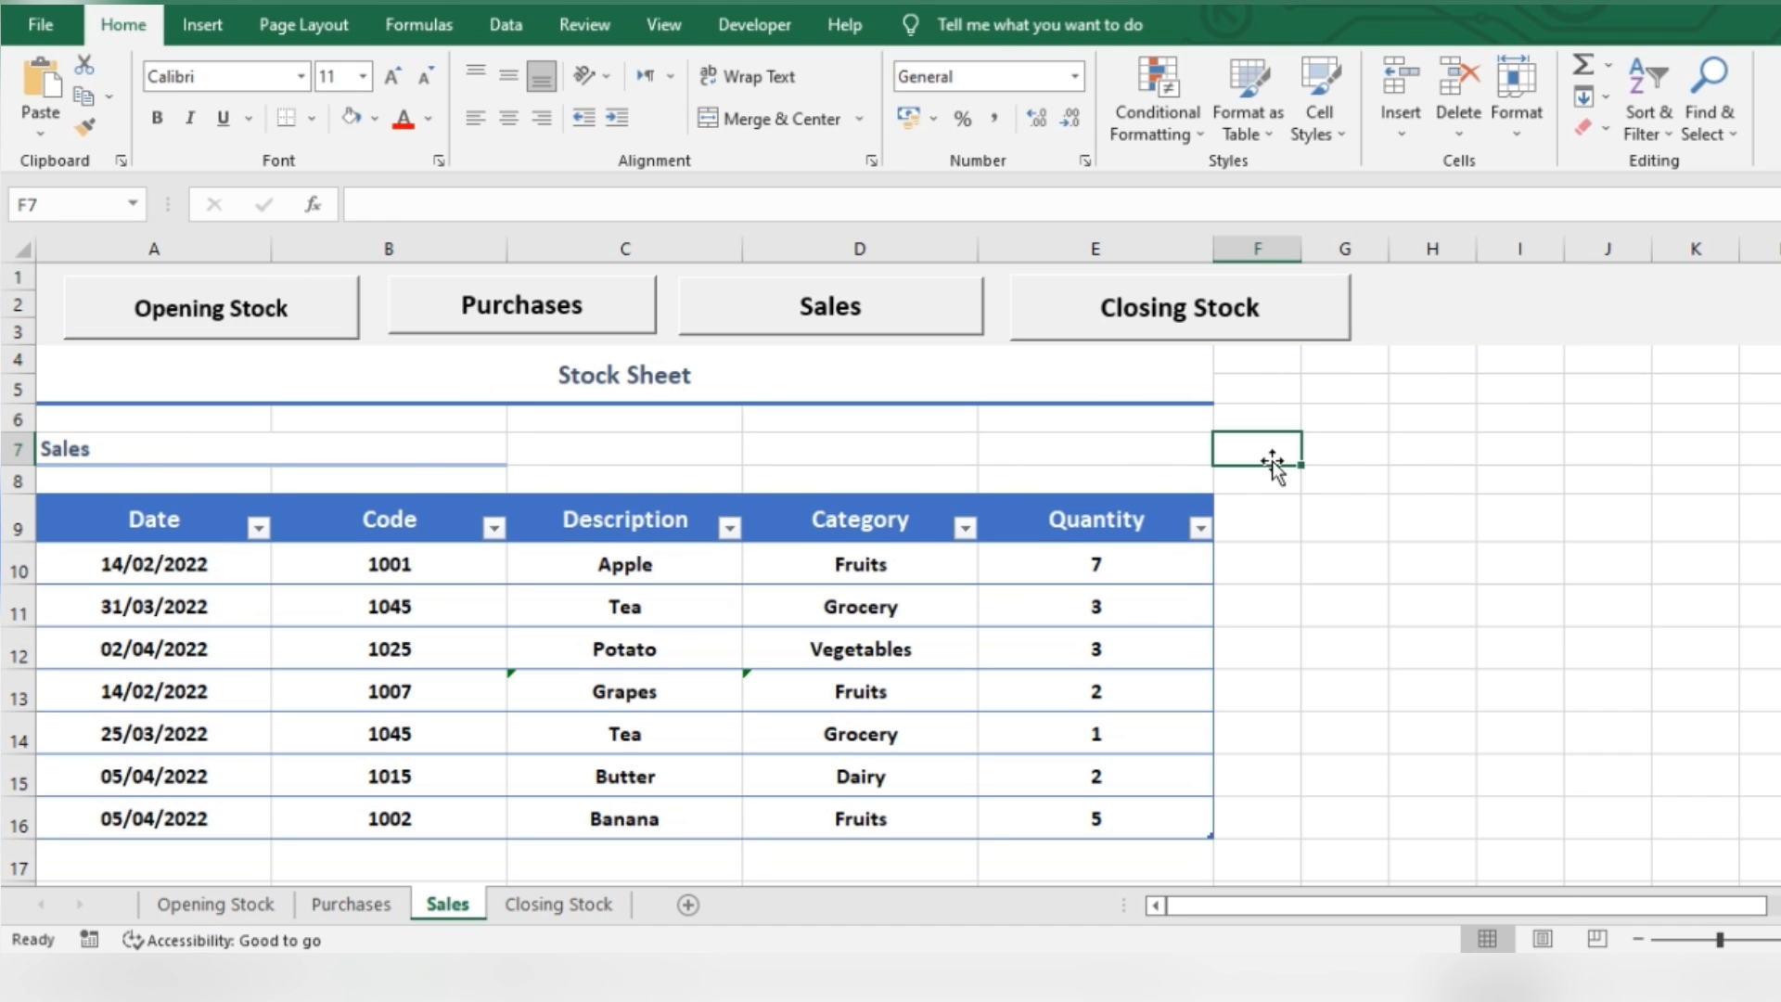
click(1206, 304)
click(1316, 423)
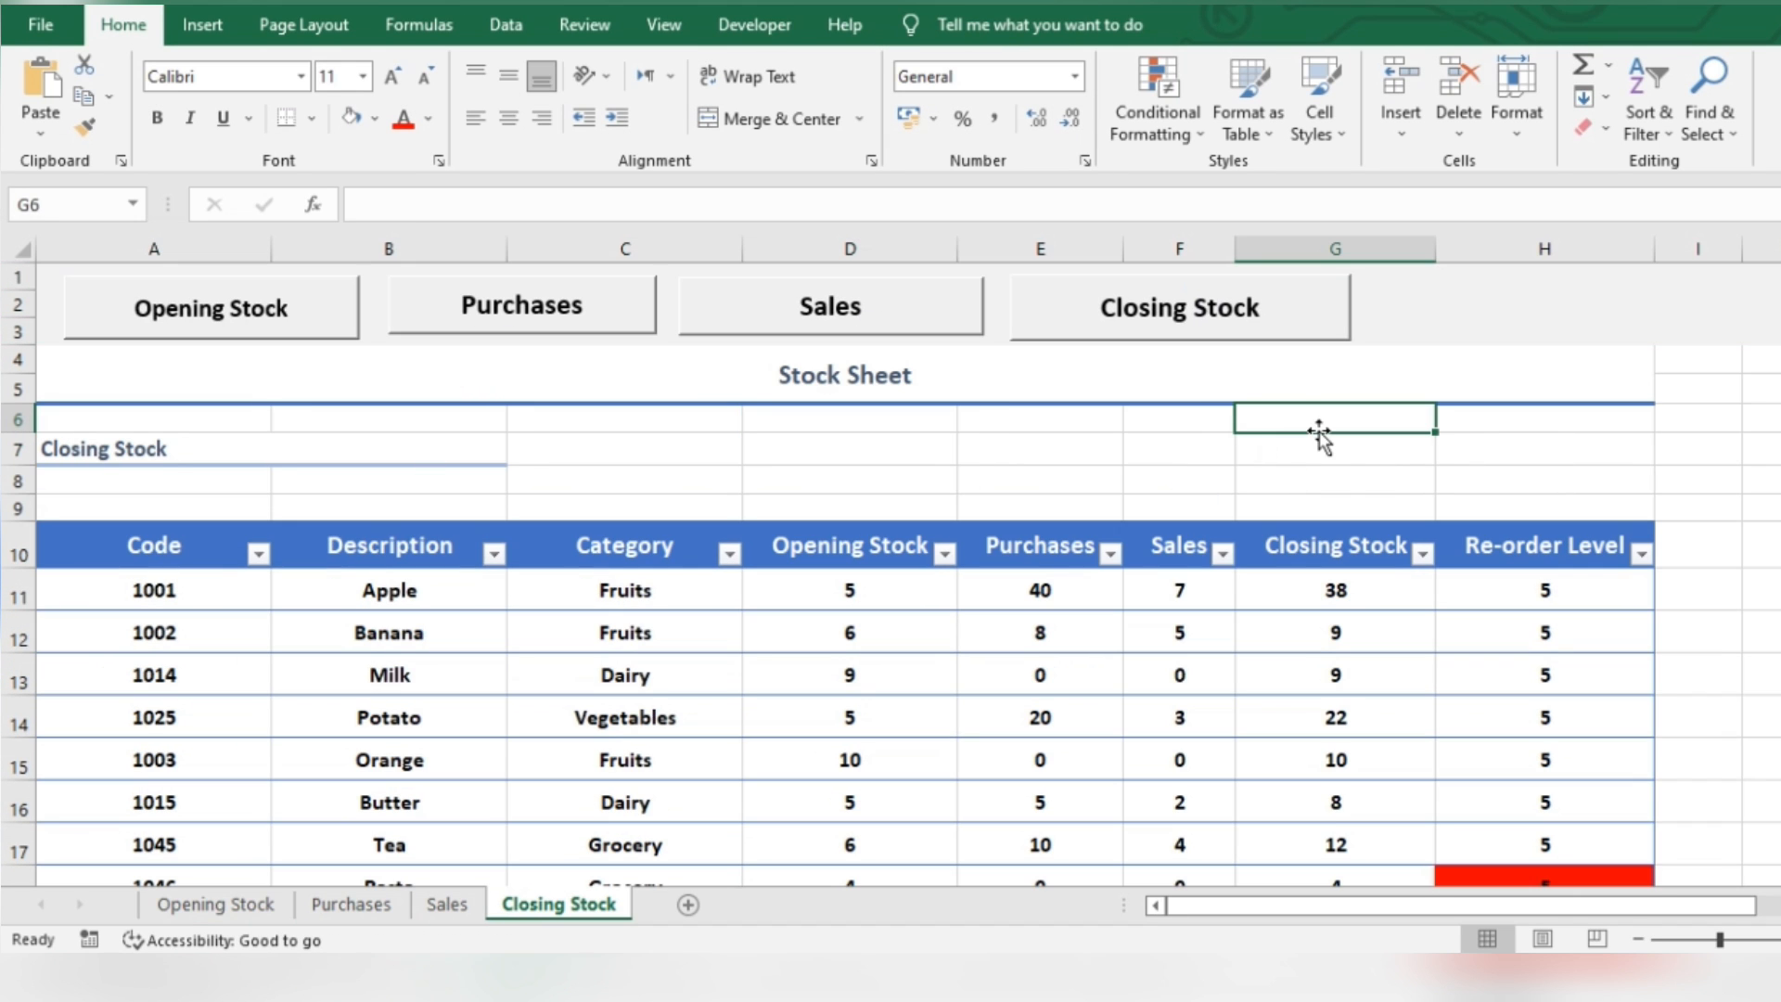
click(548, 326)
click(1132, 306)
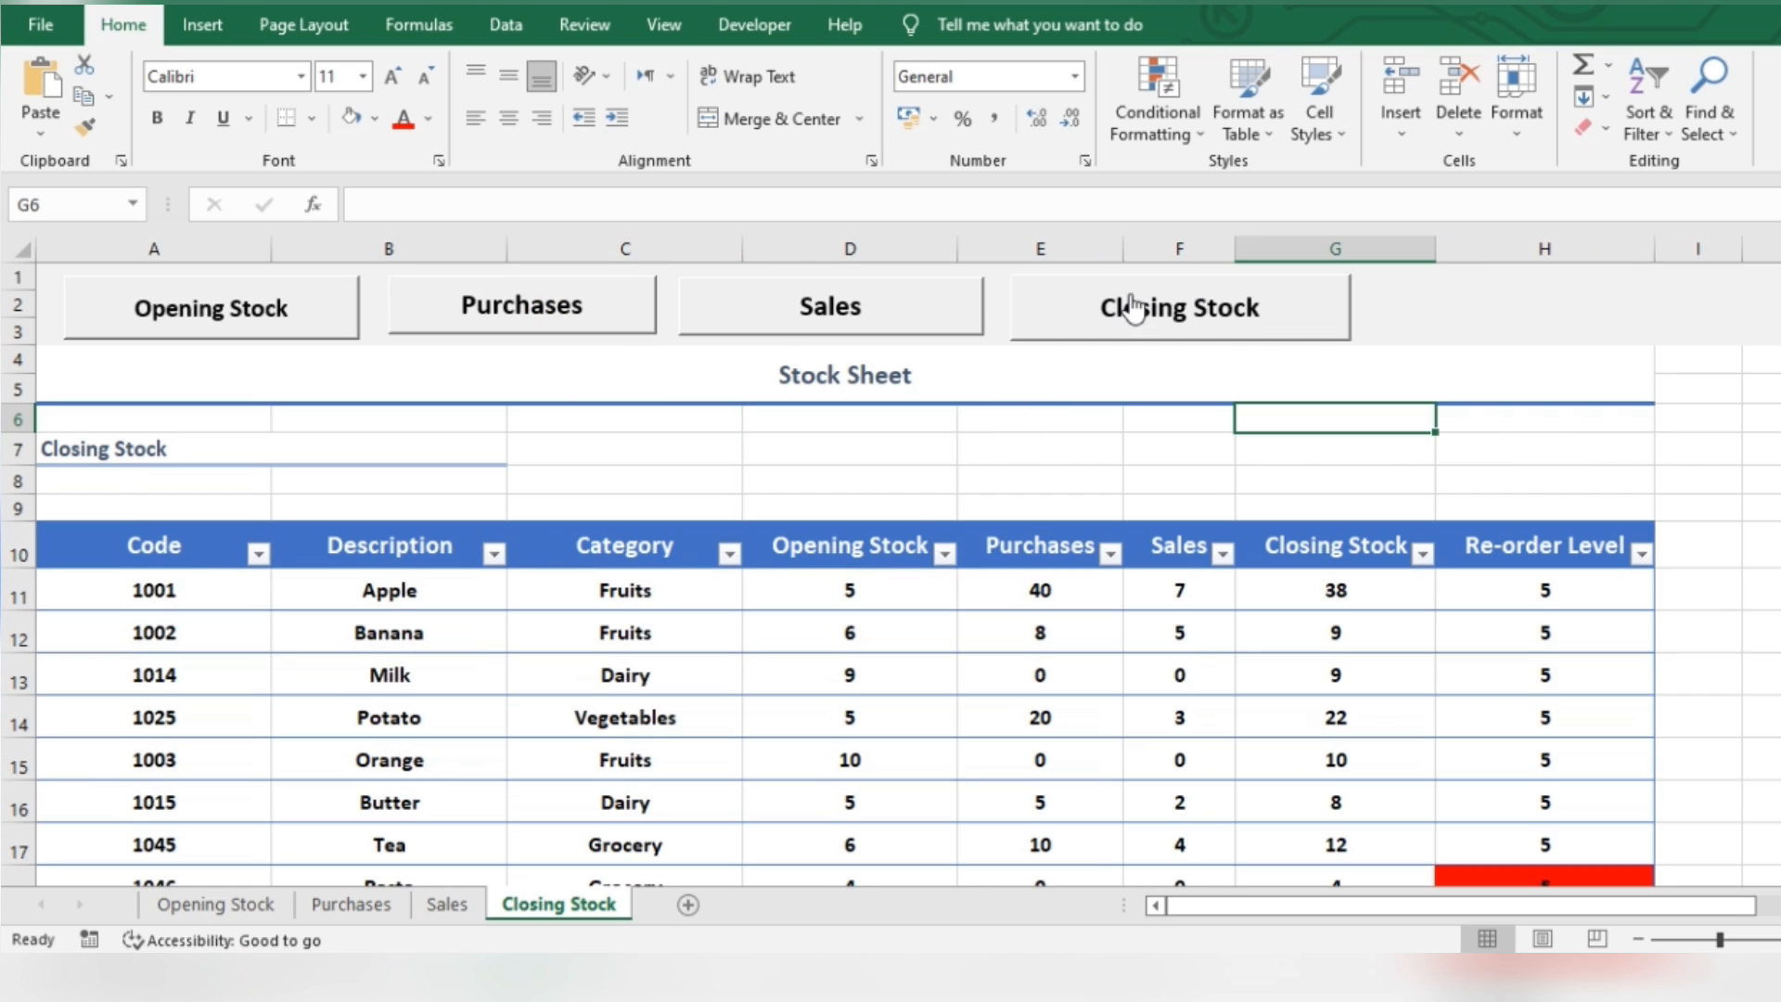
click(838, 310)
click(277, 315)
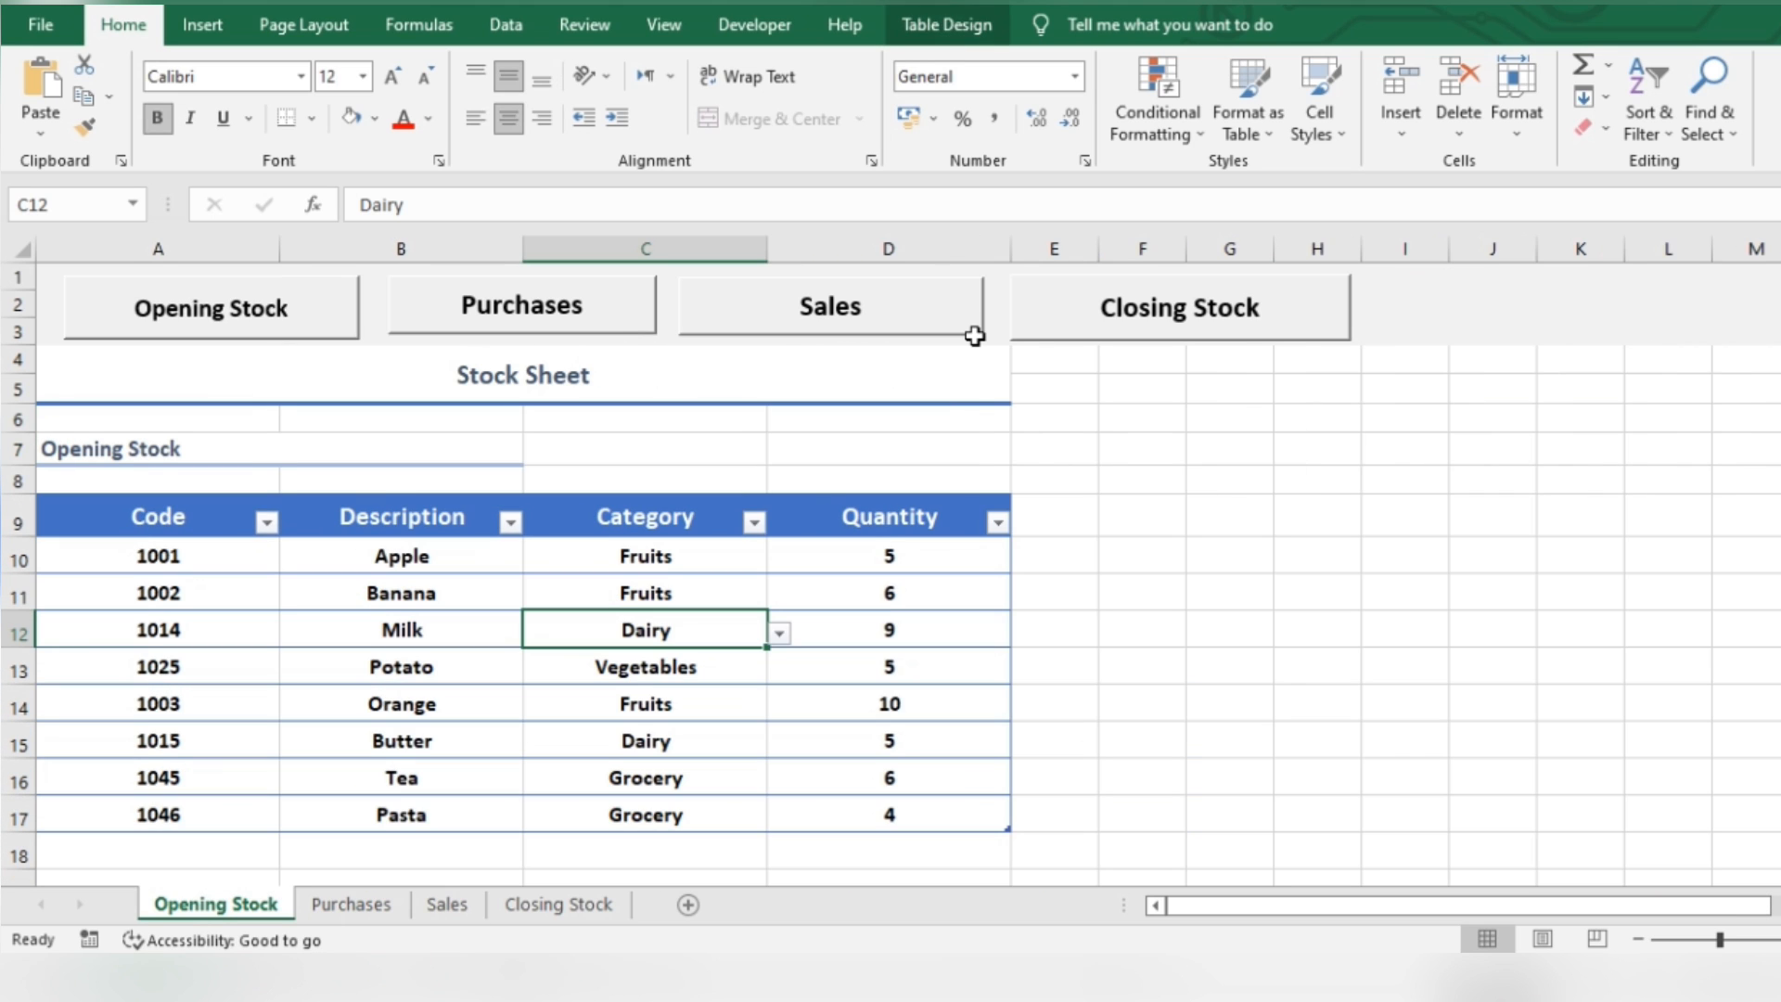
click(1133, 330)
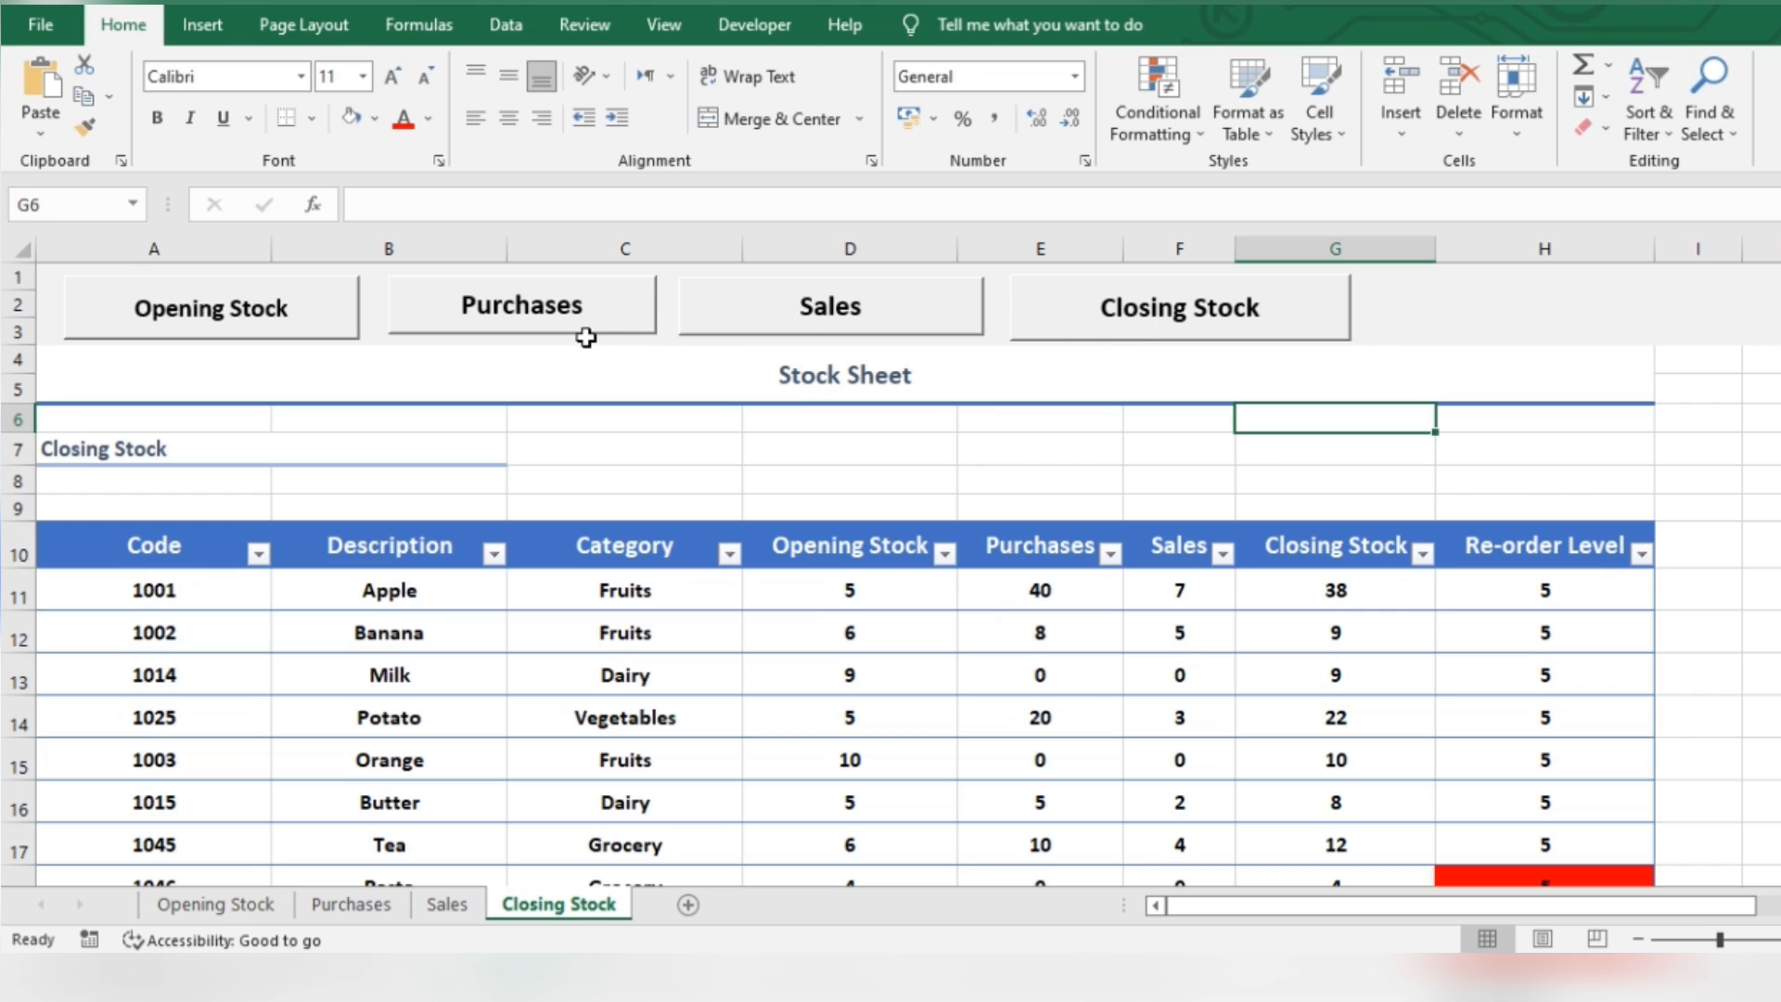
Step: Freeze the panes at cell A11 on the Closing Stock sheet and check how the rows scroll
scroll(774, 676, down, 3)
scroll(773, 676, up, 3)
click(186, 603)
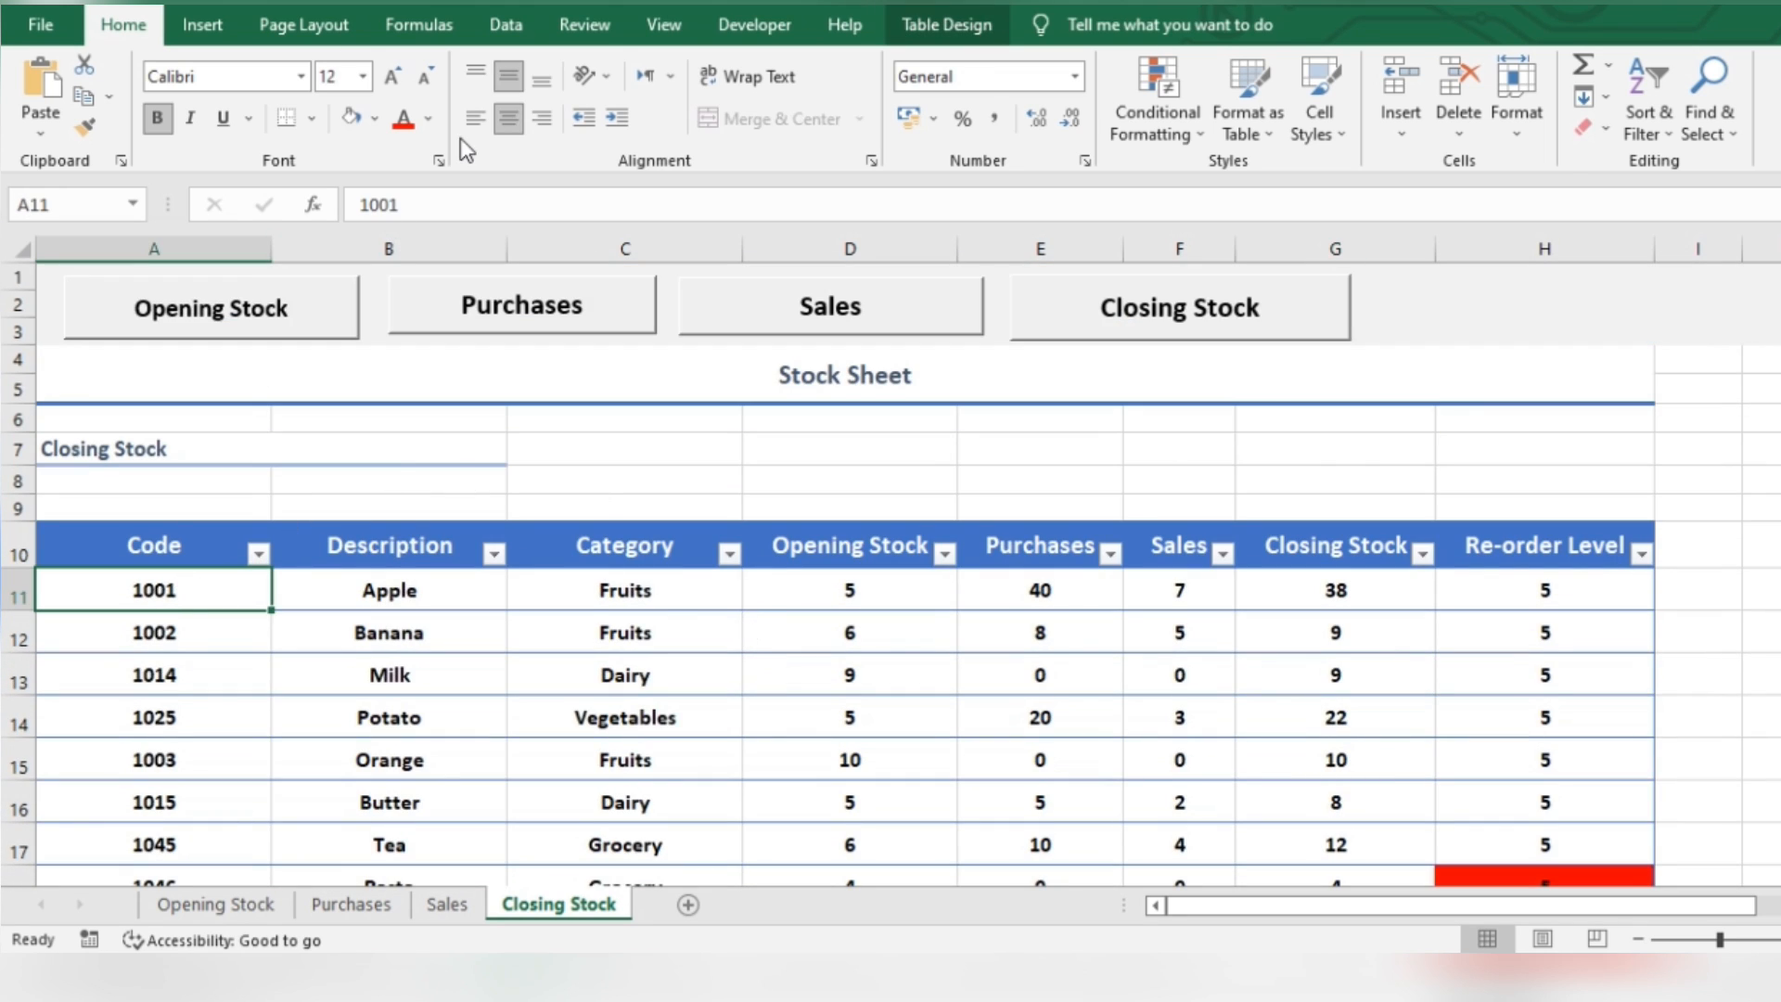
click(684, 24)
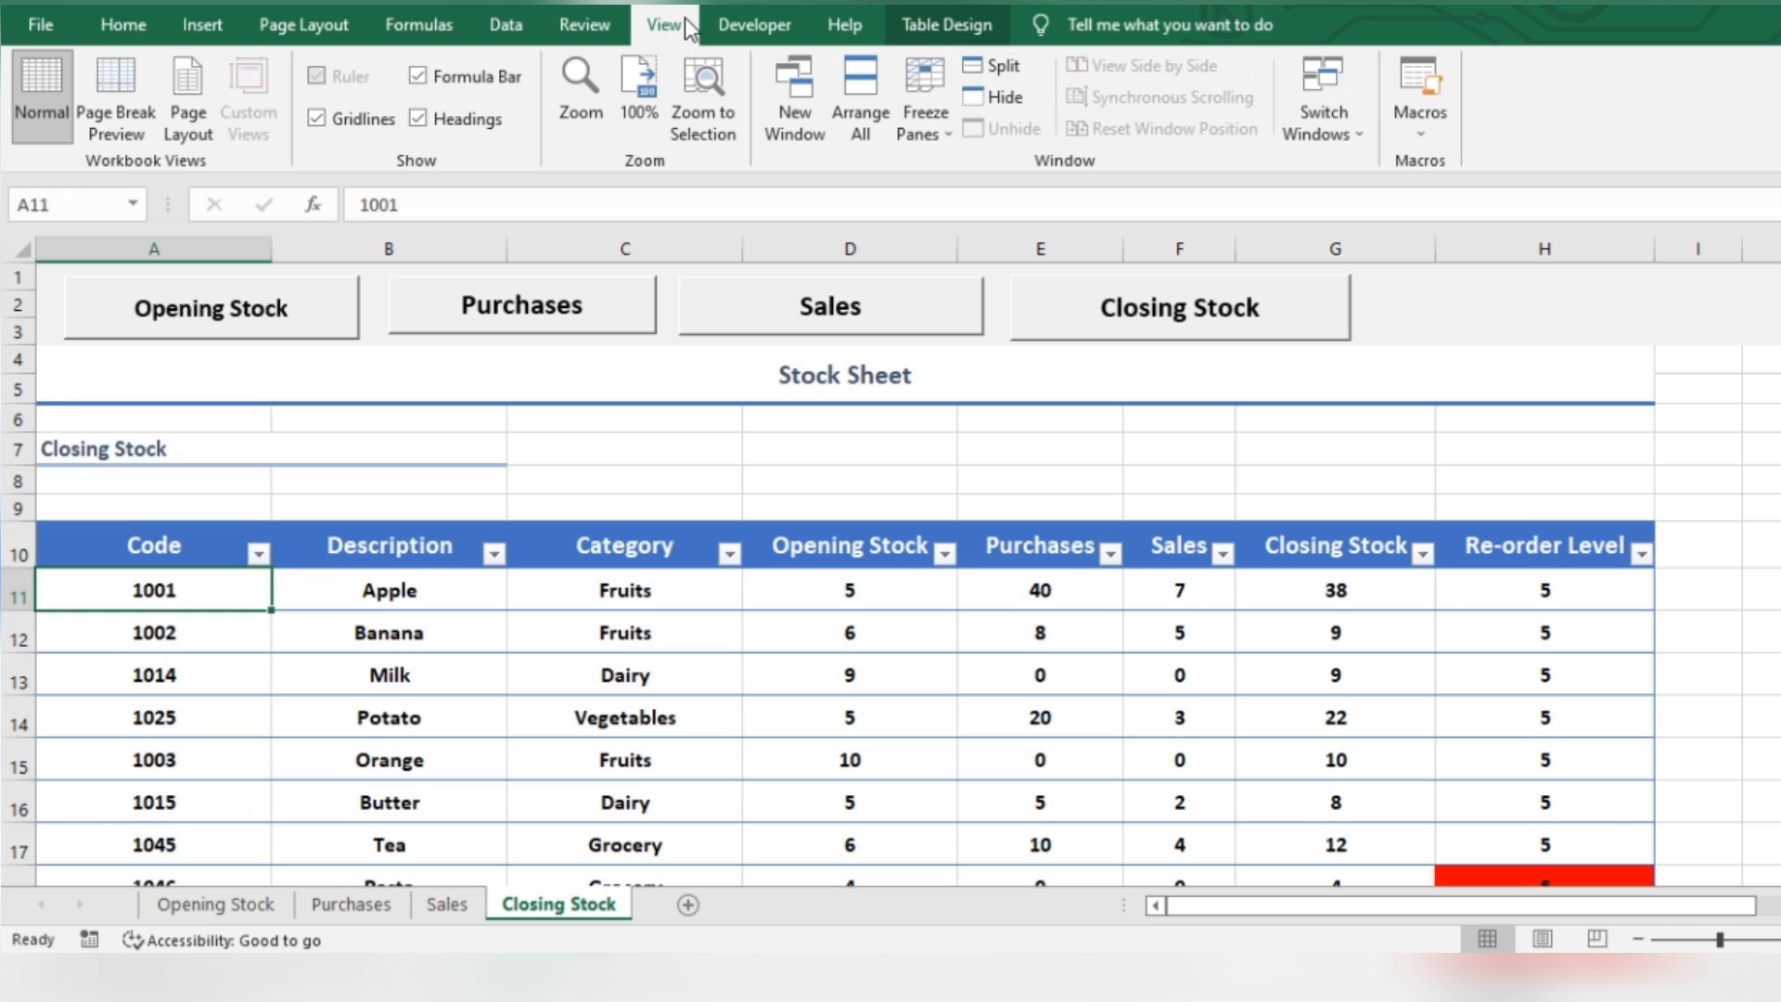
click(916, 106)
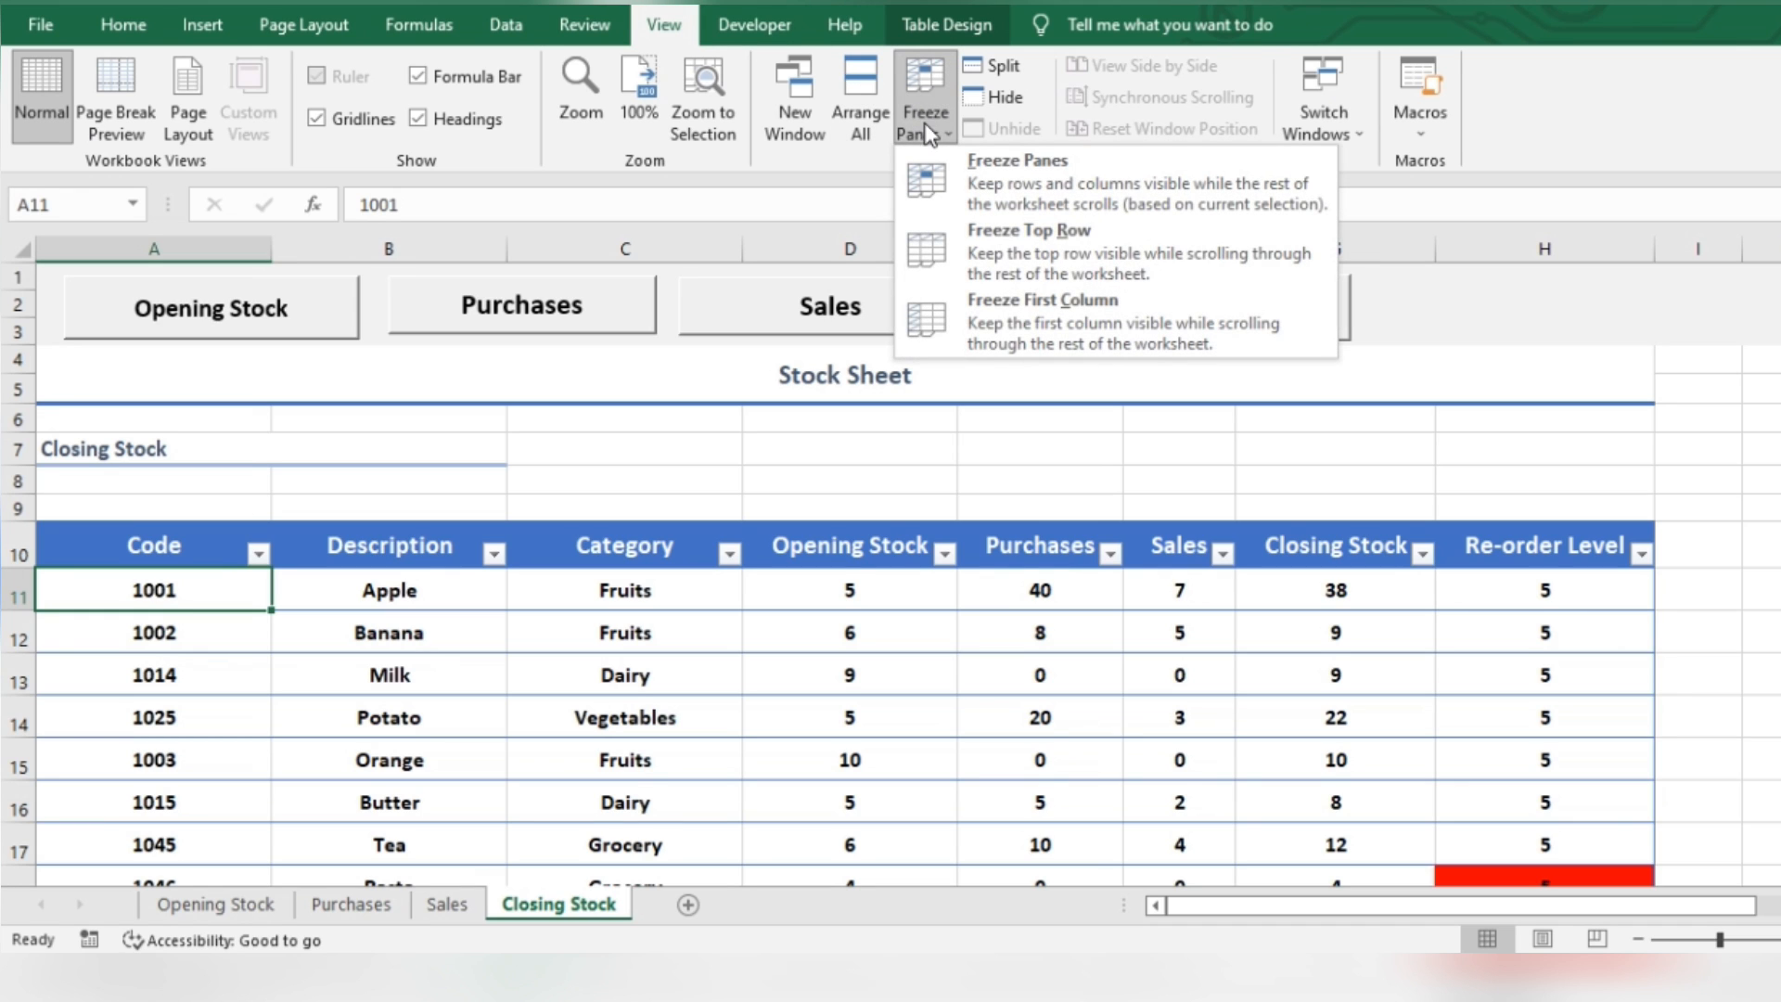
click(932, 178)
scroll(605, 622, down, 3)
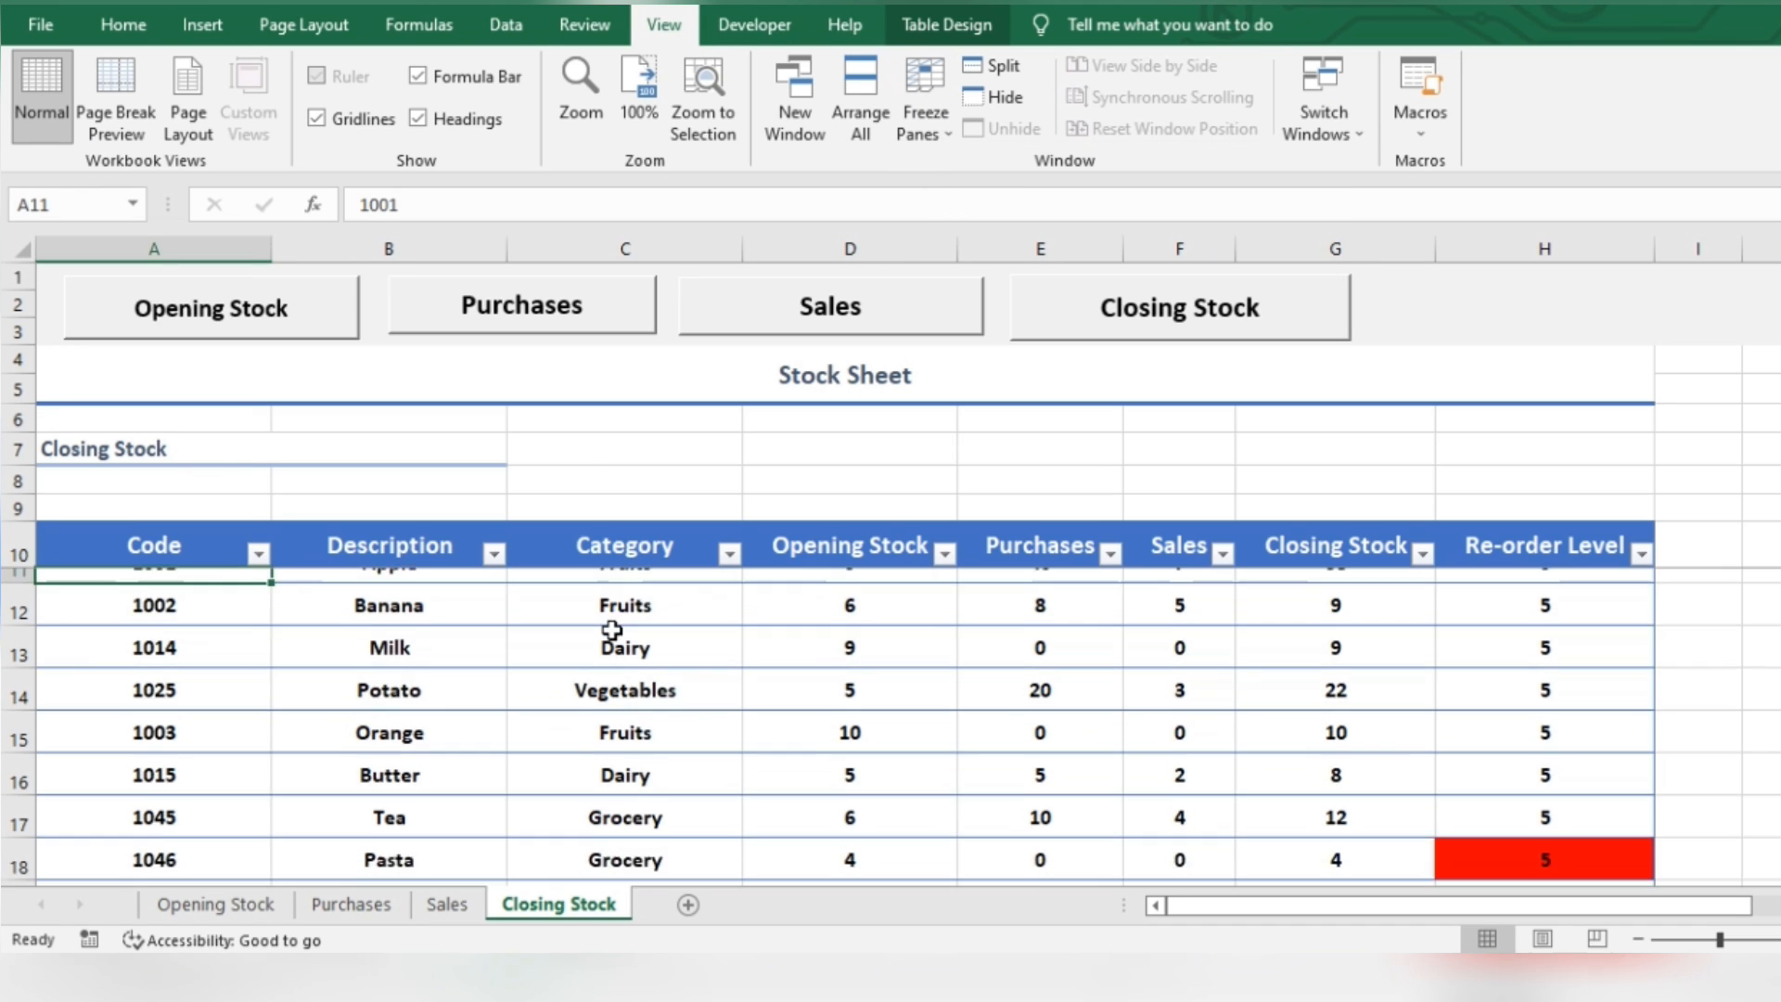
scroll(609, 628, up, 3)
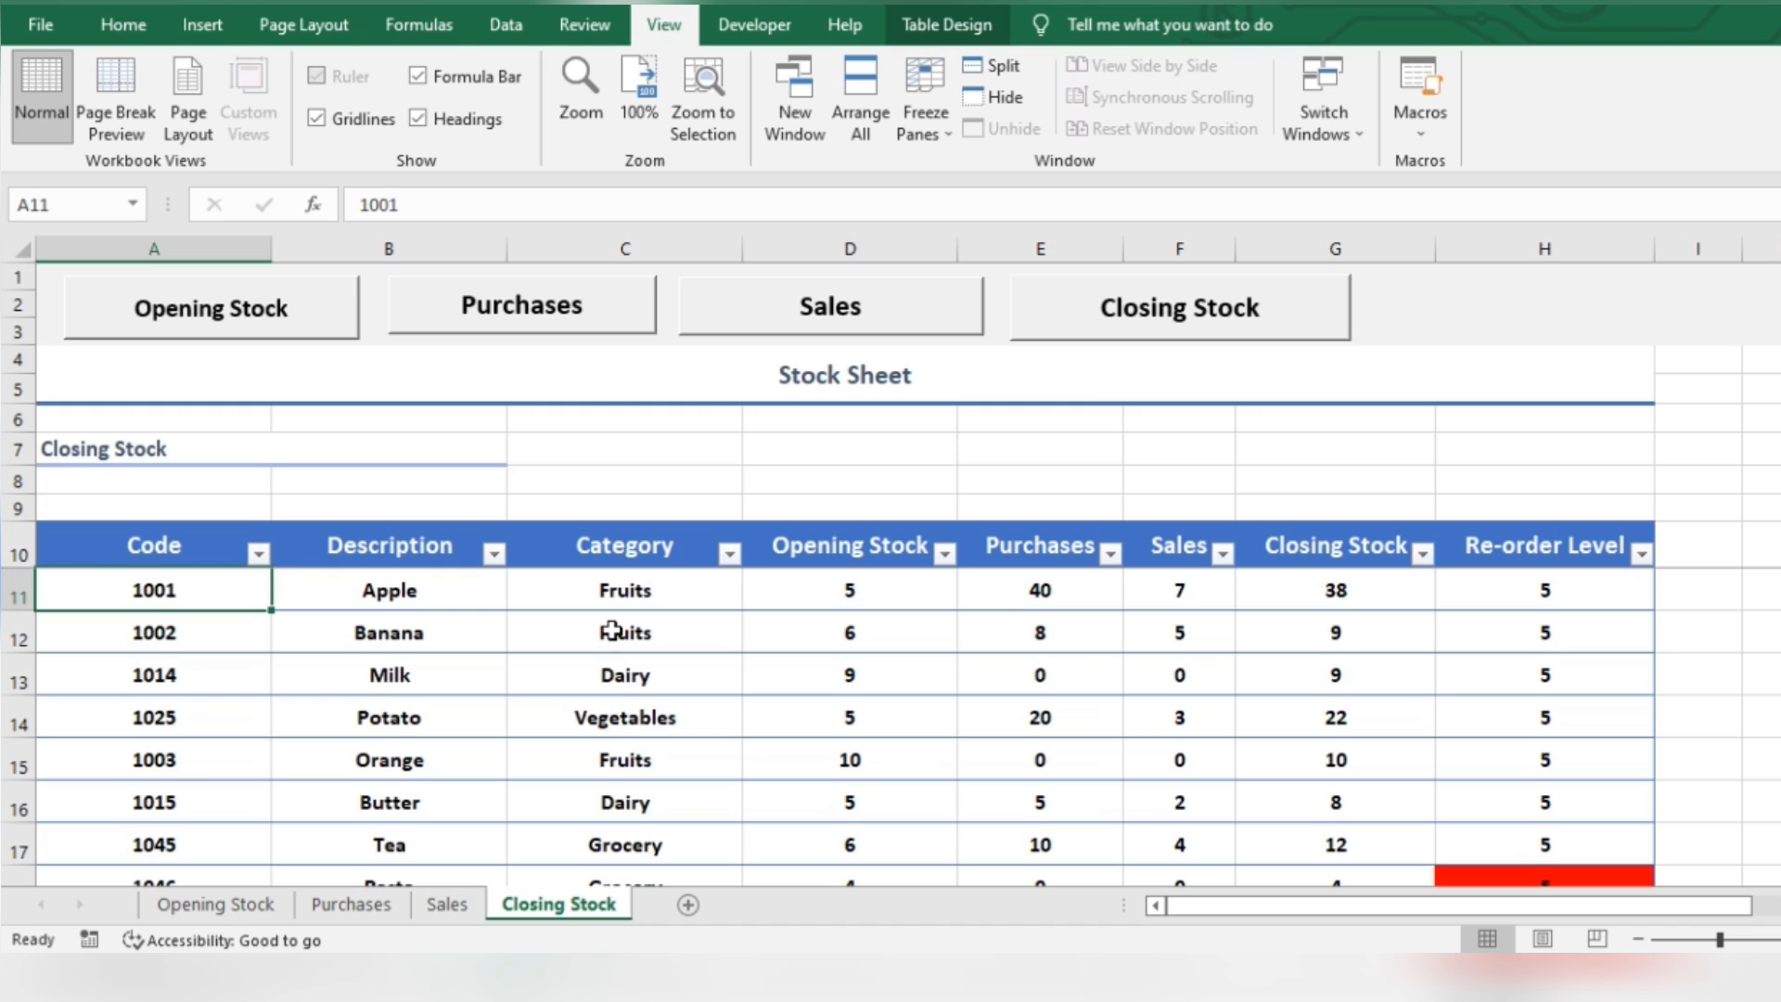
scroll(609, 624, down, 3)
scroll(604, 624, up, 3)
Step: Freeze the panes at cell A10 on the Sales sheet
click(455, 903)
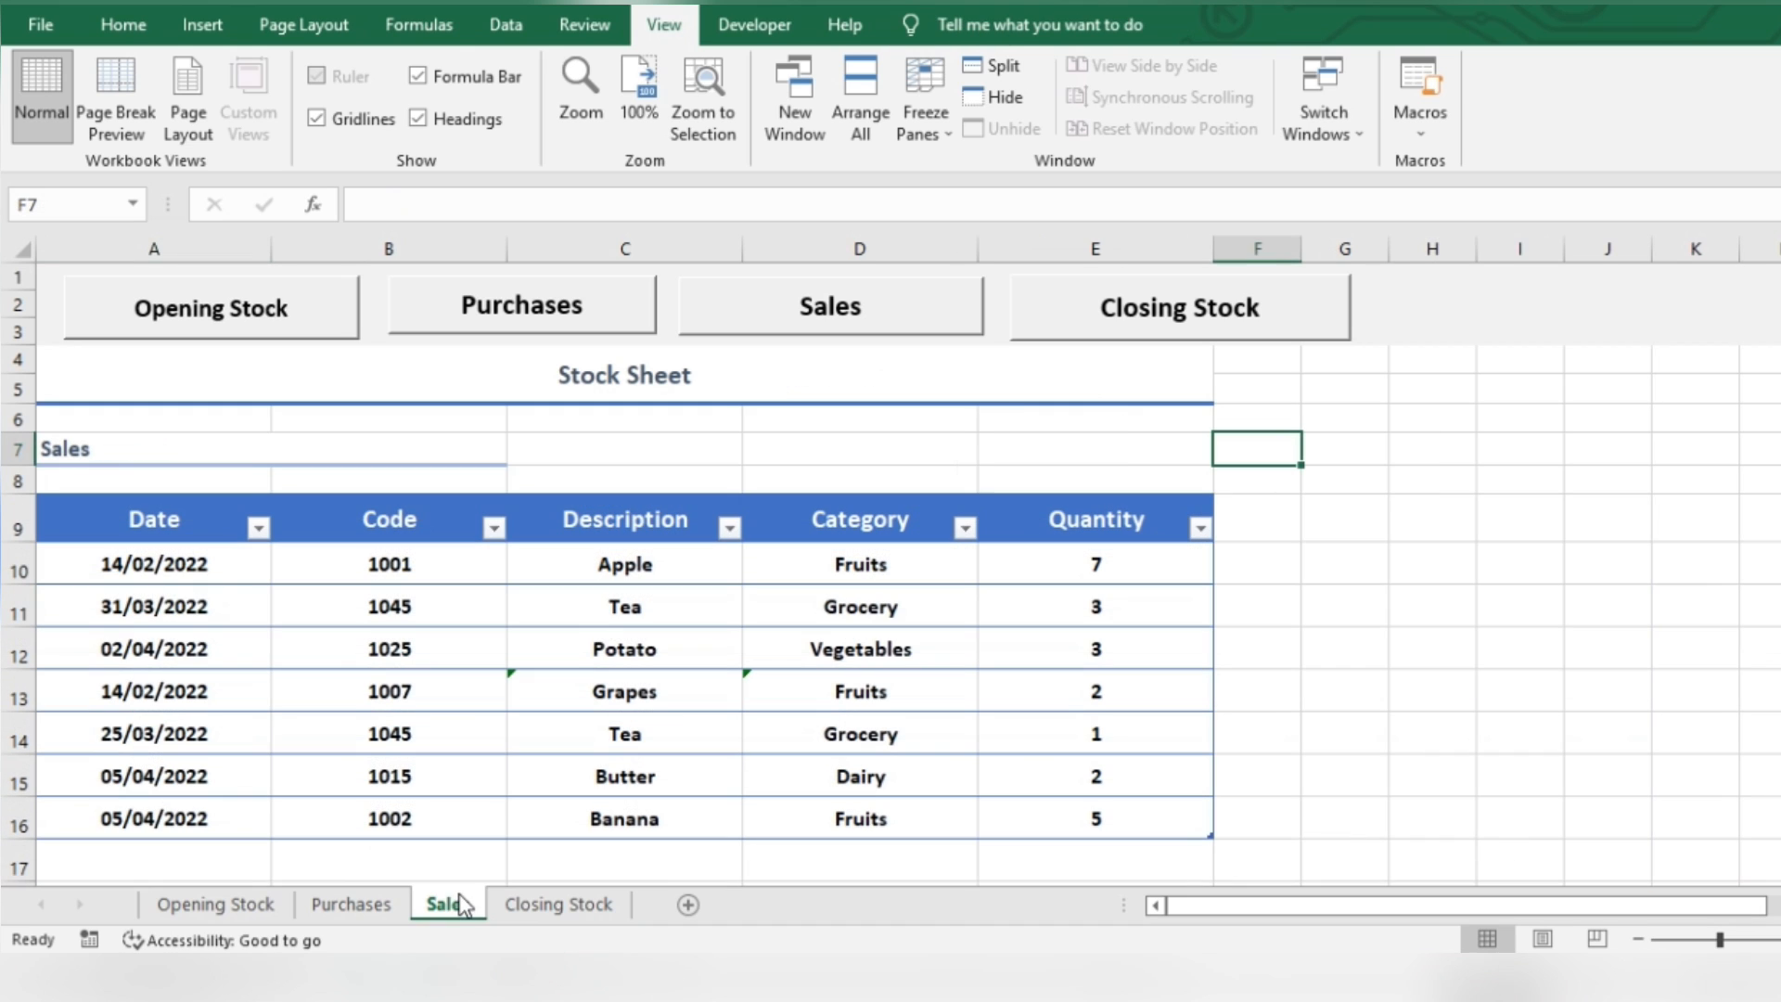
click(190, 566)
click(925, 102)
click(983, 151)
Step: Freeze the panes at cell A10 on the Purchases sheet
click(351, 903)
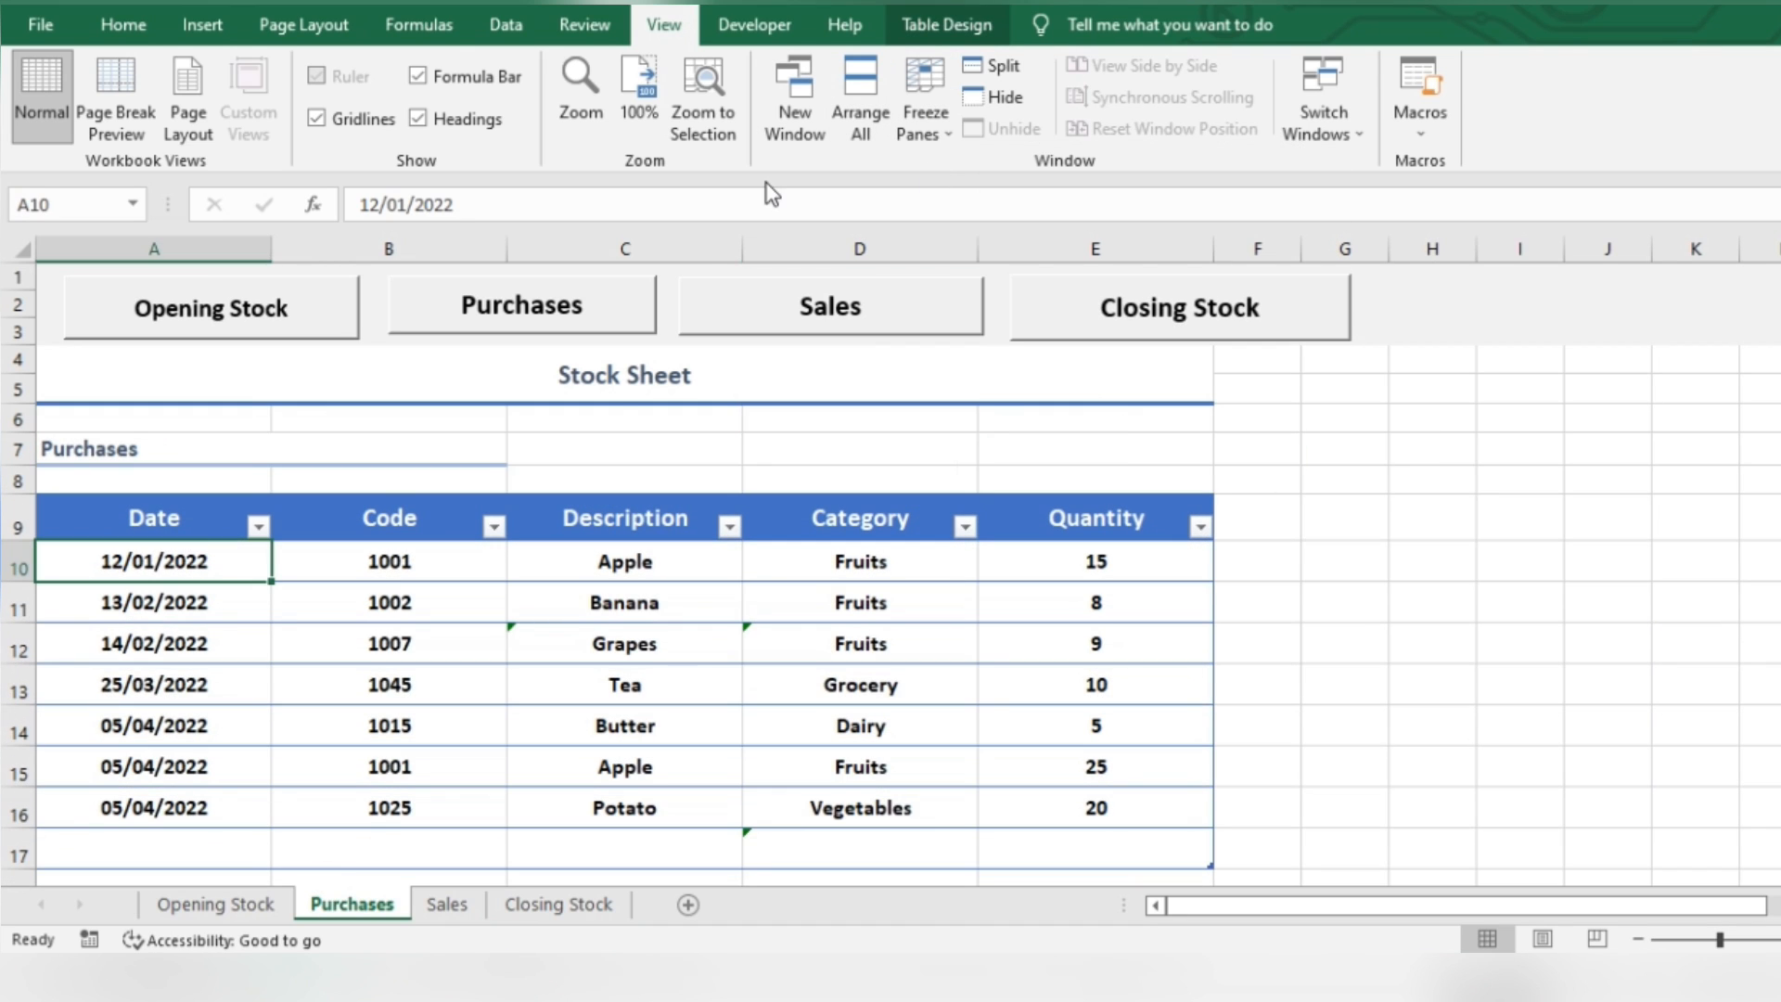
click(925, 102)
click(983, 150)
Step: Freeze the panes at cell A10 on the Opening Stock sheet
click(216, 903)
click(158, 557)
click(925, 102)
click(983, 150)
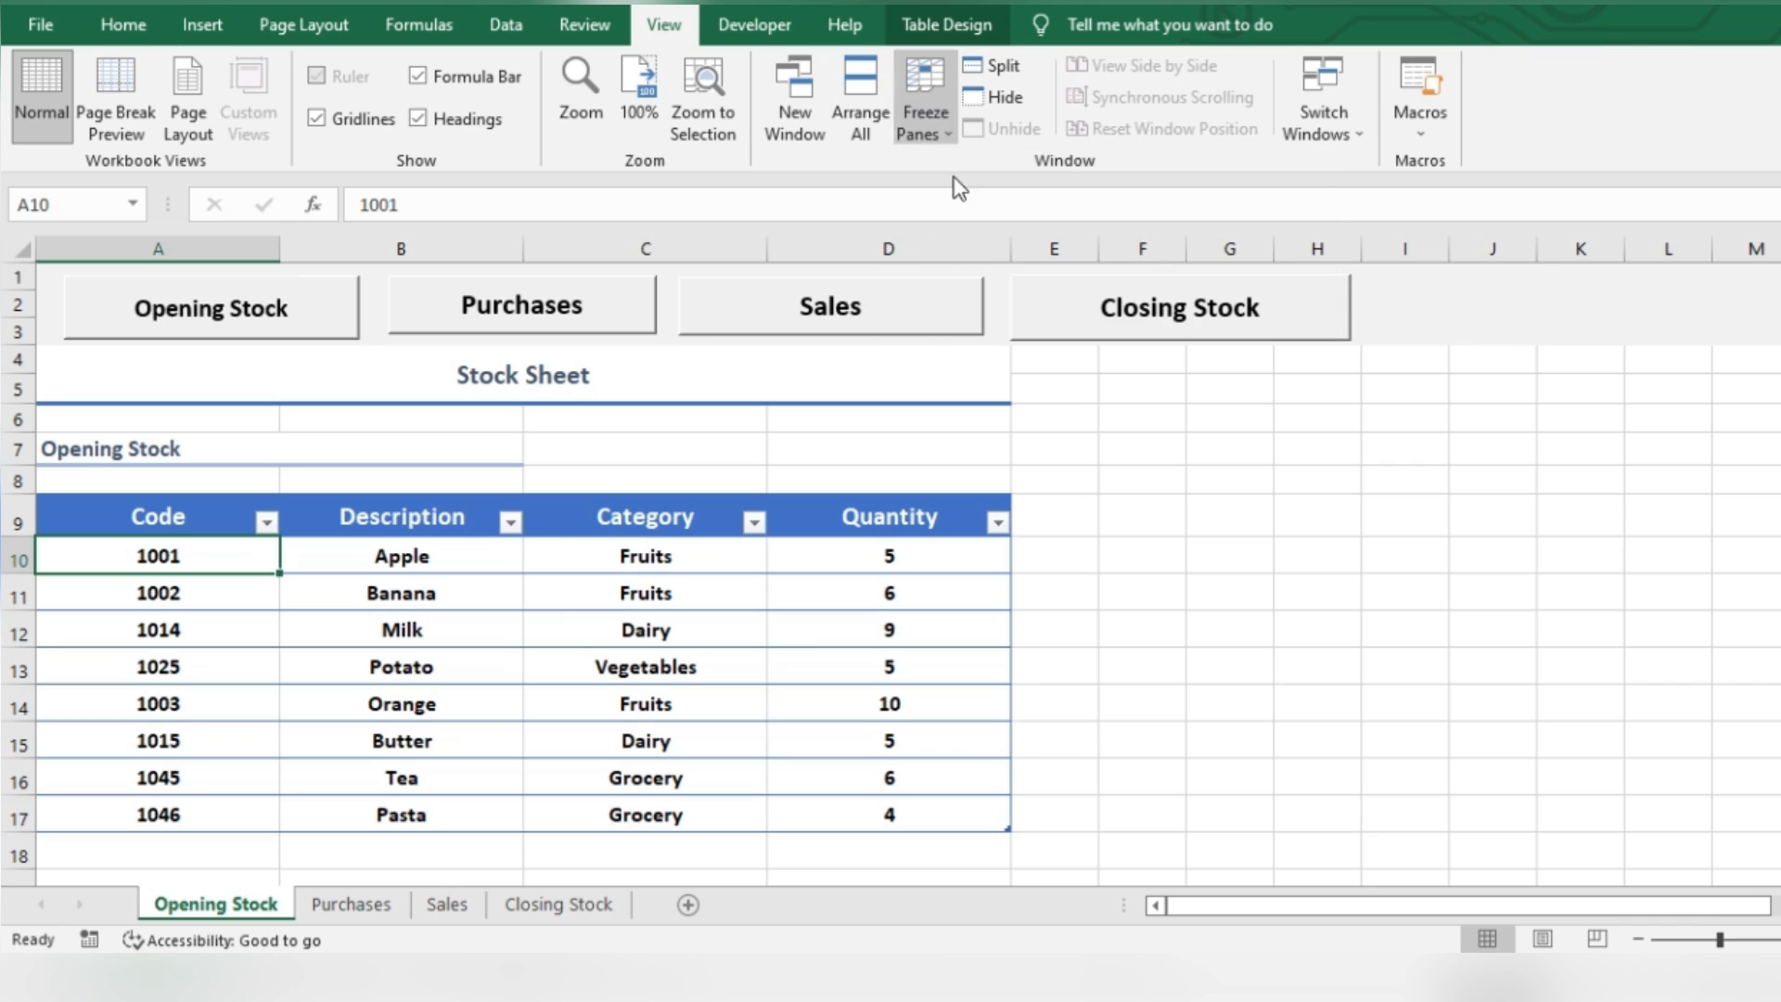
Step: Check the frozen buttons and table headers while scrolling the Opening Stock, Purchases and Closing Stock sheets
scroll(552, 613, down, 2)
scroll(553, 612, up, 2)
click(354, 904)
scroll(473, 755, down, 2)
scroll(473, 755, up, 2)
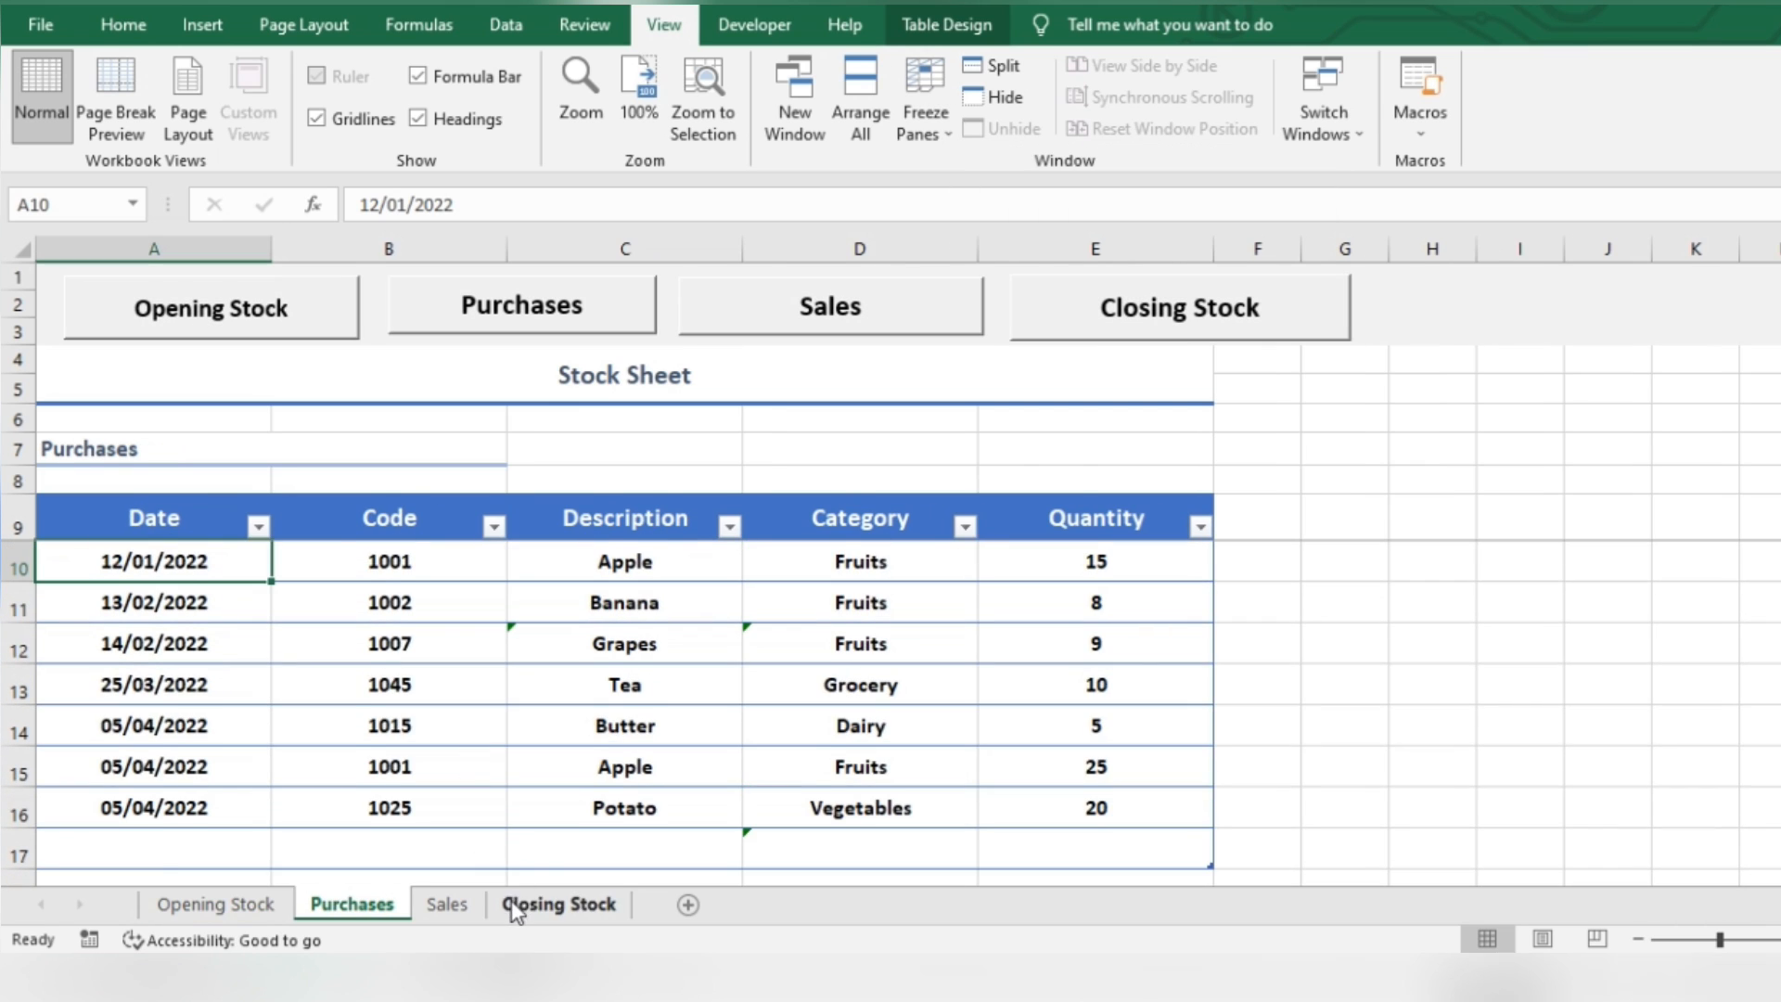
click(518, 911)
scroll(597, 771, down, 2)
scroll(597, 770, up, 2)
click(216, 904)
click(124, 25)
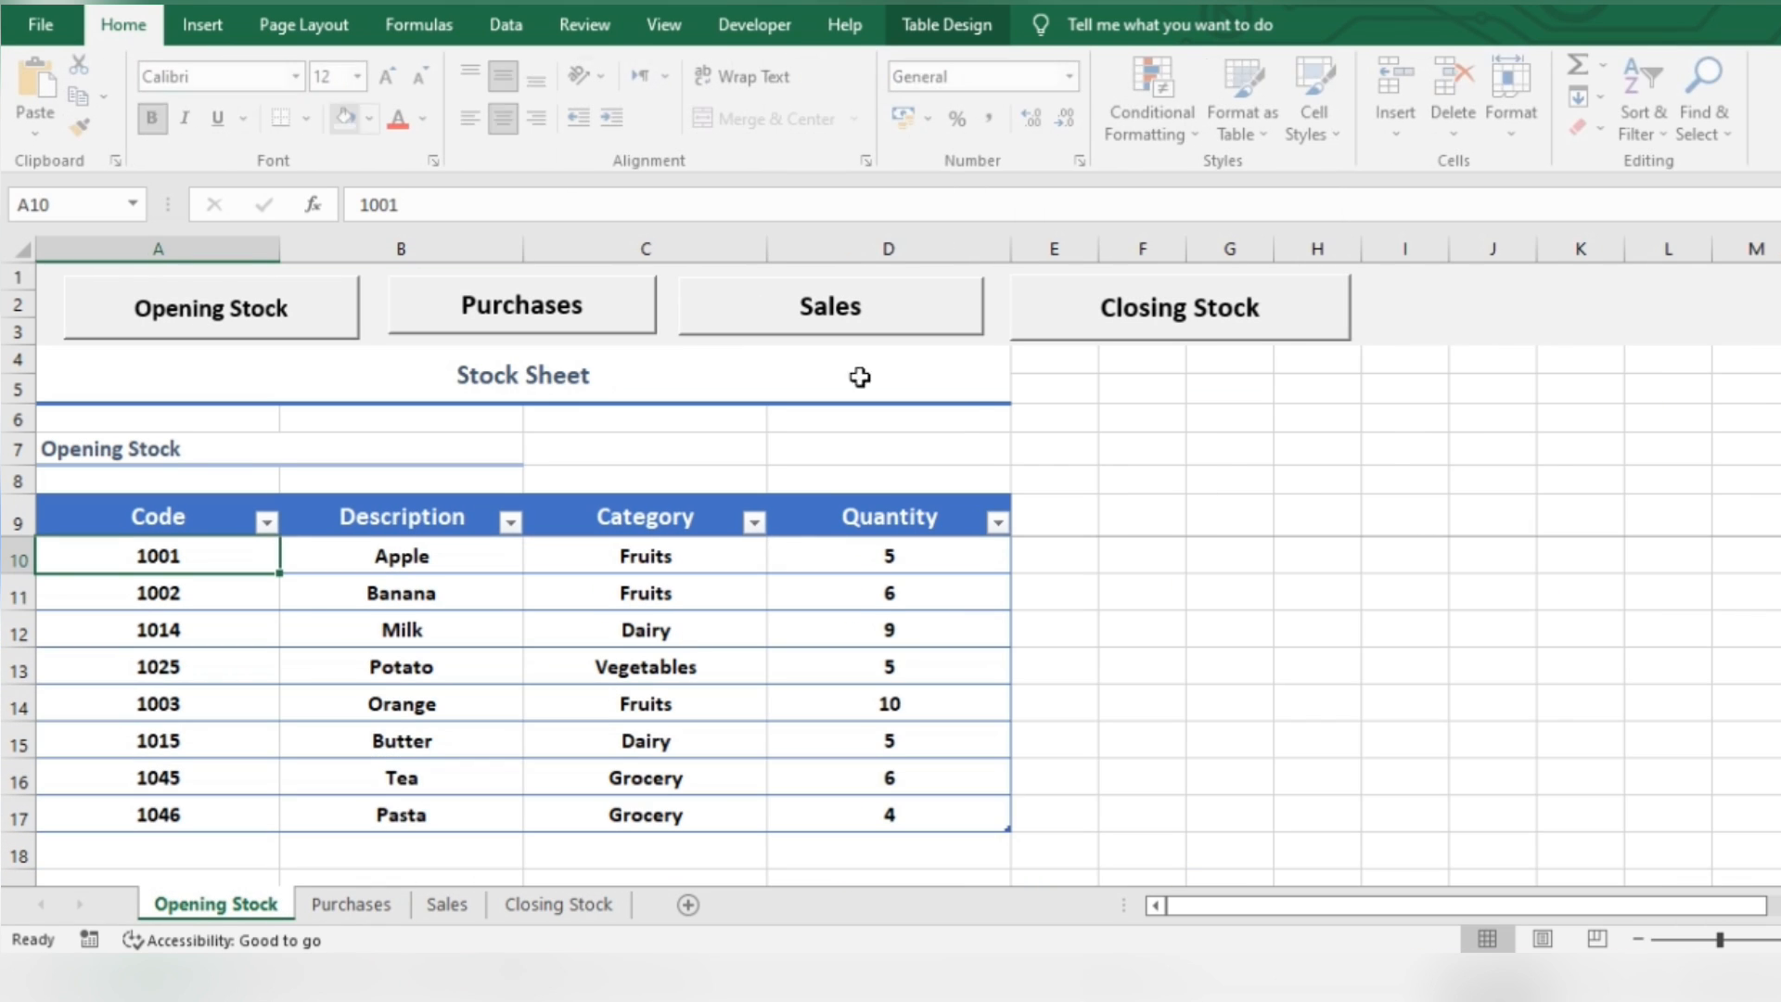
click(559, 905)
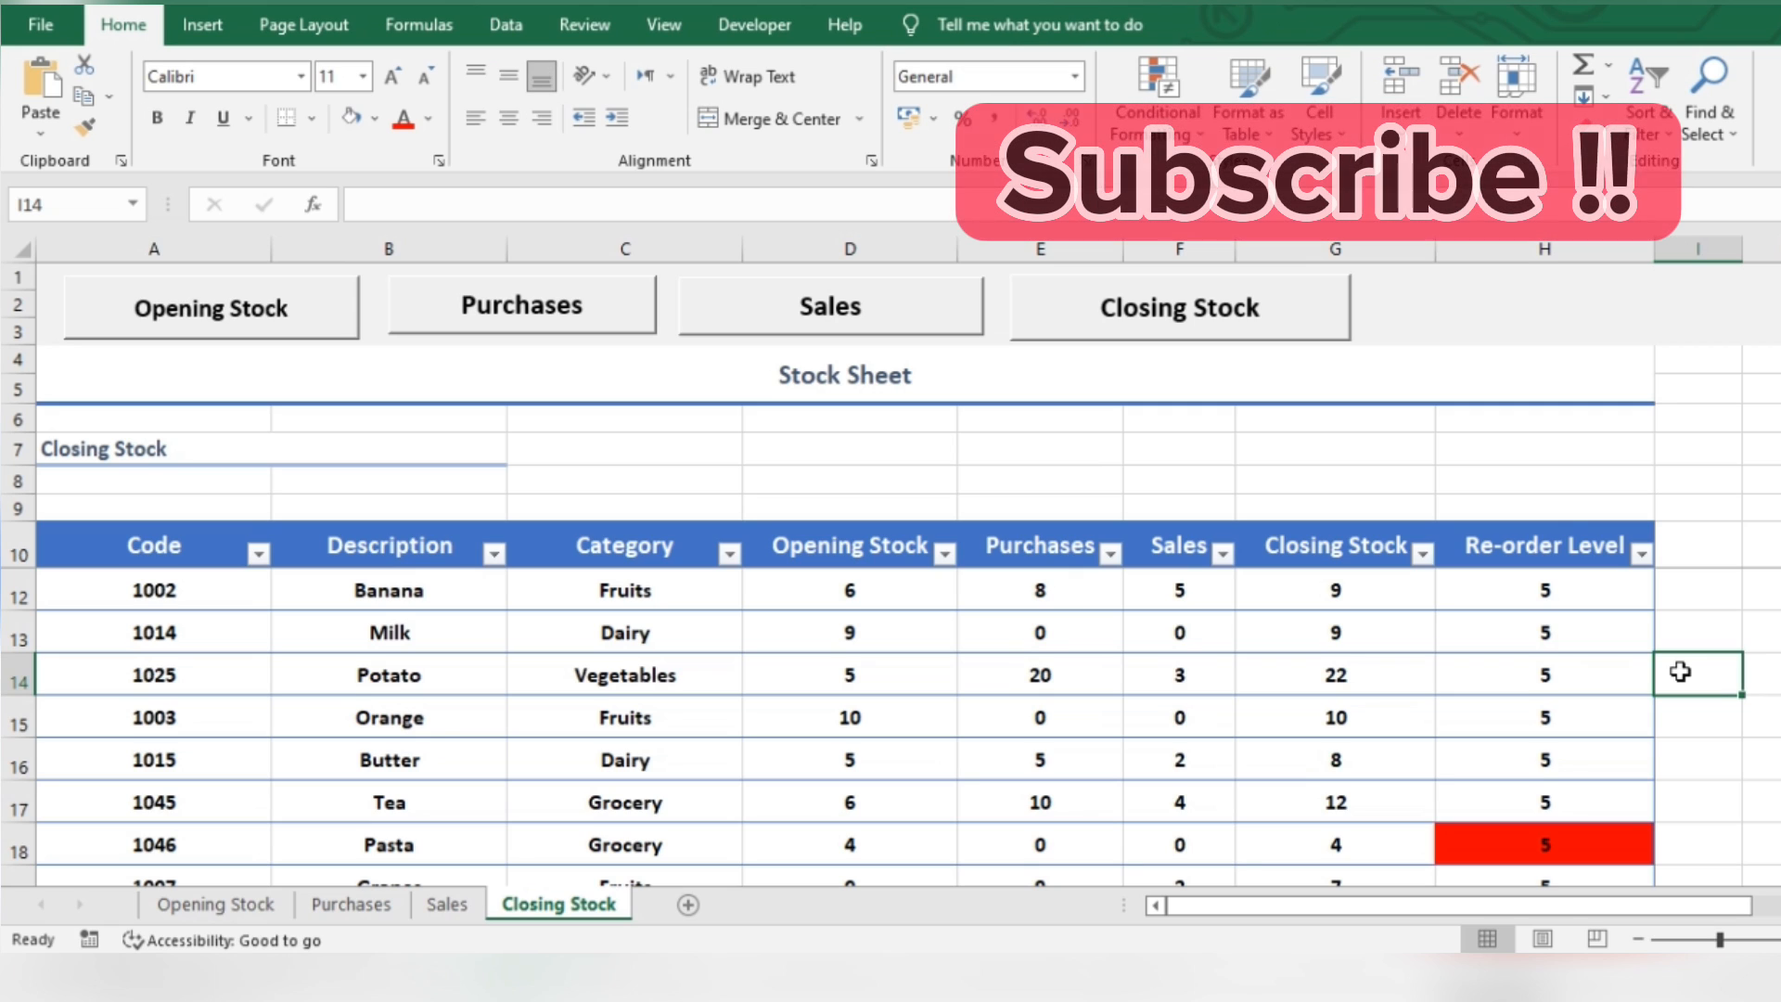